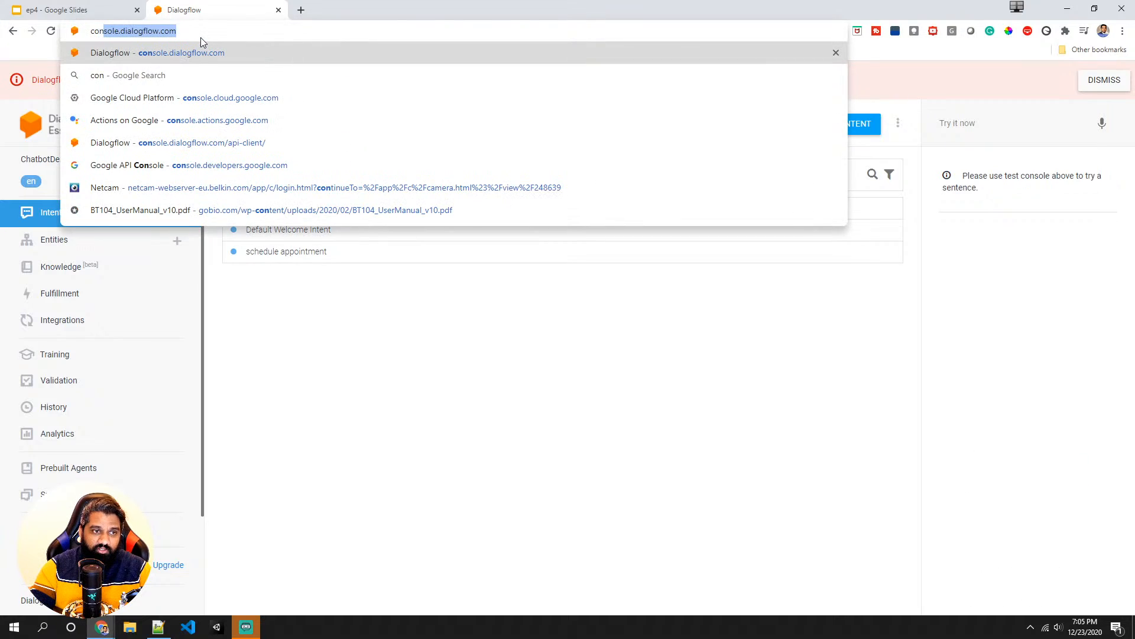
# - Open the Dialogflow console and go to the agent's Integrations page
pyautogui.press('Return')
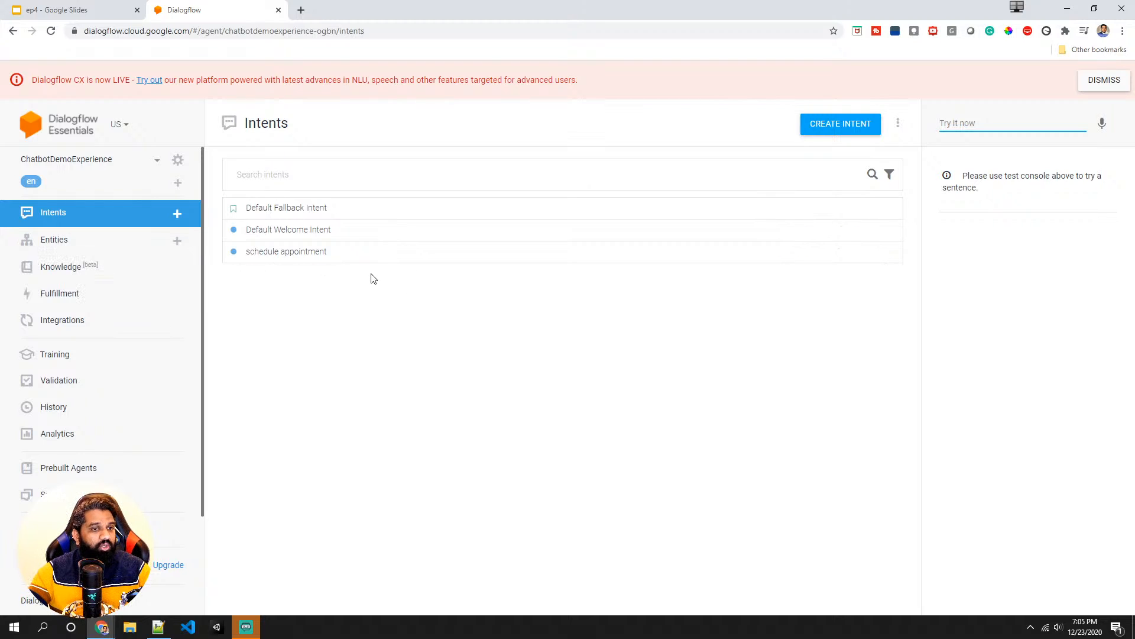
pyautogui.click(104, 323)
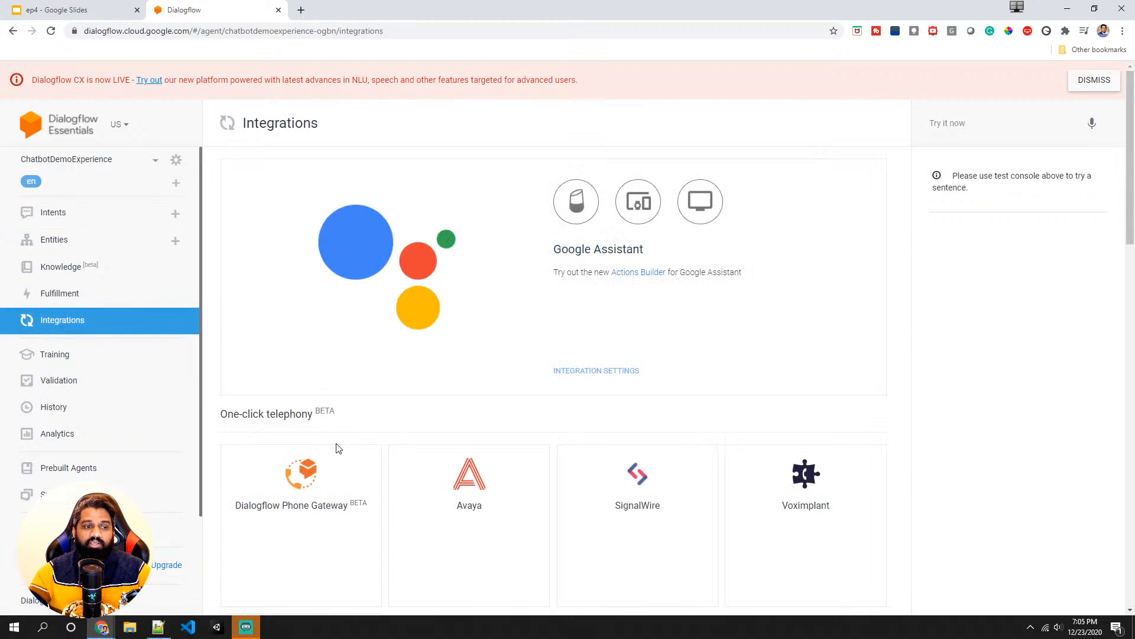
pyautogui.scroll(-5, 320, 456)
pyautogui.scroll(-6, 301, 469)
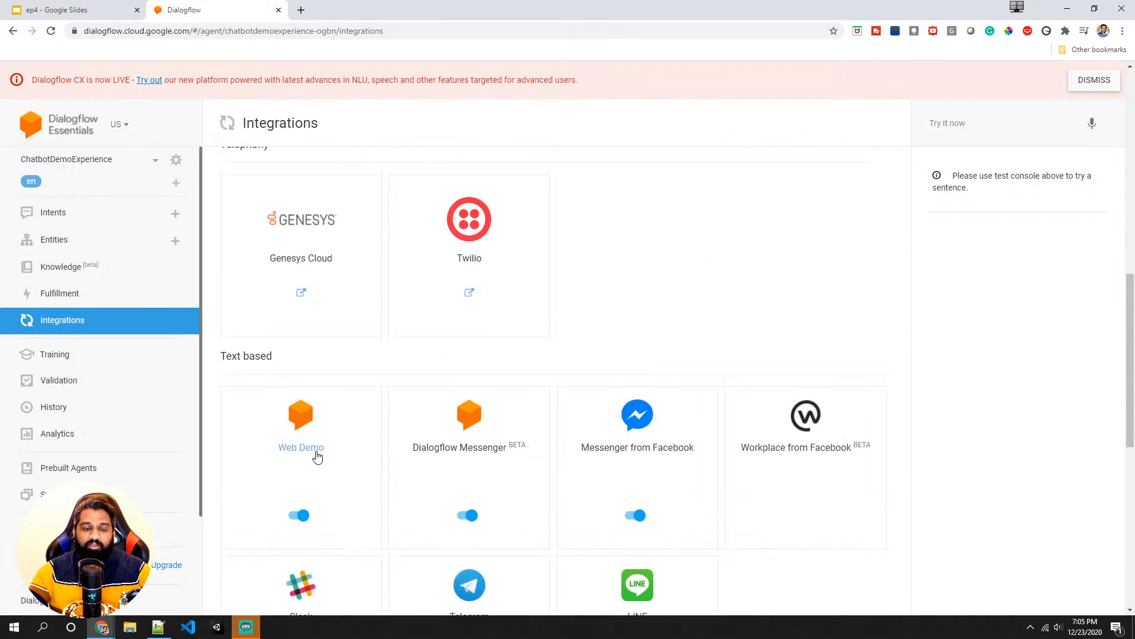
pyautogui.scroll(11, 256, 381)
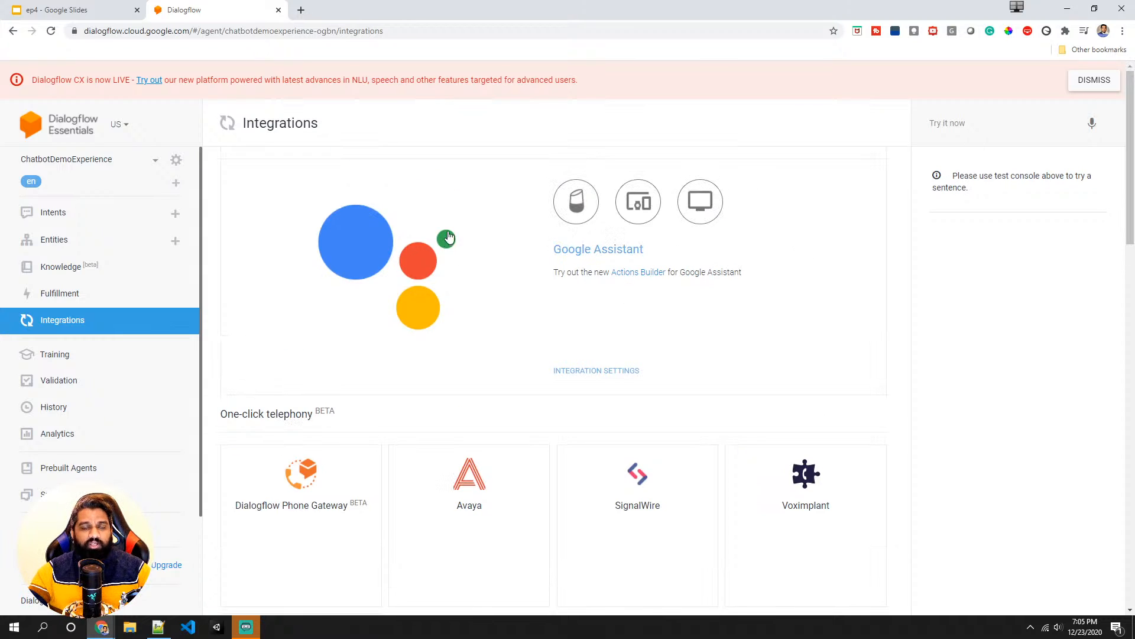
pyautogui.scroll(-13, 357, 353)
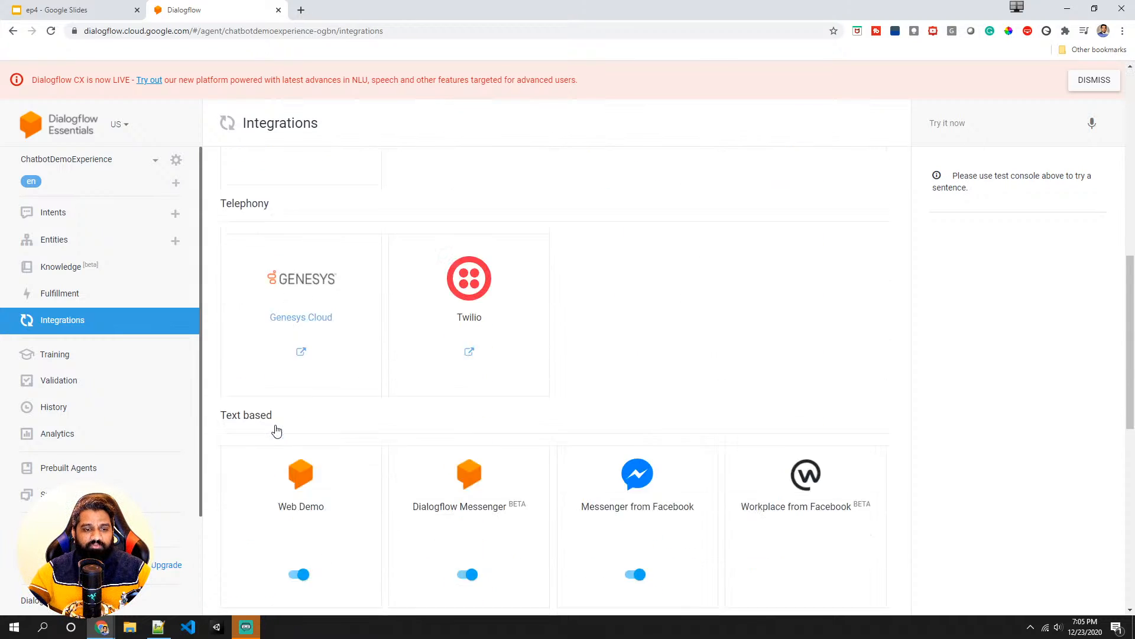
# - Open the Web Demo integration and follow its bot link to the demo page
pyautogui.click(315, 393)
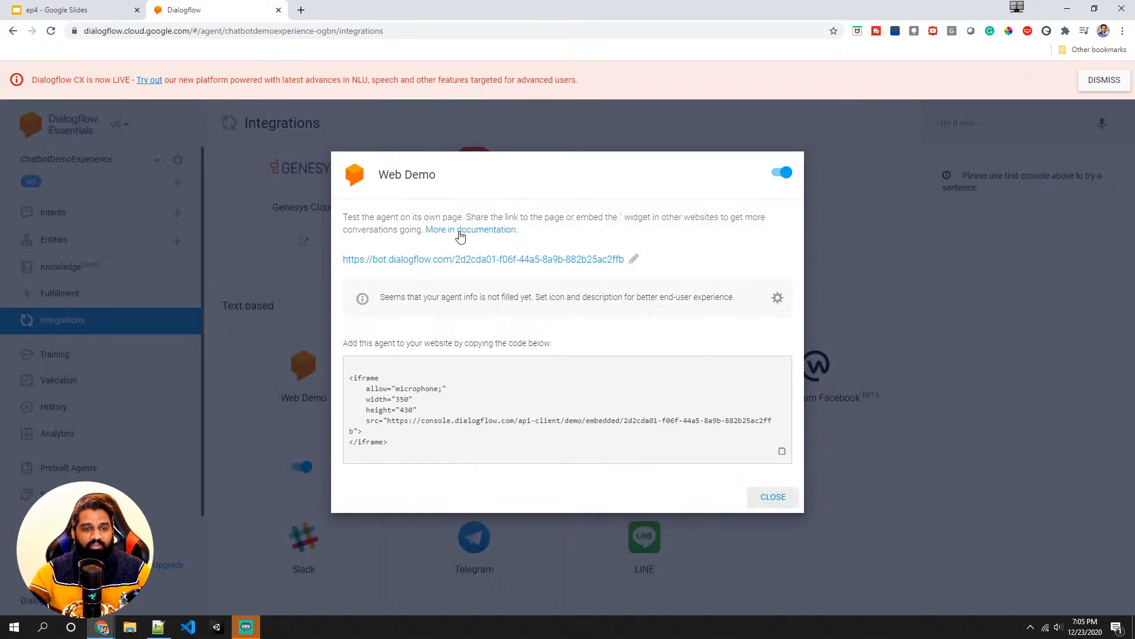
pyautogui.click(857, 187)
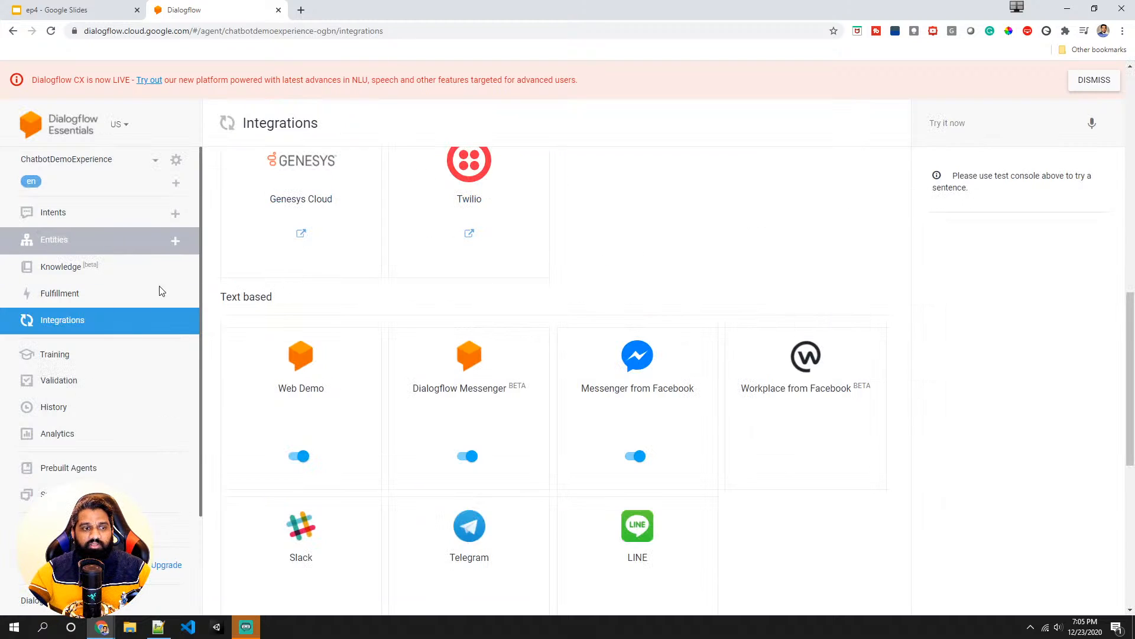
pyautogui.click(300, 395)
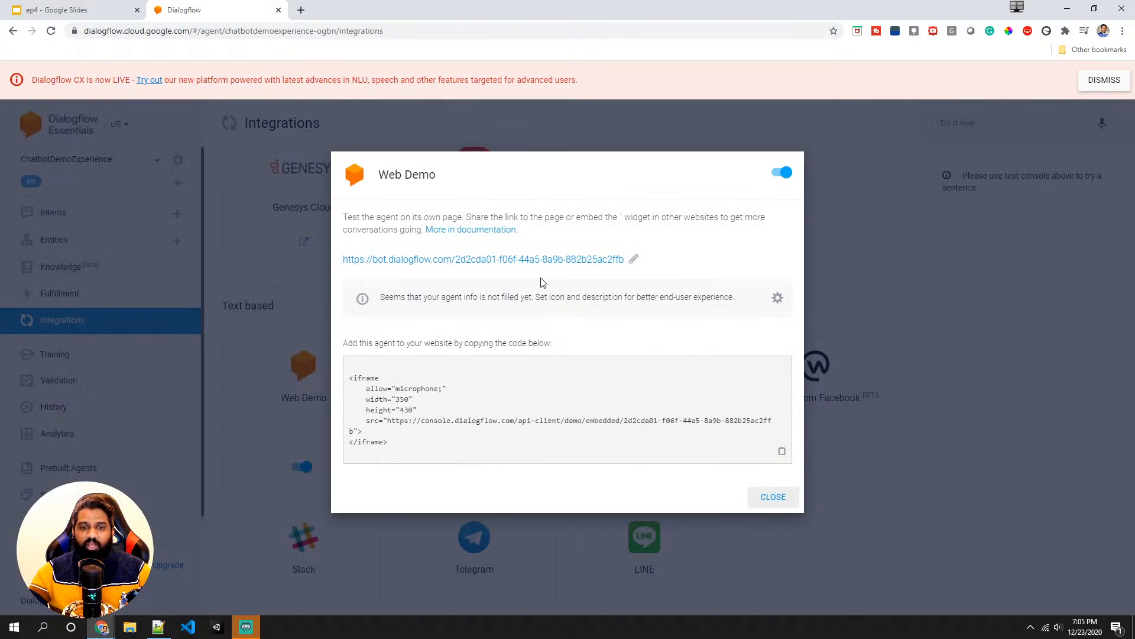
pyautogui.click(537, 260)
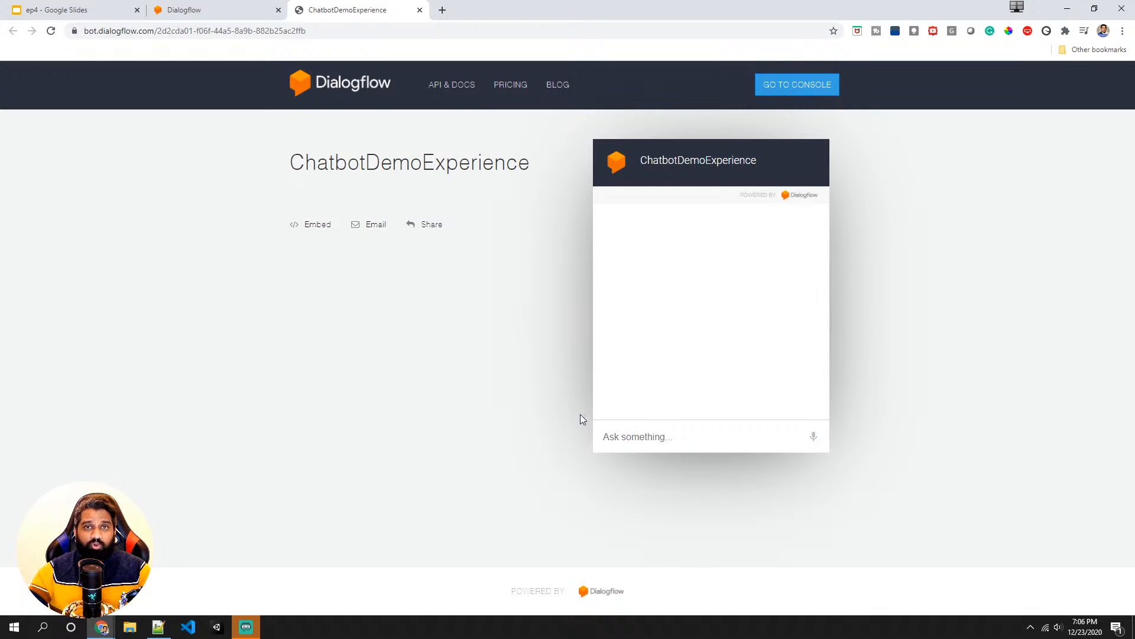
# - Send "Hi" to the agent in the web demo chat
pyautogui.click(609, 433)
pyautogui.write('Hi')
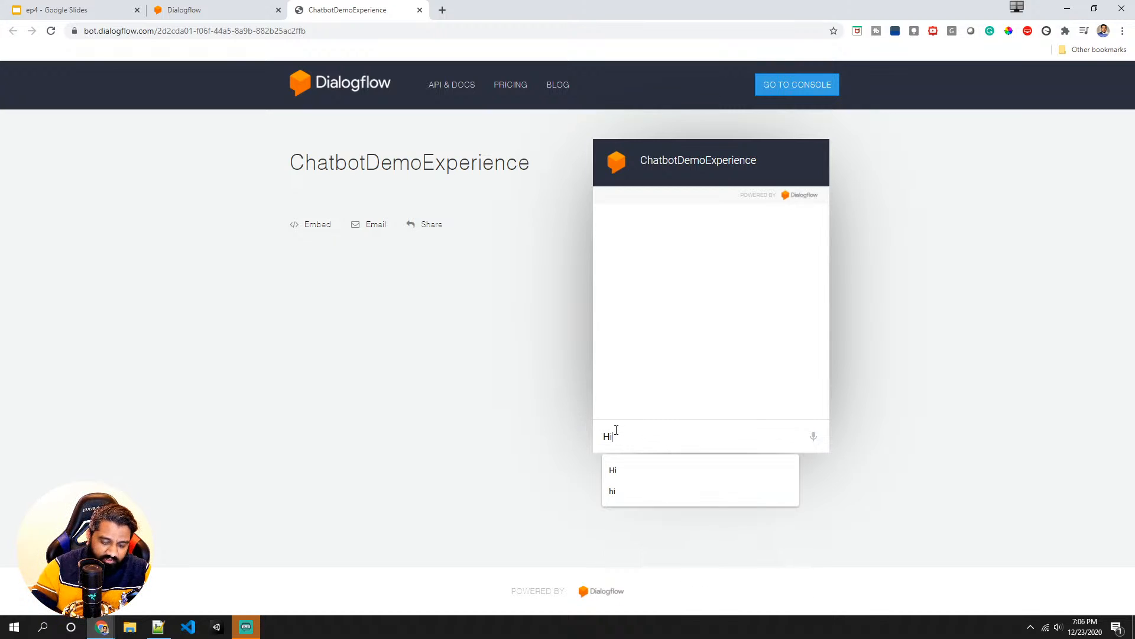
pyautogui.press('Return')
pyautogui.click(513, 420)
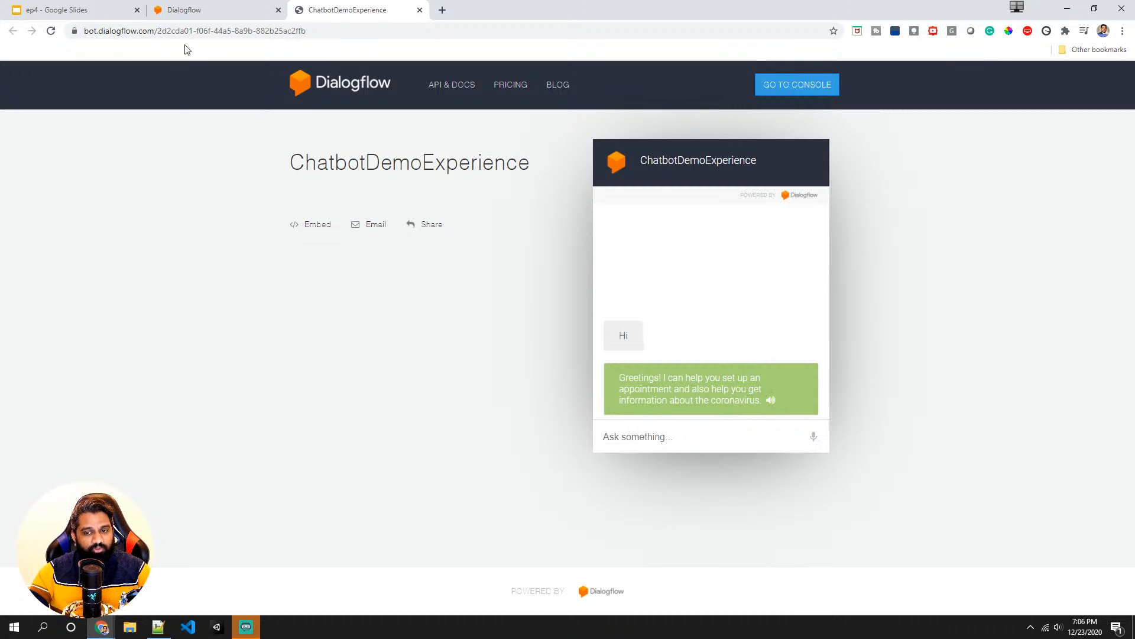
# - Return to the console, open the agent settings' Speech tab and review the text-to-speech voice options
pyautogui.click(185, 17)
pyautogui.click(260, 139)
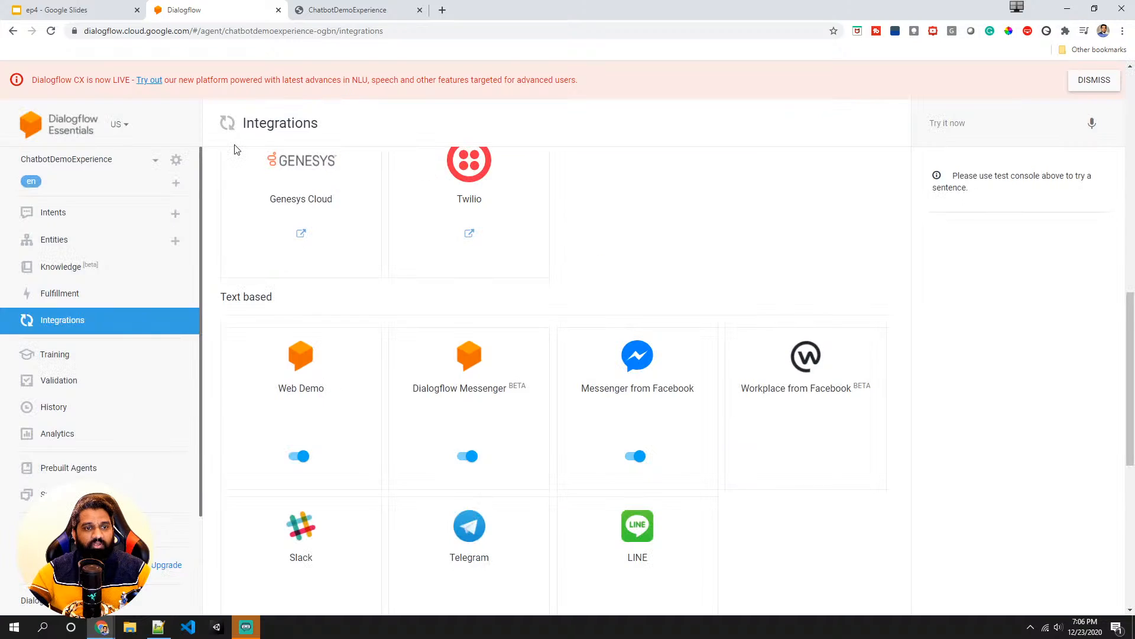
pyautogui.scroll(5, 218, 246)
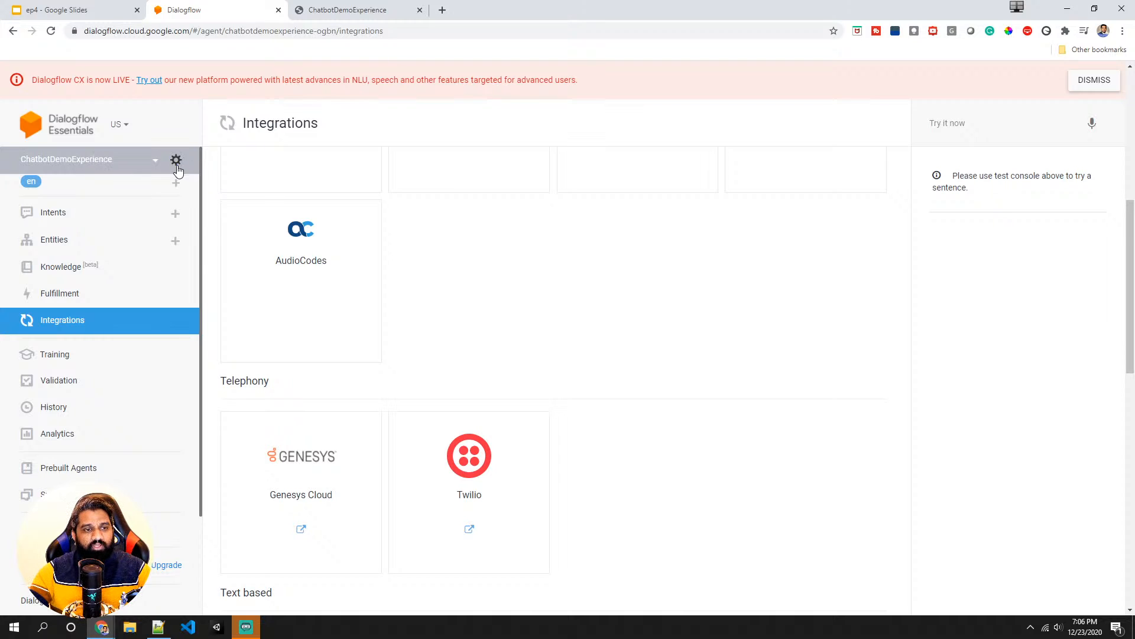
pyautogui.click(177, 161)
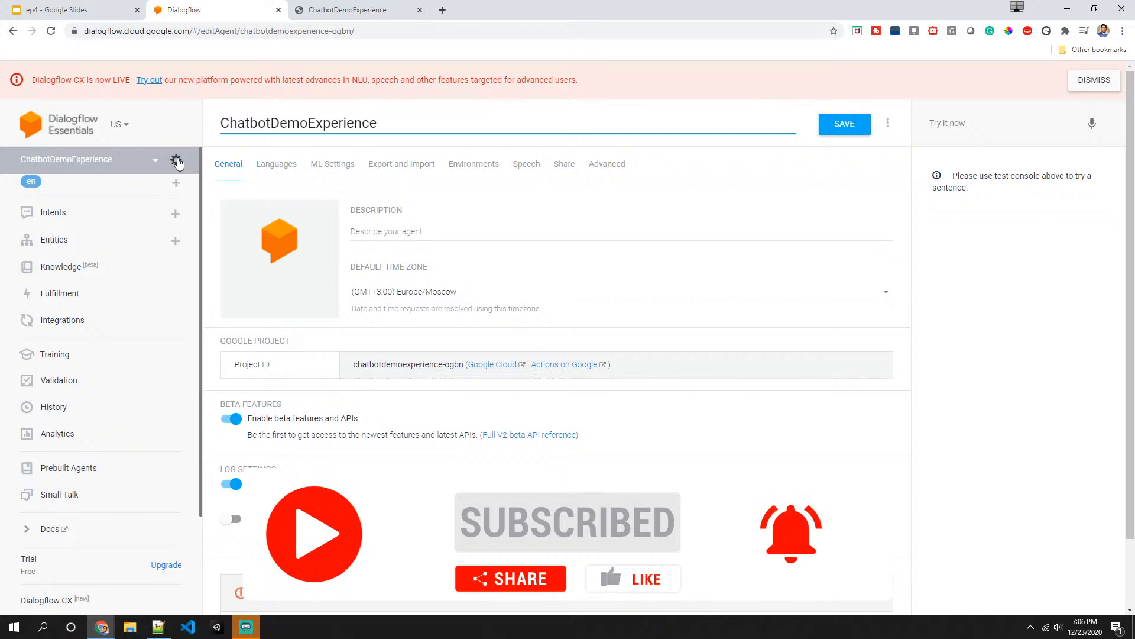
pyautogui.click(532, 170)
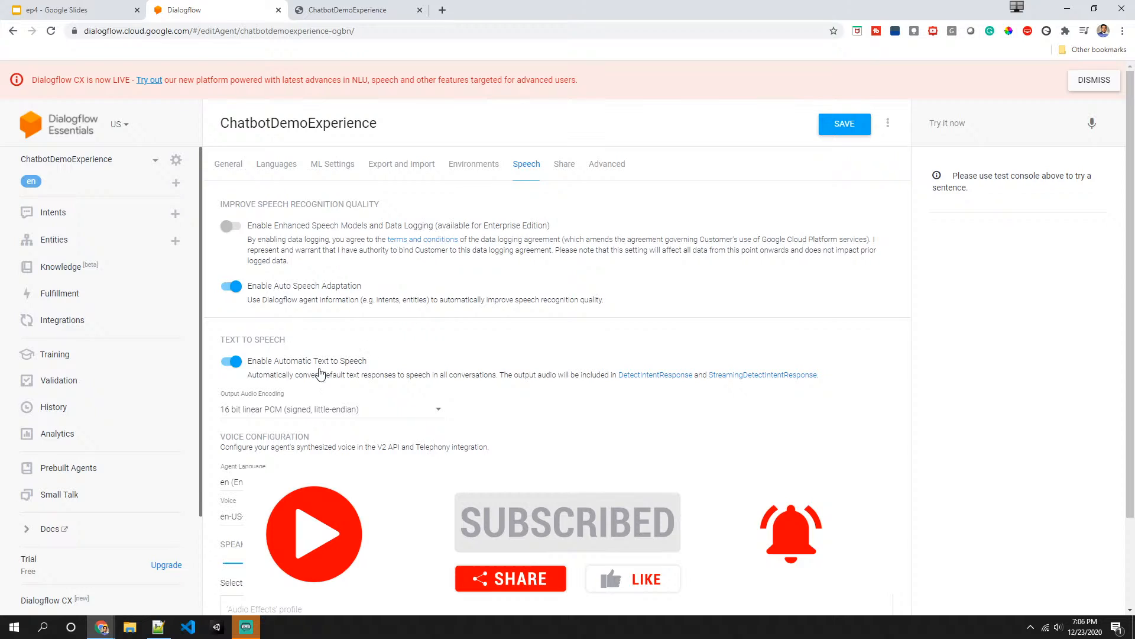
pyautogui.scroll(-1, 313, 375)
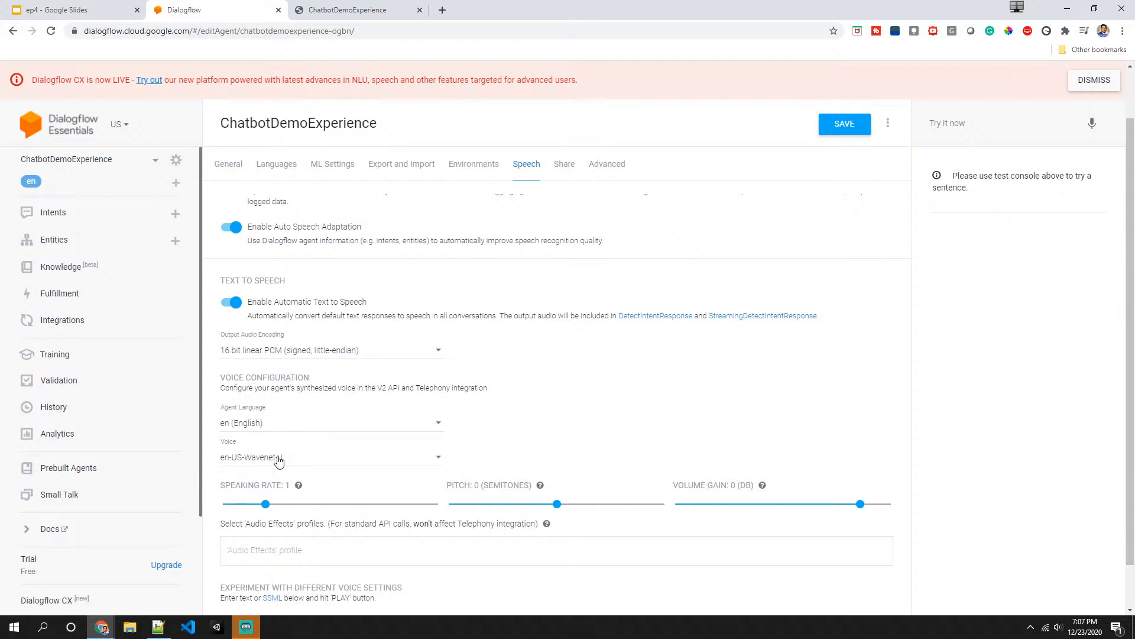
pyautogui.scroll(-1, 458, 449)
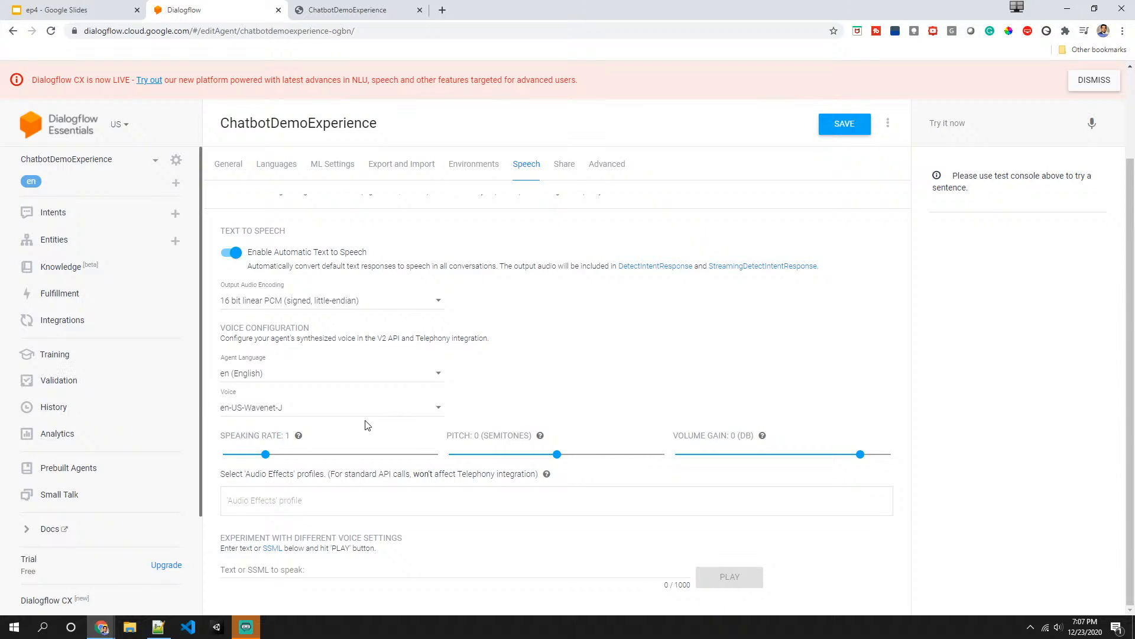
pyautogui.click(314, 413)
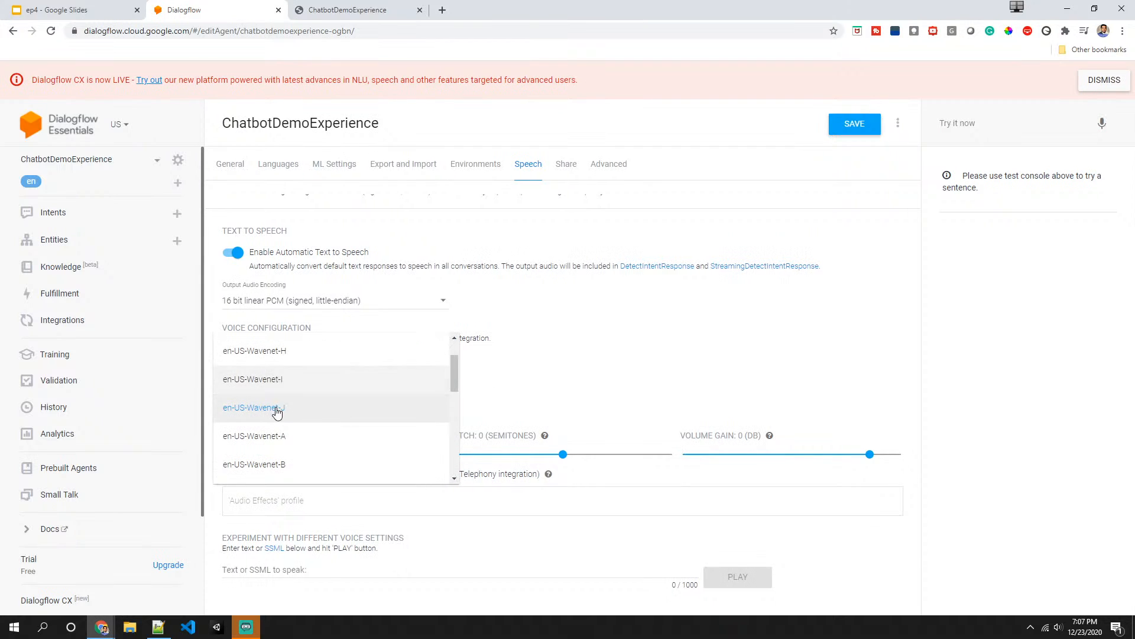
pyautogui.click(563, 380)
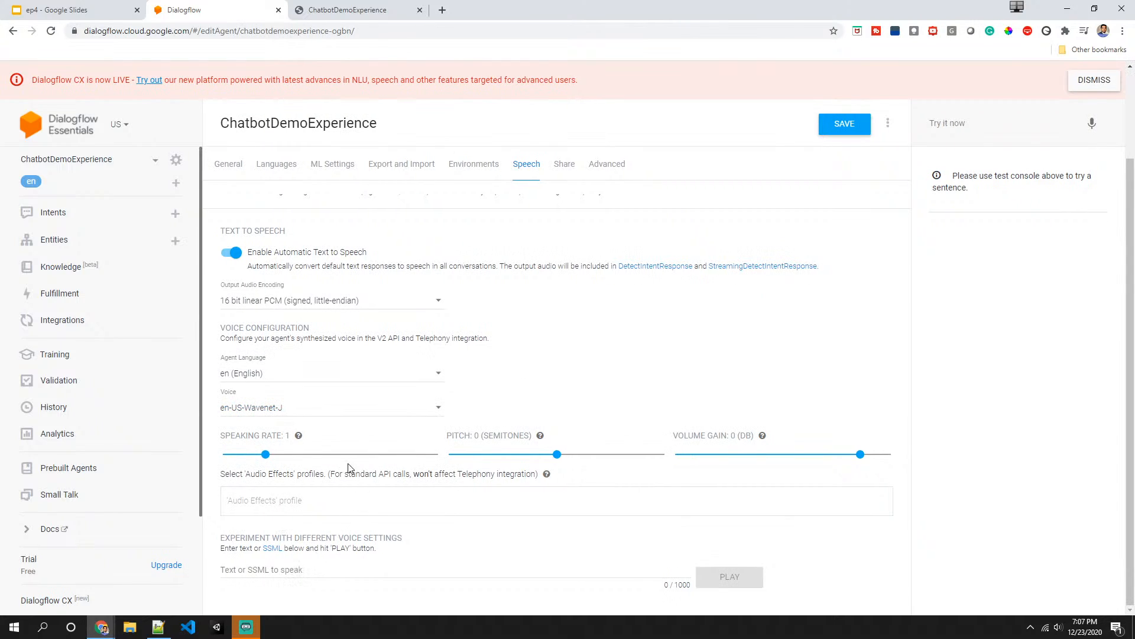
# - Enter "Hi, Welcome to the show." as the voice test text and play it
pyautogui.click(328, 573)
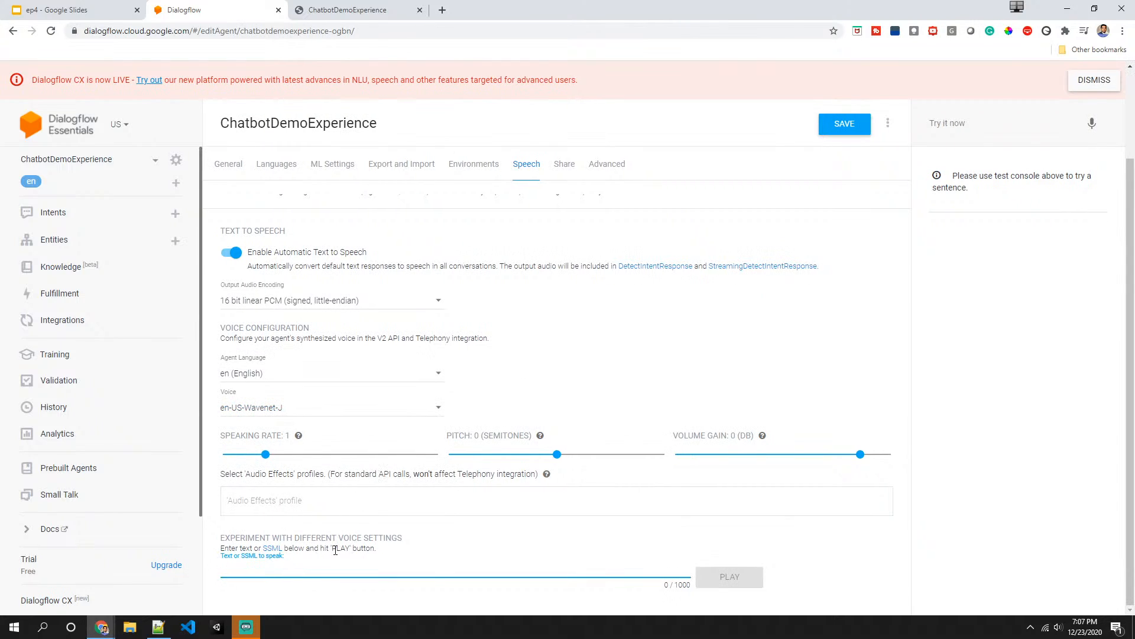
pyautogui.write('Hi')
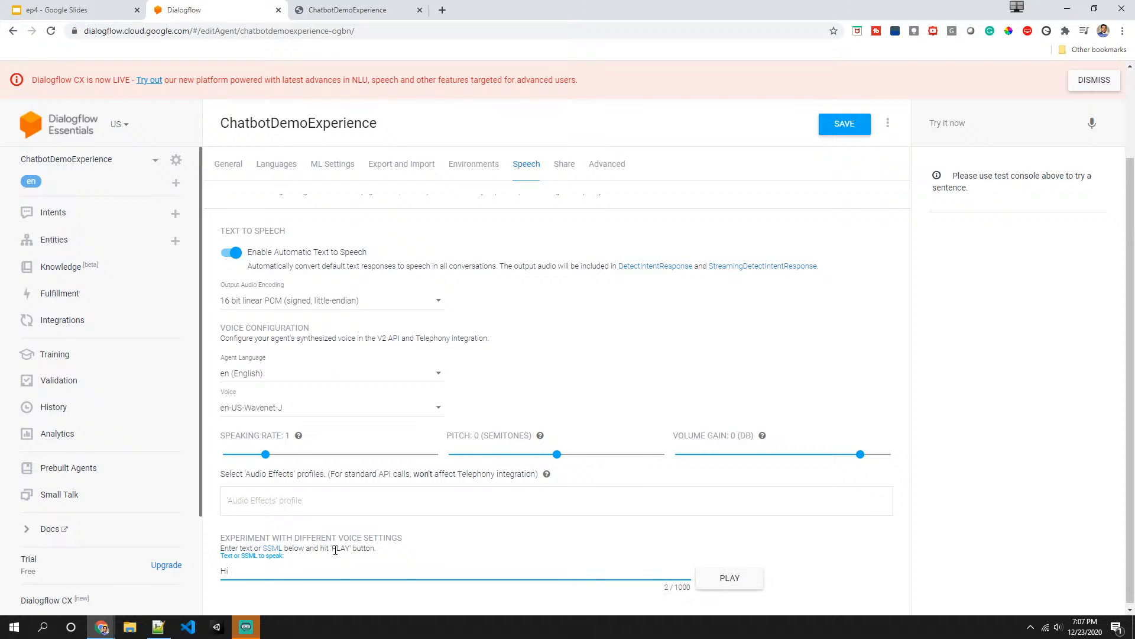
pyautogui.write(', Welcome')
pyautogui.write(' to Tech')
pyautogui.press('BackSpace')
pyautogui.press('BackSpace')
pyautogui.press('BackSpace')
pyautogui.press('BackSpace')
pyautogui.write('tj')
pyautogui.write('he show')
pyautogui.click(717, 582)
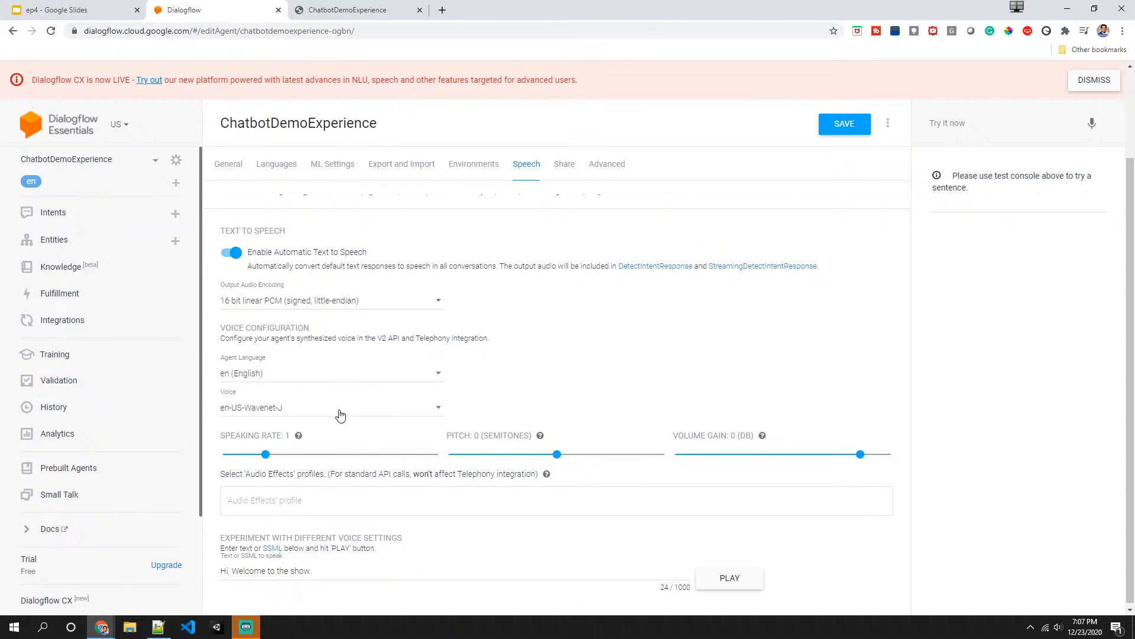
# - Preview the test text with another voice, then set the voice back to en-US-Wavenet-J
pyautogui.click(320, 411)
pyautogui.click(322, 385)
pyautogui.click(736, 580)
pyautogui.click(329, 409)
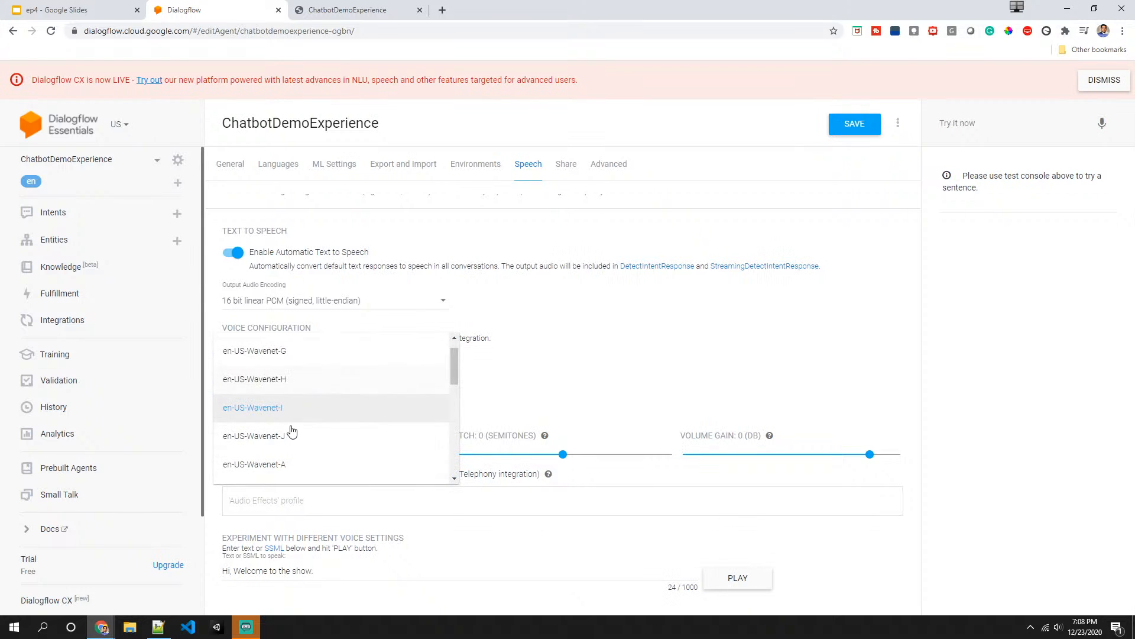
pyautogui.click(290, 437)
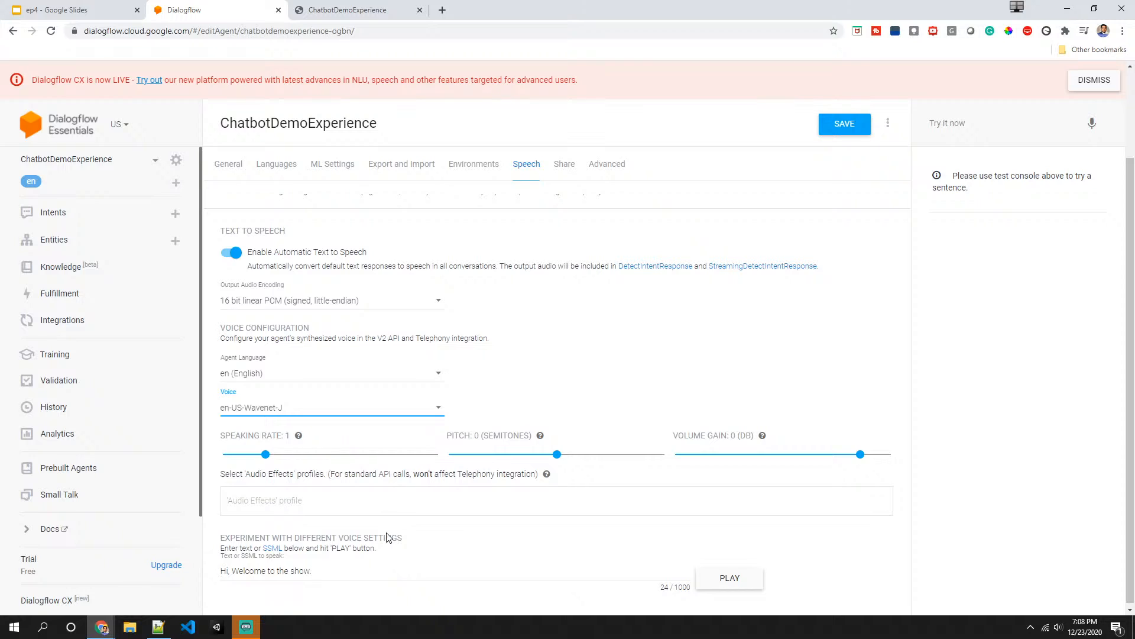
# - Preview the test text at pitch 2 and -8 semitones, then reset the pitch to 0
pyautogui.scroll(-1, 386, 537)
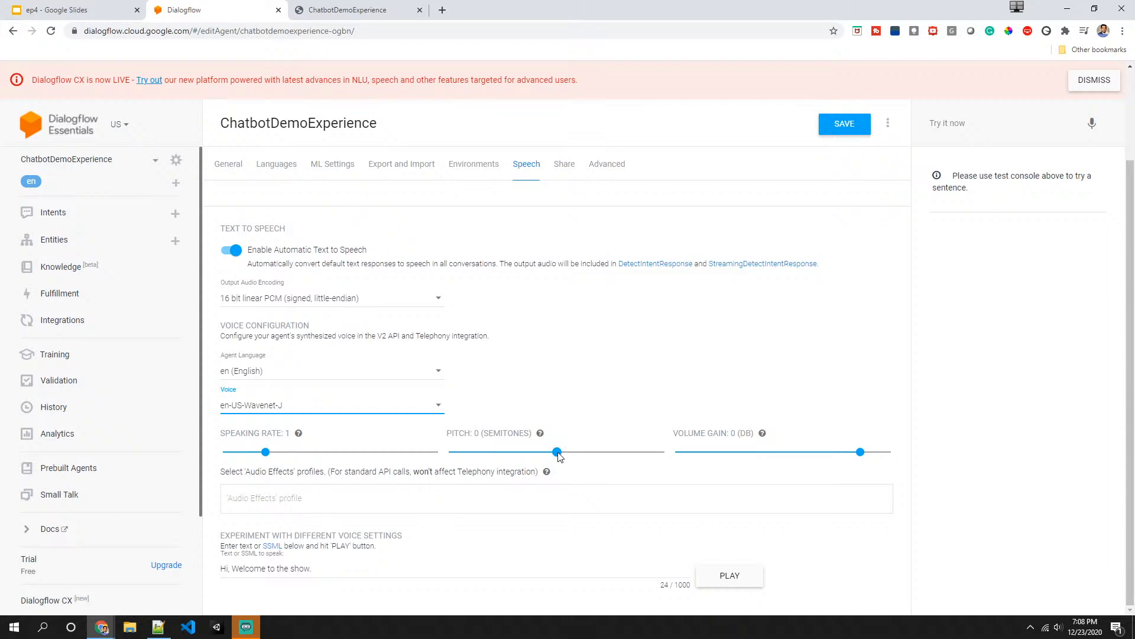
pyautogui.moveTo(557, 452); pyautogui.dragTo(568, 452)
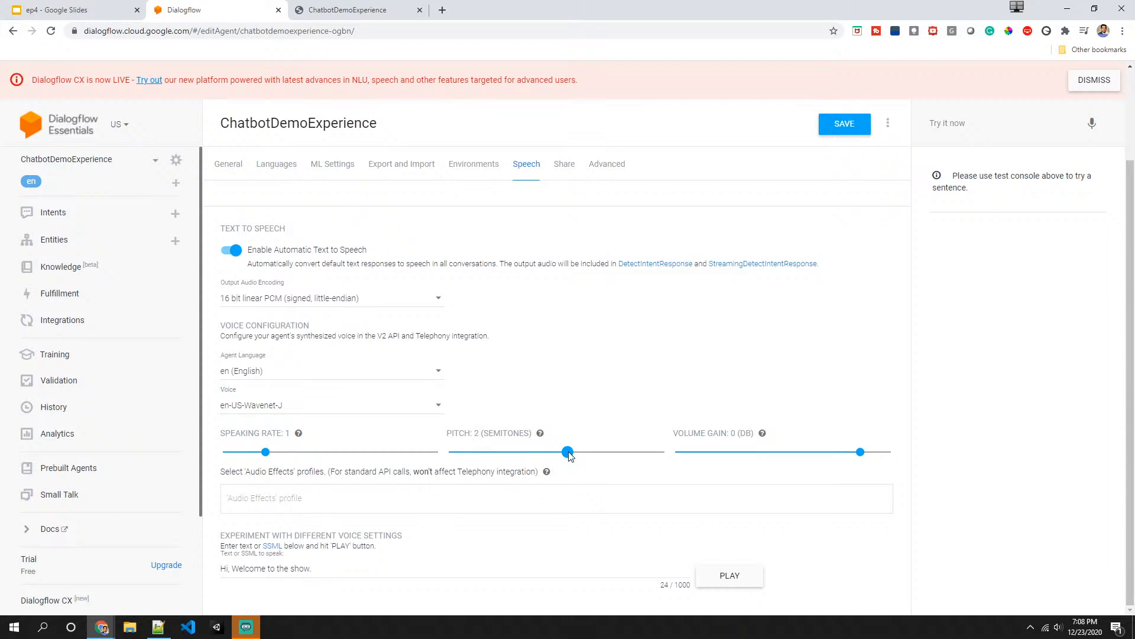
pyautogui.click(724, 577)
pyautogui.moveTo(568, 452); pyautogui.dragTo(515, 453)
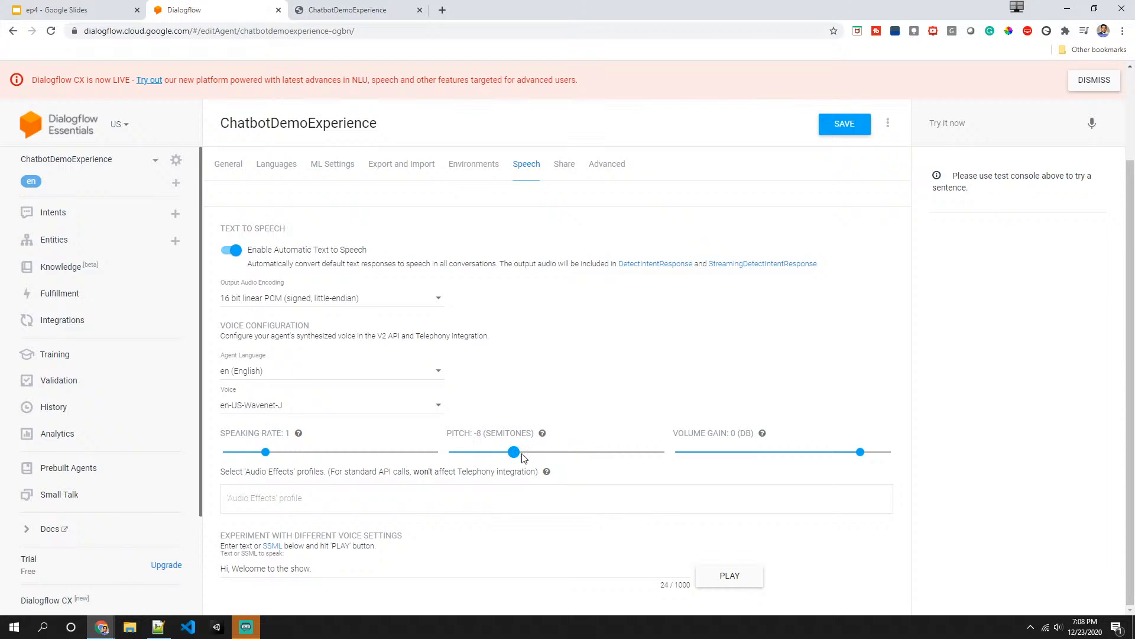
pyautogui.click(725, 579)
pyautogui.moveTo(514, 454); pyautogui.dragTo(559, 460)
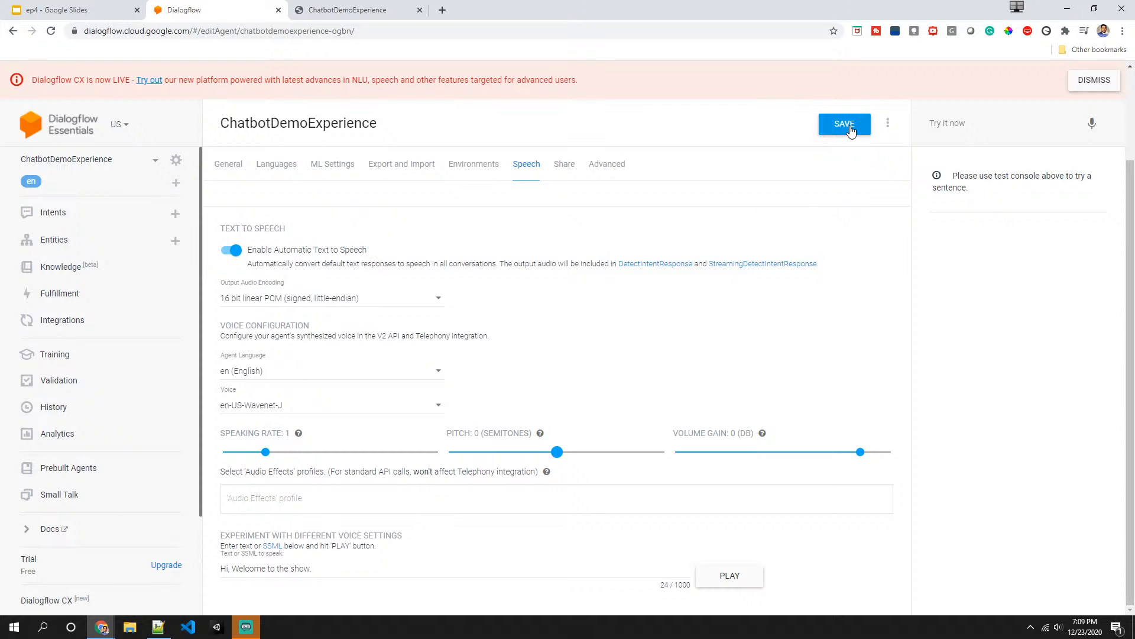
# - Save the agent's speech settings and return to the Intents list
pyautogui.click(850, 127)
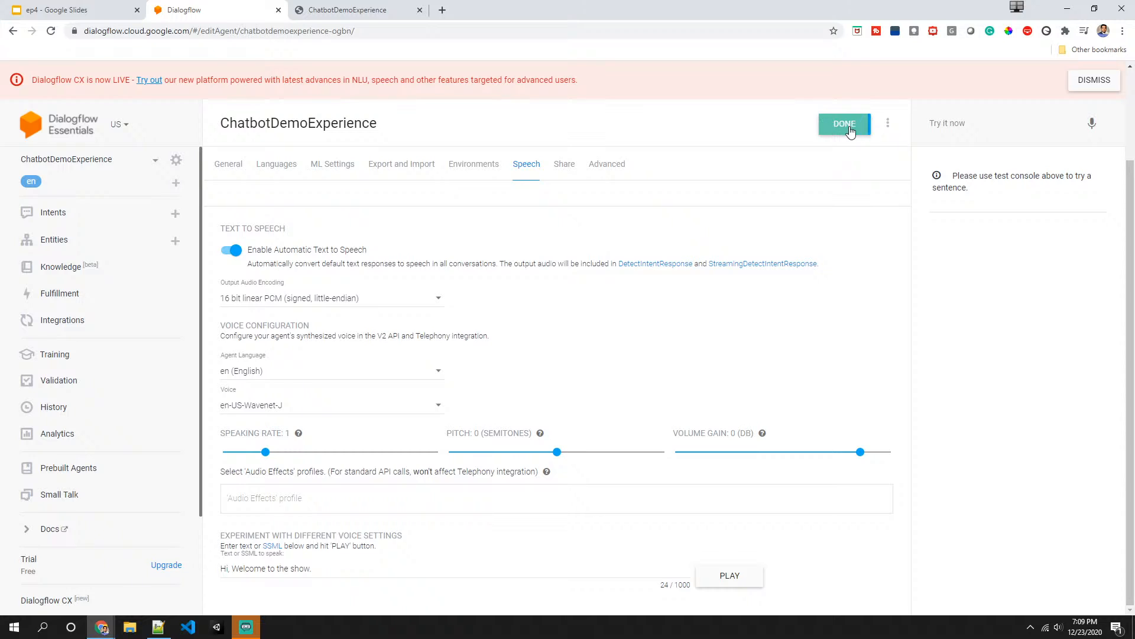
pyautogui.click(350, 8)
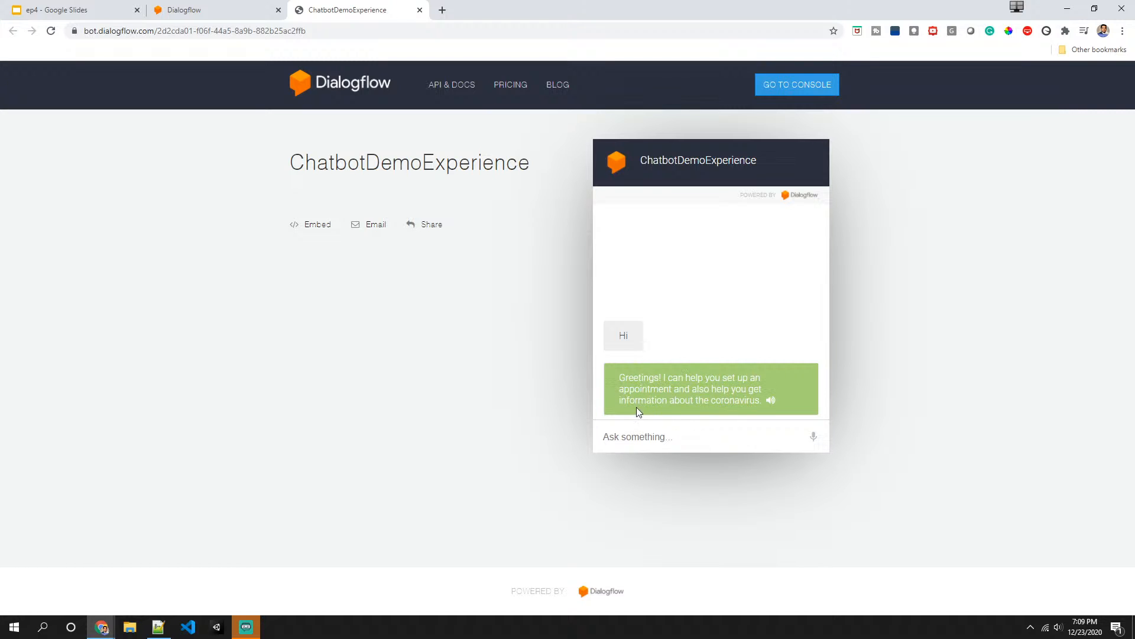
pyautogui.click(205, 8)
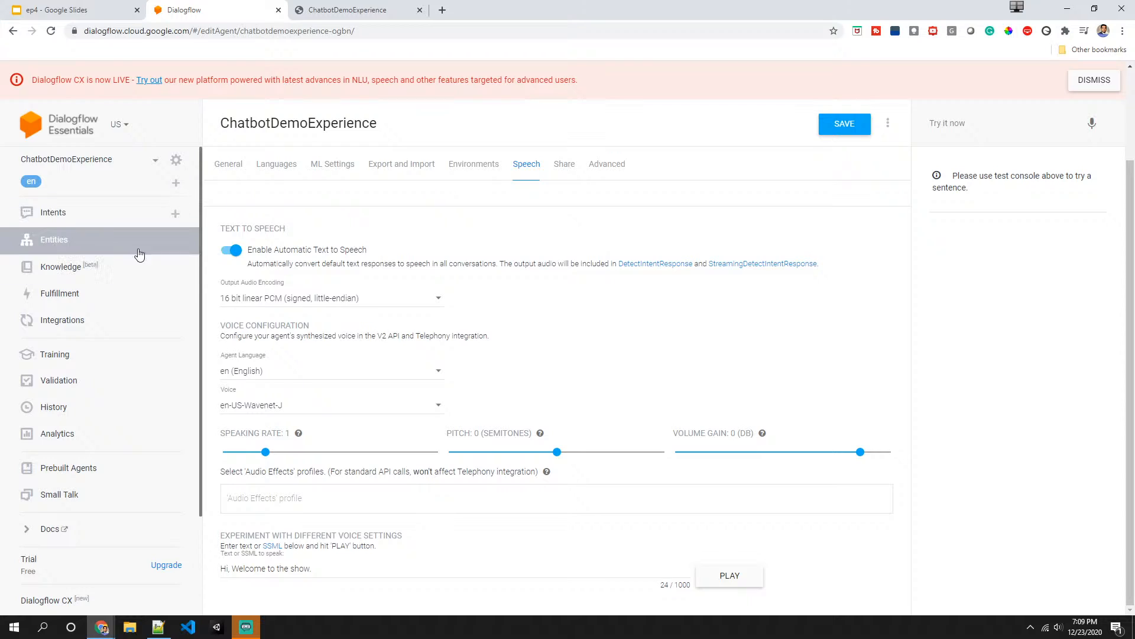
pyautogui.click(100, 219)
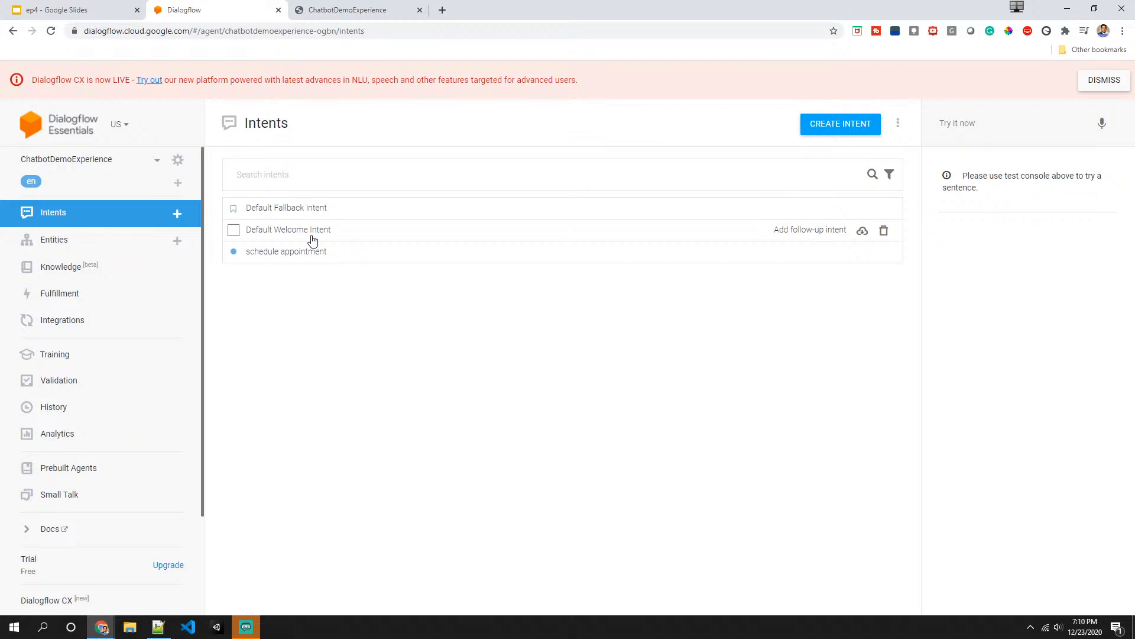
# - Open the Default Welcome Intent for editing
pyautogui.click(331, 10)
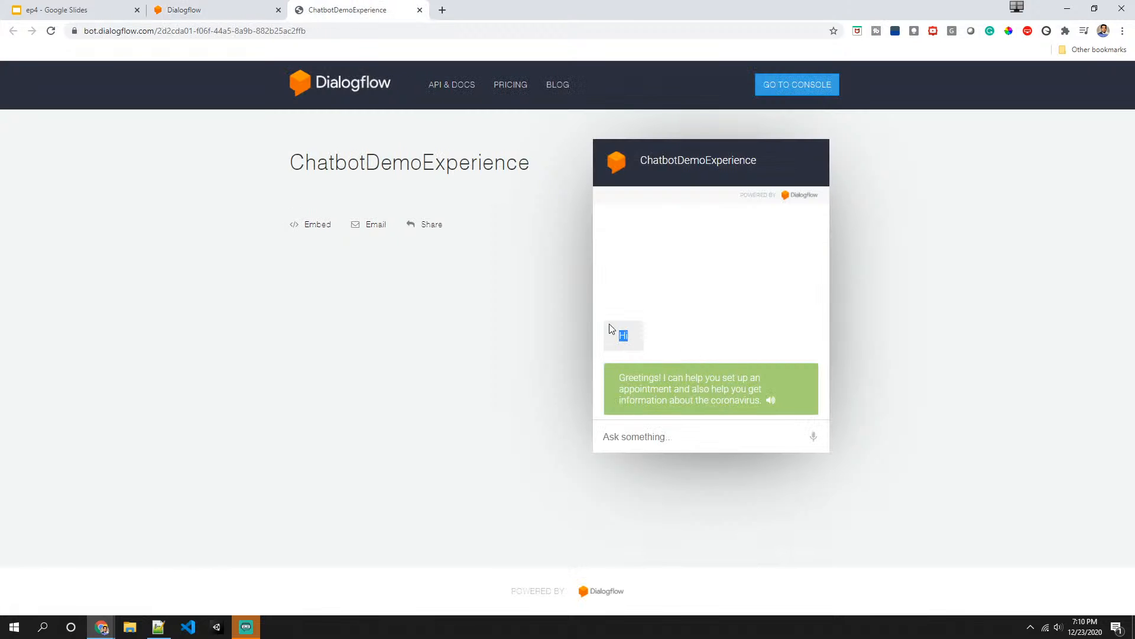
pyautogui.click(204, 11)
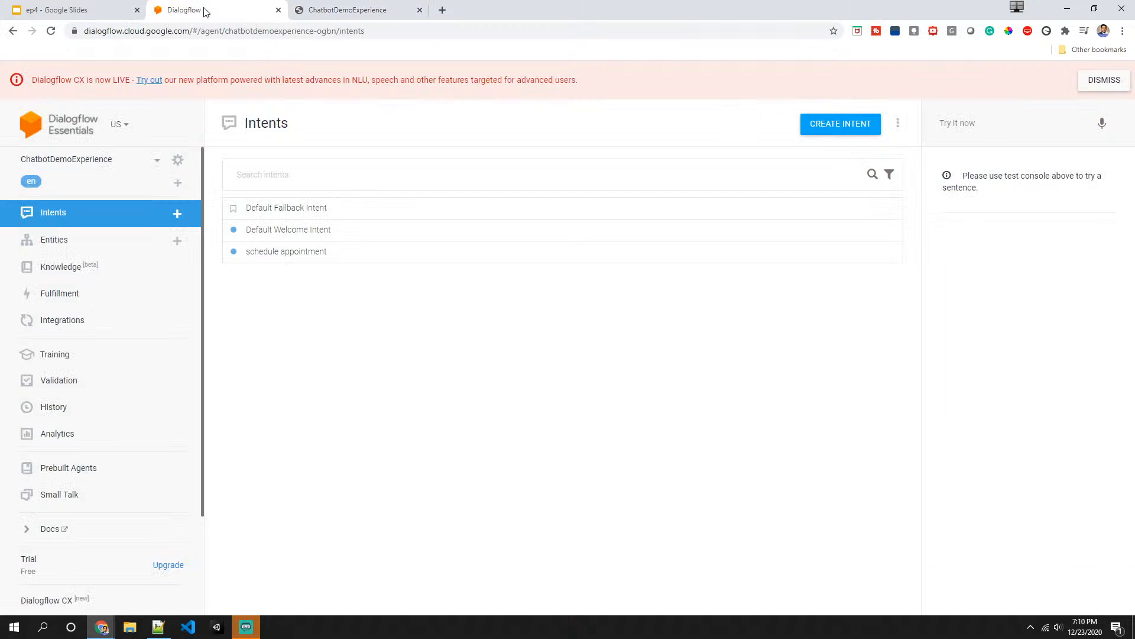
pyautogui.click(298, 231)
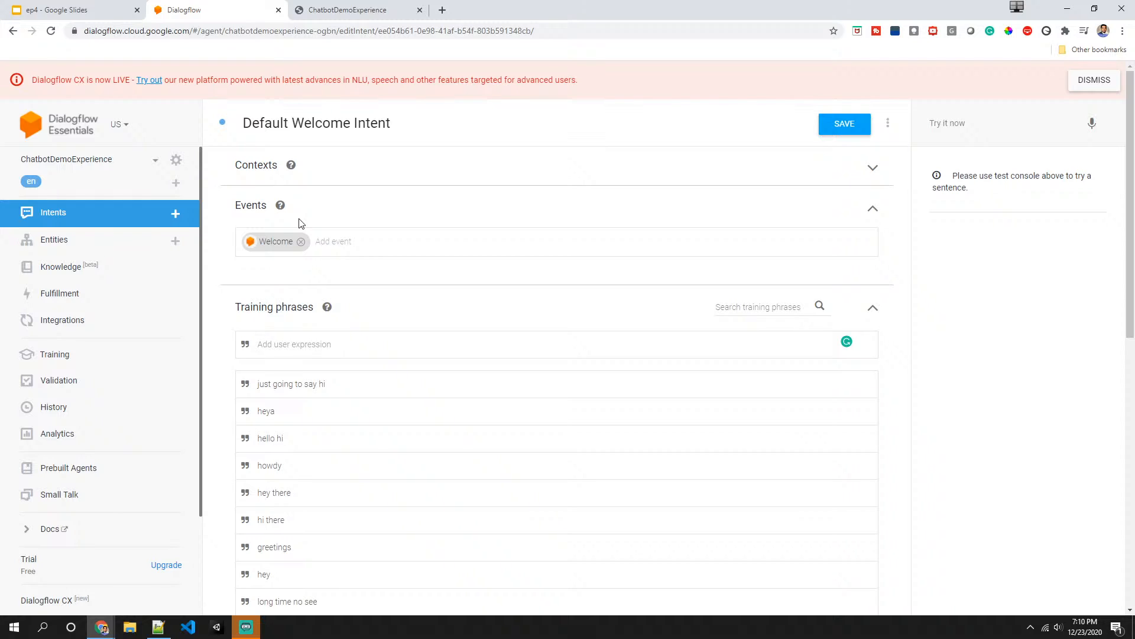
# - Review the Default Welcome Intent's training phrases, action and default text response
pyautogui.moveTo(327, 306)
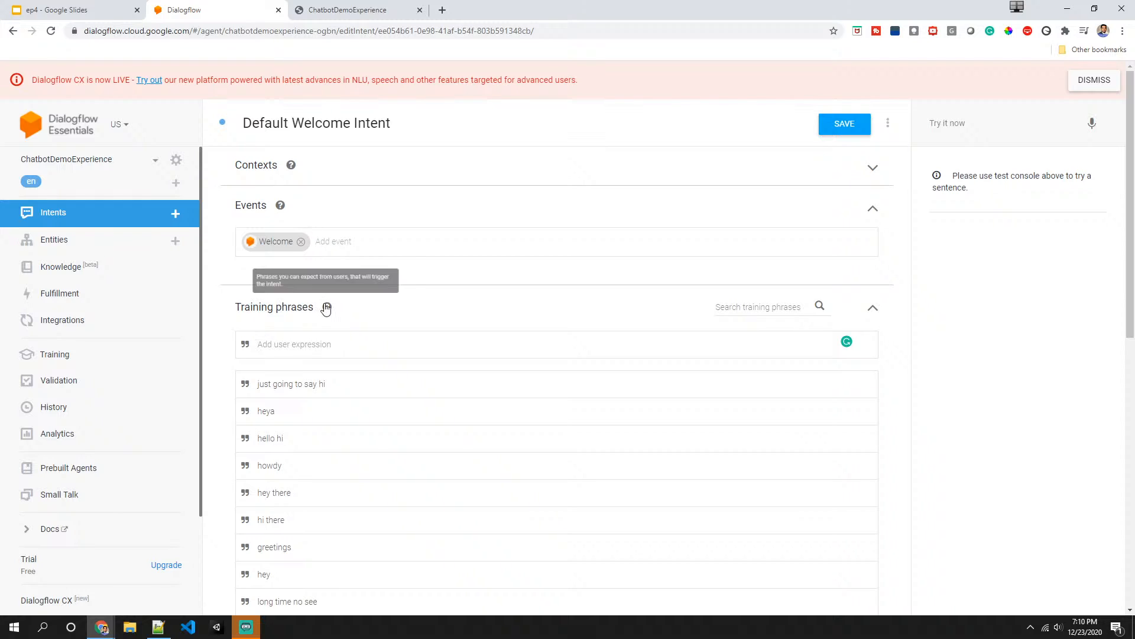
pyautogui.scroll(-2, 298, 369)
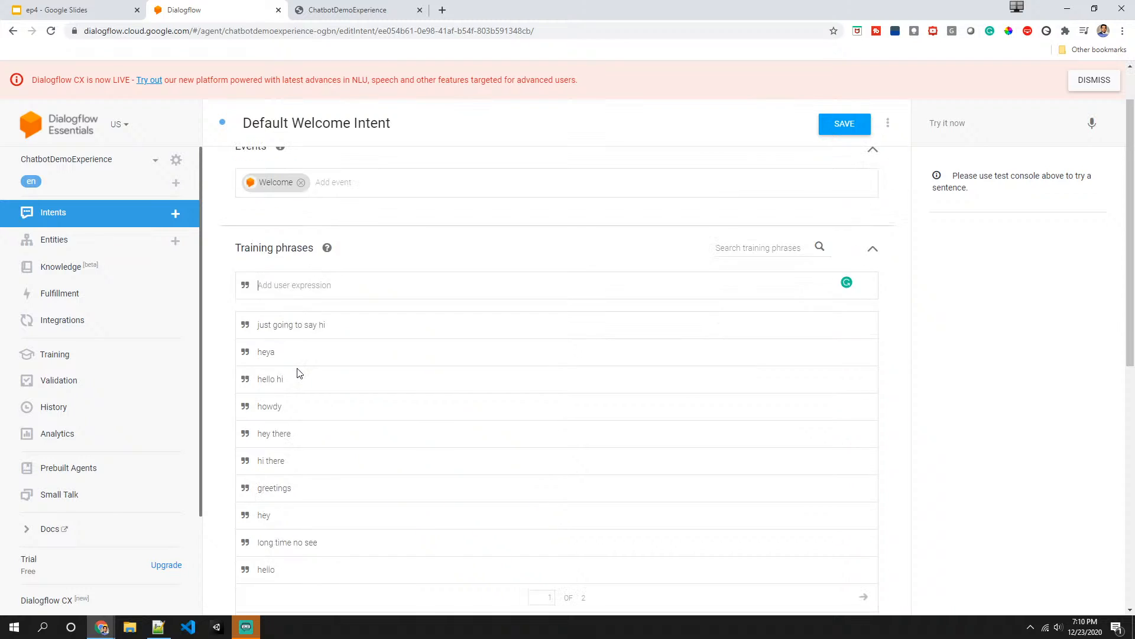
pyautogui.scroll(-5, 298, 369)
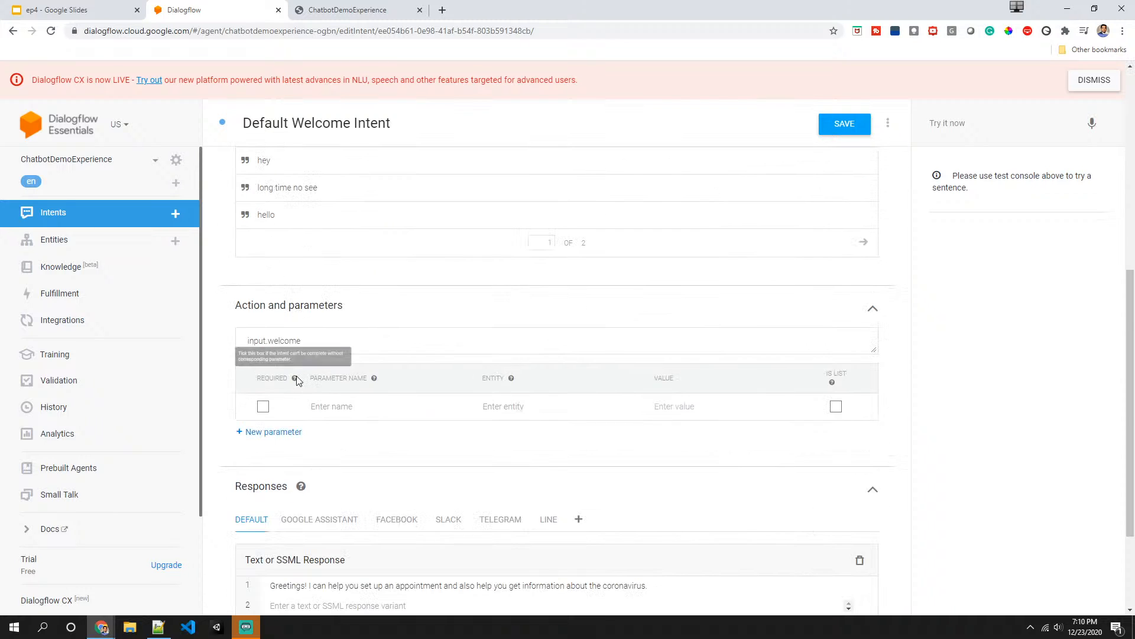
pyautogui.scroll(5, 298, 372)
pyautogui.scroll(1, 298, 375)
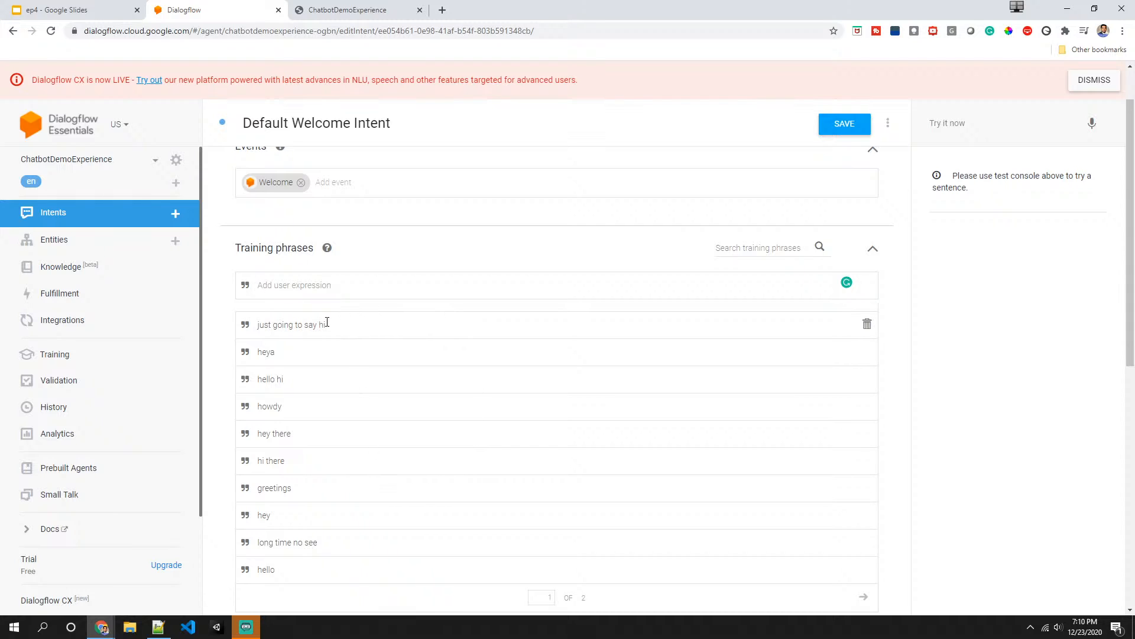
pyautogui.scroll(-2, 327, 324)
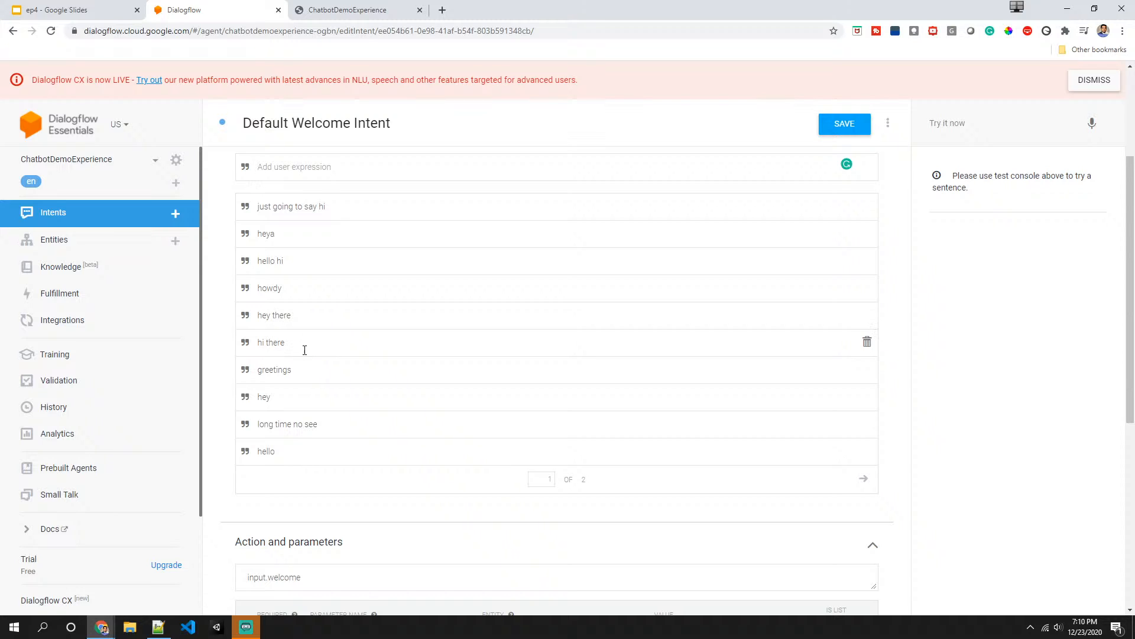
pyautogui.scroll(-6, 303, 355)
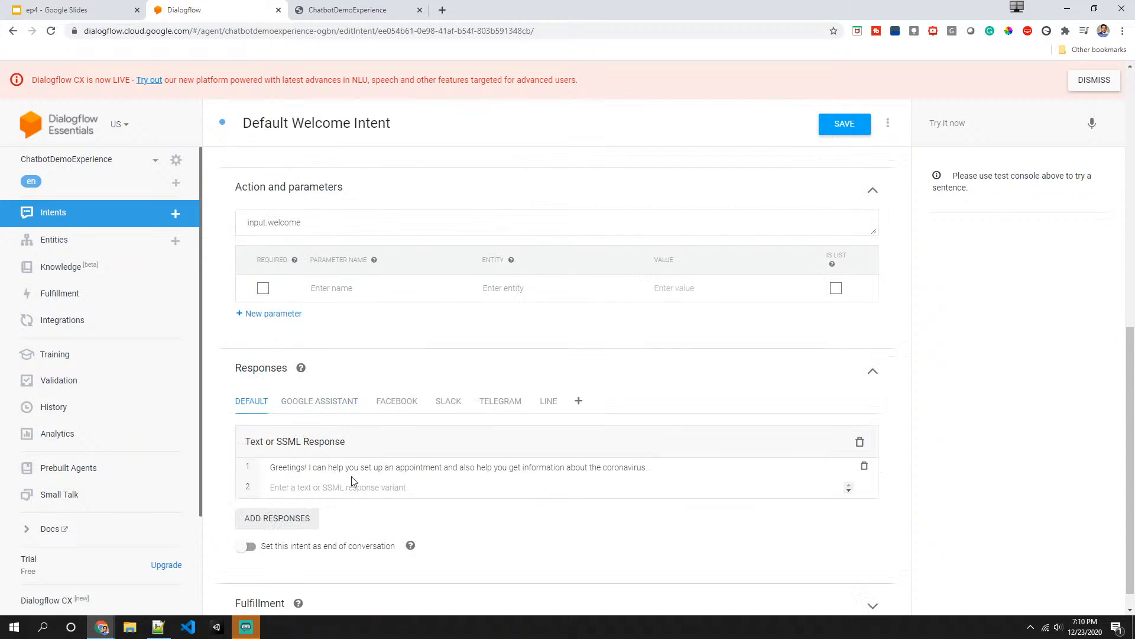
pyautogui.scroll(3, 294, 427)
pyautogui.scroll(5, 299, 402)
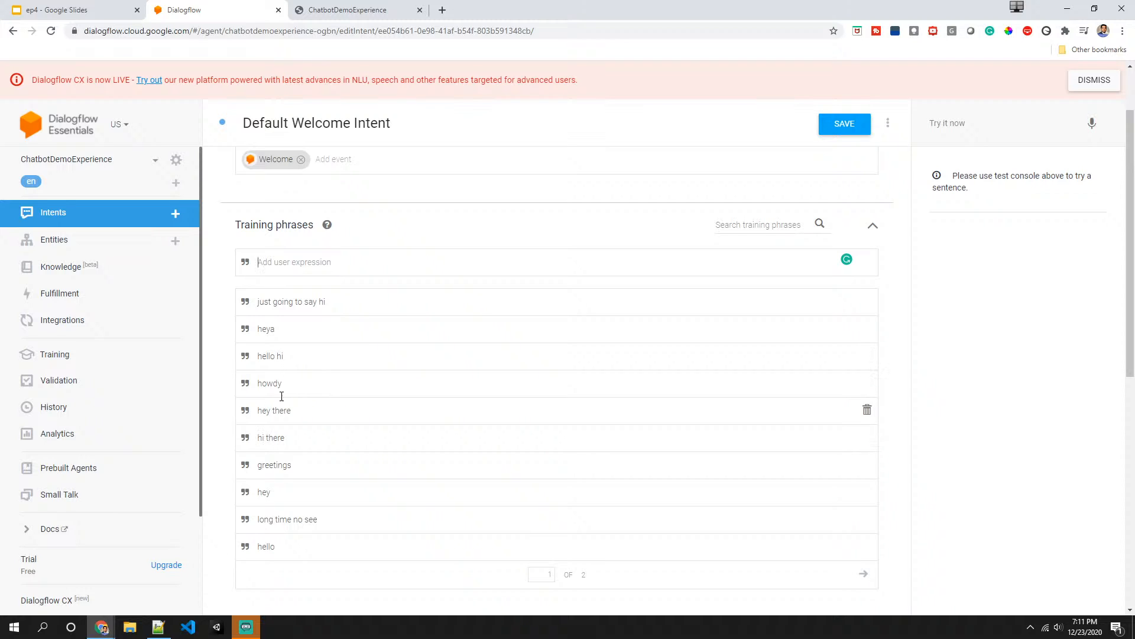
pyautogui.scroll(-2, 319, 414)
pyautogui.scroll(-2, 320, 418)
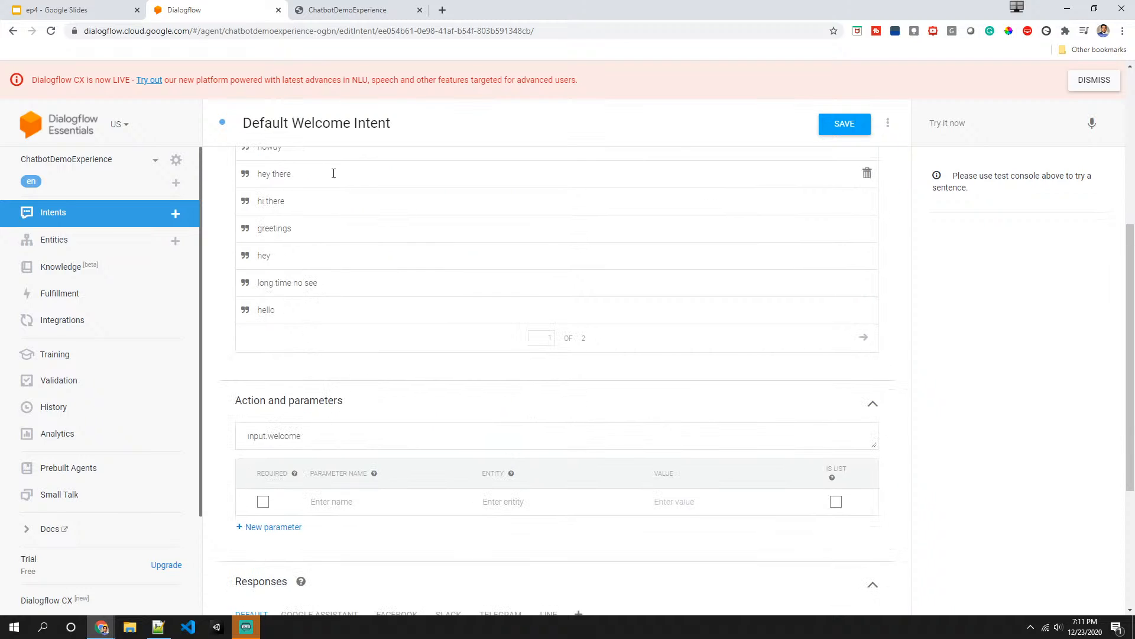
pyautogui.scroll(-3, 375, 410)
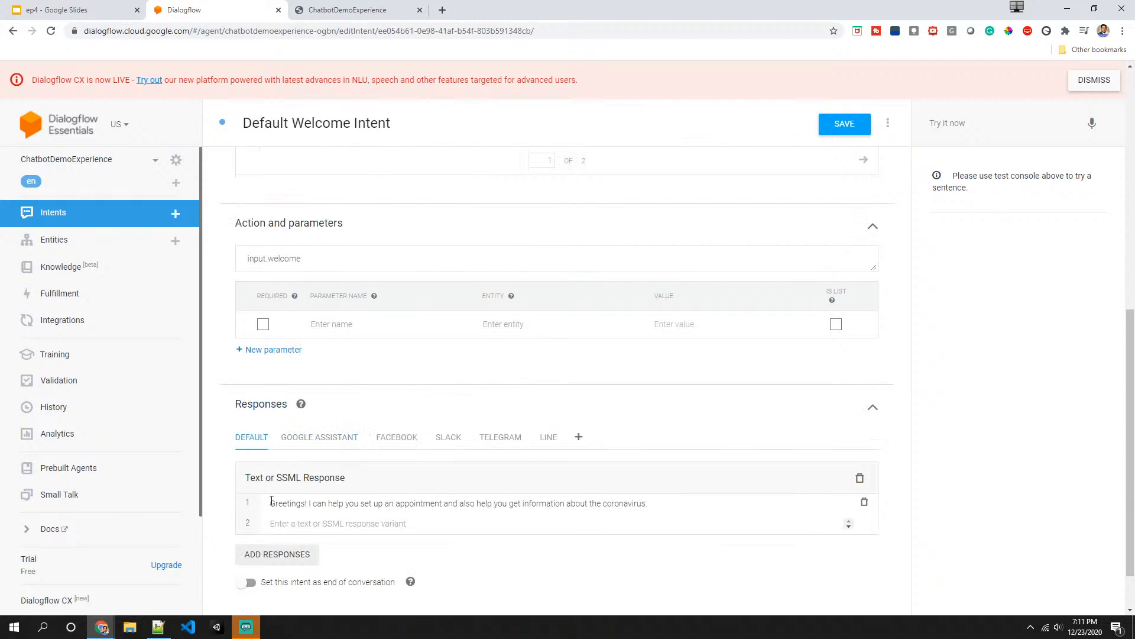
pyautogui.scroll(-1, 273, 491)
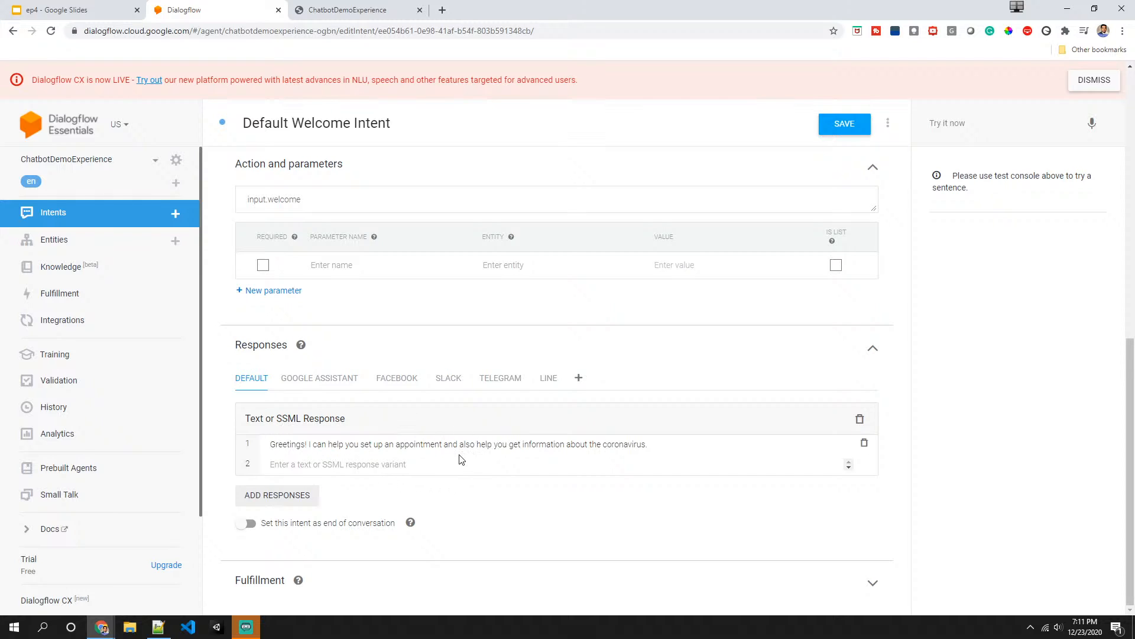
# - In the web demo tab, ask the bot to set an appointment
pyautogui.click(334, 12)
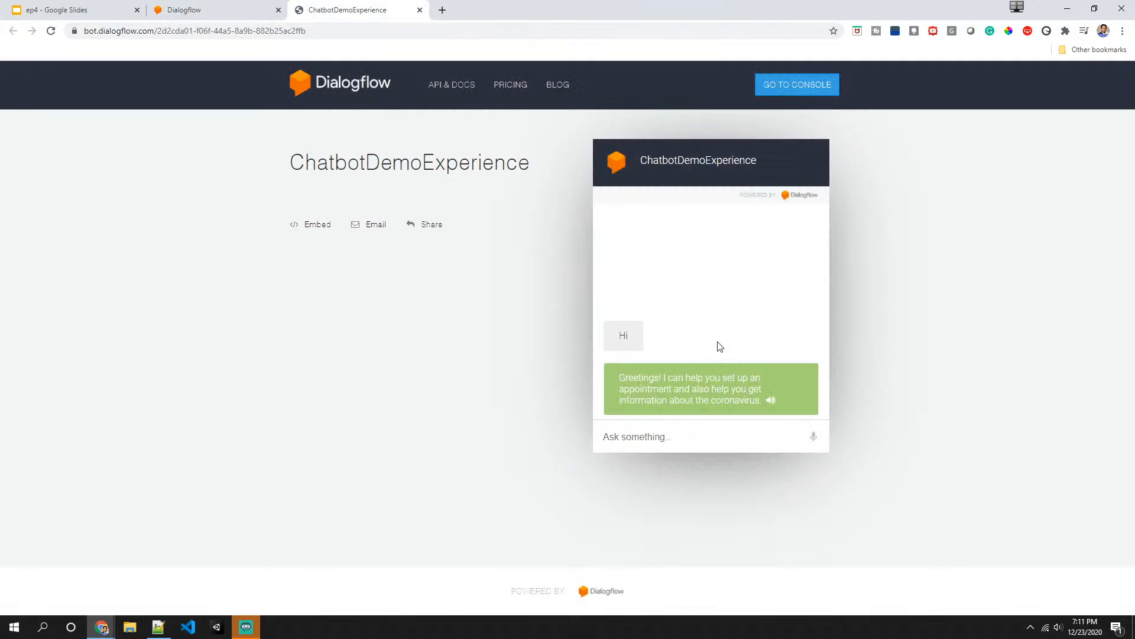
pyautogui.click(692, 436)
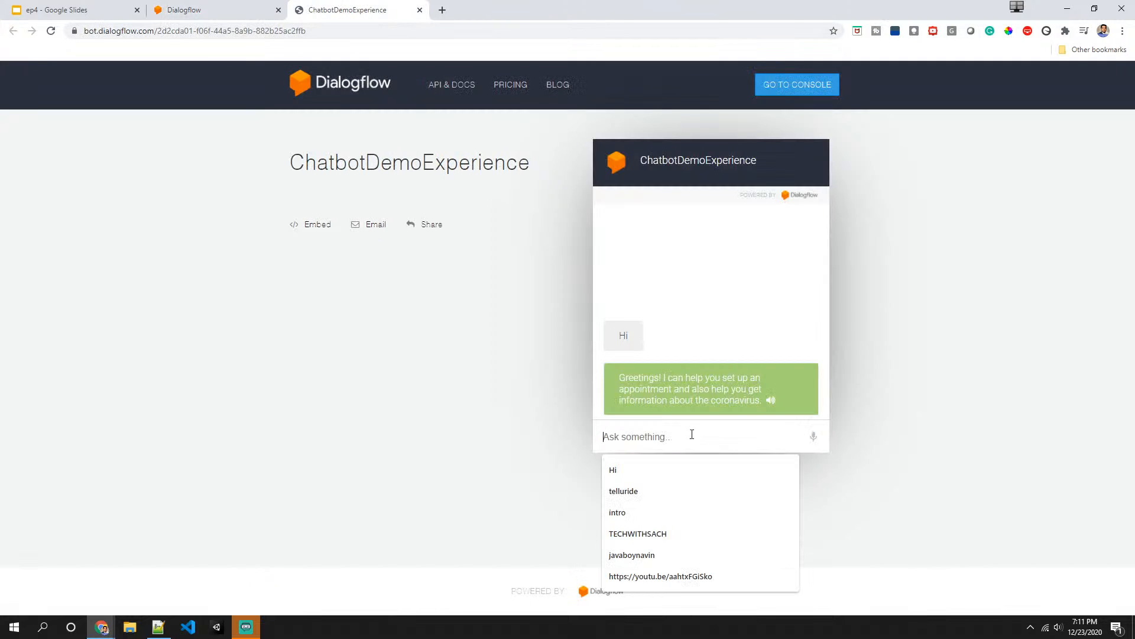
pyautogui.write('set an')
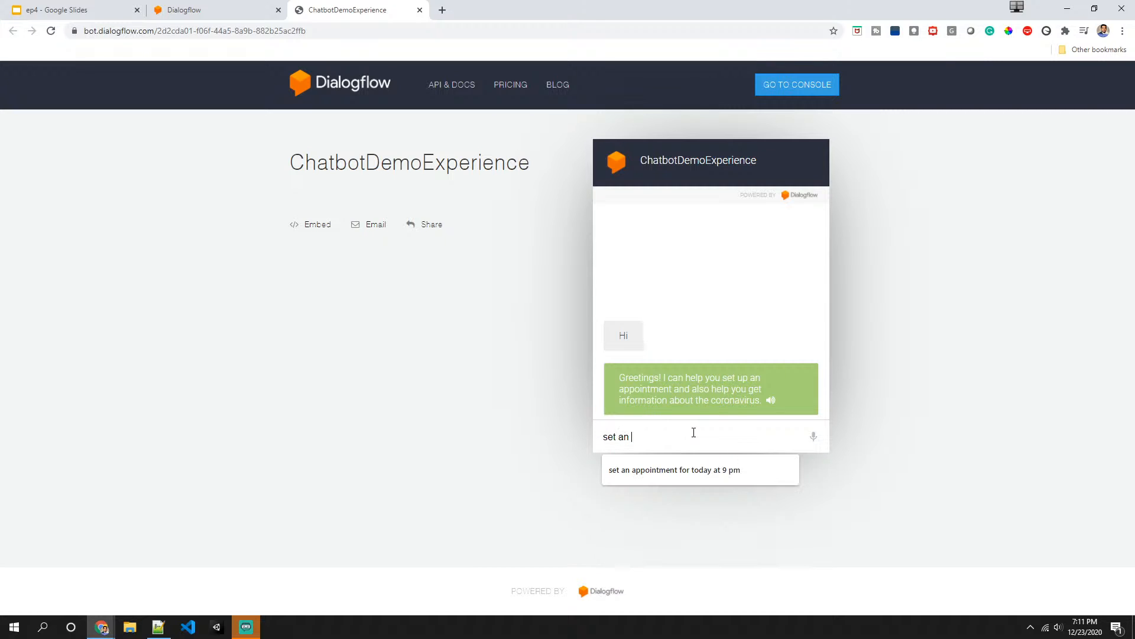
pyautogui.write(' appointme')
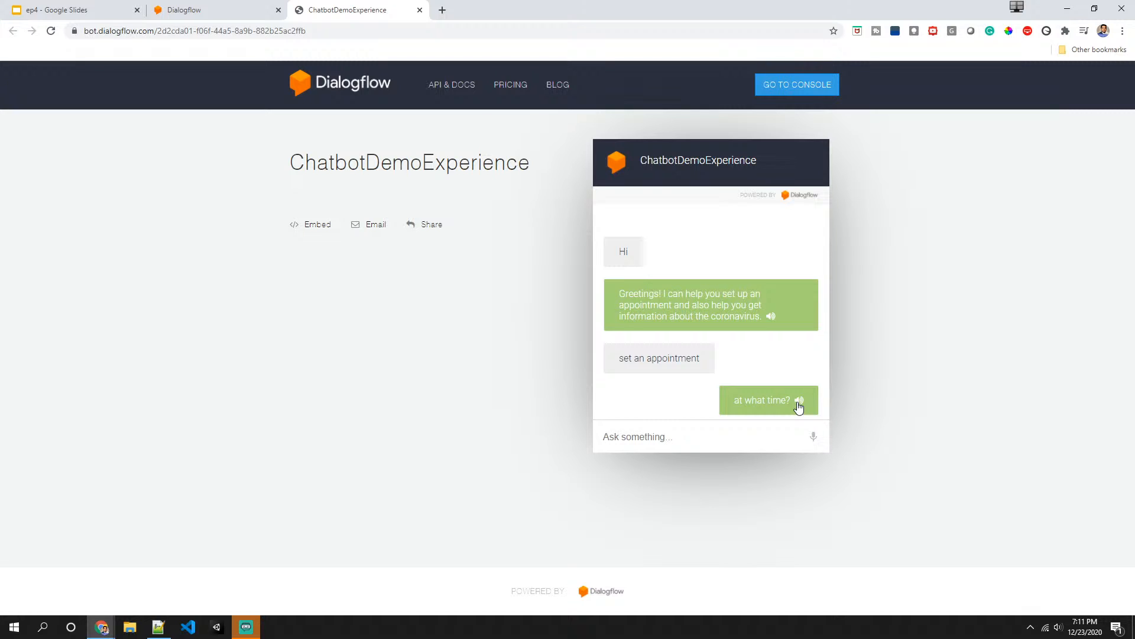
# - Answer the bot's time and day questions with 7 pm and friday
pyautogui.click(723, 430)
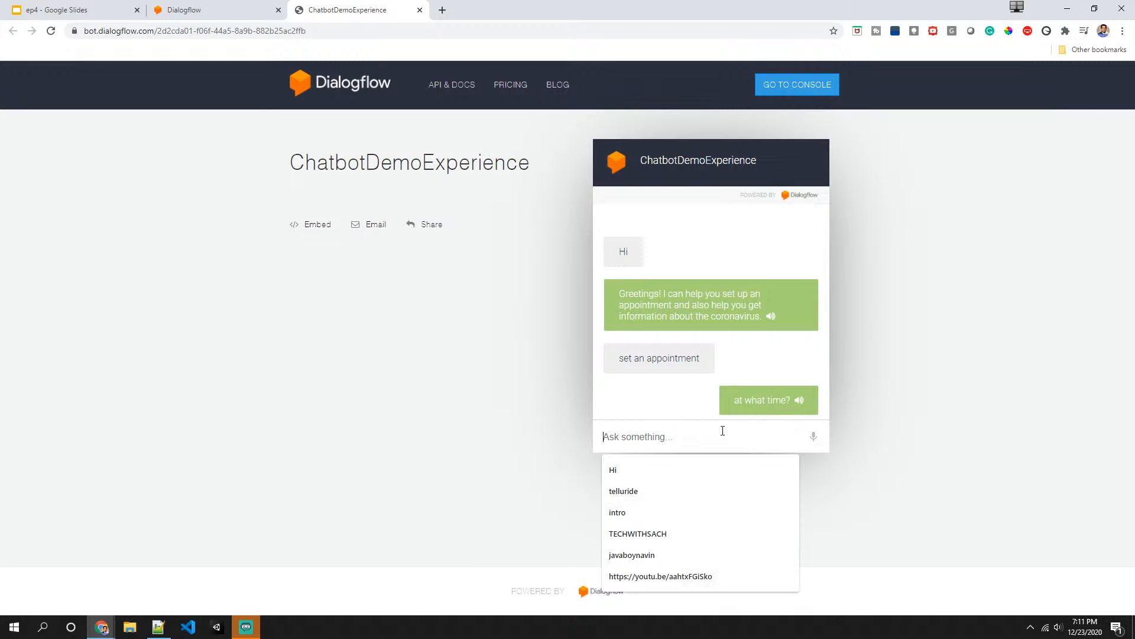
pyautogui.click(651, 436)
pyautogui.write('7 pm')
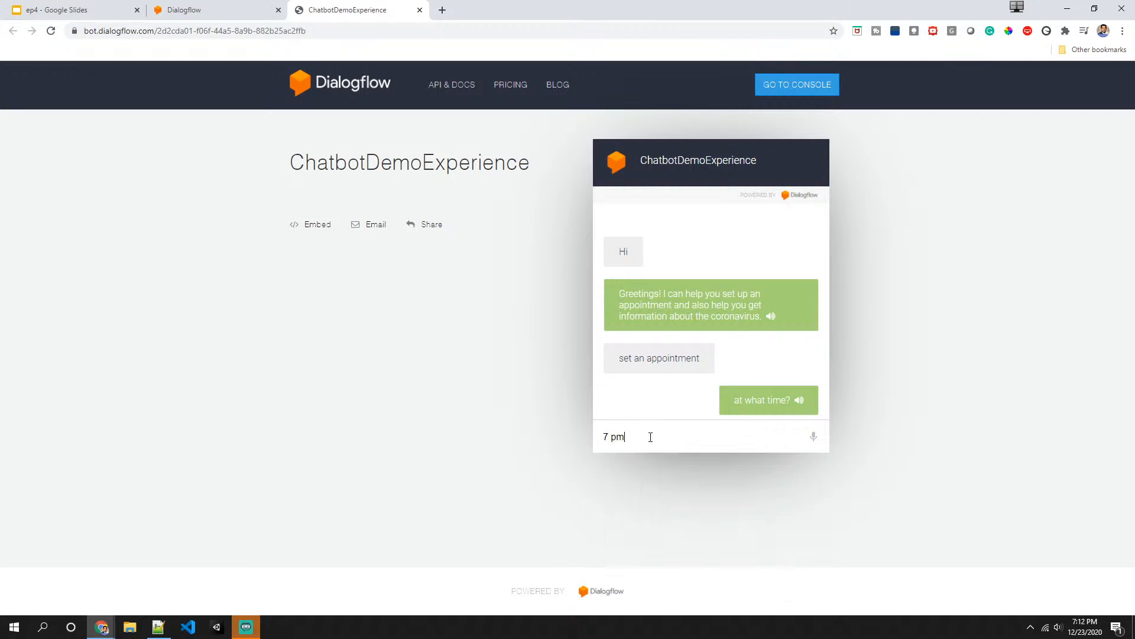
pyautogui.press('Return')
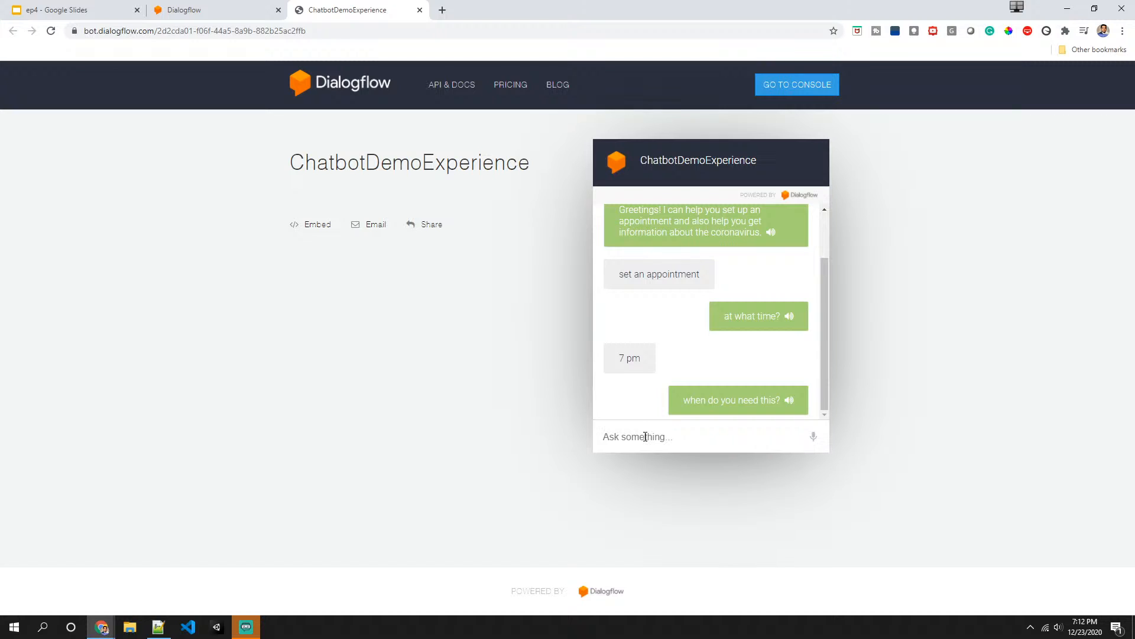
pyautogui.write('friday')
pyautogui.press('Return')
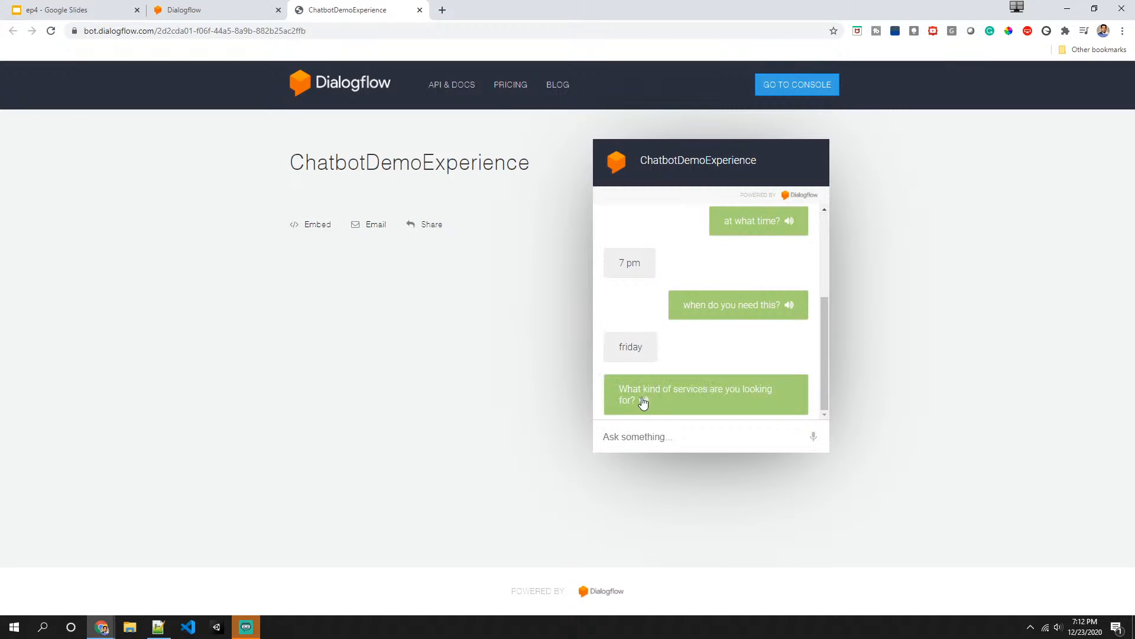
# - Play a bot reply aloud, answer dental service as the requested service, and play the confirmation
pyautogui.click(790, 305)
pyautogui.click(632, 437)
pyautogui.write('dental service')
pyautogui.press('Return')
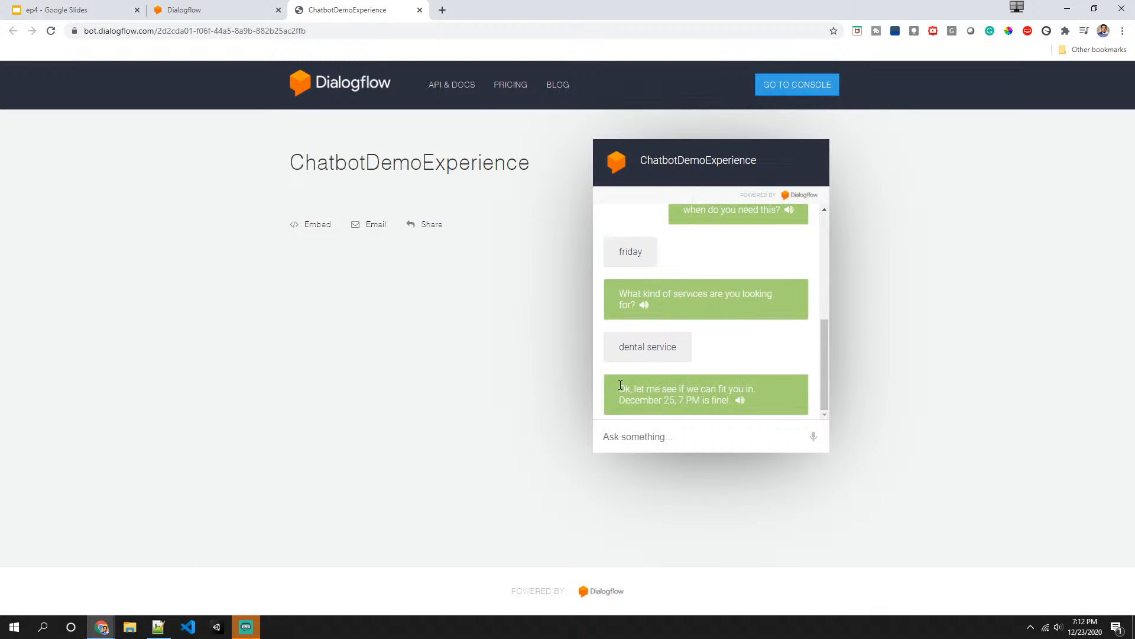
pyautogui.click(741, 402)
# - In a new tab, switch to another Google account and open Calendar on December 25 to check the booking
pyautogui.click(442, 10)
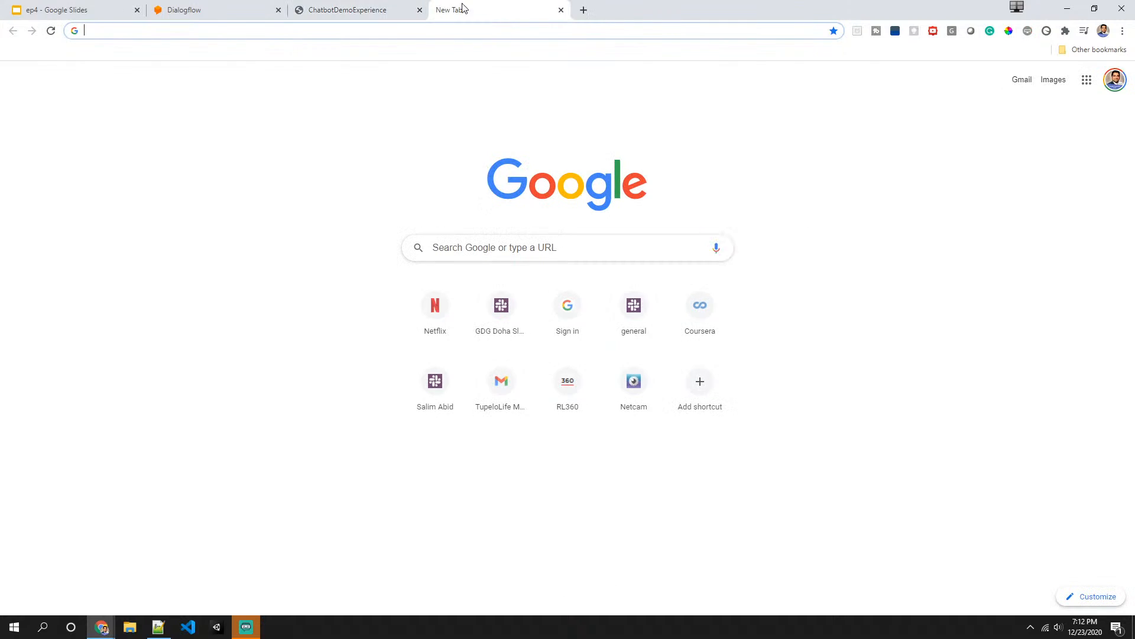
pyautogui.click(1116, 81)
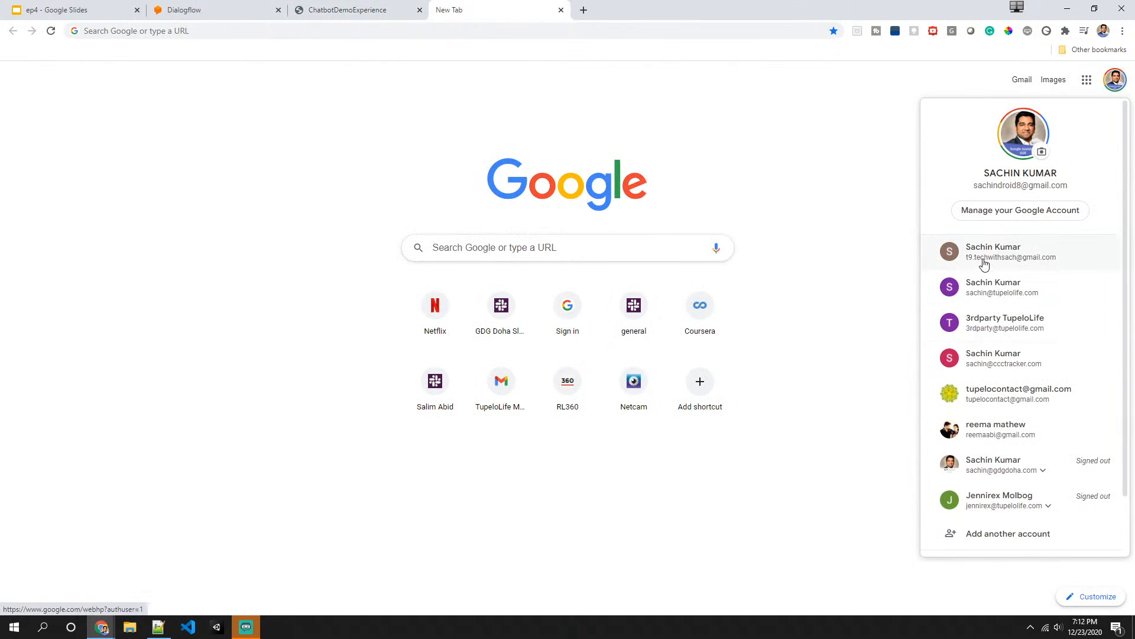
pyautogui.click(984, 253)
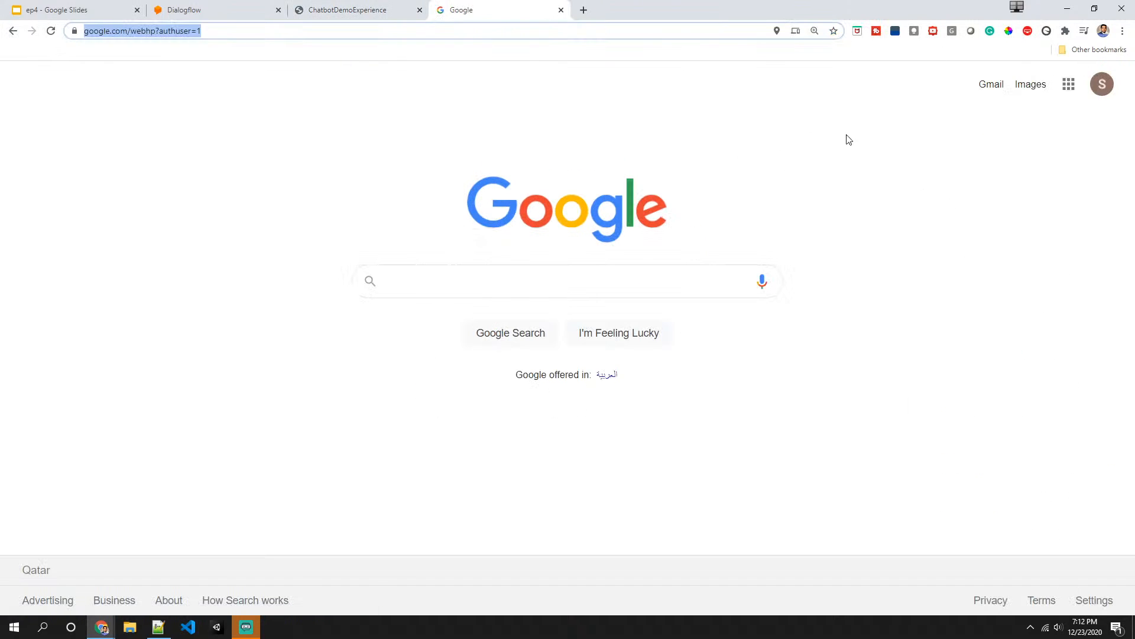
pyautogui.click(1066, 89)
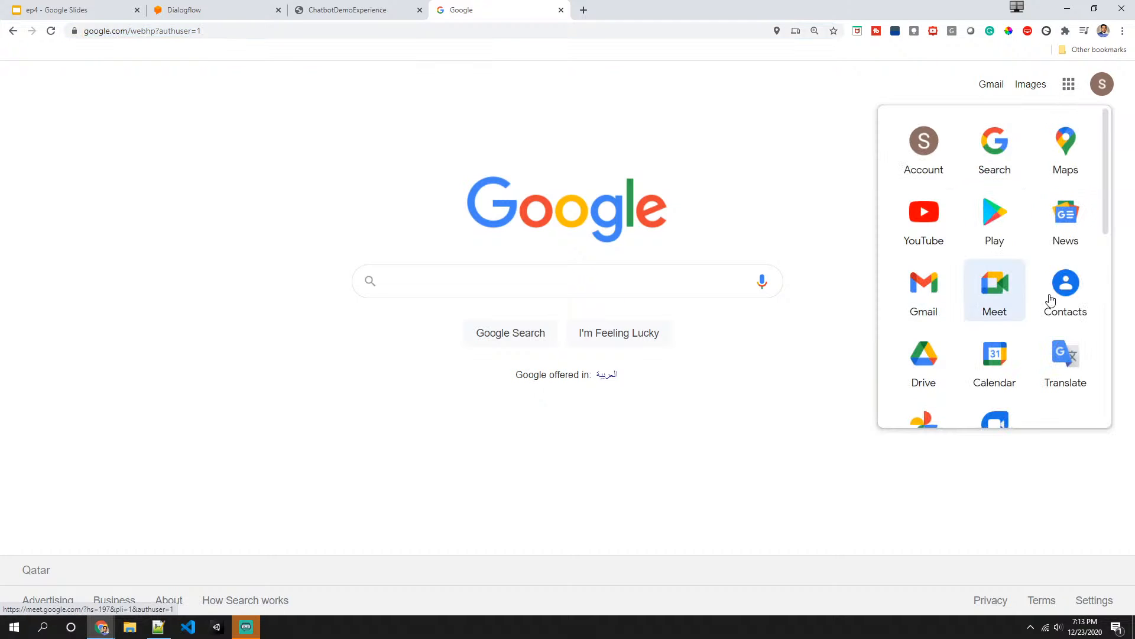
pyautogui.click(1008, 371)
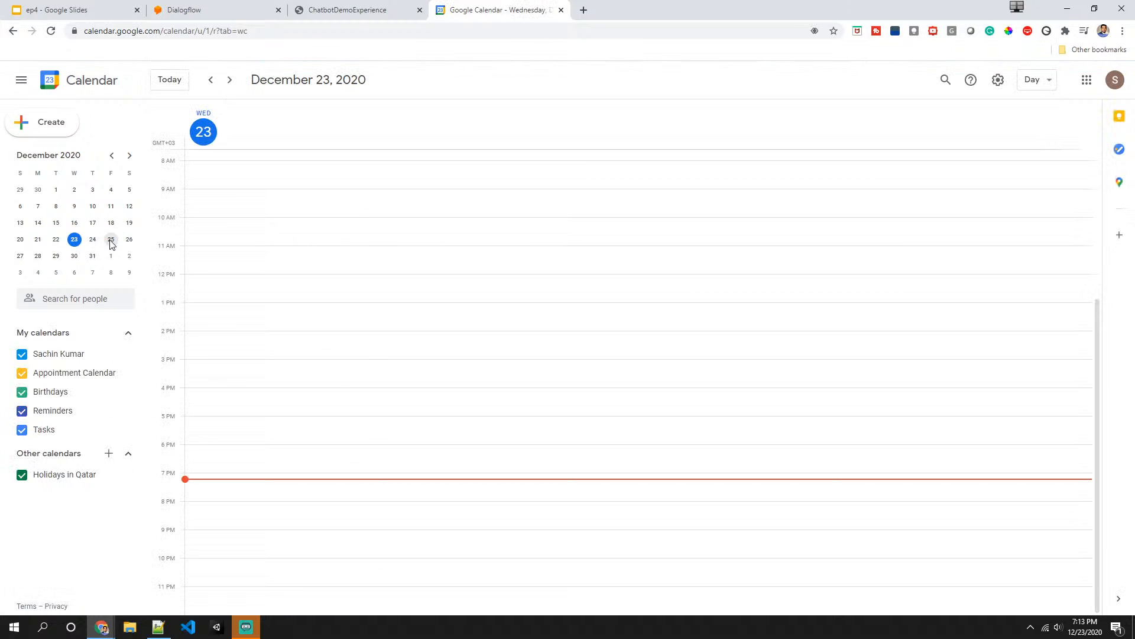
pyautogui.click(111, 241)
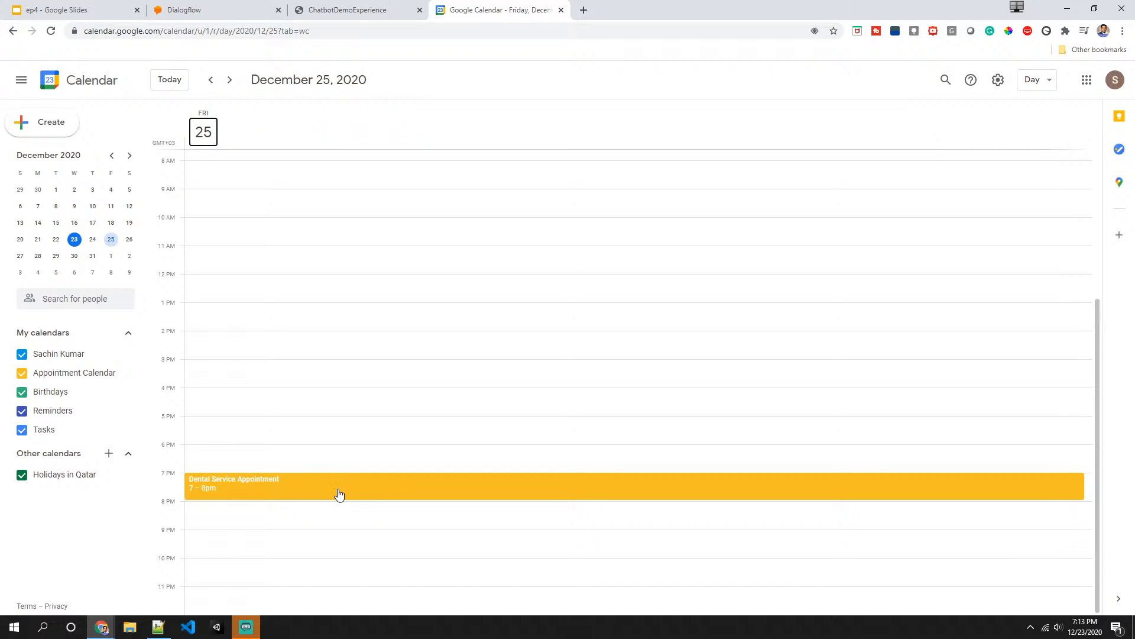
# - Review the whole appointment conversation in the web demo chat
pyautogui.click(228, 7)
pyautogui.click(337, 14)
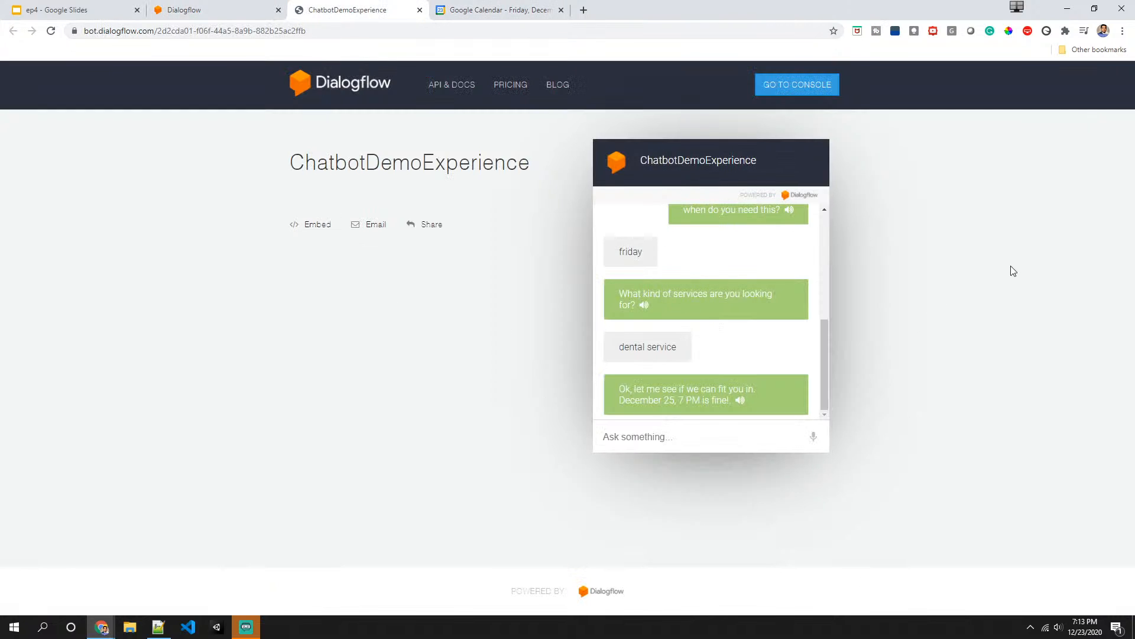
pyautogui.click(191, 5)
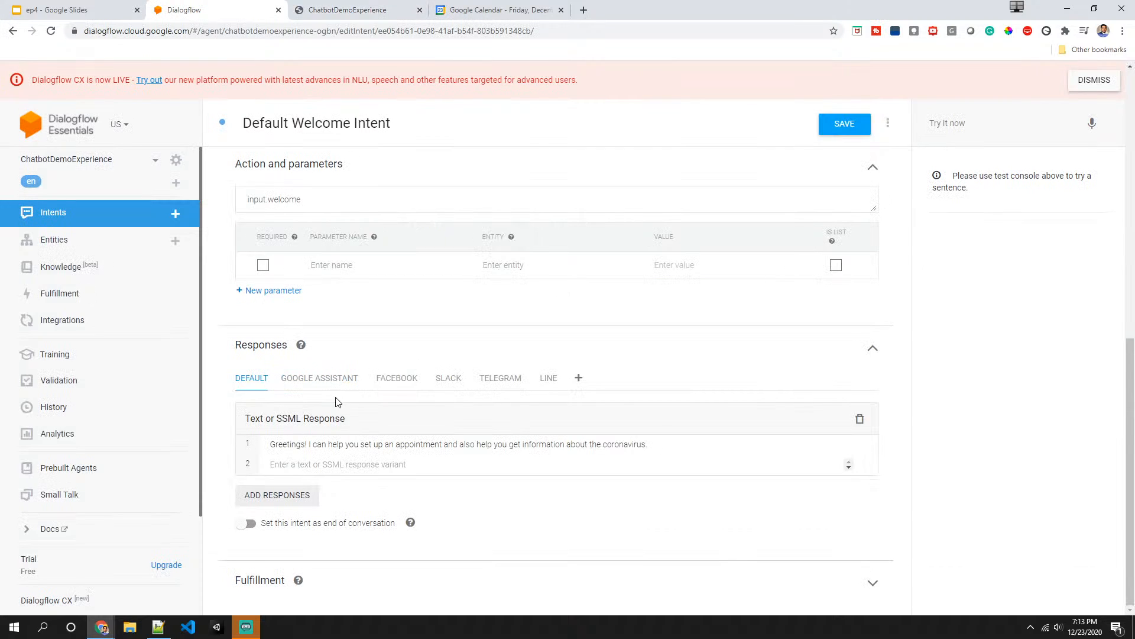
pyautogui.scroll(-2, 56, 266)
pyautogui.scroll(2, 59, 349)
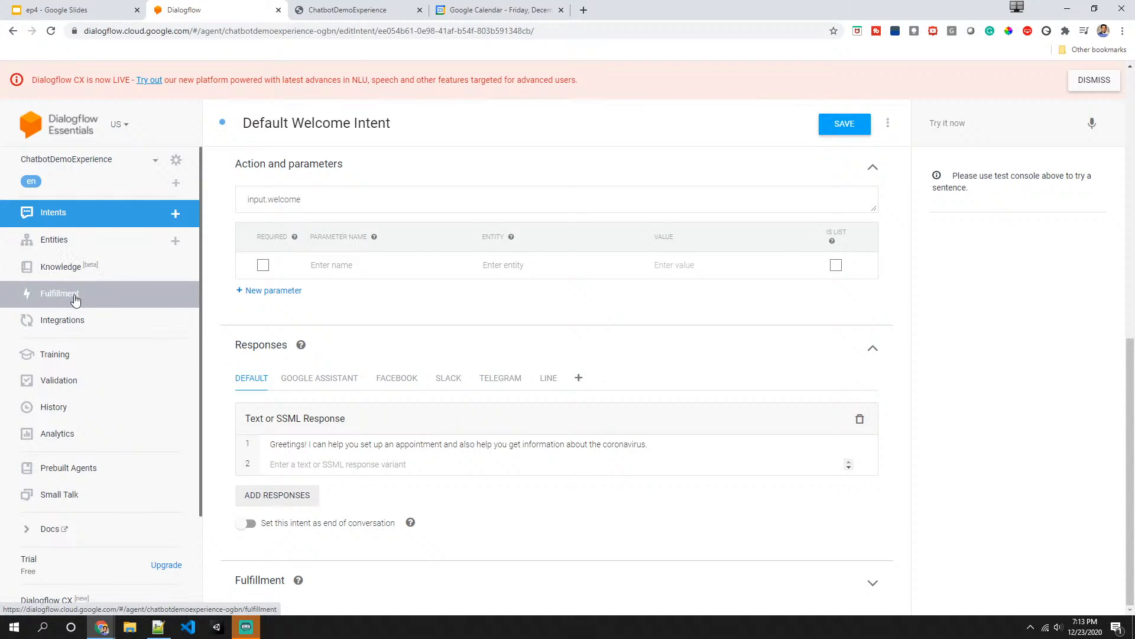
pyautogui.click(369, 10)
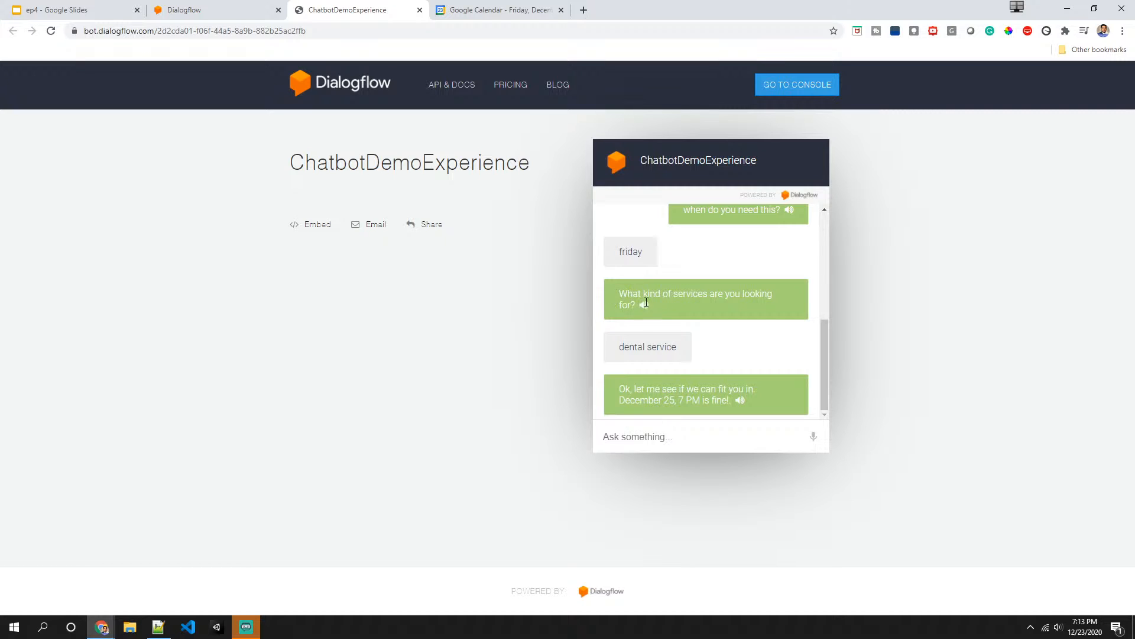
pyautogui.scroll(5, 699, 296)
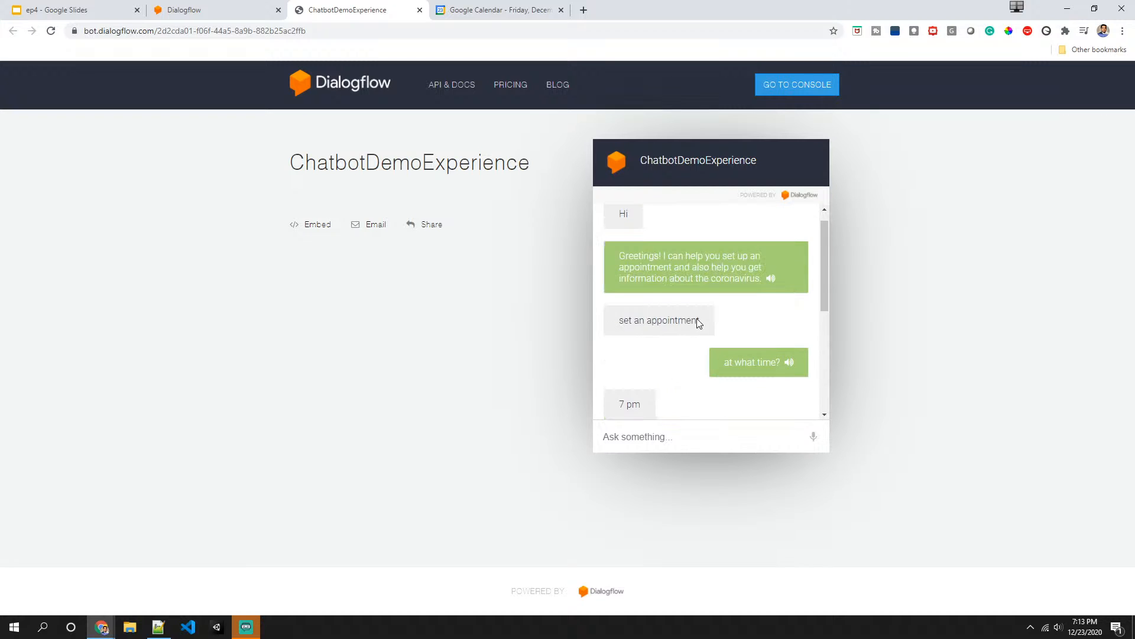
pyautogui.scroll(-2, 689, 329)
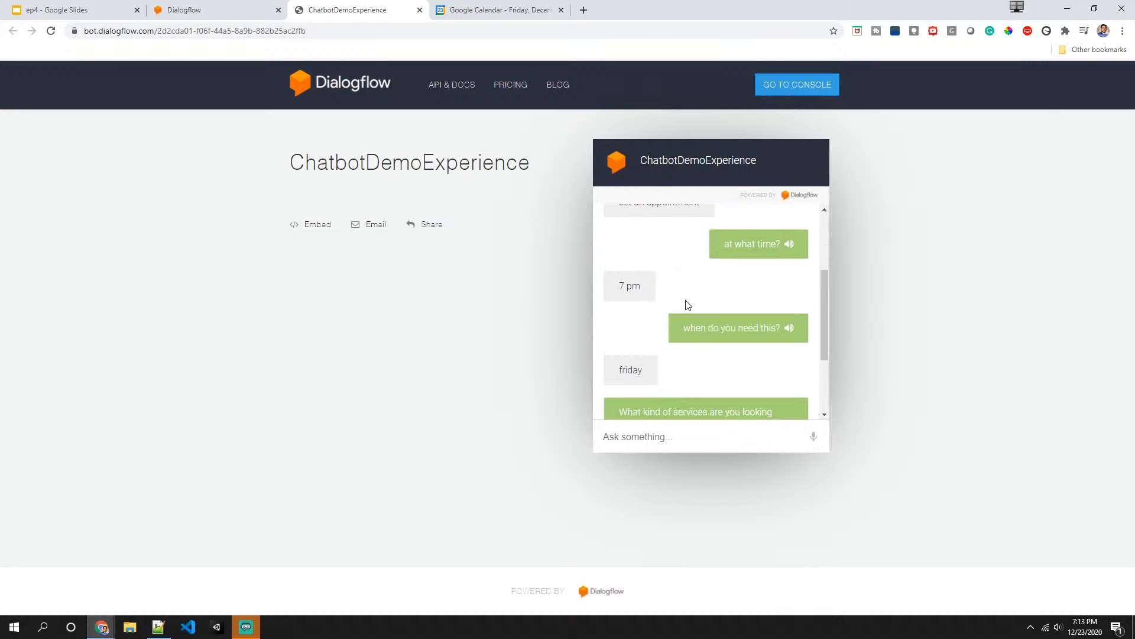
pyautogui.scroll(-2, 684, 305)
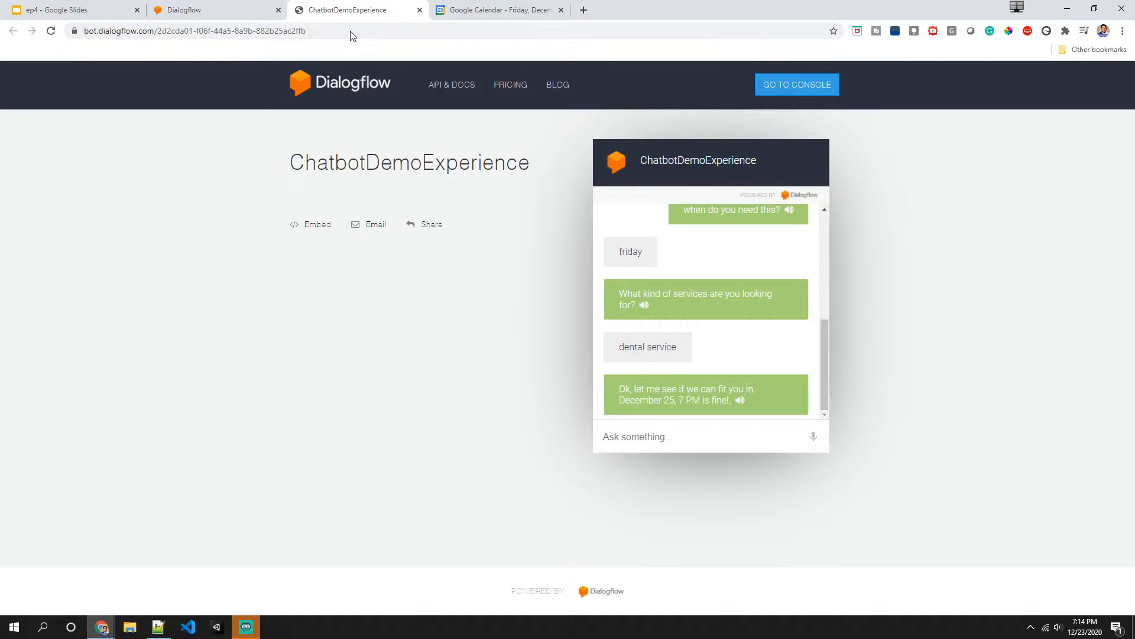
# - Go to the agent's Integrations page, leaving the intent without saving
pyautogui.click(175, 15)
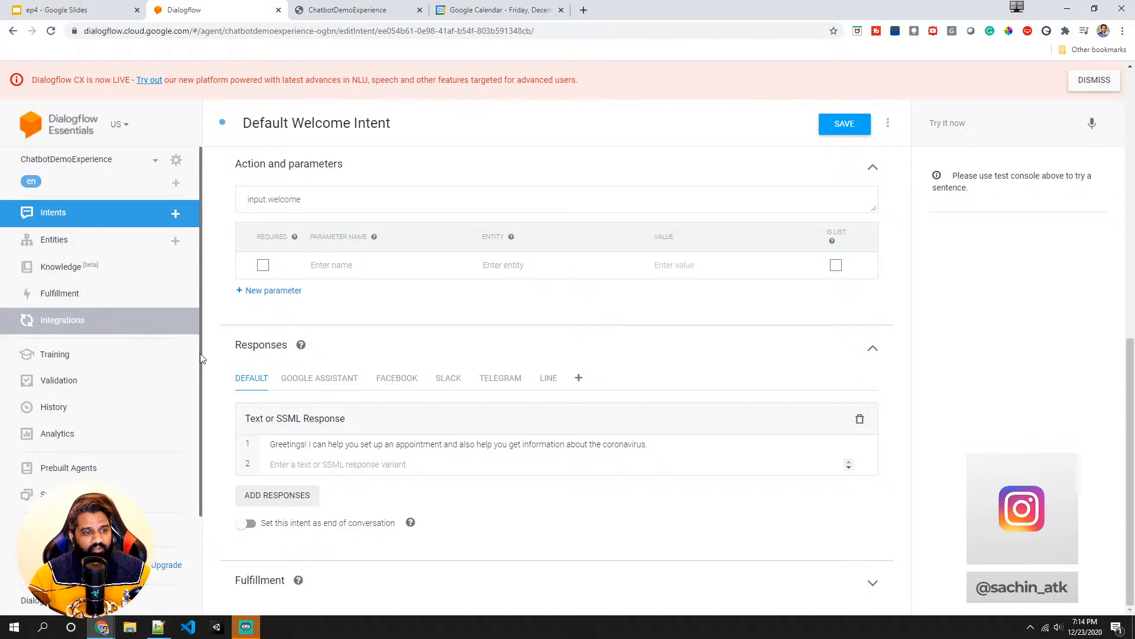
pyautogui.click(69, 323)
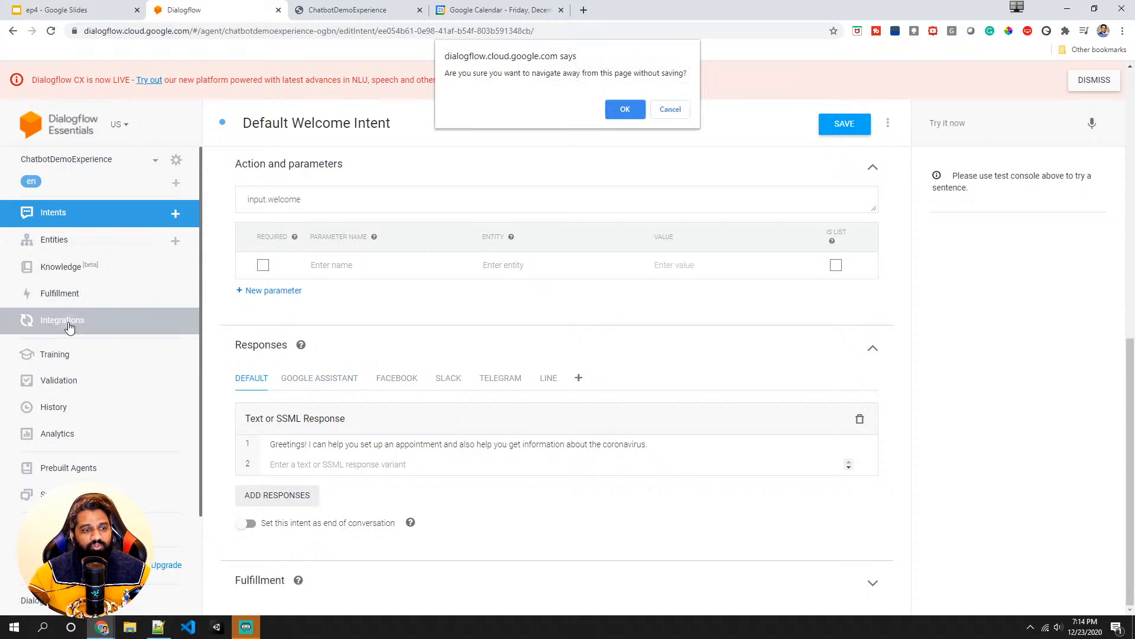
pyautogui.click(626, 109)
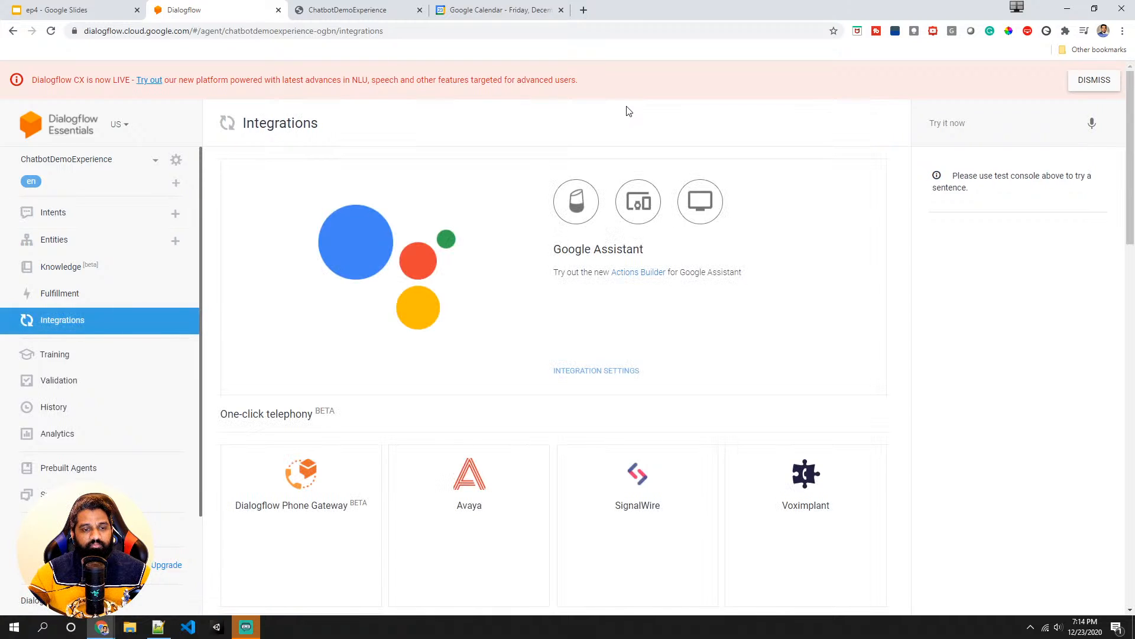
pyautogui.scroll(-2, 414, 390)
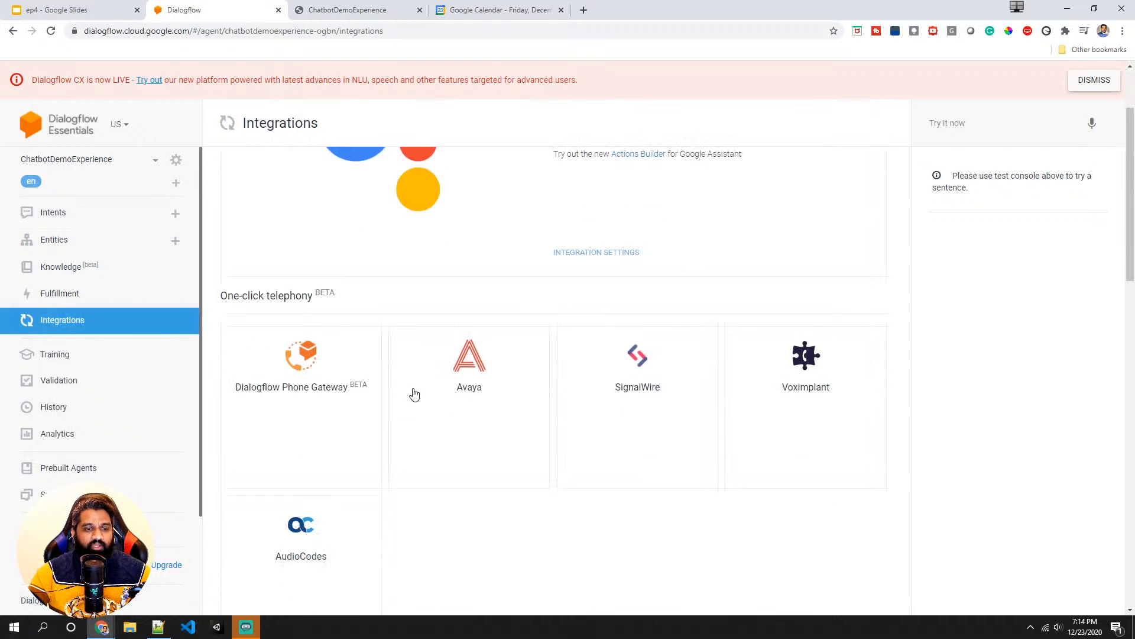
# - Open the Dialogflow Messenger integration settings, checking the web demo tab in between
pyautogui.scroll(-10, 339, 286)
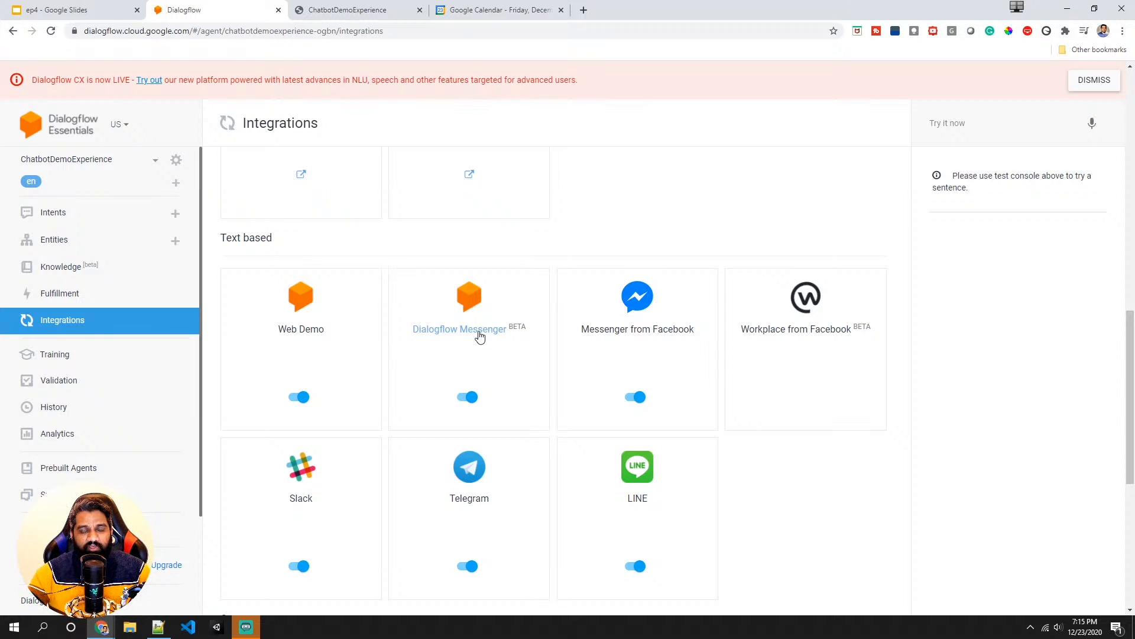
pyautogui.click(480, 336)
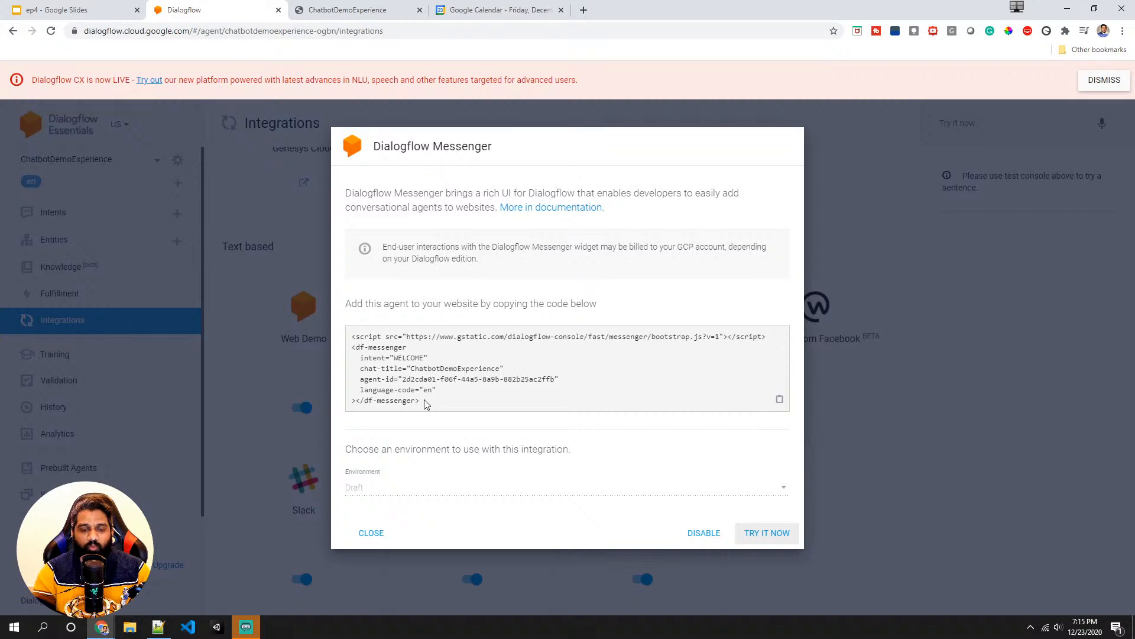
pyautogui.click(377, 9)
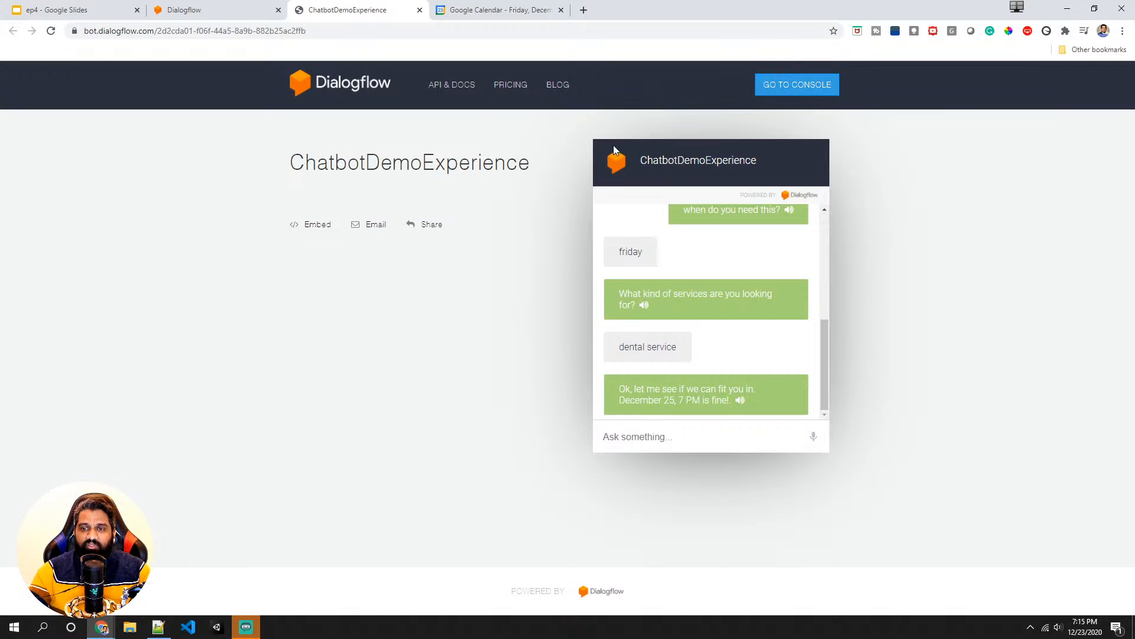
pyautogui.click(240, 10)
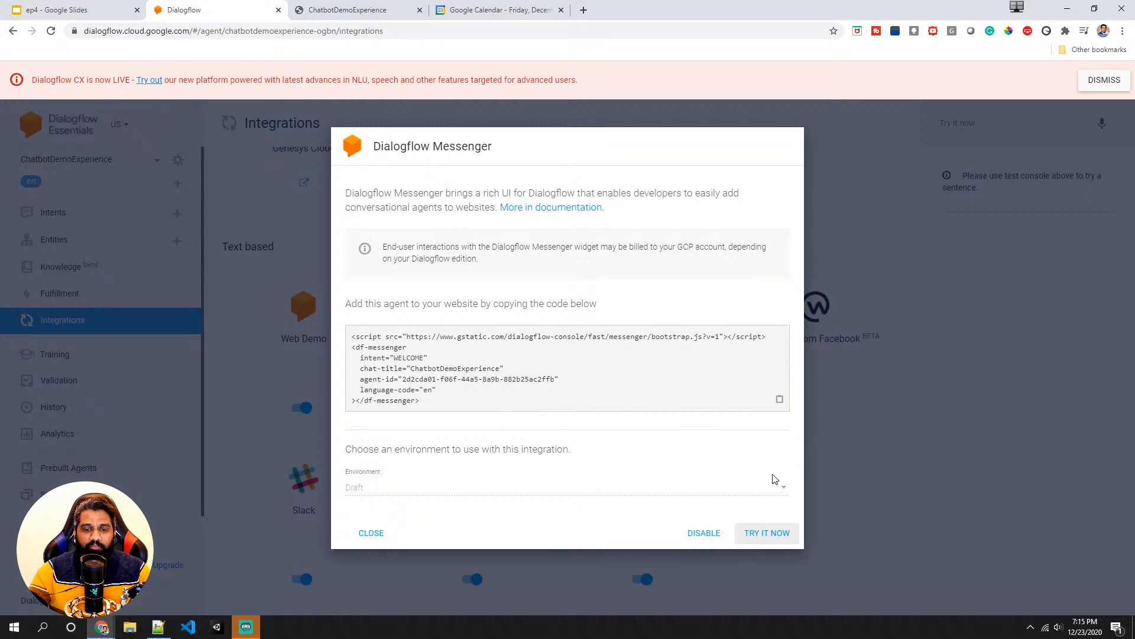
# - Try the Messenger chat widget and send "set an appointment for dental service at 3 PM on Monday"
pyautogui.click(775, 542)
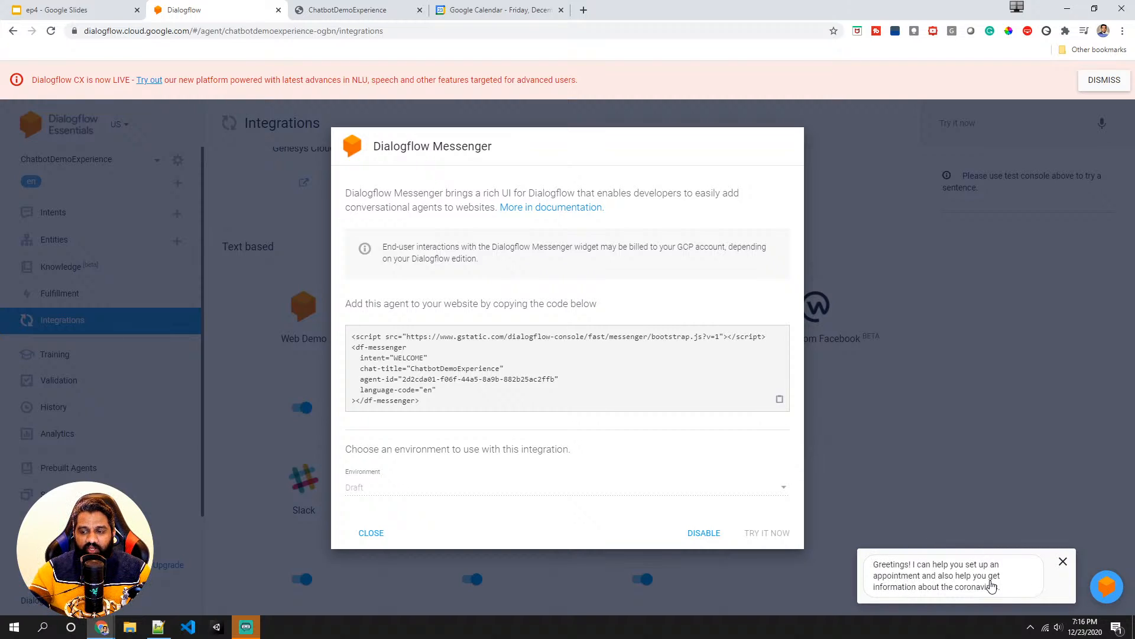
pyautogui.click(991, 585)
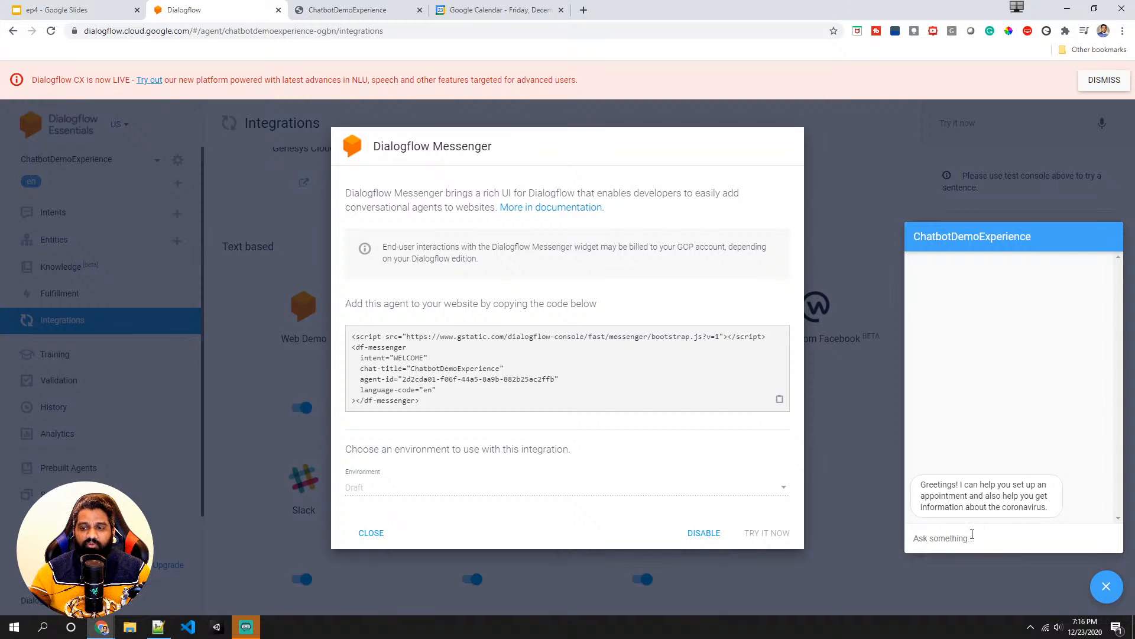
pyautogui.write('set an appo')
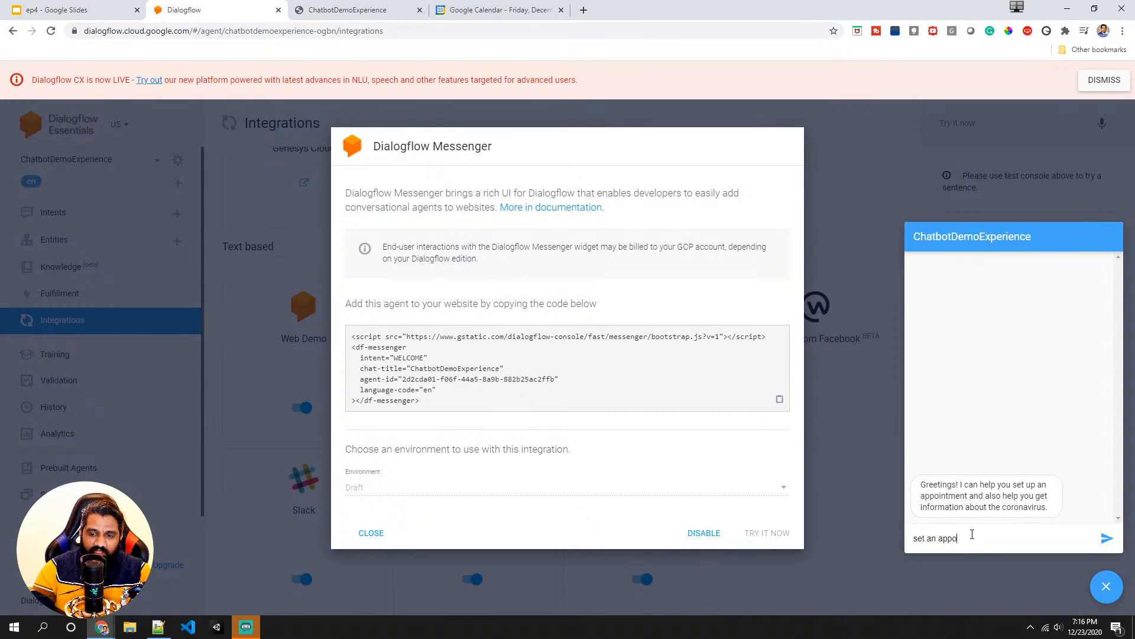
pyautogui.write('intme')
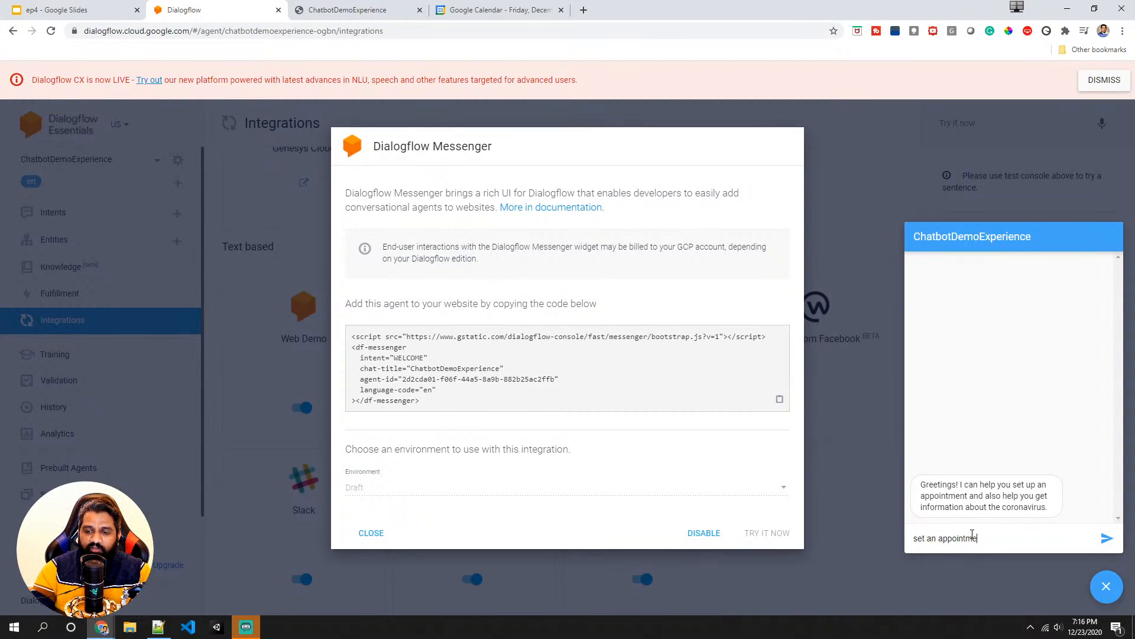
pyautogui.write('nt for ')
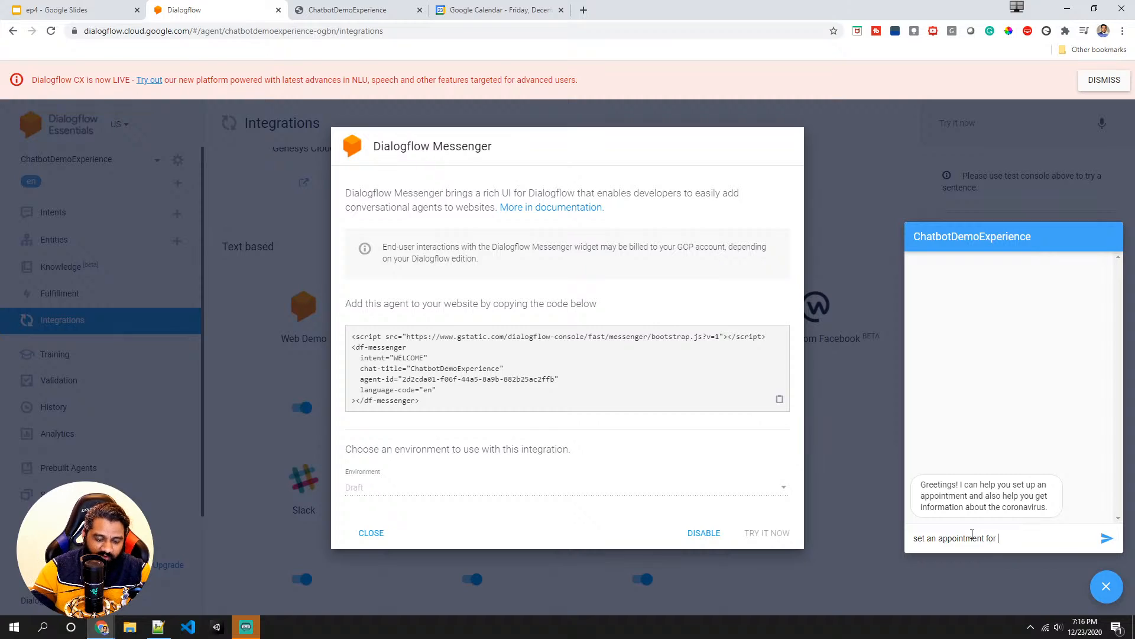
pyautogui.write('dental ser')
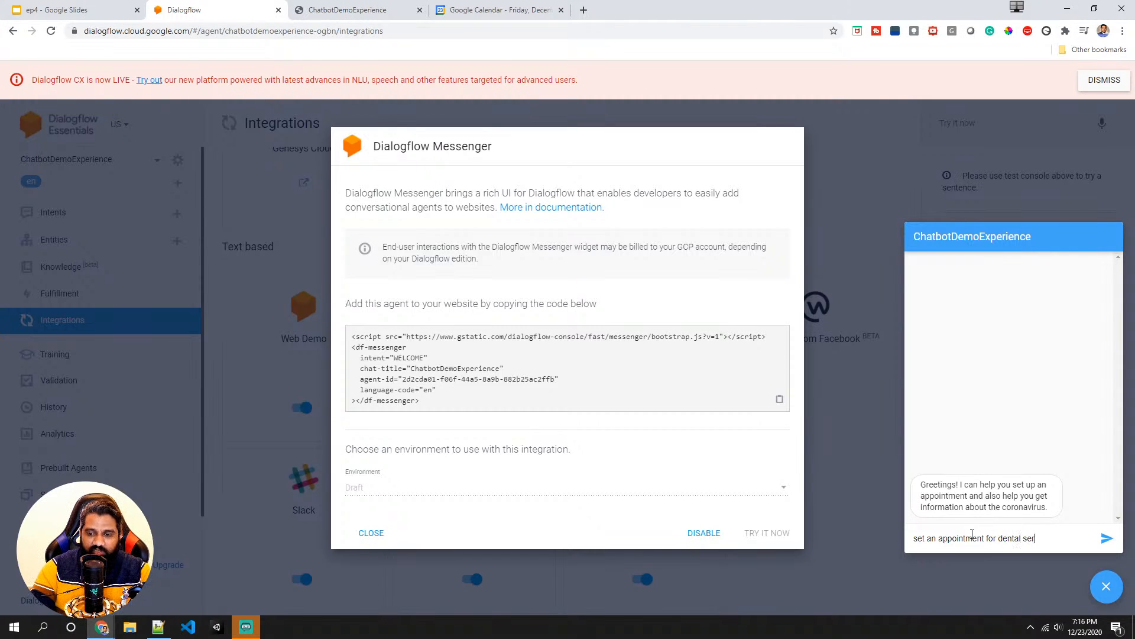
pyautogui.write('vice at')
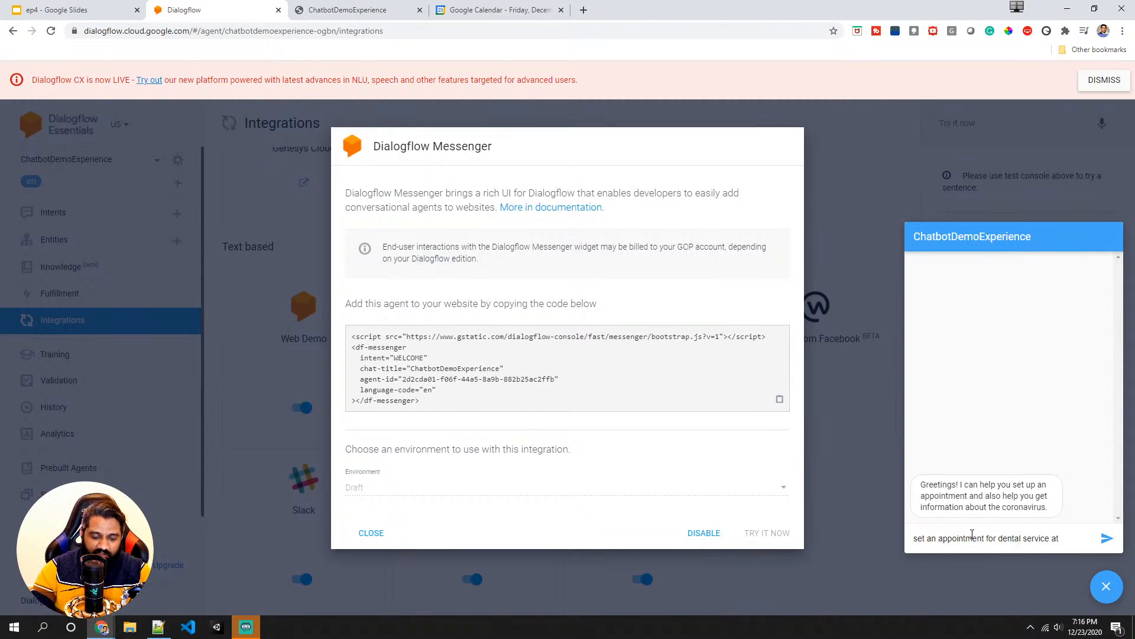
pyautogui.write(' 3 PM on')
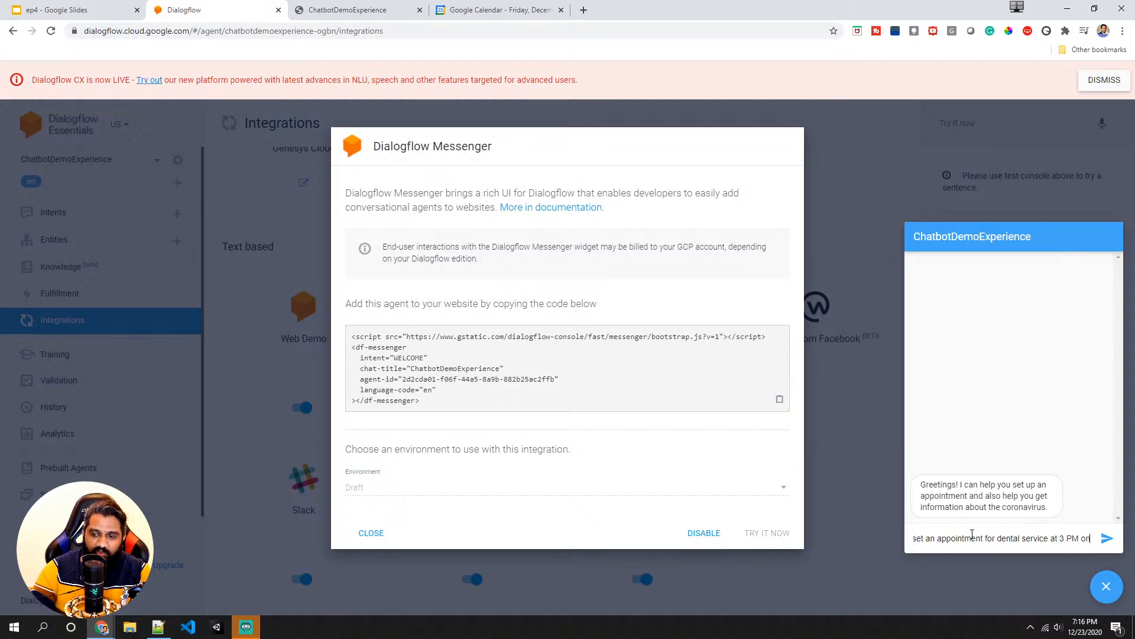
pyautogui.write(' Monday')
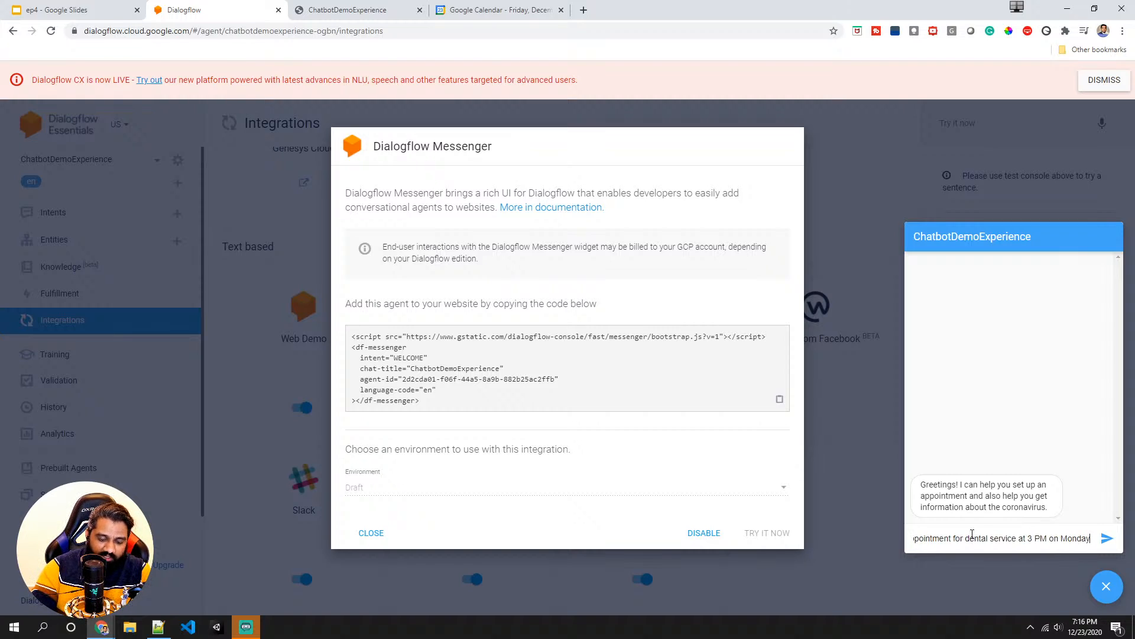
pyautogui.press('Return')
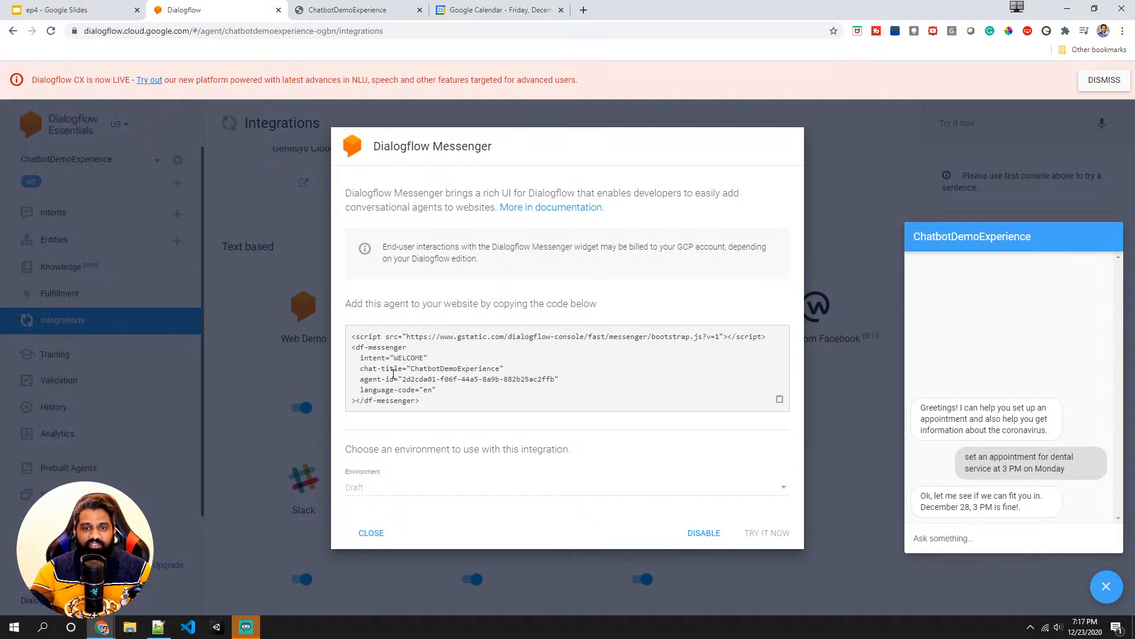
# - Close the Messenger dialog, open the Default Welcome Intent and select its default text response
pyautogui.click(225, 300)
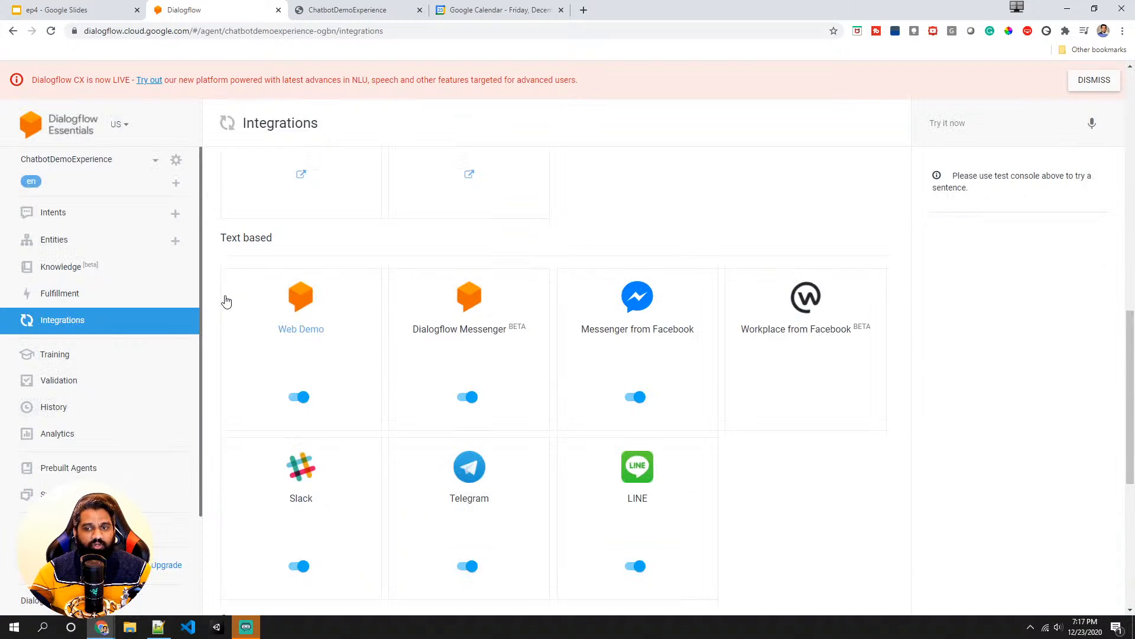
pyautogui.click(65, 323)
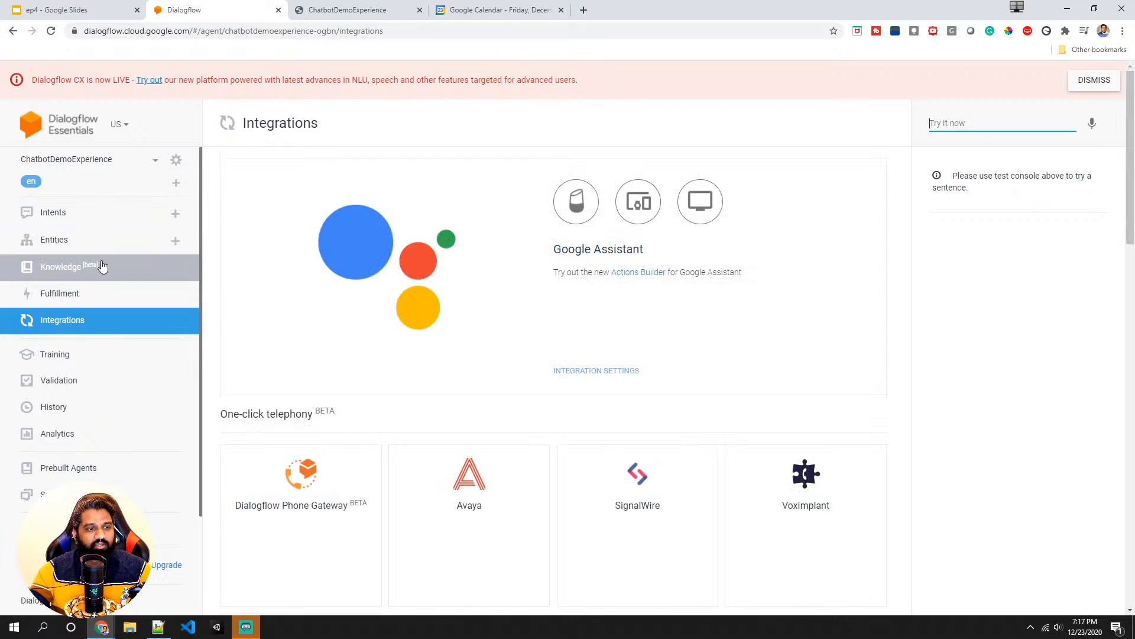
pyautogui.scroll(-2, 101, 266)
pyautogui.scroll(2, 97, 220)
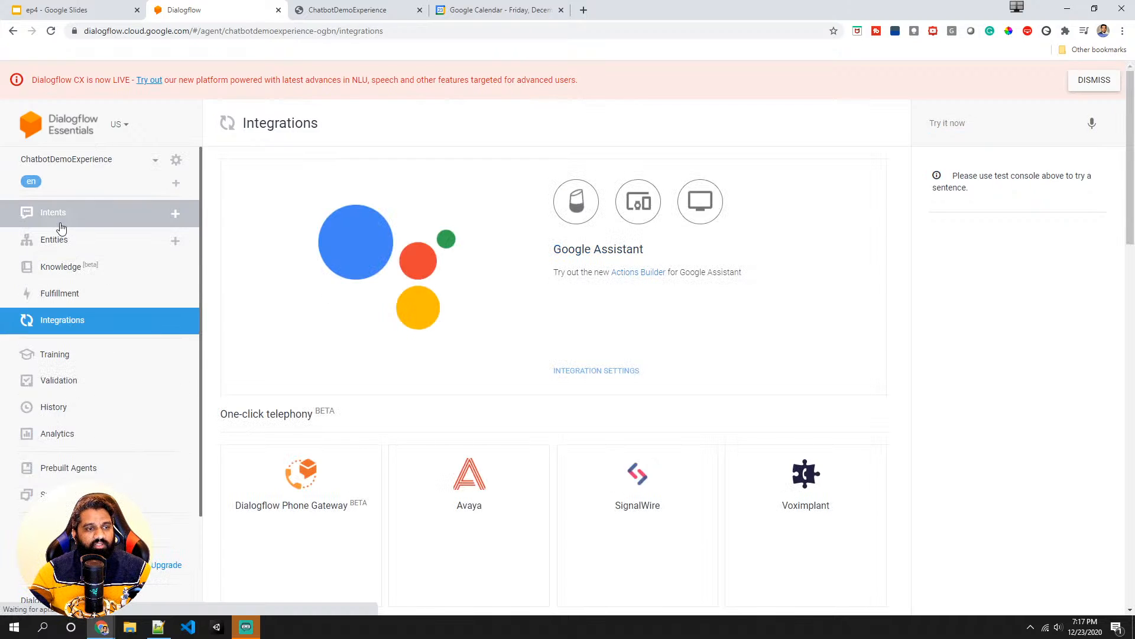
pyautogui.click(57, 220)
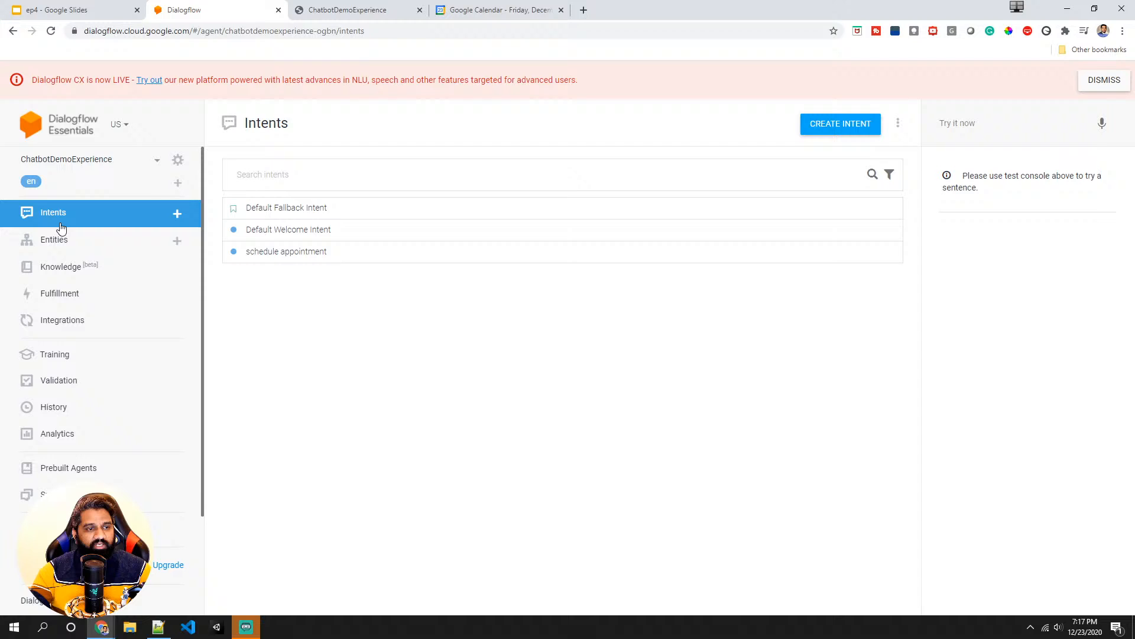
pyautogui.click(285, 236)
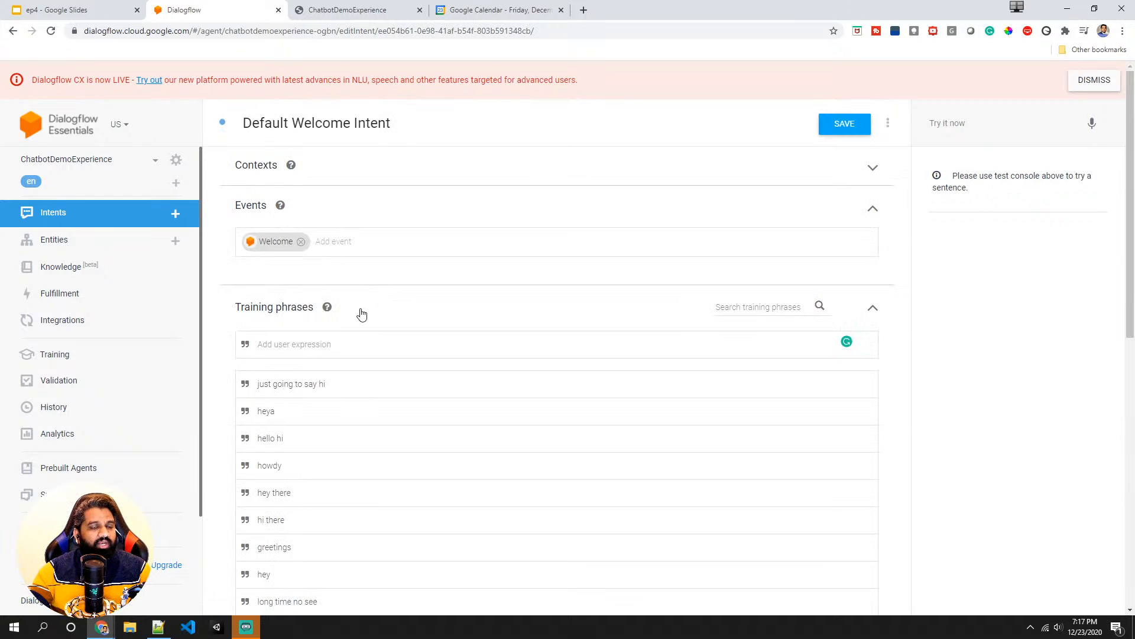
pyautogui.scroll(-2, 362, 314)
pyautogui.scroll(-7, 362, 314)
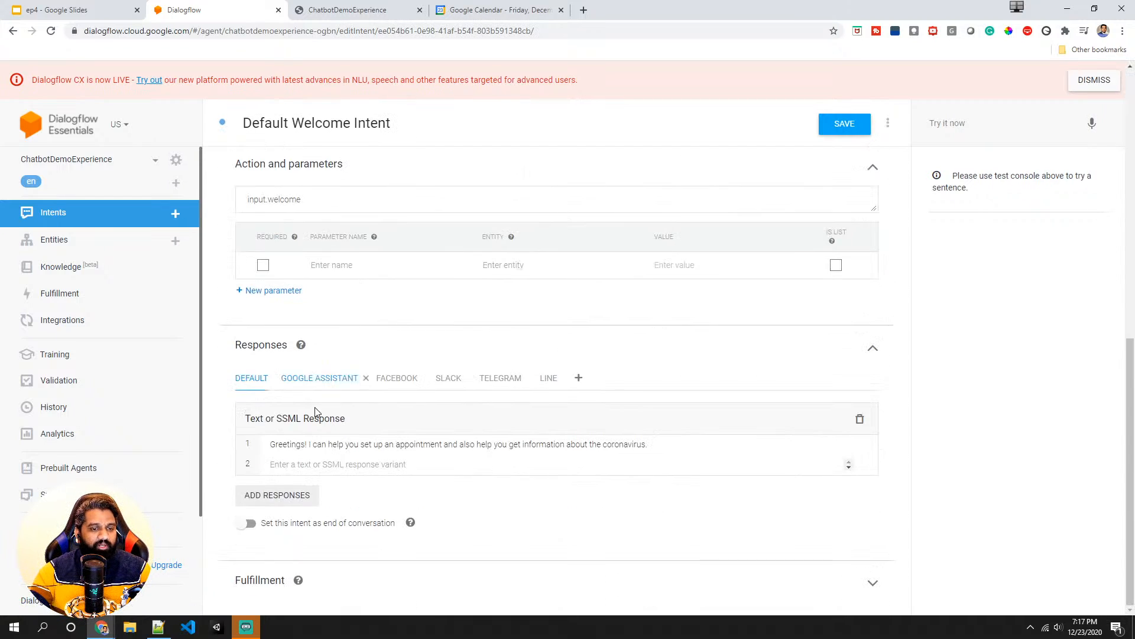
pyautogui.moveTo(270, 444); pyautogui.dragTo(659, 443)
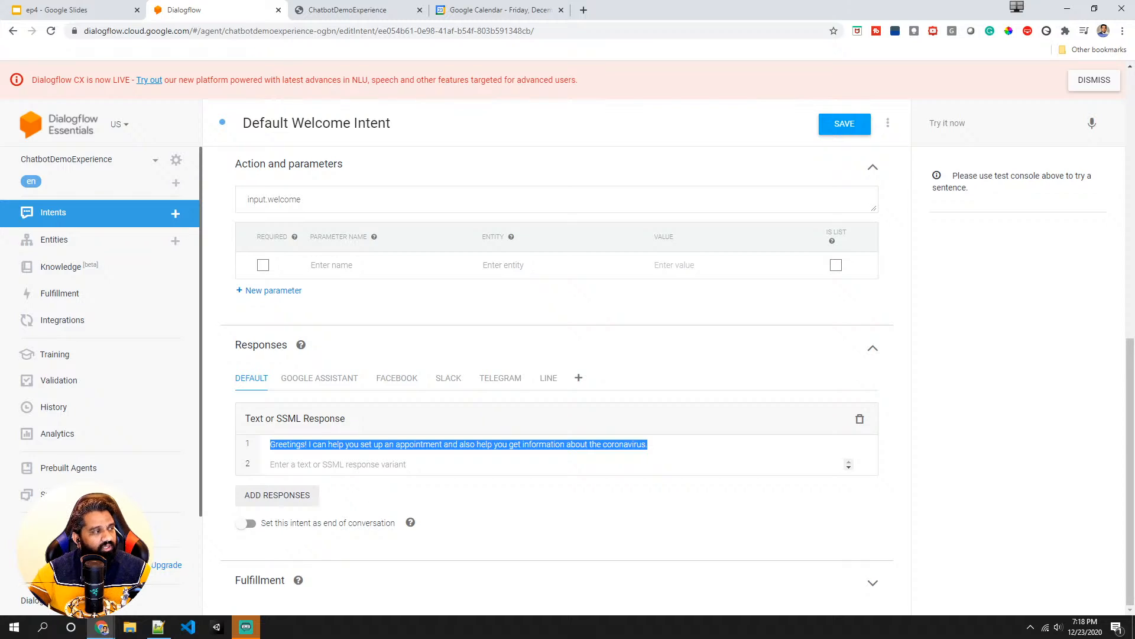
pyautogui.hotkey('alt', 'Tab')
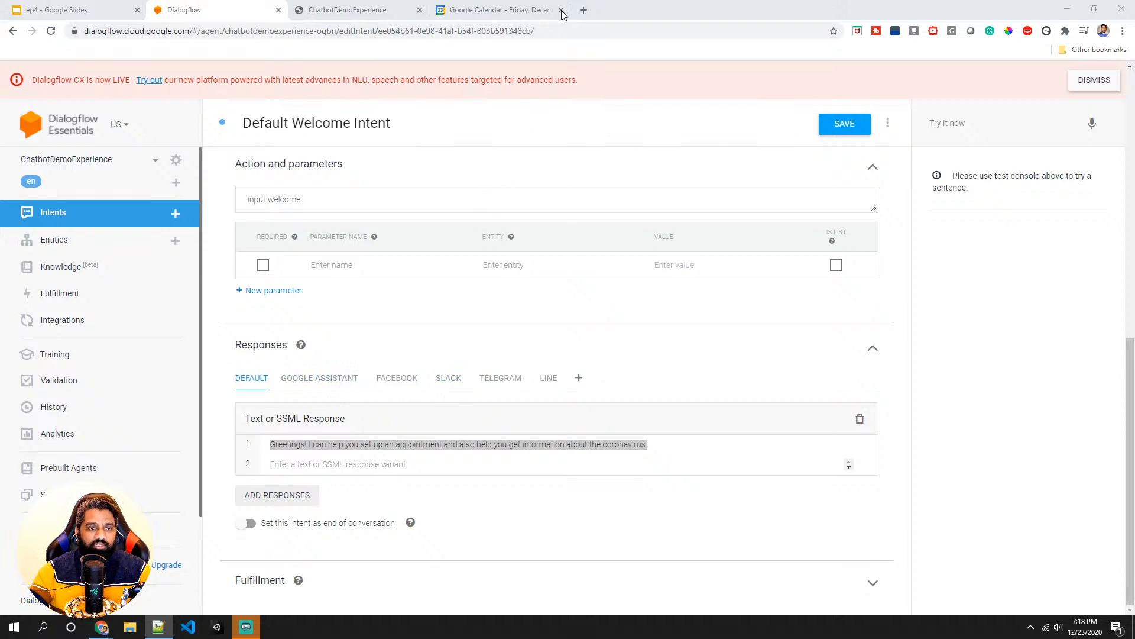
# - In a new tab, search for dialogflow messenger rich response and open the Dialogflow Messenger documentation page
pyautogui.click(589, 11)
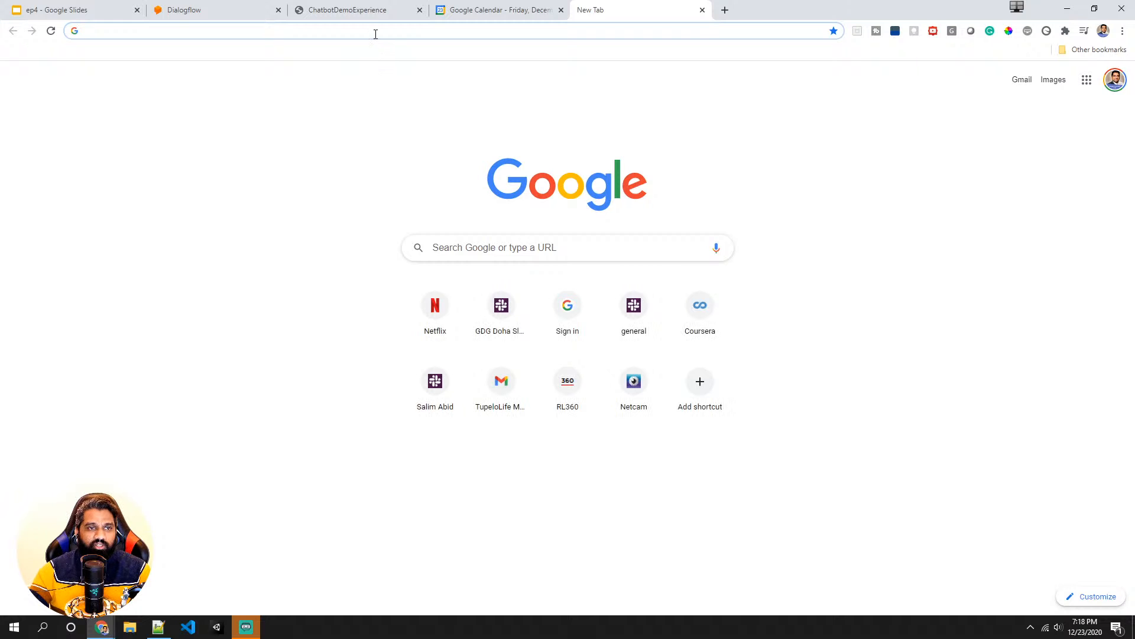
pyautogui.write('dialog')
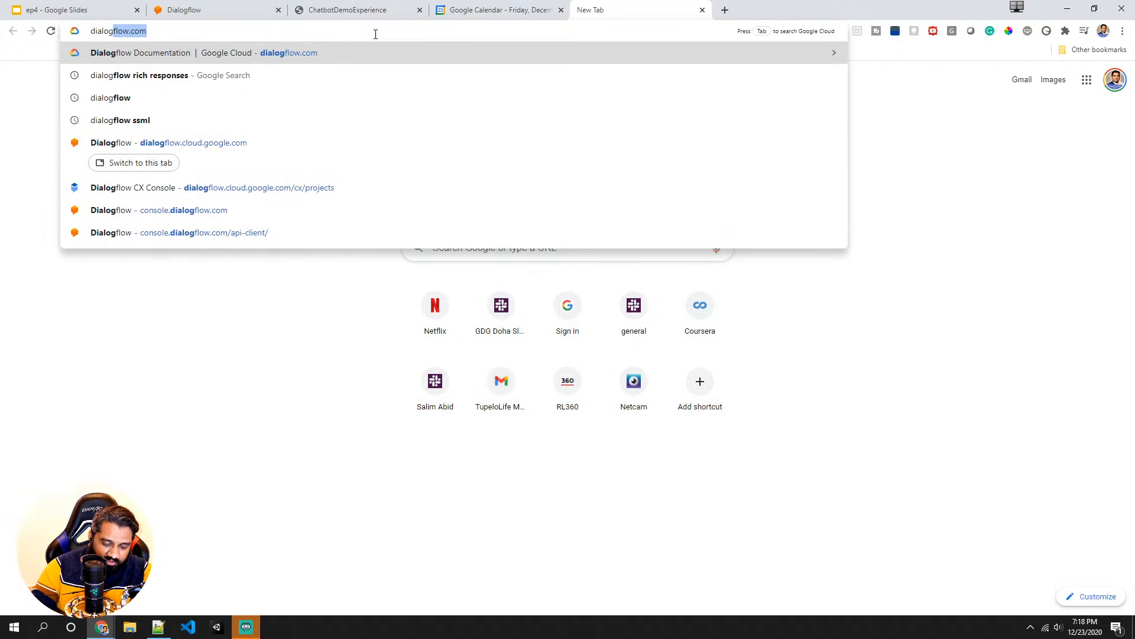
pyautogui.write('flow messe')
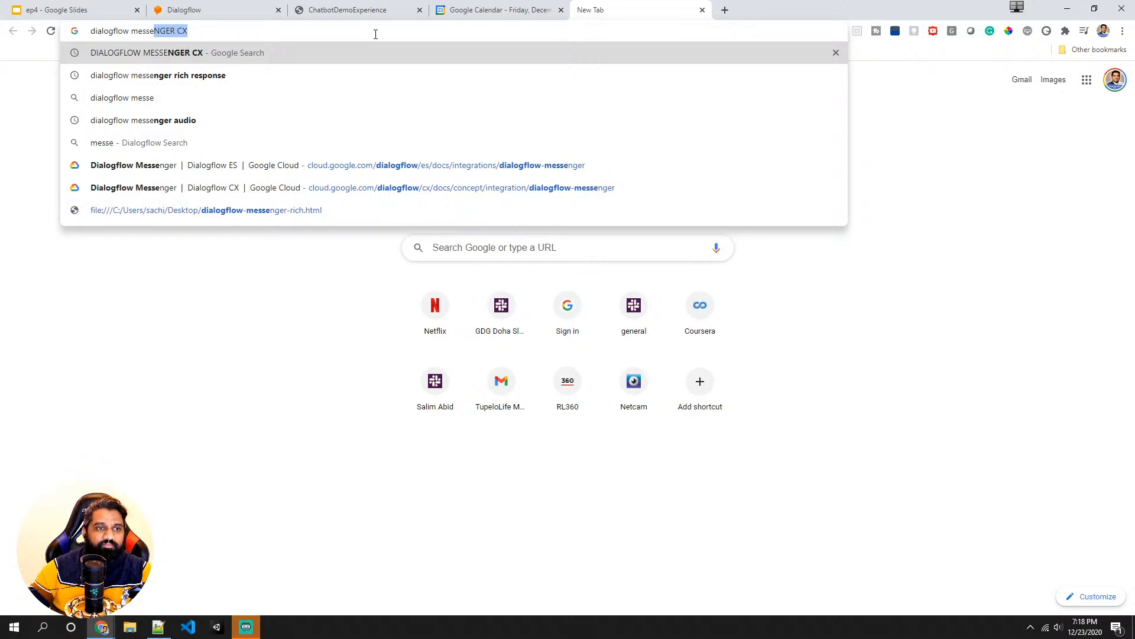
pyautogui.press('Down')
pyautogui.press('Return')
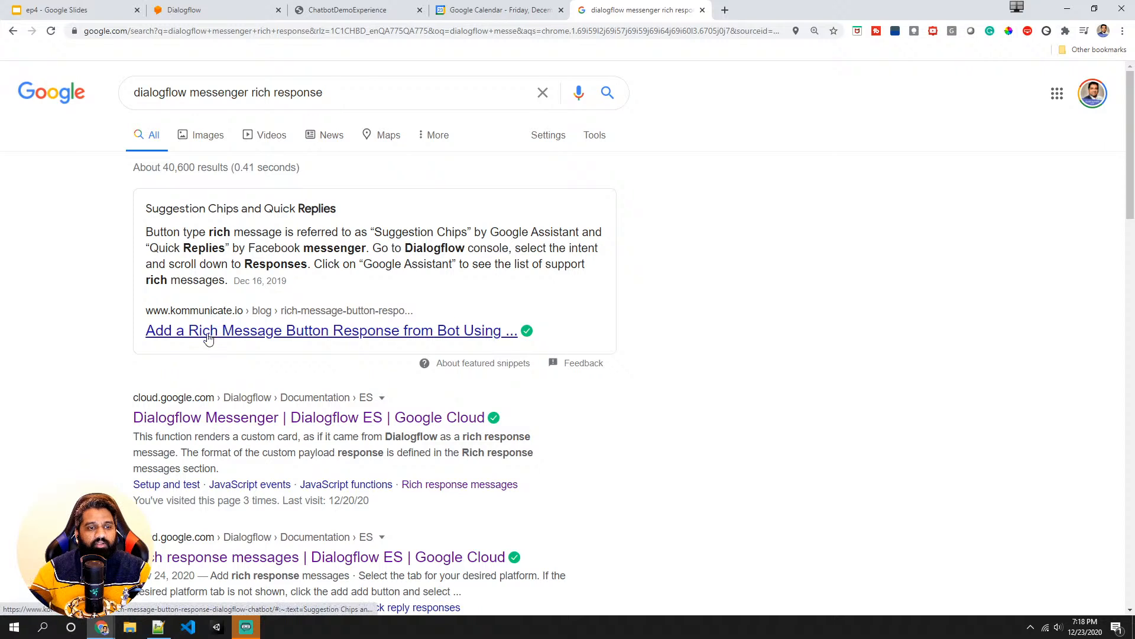
pyautogui.scroll(-2, 210, 341)
pyautogui.scroll(-2, 255, 369)
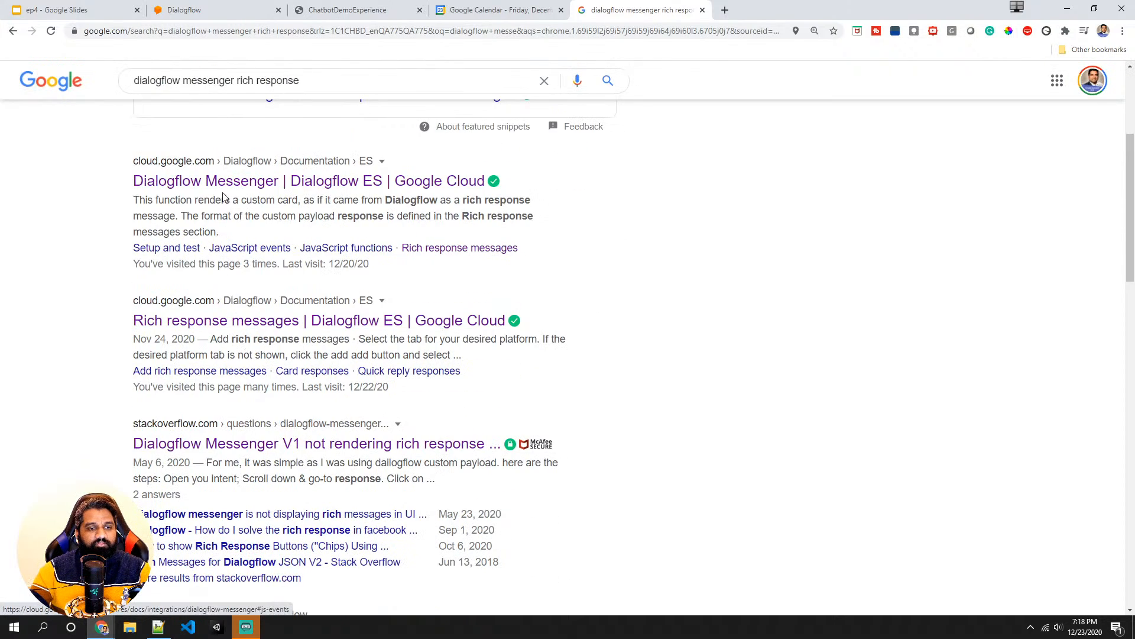
pyautogui.click(362, 189)
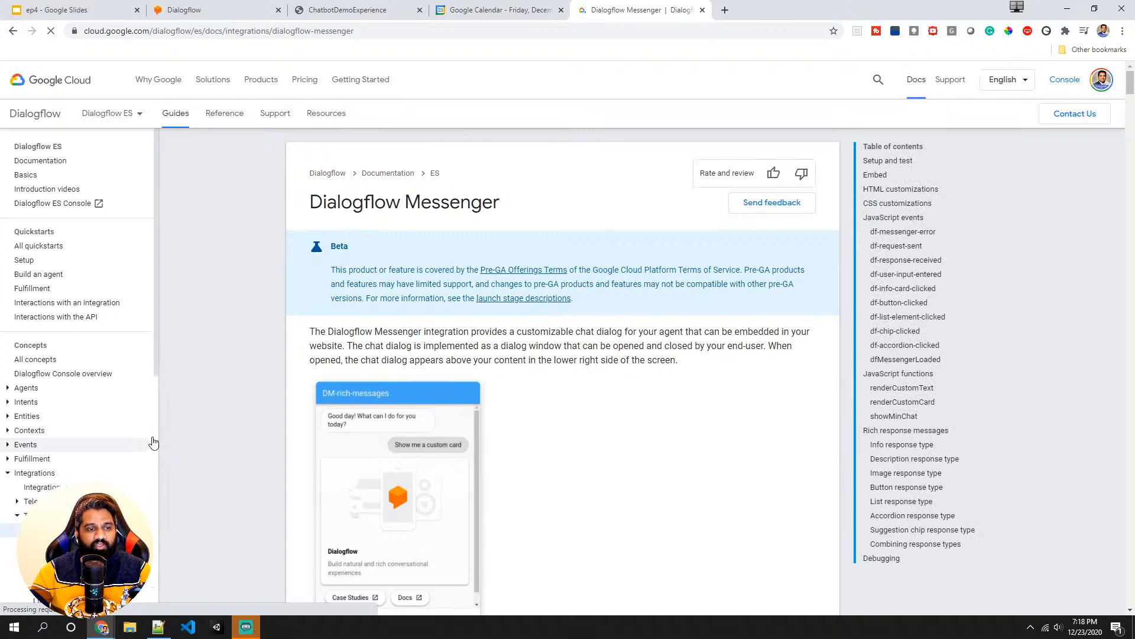
# - Read the documentation's embed and CSS customization sections for the Messenger chat dialog
pyautogui.scroll(-6, 410, 269)
pyautogui.scroll(6, 411, 269)
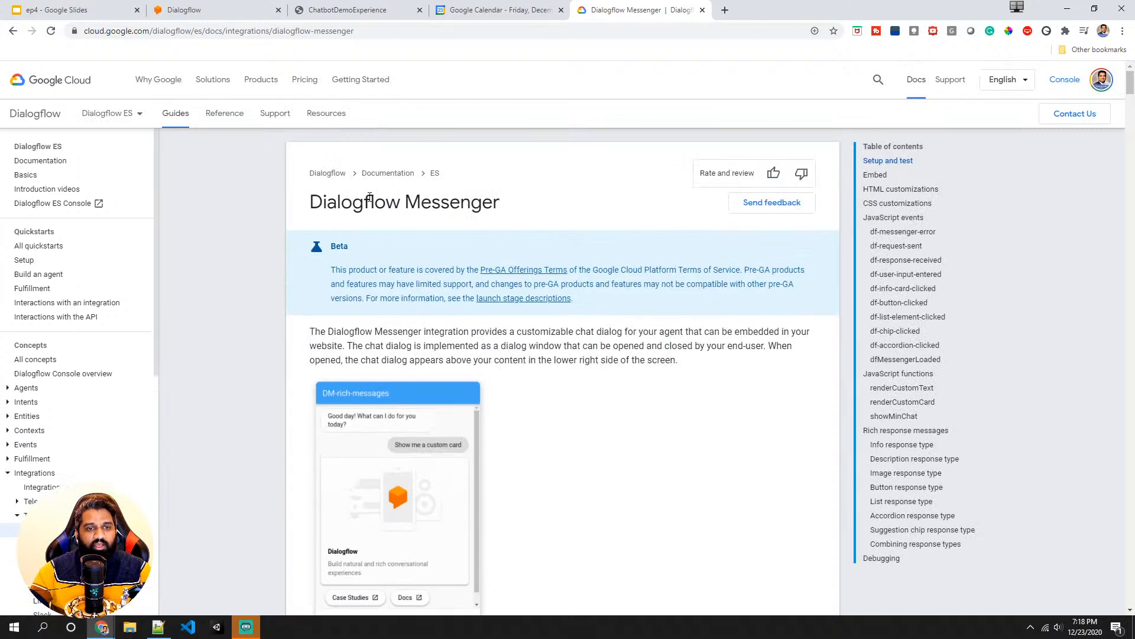
pyautogui.scroll(-18, 373, 202)
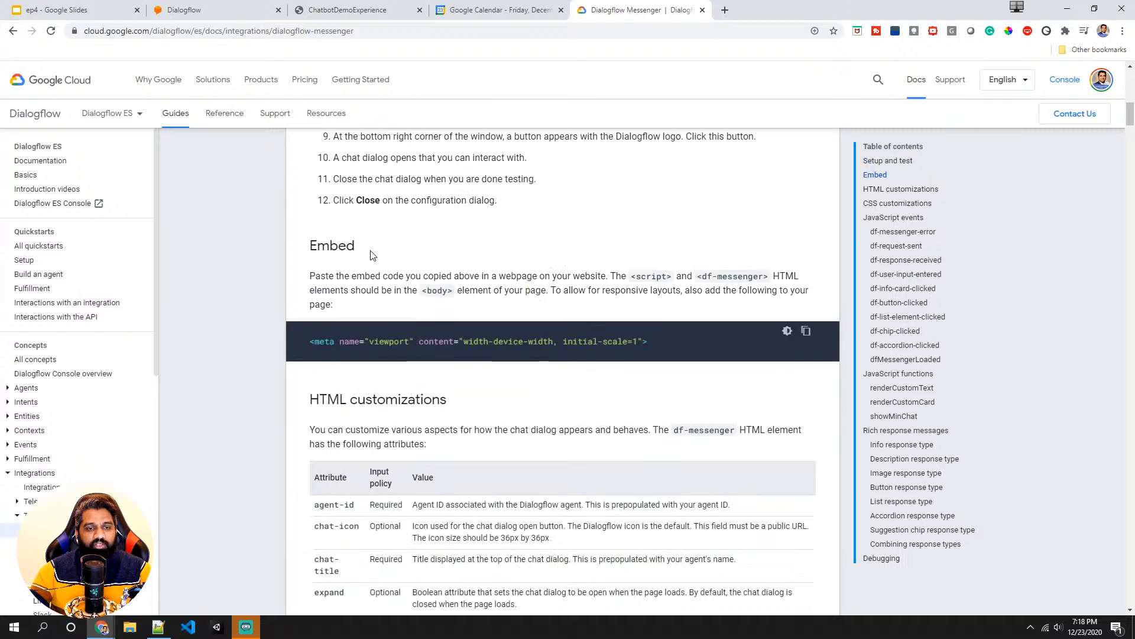
pyautogui.scroll(-20, 370, 257)
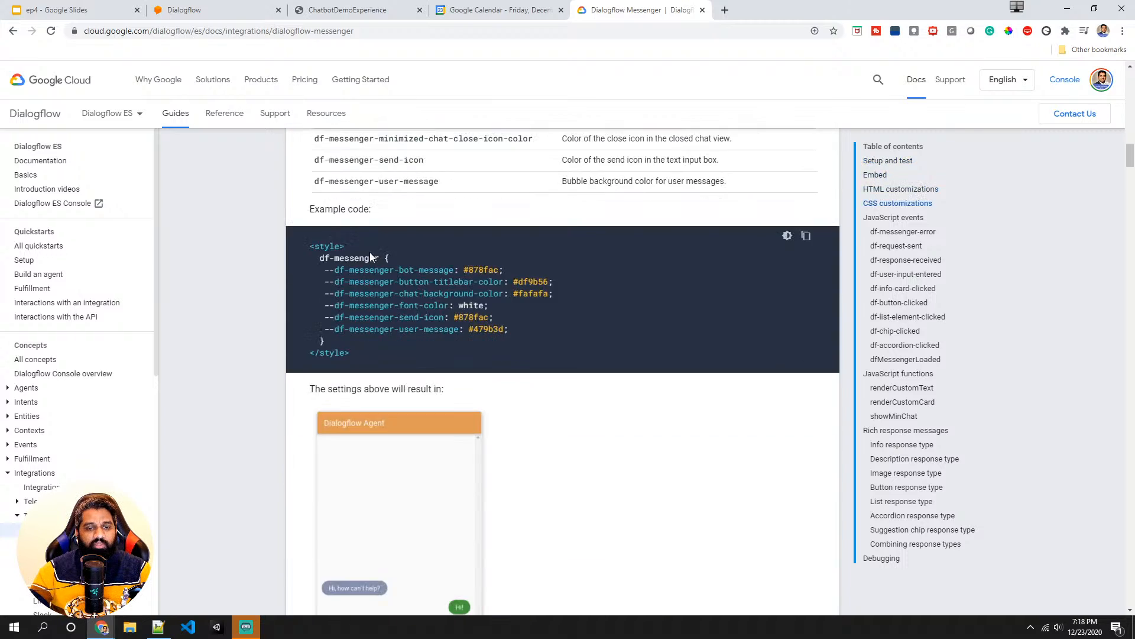
pyautogui.scroll(12, 371, 253)
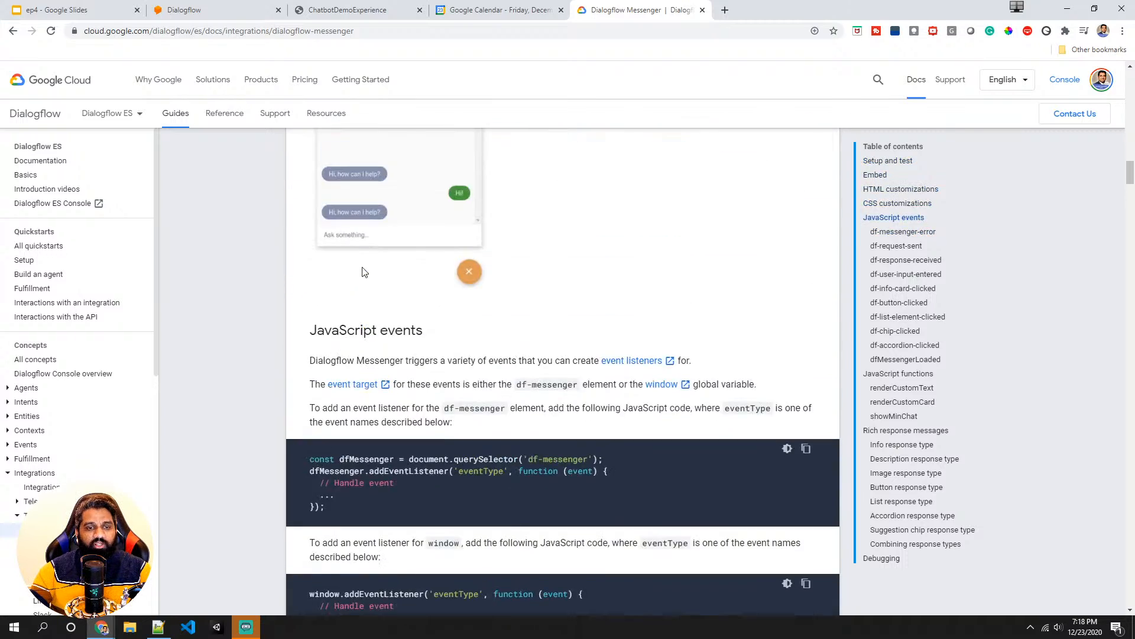
pyautogui.scroll(2, 427, 258)
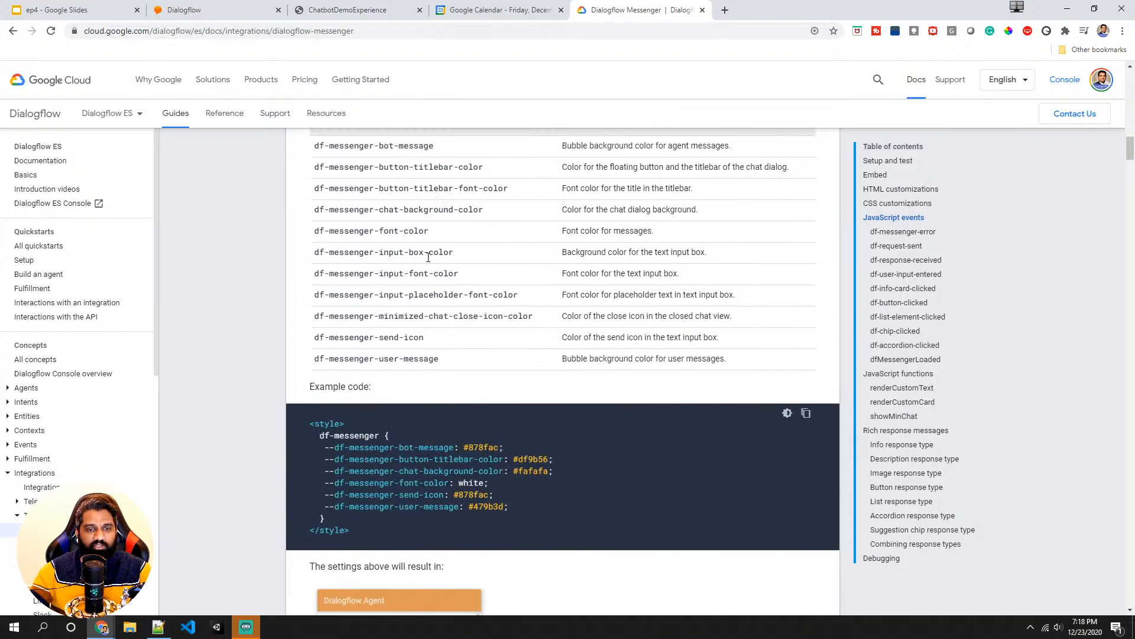
pyautogui.scroll(4, 419, 267)
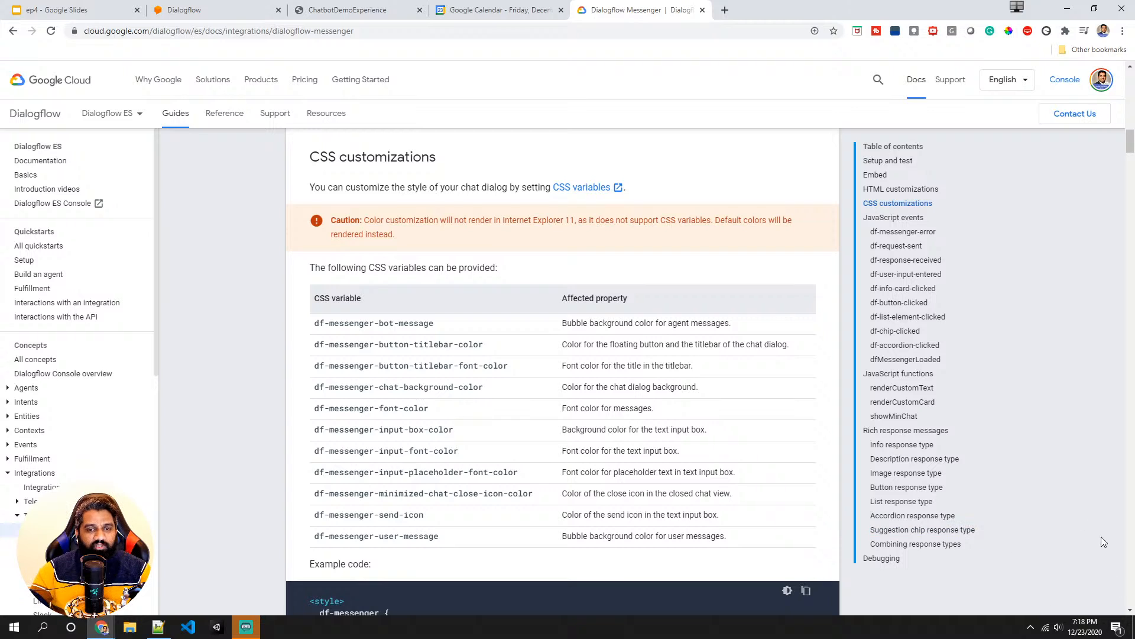
pyautogui.scroll(-6, 462, 392)
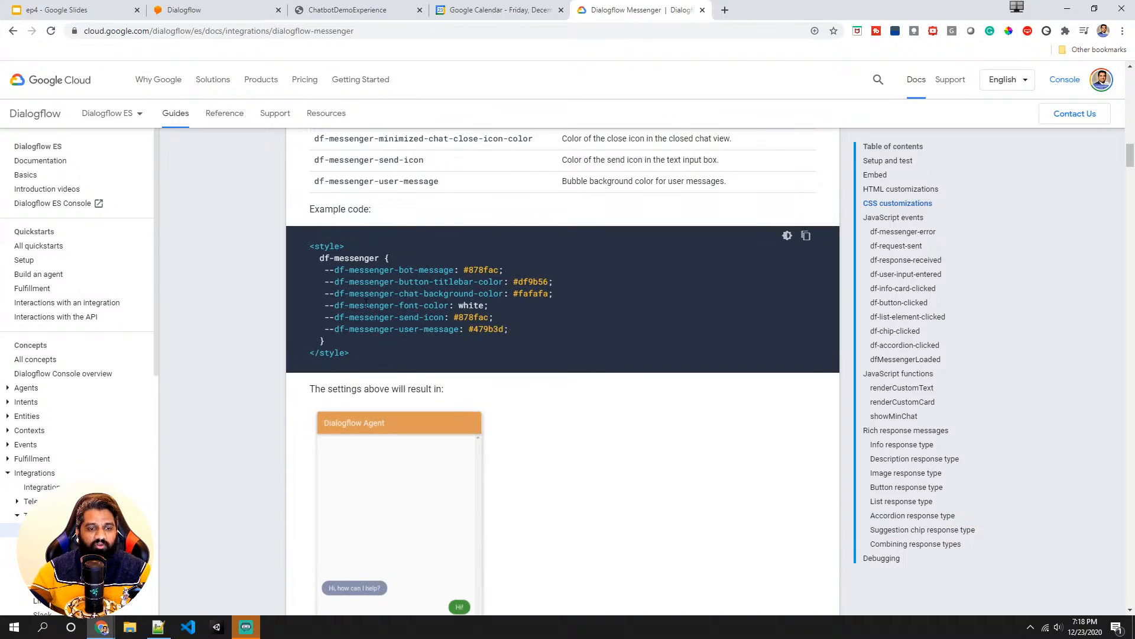
# - Examine the CSS customization example code and its resulting chat dialog preview in the Messenger documentation
pyautogui.moveTo(312, 252); pyautogui.dragTo(350, 355)
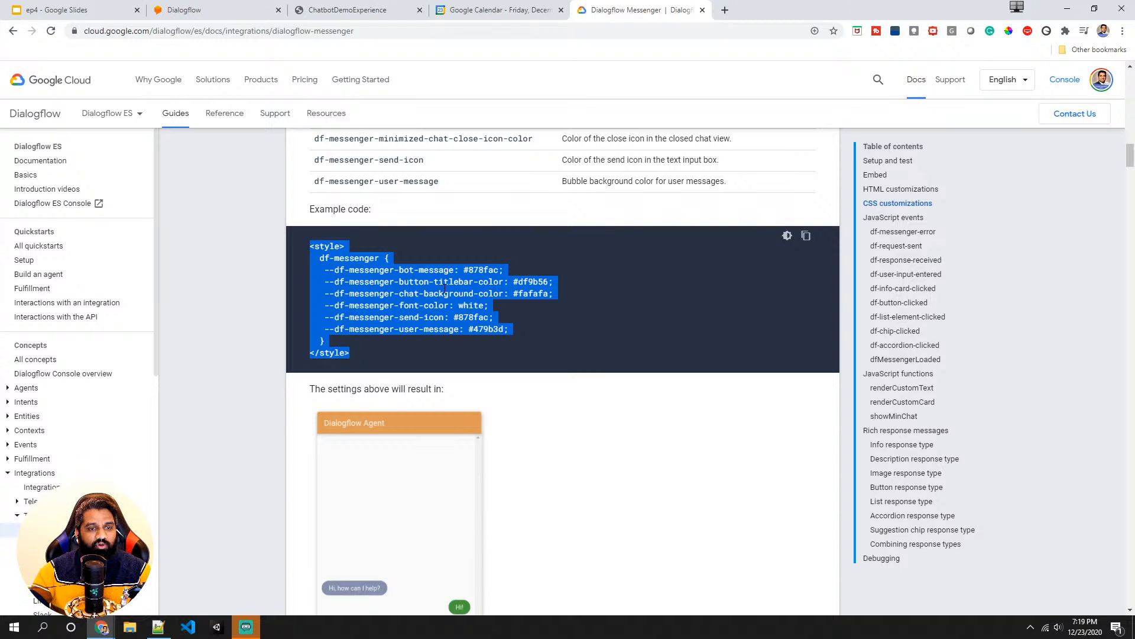
pyautogui.doubleClick(435, 269)
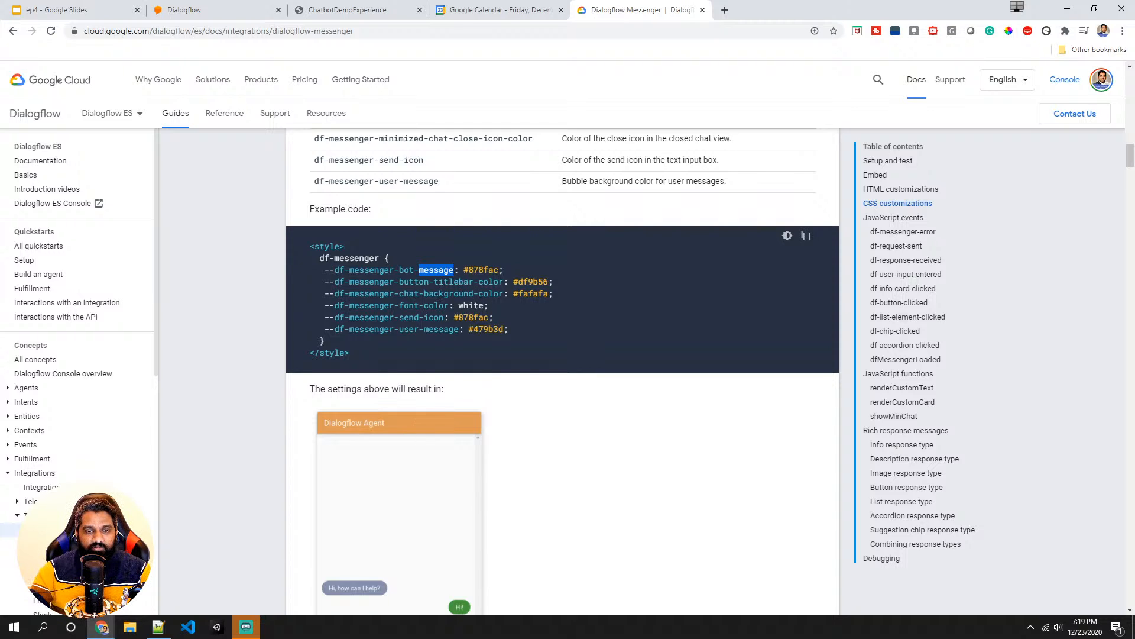
pyautogui.scroll(-1, 444, 362)
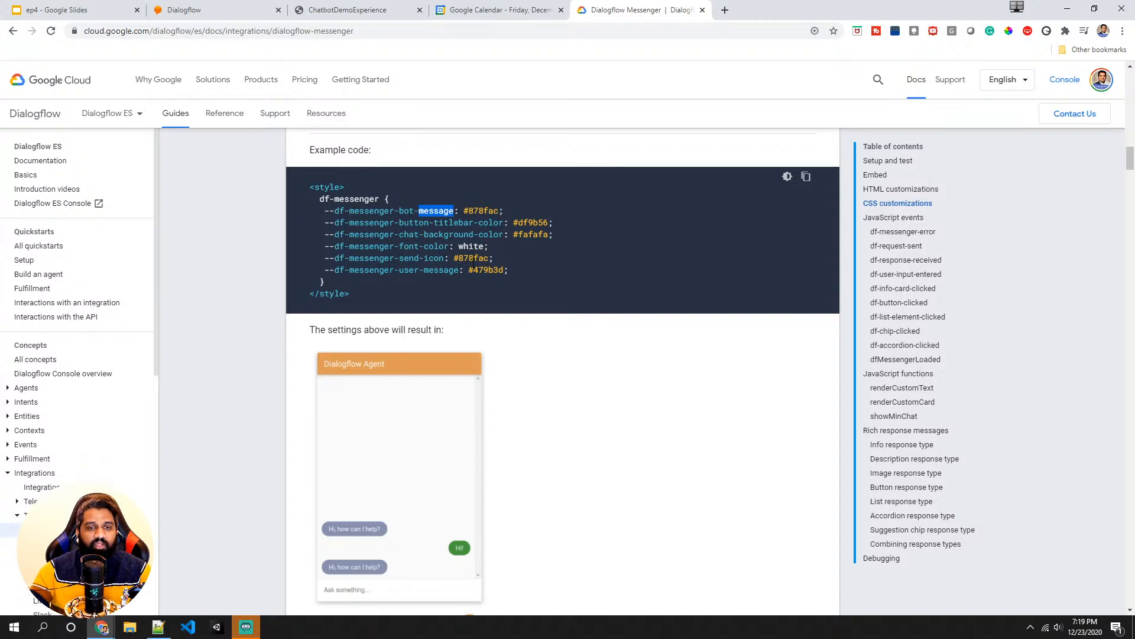
pyautogui.scroll(-1, 459, 265)
pyautogui.scroll(1, 354, 269)
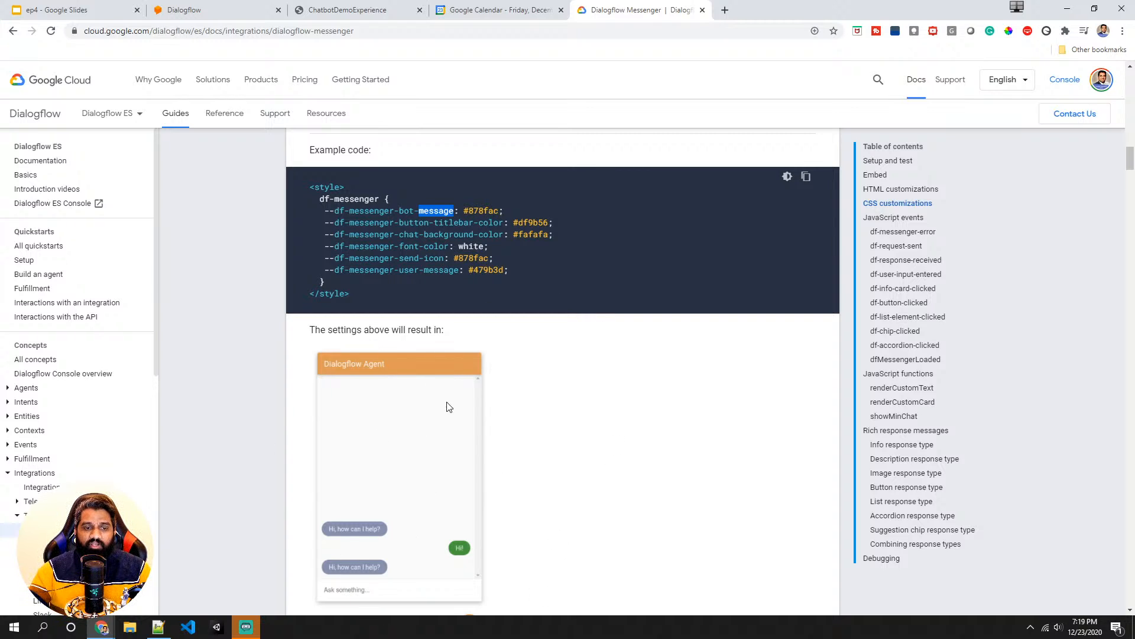
pyautogui.scroll(20, 449, 407)
pyautogui.scroll(10, 449, 406)
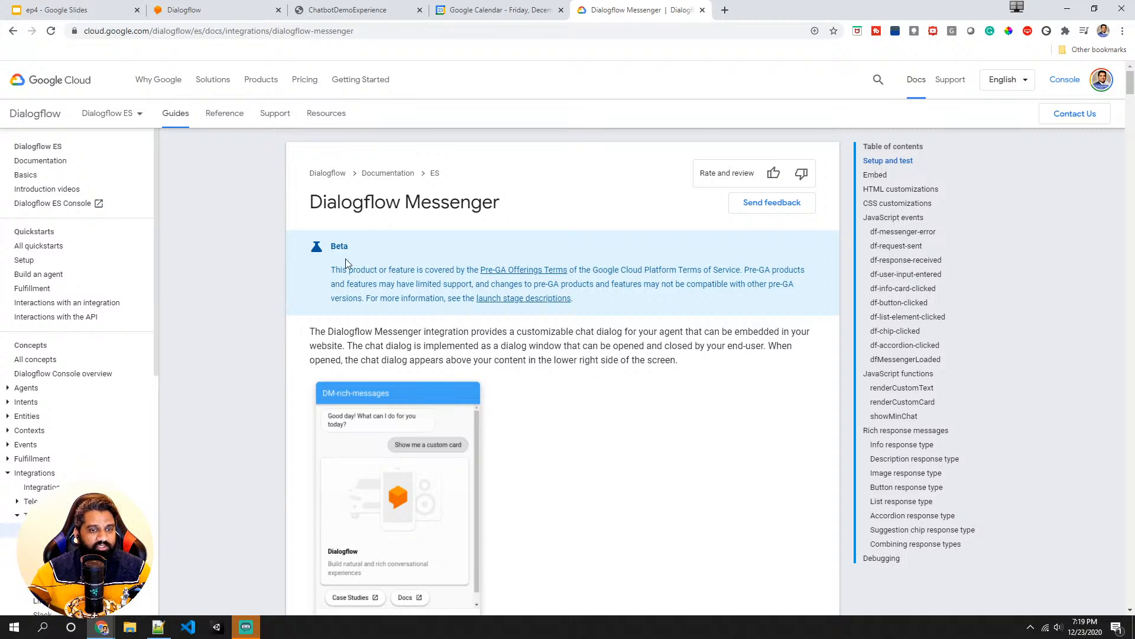
pyautogui.scroll(-20, 349, 308)
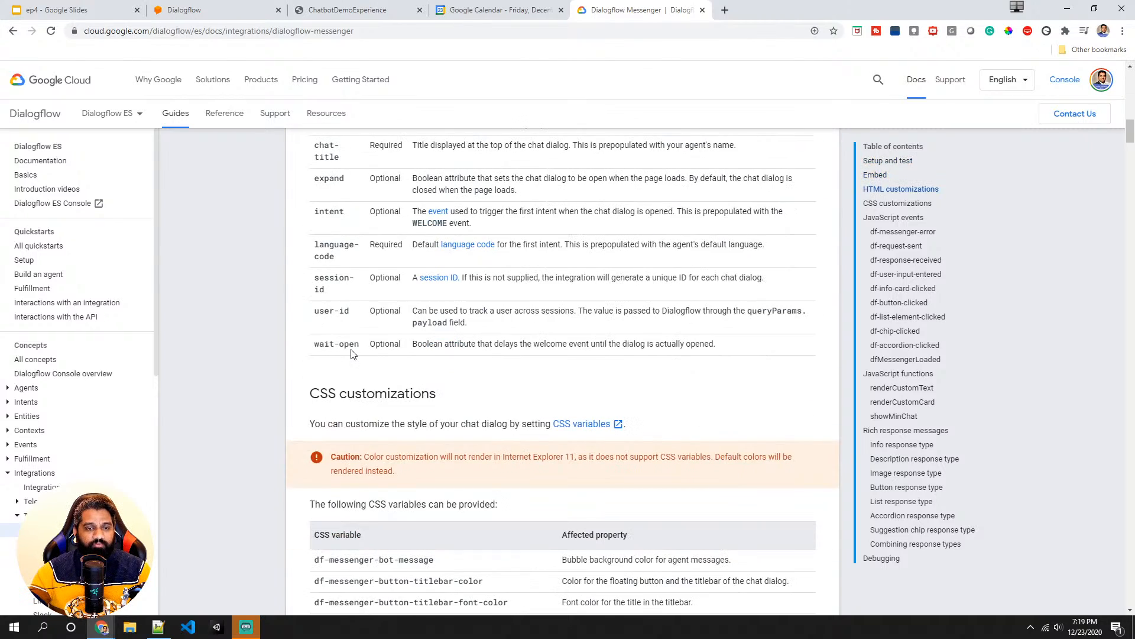
pyautogui.scroll(-2, 344, 372)
pyautogui.scroll(5, 341, 376)
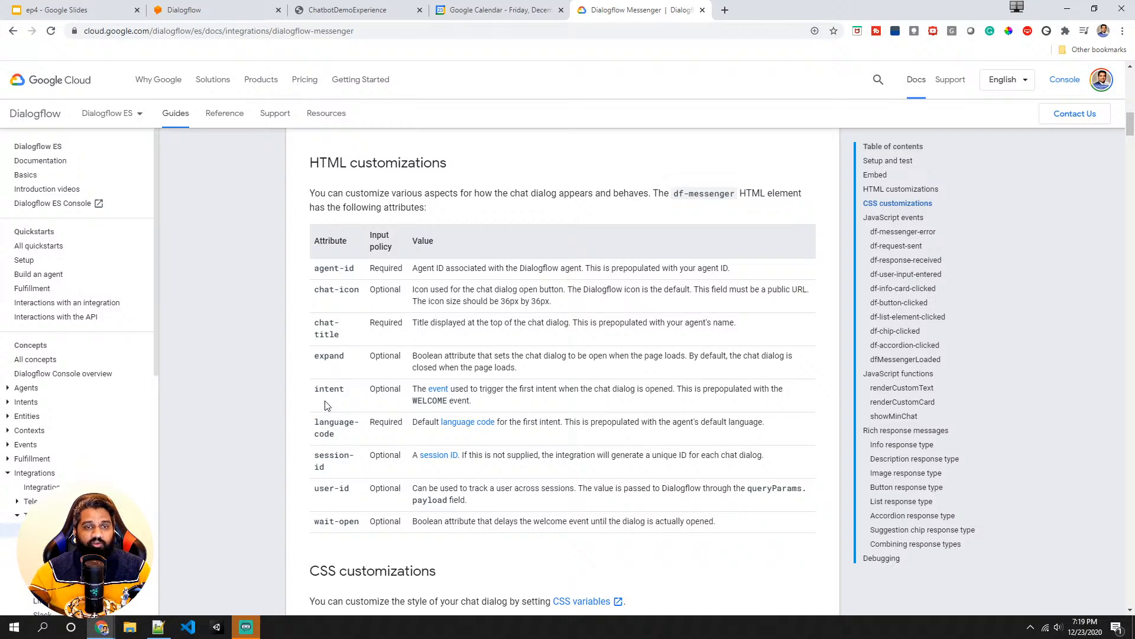
pyautogui.scroll(-13, 325, 406)
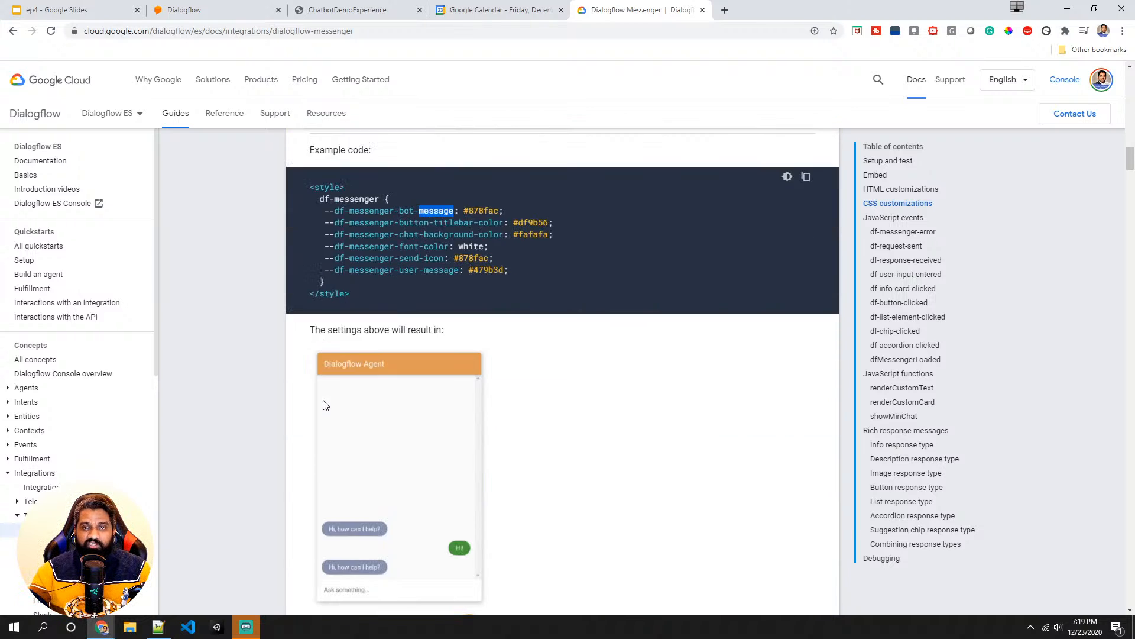
pyautogui.scroll(-4, 324, 405)
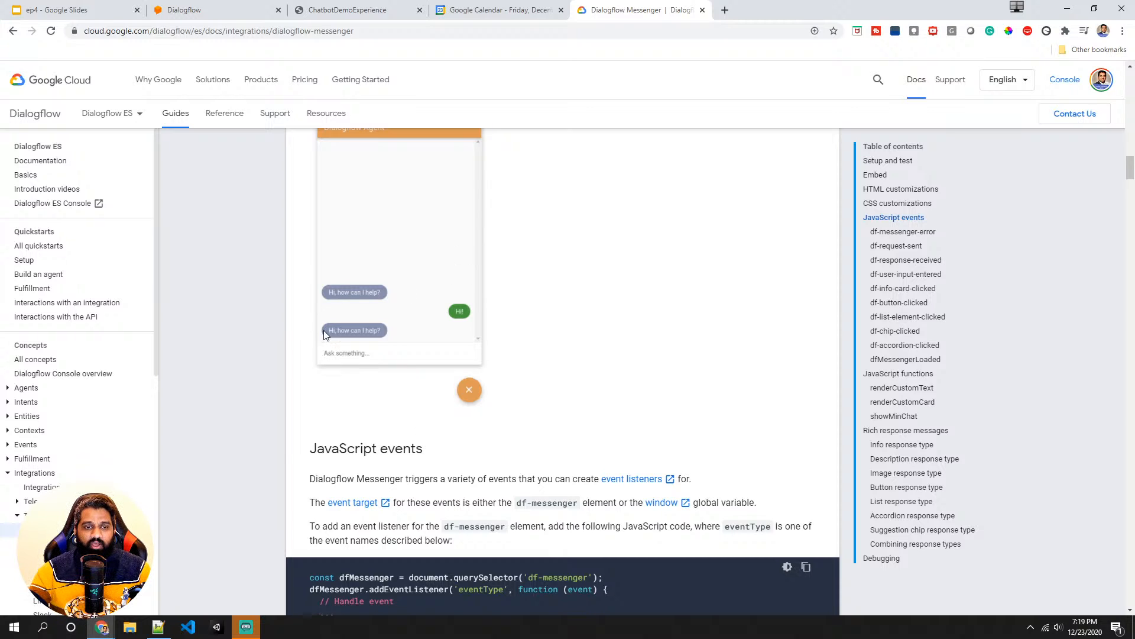
# - Scroll through the documentation's JavaScript events, functions and rich response message sections, including the info response type example
pyautogui.scroll(-2, 454, 349)
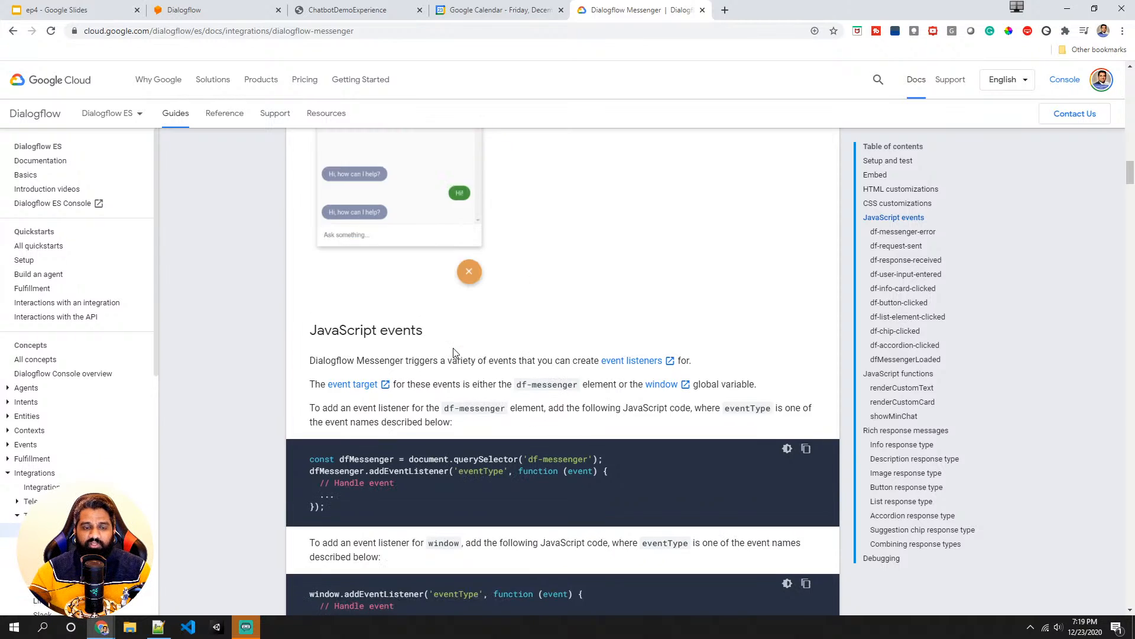
pyautogui.scroll(-14, 453, 349)
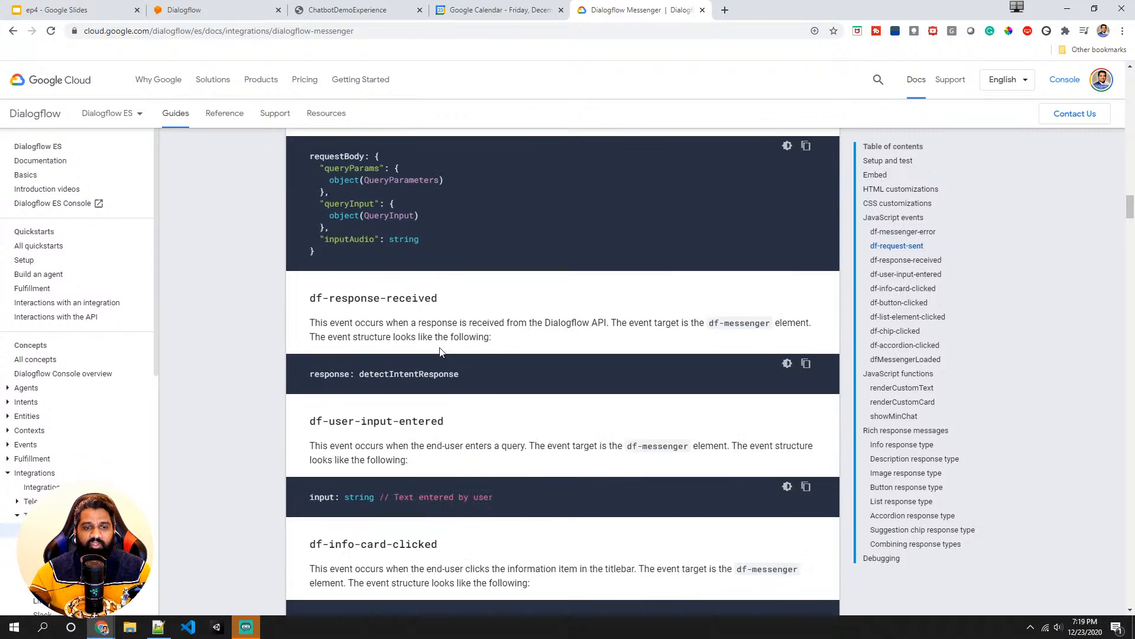
pyautogui.scroll(-20, 440, 351)
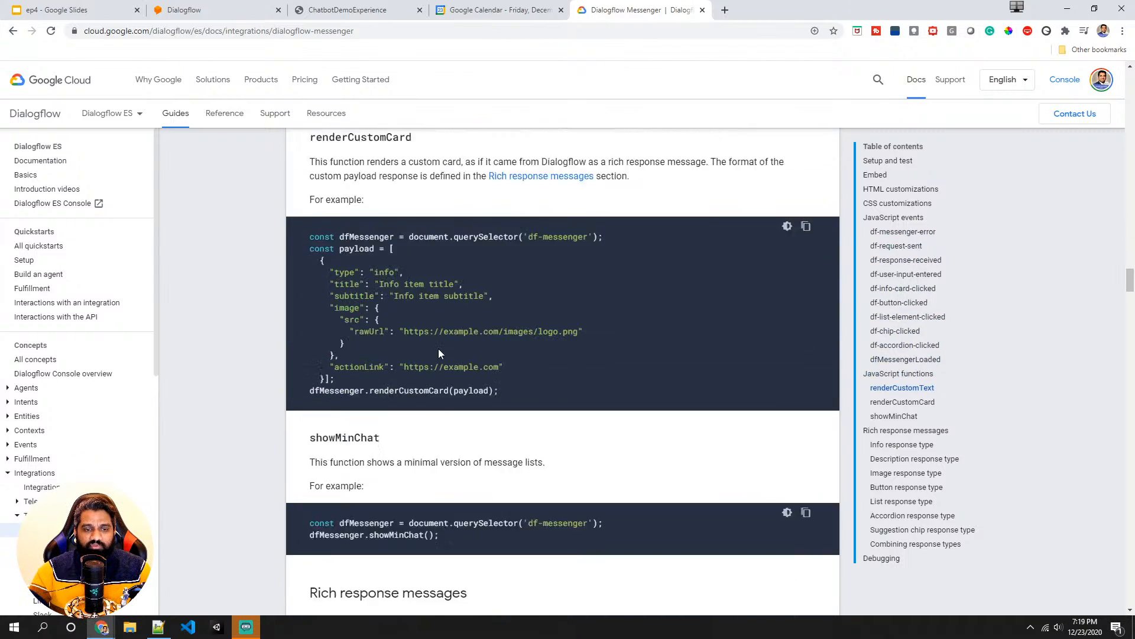
pyautogui.scroll(-10, 439, 354)
pyautogui.scroll(3, 431, 354)
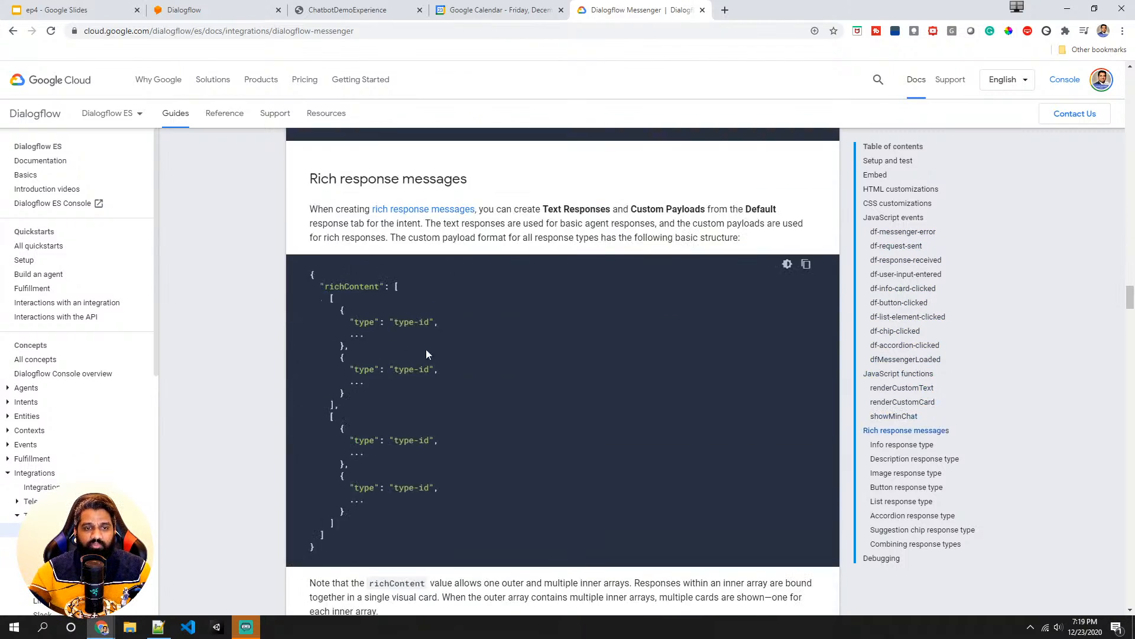
pyautogui.doubleClick(351, 180)
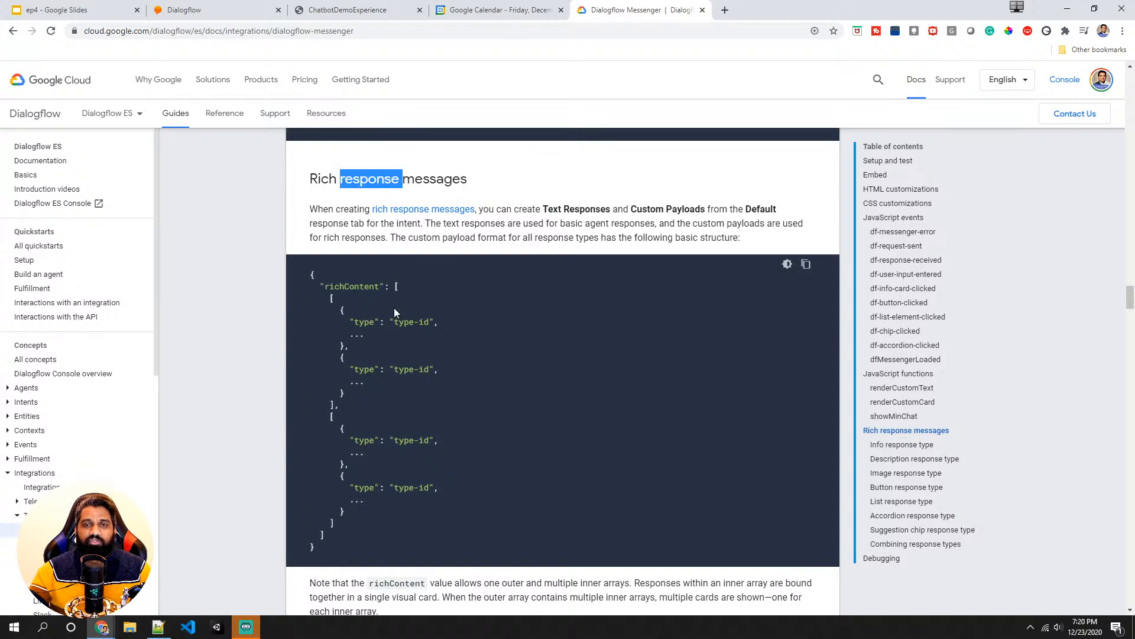
pyautogui.scroll(-6, 394, 308)
pyautogui.scroll(-1, 391, 345)
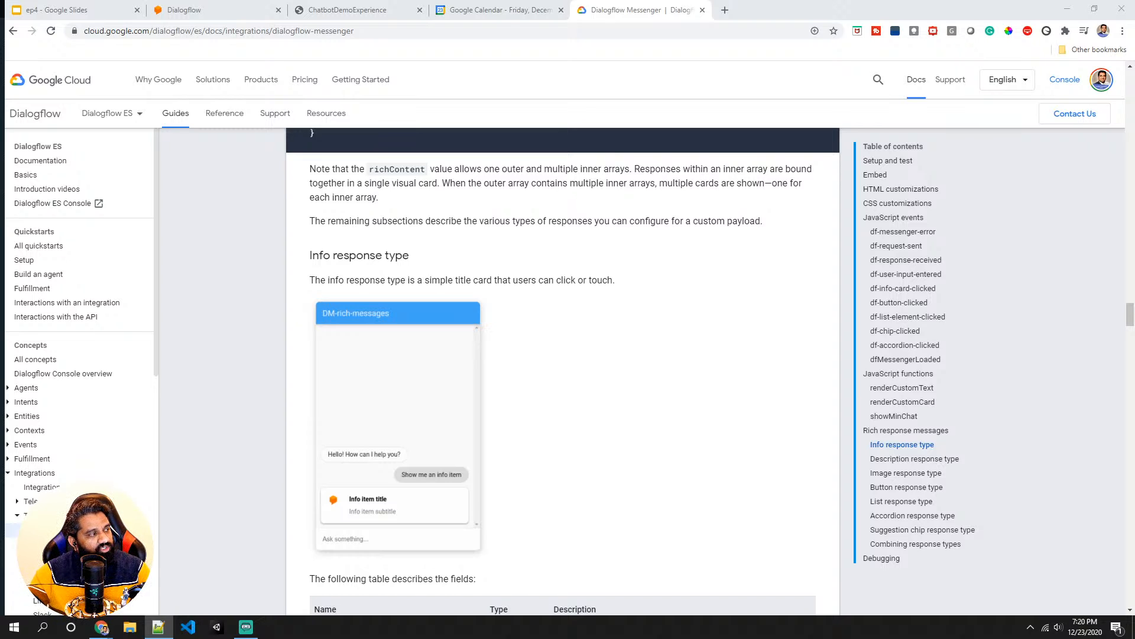
pyautogui.scroll(-15, 349, 366)
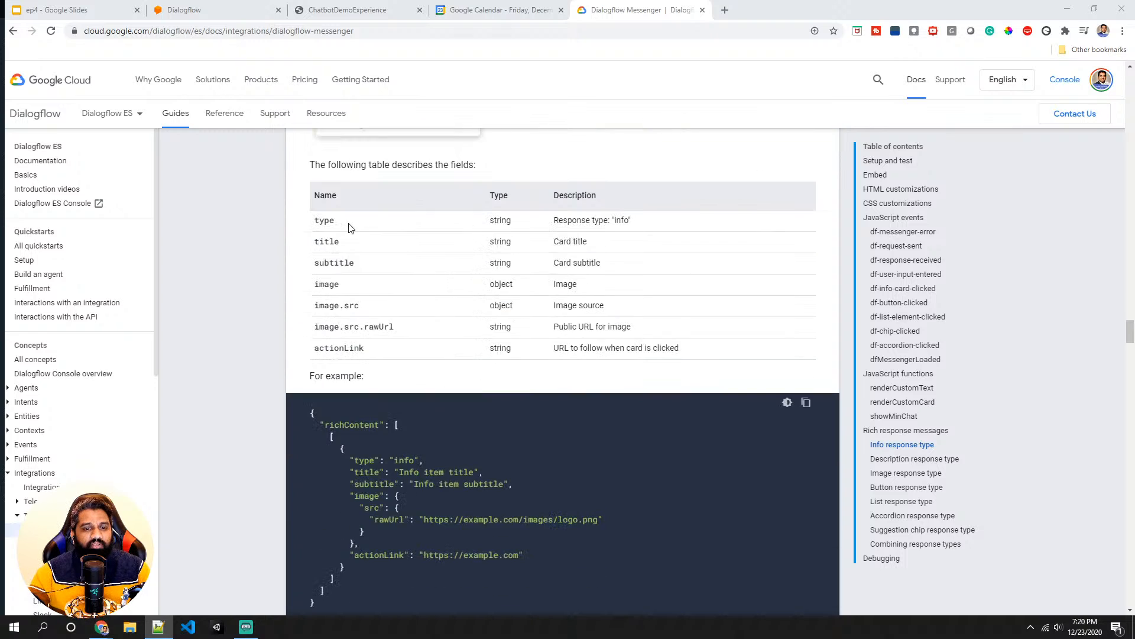
pyautogui.scroll(4, 349, 366)
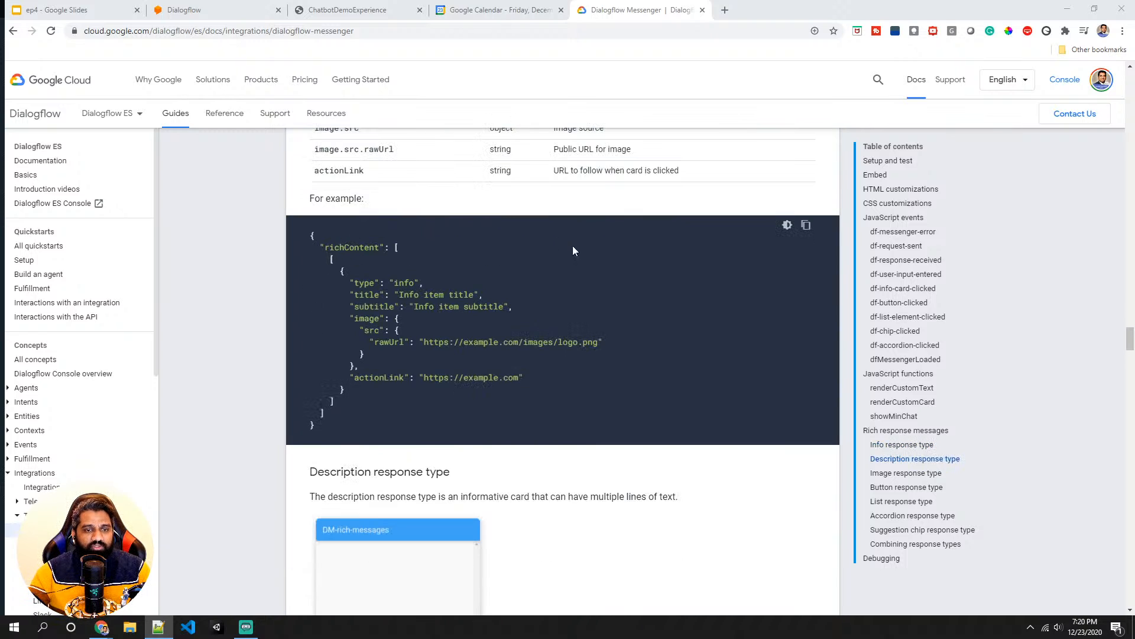
# - Return to the Default Welcome Intent and add a Custom Payload response below the text response
pyautogui.click(236, 13)
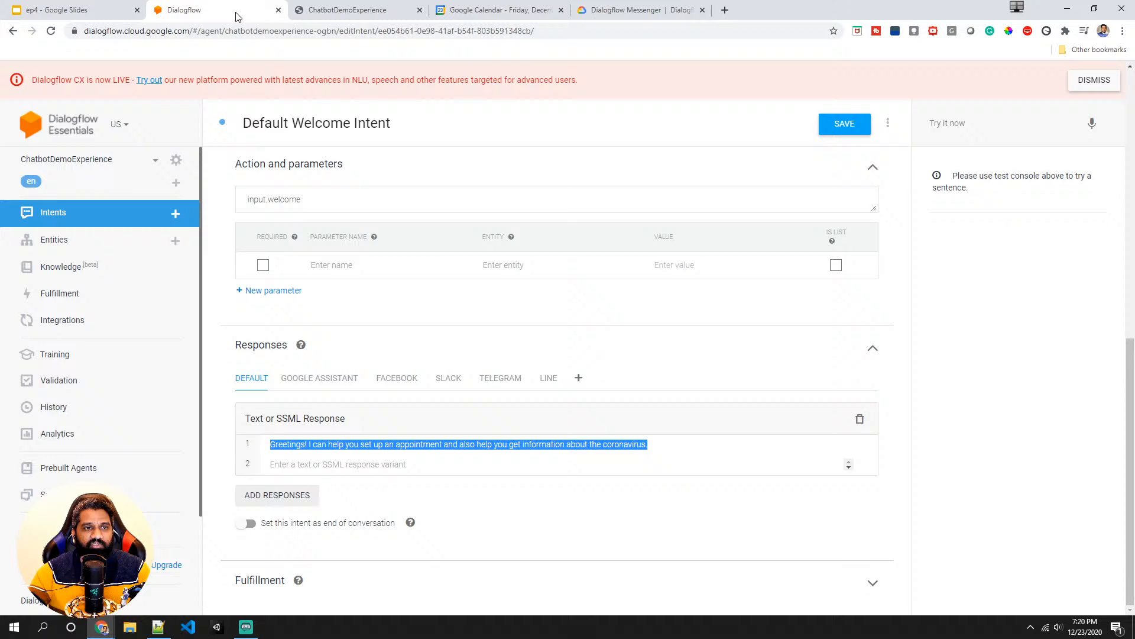
pyautogui.click(404, 463)
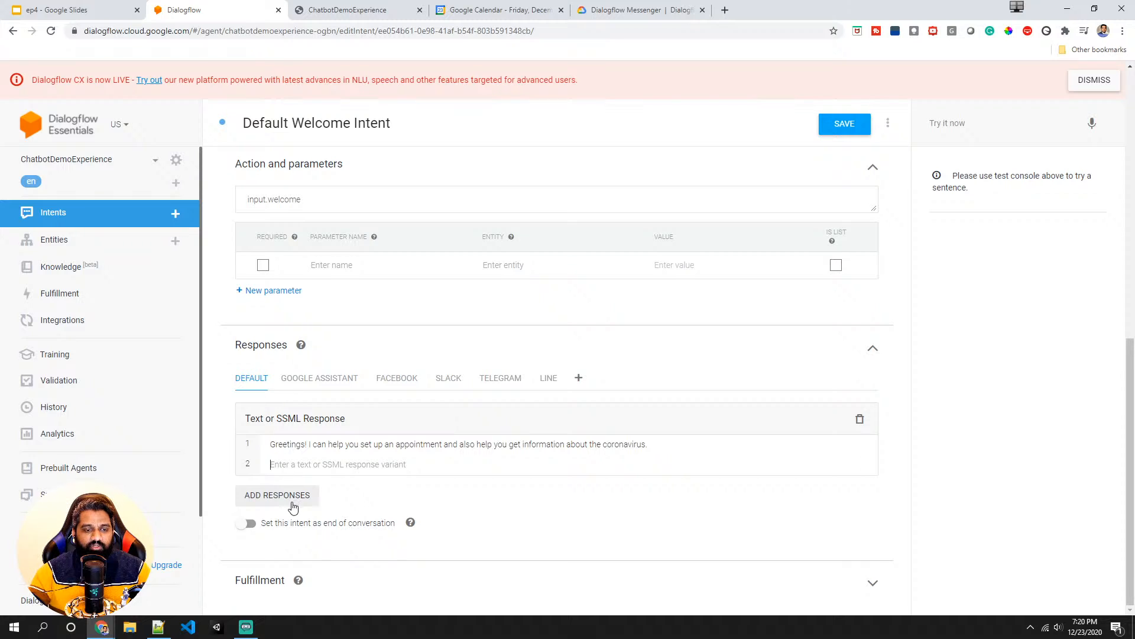
pyautogui.click(275, 496)
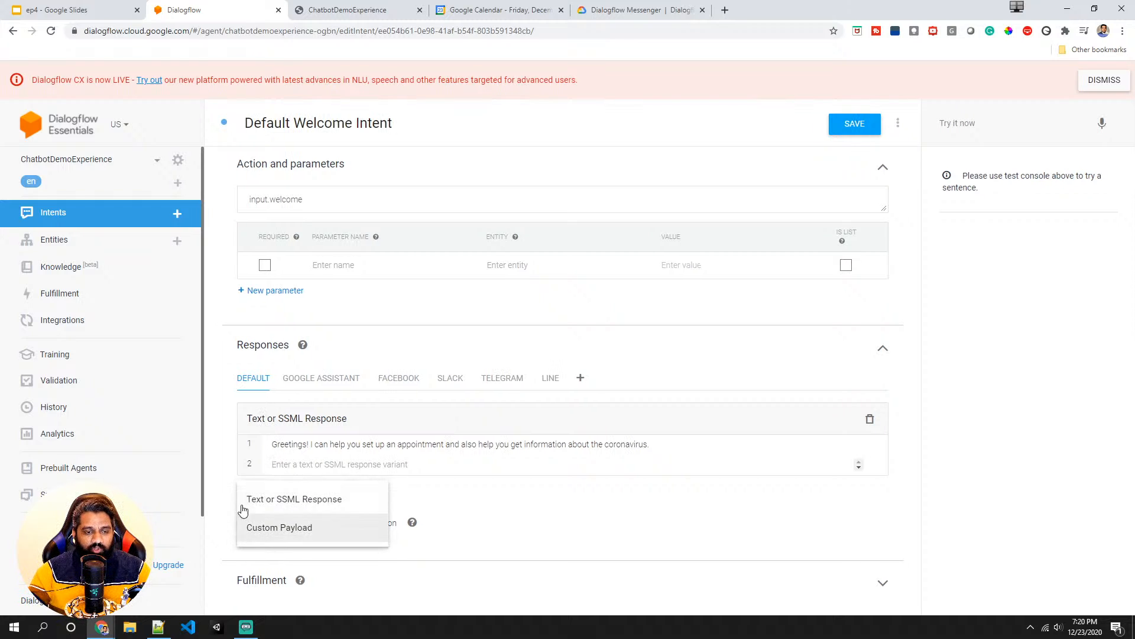
pyautogui.click(507, 520)
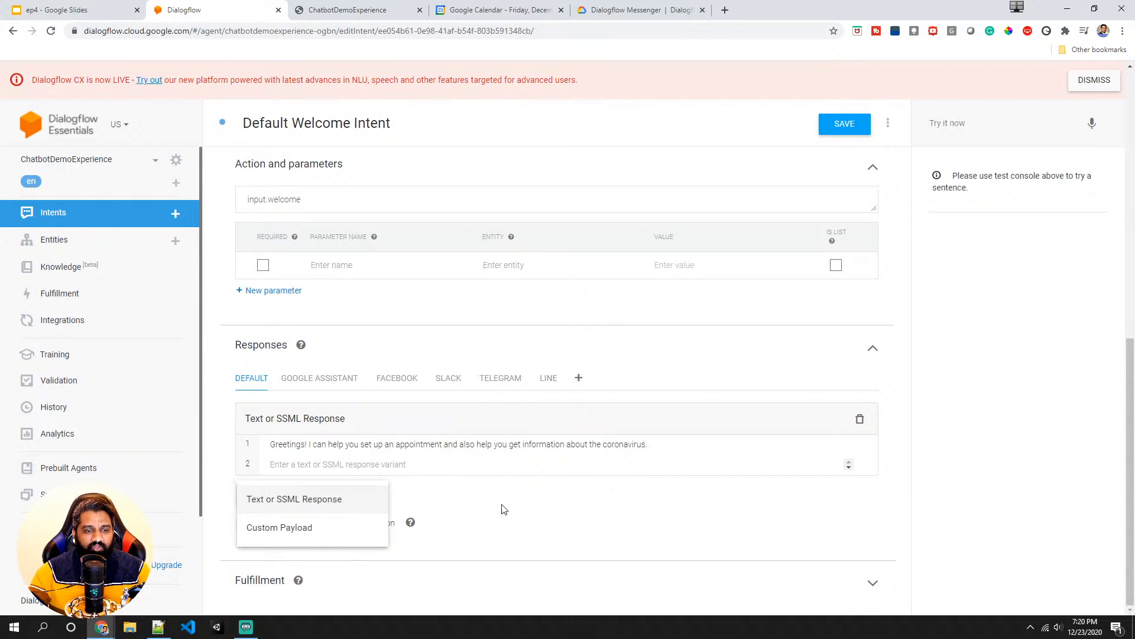
pyautogui.click(286, 496)
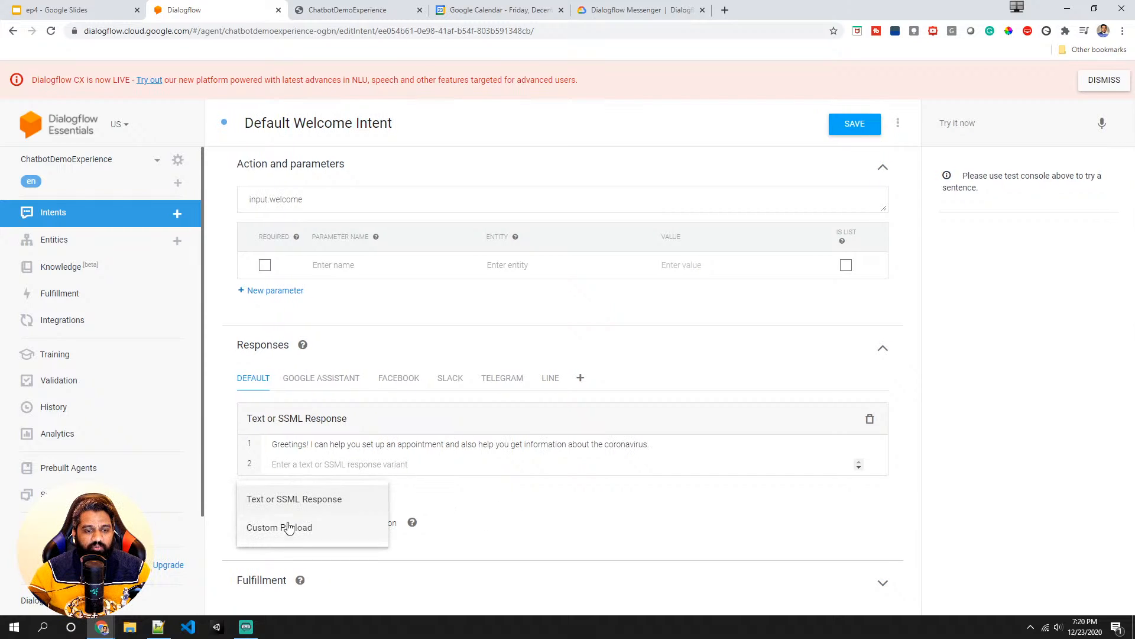
pyautogui.click(306, 528)
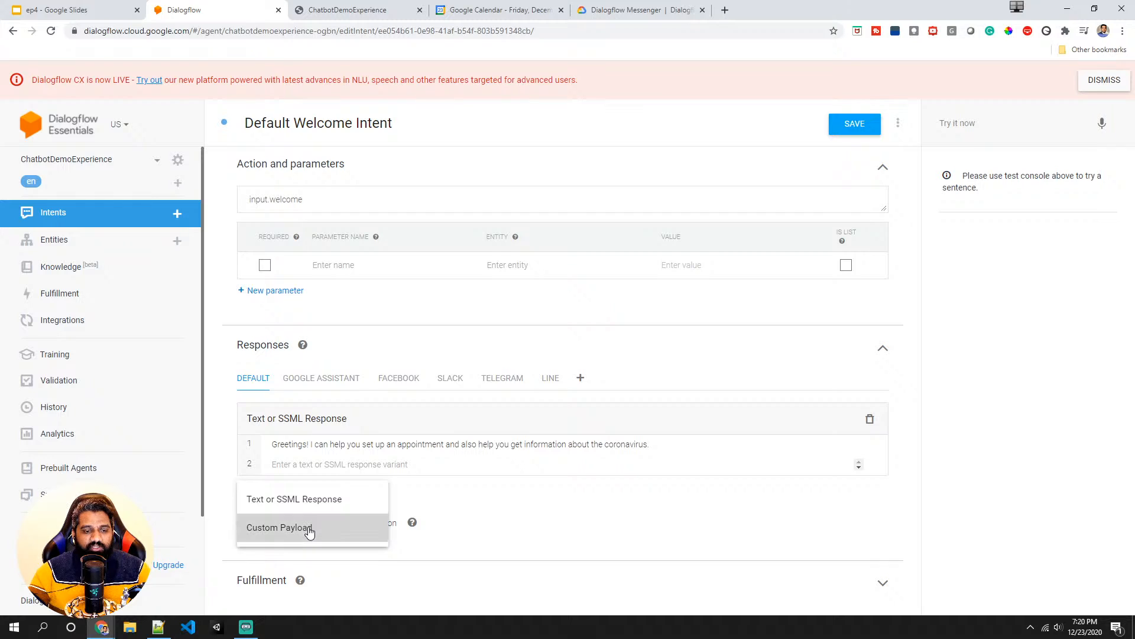
# - Replace the empty custom payload with the pasted richContent chips JSON offering Yes and No options
pyautogui.scroll(-2, 309, 527)
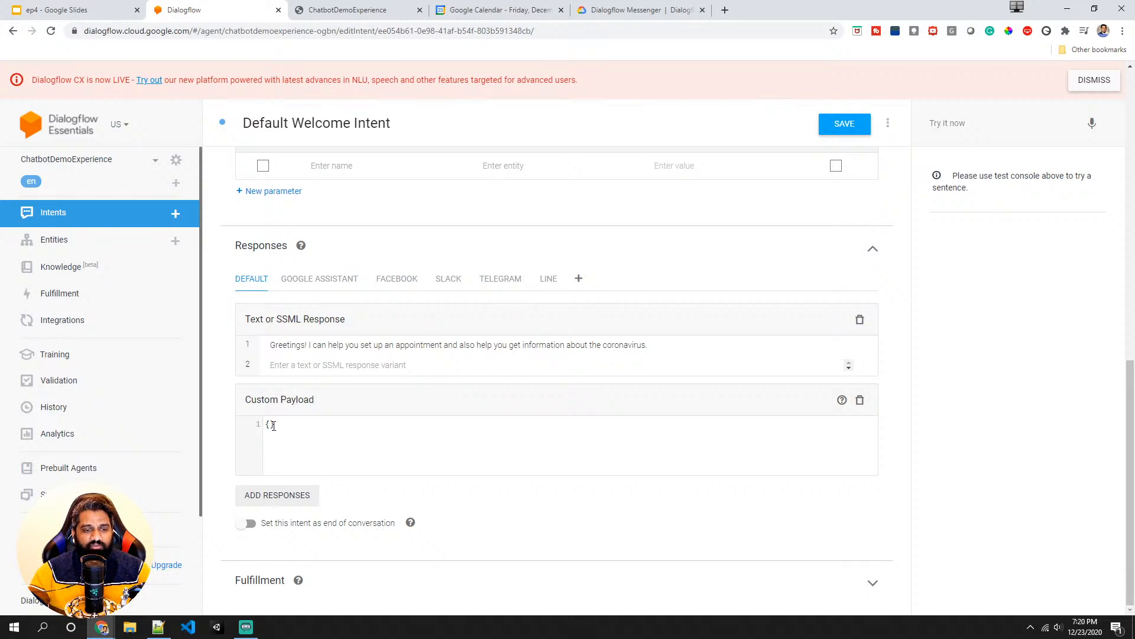
pyautogui.moveTo(274, 426); pyautogui.dragTo(265, 424)
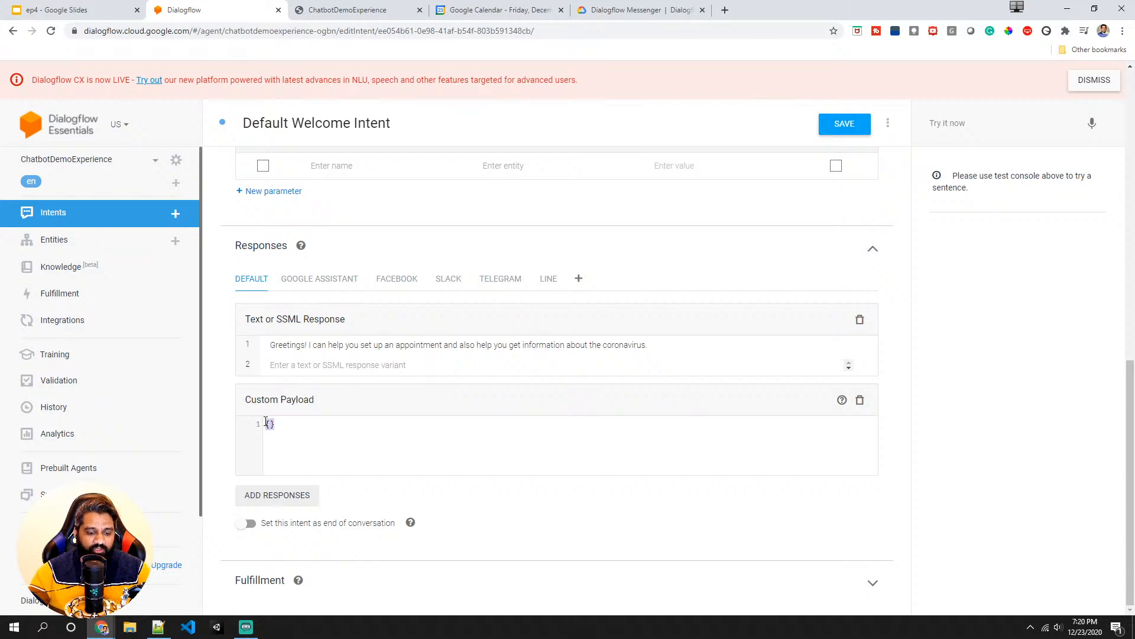
pyautogui.write('{   "richContent": [     [       {         "type": "chips",         "options": [           {             "text": "Yes"           },           {             "text": "No"           }         ]       }     ]   ] }')
pyautogui.scroll(-2, 343, 417)
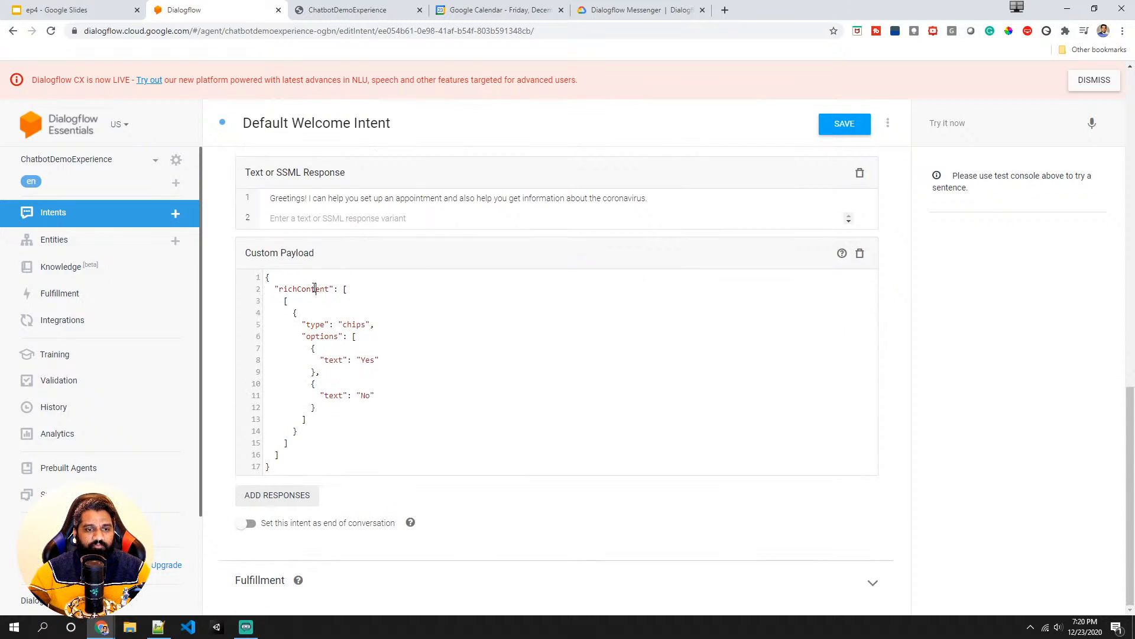
# - Examine the pasted payload's richContent key, chips type and the Yes and No option texts
pyautogui.doubleClick(318, 289)
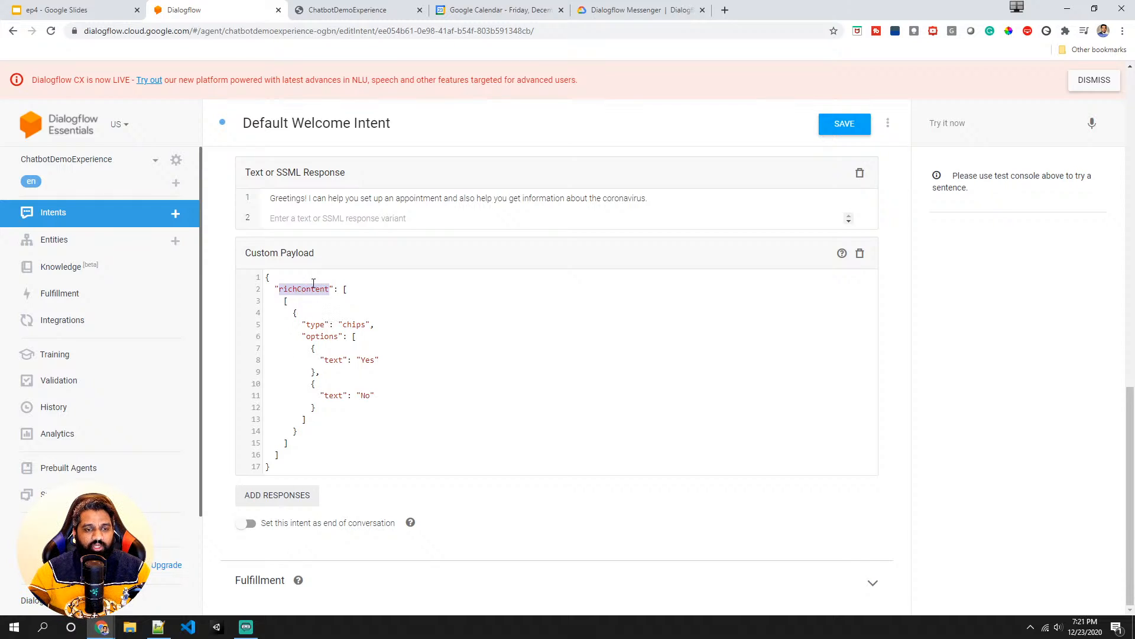
pyautogui.doubleClick(317, 325)
pyautogui.doubleClick(351, 324)
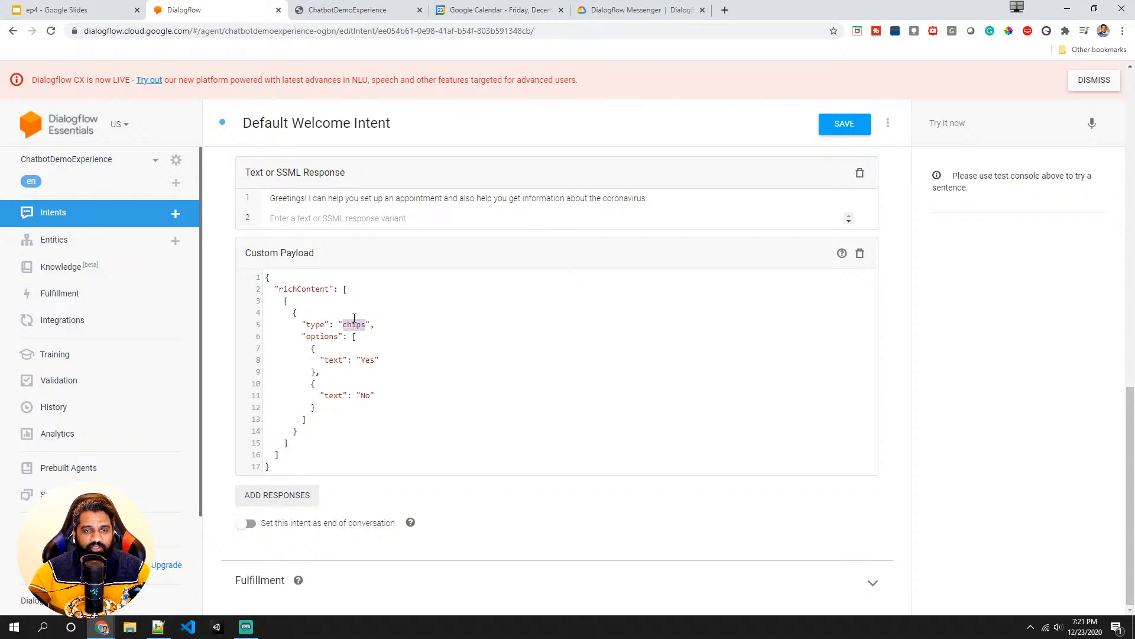
pyautogui.doubleClick(365, 359)
pyautogui.doubleClick(366, 395)
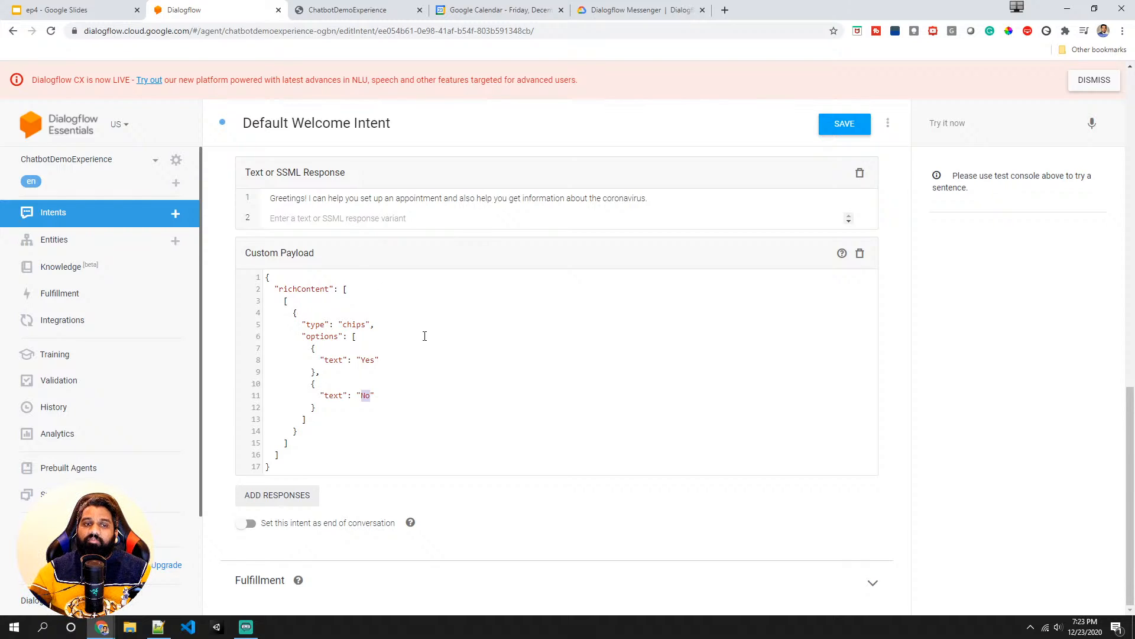
pyautogui.click(361, 360)
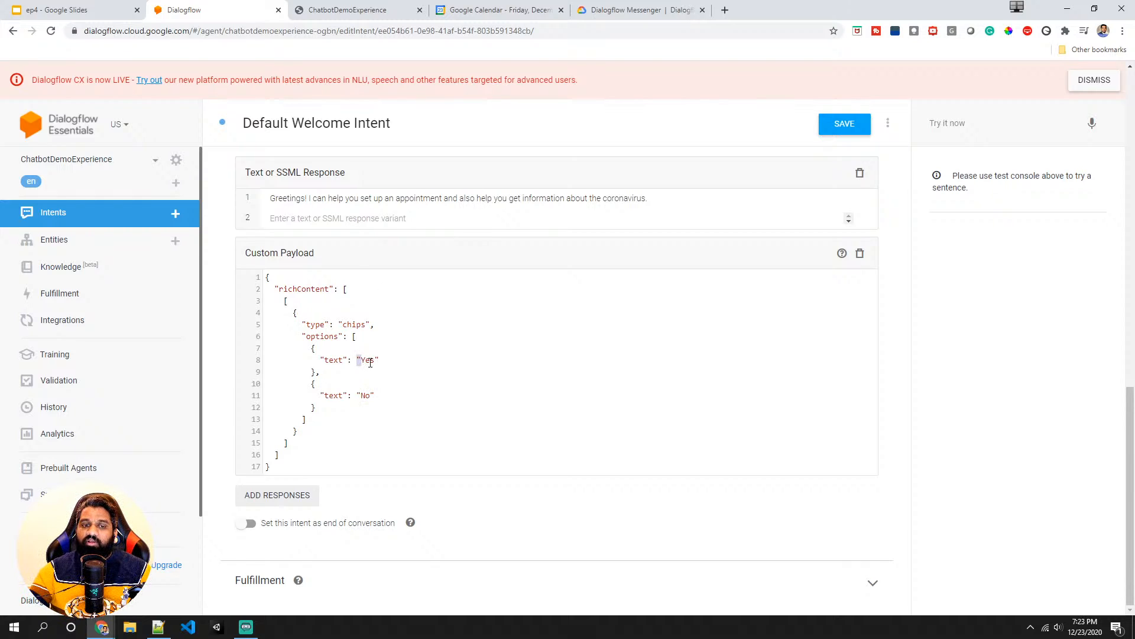
pyautogui.doubleClick(370, 361)
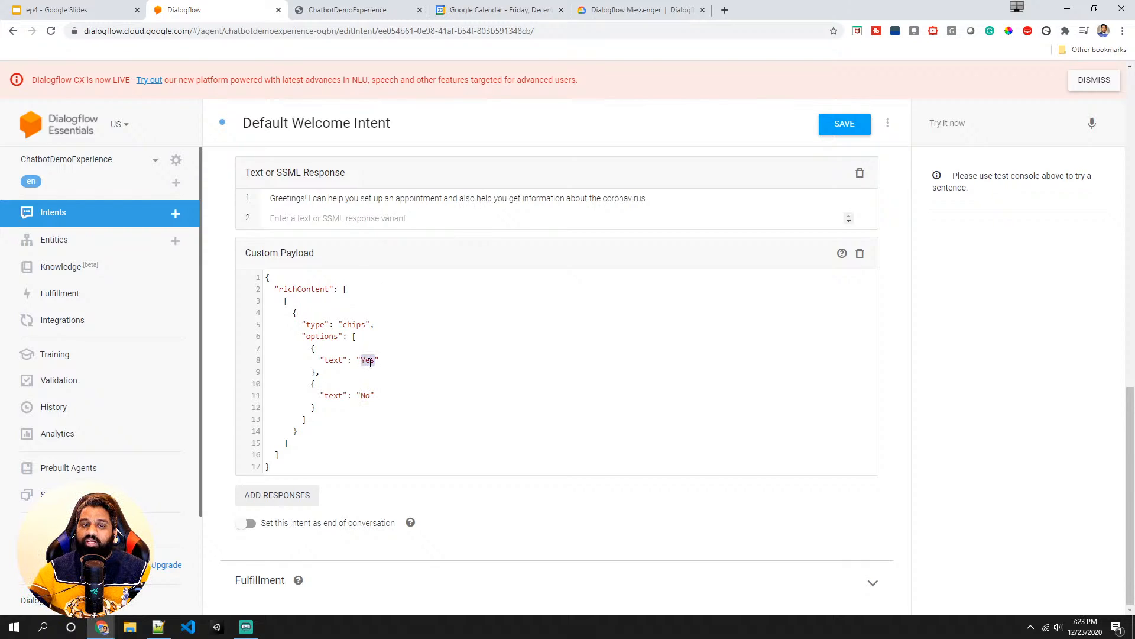
pyautogui.click(364, 397)
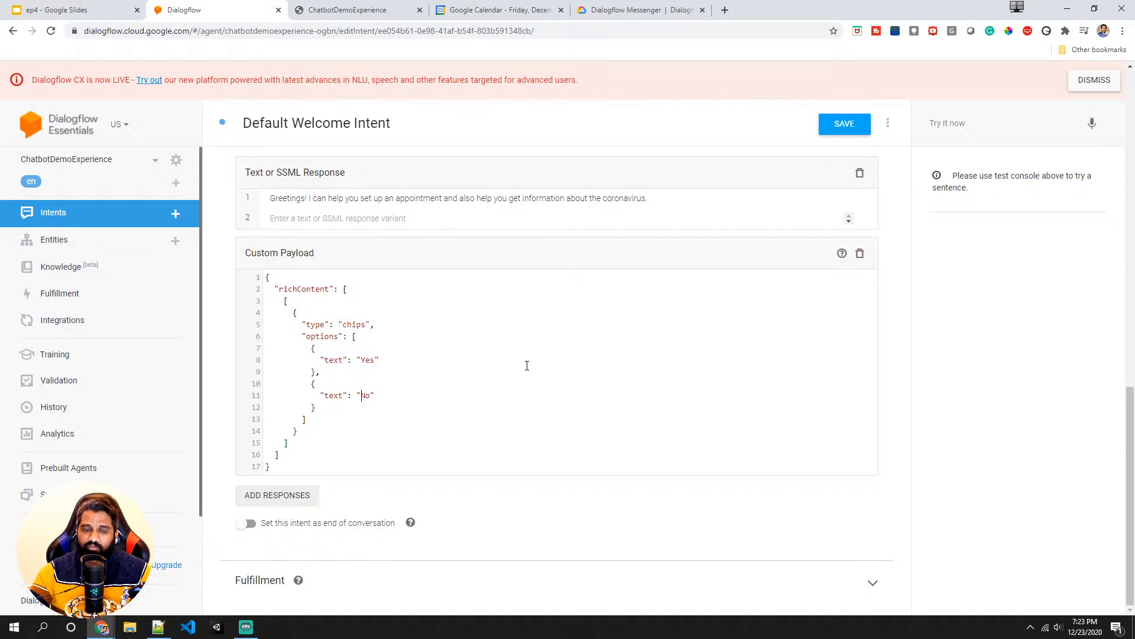
# - Save the Default Welcome Intent and go to the Integrations page
pyautogui.click(846, 124)
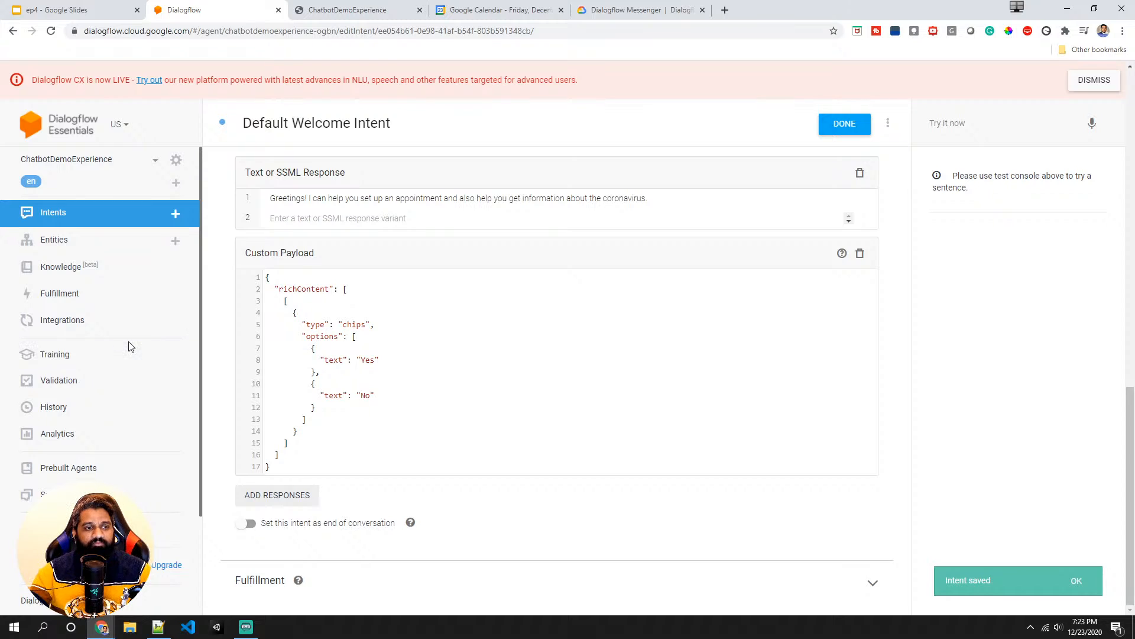
pyautogui.rightClick(75, 325)
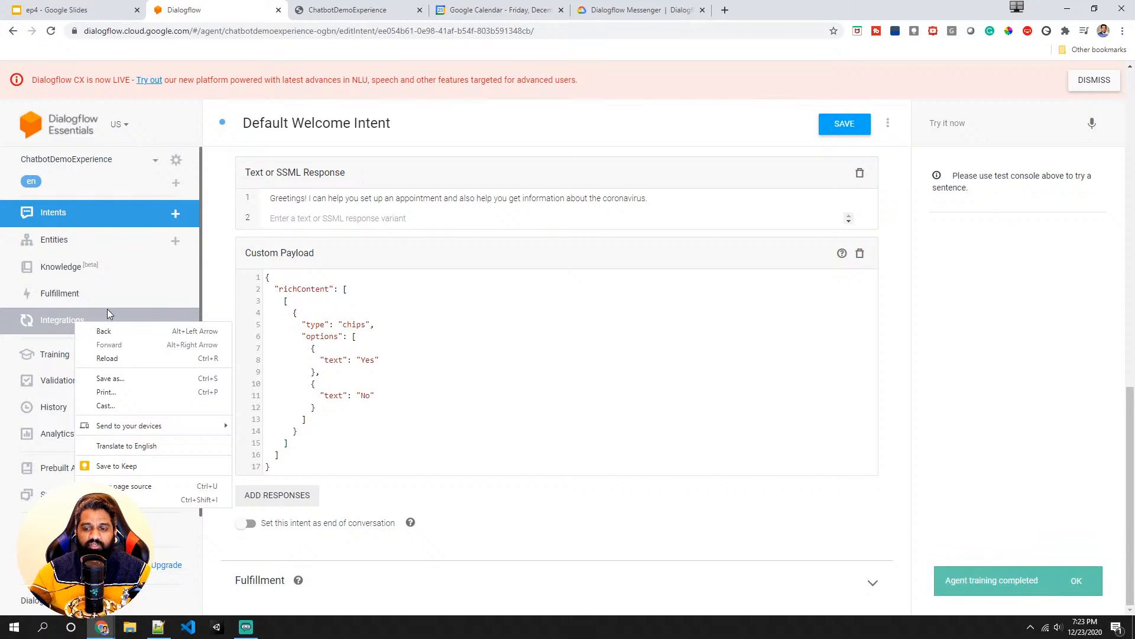
pyautogui.click(56, 331)
# - Open the Dialogflow Messenger integration and try it to preview the welcome message with its Yes and No chips
pyautogui.scroll(-10, 309, 322)
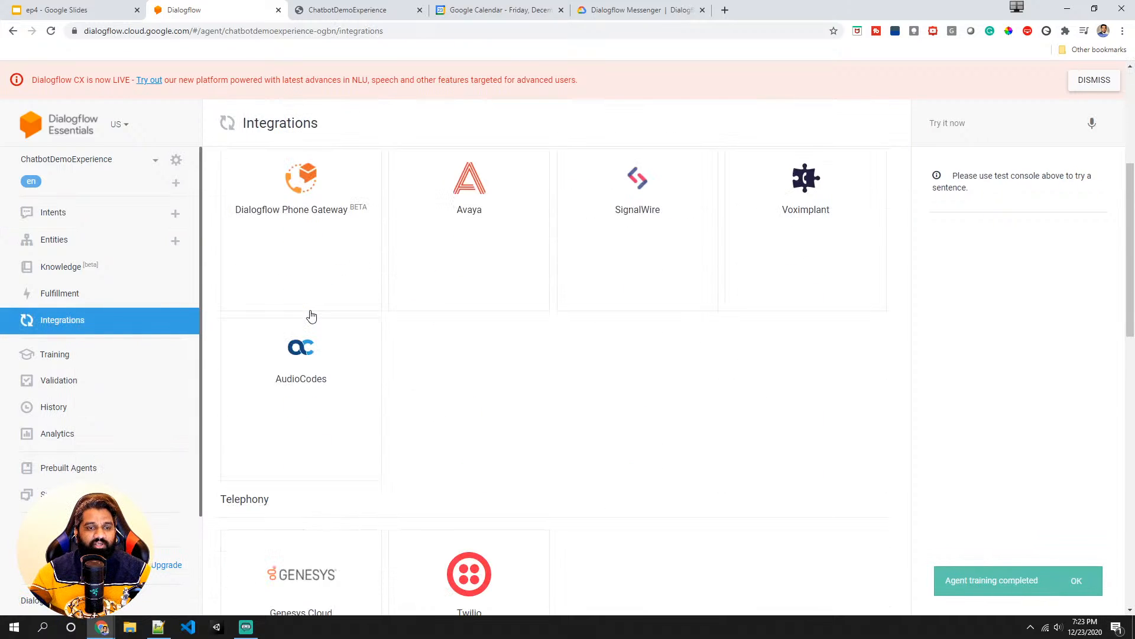
pyautogui.scroll(-3, 311, 329)
pyautogui.click(468, 275)
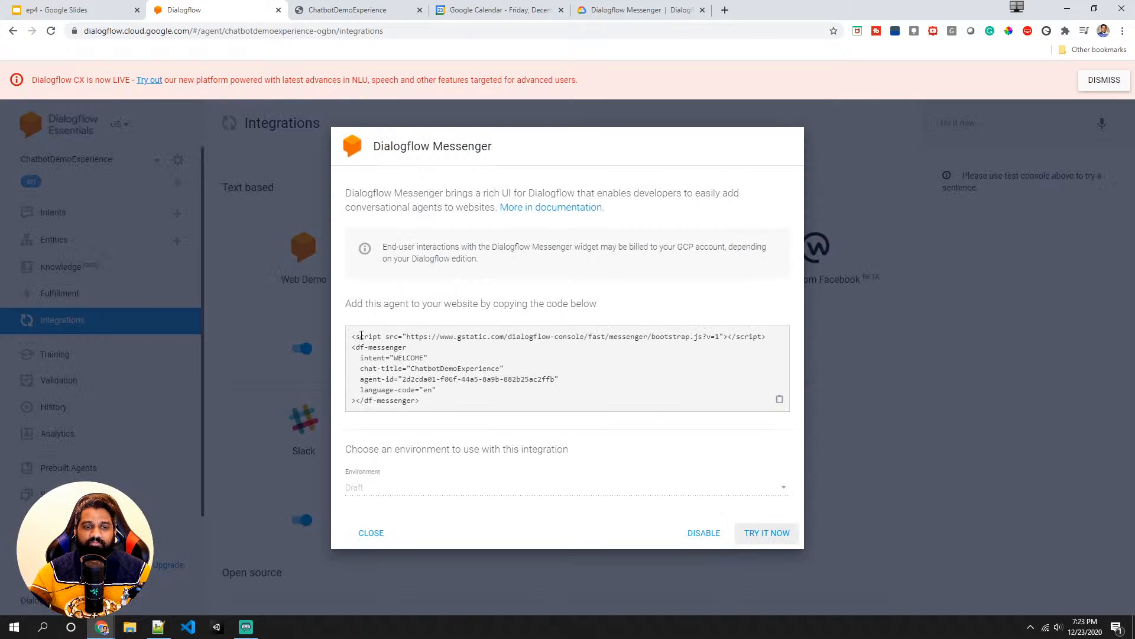
pyautogui.click(768, 534)
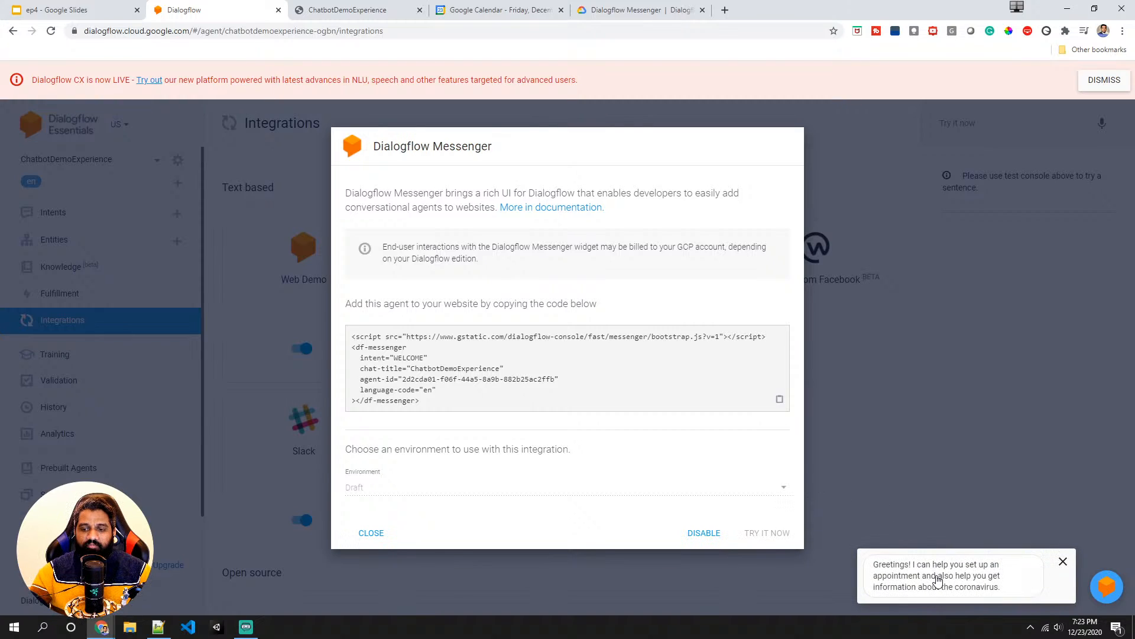
pyautogui.click(938, 582)
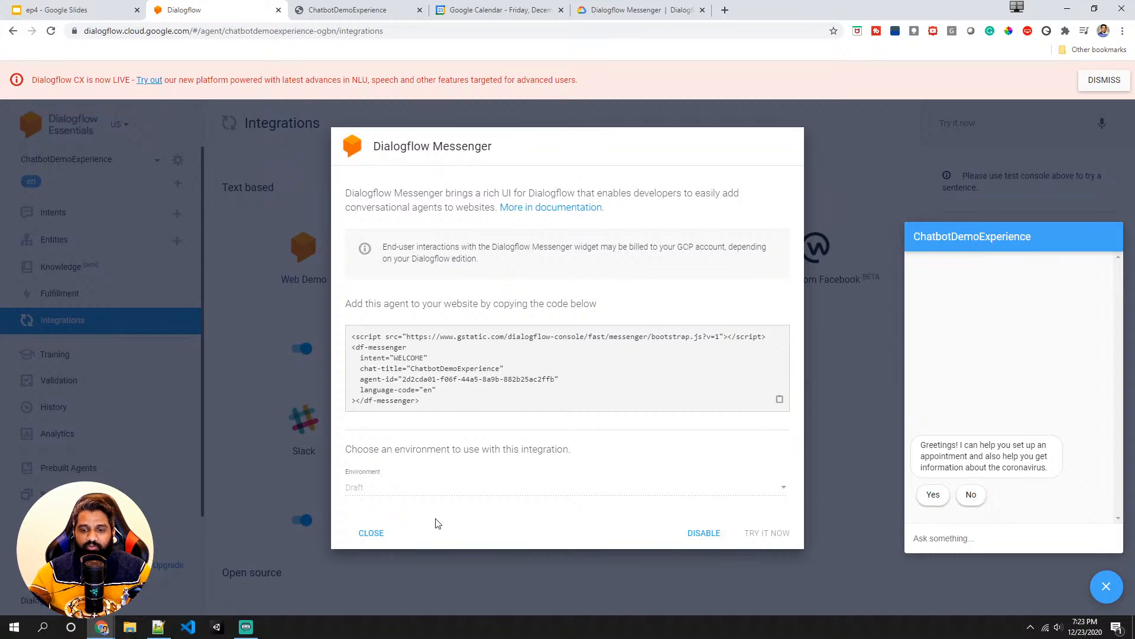
pyautogui.click(372, 533)
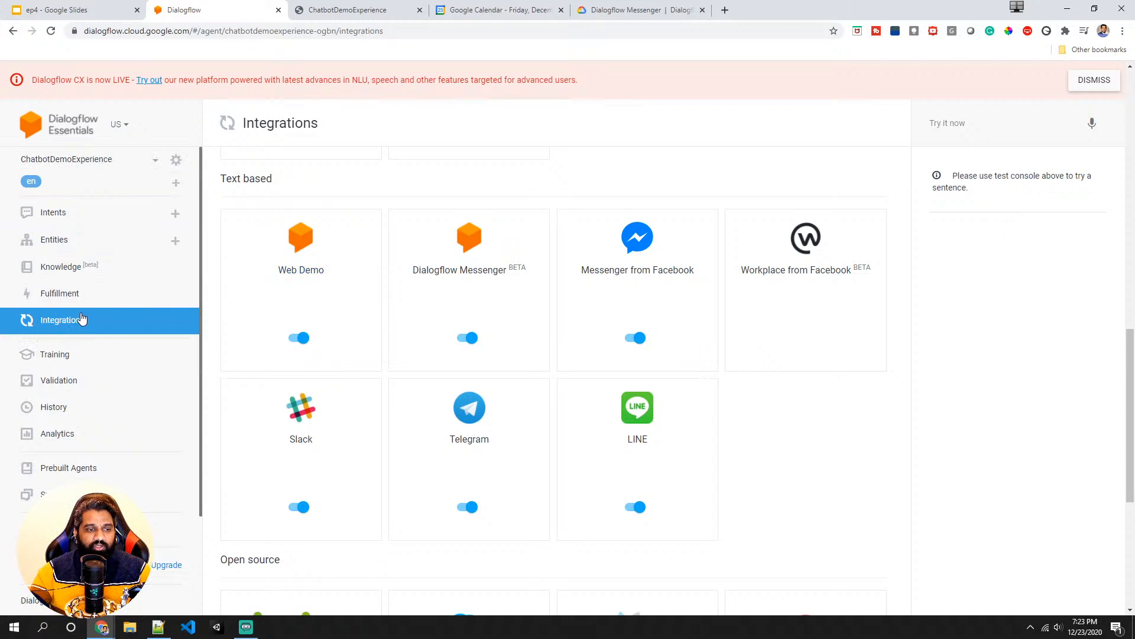
# - Change the Default Welcome Intent's chip options to "set an appointment" and "Thanks" and save the intent
pyautogui.click(82, 222)
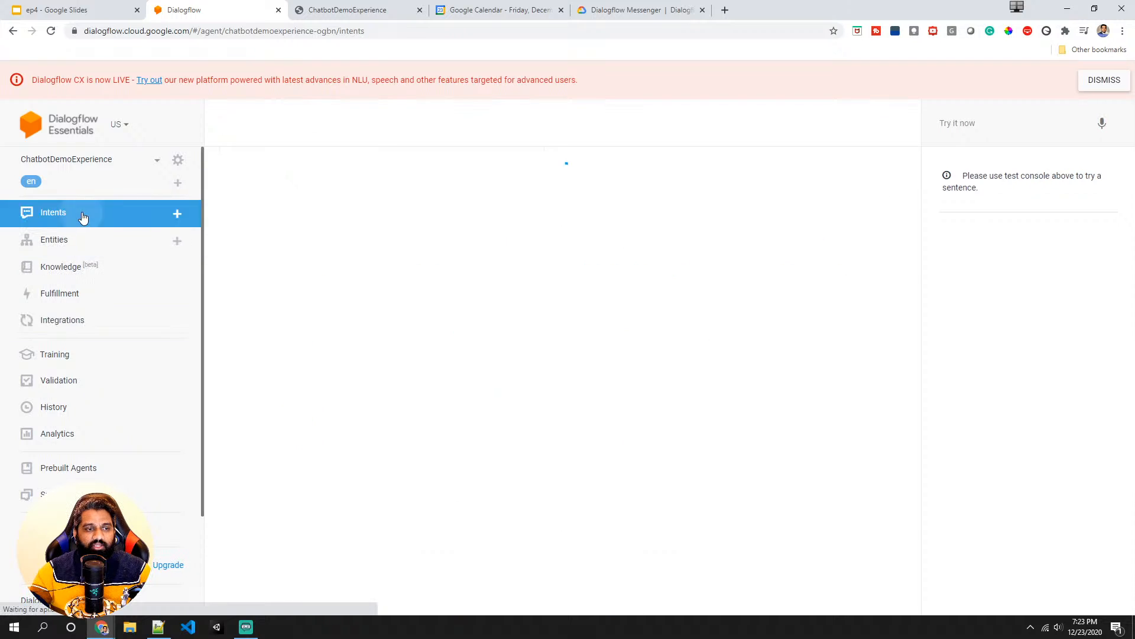
pyautogui.click(292, 231)
pyautogui.scroll(-10, 426, 331)
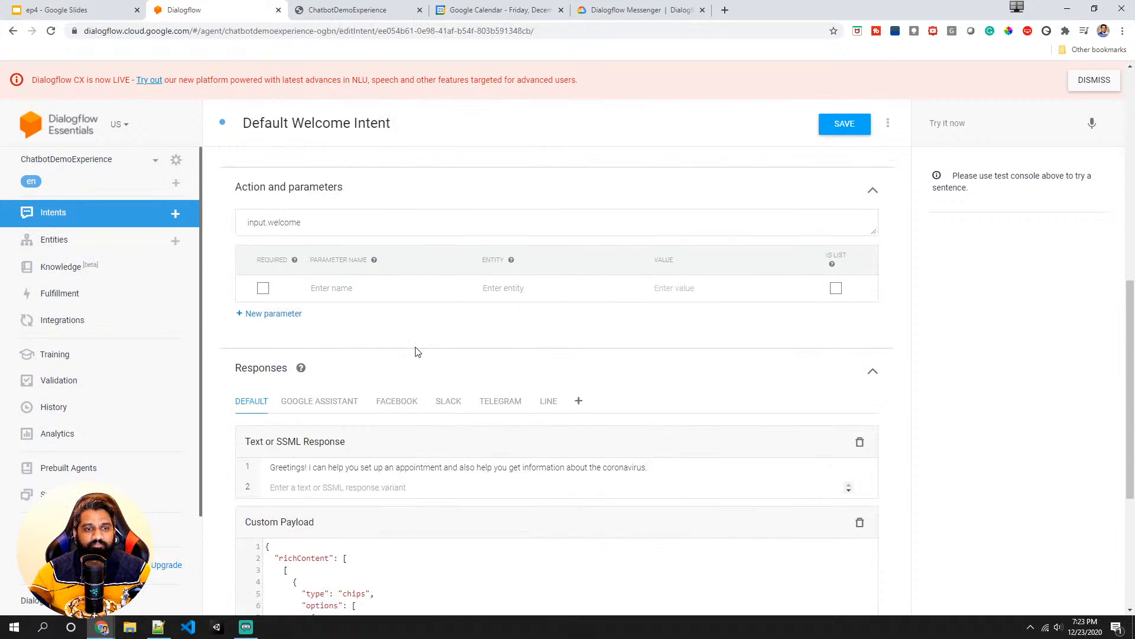
pyautogui.scroll(-5, 400, 380)
pyautogui.doubleClick(367, 359)
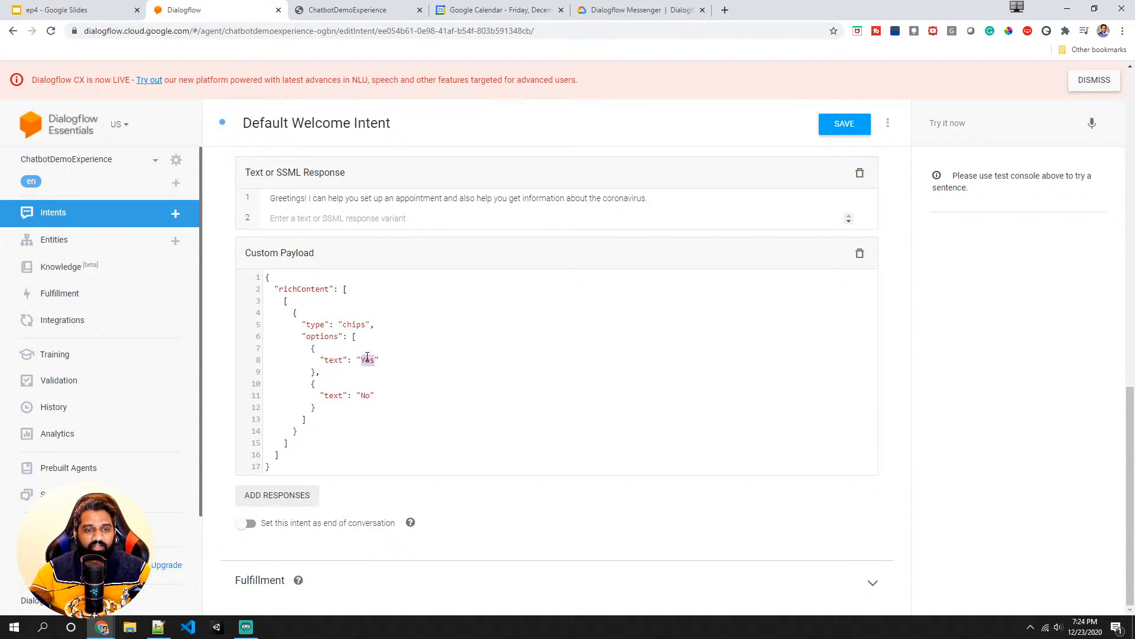
pyautogui.write('set an ')
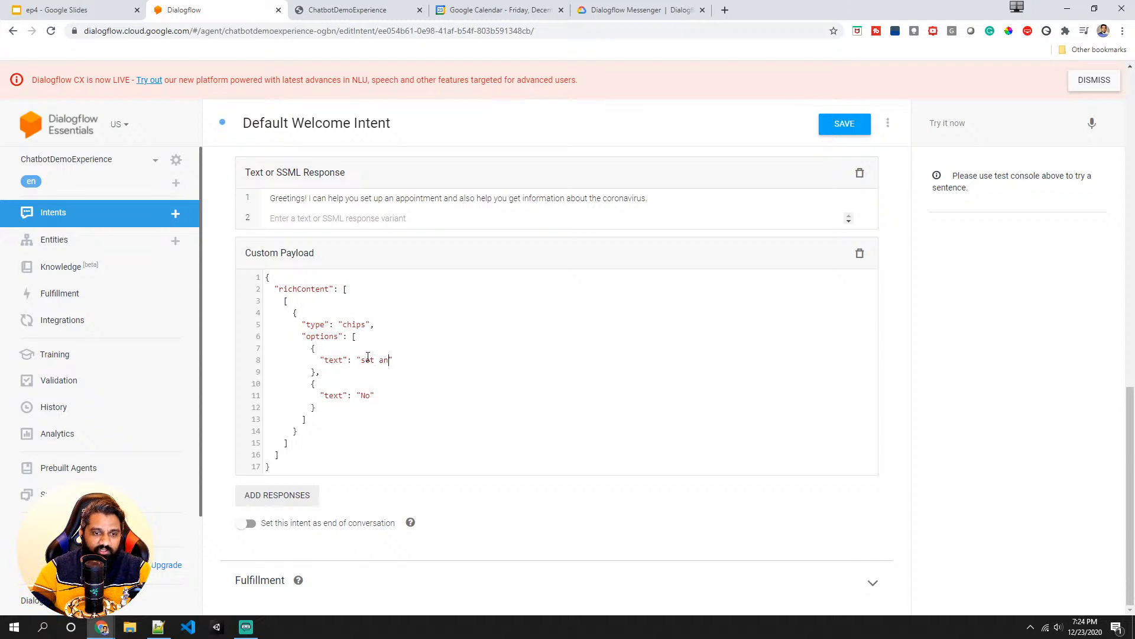
pyautogui.write('appointment')
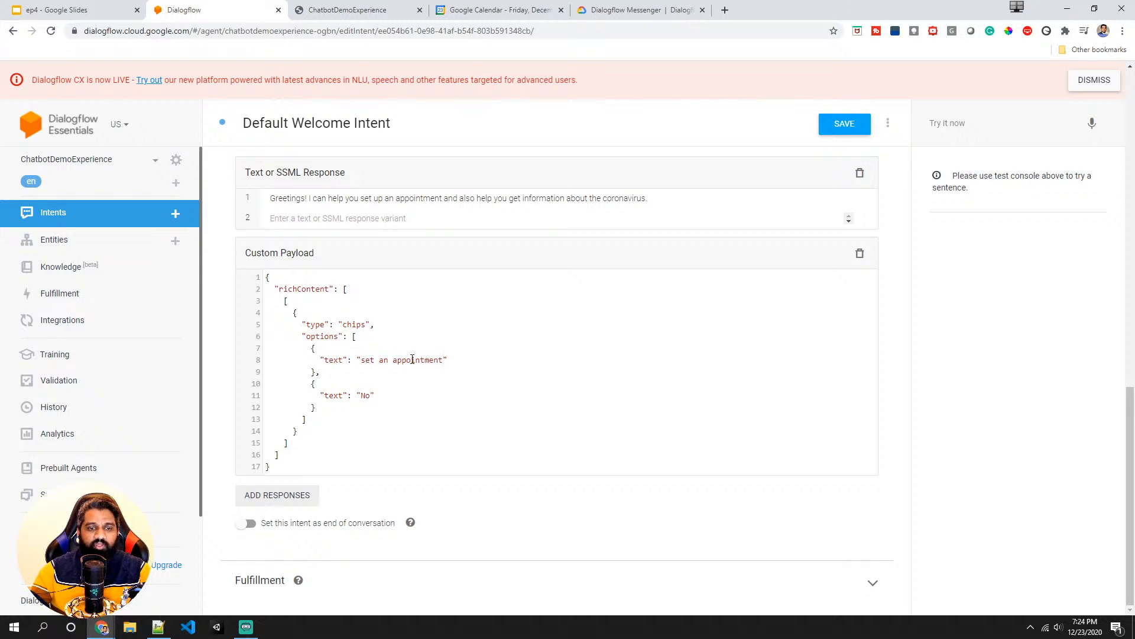
pyautogui.doubleClick(366, 394)
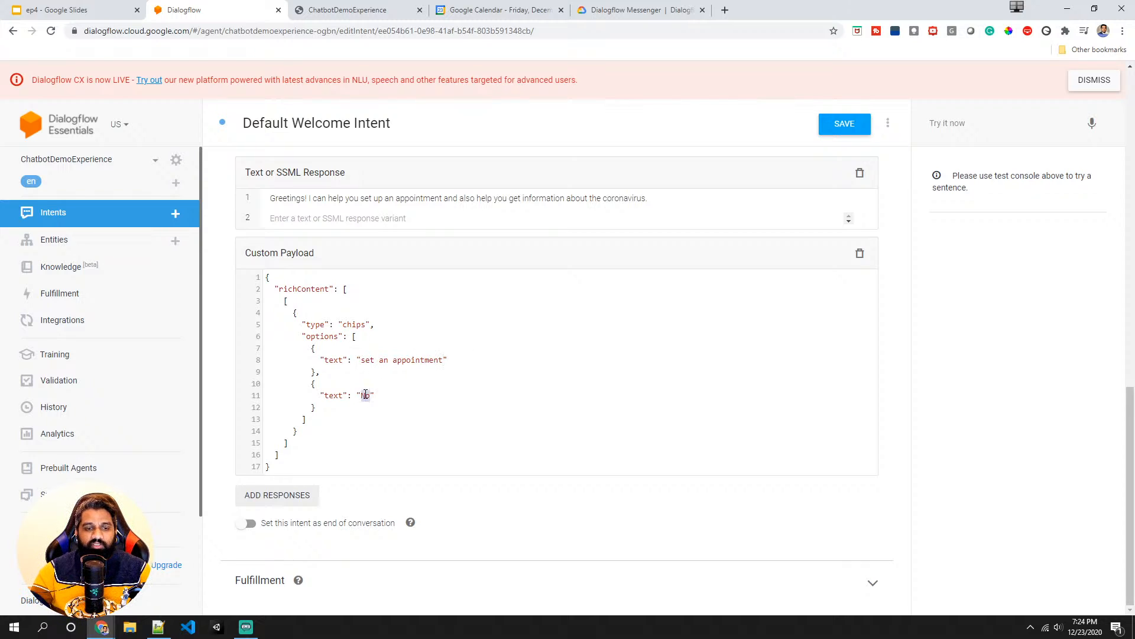
pyautogui.write('Thanks')
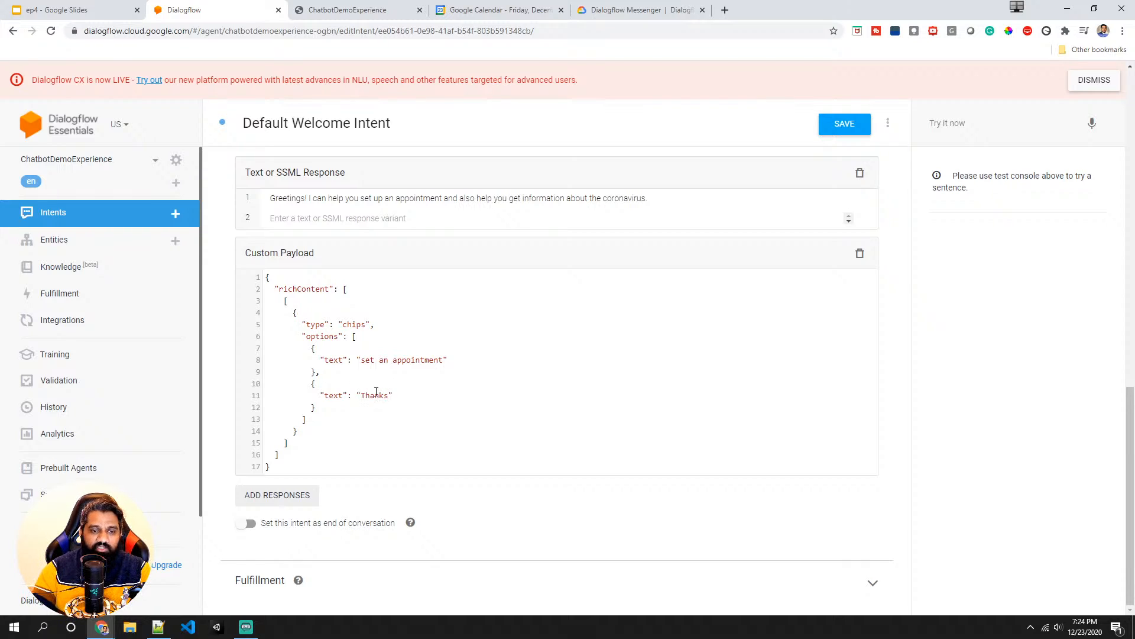
pyautogui.click(391, 417)
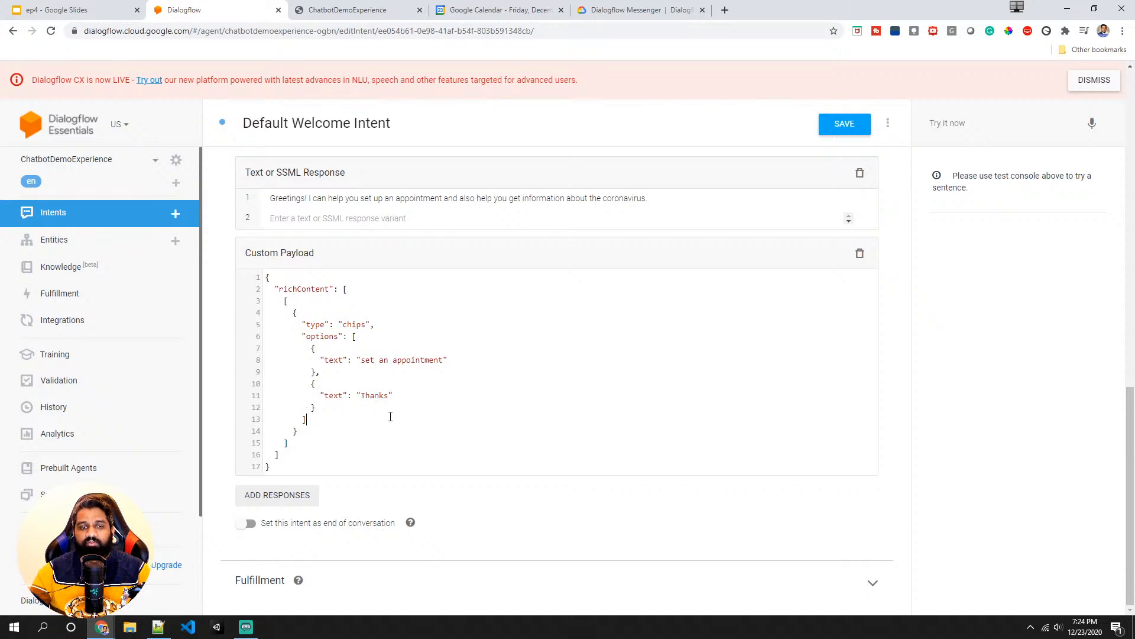
pyautogui.moveTo(329, 409)
pyautogui.mouseDown()
pyautogui.moveTo(317, 374)
pyautogui.moveTo(320, 405)
pyautogui.mouseUp()
pyautogui.click(326, 409)
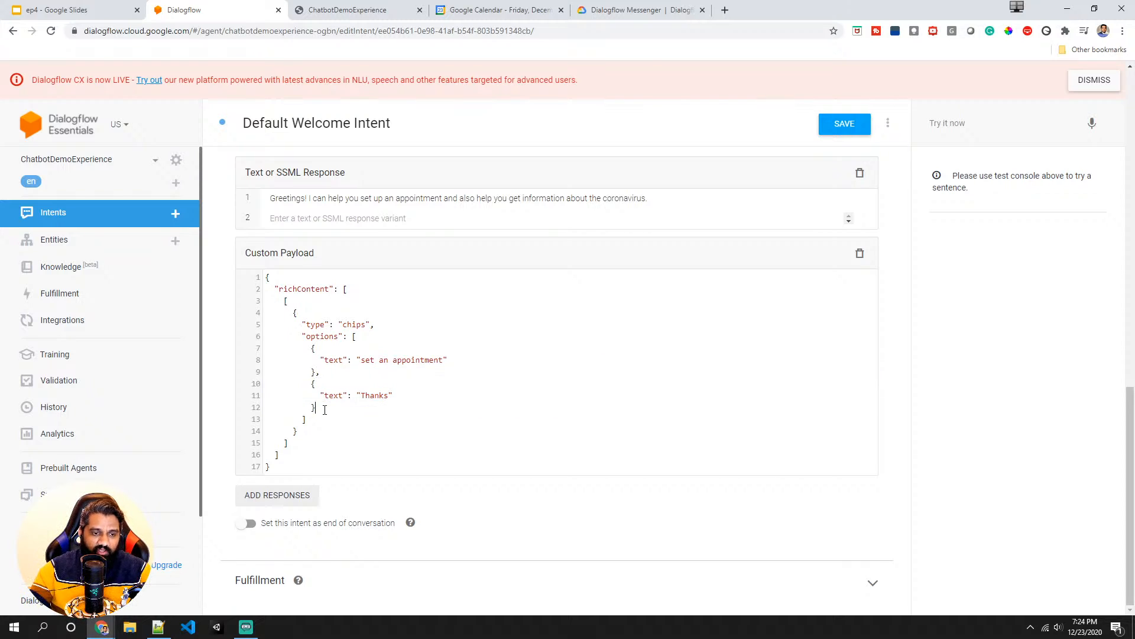
pyautogui.click(857, 125)
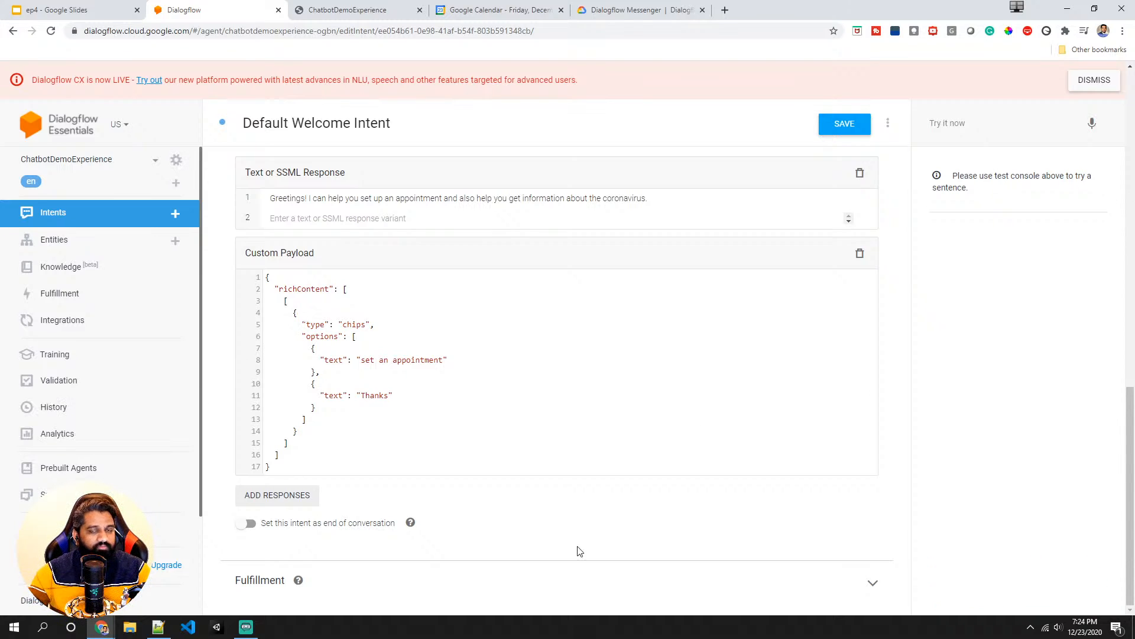
# - Reopen the Dialogflow Messenger test widget and choose the "set an appointment" chip
pyautogui.click(77, 322)
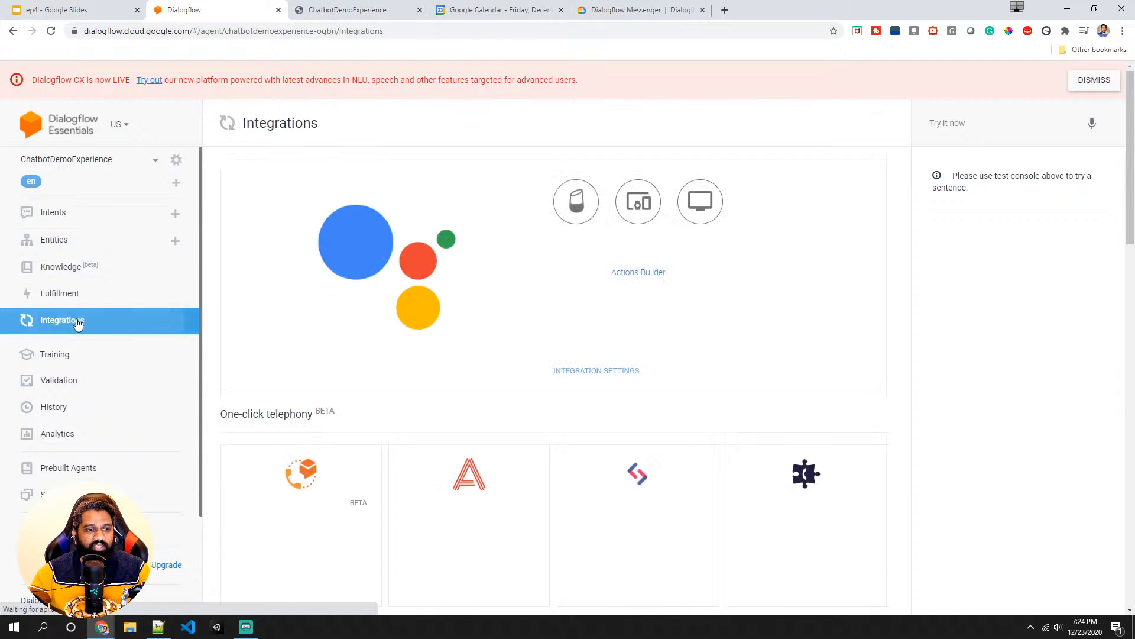
pyautogui.scroll(-10, 300, 436)
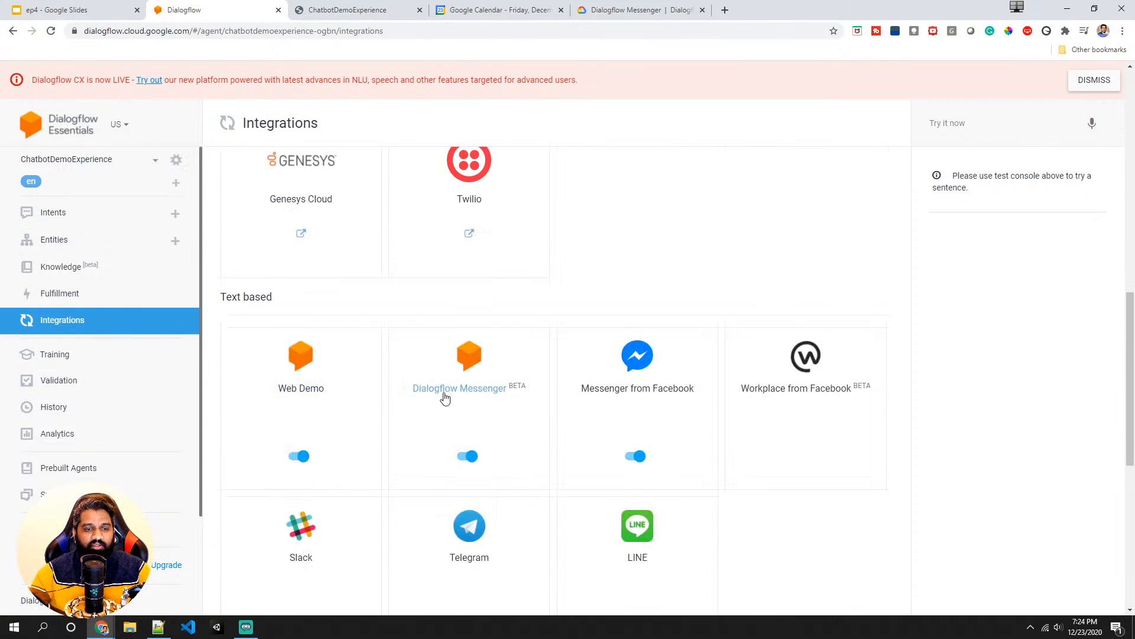
pyautogui.click(445, 398)
pyautogui.click(762, 536)
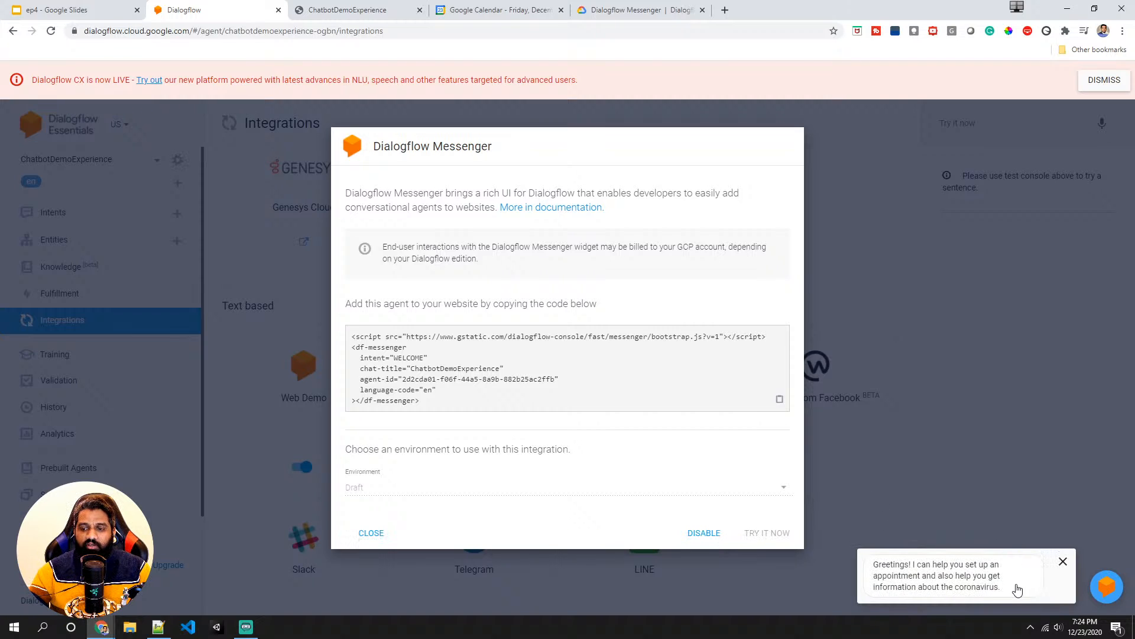
pyautogui.click(1002, 585)
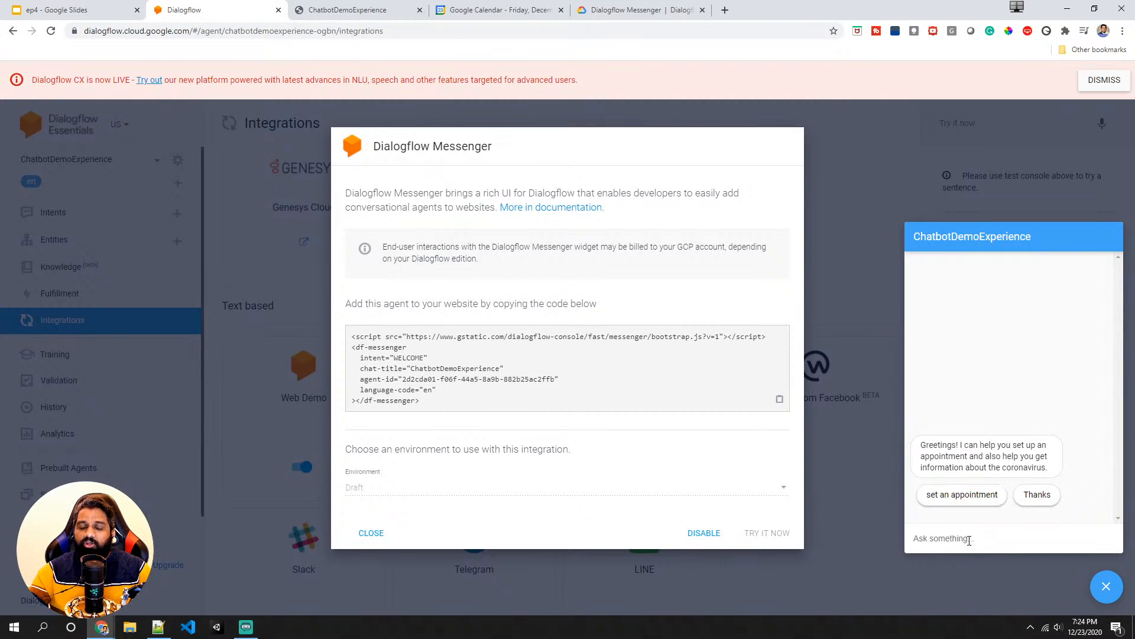
pyautogui.click(958, 501)
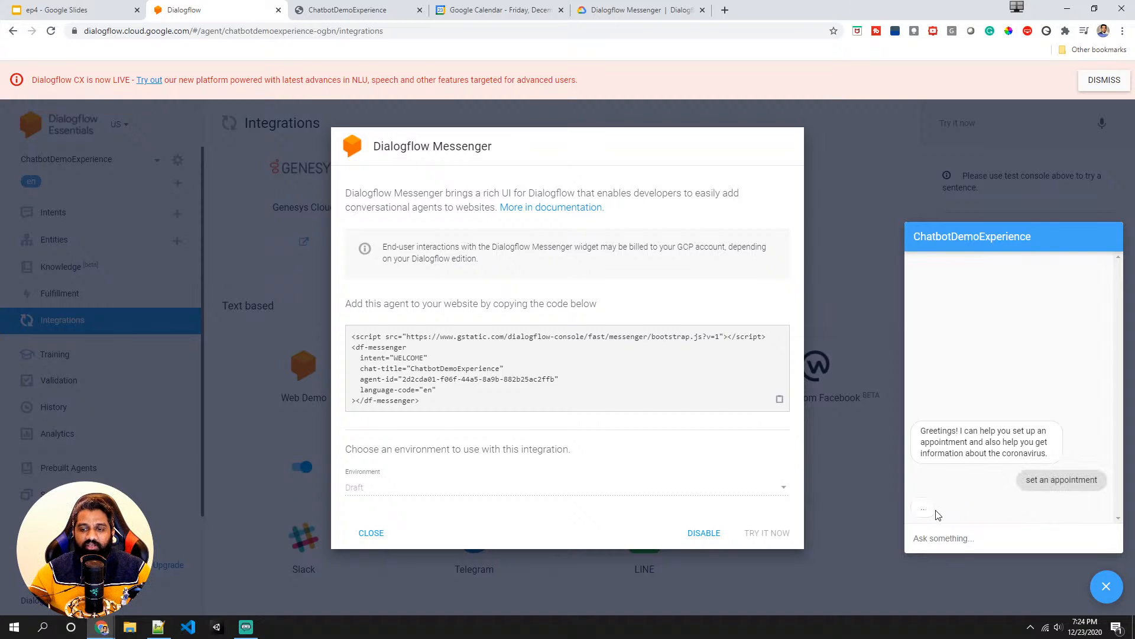
# - Answer the booking prompts with 7 pm, tomorrow and dental service, and close the chat widget
pyautogui.click(968, 537)
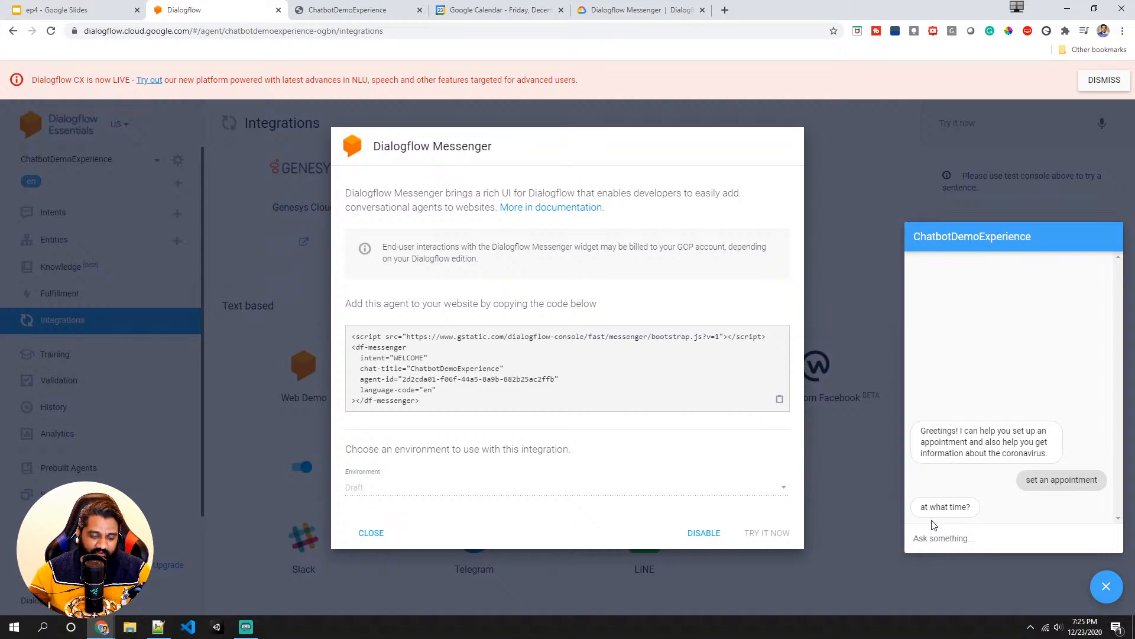
pyautogui.write('7')
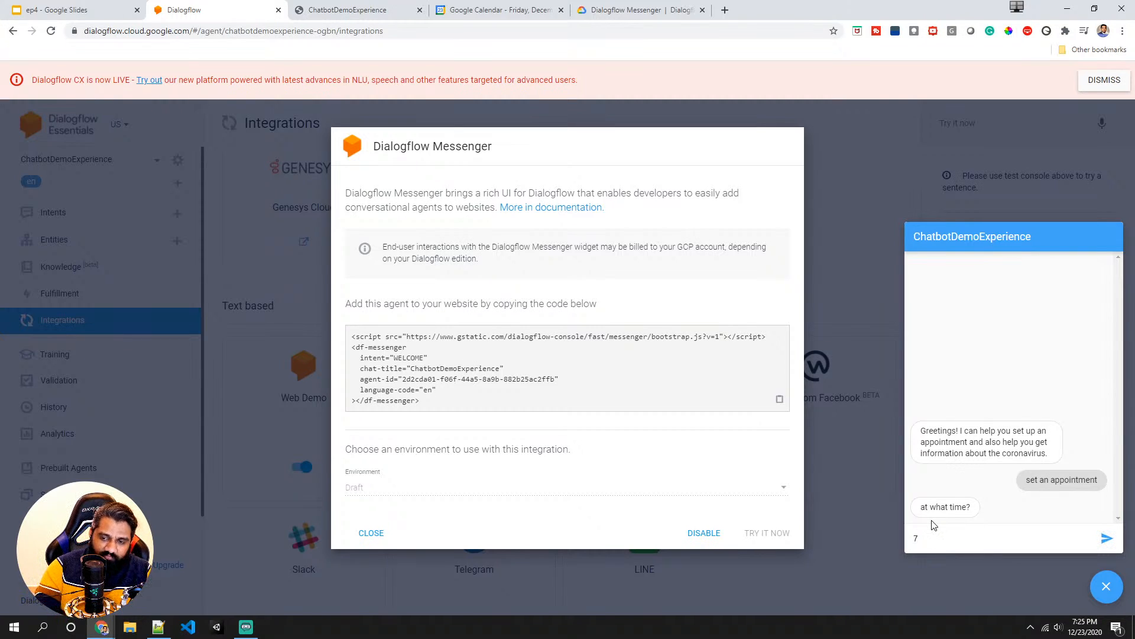
pyautogui.write(' p')
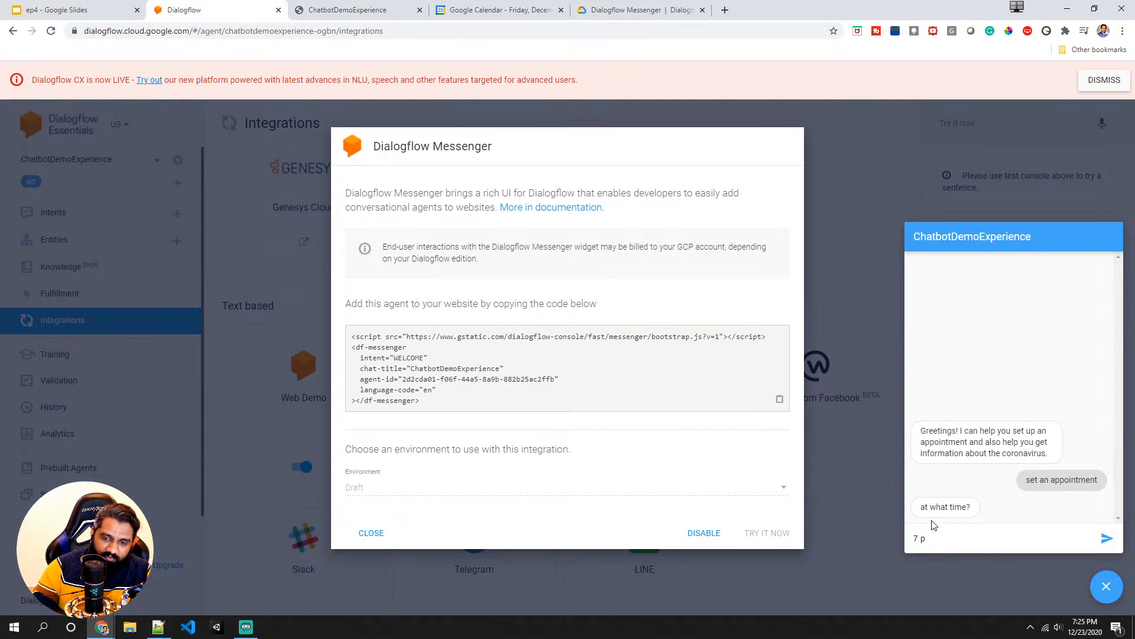
pyautogui.write('m')
pyautogui.press('Return')
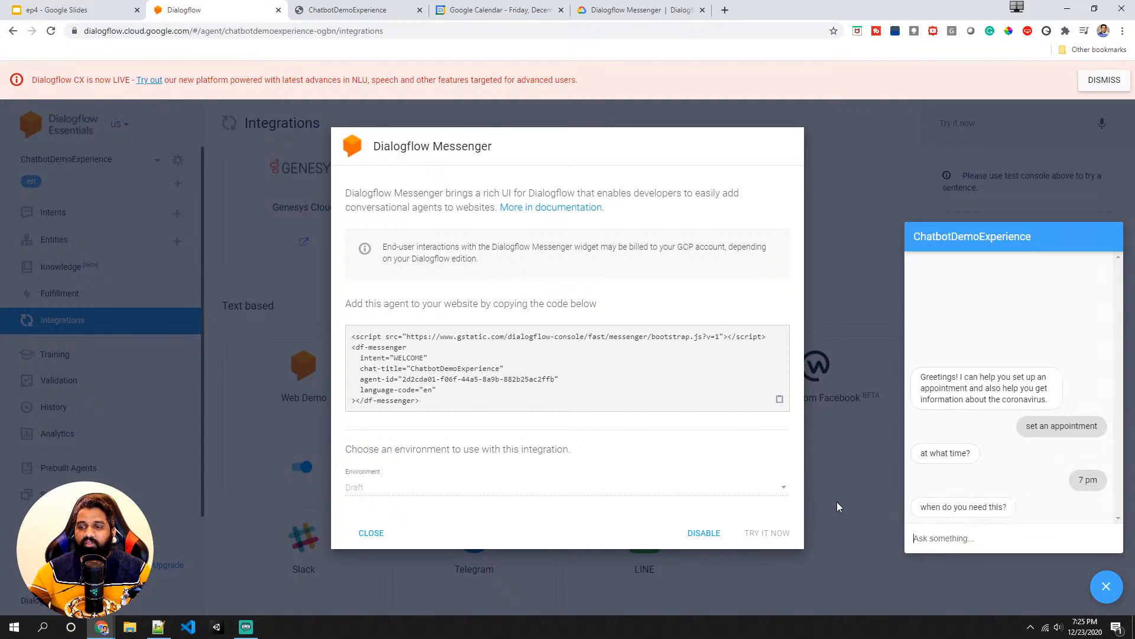
pyautogui.write('tomo')
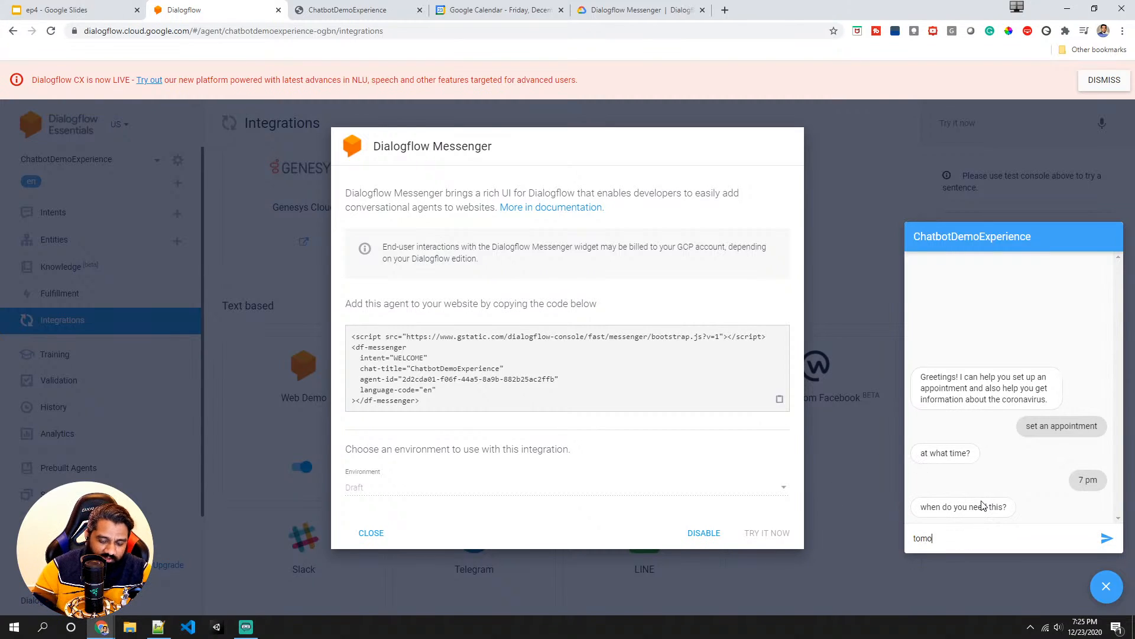
pyautogui.write('rrow')
pyautogui.press('Return')
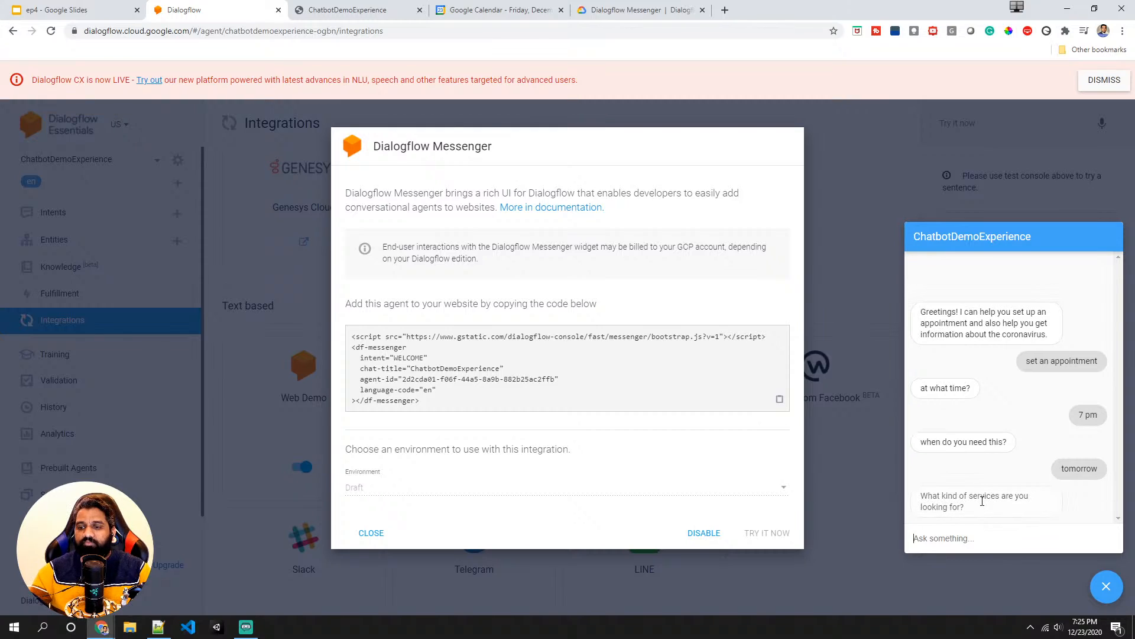
pyautogui.write('dental')
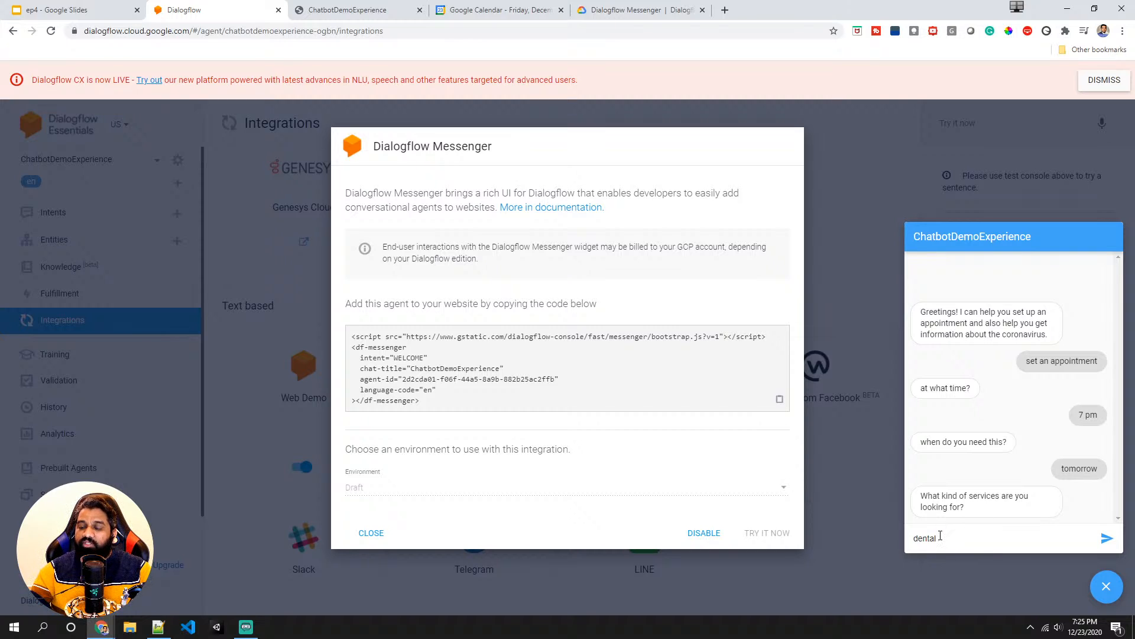
pyautogui.write('service')
pyautogui.press('Return')
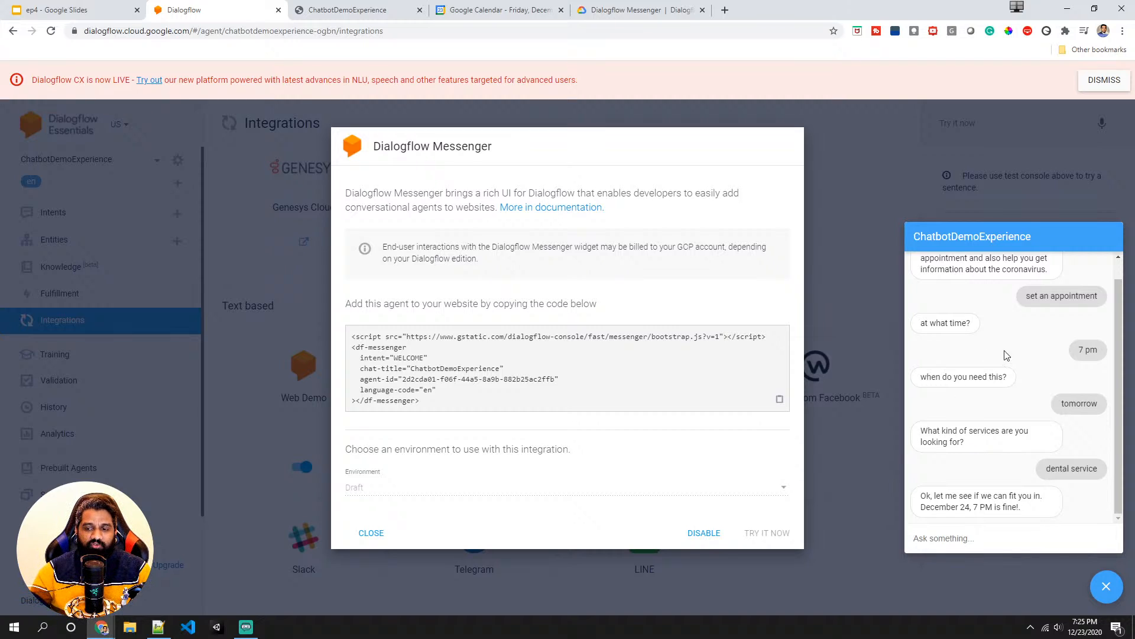
pyautogui.scroll(1, 1008, 379)
pyautogui.scroll(-1, 987, 394)
pyautogui.scroll(1, 984, 396)
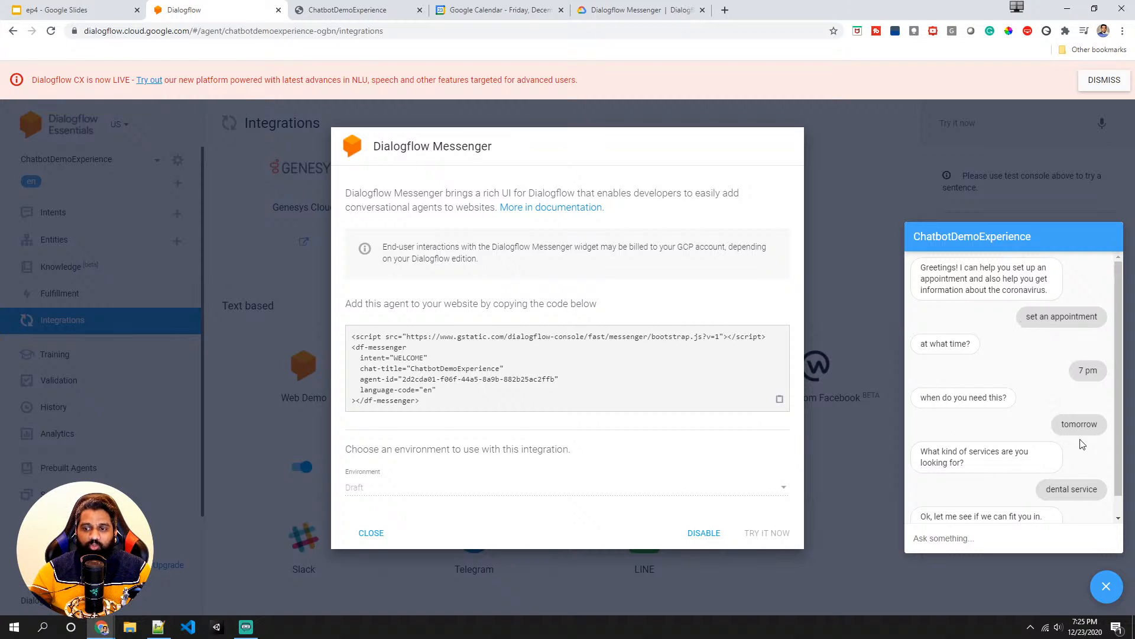
pyautogui.click(1106, 586)
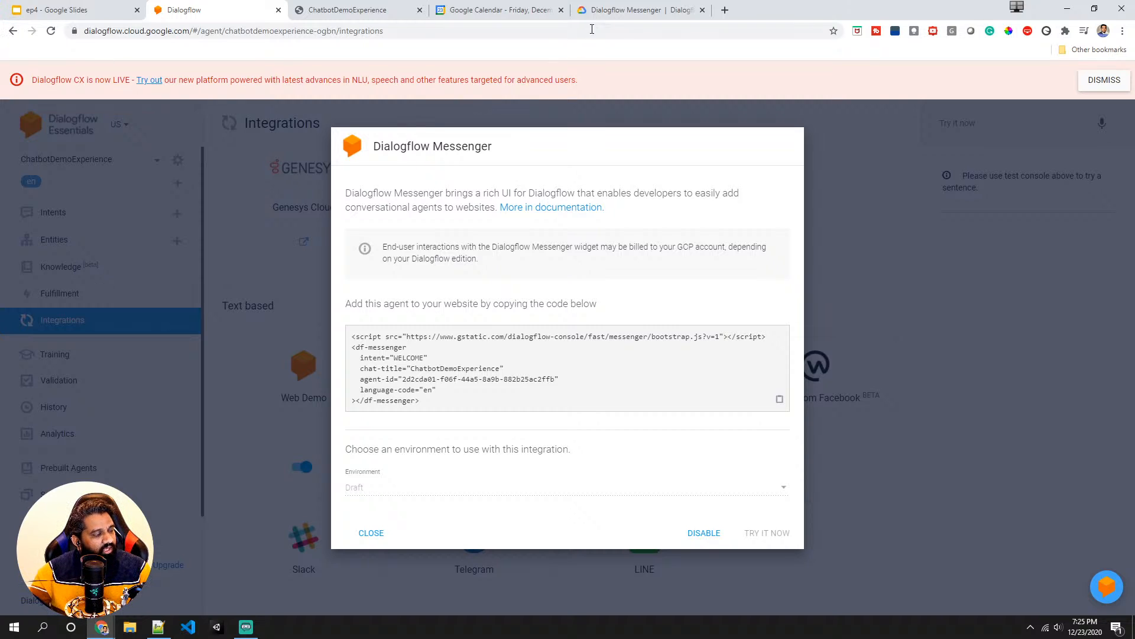
# - Switch to the Dialogflow Messenger documentation and read the description and image response type sections
pyautogui.click(640, 10)
pyautogui.scroll(-7, 401, 287)
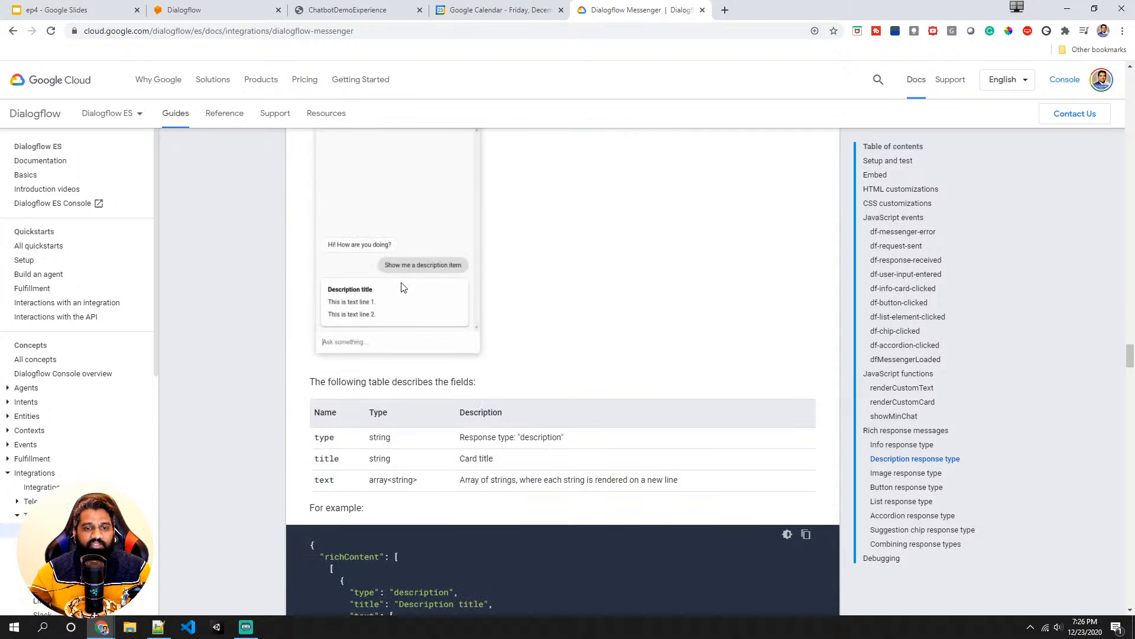
pyautogui.scroll(-6, 402, 287)
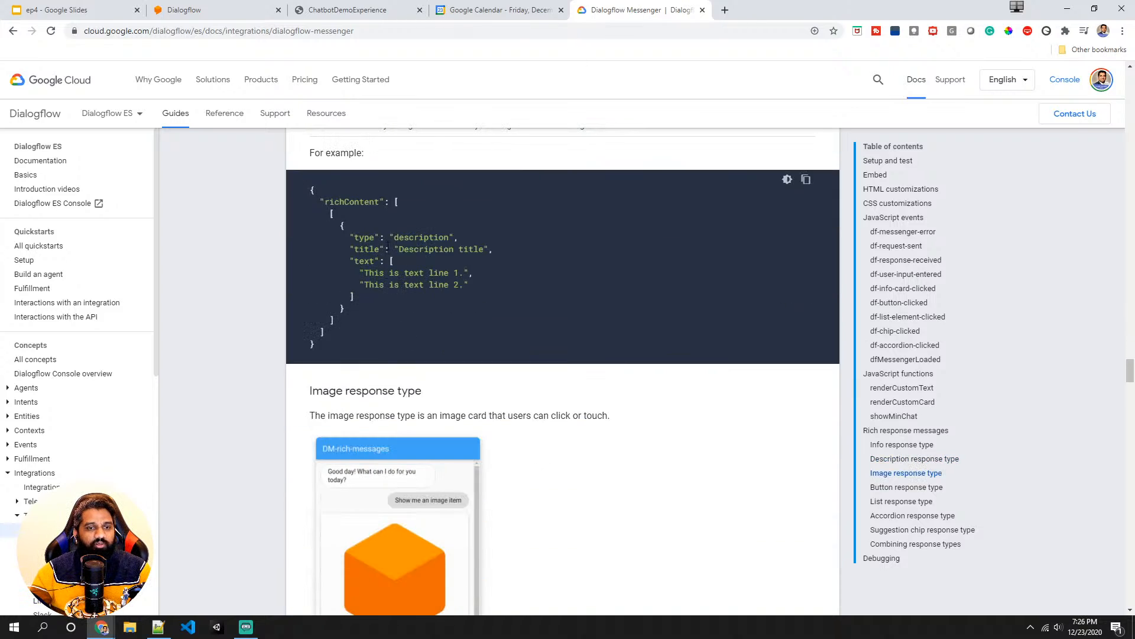
pyautogui.scroll(-5, 378, 268)
pyautogui.scroll(7, 378, 268)
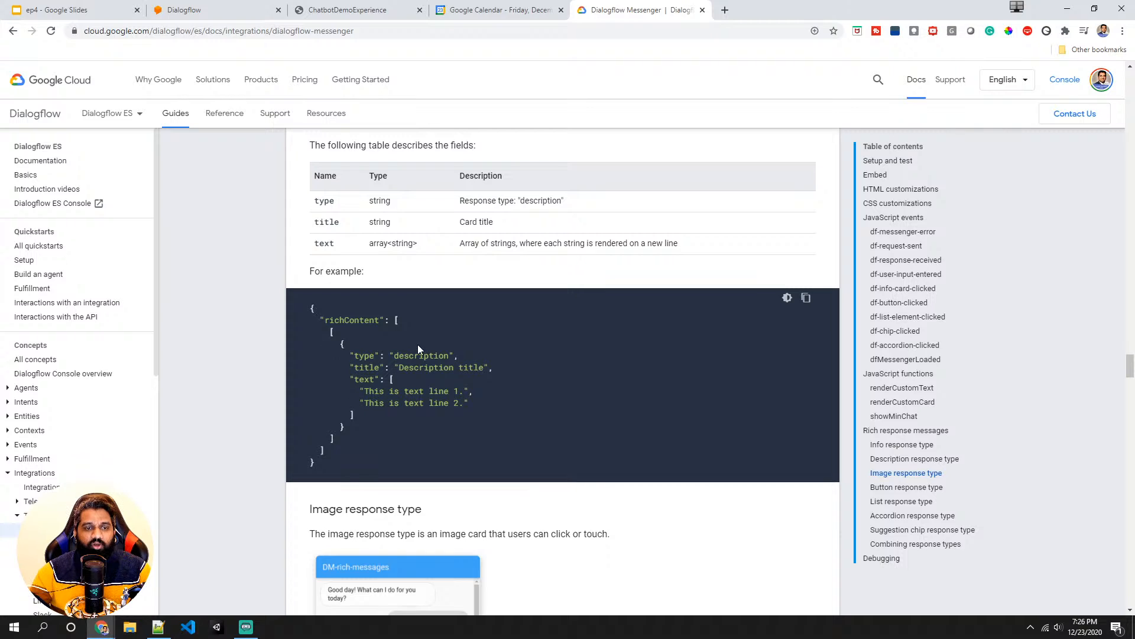
# - Review the description and info response type examples in the Dialogflow Messenger documentation
pyautogui.doubleClick(423, 368)
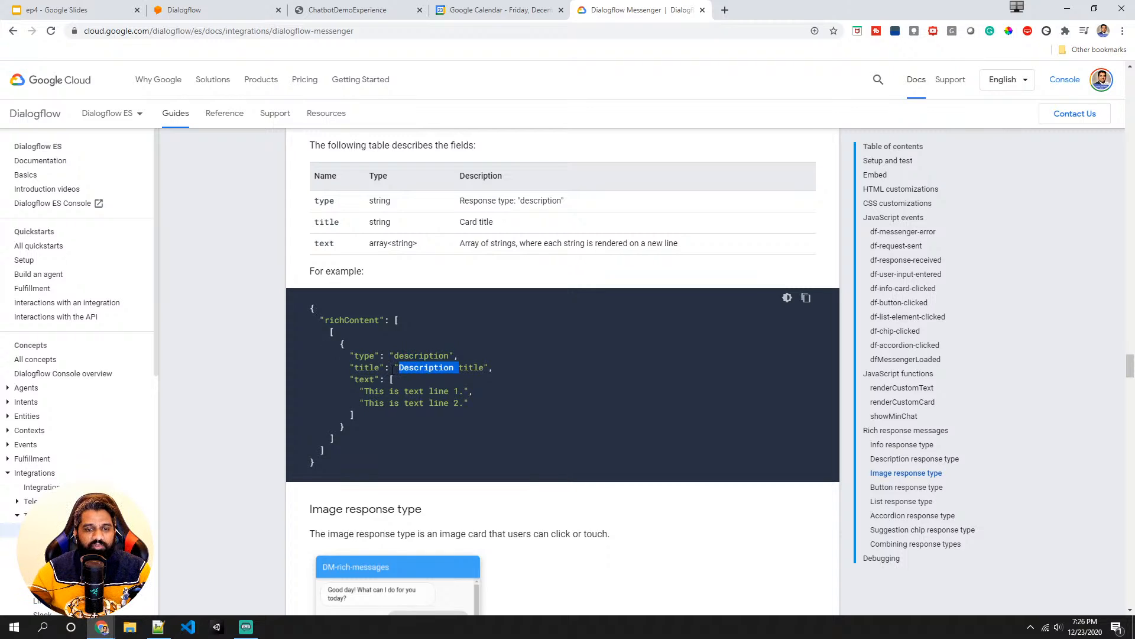
pyautogui.scroll(-5, 395, 370)
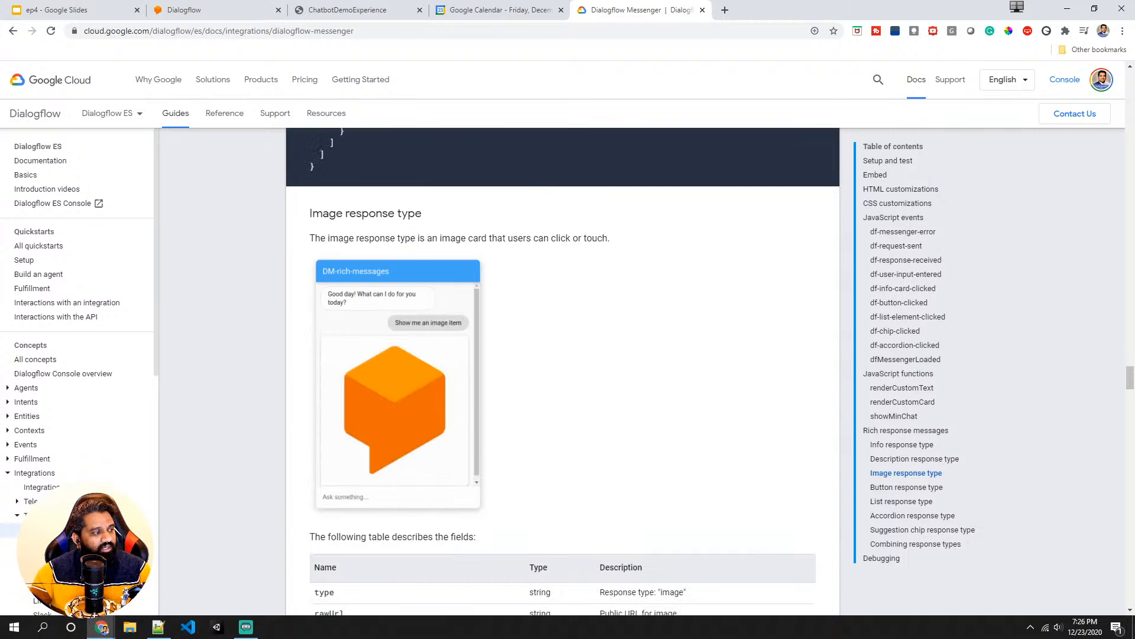
pyautogui.hotkey('alt', 'Tab')
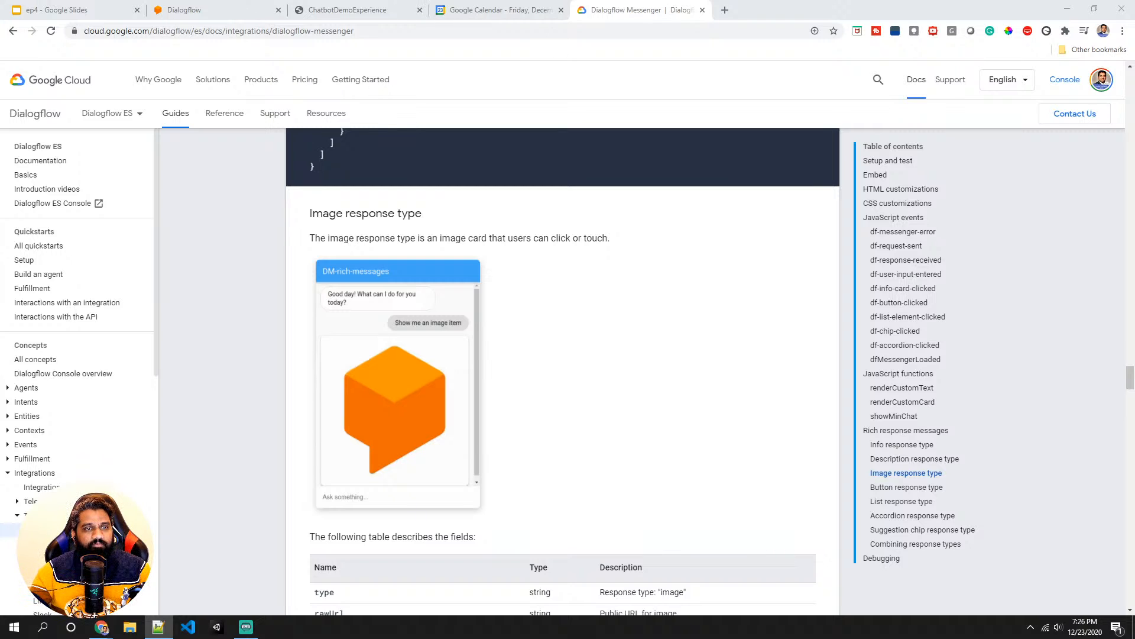
pyautogui.scroll(15, 436, 334)
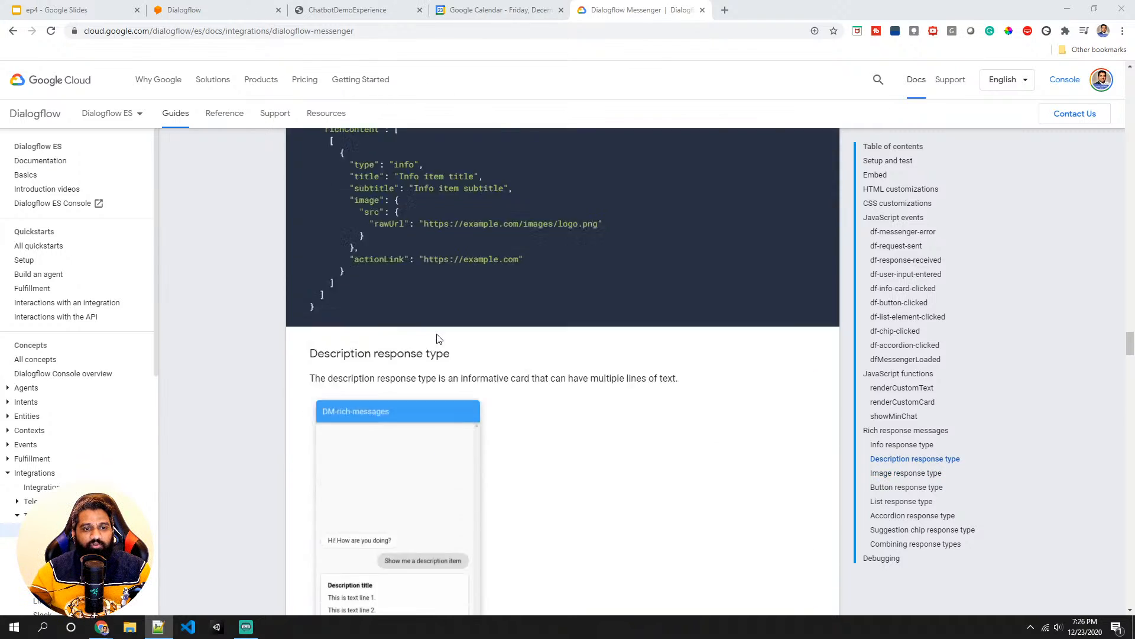
pyautogui.scroll(4, 437, 337)
pyautogui.scroll(-3, 393, 380)
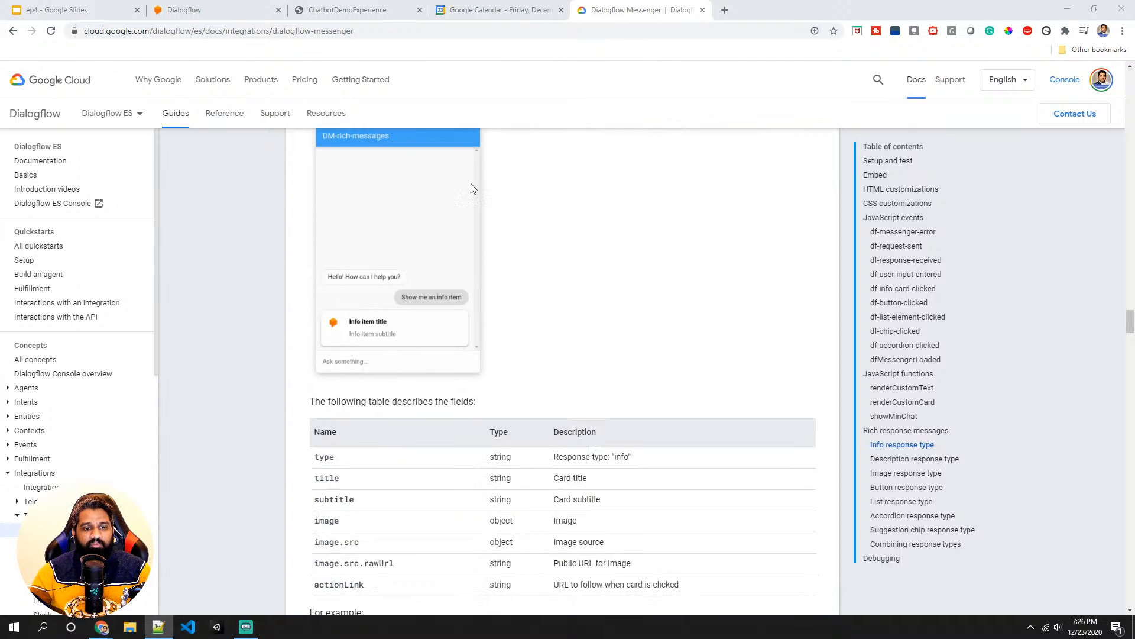
# - Return to the Dialogflow console, close the Messenger integration dialog and open the Default Welcome Intent
pyautogui.click(489, 9)
pyautogui.click(246, 8)
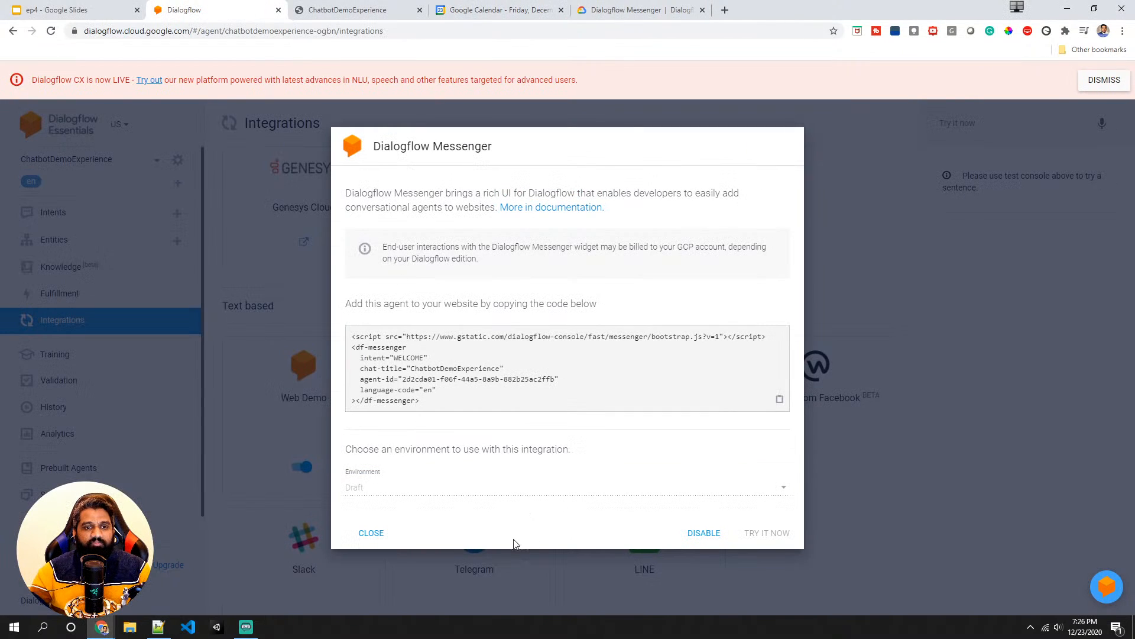
pyautogui.click(378, 534)
pyautogui.click(71, 220)
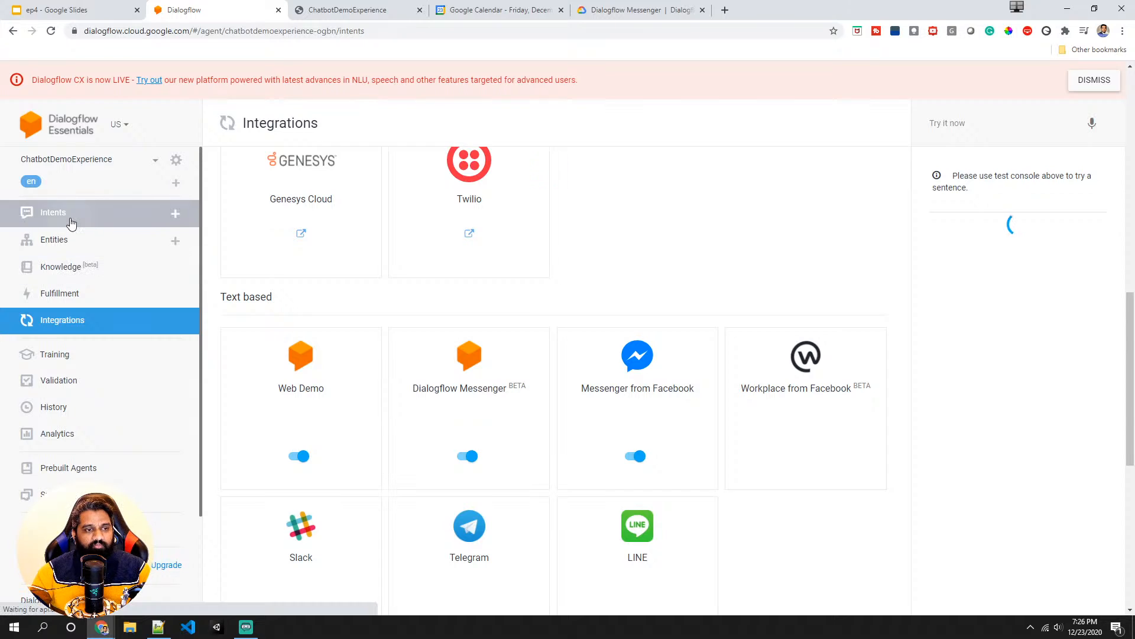
pyautogui.click(293, 231)
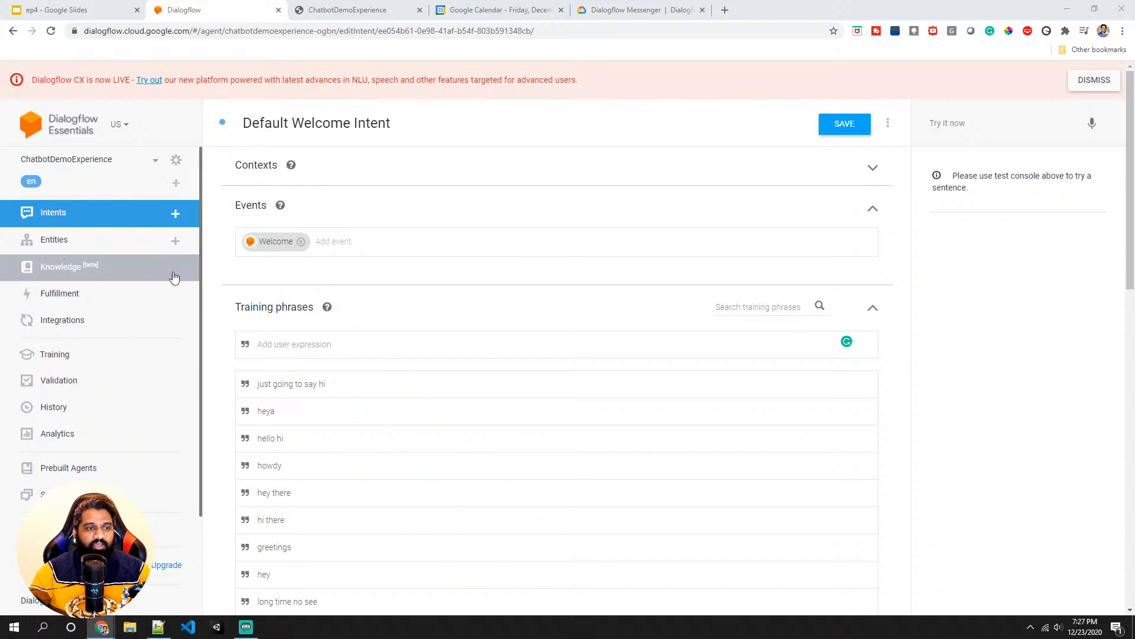
# - Add a second Custom Payload response to the intent and paste the info response type example into it
pyautogui.scroll(-15, 324, 233)
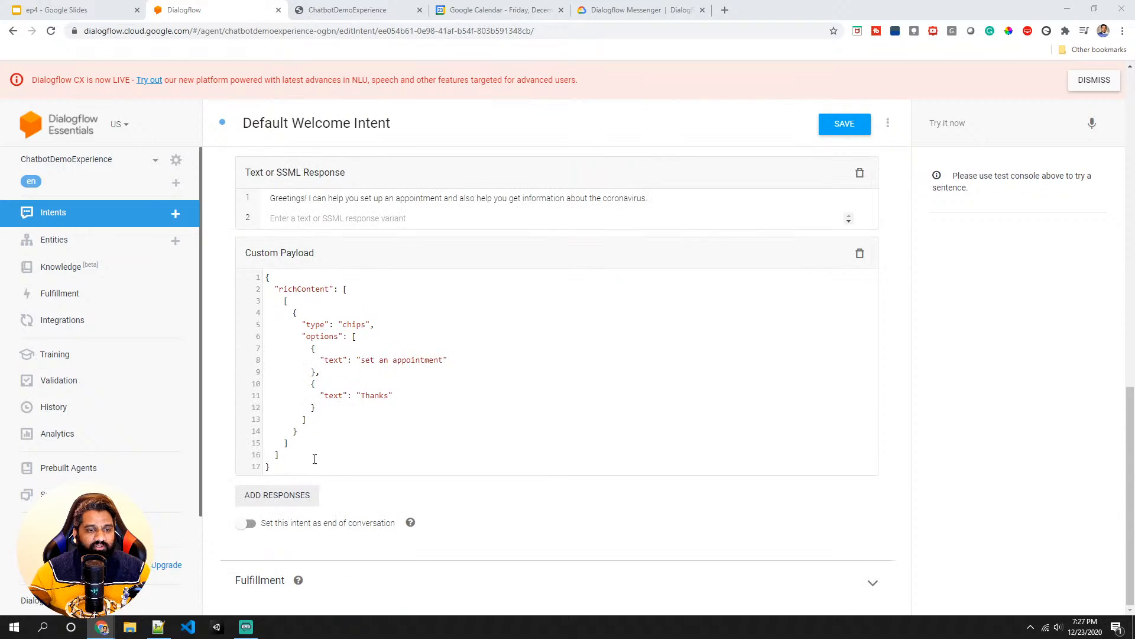
pyautogui.moveTo(287, 471); pyautogui.dragTo(264, 273)
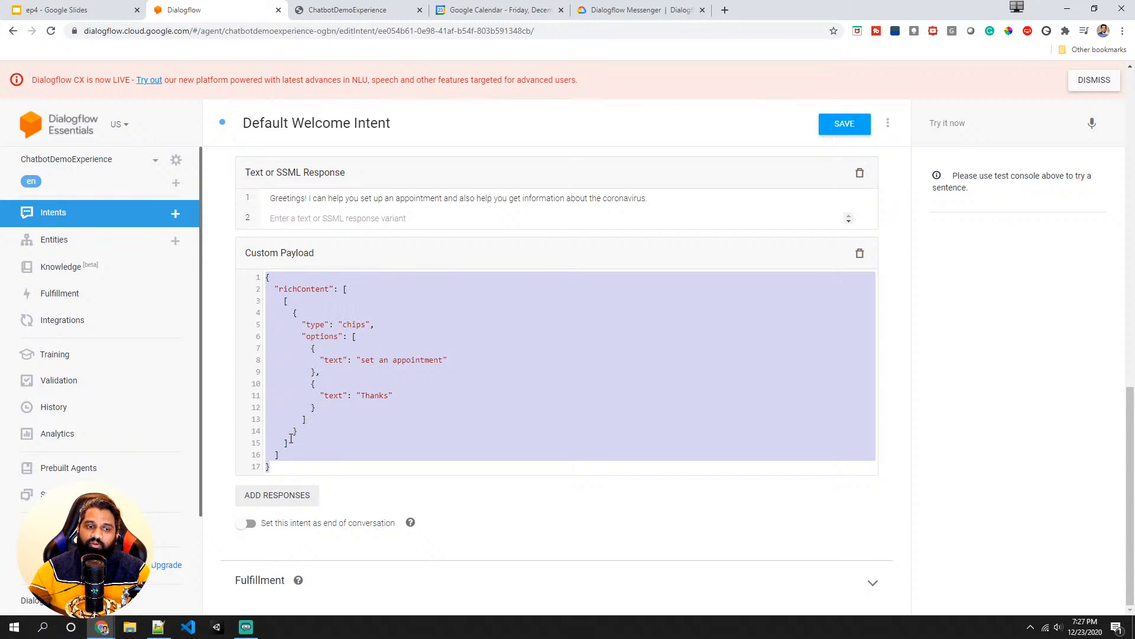
pyautogui.click(273, 498)
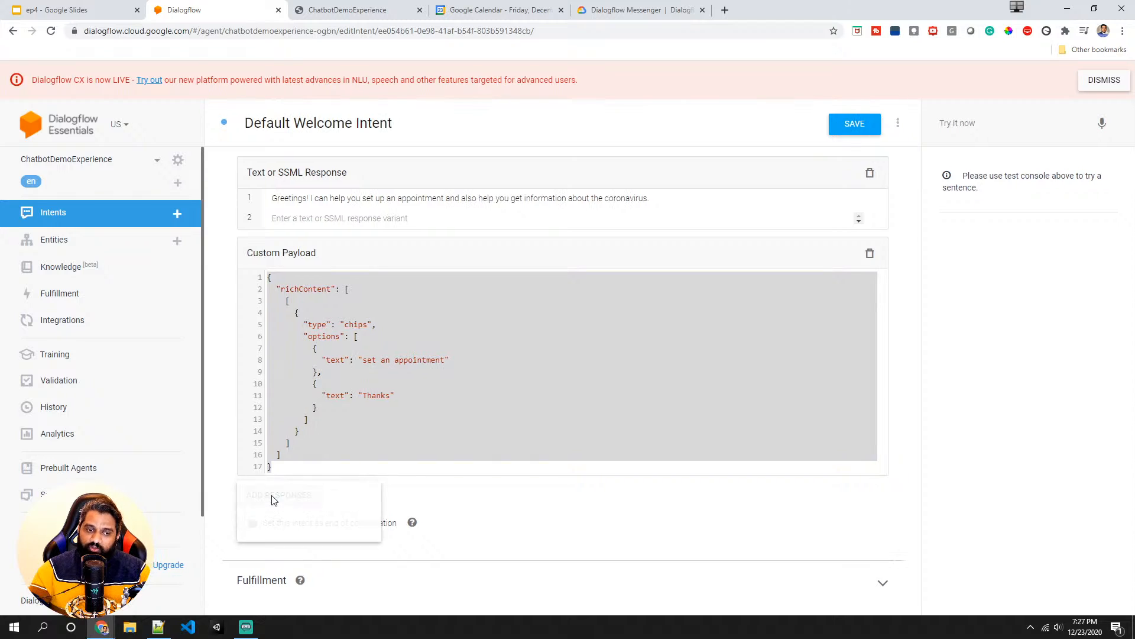
pyautogui.click(264, 529)
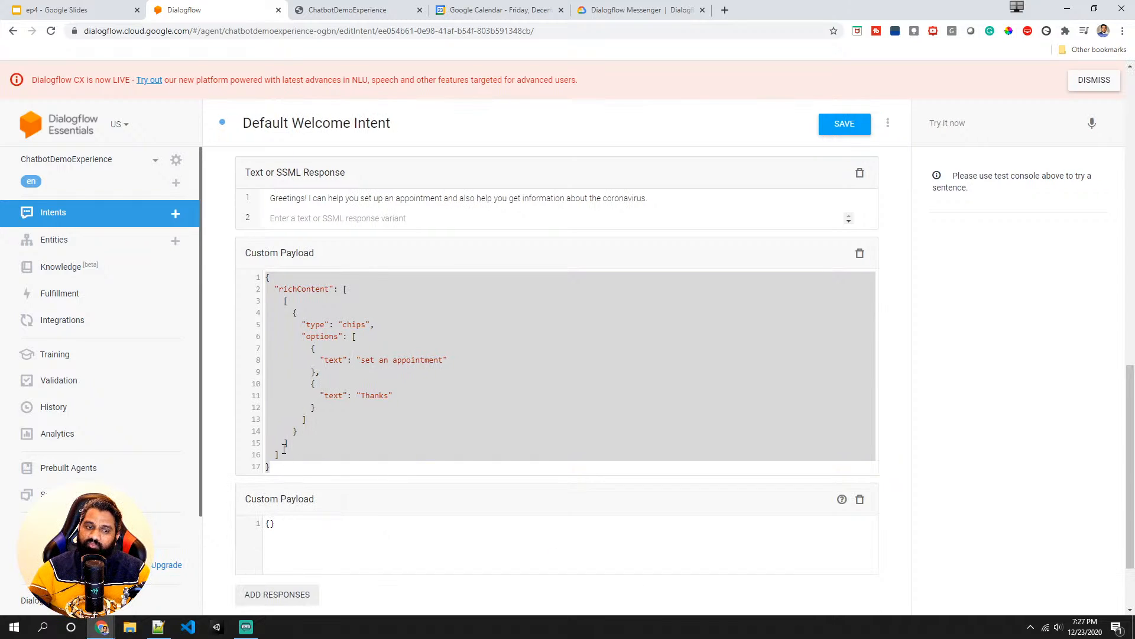
pyautogui.moveTo(284, 523); pyautogui.dragTo(267, 522)
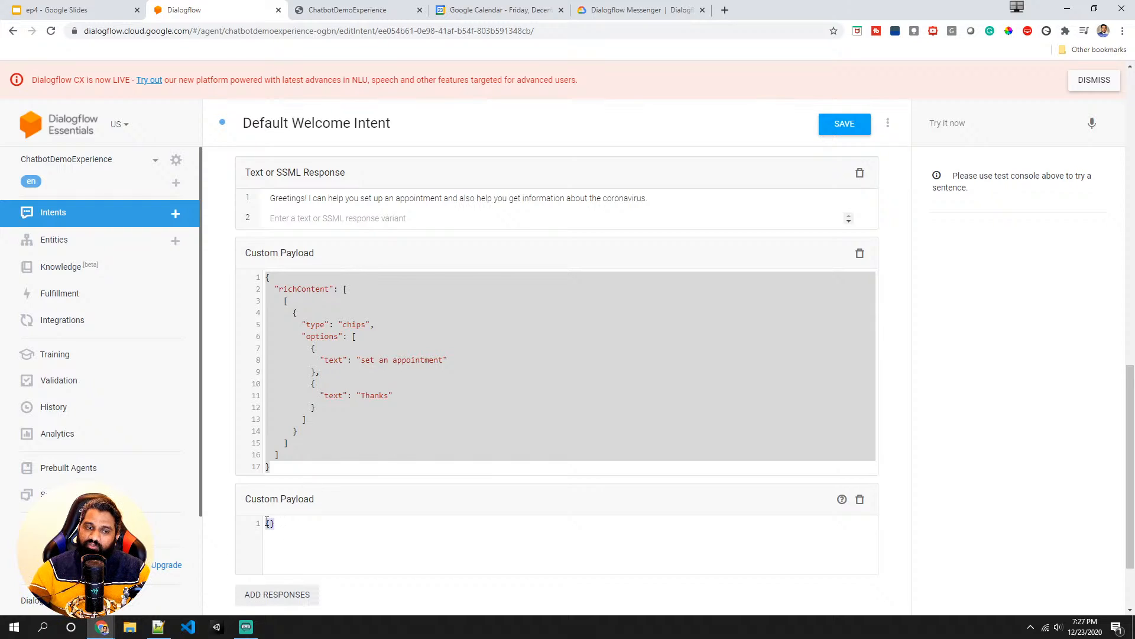
pyautogui.write('{   "richContent": [     [       {         "type": "info",         "title": "Info item title",         "subtitle": "Info item subtitle",         "image": {           "src": {             "rawUrl": "https://example.com/images/logo.png"           }         },         "actionLink": "https://example.com"       }     ]   ] }')
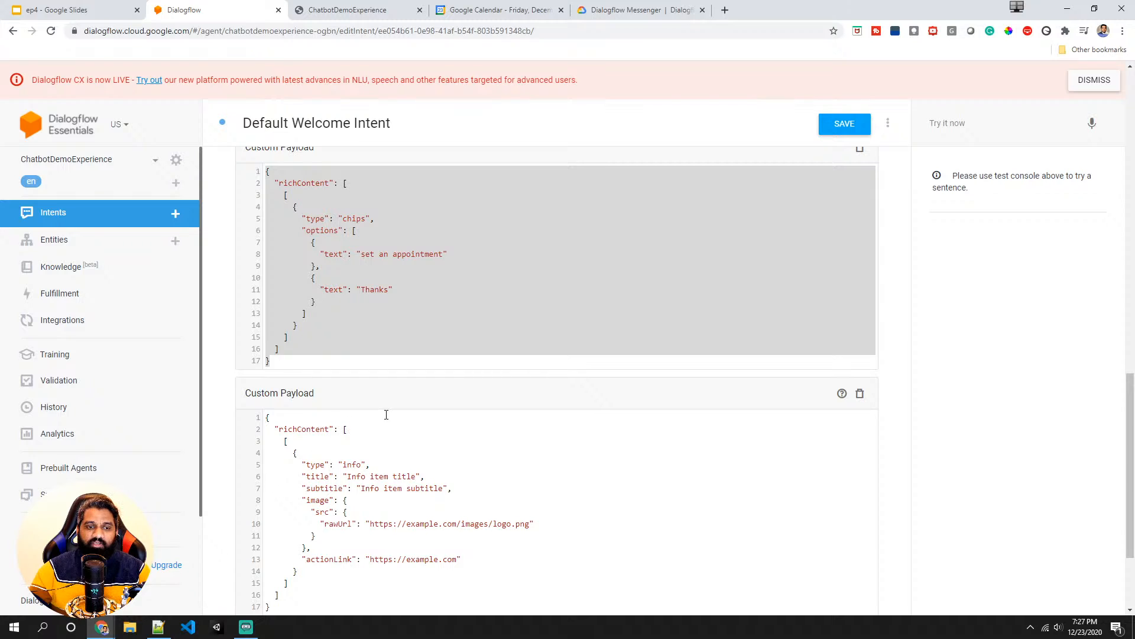
# - Set the info card's title to "Tech With Sach" and its subtitle to "Youtube Channel"
pyautogui.scroll(-2, 386, 414)
pyautogui.doubleClick(352, 347)
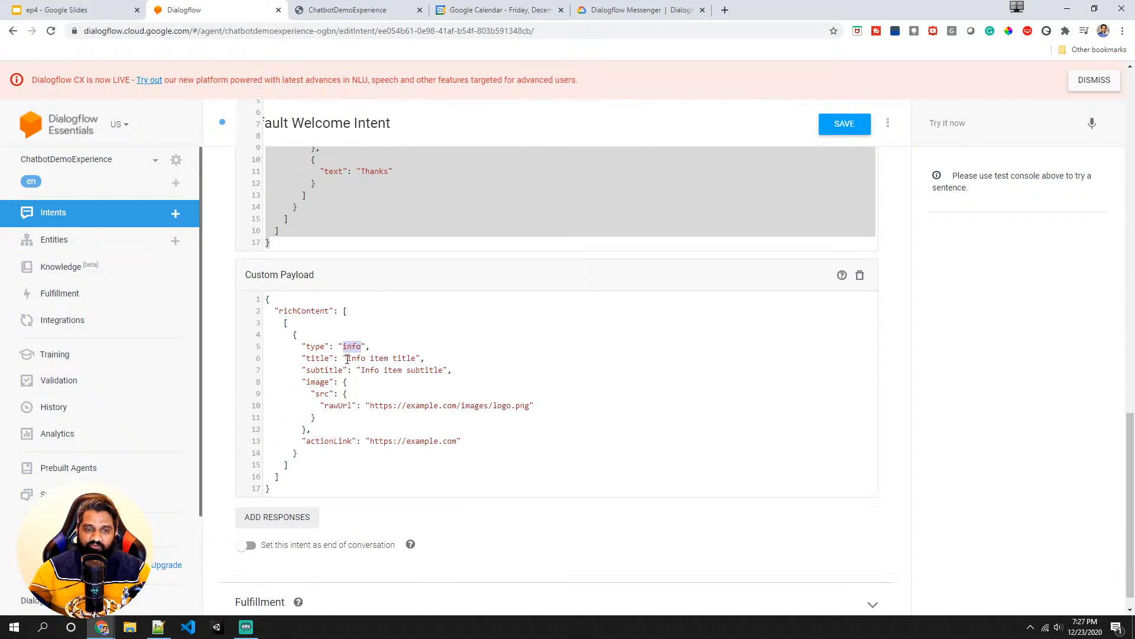
pyautogui.moveTo(347, 358); pyautogui.dragTo(422, 359)
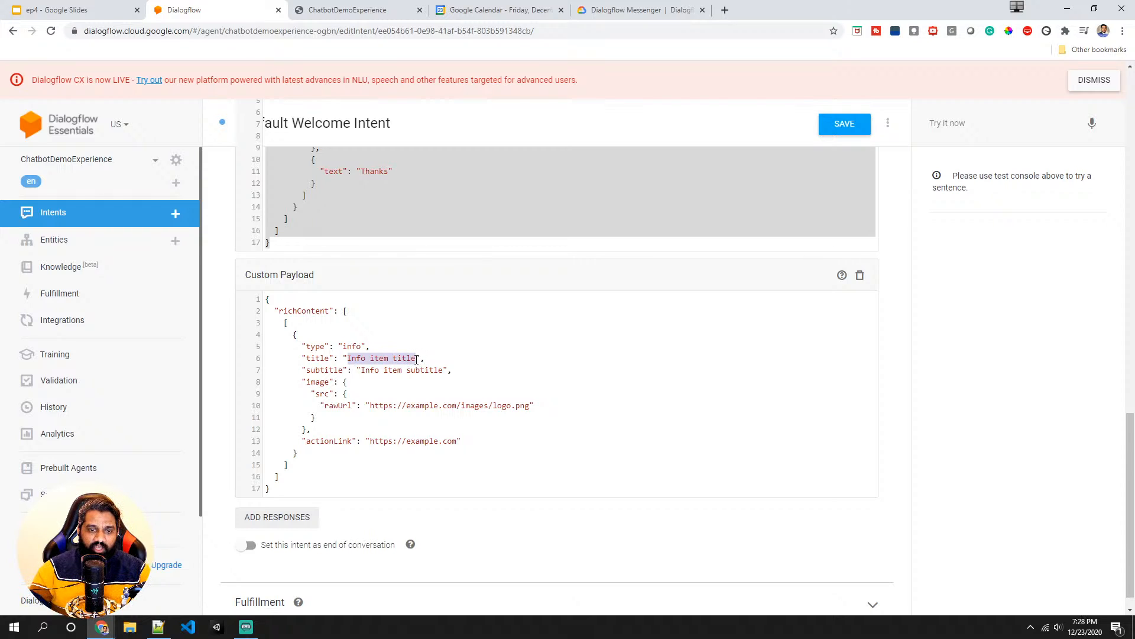
pyautogui.write('Tech wi')
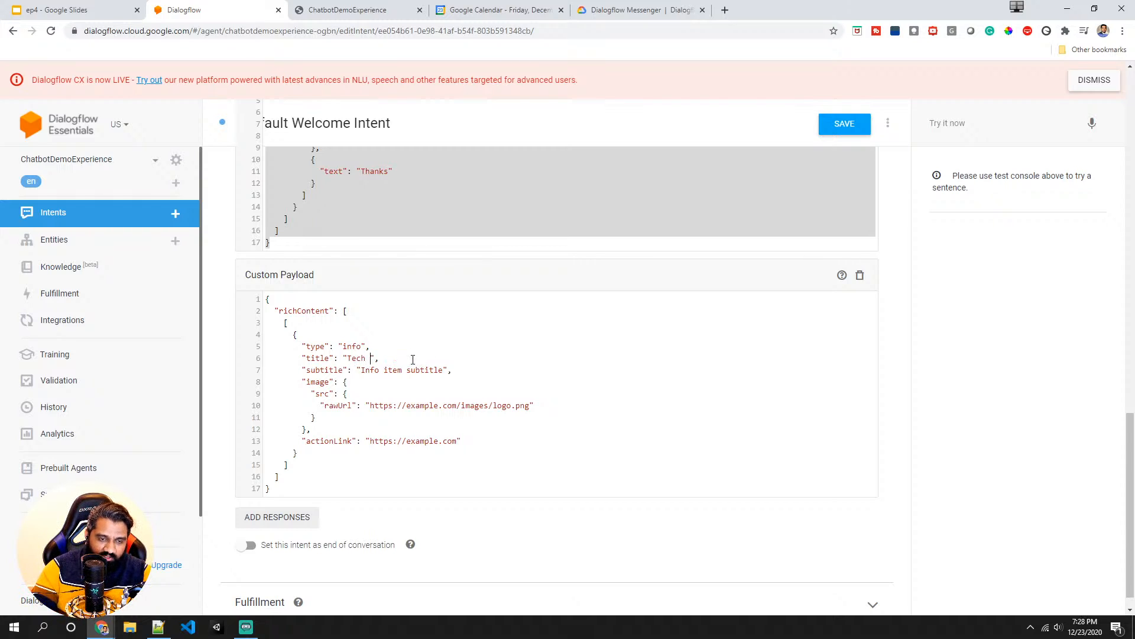
pyautogui.press('BackSpace')
pyautogui.press('BackSpace')
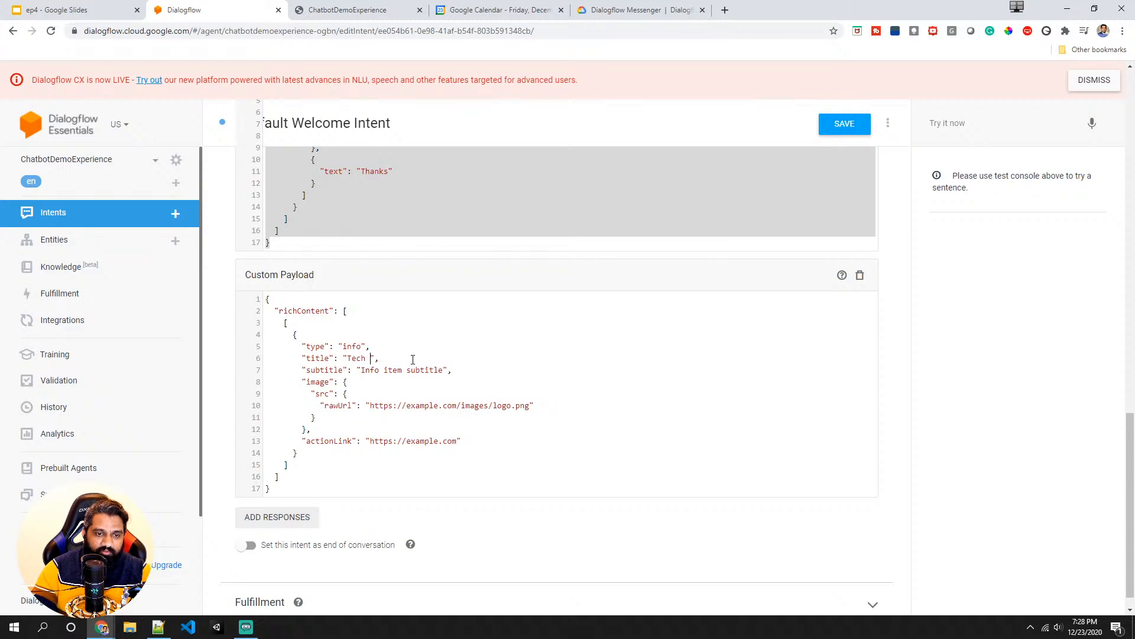
pyautogui.write('With Sach')
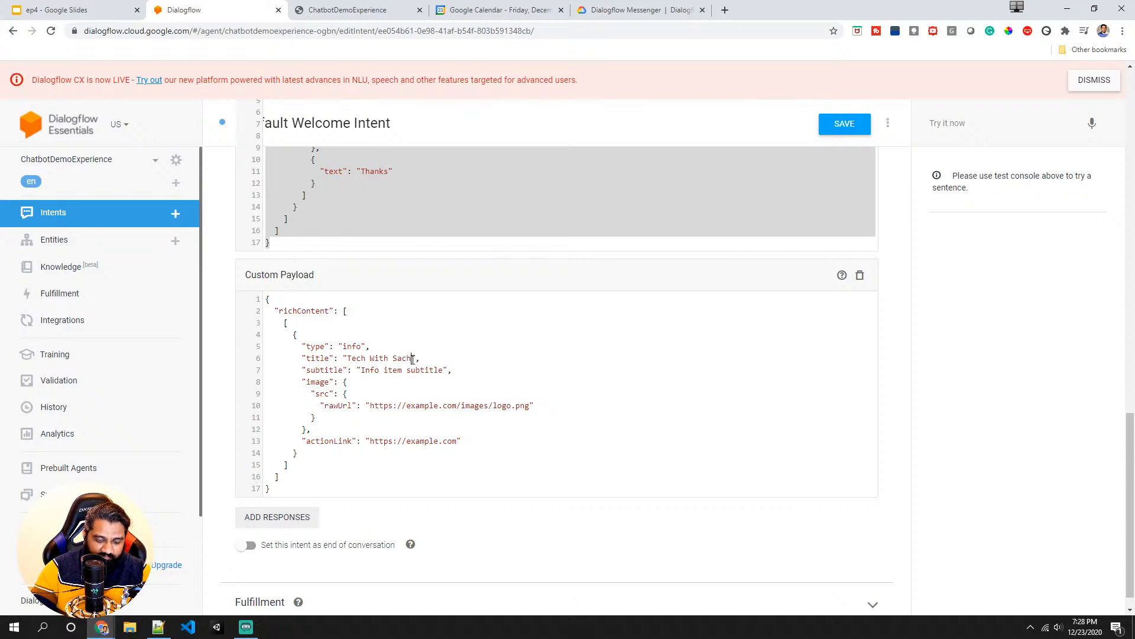
pyautogui.moveTo(444, 371); pyautogui.dragTo(363, 372)
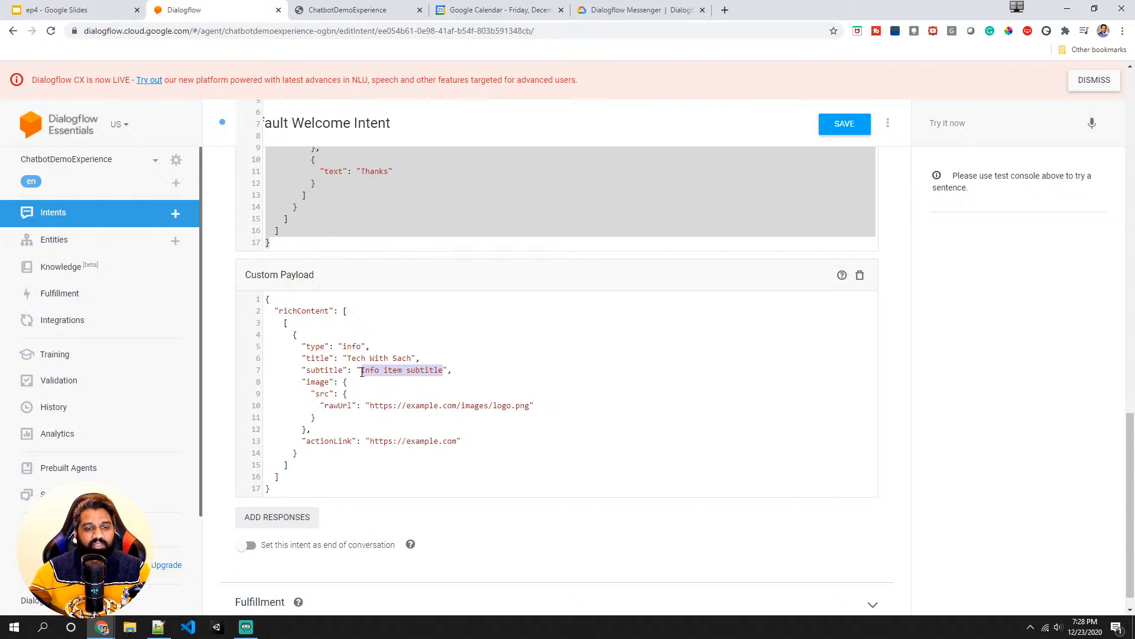
pyautogui.write('Youtube Cha')
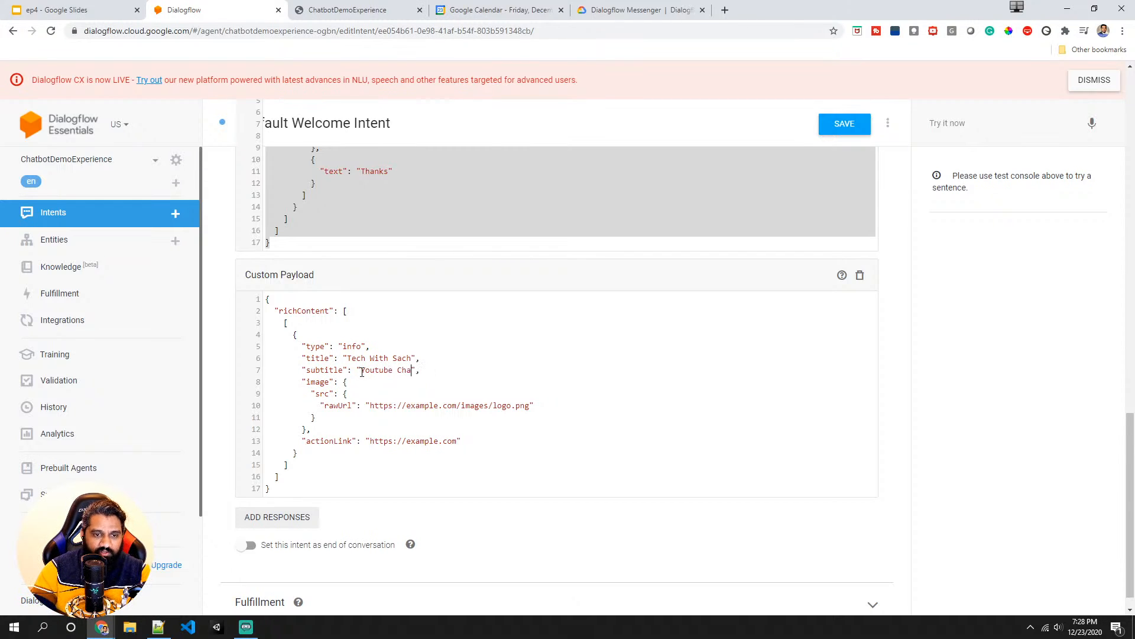
pyautogui.write('nnel')
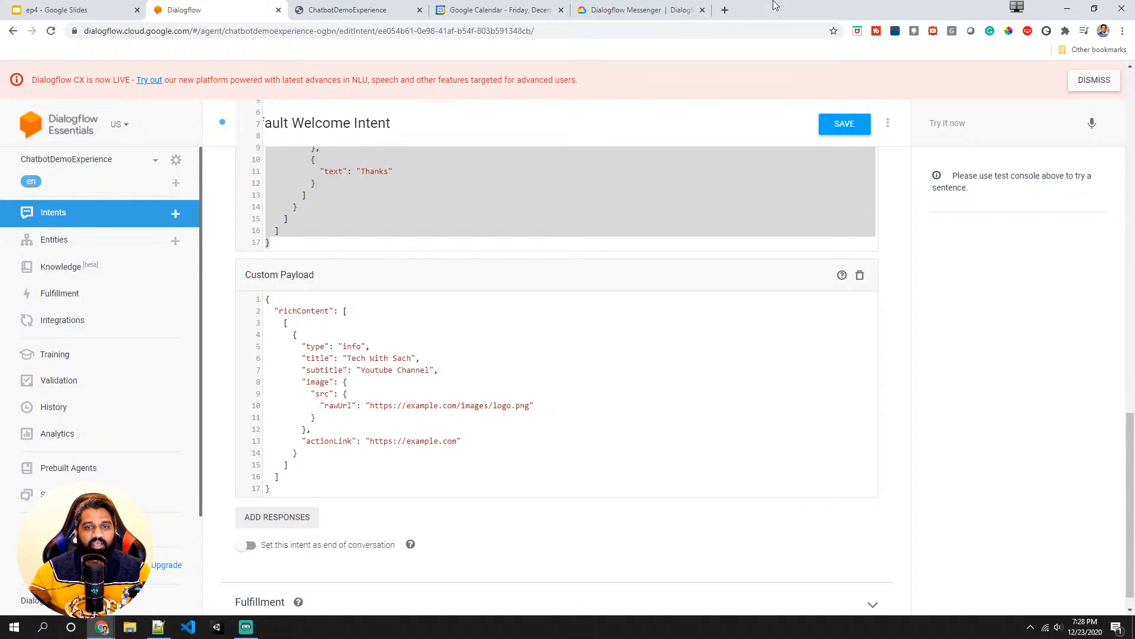
# - Copy the logo image address from techwithsach.com in a new tab and paste it as the card's rawUrl
pyautogui.click(724, 10)
pyautogui.write('techwithsach.com')
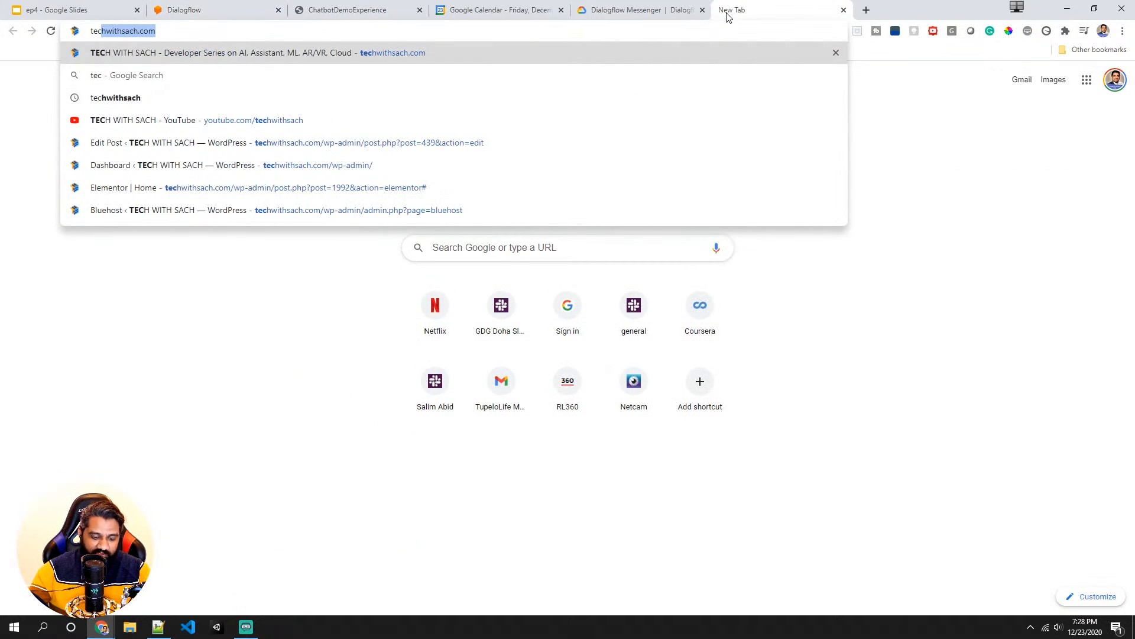
pyautogui.press('Return')
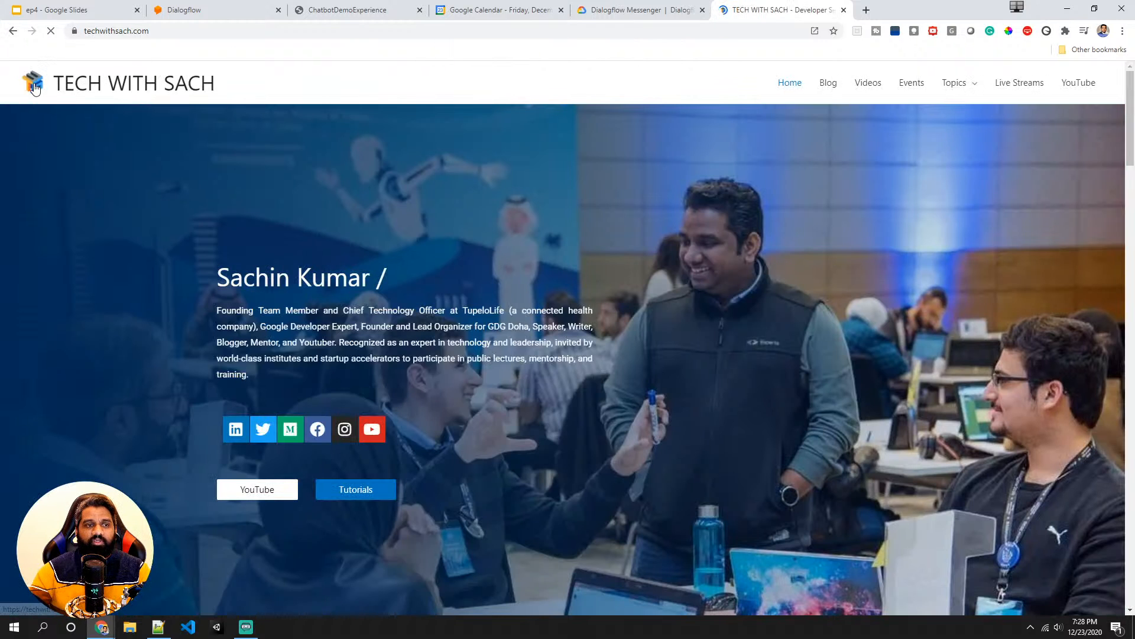
pyautogui.rightClick(33, 84)
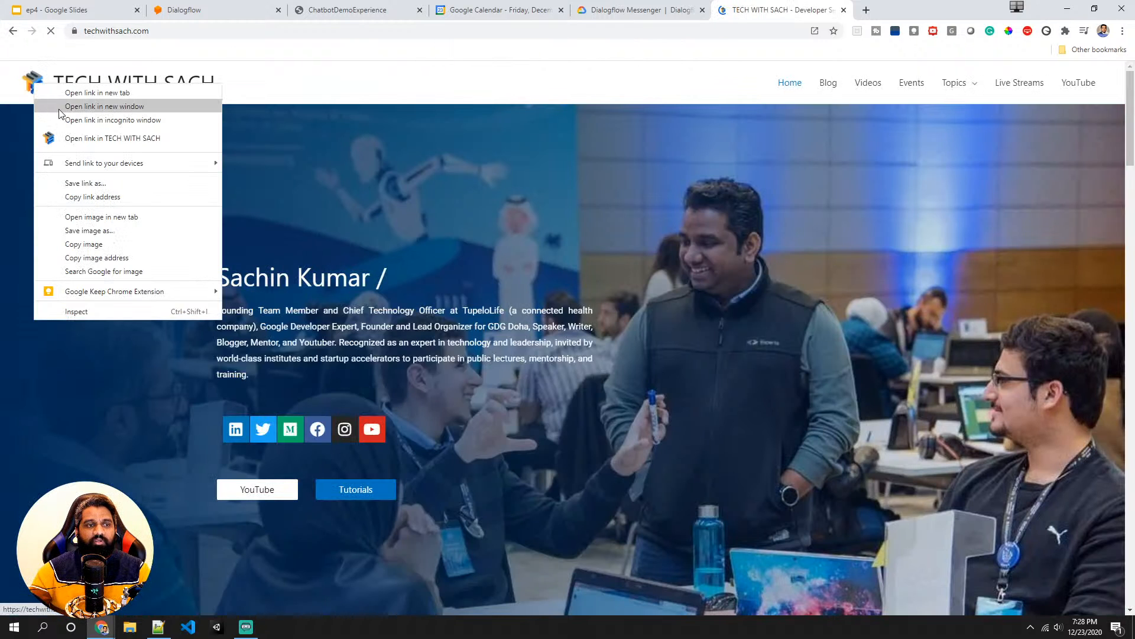
pyautogui.click(101, 256)
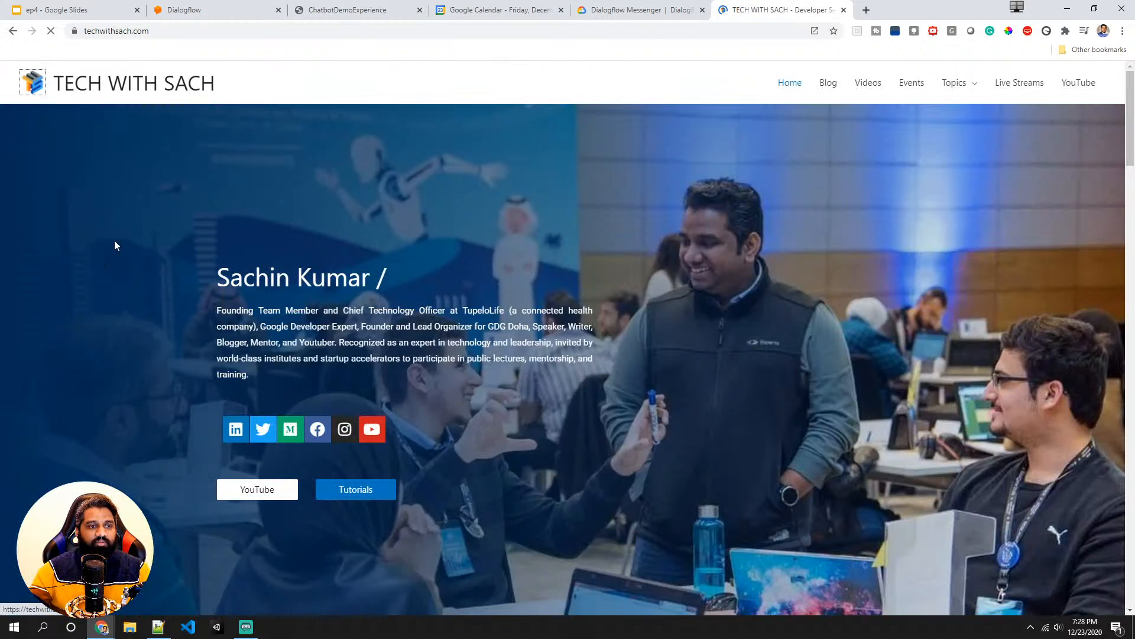
pyautogui.click(640, 5)
pyautogui.click(226, 8)
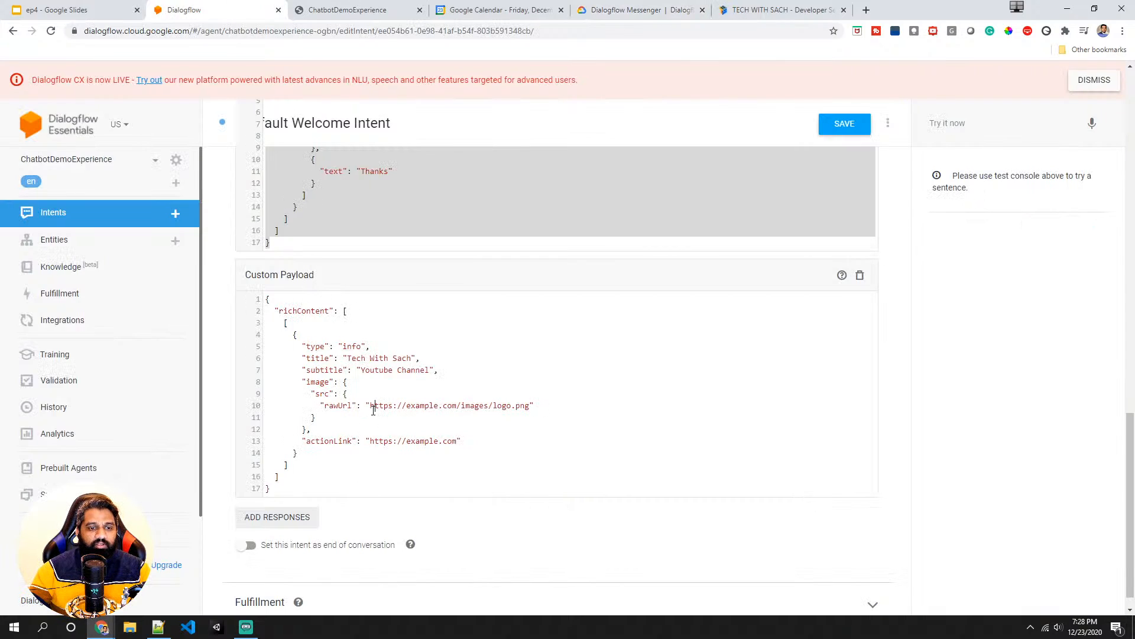
pyautogui.moveTo(371, 406); pyautogui.dragTo(529, 404)
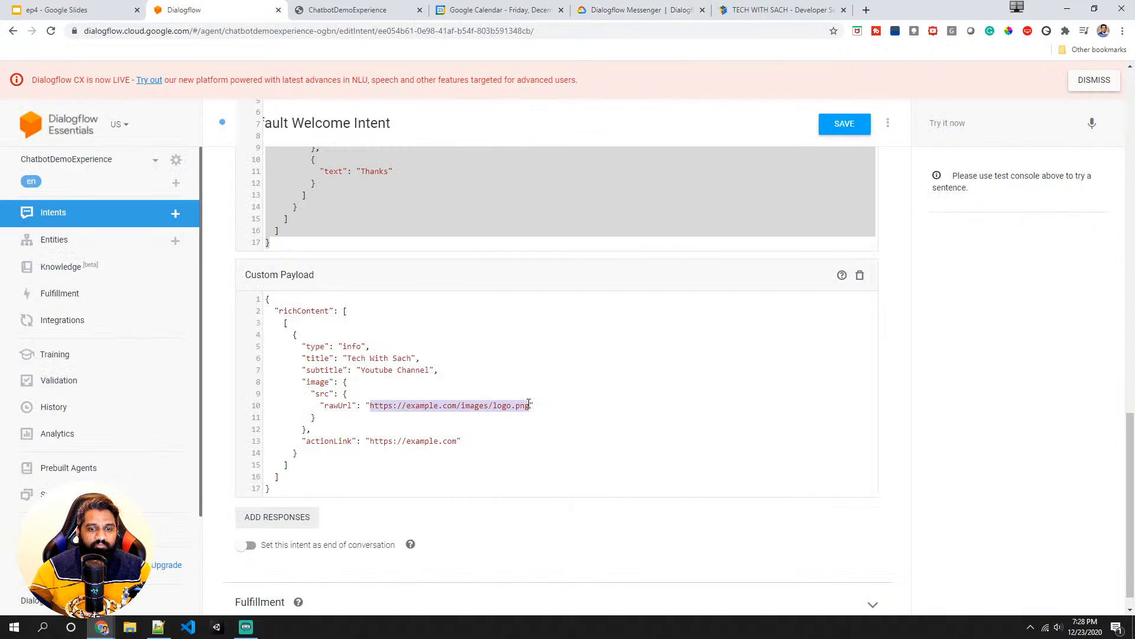
pyautogui.hotkey('ctrl', 'v')
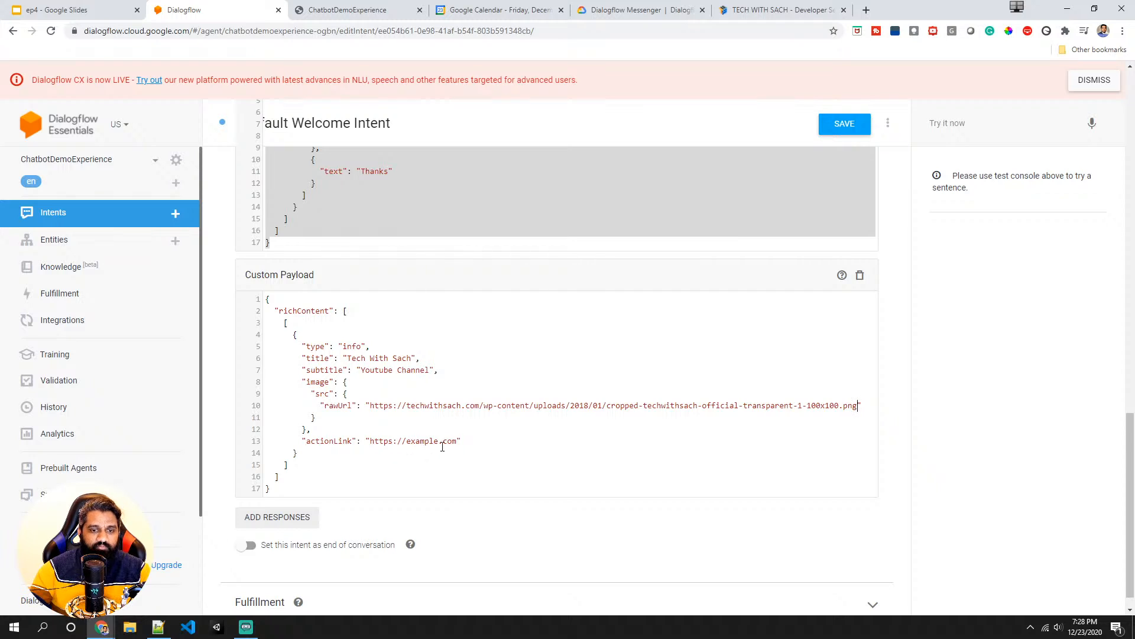
pyautogui.moveTo(457, 441); pyautogui.dragTo(372, 443)
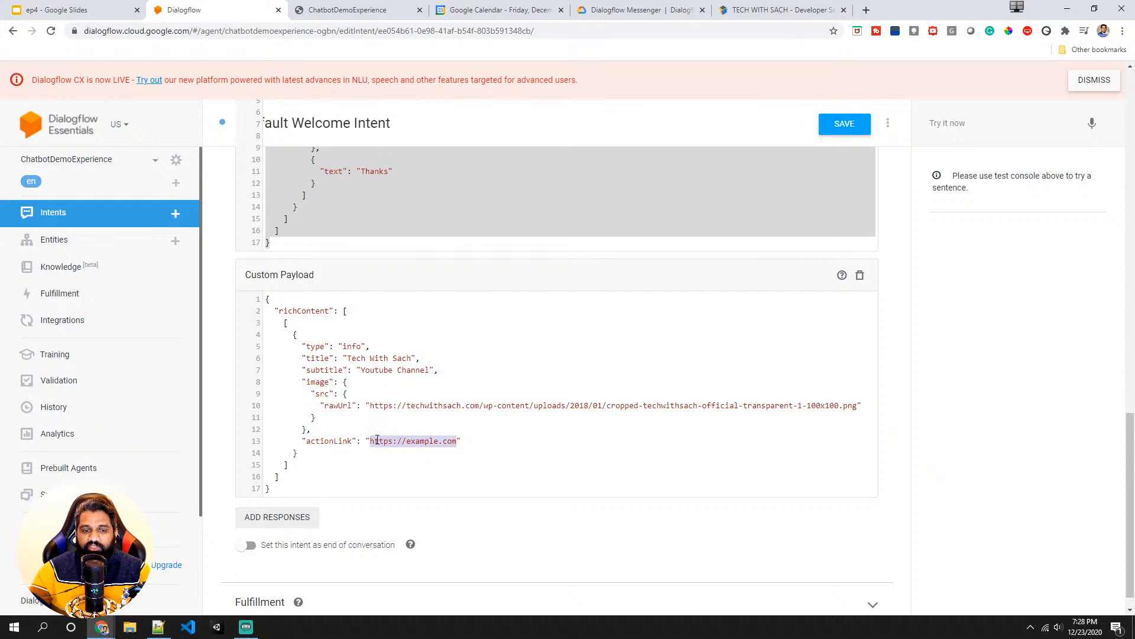
pyautogui.click(866, 10)
pyautogui.write('y')
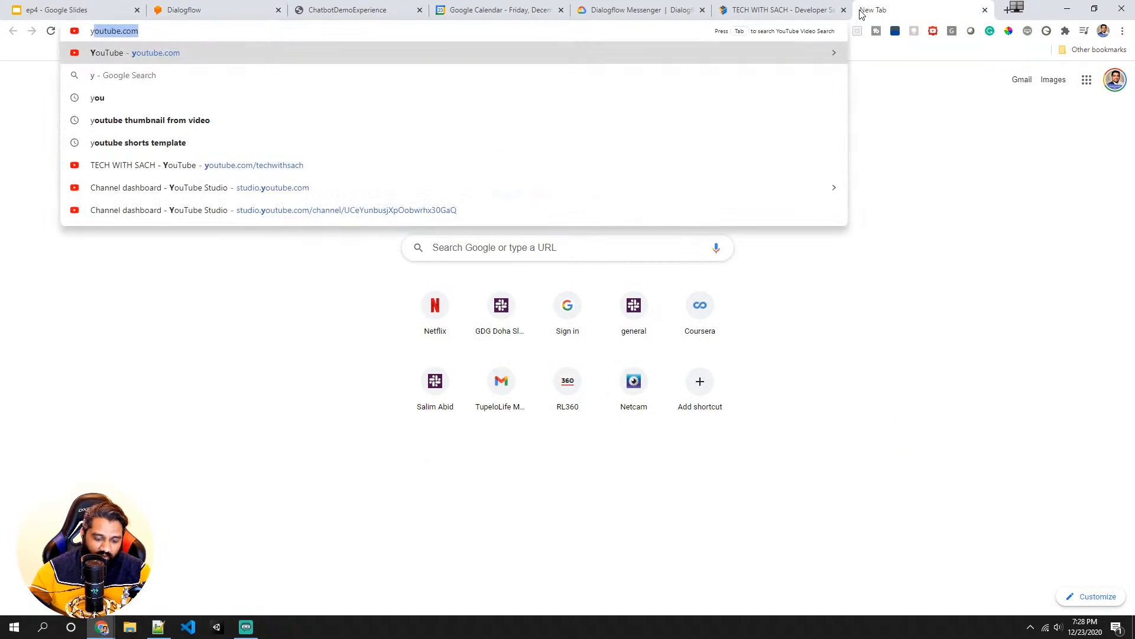
pyautogui.write('out')
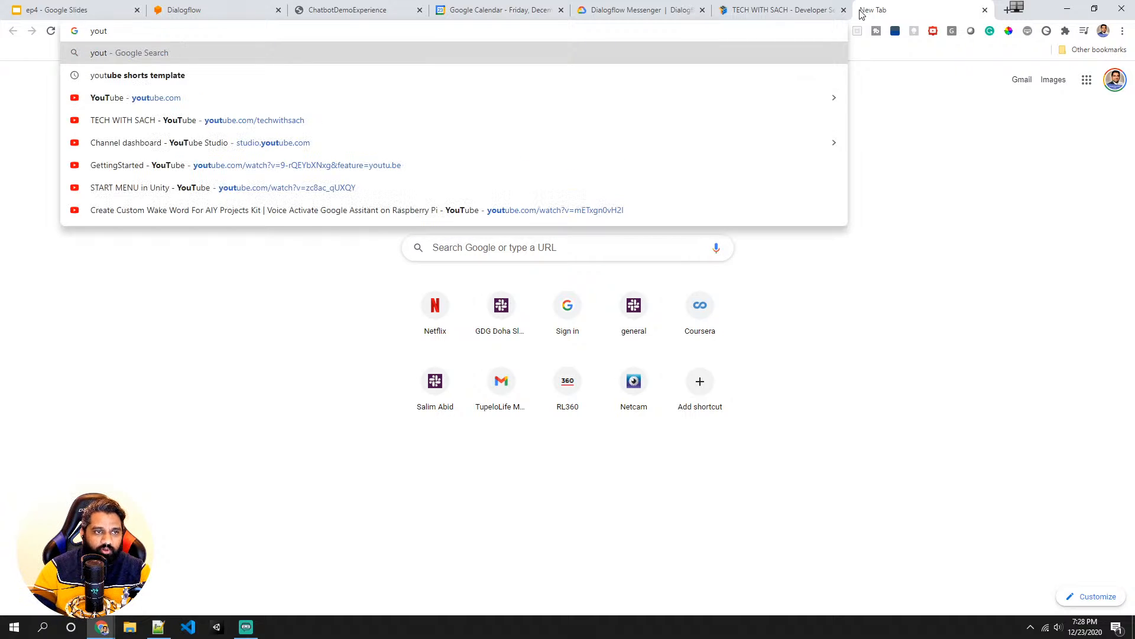
pyautogui.write('ube.com')
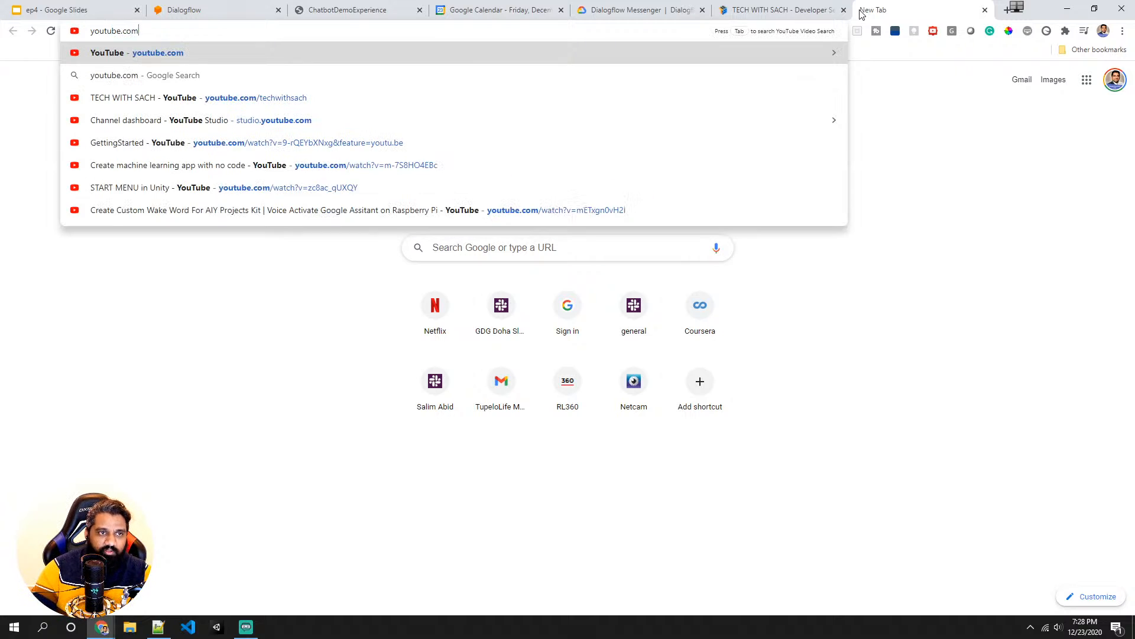
pyautogui.press('Down')
pyautogui.press('Down')
pyautogui.hotkey('ctrl', 'a')
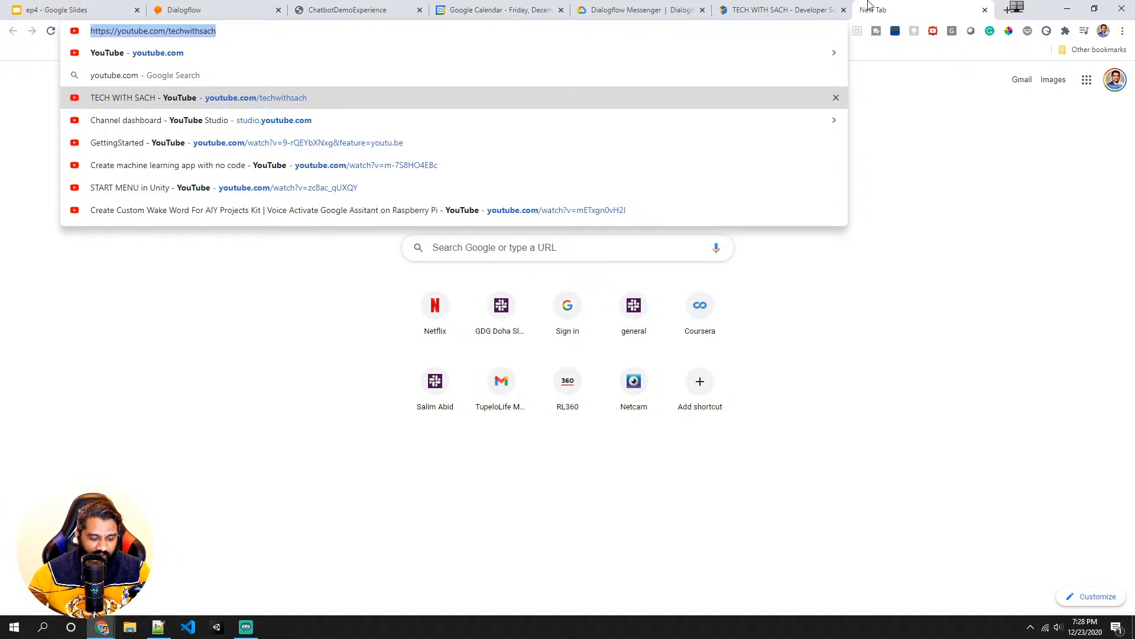
pyautogui.click(749, 8)
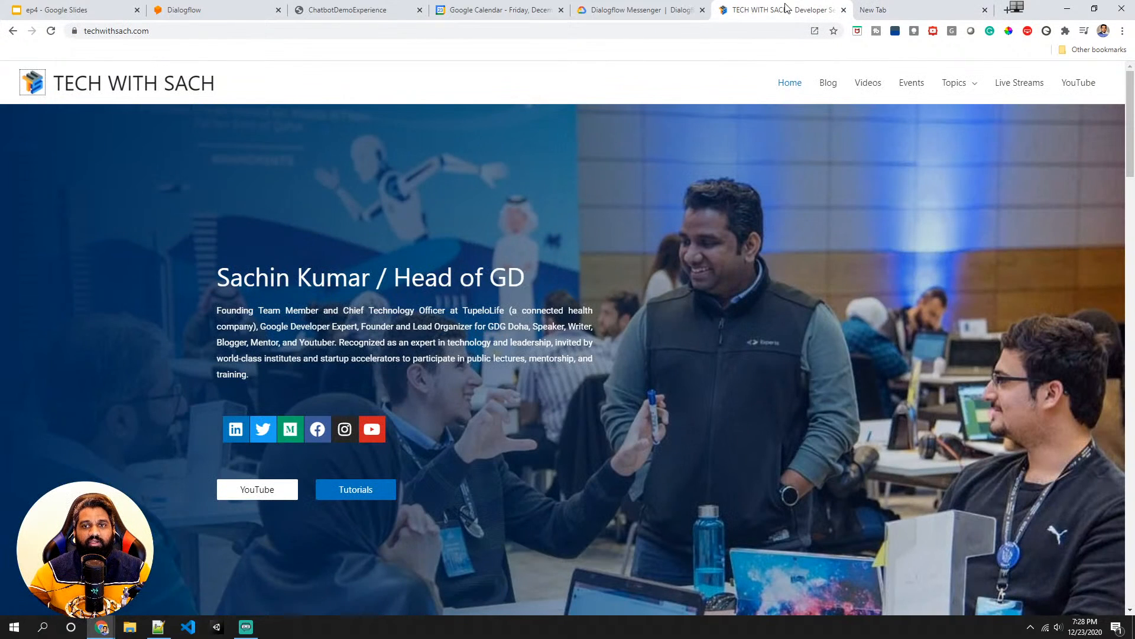
pyautogui.click(208, 6)
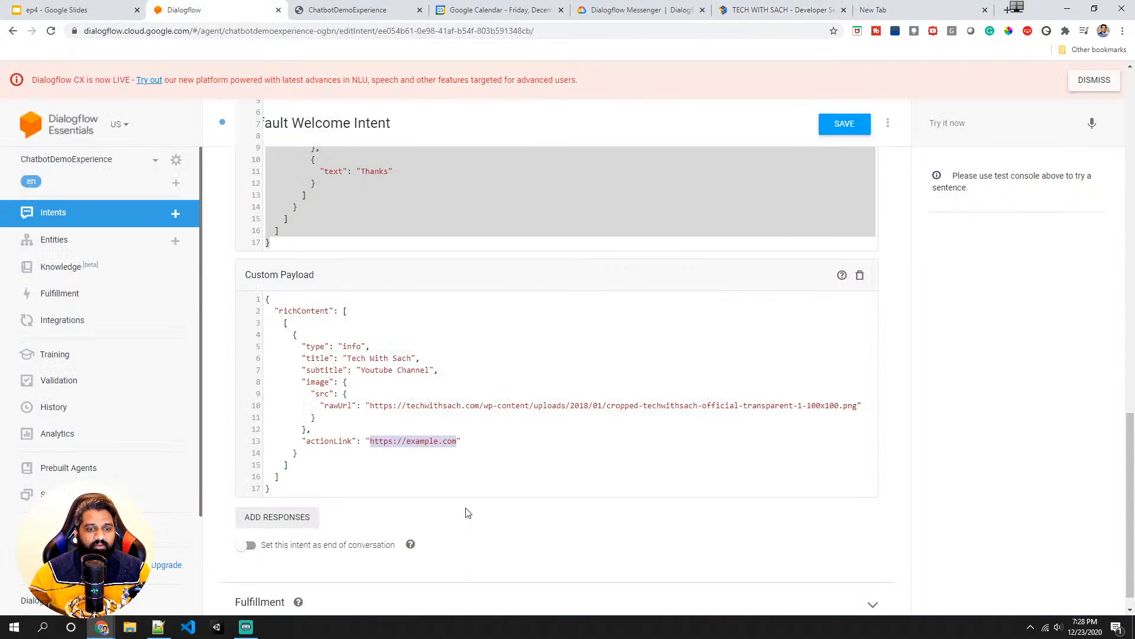
pyautogui.hotkey('ctrl', 'v')
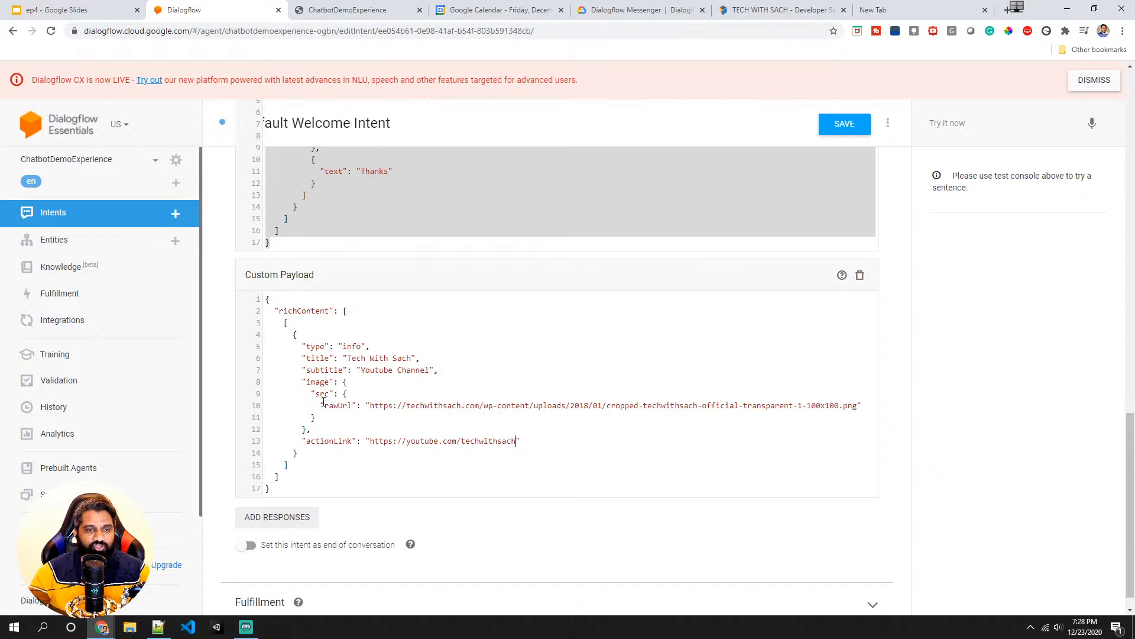
# - Move the info card payload above the chips payload and save the Default Welcome Intent
pyautogui.scroll(4, 323, 404)
pyautogui.scroll(-1, 315, 449)
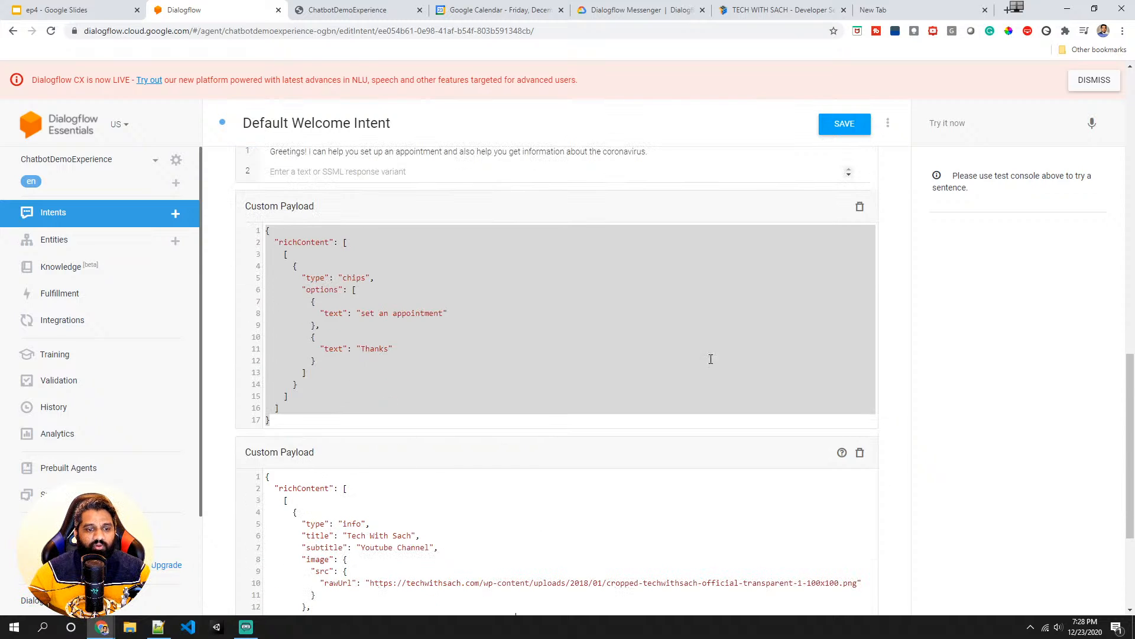
pyautogui.moveTo(302, 455)
pyautogui.mouseDown()
pyautogui.moveTo(362, 327)
pyautogui.moveTo(379, 254)
pyautogui.moveTo(301, 225)
pyautogui.moveTo(297, 209)
pyautogui.moveTo(317, 213)
pyautogui.moveTo(362, 388)
pyautogui.moveTo(307, 435)
pyautogui.moveTo(320, 206)
pyautogui.mouseUp()
pyautogui.click(841, 124)
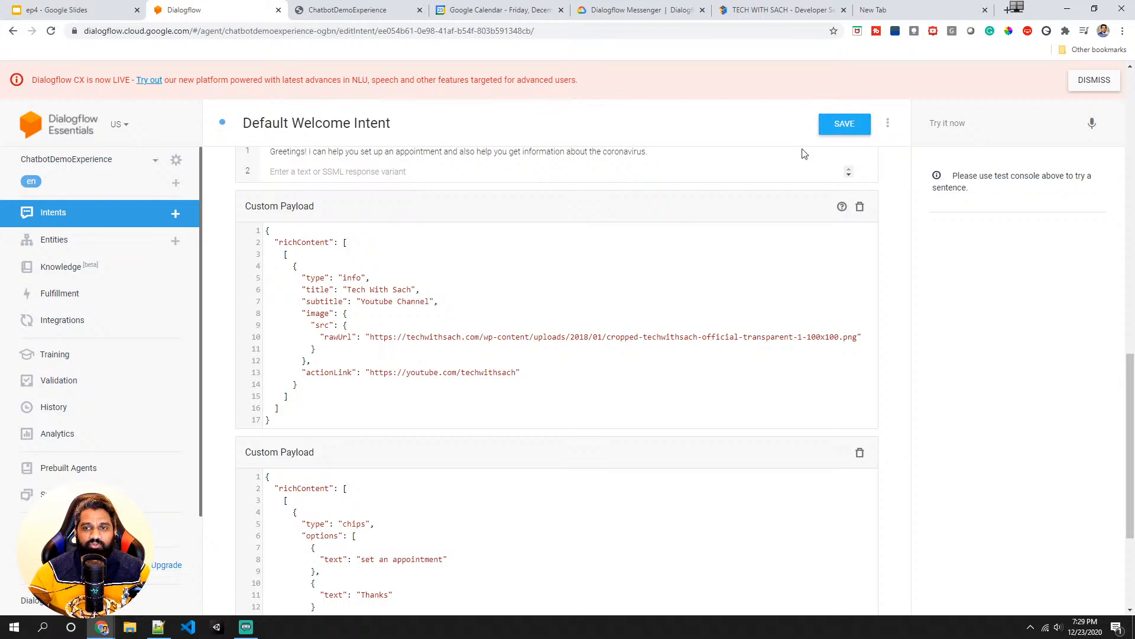
pyautogui.scroll(1, 470, 331)
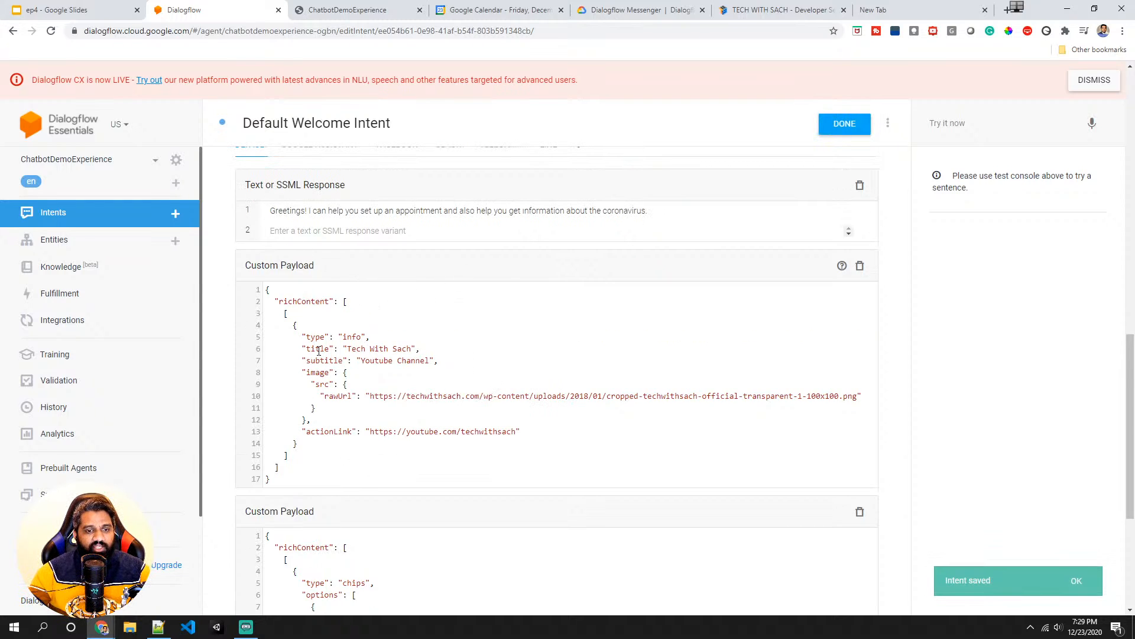
pyautogui.scroll(-4, 384, 438)
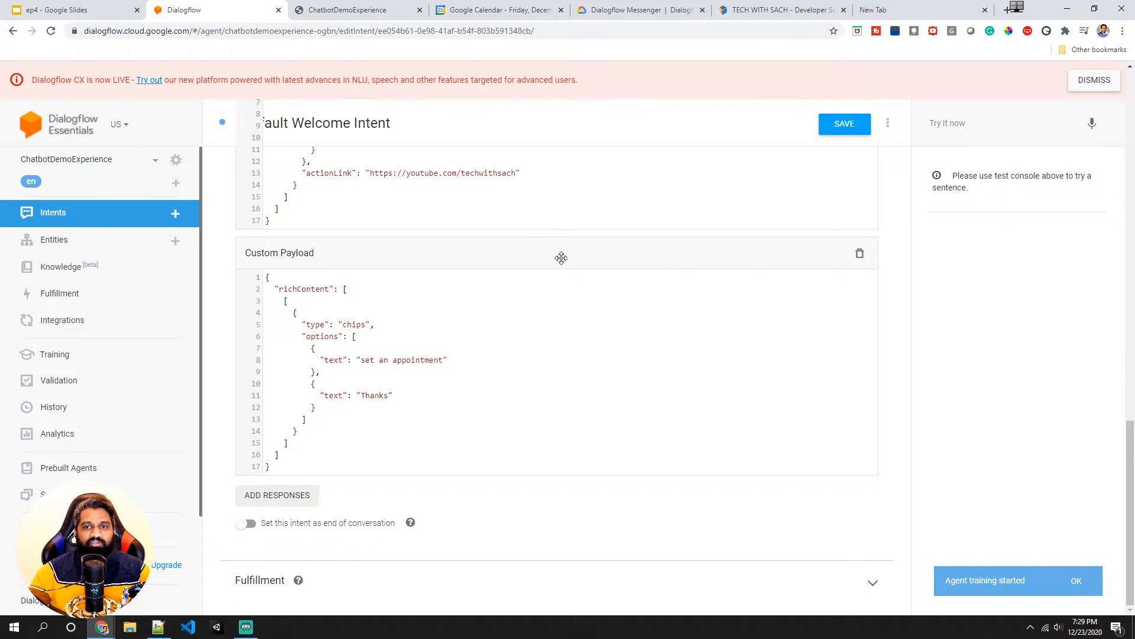
# - Go to Integrations, open Dialogflow Messenger and launch its test chat window
pyautogui.click(72, 327)
pyautogui.scroll(-4, 375, 317)
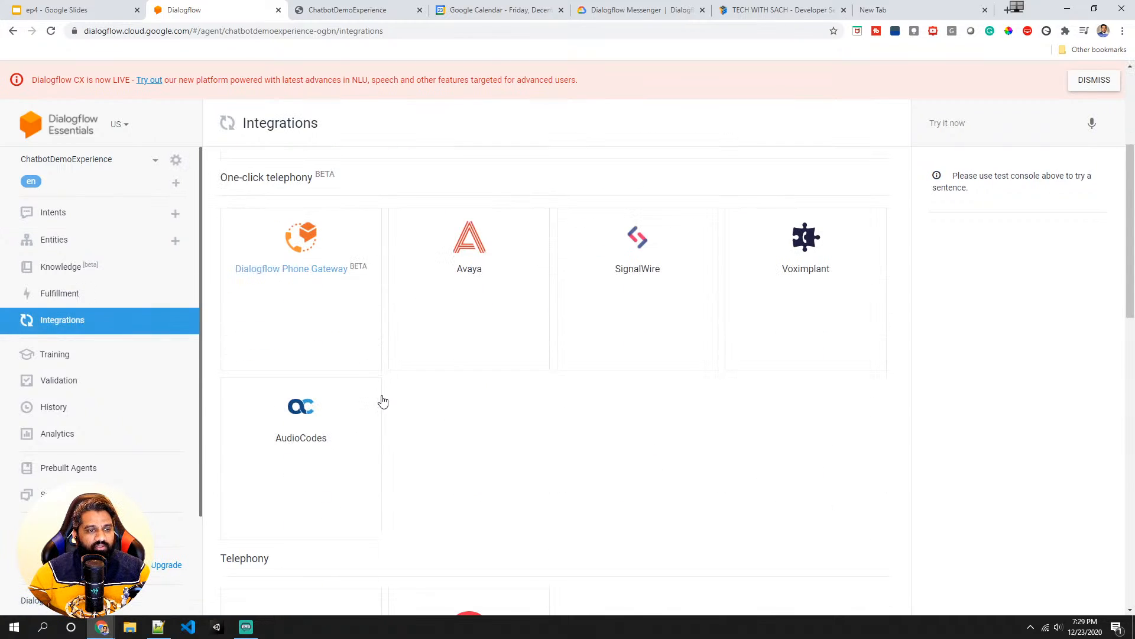
pyautogui.scroll(-6, 384, 401)
pyautogui.click(473, 402)
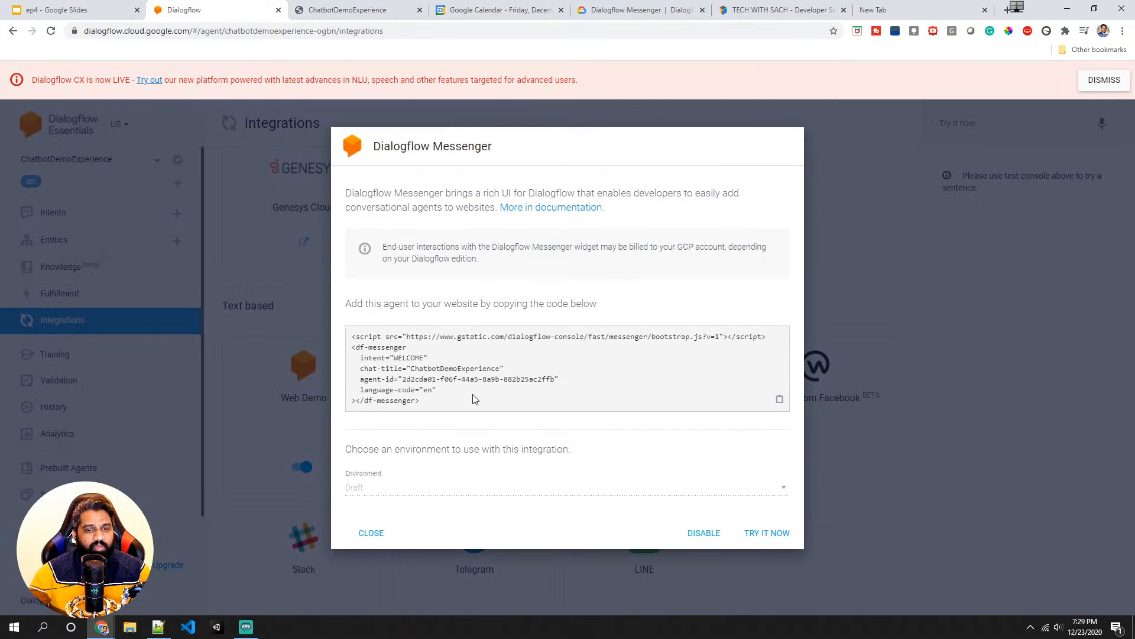
pyautogui.click(778, 533)
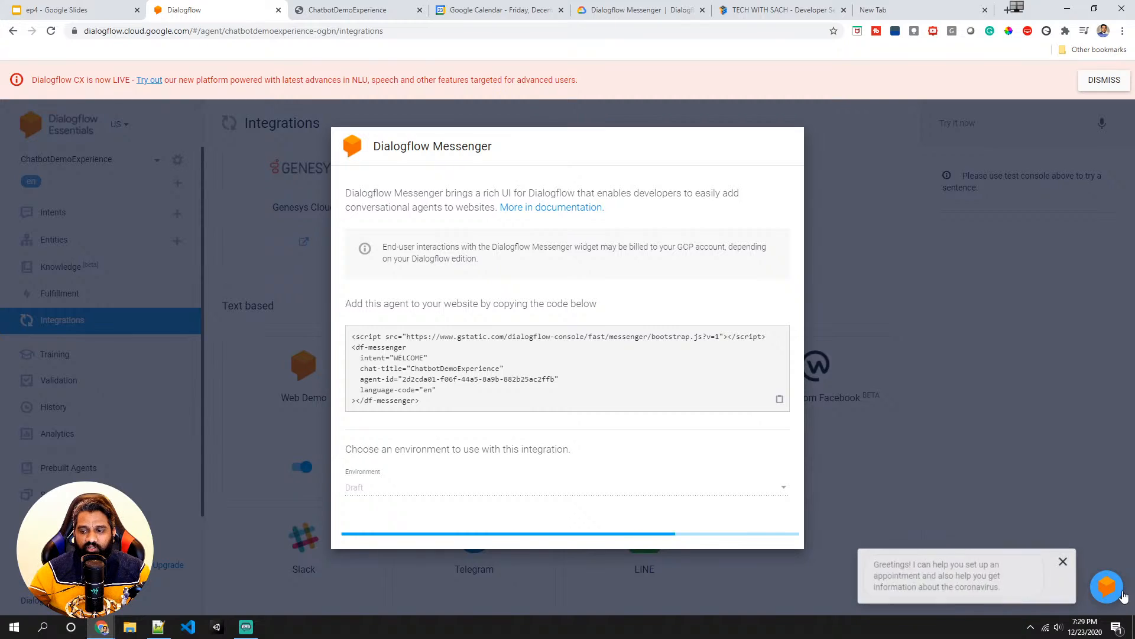
pyautogui.click(944, 582)
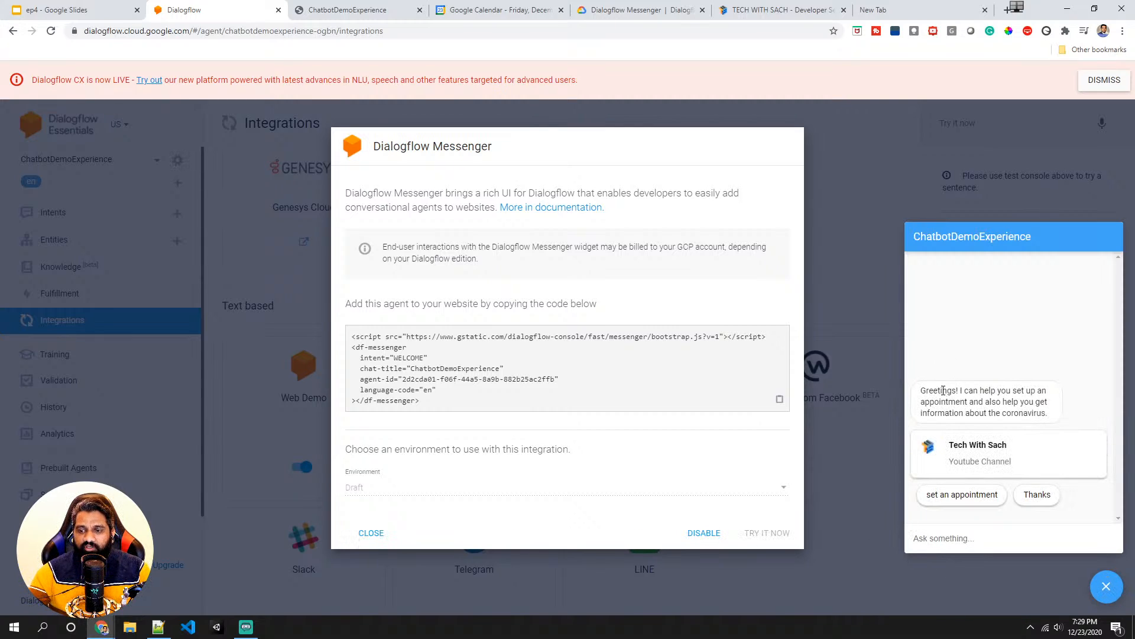
# - Test the welcome reply in Messenger by opening the info card's link, returning, and choosing the Thanks chip
pyautogui.tripleClick(971, 404)
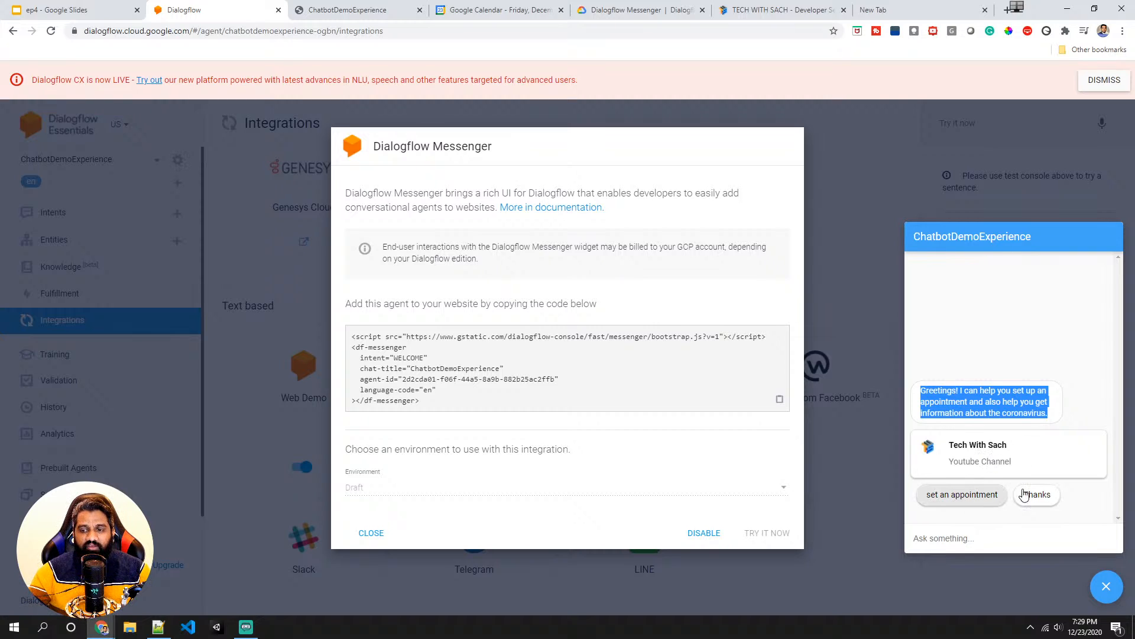
pyautogui.click(984, 451)
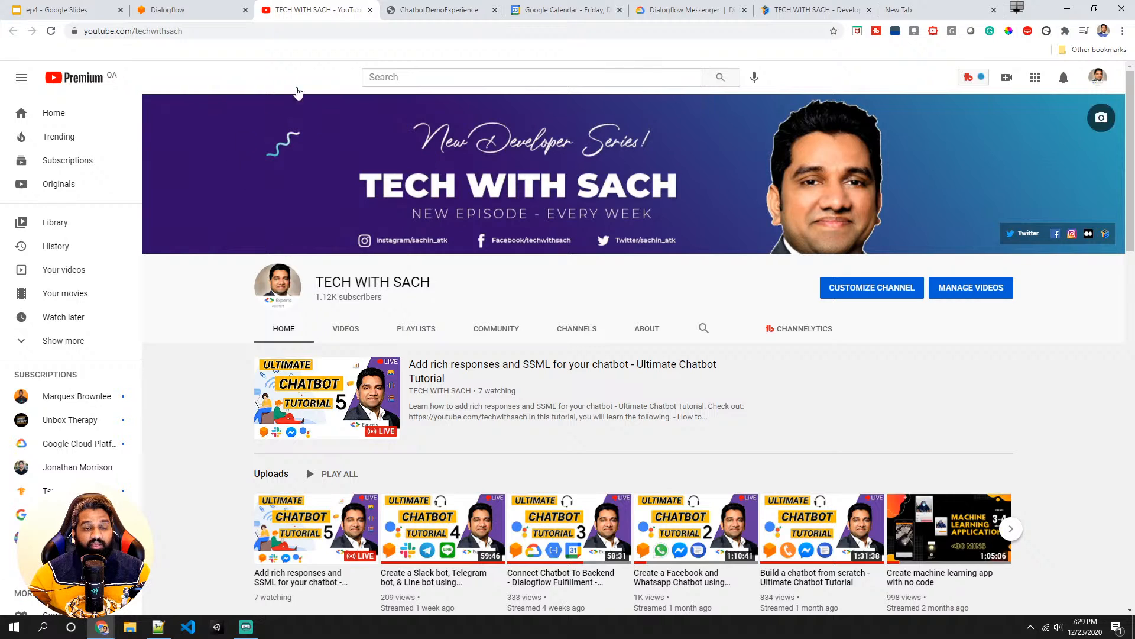
pyautogui.click(370, 10)
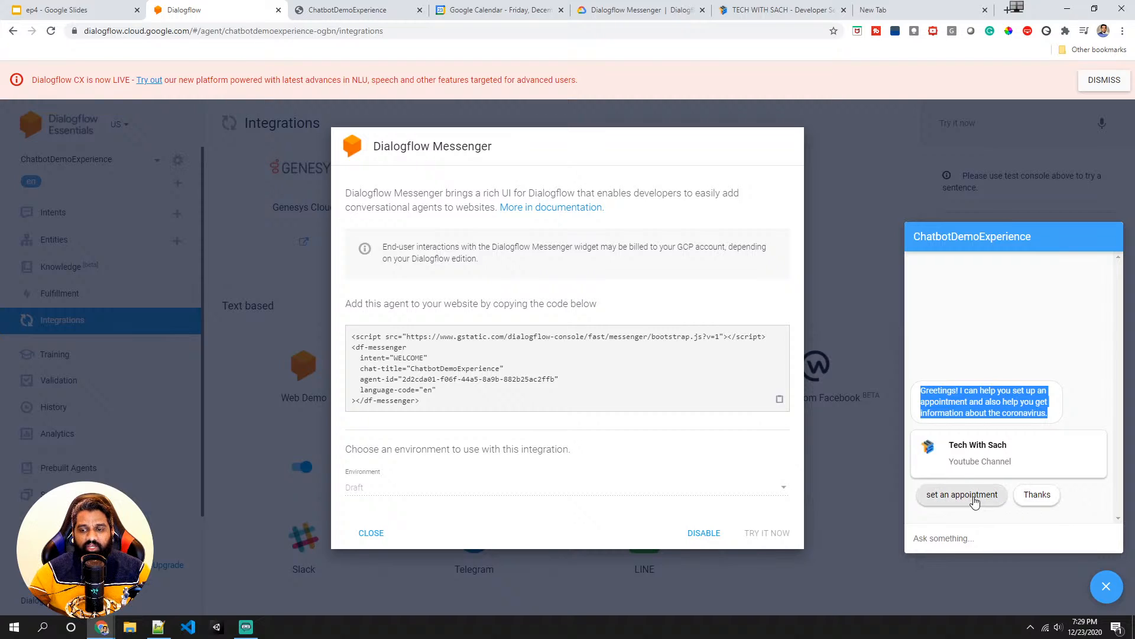
pyautogui.click(1034, 497)
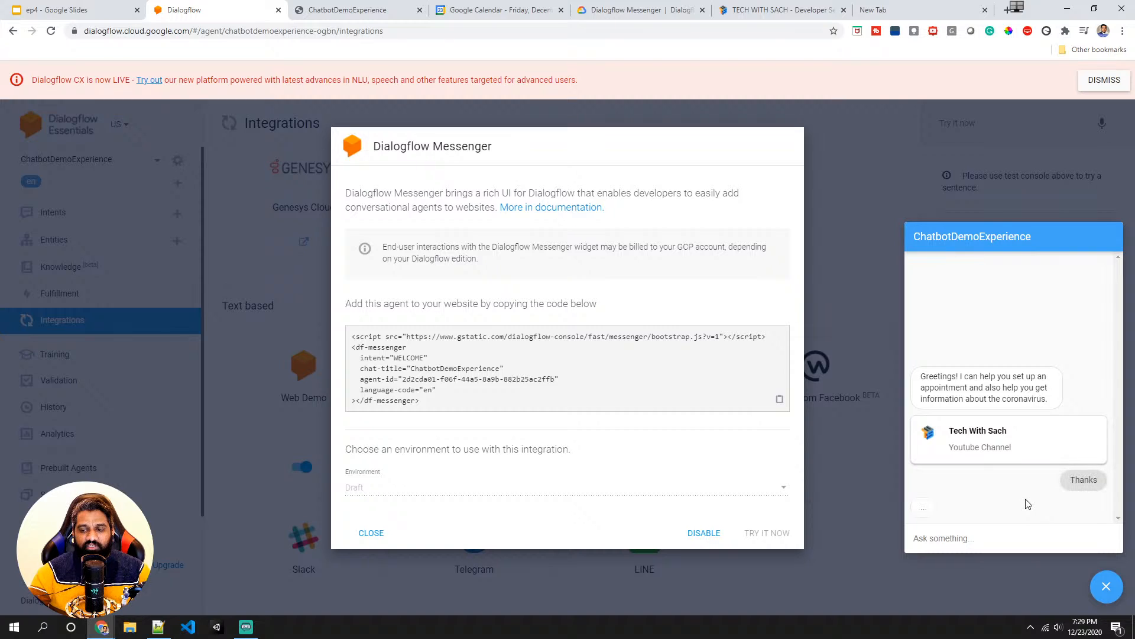
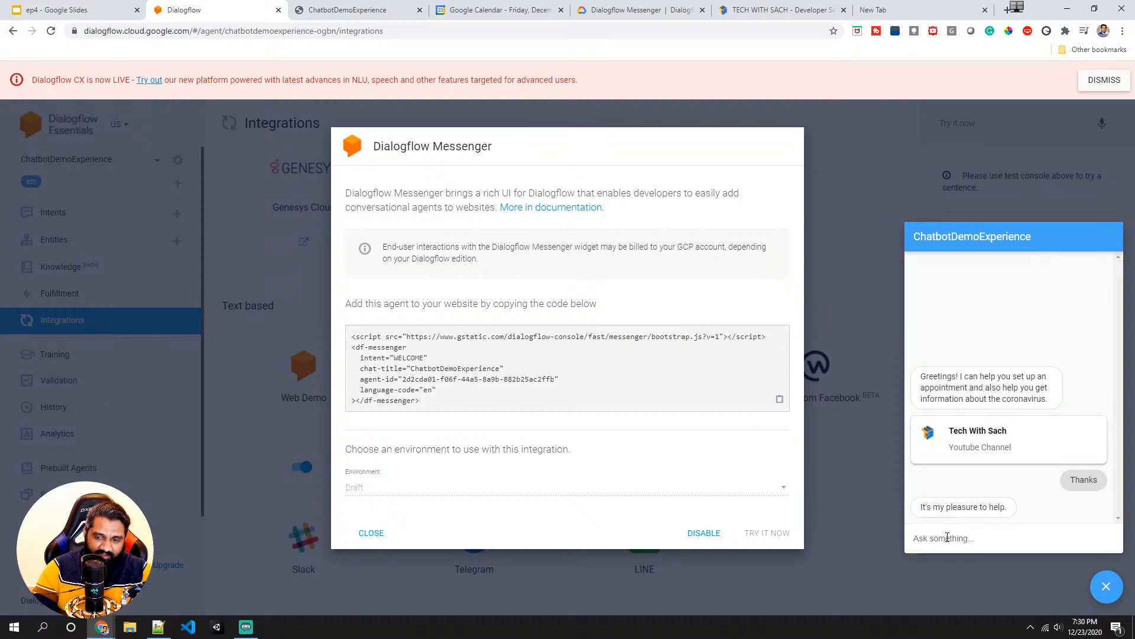
# - Send "You are always awesome" in the Messenger test chat and close the Dialogflow Messenger dialog
pyautogui.write('You a')
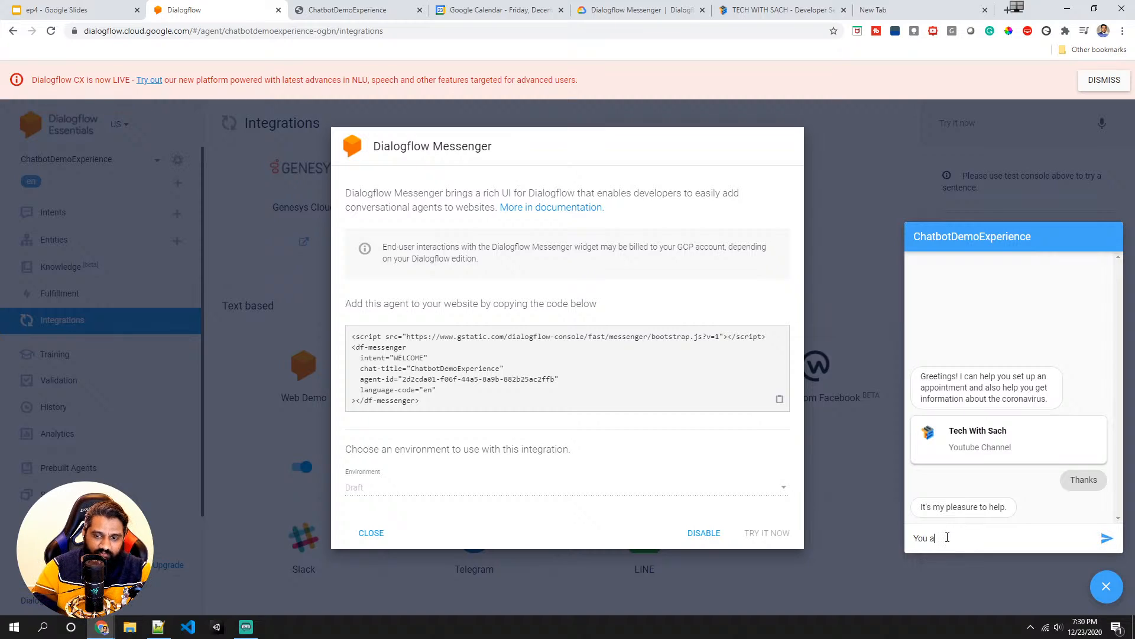
pyautogui.write('re always awesome')
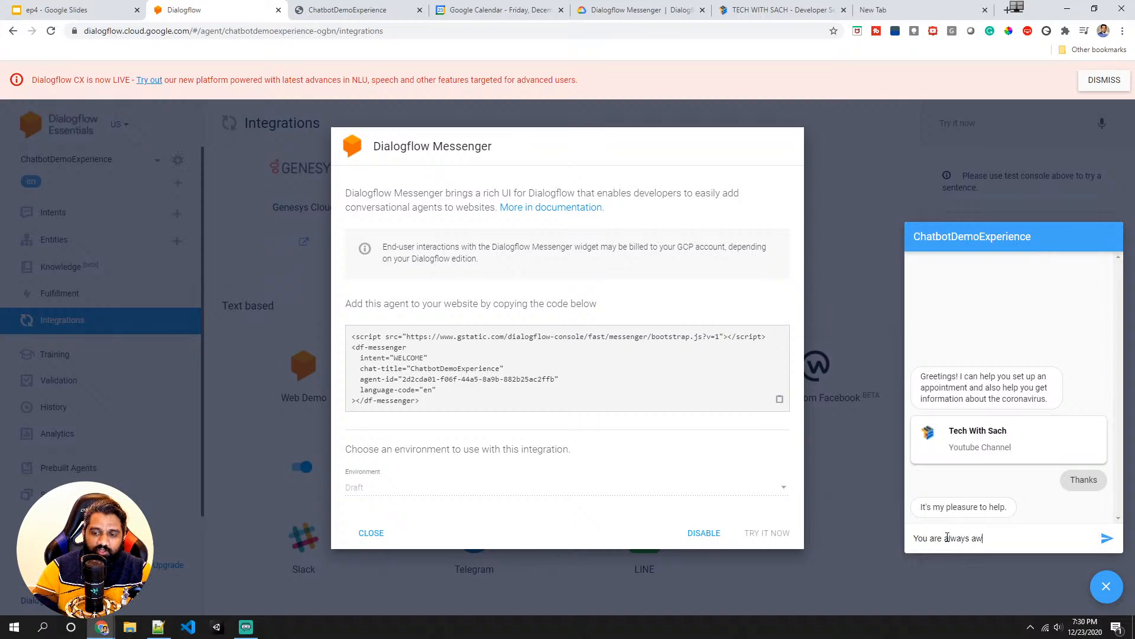
pyautogui.press('Return')
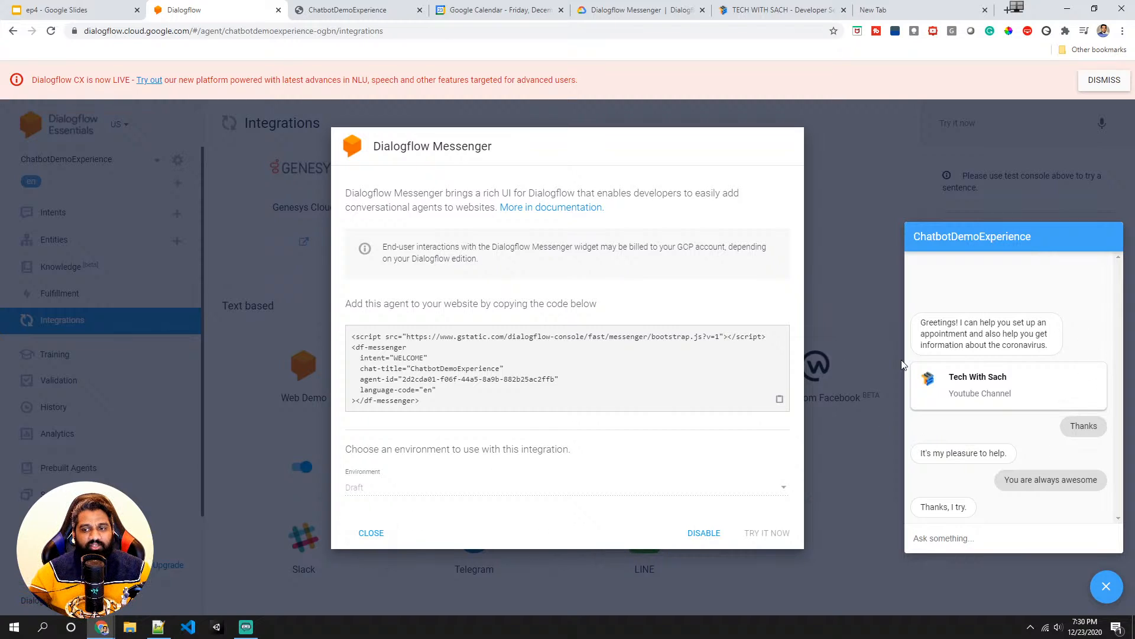
pyautogui.click(267, 329)
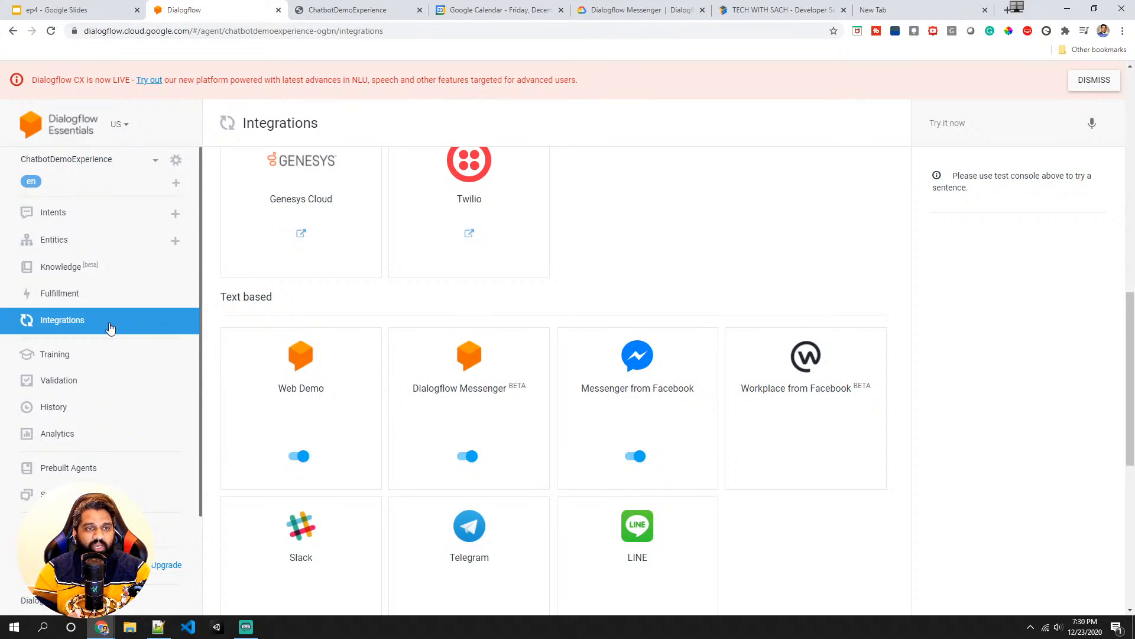
# - Open the Default Welcome Intent from the Intents list and go to its responses
pyautogui.hotkey('alt', 'Tab')
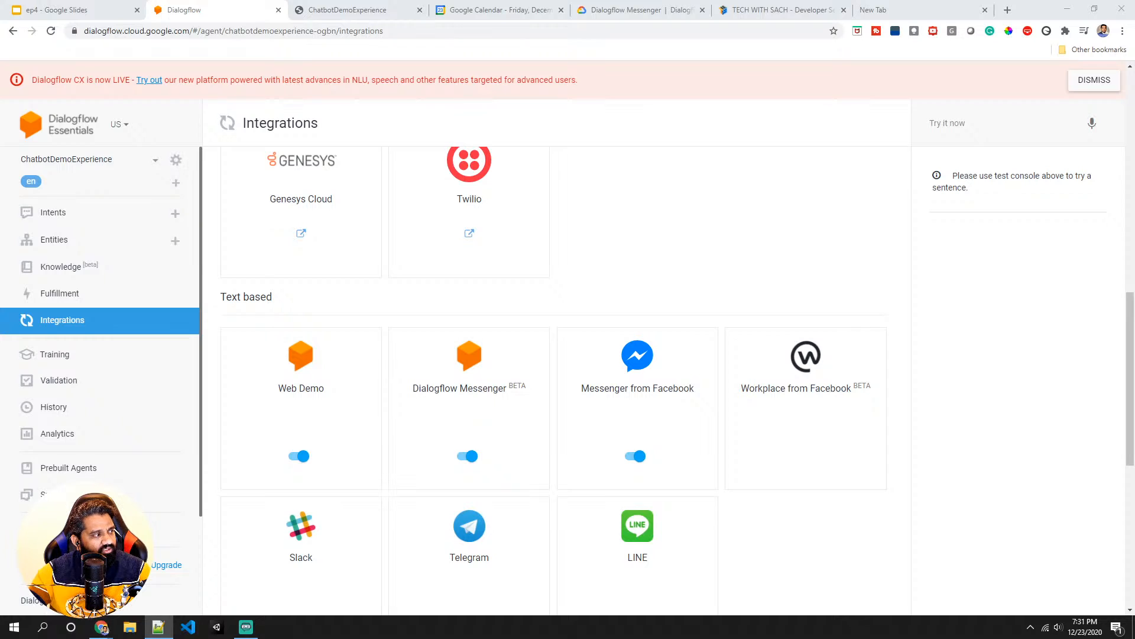
pyautogui.scroll(-1, 225, 414)
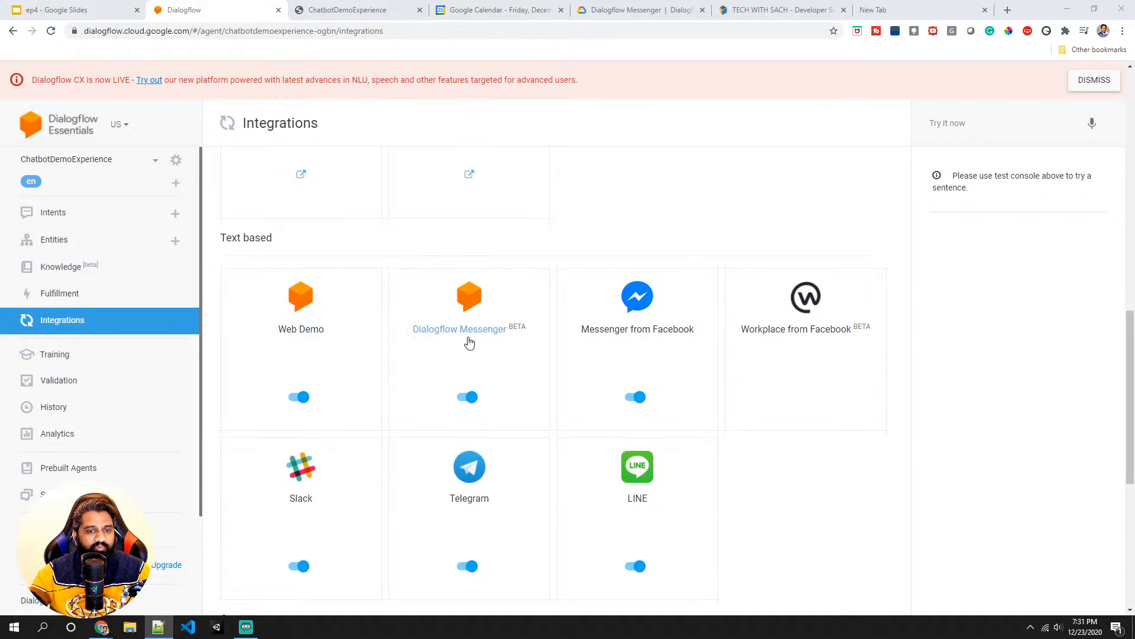
pyautogui.click(53, 213)
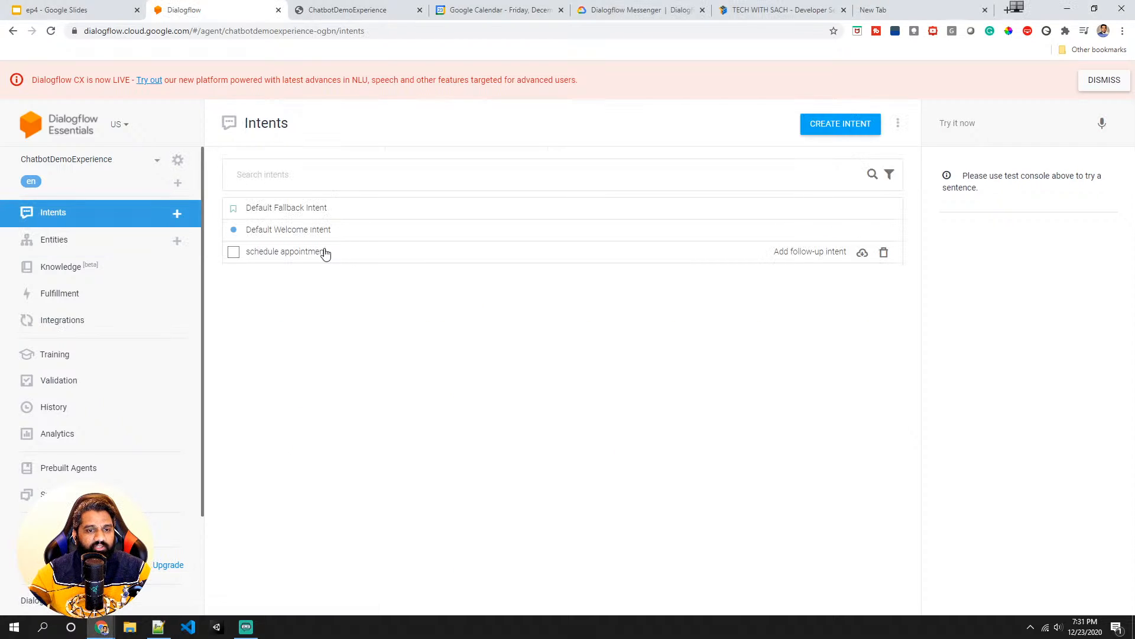
pyautogui.click(287, 232)
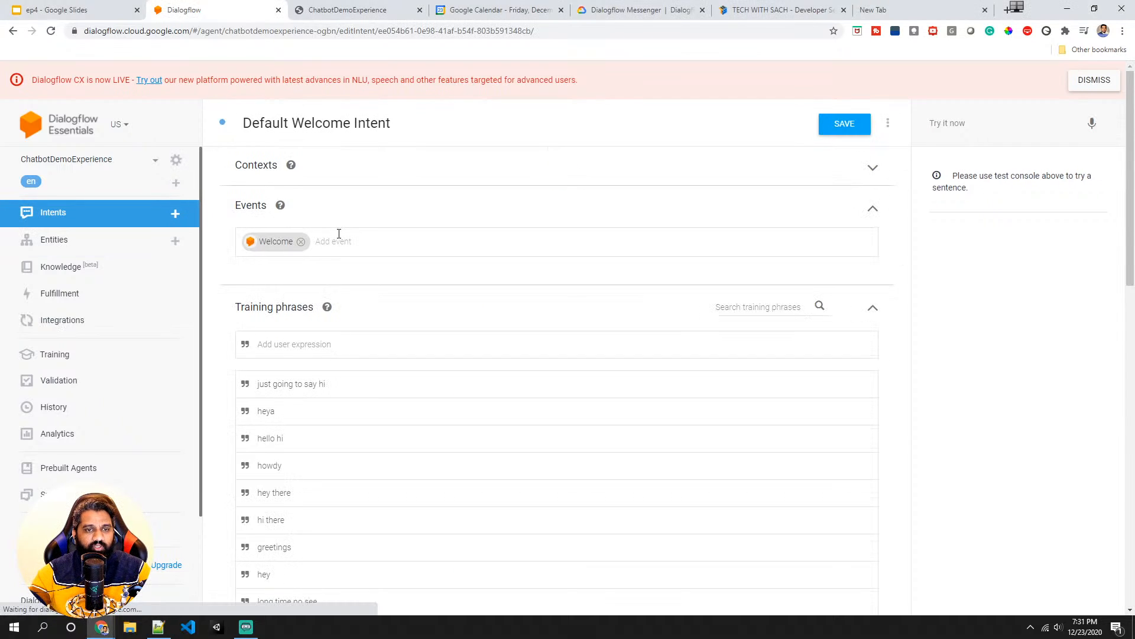
pyautogui.scroll(-20, 339, 234)
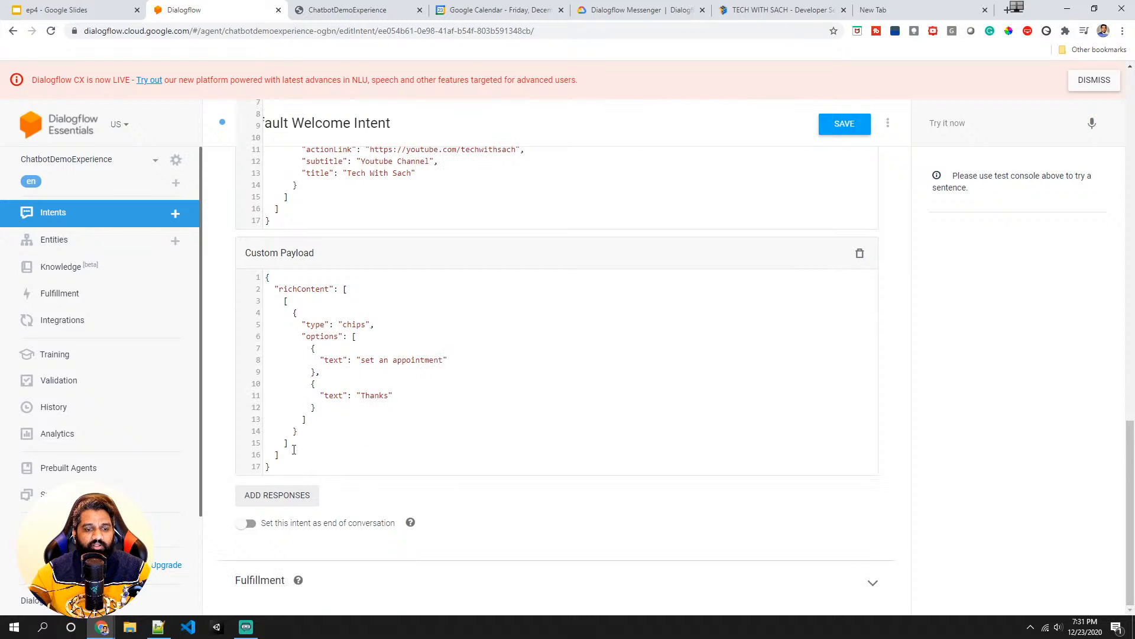
# - Add a Text or SSML response, paste the description card JSON into it, and save the intent
pyautogui.click(264, 497)
pyautogui.click(262, 497)
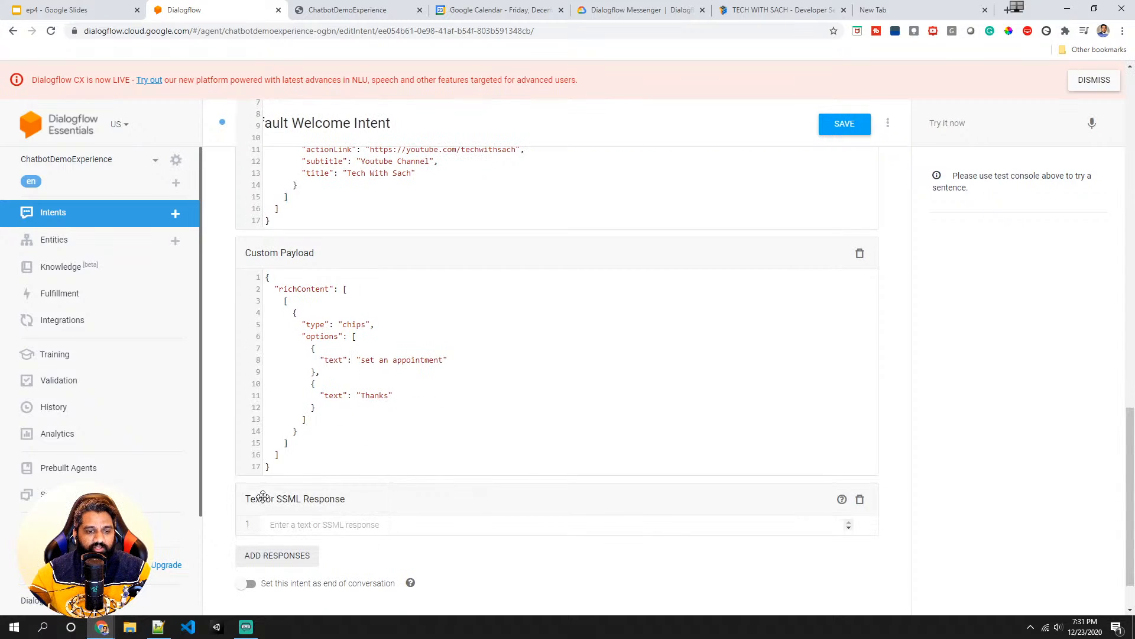
pyautogui.scroll(-1, 297, 520)
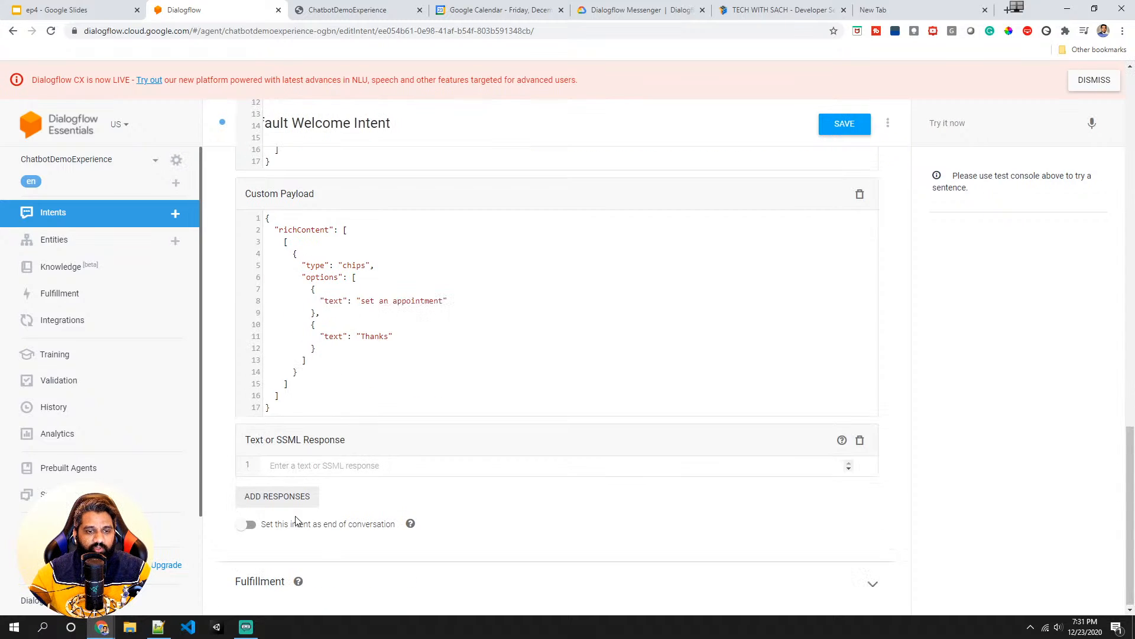
pyautogui.click(288, 465)
pyautogui.write('{   "richContent": [     [       {         "type": "description",         "title": "Description title",         "text": [           "This is text line 1.",           "This is text line 2."         ]       }     ]   ] }')
pyautogui.scroll(-3, 350, 516)
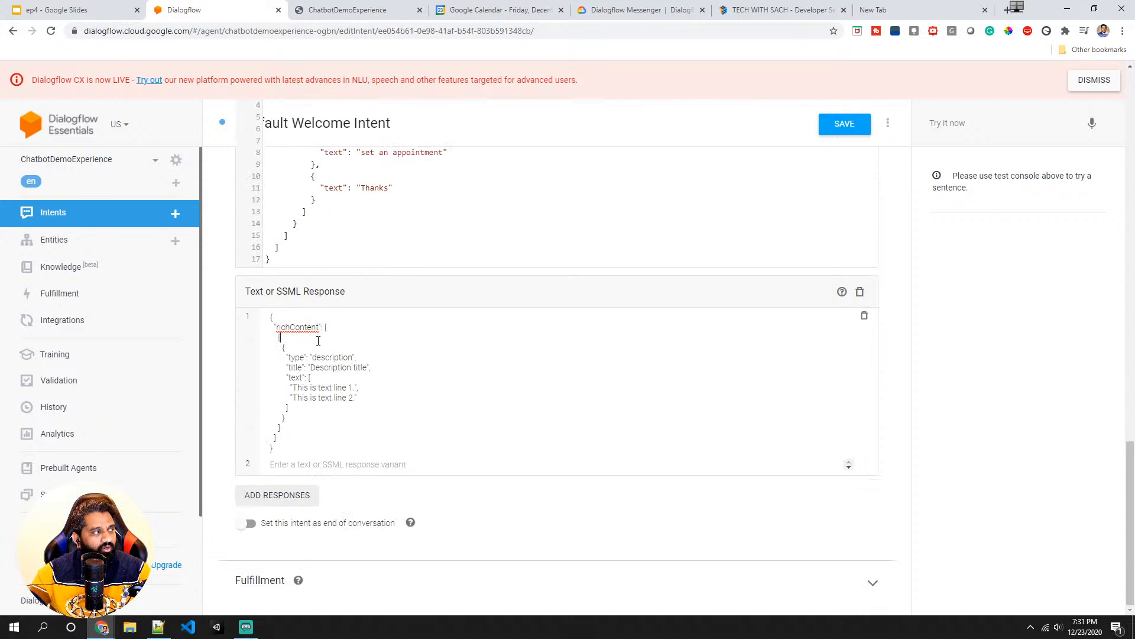
pyautogui.scroll(5, 367, 372)
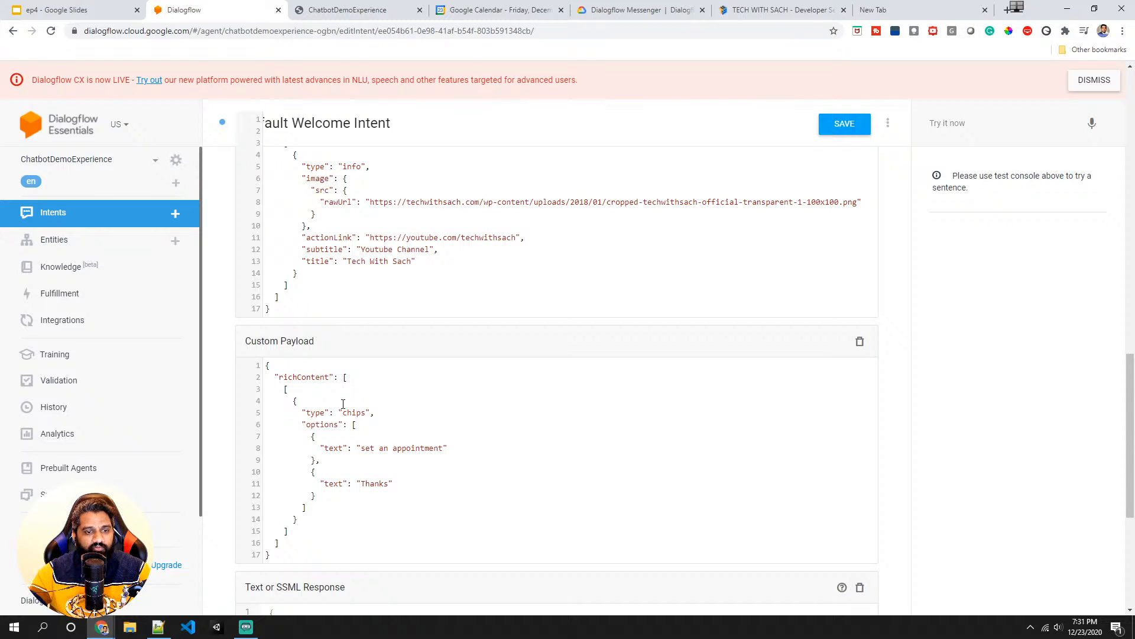
pyautogui.scroll(-4, 343, 404)
pyautogui.click(295, 507)
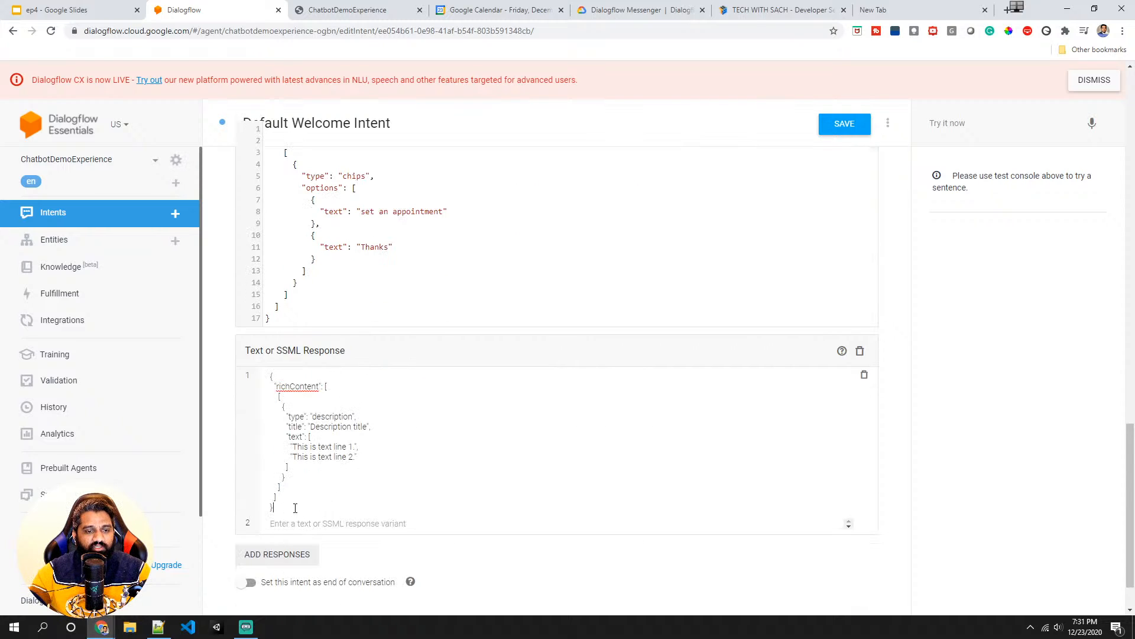
pyautogui.click(837, 131)
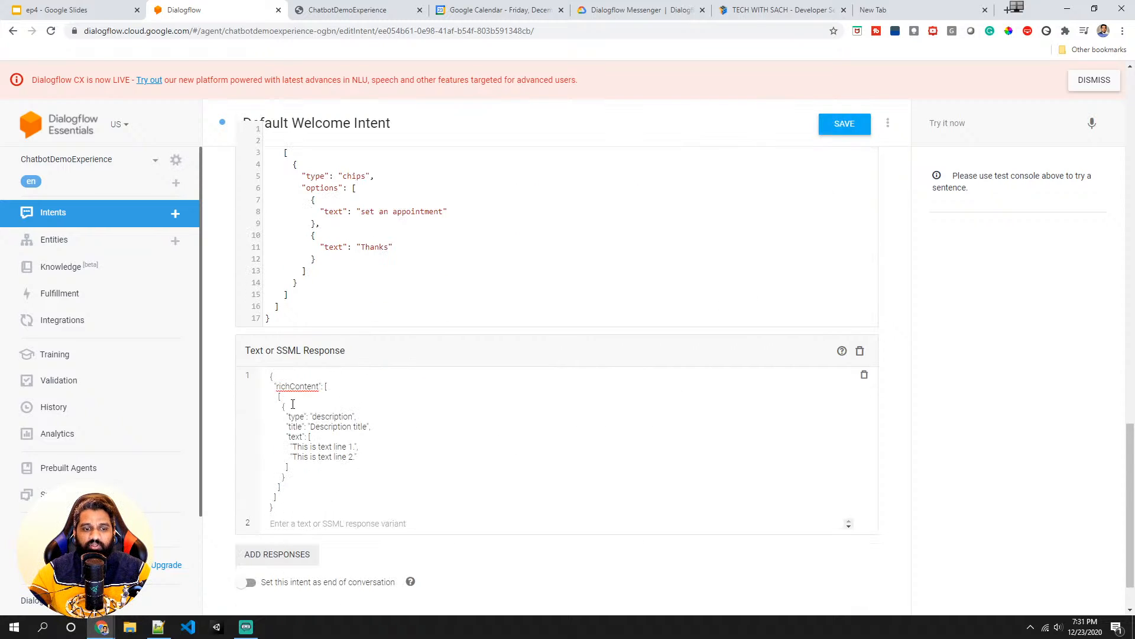
# - Delete the Text or SSML response holding the pasted description JSON
pyautogui.doubleClick(329, 416)
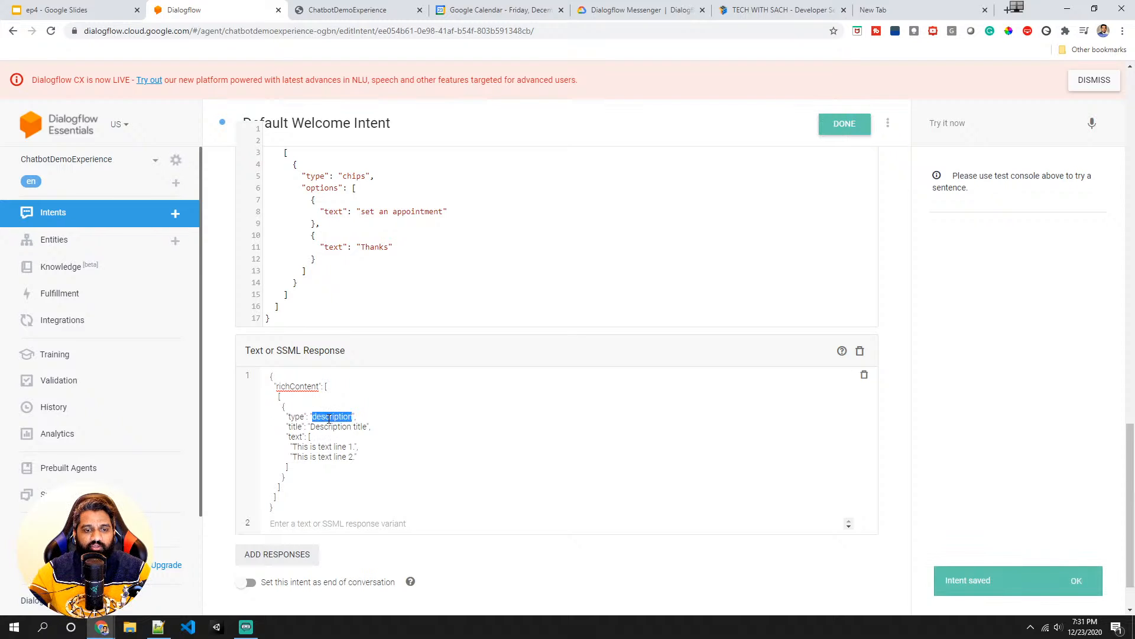
pyautogui.doubleClick(330, 427)
pyautogui.click(309, 448)
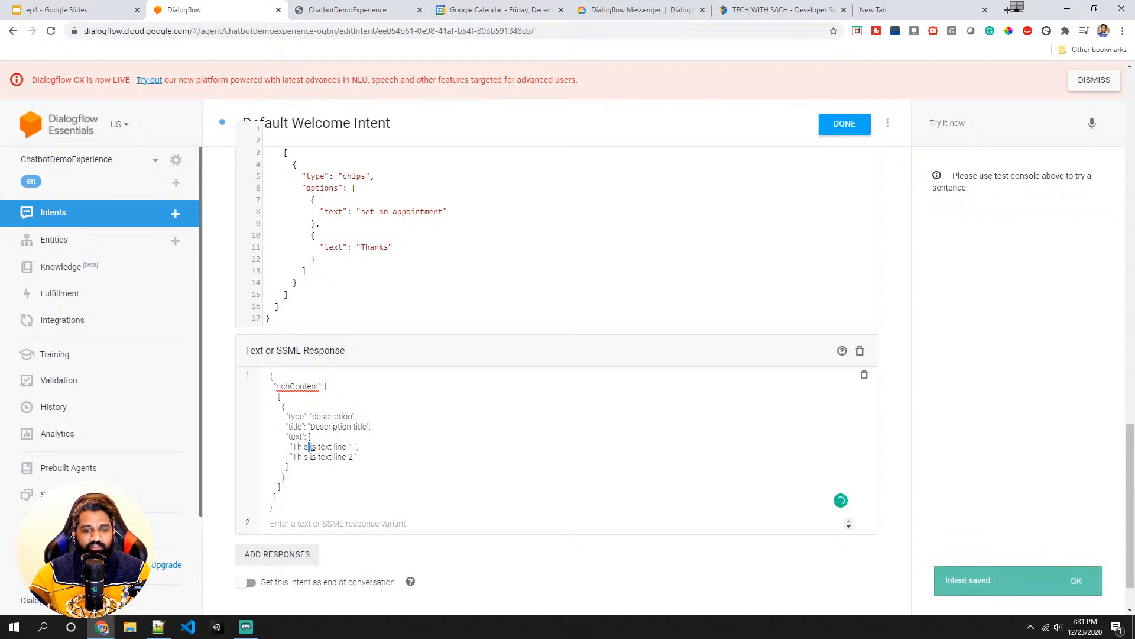
pyautogui.click(317, 457)
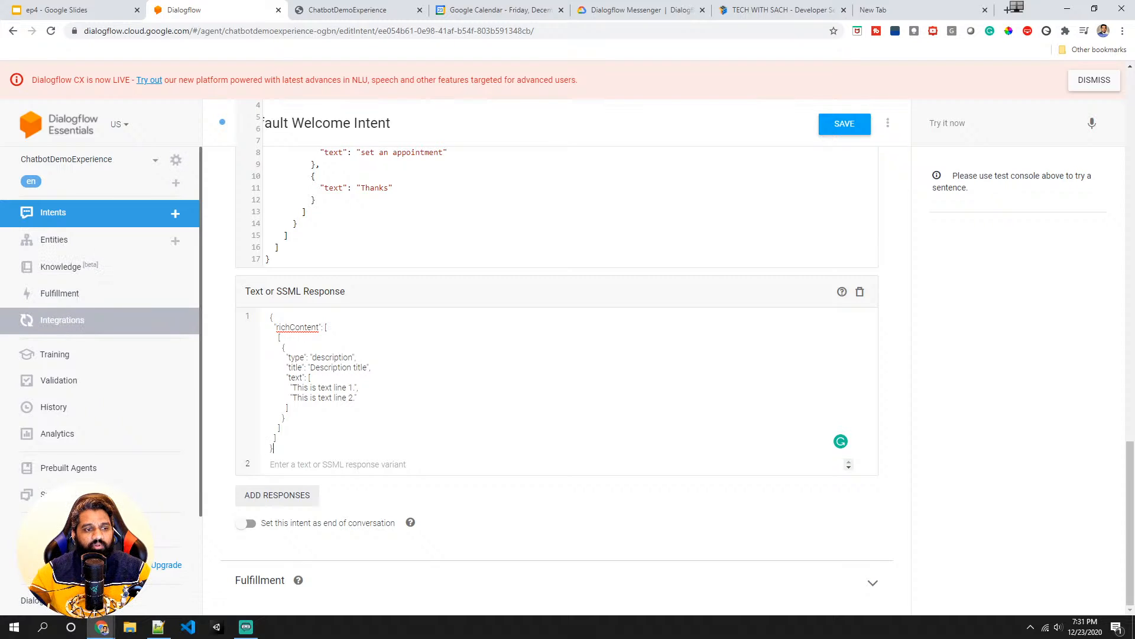
pyautogui.hotkey('alt', 'Tab')
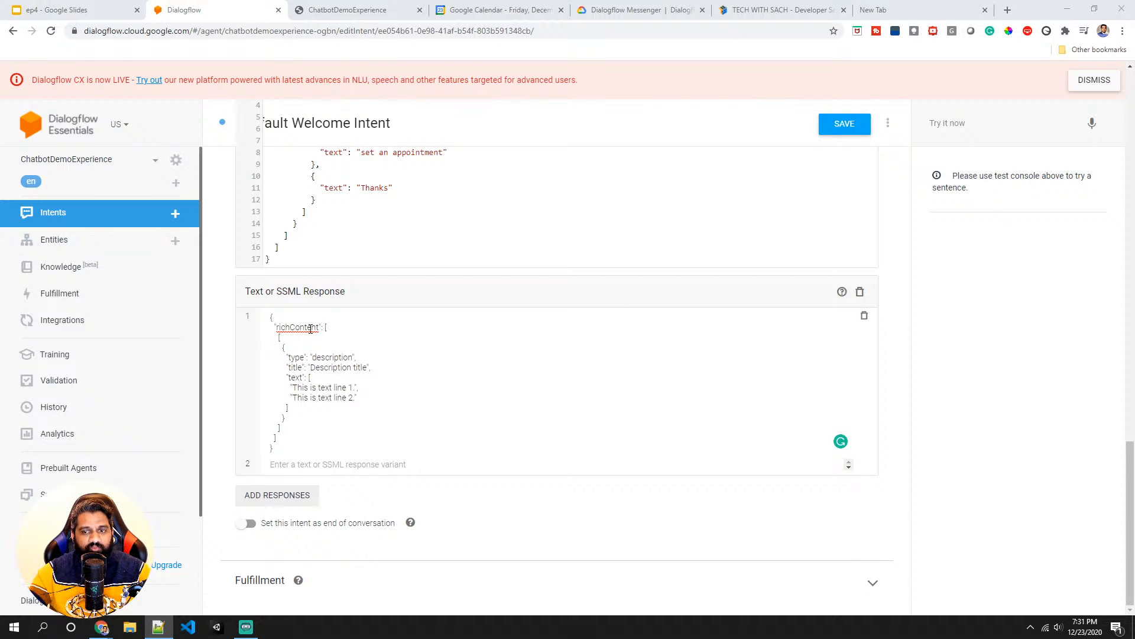
pyautogui.scroll(6, 290, 378)
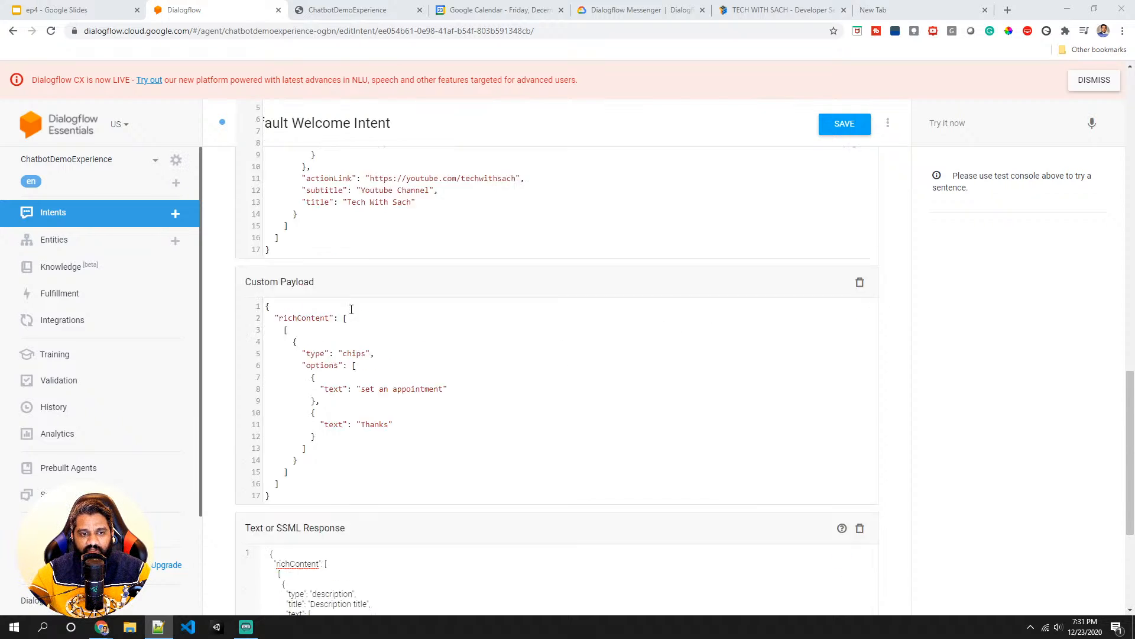
pyautogui.scroll(-4, 298, 355)
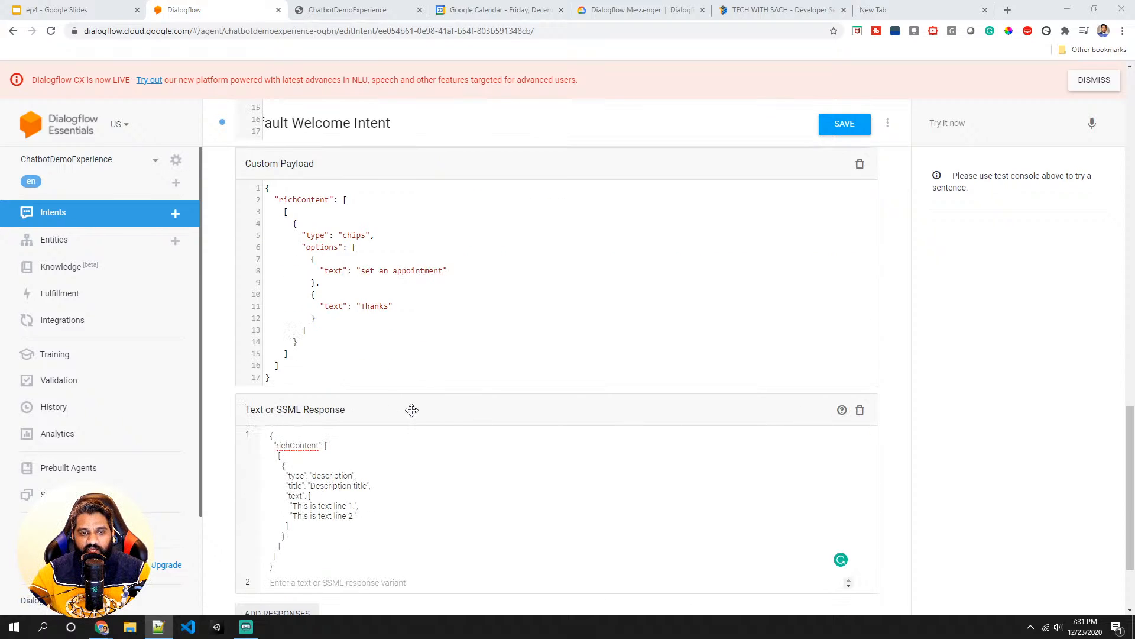
pyautogui.click(860, 410)
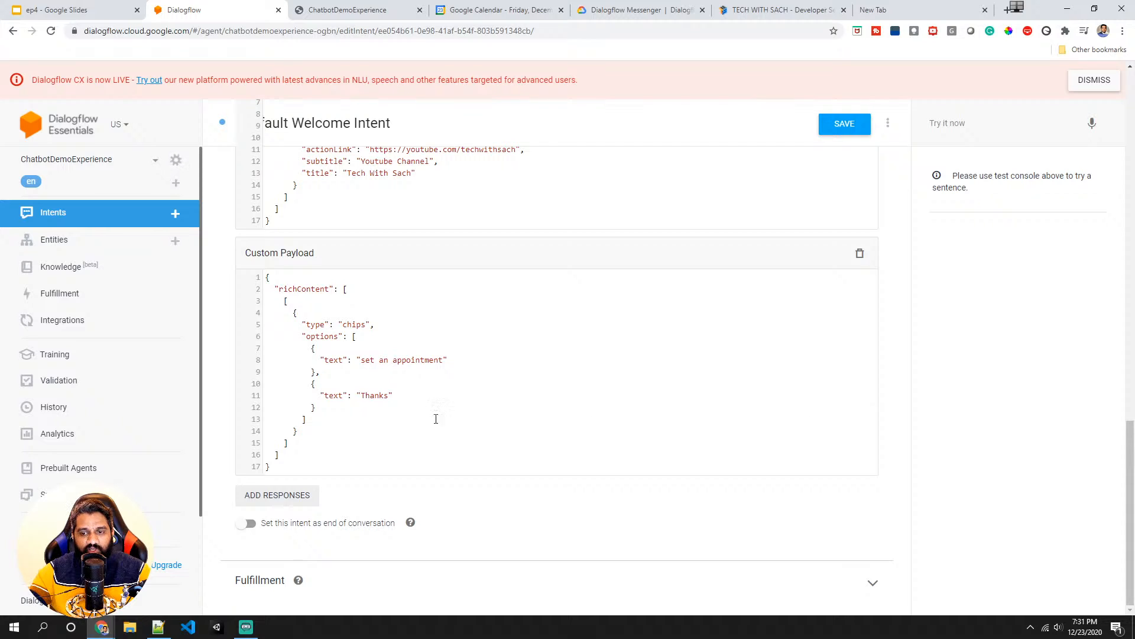
# - Add a Custom Payload response with the image rich-content JSON, removing the stray "Image" heading line
pyautogui.click(254, 501)
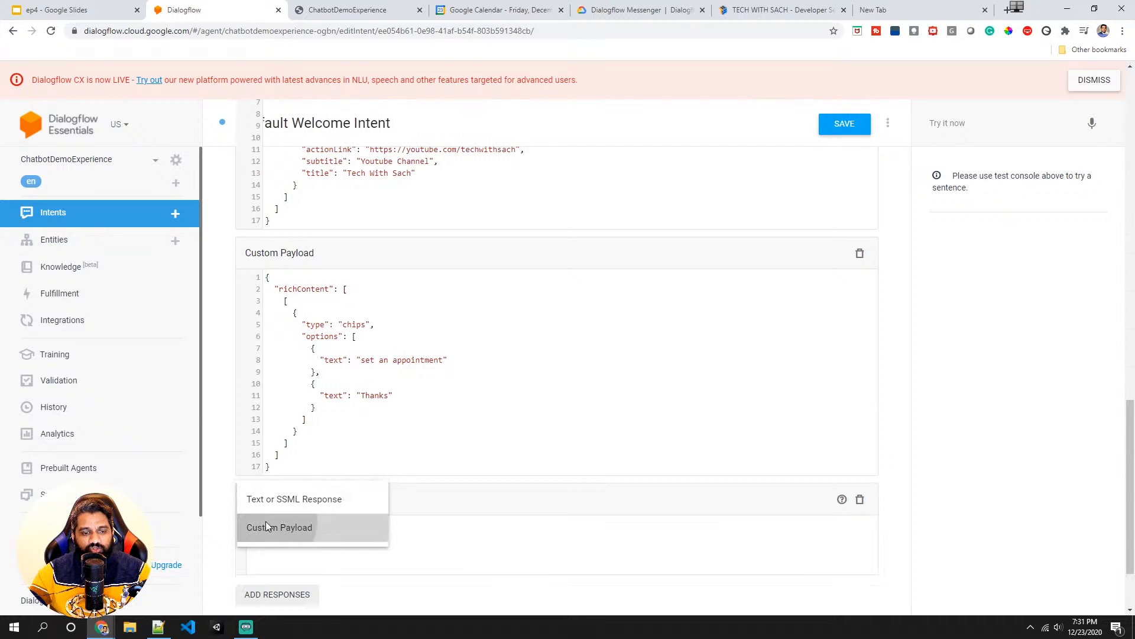
pyautogui.click(265, 522)
pyautogui.click(257, 424)
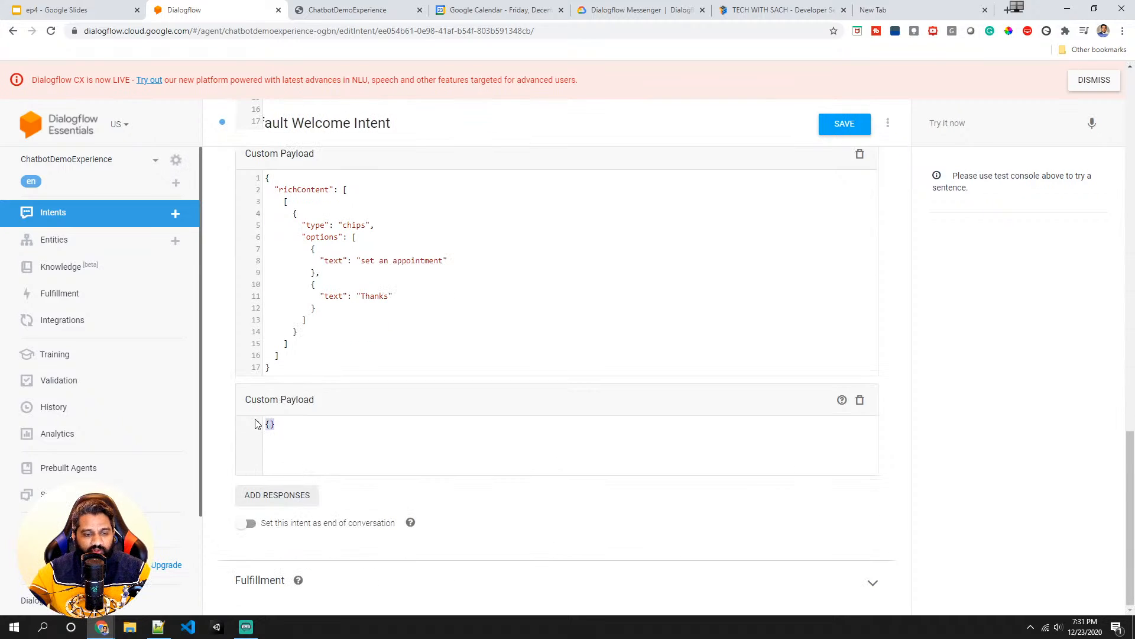
pyautogui.write('Image {   "richContent": [     [       {         "type": "image",         "rawUrl": "https://example.com/images/logo.png",         "accessibilityText": "Example logo"       }     ]   ] }')
pyautogui.moveTo(294, 423); pyautogui.dragTo(246, 424)
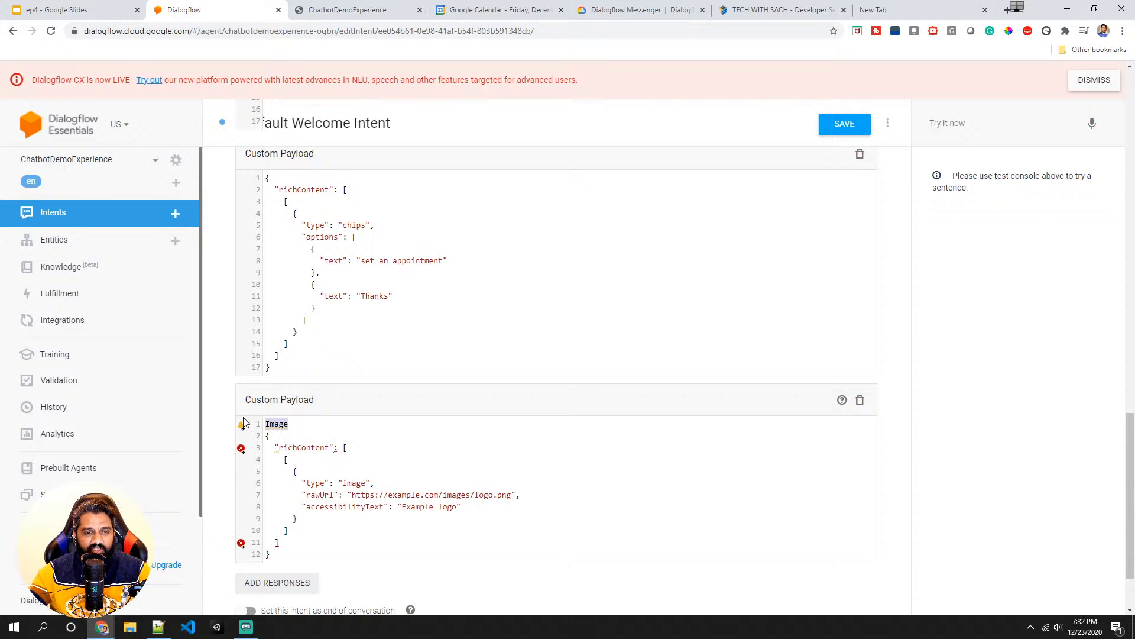
pyautogui.press('BackSpace')
pyautogui.press('BackSpace')
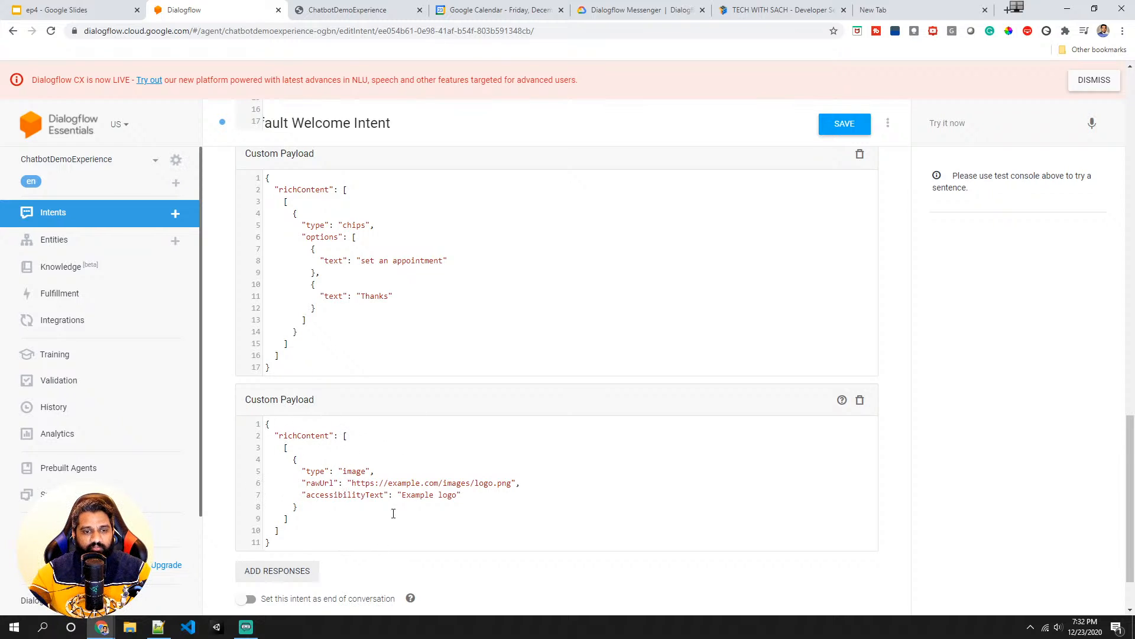
# - Add another Custom Payload response with the button rich-content JSON and save the intent
pyautogui.scroll(-1, 352, 470)
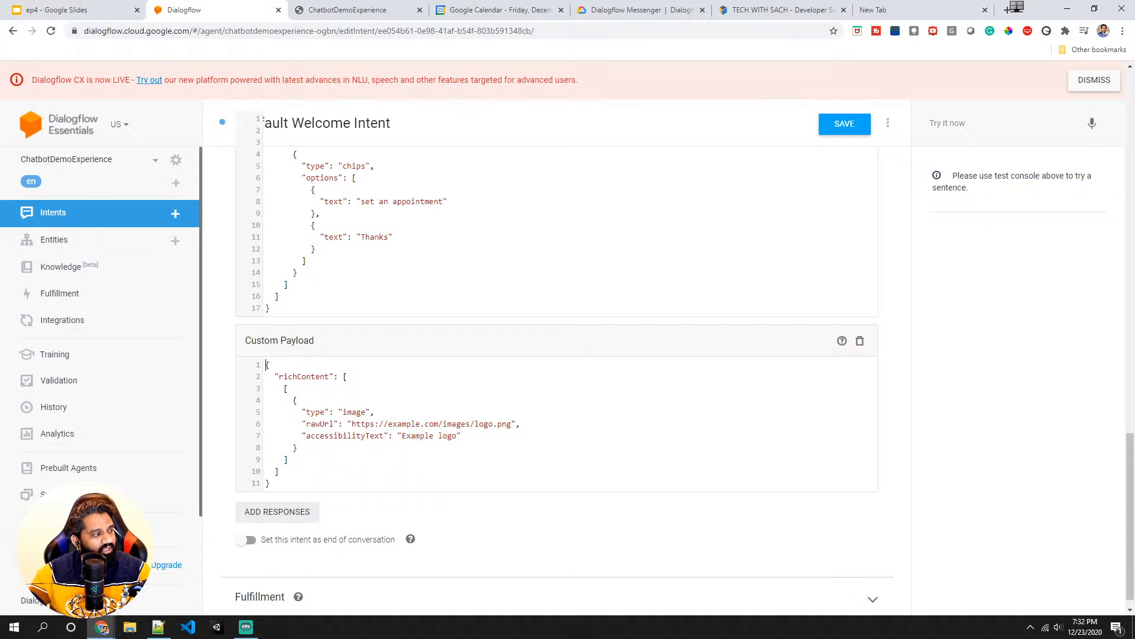
pyautogui.hotkey('alt', 'Tab')
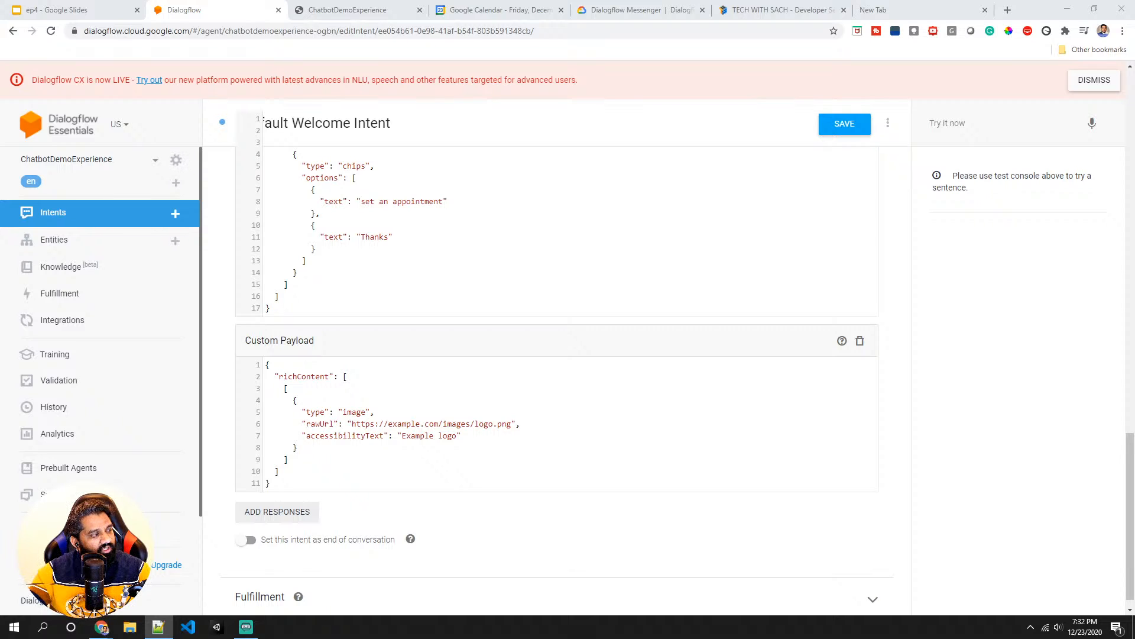
pyautogui.scroll(-1, 249, 484)
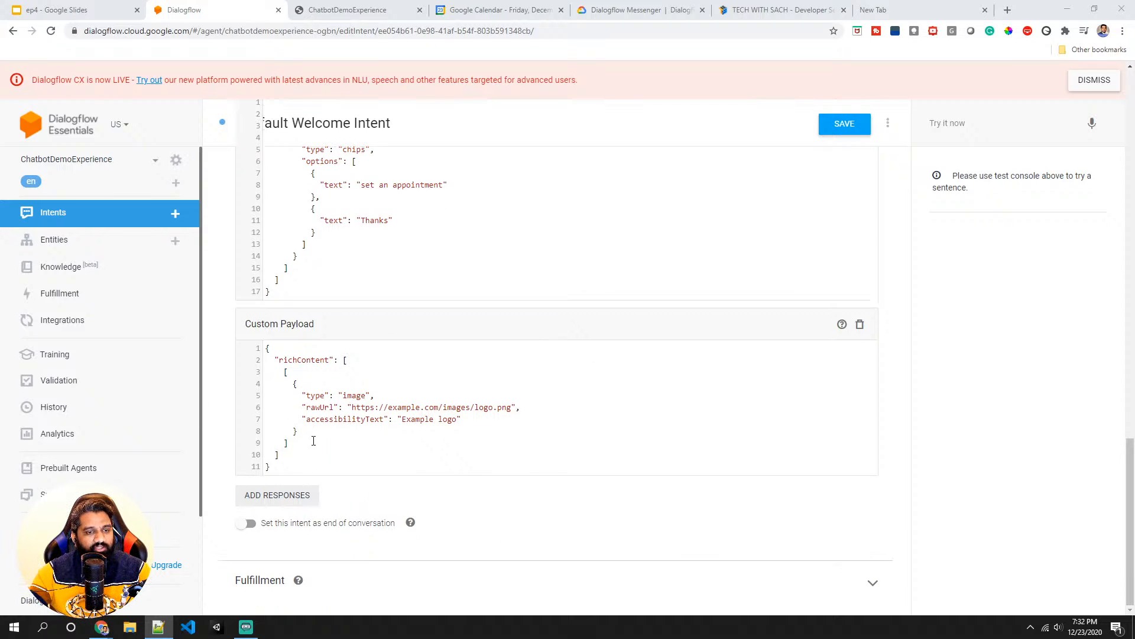
pyautogui.click(285, 497)
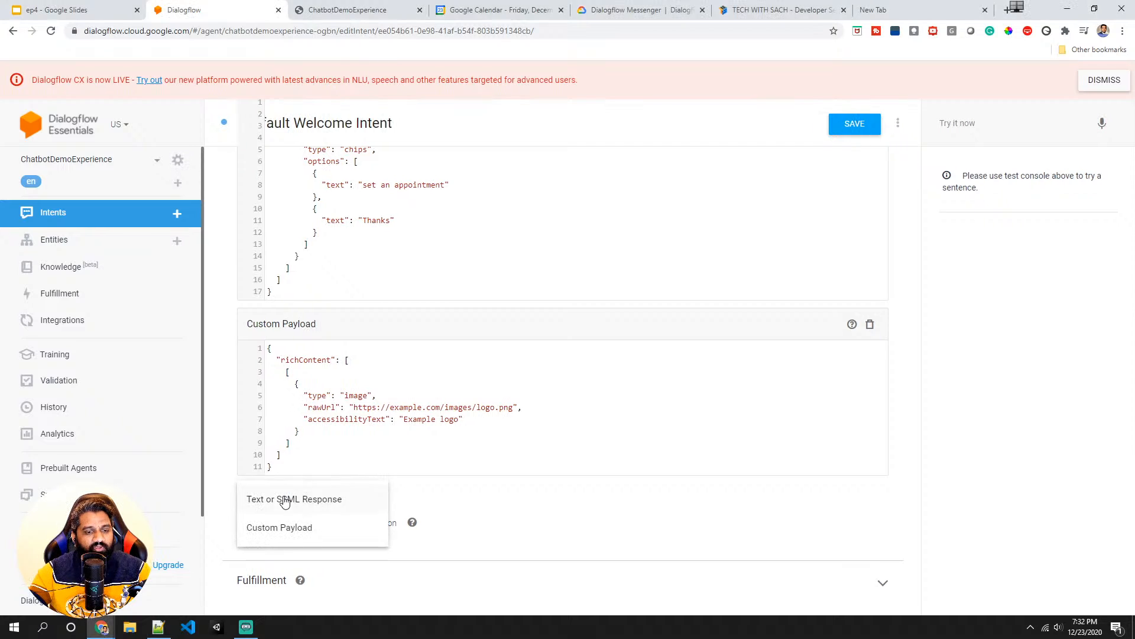
pyautogui.click(275, 528)
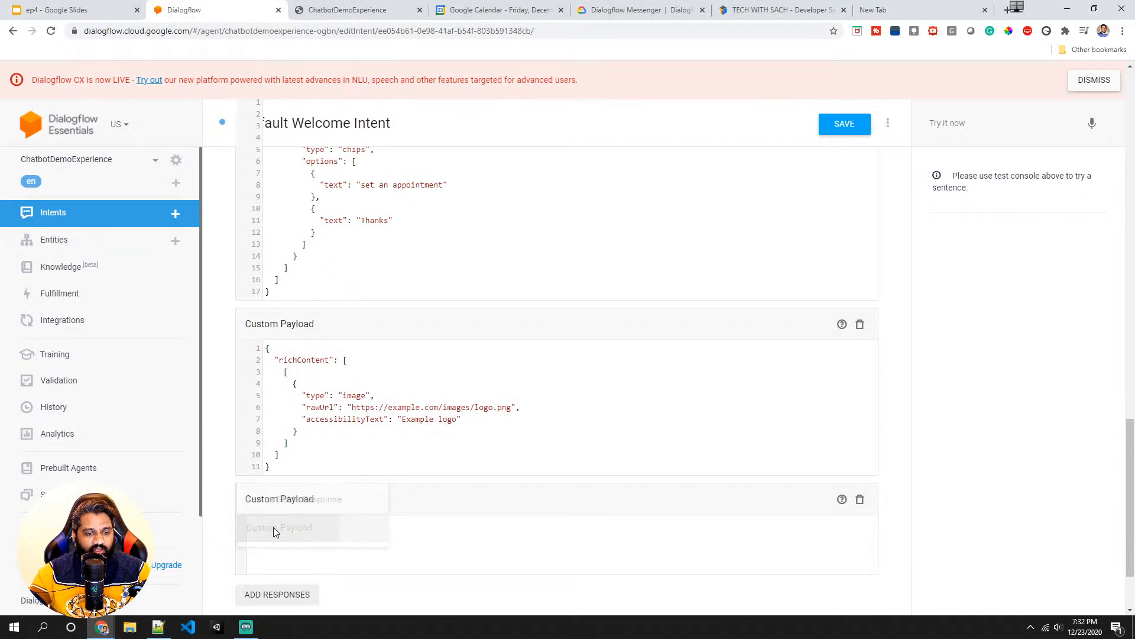
pyautogui.scroll(-2, 278, 508)
pyautogui.hotkey('ctrl', 'a')
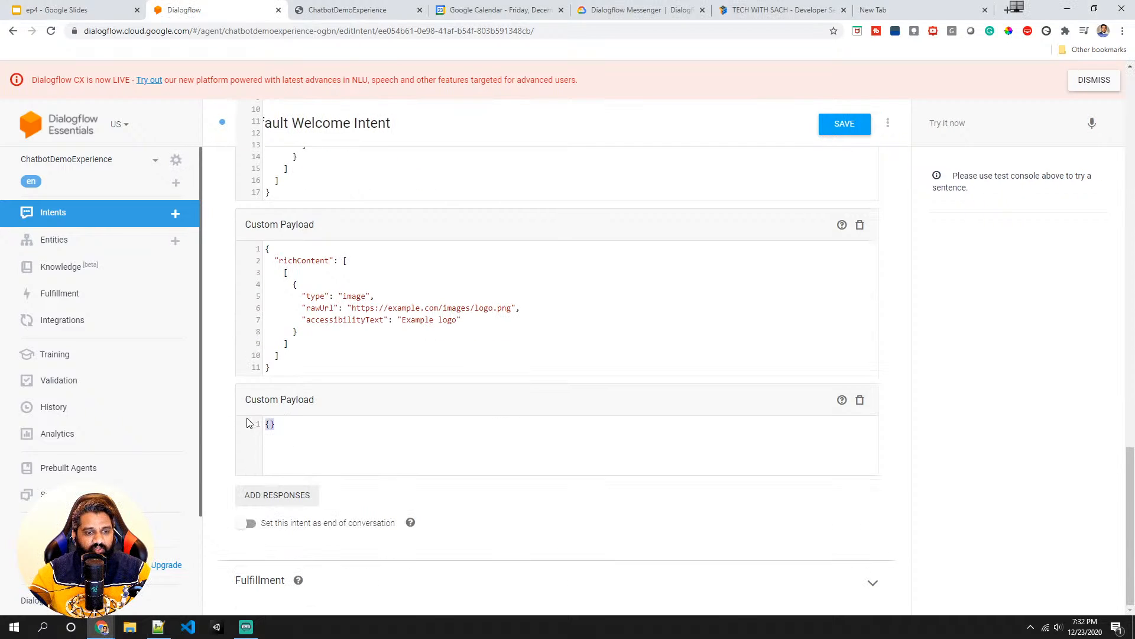
pyautogui.write('{   "richContent": [     [       {         "type": "button",         "icon": {           "type": "chevron_right",           "color": "#FF9800"         },         "text": "Button text",         "link": "https://example.com",         "event": {           "name": "",           "languageCode": "",           "parameters": {}         }       }     ]   ] }')
pyautogui.scroll(-3, 399, 457)
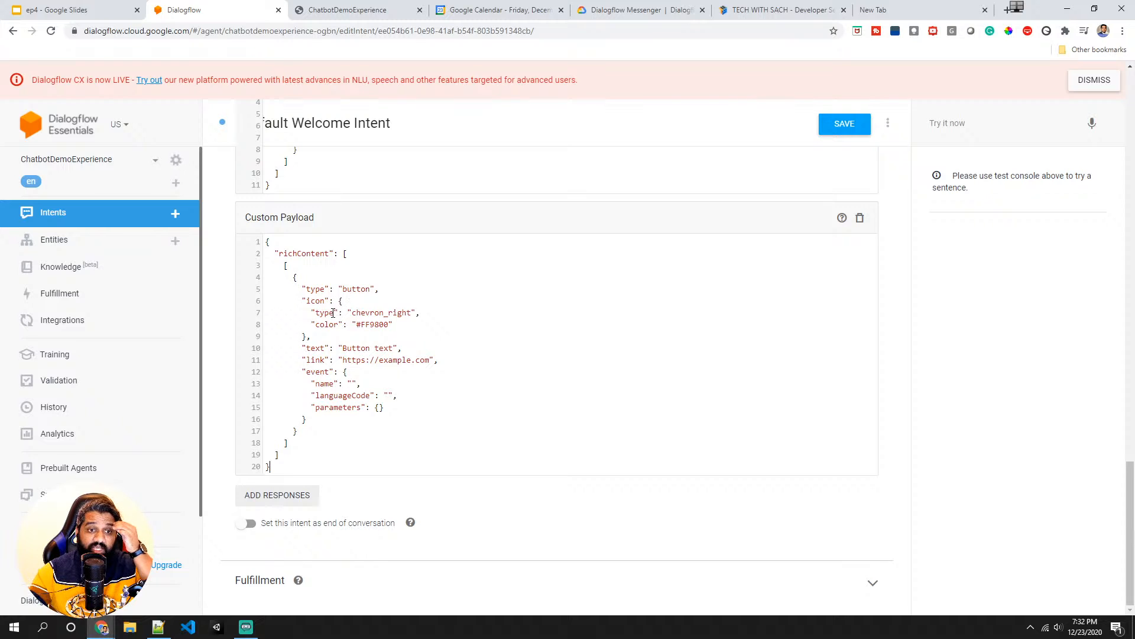
pyautogui.doubleClick(358, 349)
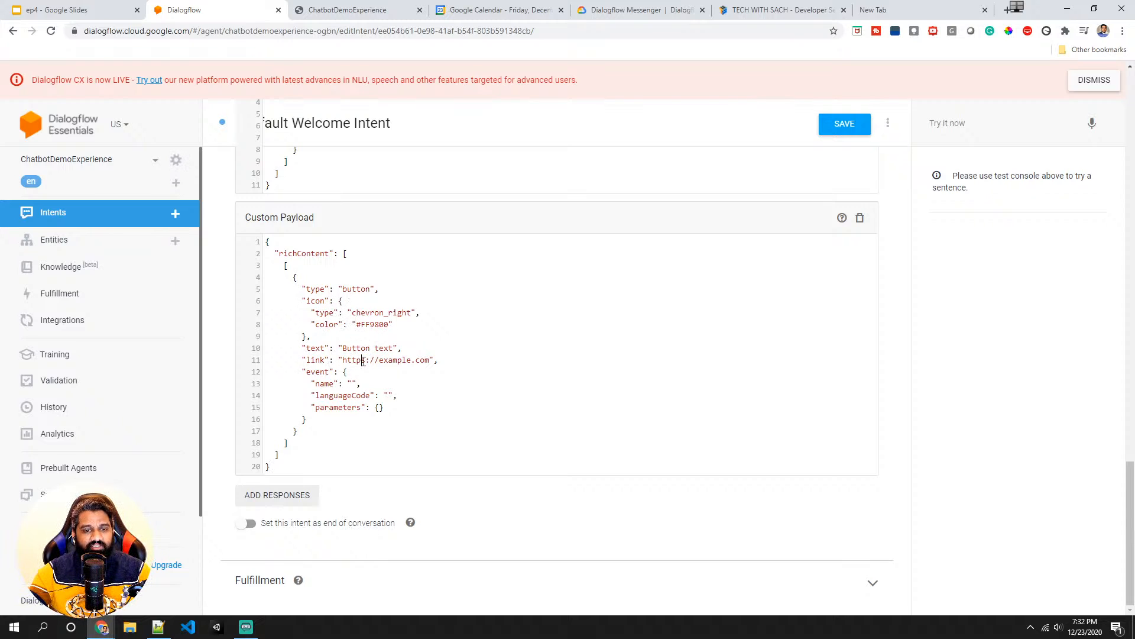
pyautogui.doubleClick(357, 360)
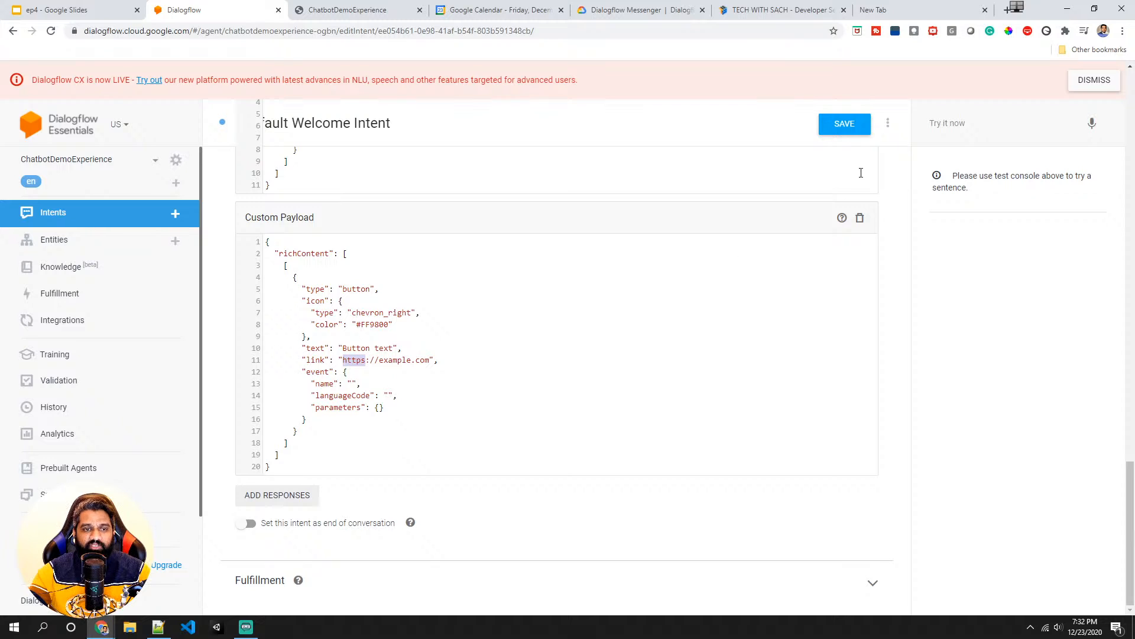
pyautogui.click(850, 126)
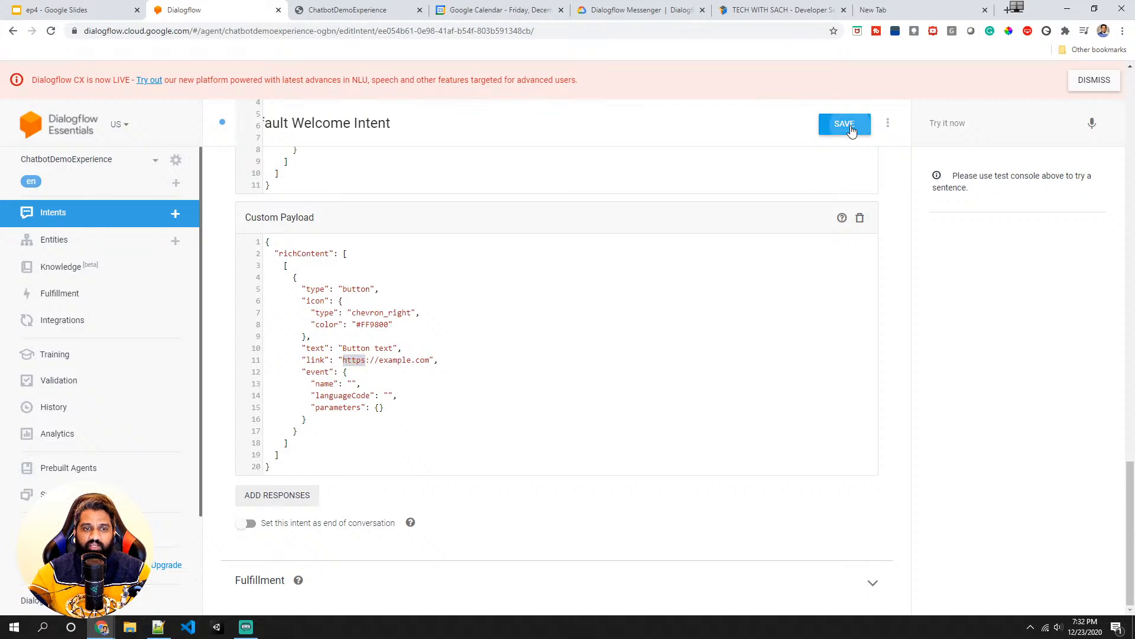
# - Move the chips Custom Payload block below the button payload and save the intent
pyautogui.scroll(10, 373, 234)
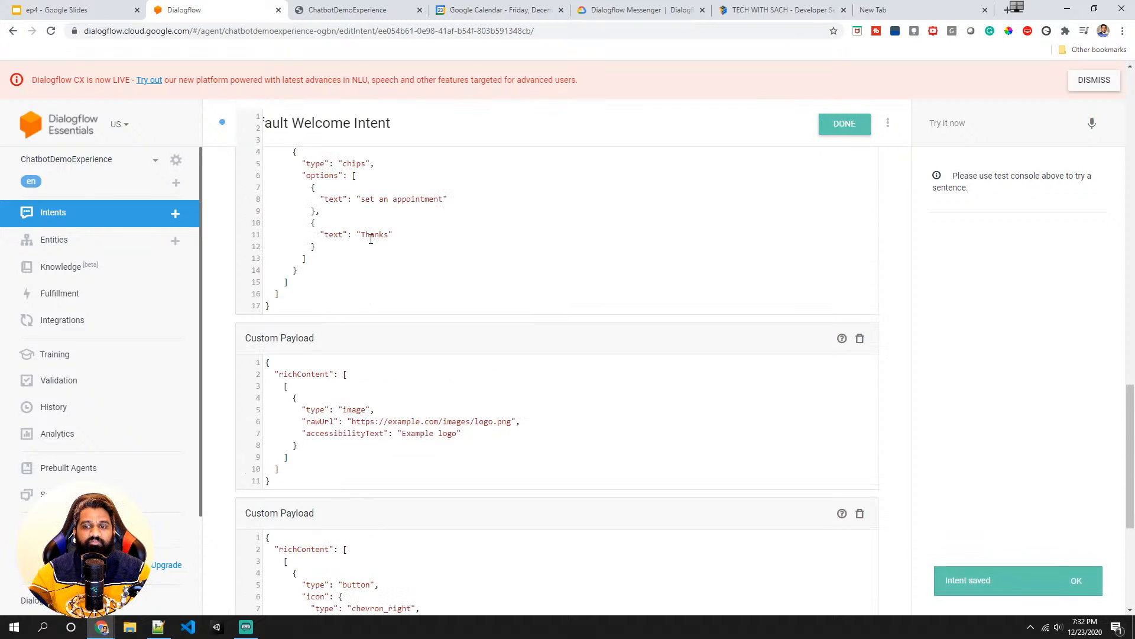
pyautogui.scroll(-7, 363, 267)
pyautogui.scroll(5, 363, 266)
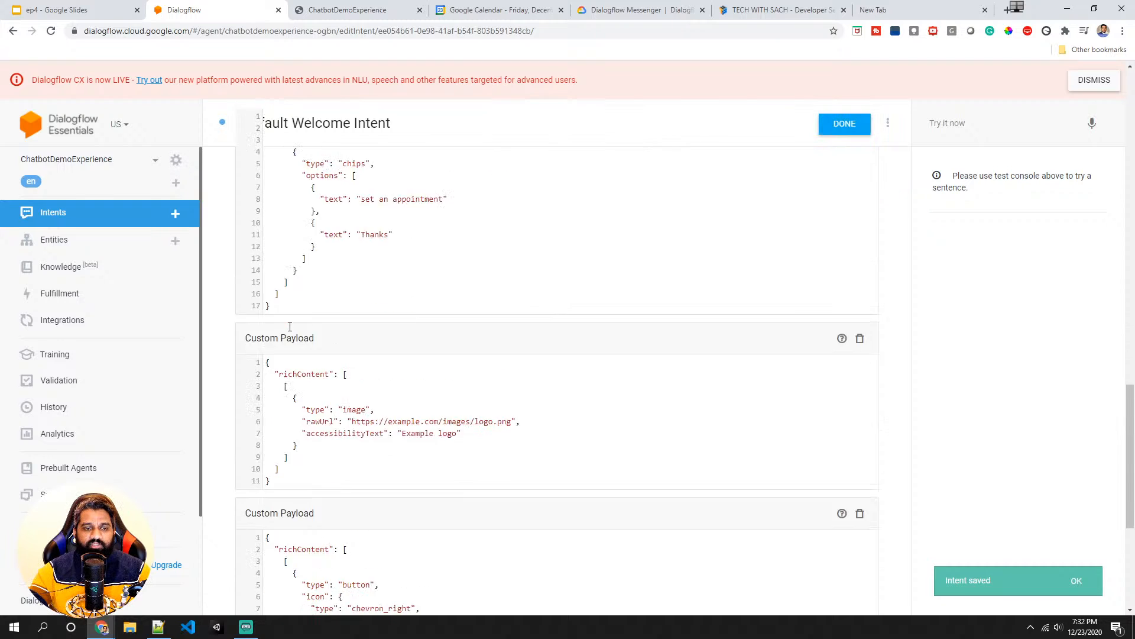
pyautogui.scroll(-7, 290, 325)
pyautogui.scroll(-2, 289, 326)
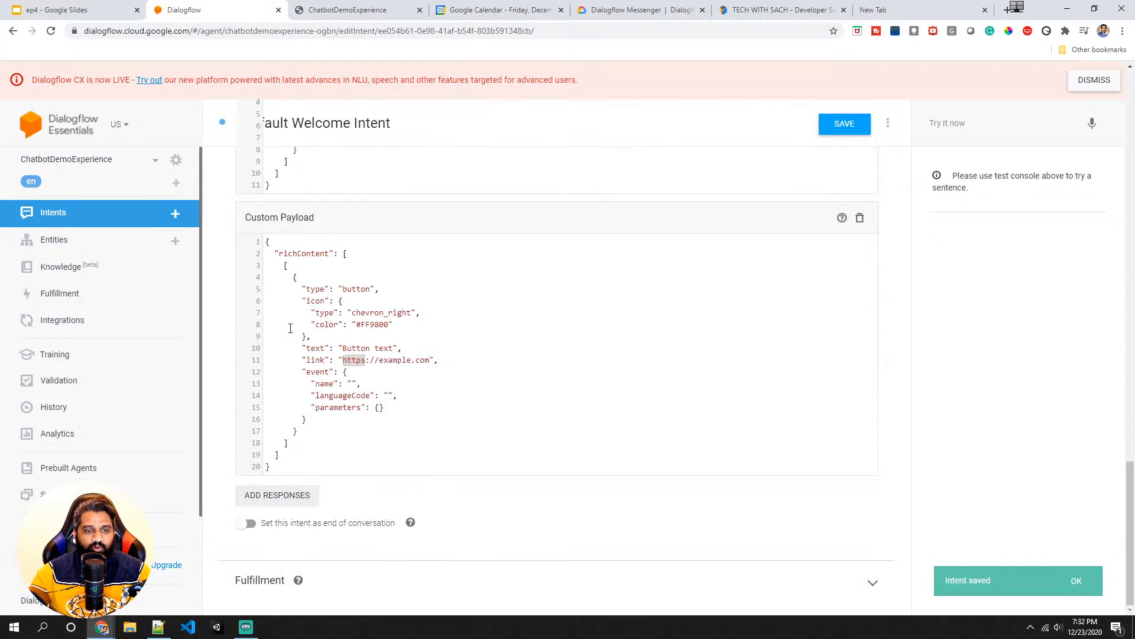
pyautogui.scroll(12, 290, 327)
pyautogui.scroll(3, 290, 328)
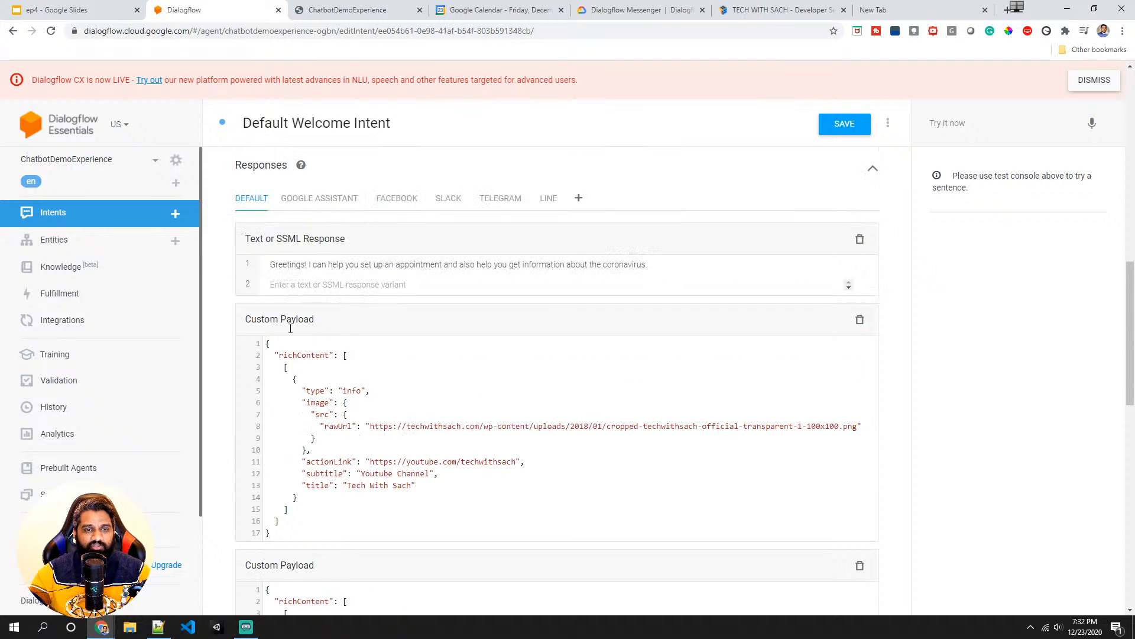
pyautogui.scroll(-5, 292, 329)
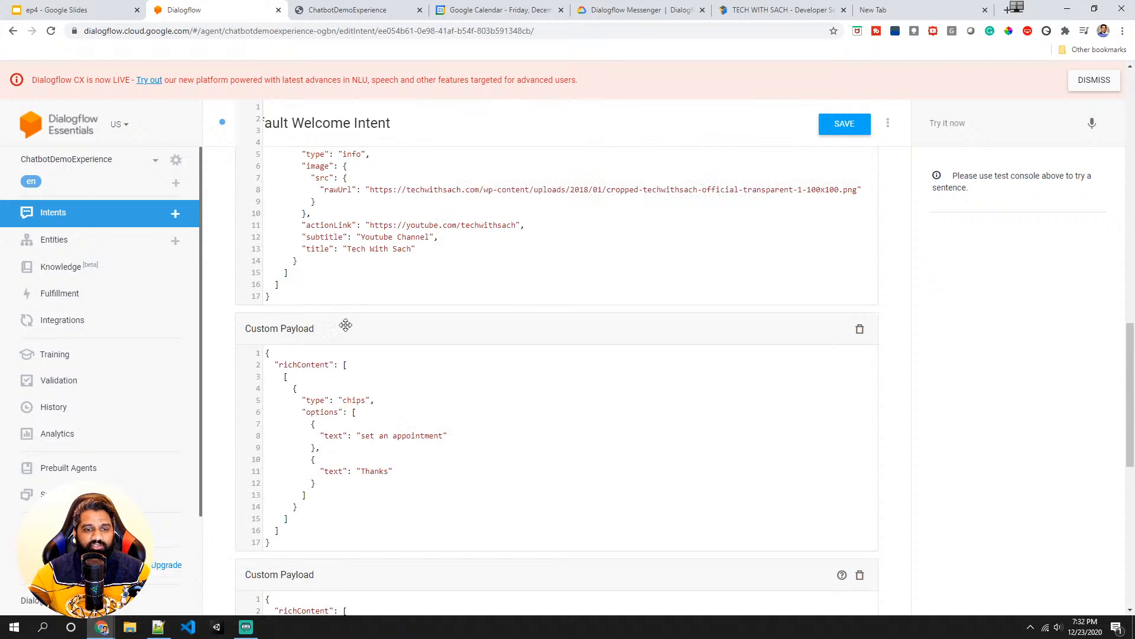
pyautogui.moveTo(345, 325); pyautogui.dragTo(345, 243)
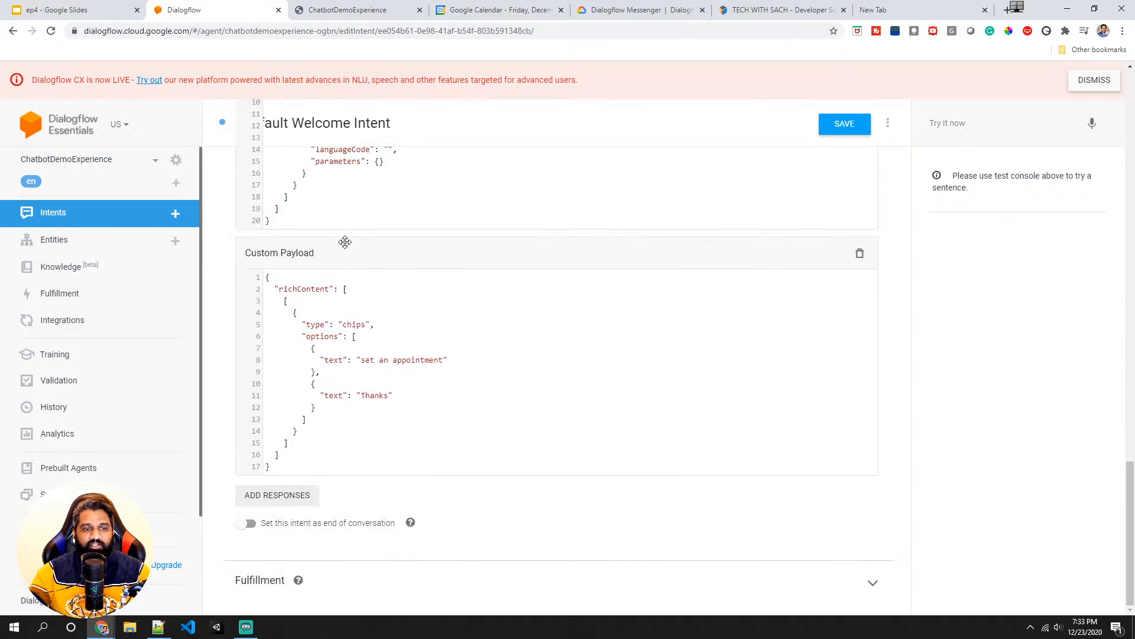
pyautogui.scroll(6, 388, 258)
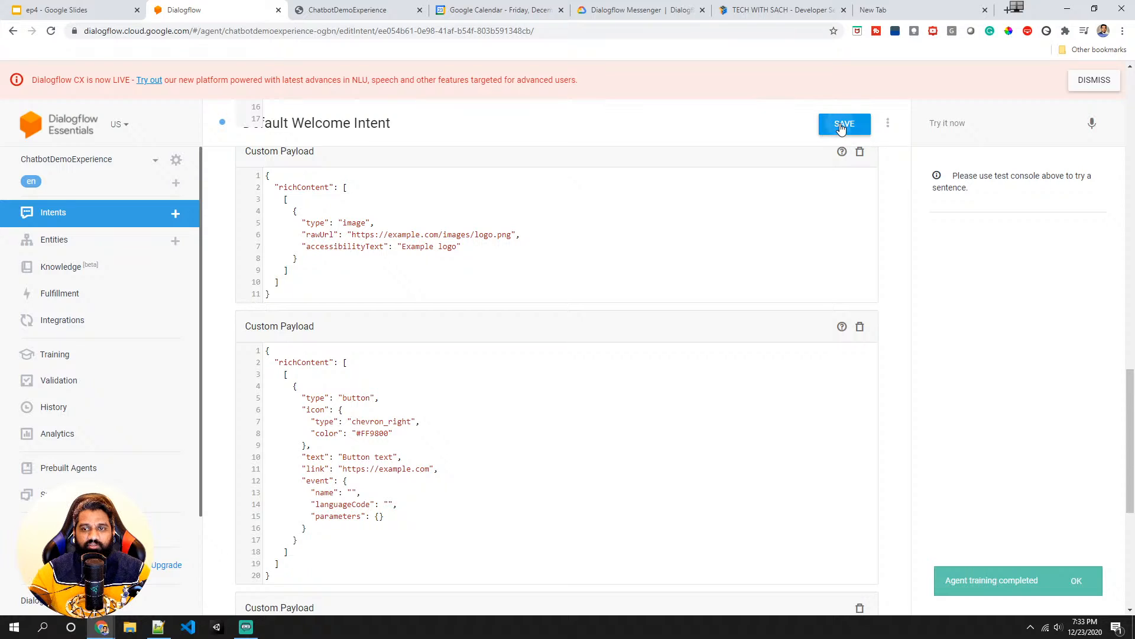
pyautogui.click(840, 124)
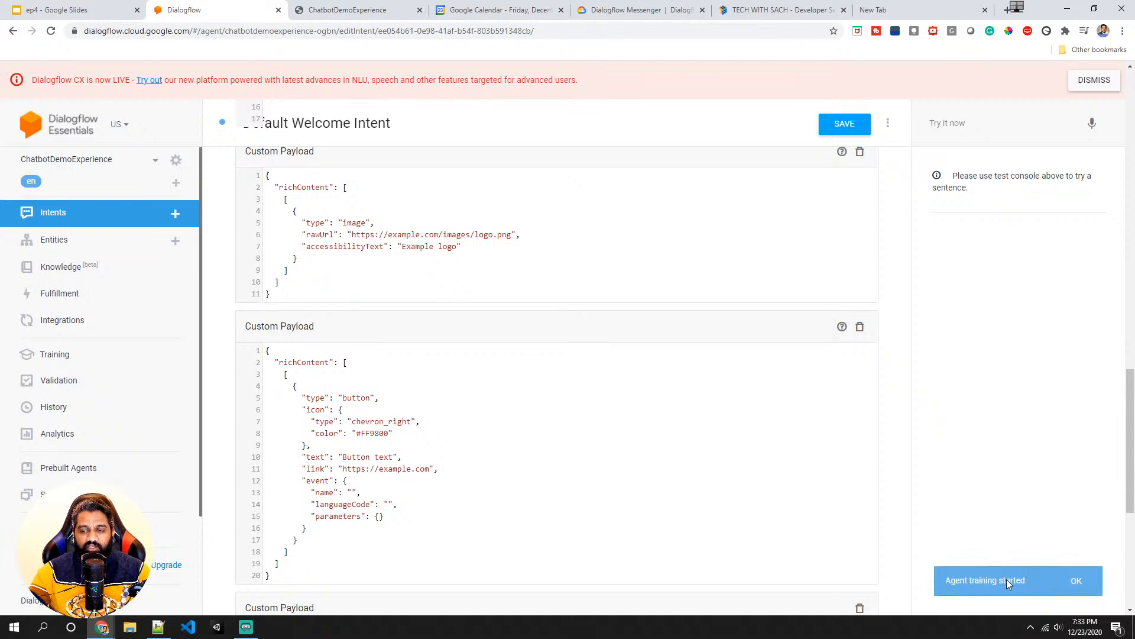
# - Open the Dialogflow Messenger integration, try it now, and open the chat widget to view the welcome responses
pyautogui.click(82, 324)
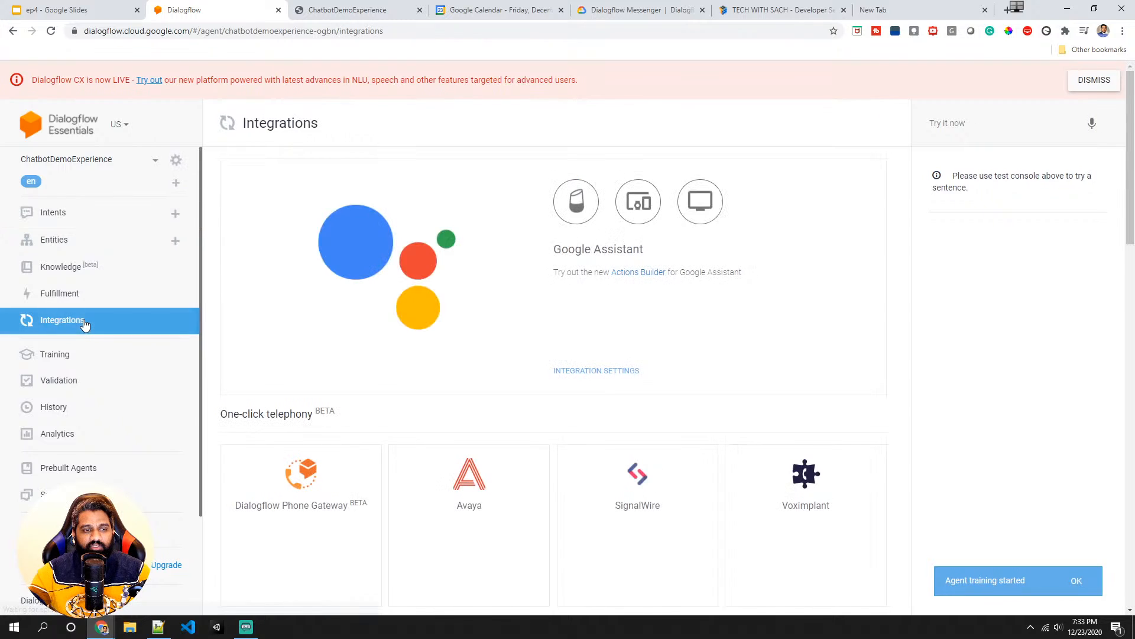
pyautogui.scroll(-10, 405, 400)
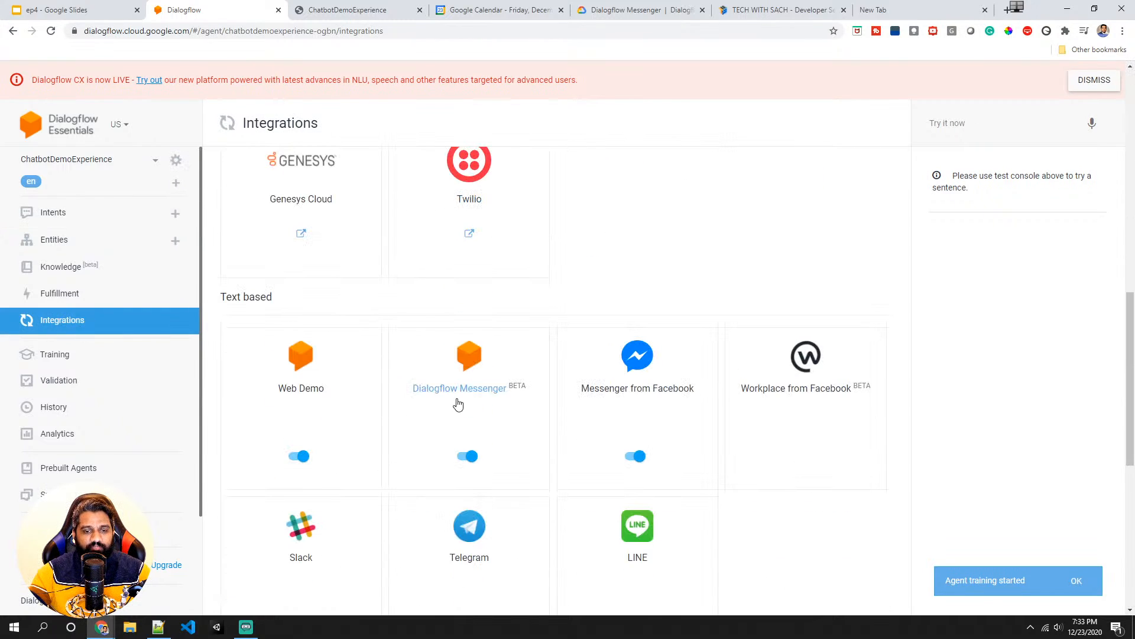
pyautogui.click(458, 404)
pyautogui.click(769, 534)
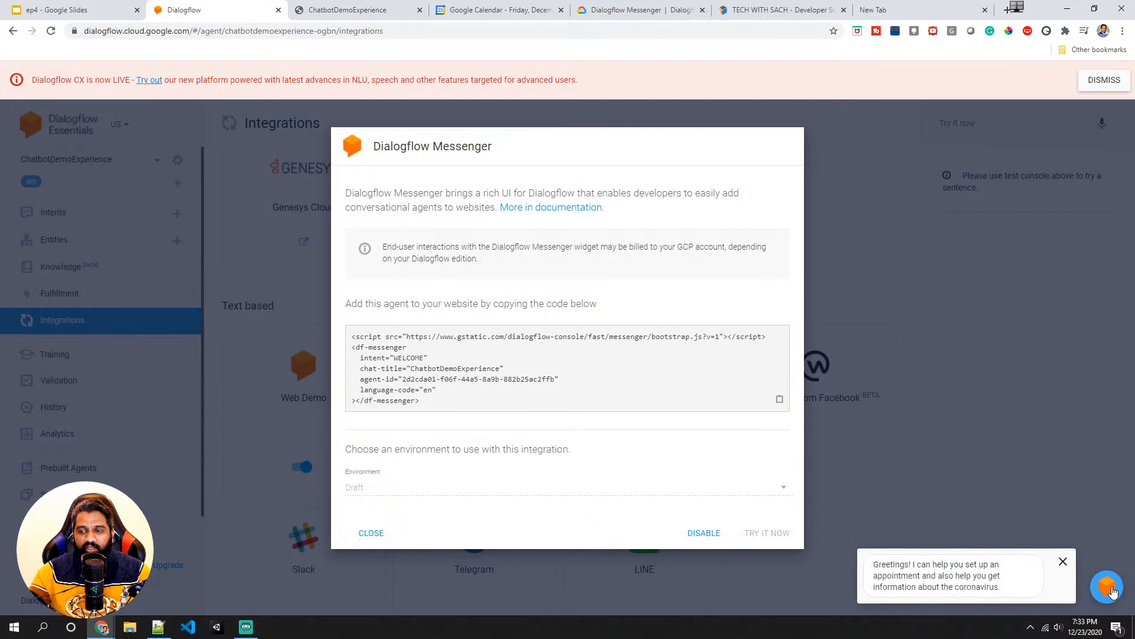
pyautogui.click(937, 584)
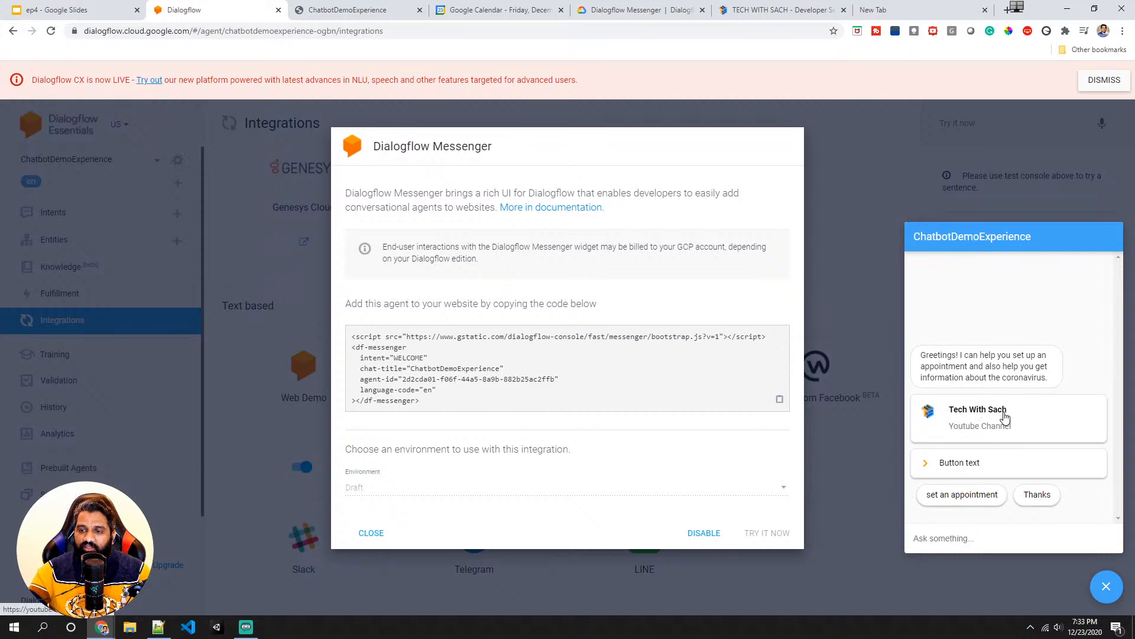
# - Test the button link in the Messenger chat, close the opened tab, and close the Messenger widget and dialog
pyautogui.click(935, 471)
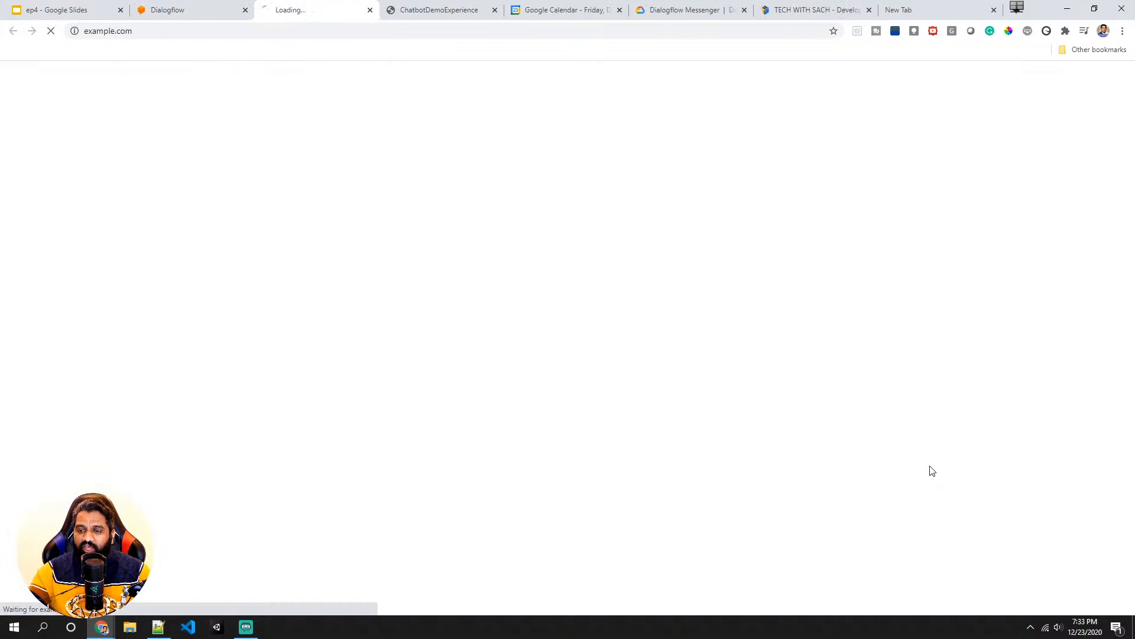
pyautogui.click(370, 10)
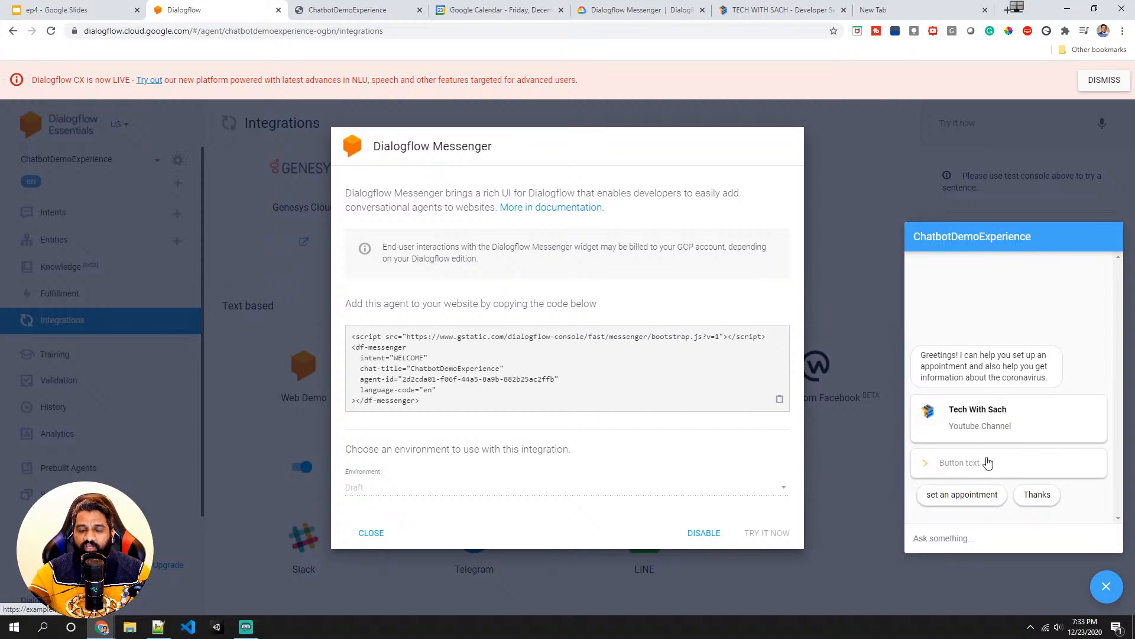
pyautogui.click(1106, 586)
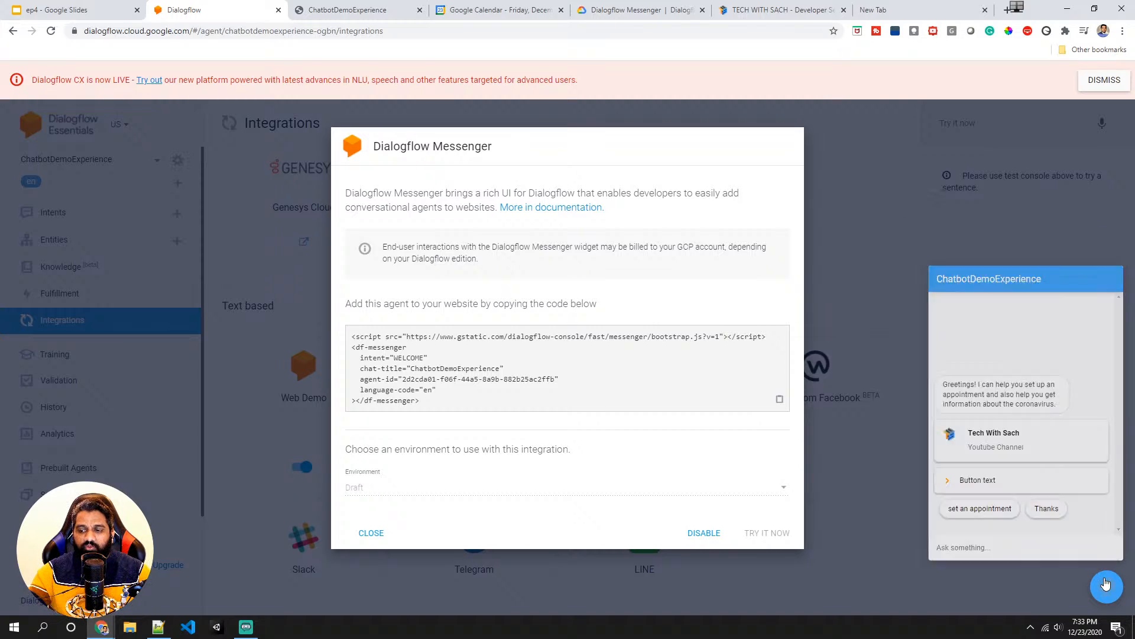
pyautogui.click(308, 543)
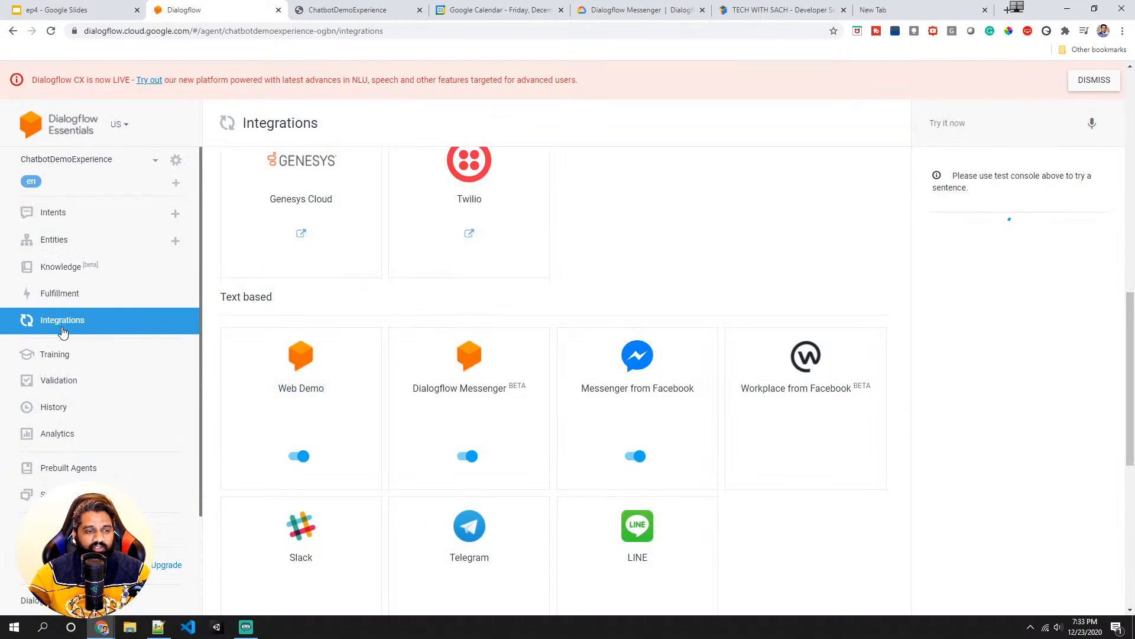
# - Reopen the Default Welcome Intent and review its custom payload responses
pyautogui.click(65, 221)
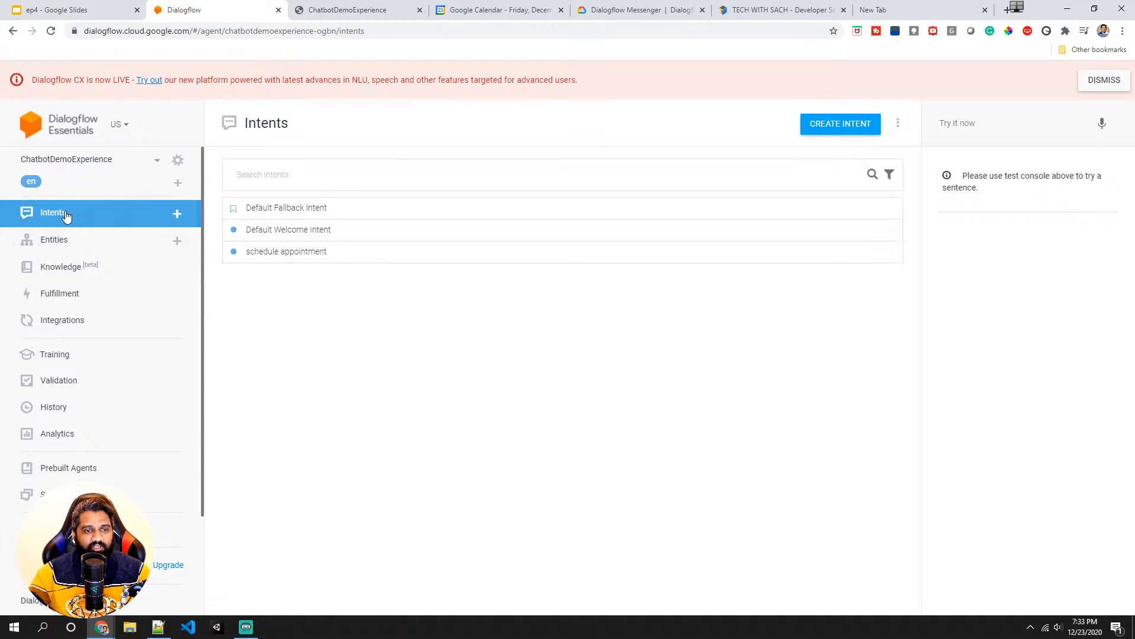
pyautogui.click(276, 236)
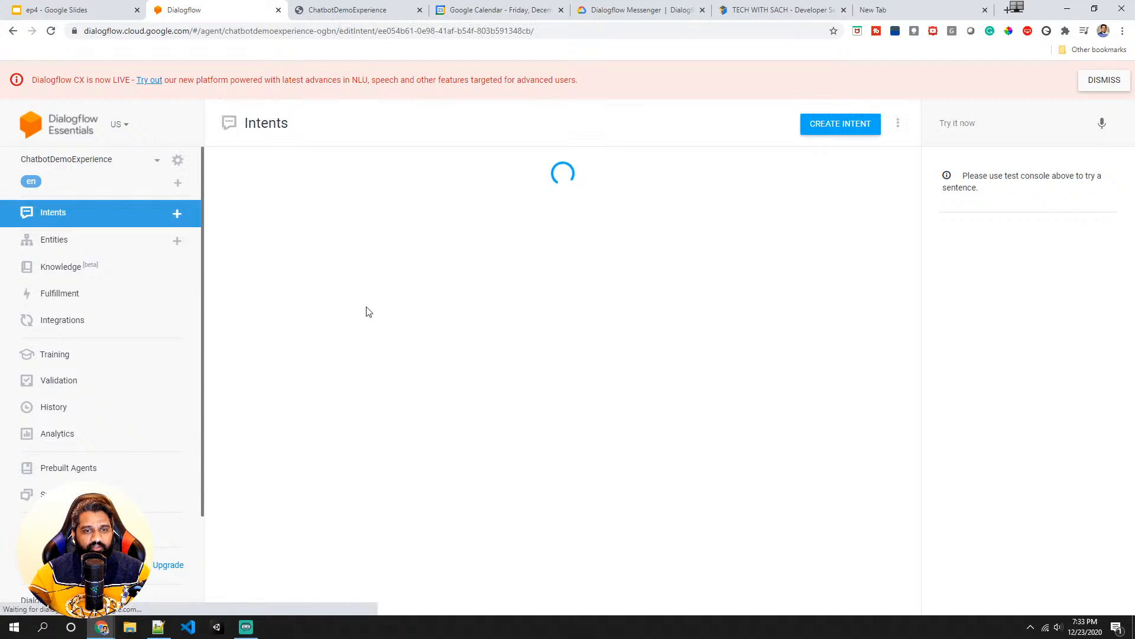
pyautogui.scroll(-8, 343, 349)
pyautogui.scroll(-7, 344, 367)
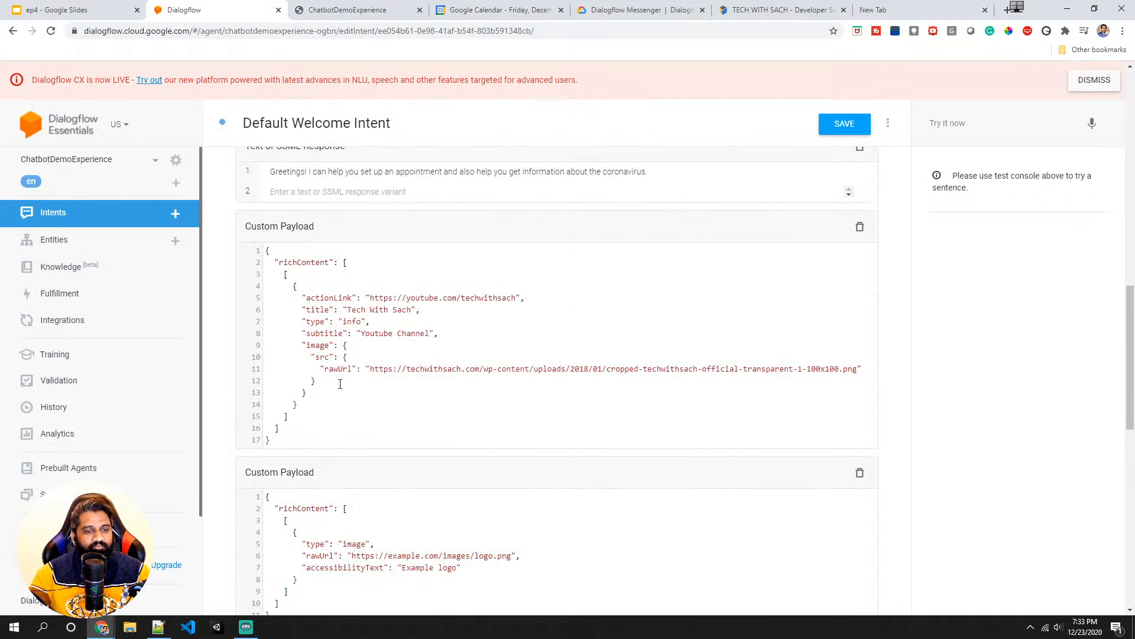
pyautogui.scroll(-2, 329, 294)
pyautogui.scroll(3, 331, 313)
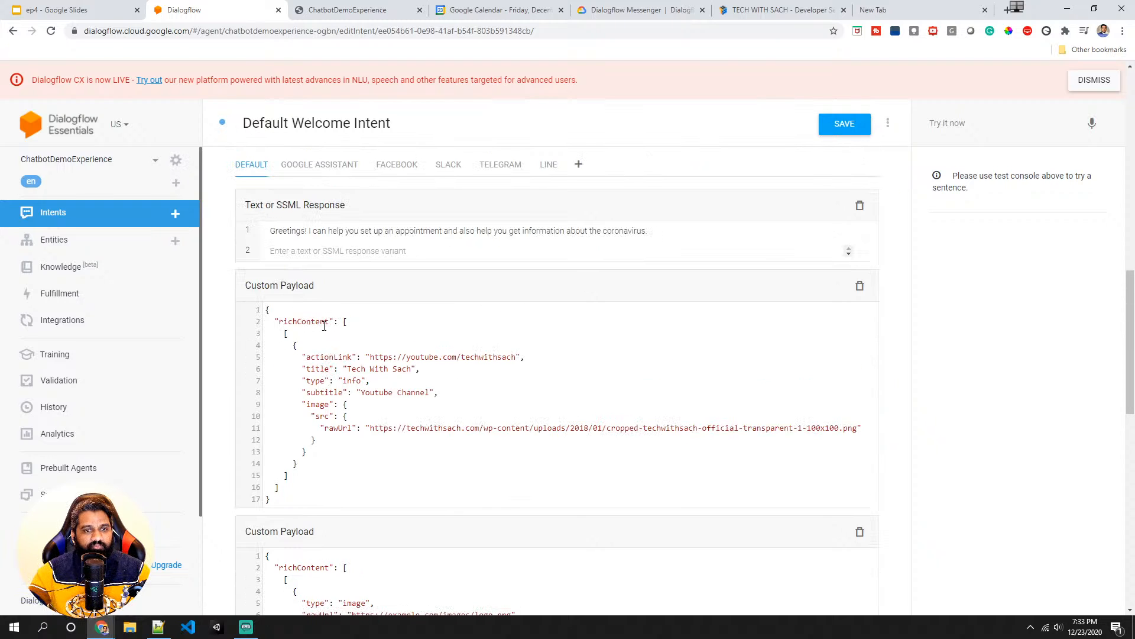
pyautogui.scroll(-1, 348, 362)
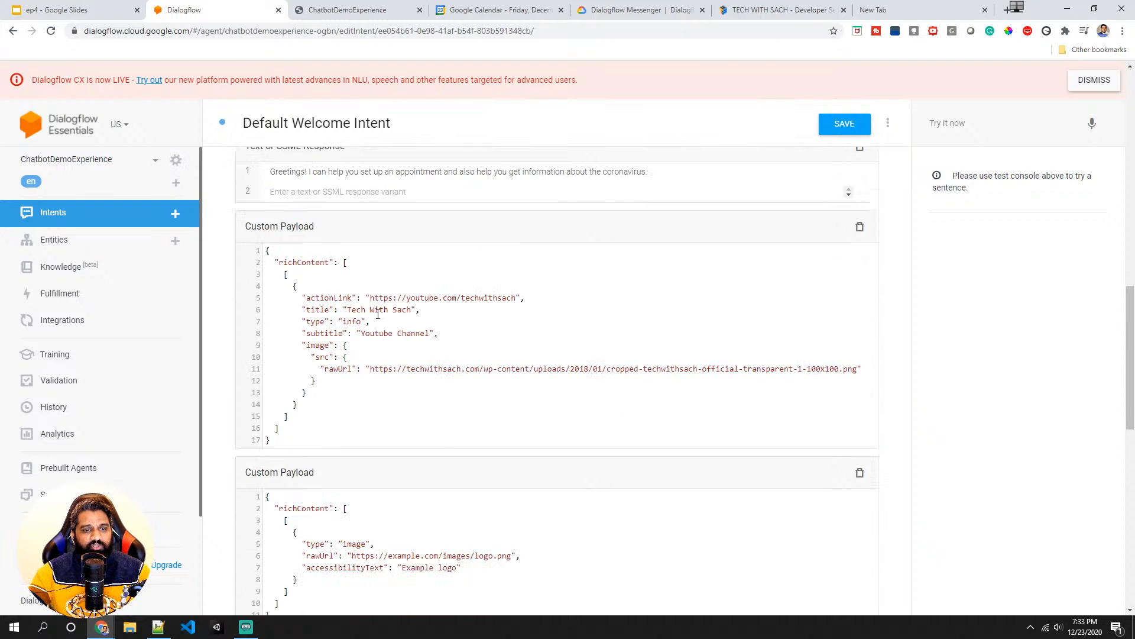
pyautogui.scroll(-3, 359, 333)
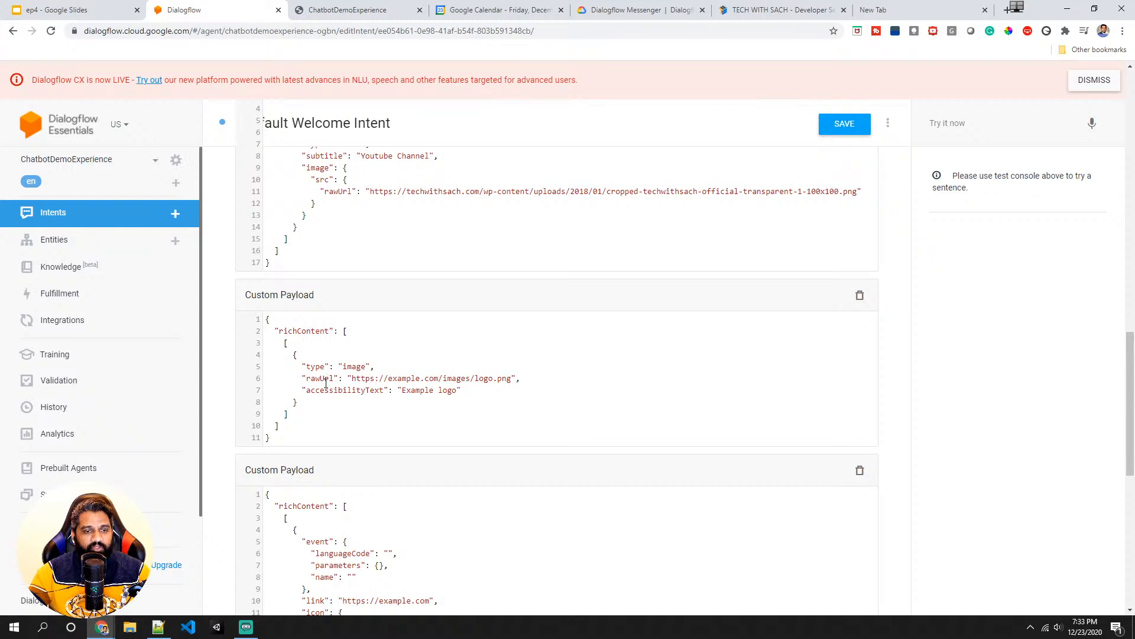
# - Copy the logo image address from the TECH WITH SACH website and return to the intent
pyautogui.click(743, 10)
pyautogui.rightClick(36, 87)
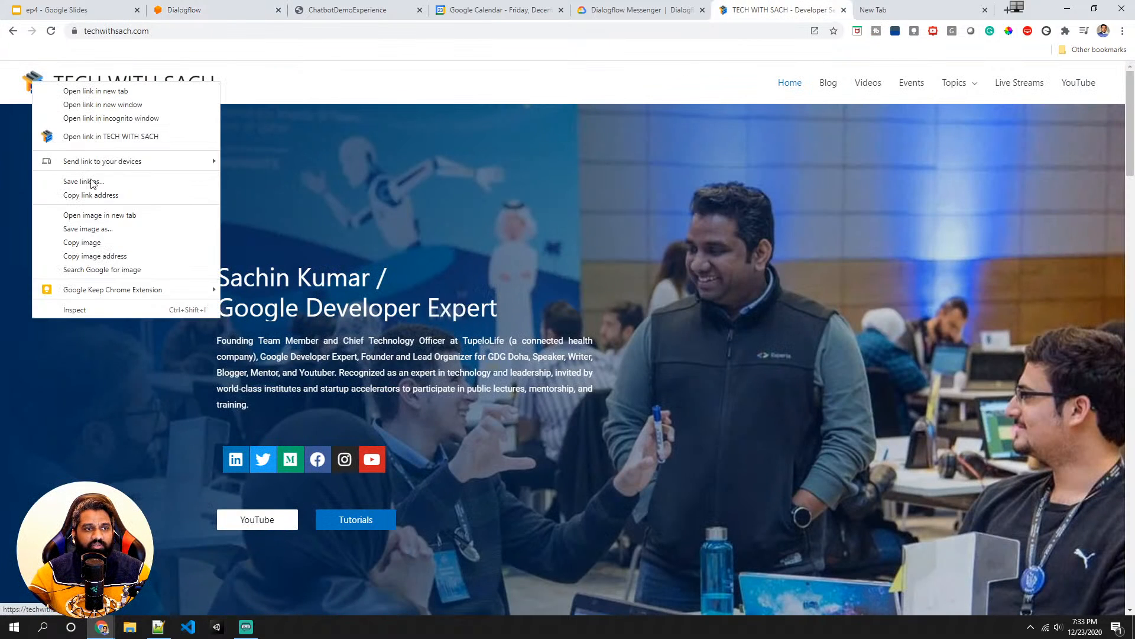
pyautogui.click(98, 258)
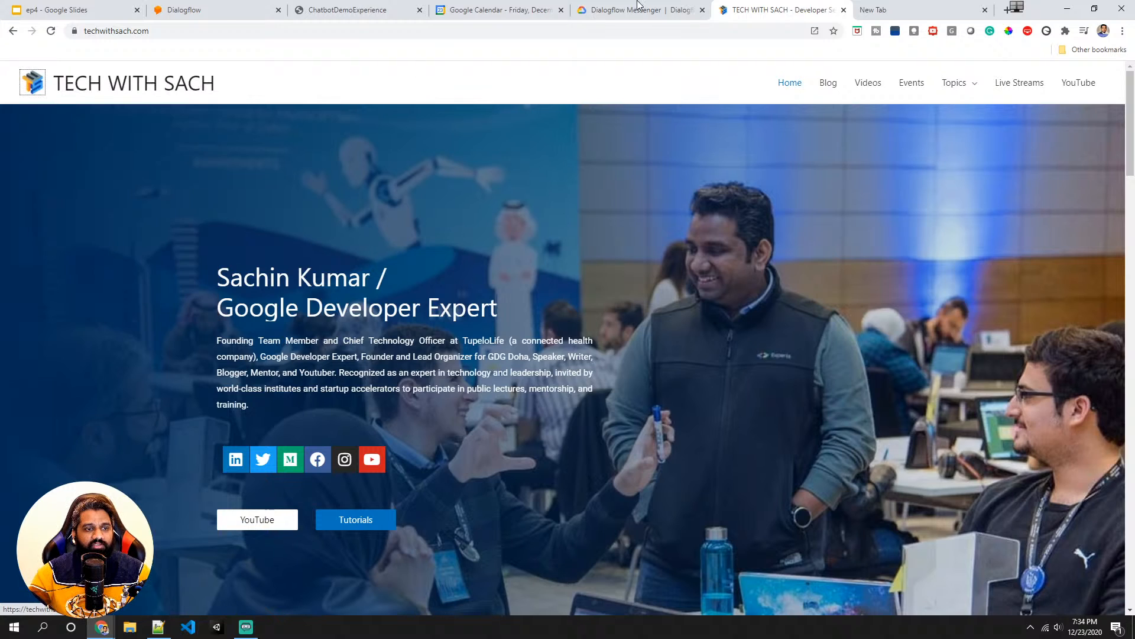
pyautogui.click(213, 8)
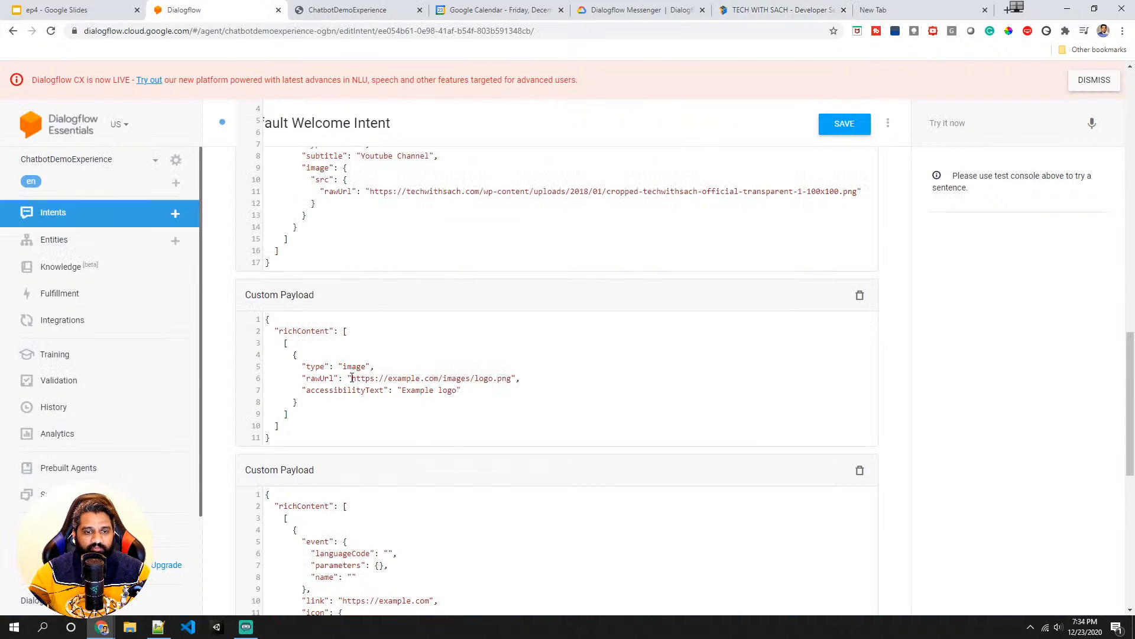
# - Replace the image payload's rawUrl with the copied TECH WITH SACH logo address and set its accessibilityText to Tech With Sach
pyautogui.moveTo(352, 378); pyautogui.dragTo(512, 376)
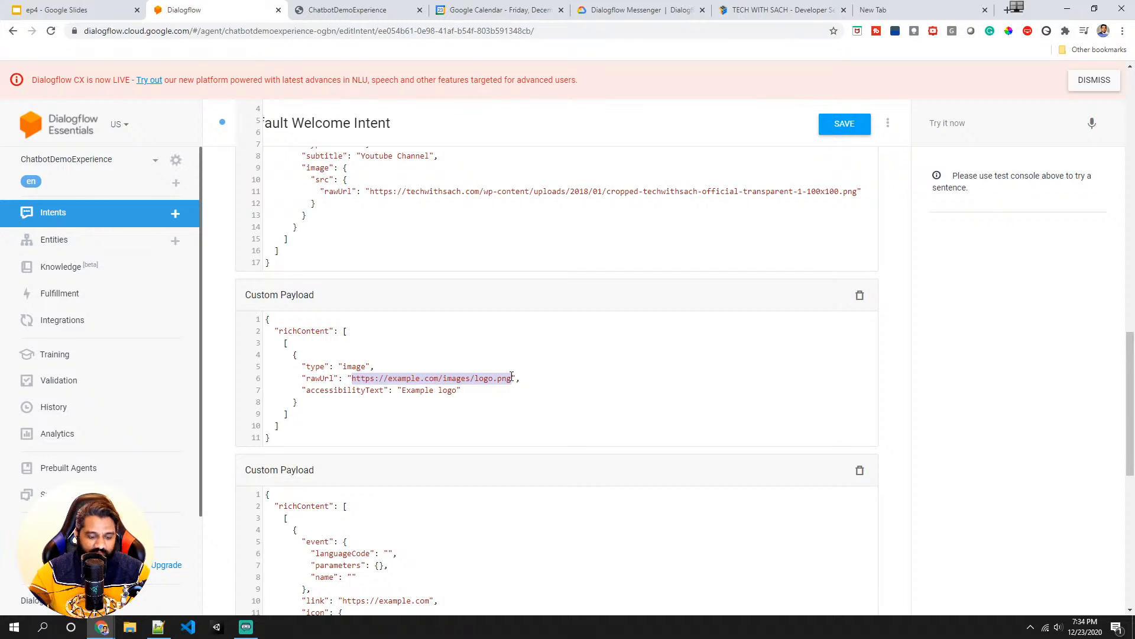
pyautogui.hotkey('ctrl', 'v')
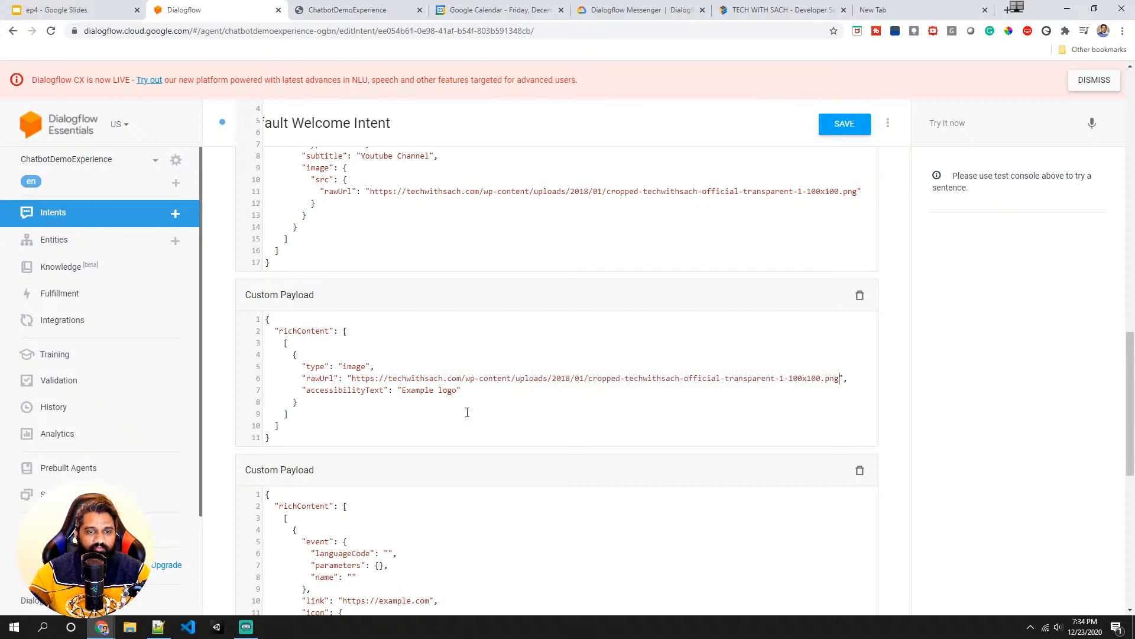
pyautogui.moveTo(457, 391); pyautogui.dragTo(408, 394)
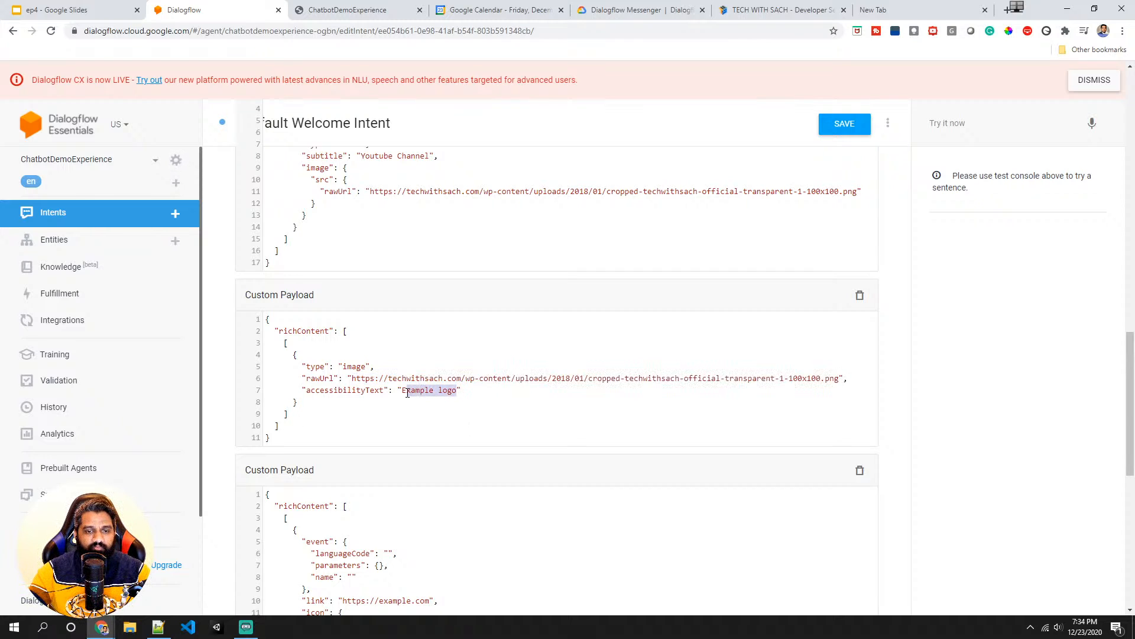
pyautogui.write('Tec')
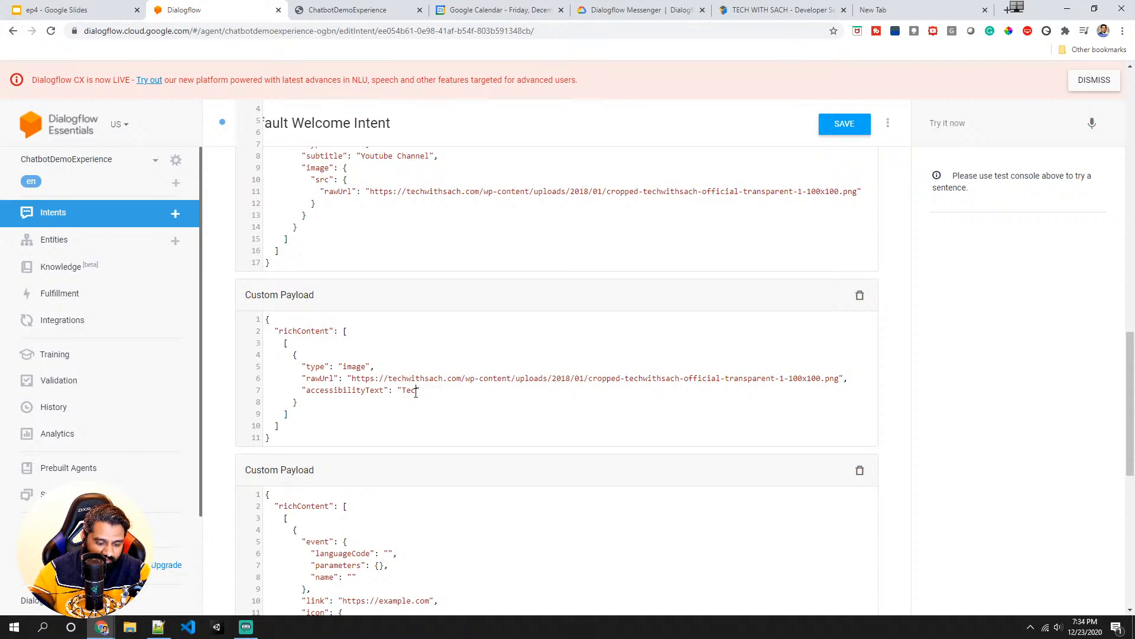
pyautogui.write('h W')
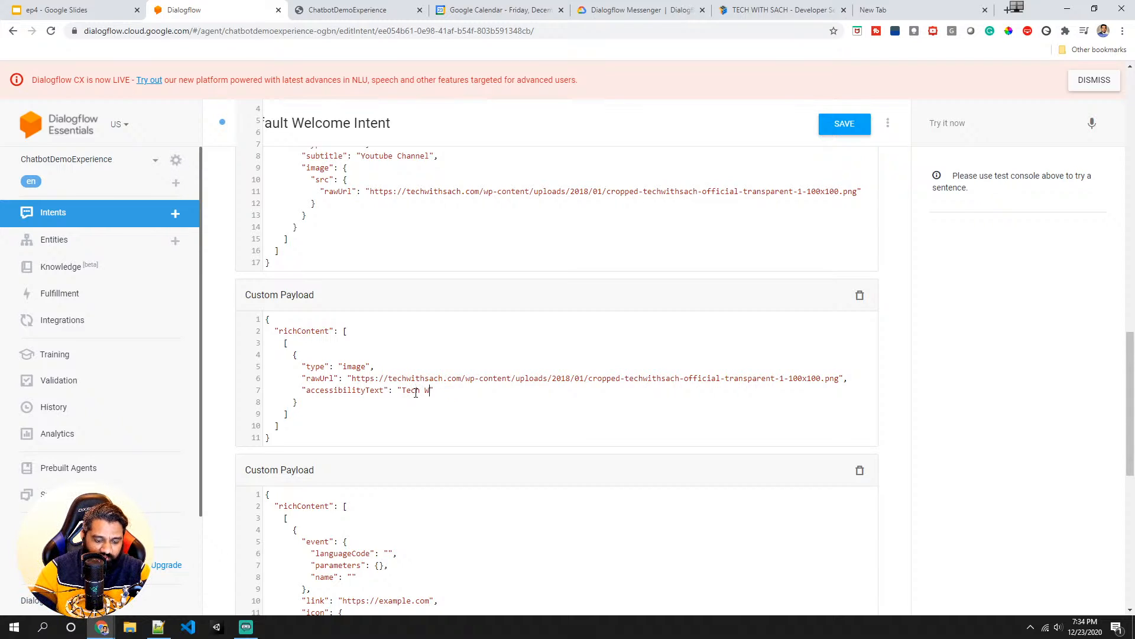
pyautogui.write('ith Sac')
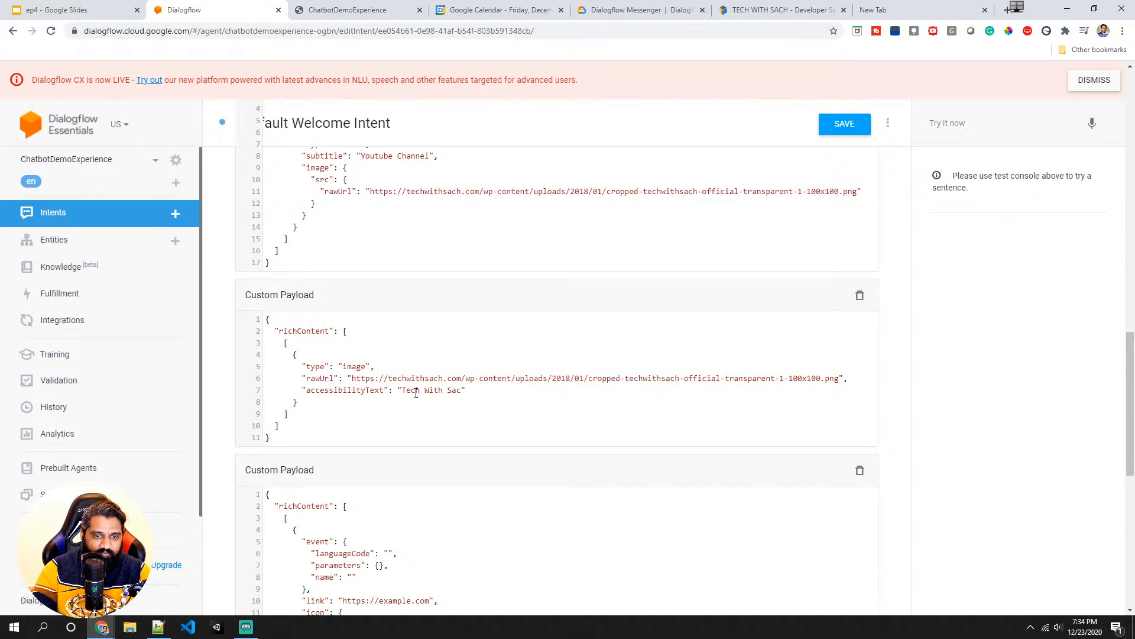
pyautogui.write('h')
# - Save the Default Welcome Intent with the updated image payload
pyautogui.scroll(-7, 424, 417)
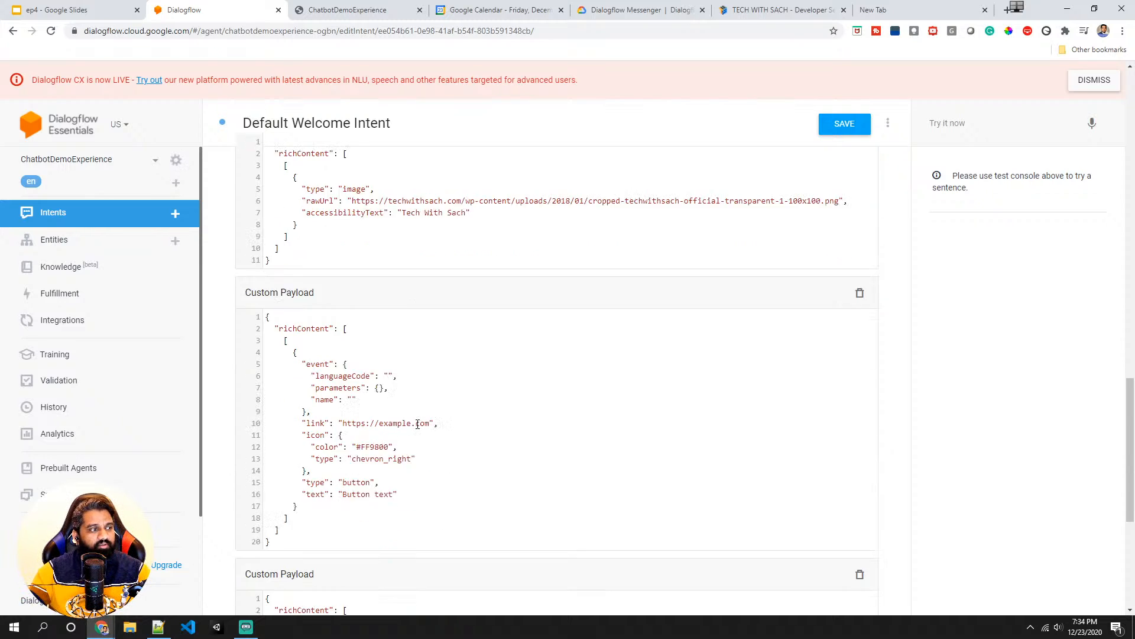
pyautogui.scroll(3, 384, 391)
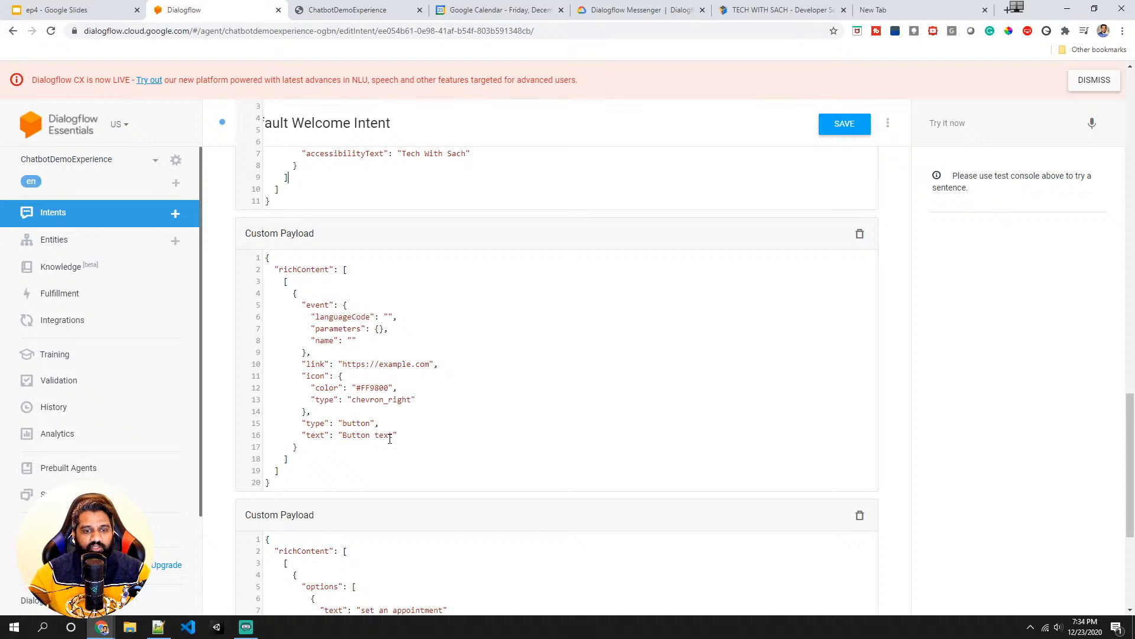
pyautogui.scroll(-3, 341, 397)
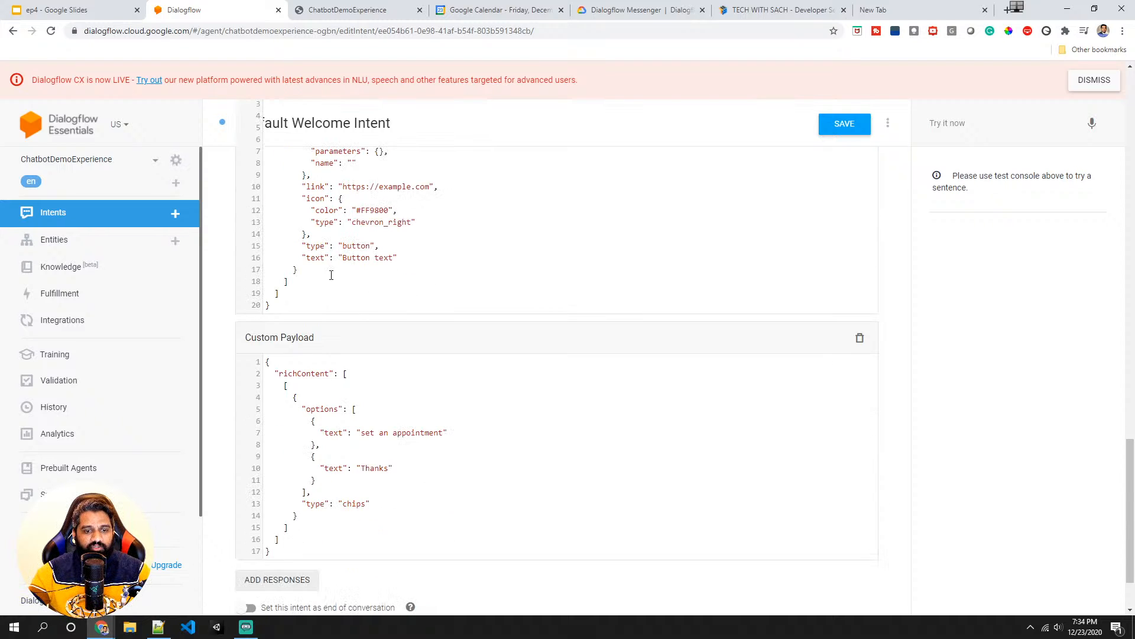
pyautogui.scroll(-1, 333, 273)
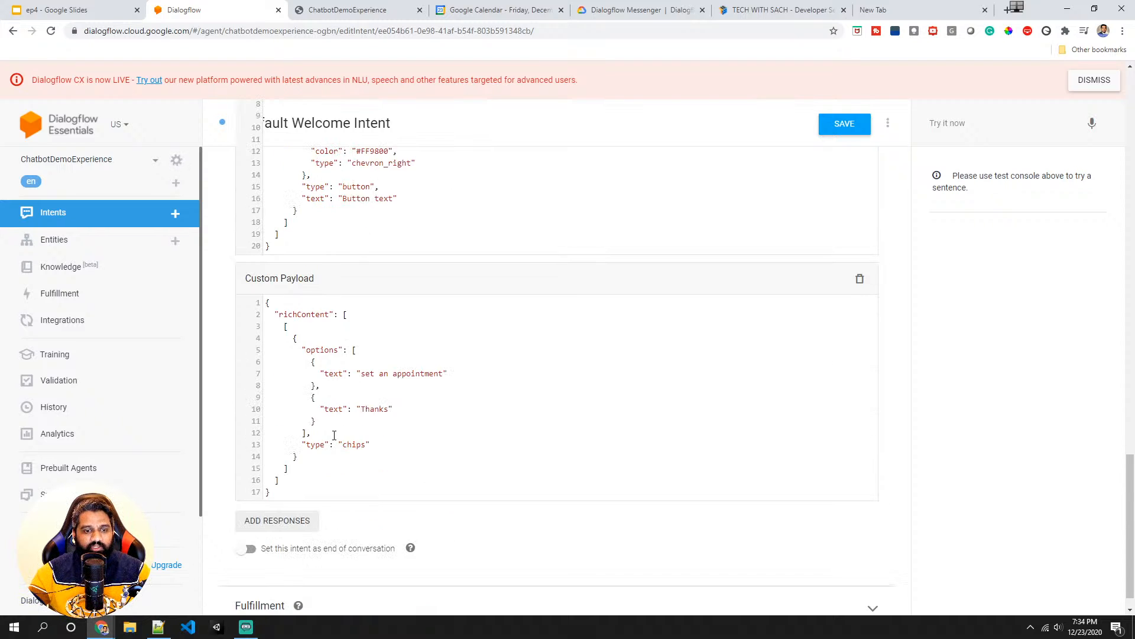
pyautogui.click(846, 127)
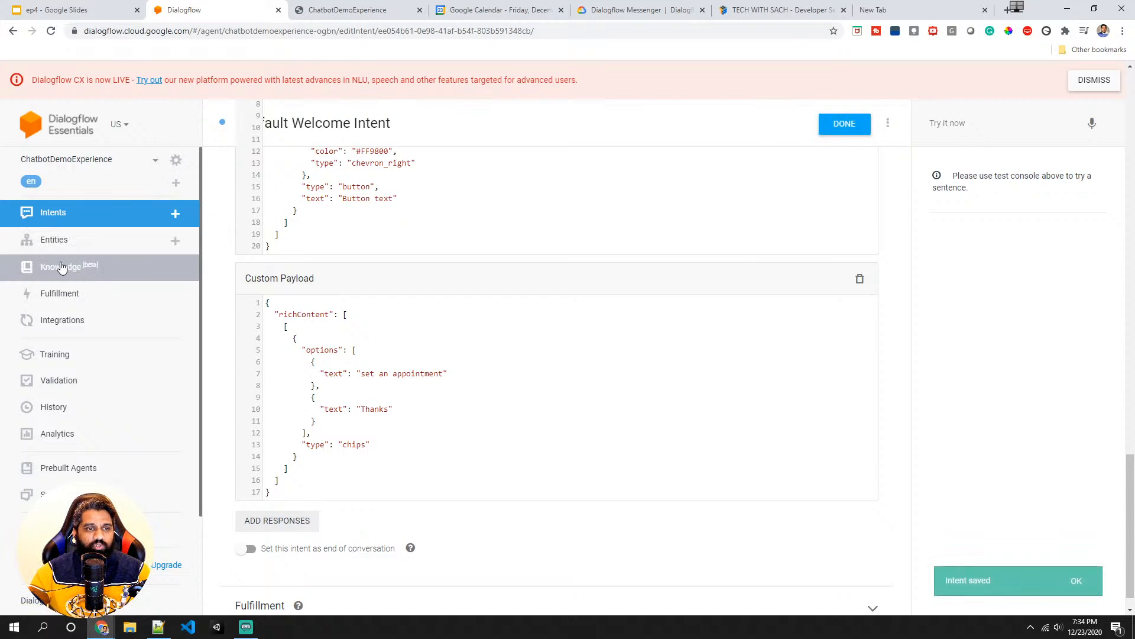
# - Open the Dialogflow Messenger integration, try it now, and open the chat widget to view the welcome responses
pyautogui.scroll(4, 276, 252)
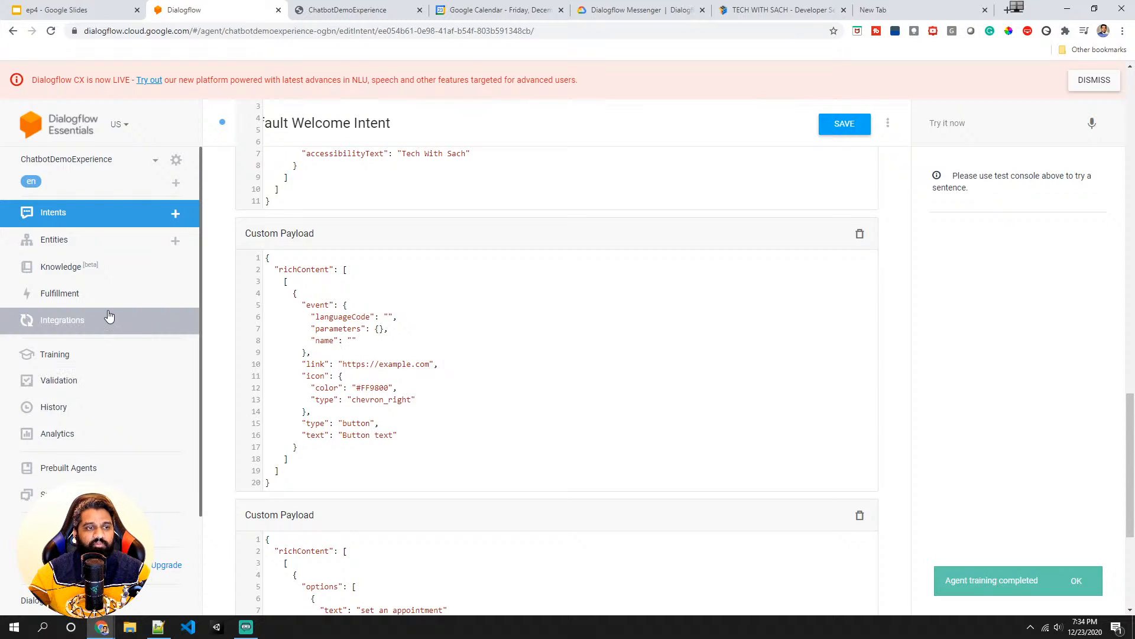
pyautogui.scroll(3, 331, 319)
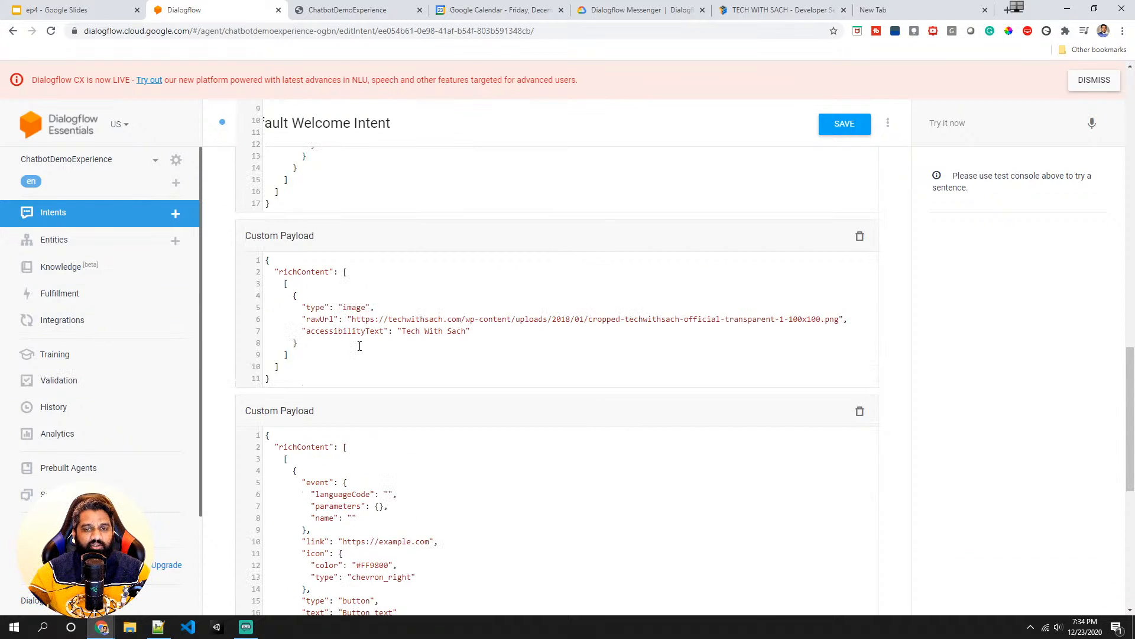
pyautogui.scroll(2, 288, 353)
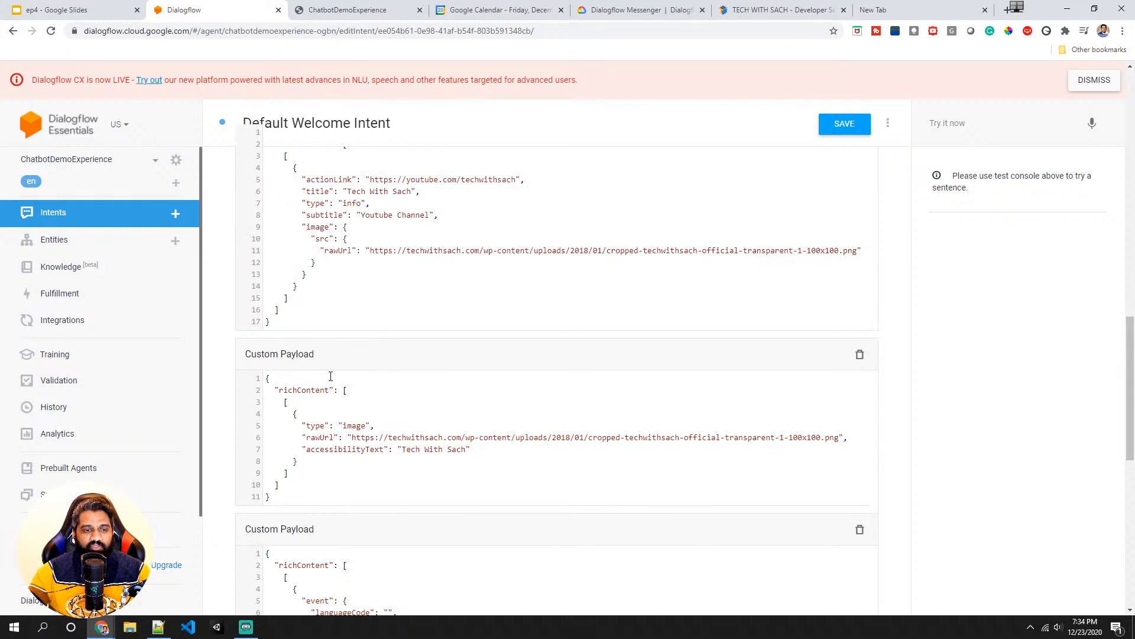
pyautogui.scroll(3, 276, 378)
pyautogui.scroll(-10, 330, 403)
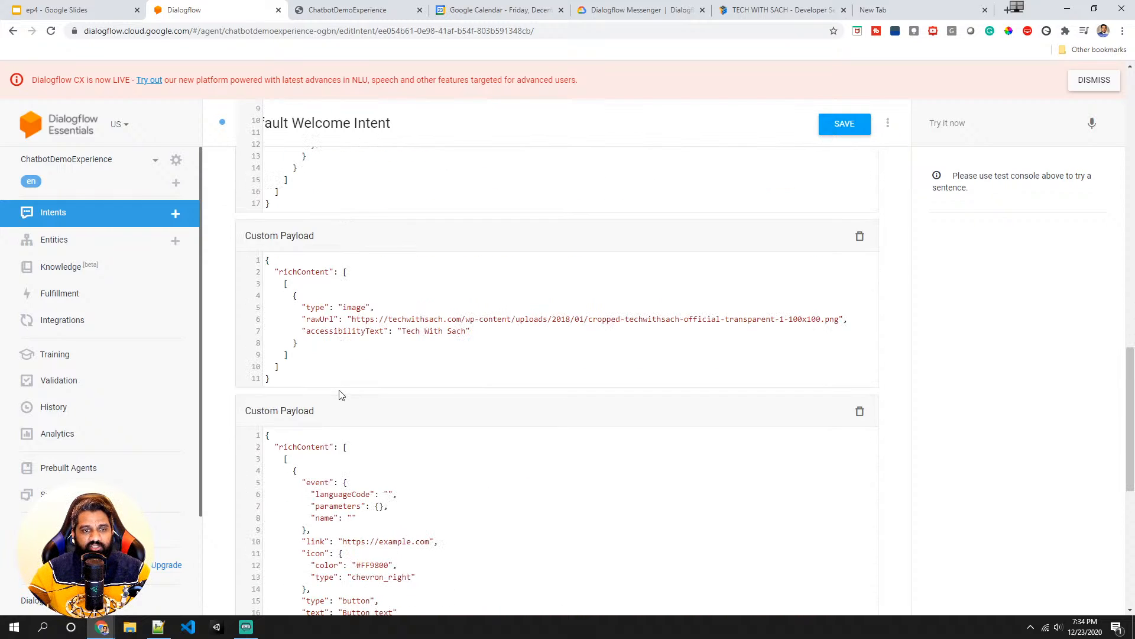
pyautogui.click(83, 323)
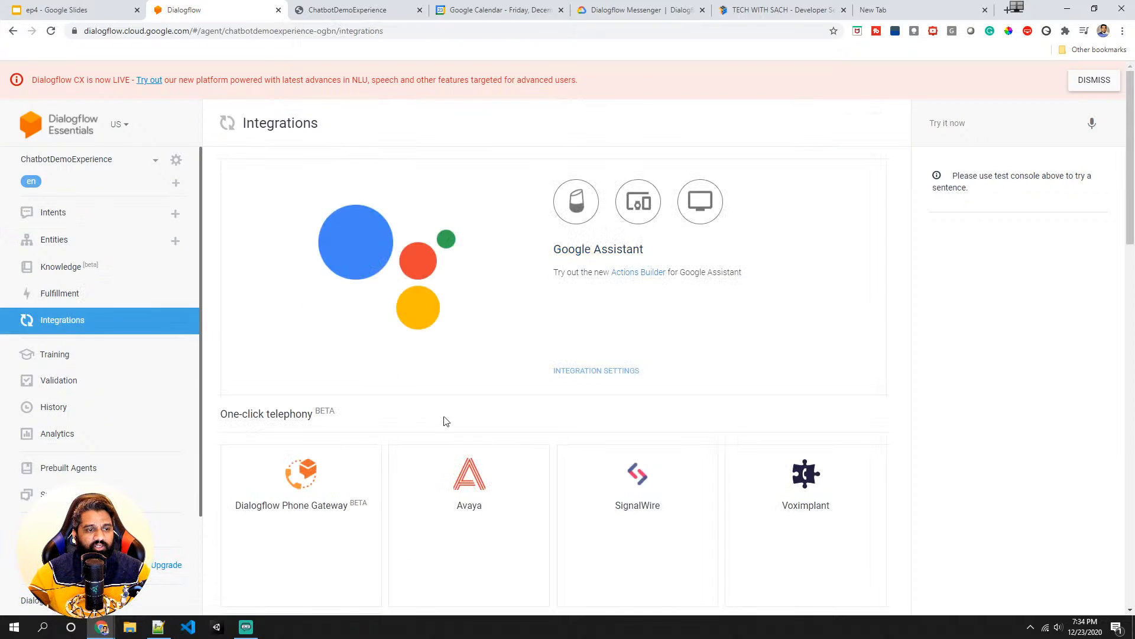
pyautogui.scroll(-10, 444, 418)
pyautogui.click(432, 458)
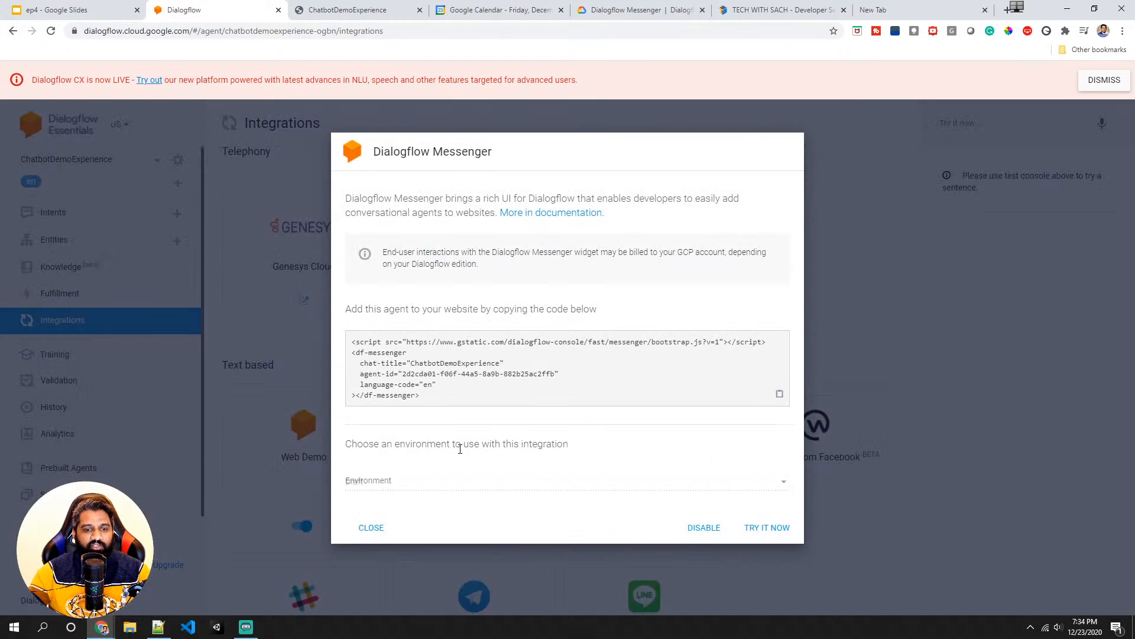
pyautogui.click(775, 537)
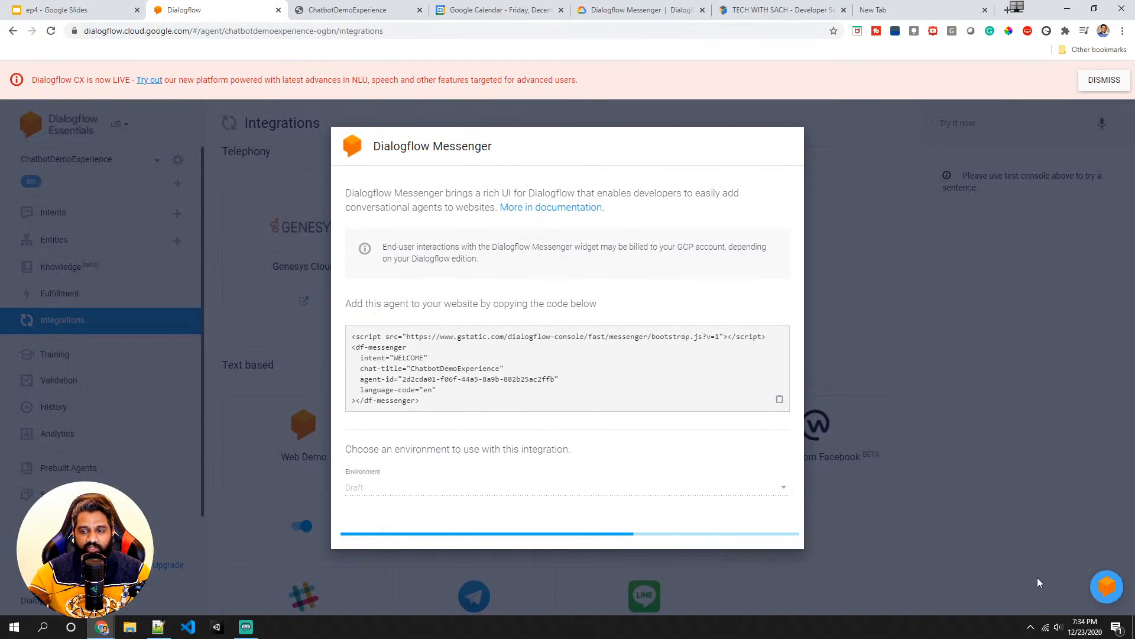
pyautogui.click(1074, 580)
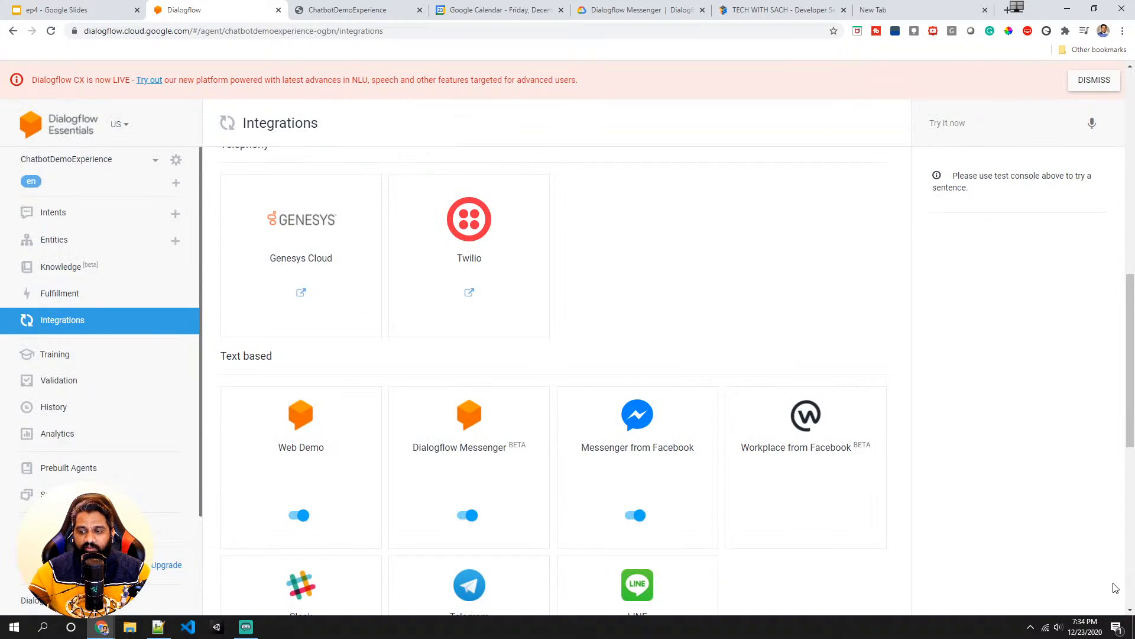
pyautogui.click(481, 452)
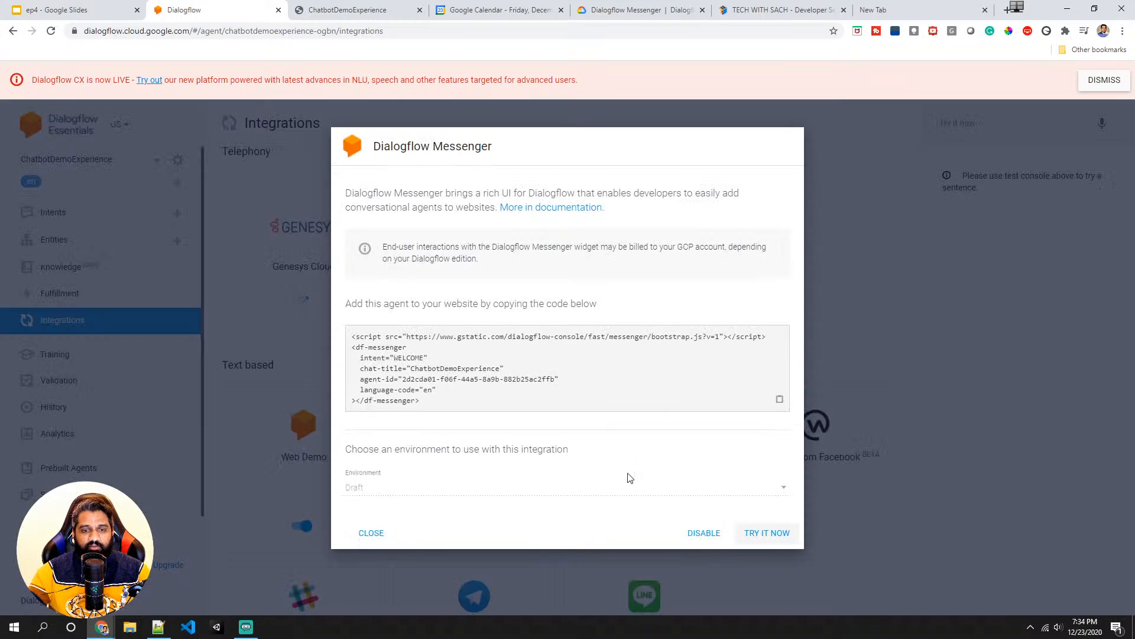
pyautogui.click(769, 532)
pyautogui.click(979, 573)
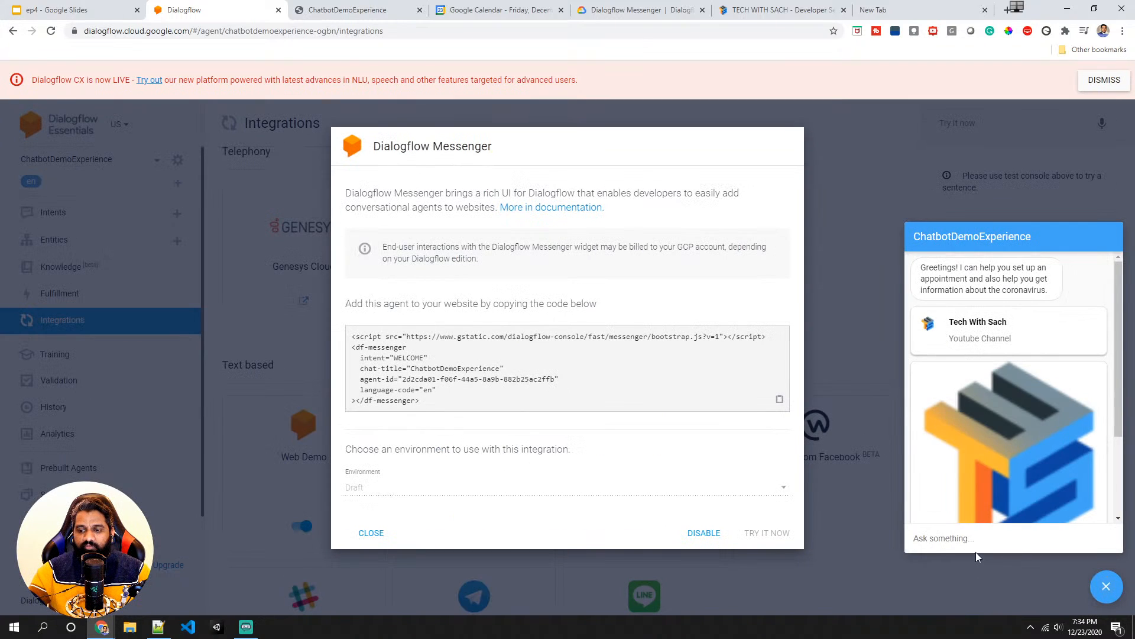
# - Scroll through the welcome responses in the Messenger chat, select the Thanks chip, and close the Messenger dialog
pyautogui.scroll(-3, 958, 311)
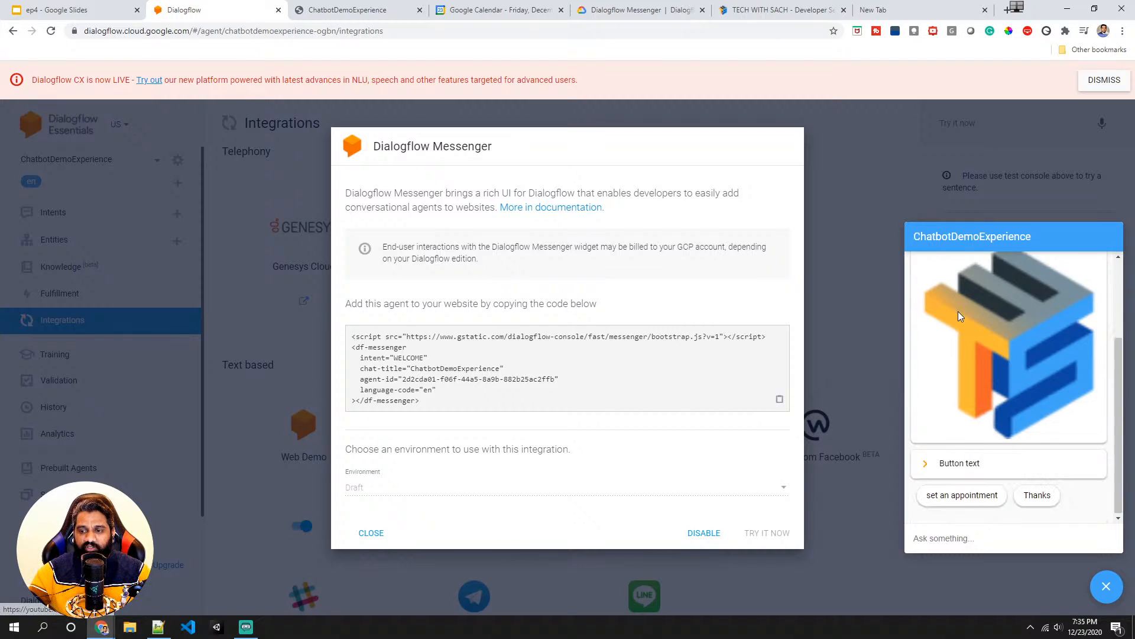
pyautogui.scroll(2, 955, 331)
pyautogui.scroll(2, 953, 338)
pyautogui.scroll(-4, 963, 390)
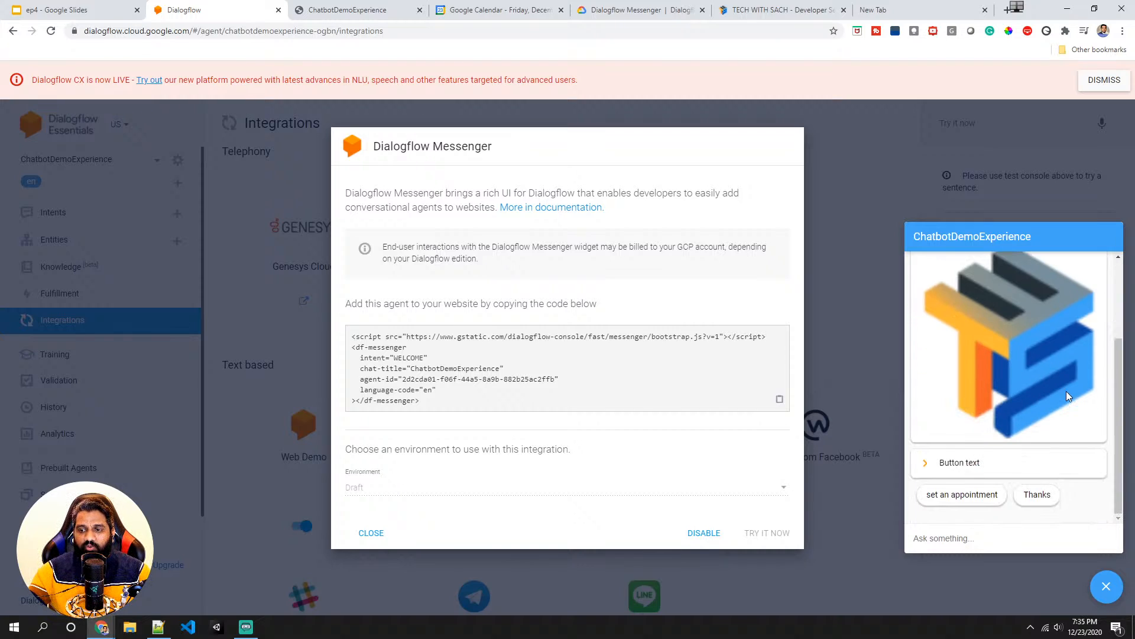
pyautogui.scroll(3, 1035, 349)
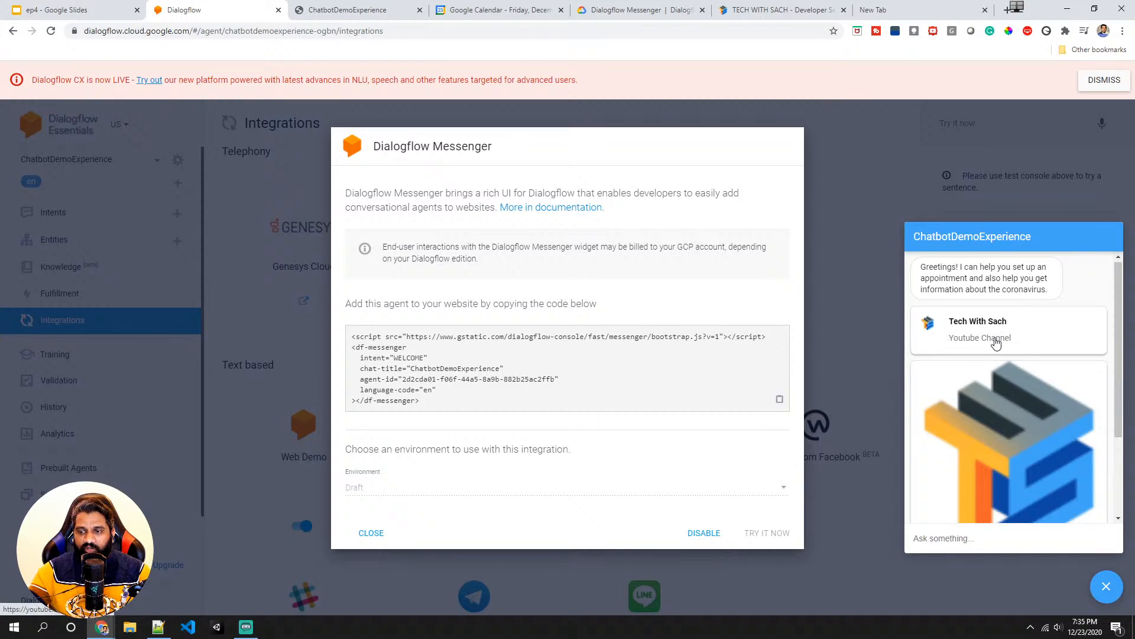
pyautogui.scroll(-1, 1001, 331)
pyautogui.scroll(-1, 1029, 390)
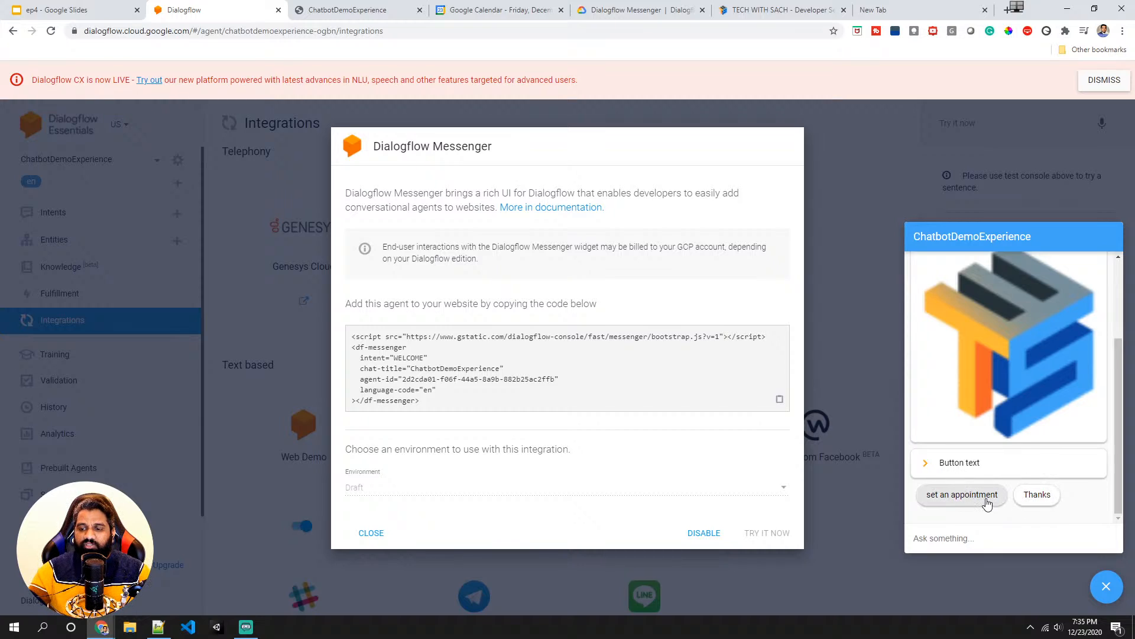
pyautogui.click(1037, 495)
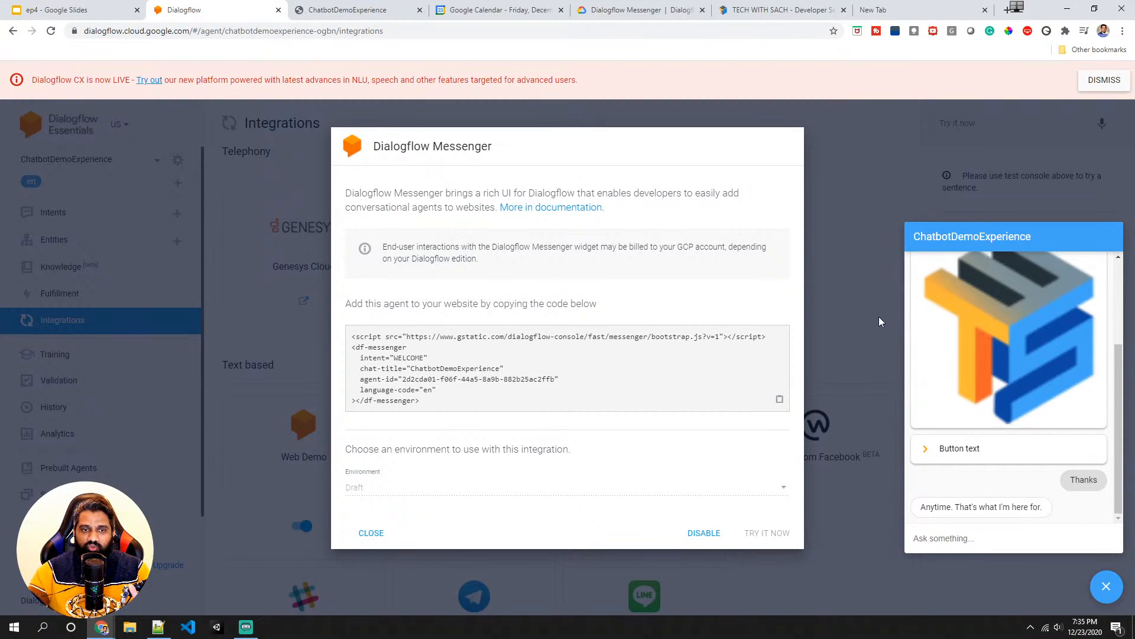
pyautogui.scroll(3, 1004, 351)
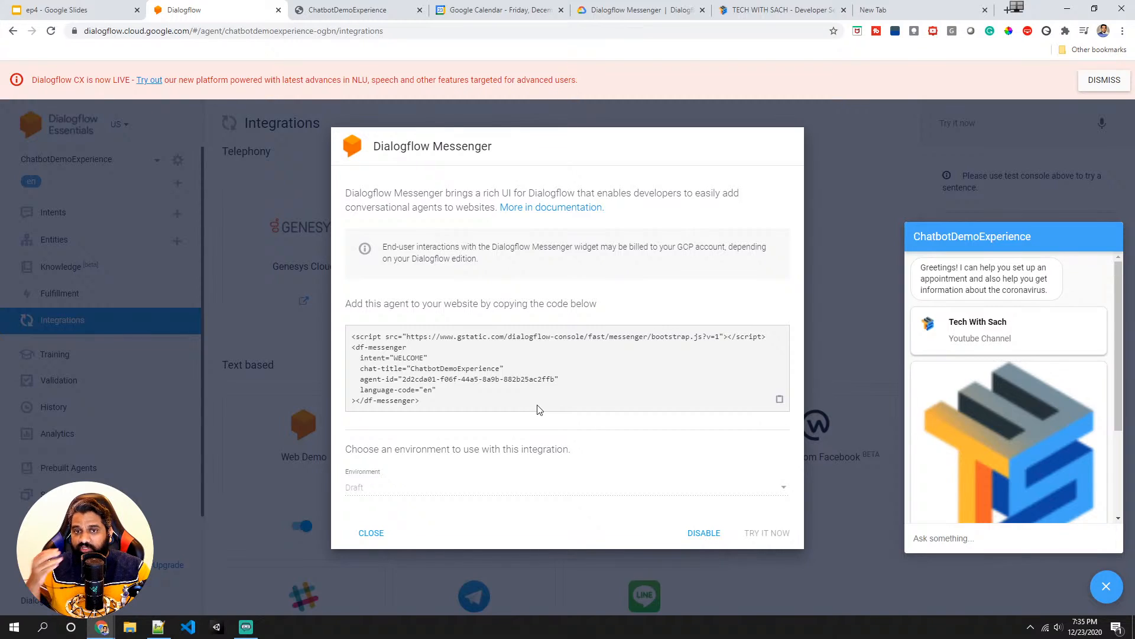
pyautogui.scroll(-5, 1035, 370)
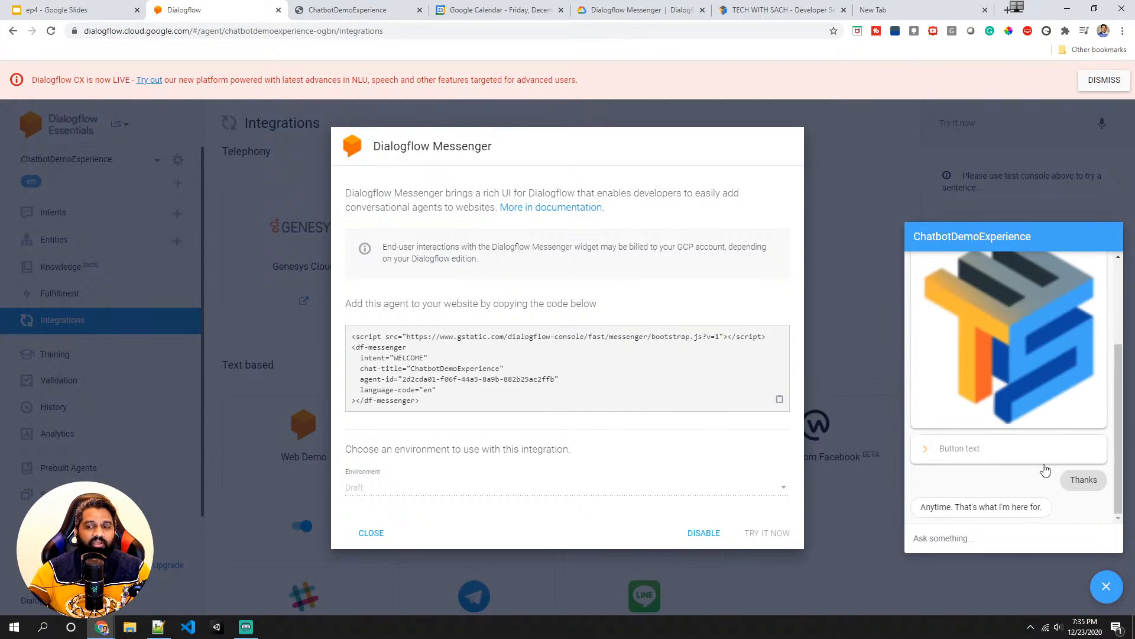
pyautogui.click(884, 393)
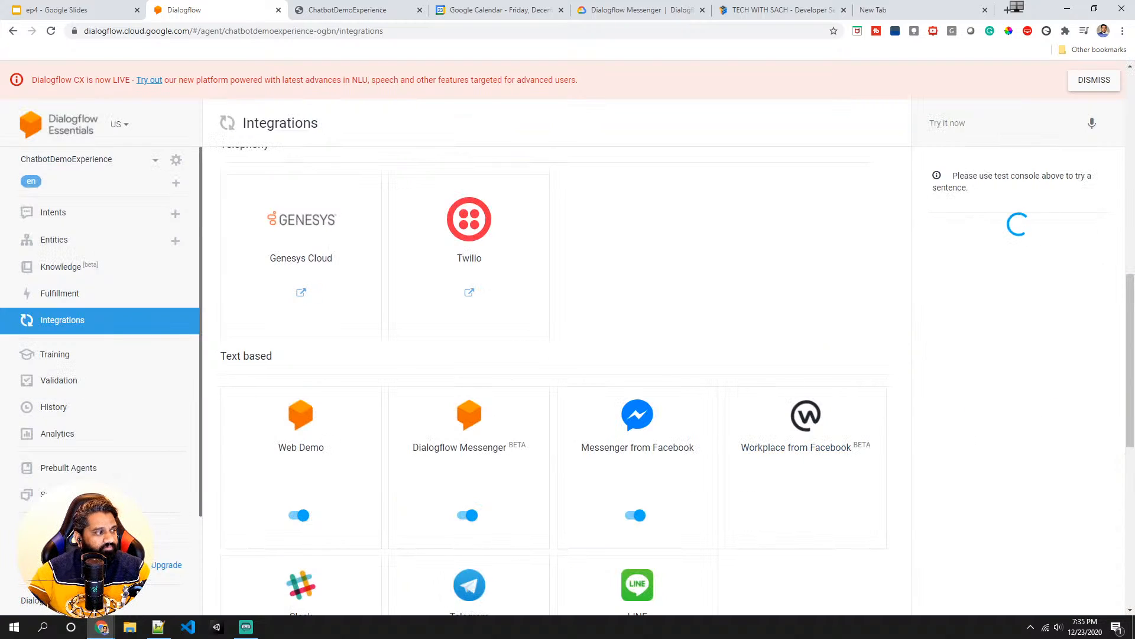
pyautogui.hotkey('alt', 'Tab')
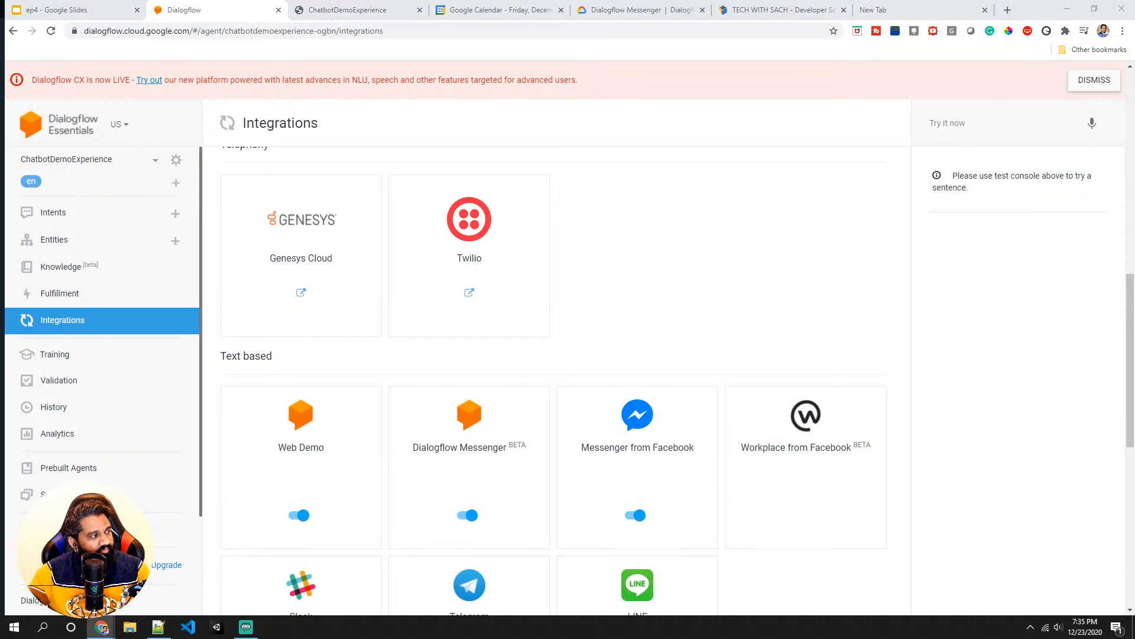
pyautogui.hotkey('alt', 'Tab')
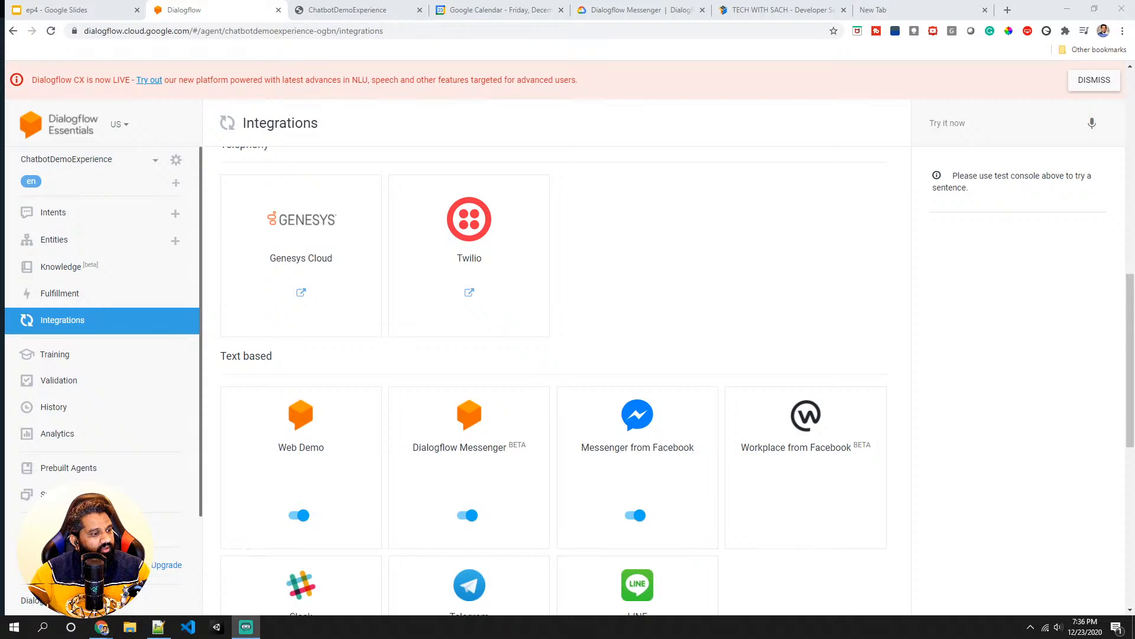
# - Open the Messenger from Facebook integration settings to view them, then close the dialog
pyautogui.scroll(-3, 438, 281)
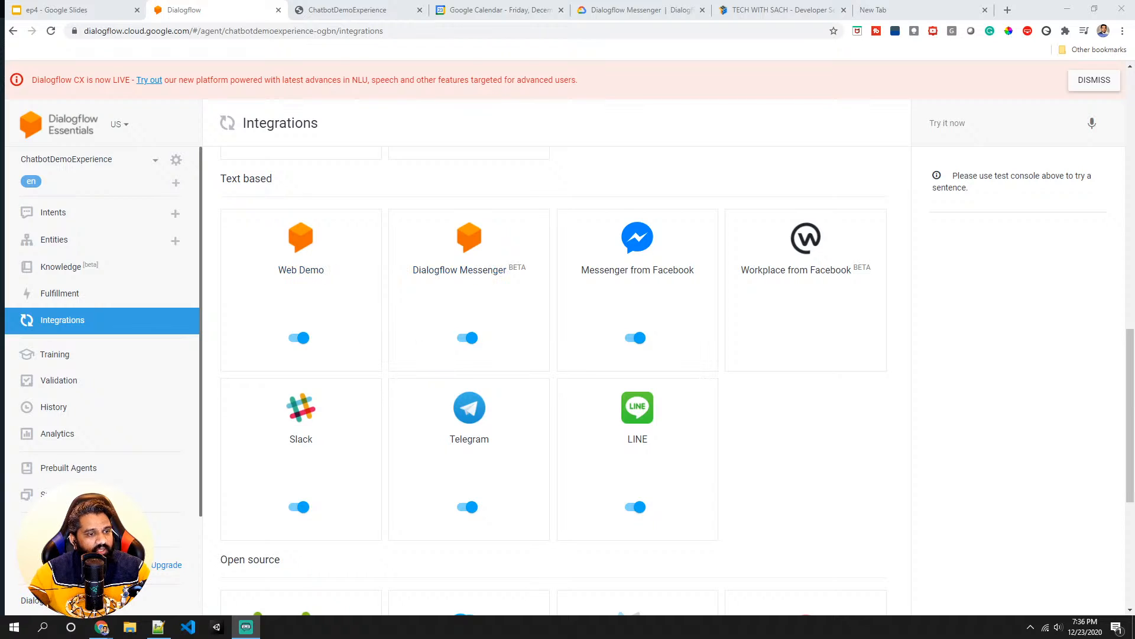
pyautogui.scroll(-5, 446, 406)
pyautogui.scroll(5, 446, 406)
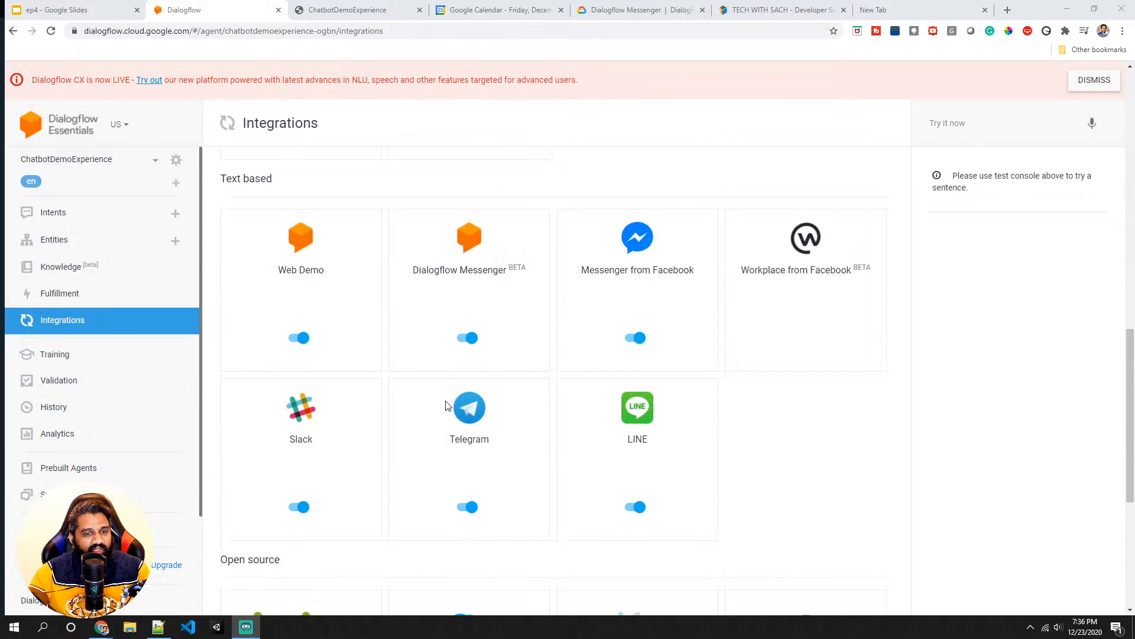
pyautogui.click(672, 282)
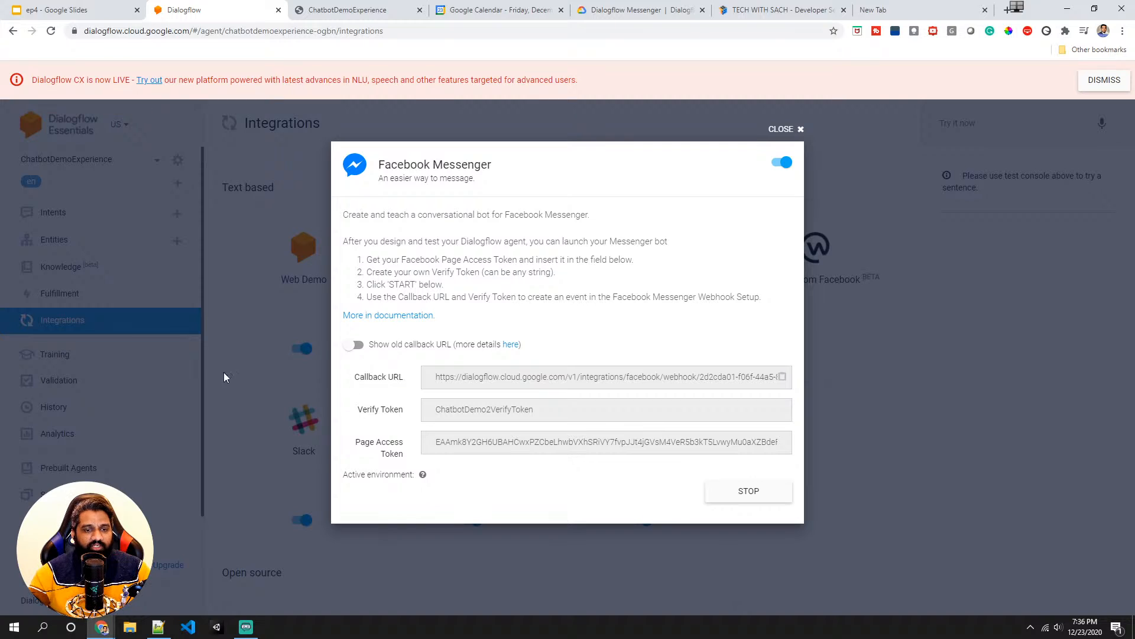
pyautogui.click(218, 394)
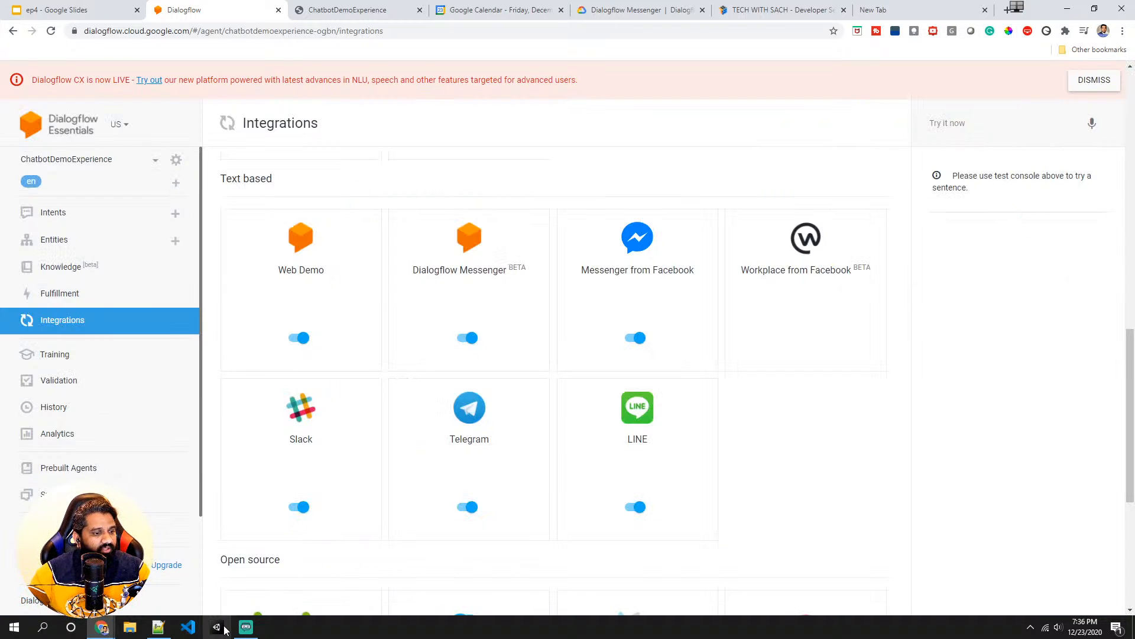
# - Open the Default Welcome Intent's responses and view the list of additional platforms that can be added
pyautogui.scroll(4, 436, 255)
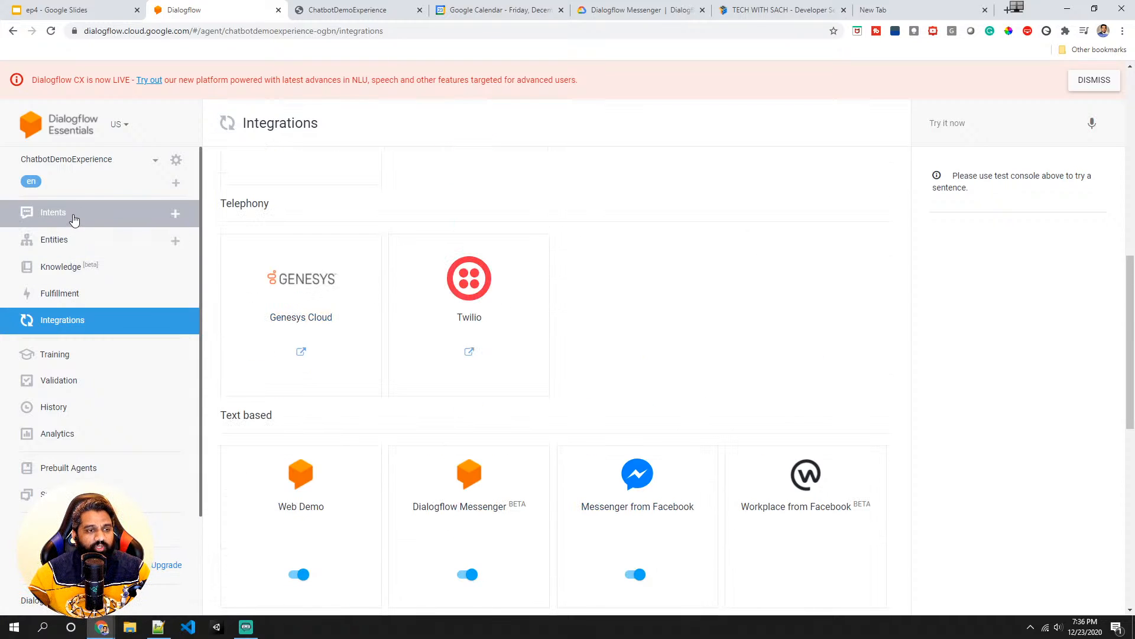
pyautogui.click(73, 219)
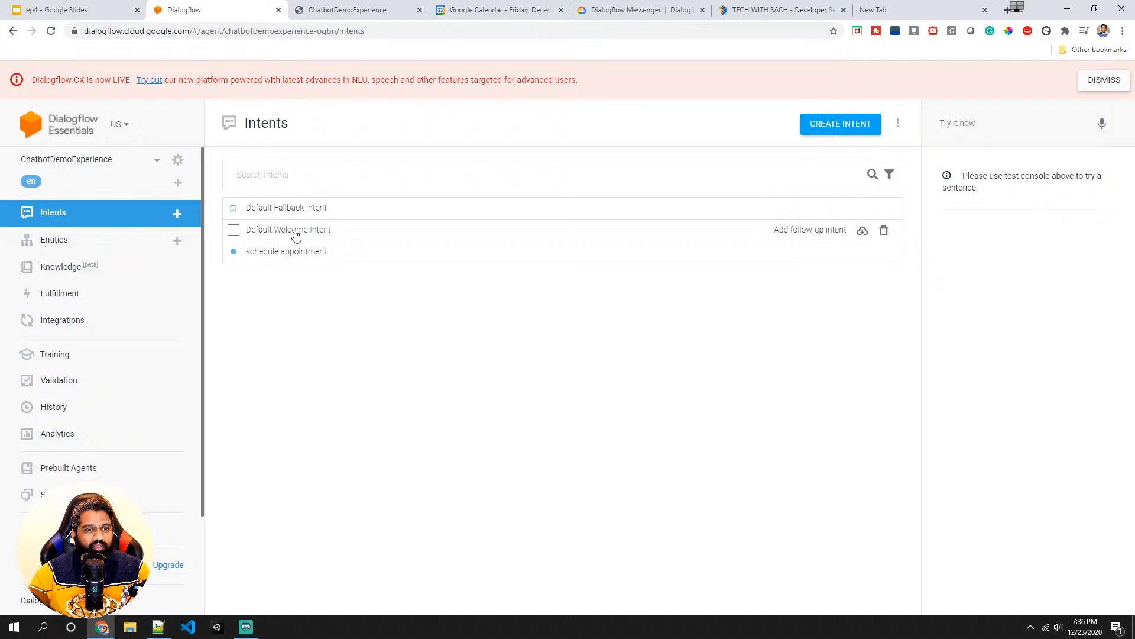
pyautogui.click(296, 234)
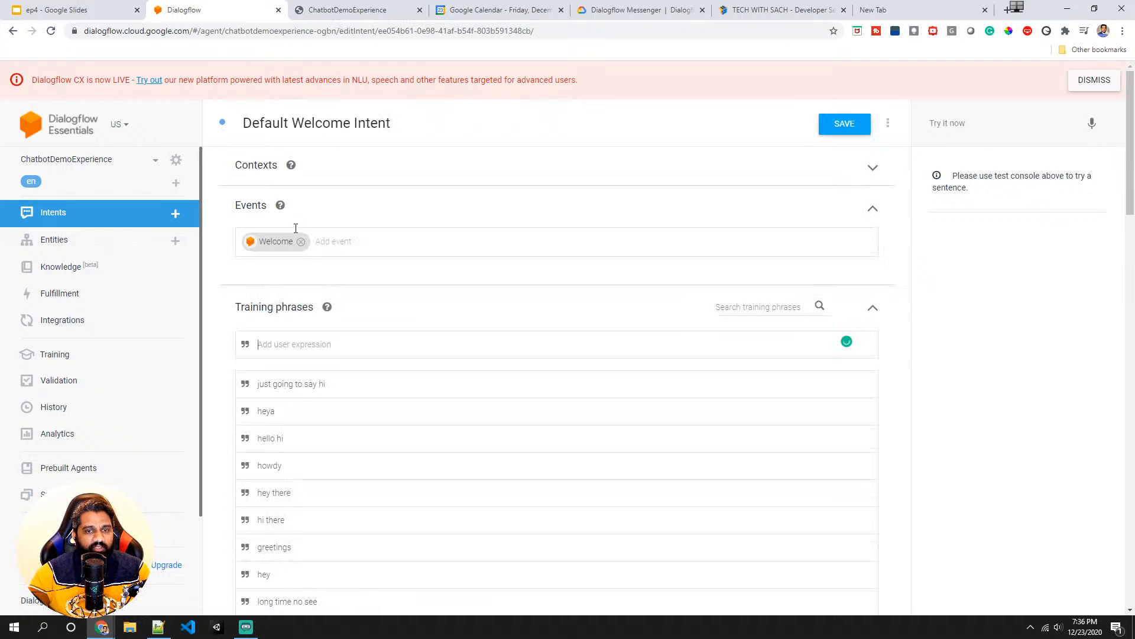
pyautogui.scroll(-10, 307, 298)
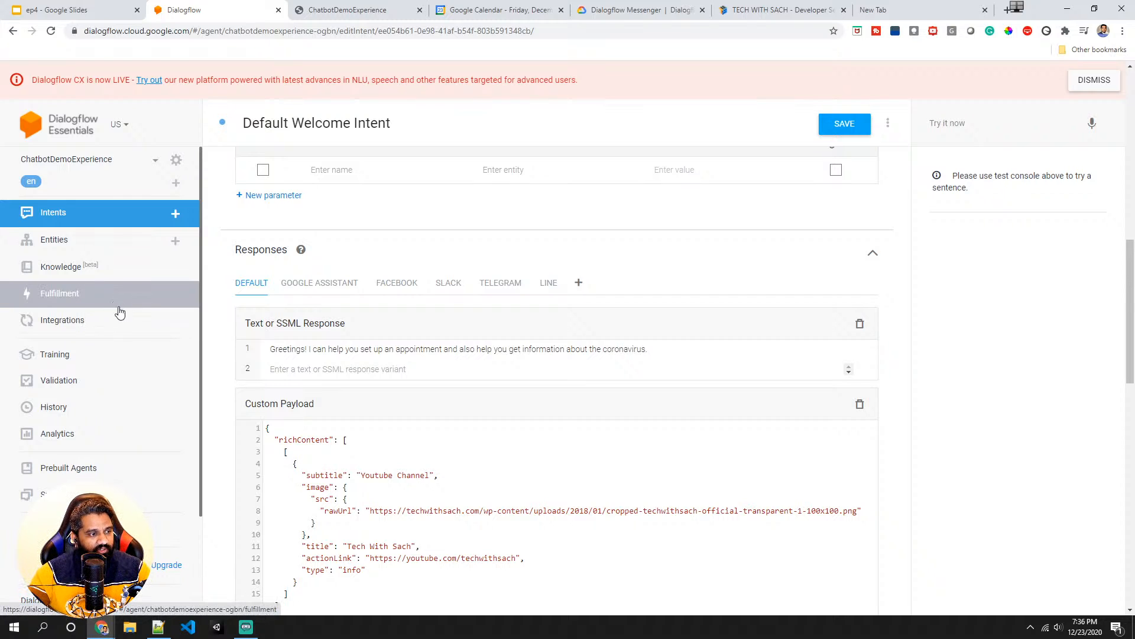
pyautogui.click(581, 285)
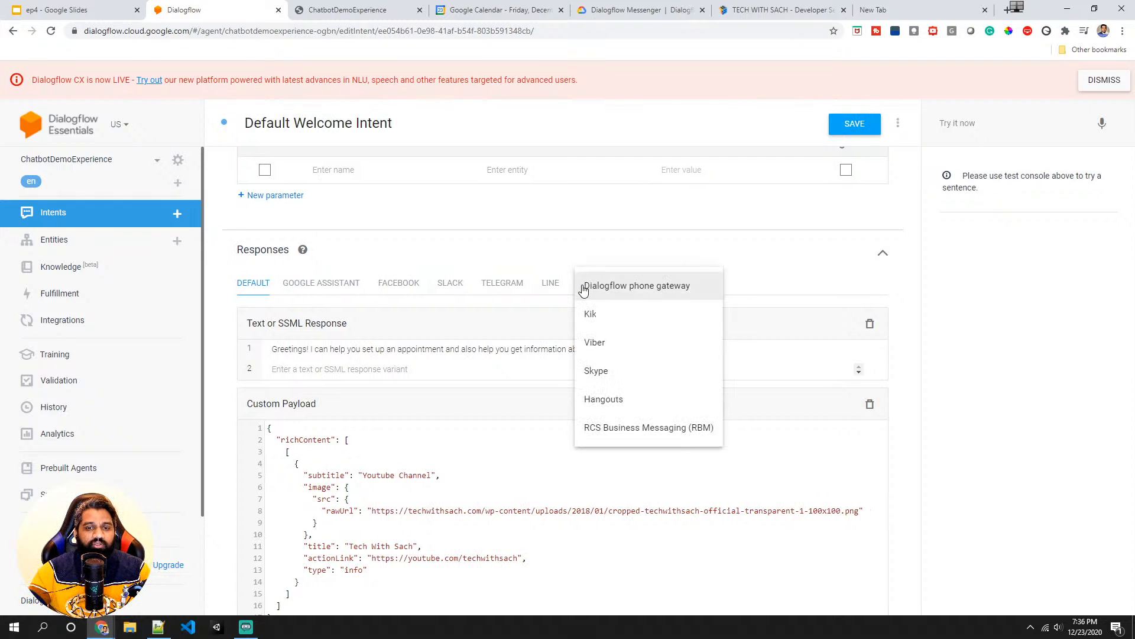
pyautogui.click(412, 290)
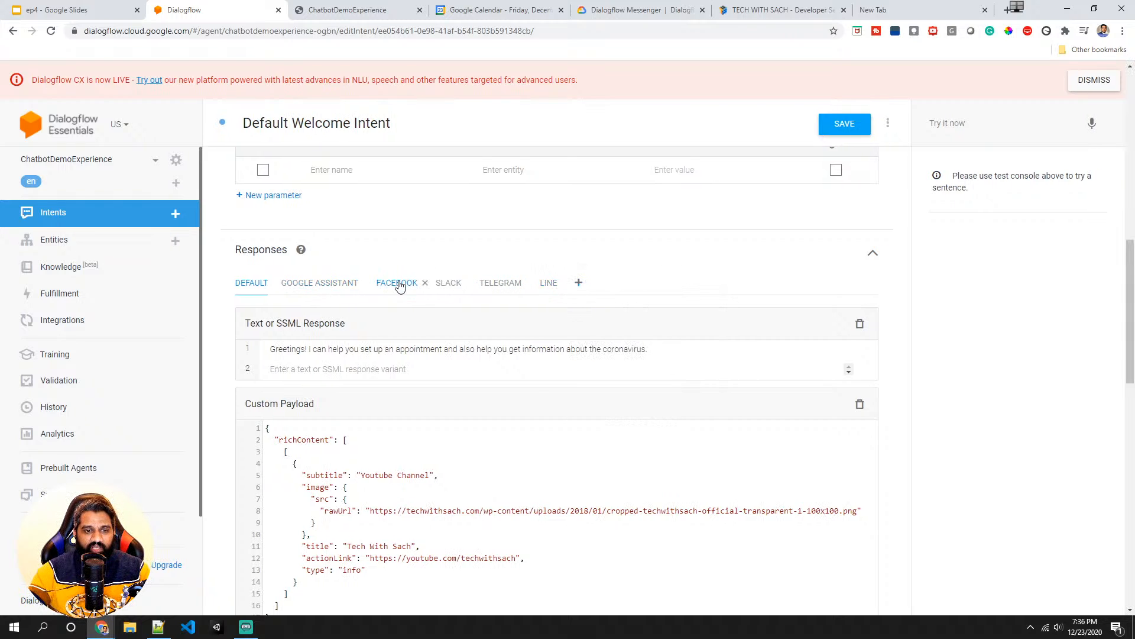
# - Browse the Facebook, Google Assistant, Slack, Telegram, LINE and Default response tabs of the intent
pyautogui.click(406, 285)
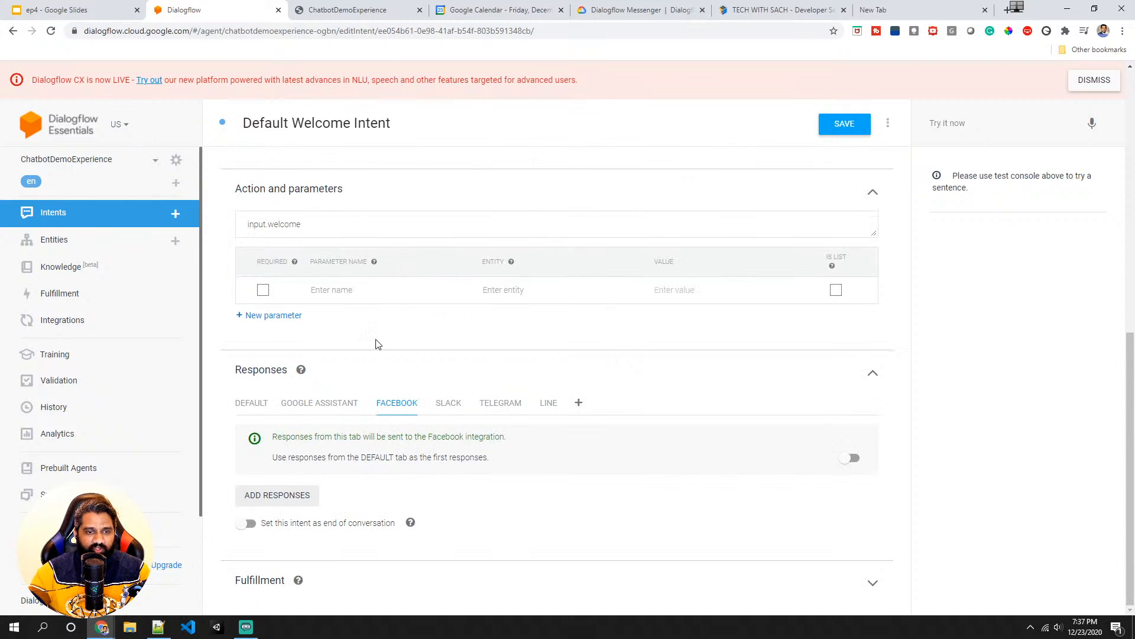
pyautogui.click(322, 411)
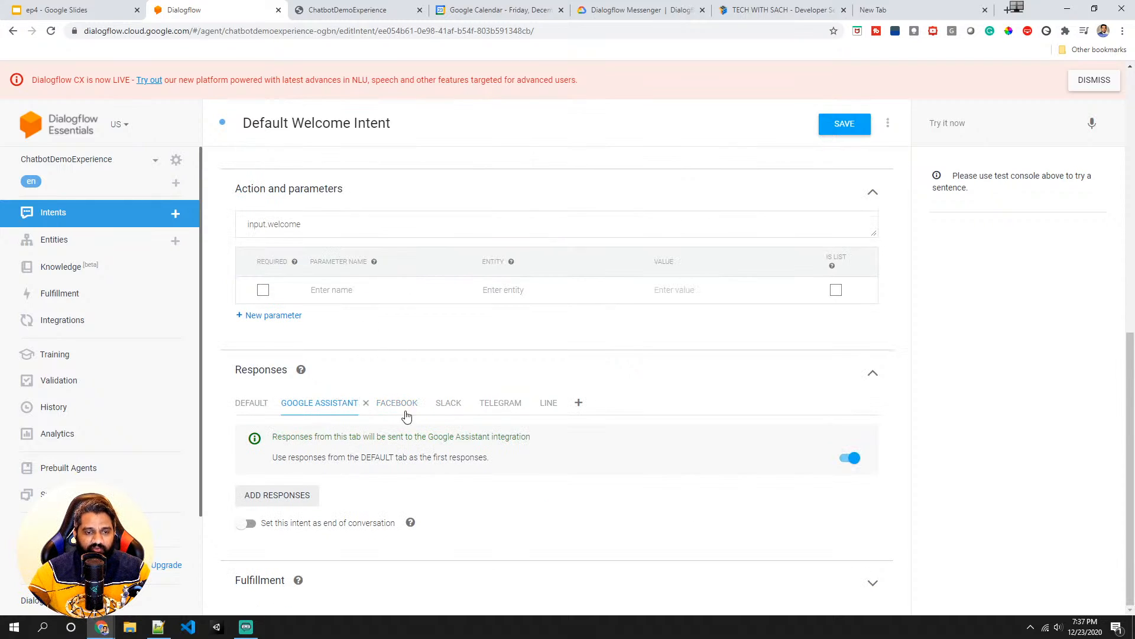
pyautogui.click(446, 408)
pyautogui.click(491, 412)
pyautogui.click(545, 412)
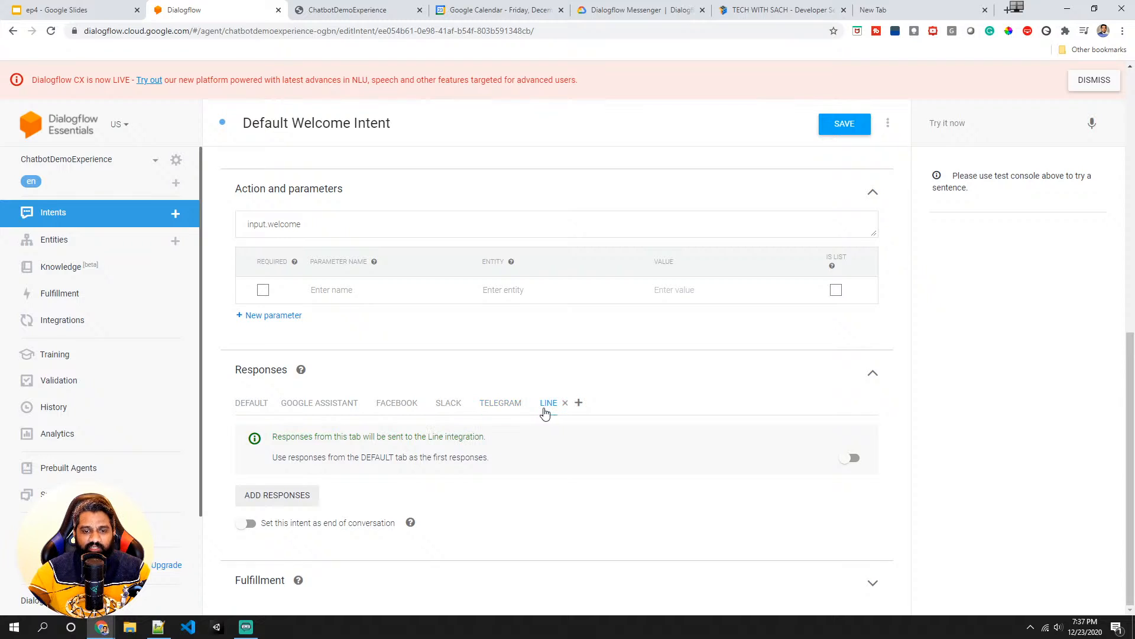
pyautogui.click(305, 416)
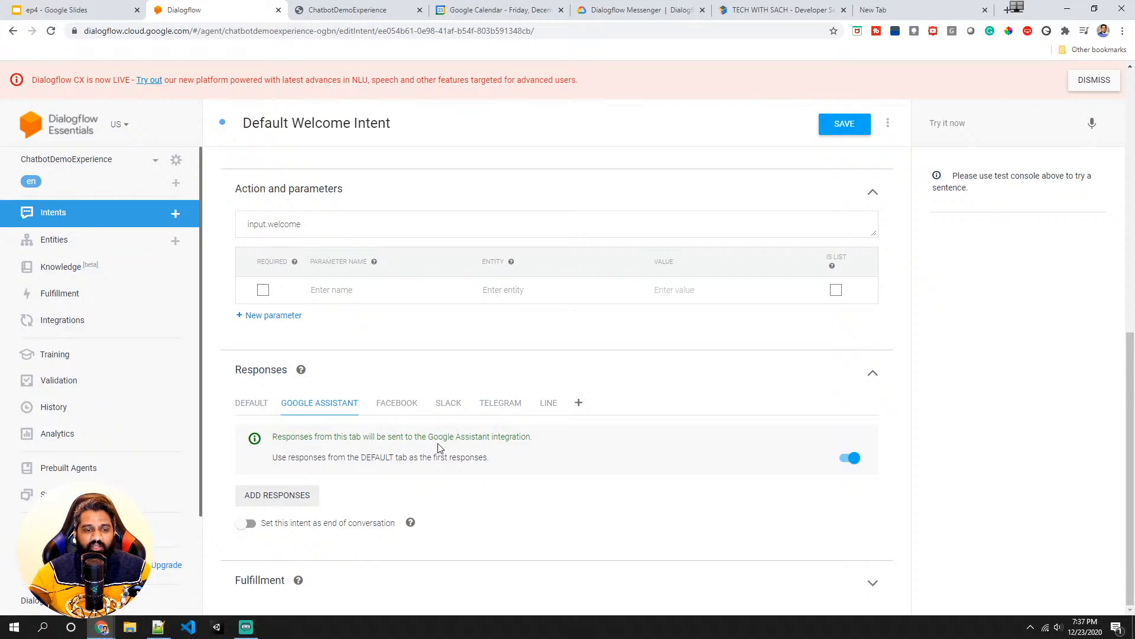
pyautogui.moveTo(292, 460); pyautogui.dragTo(400, 460)
pyautogui.doubleClick(427, 460)
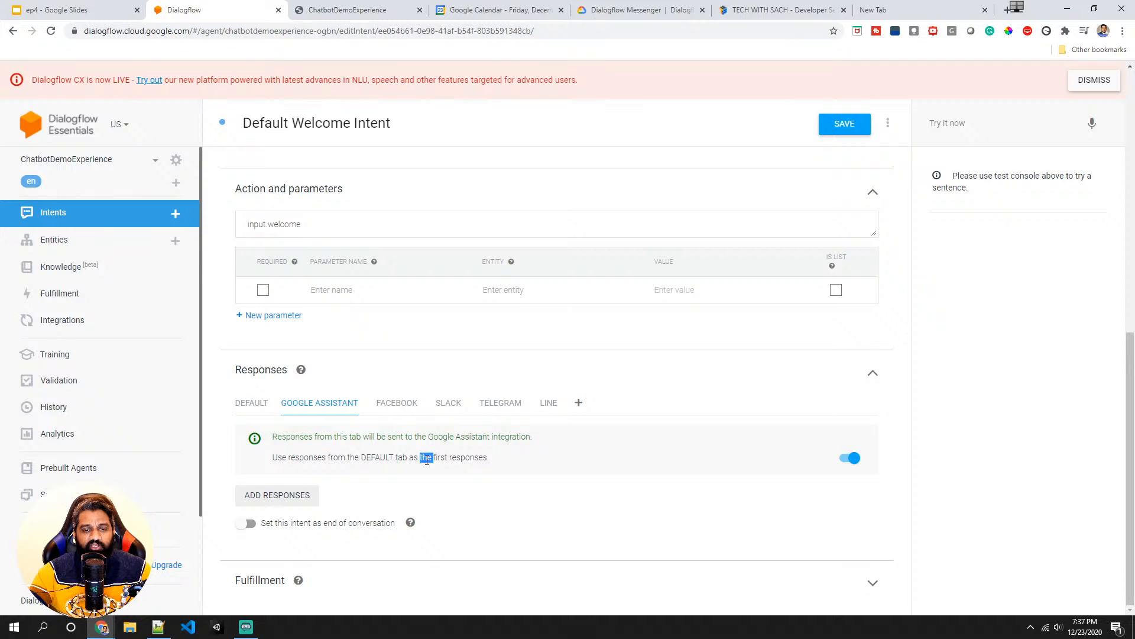
pyautogui.doubleClick(472, 459)
pyautogui.click(472, 458)
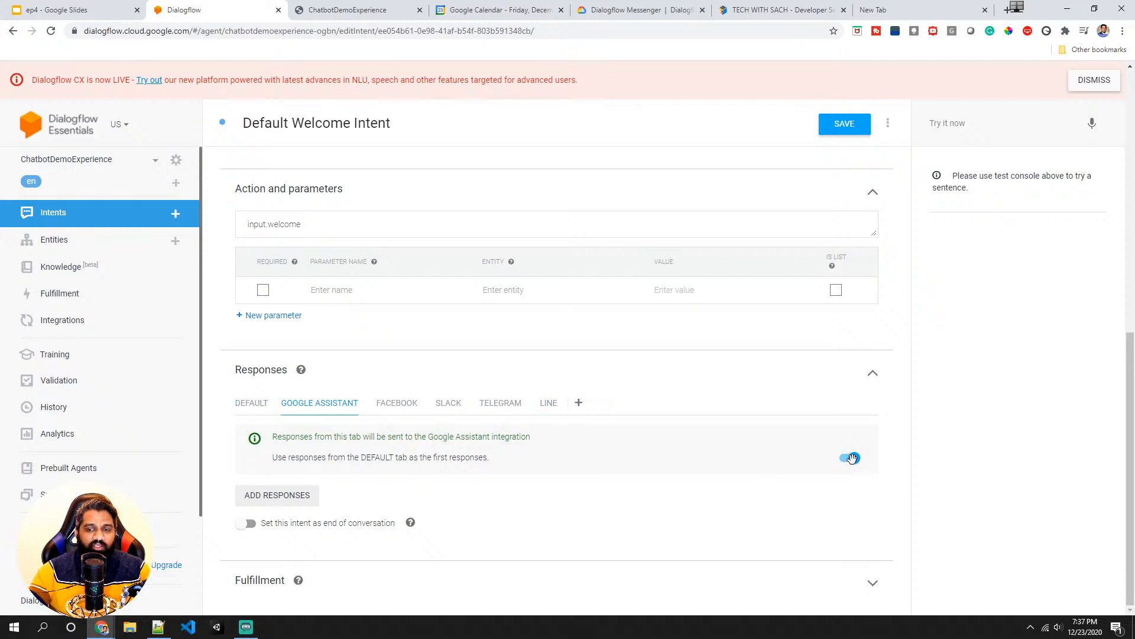
pyautogui.click(254, 404)
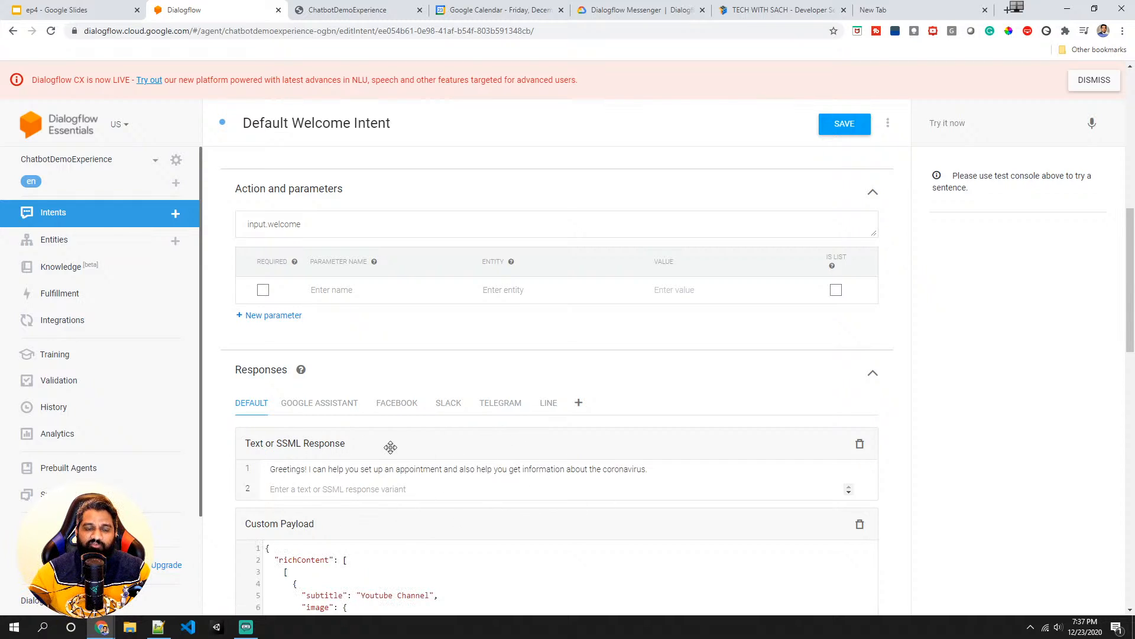
pyautogui.click(324, 408)
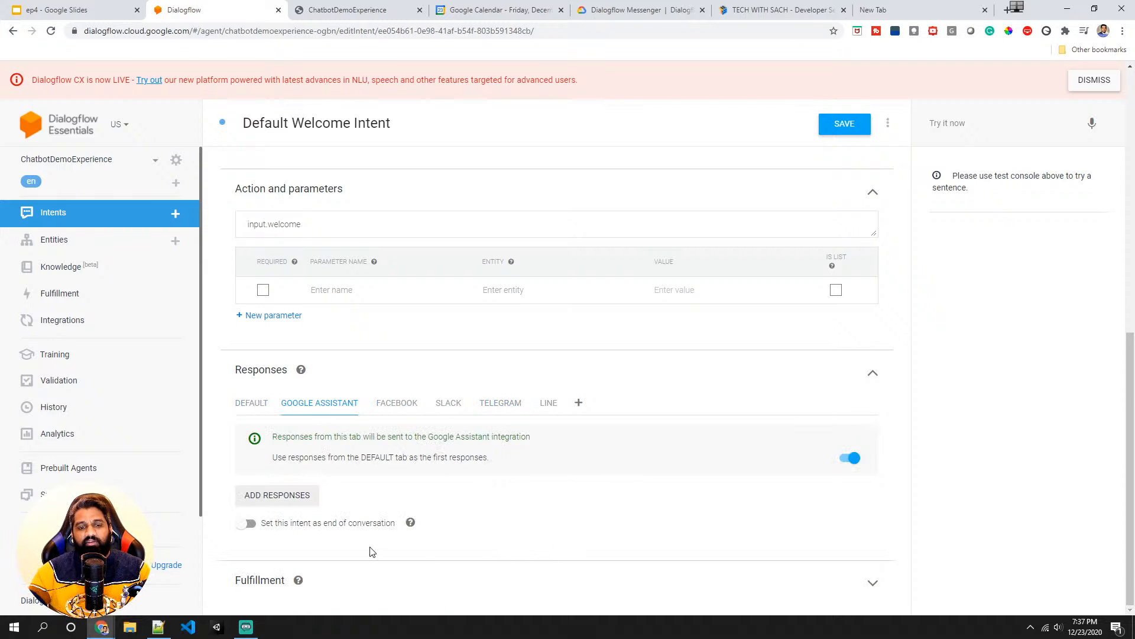
pyautogui.click(395, 405)
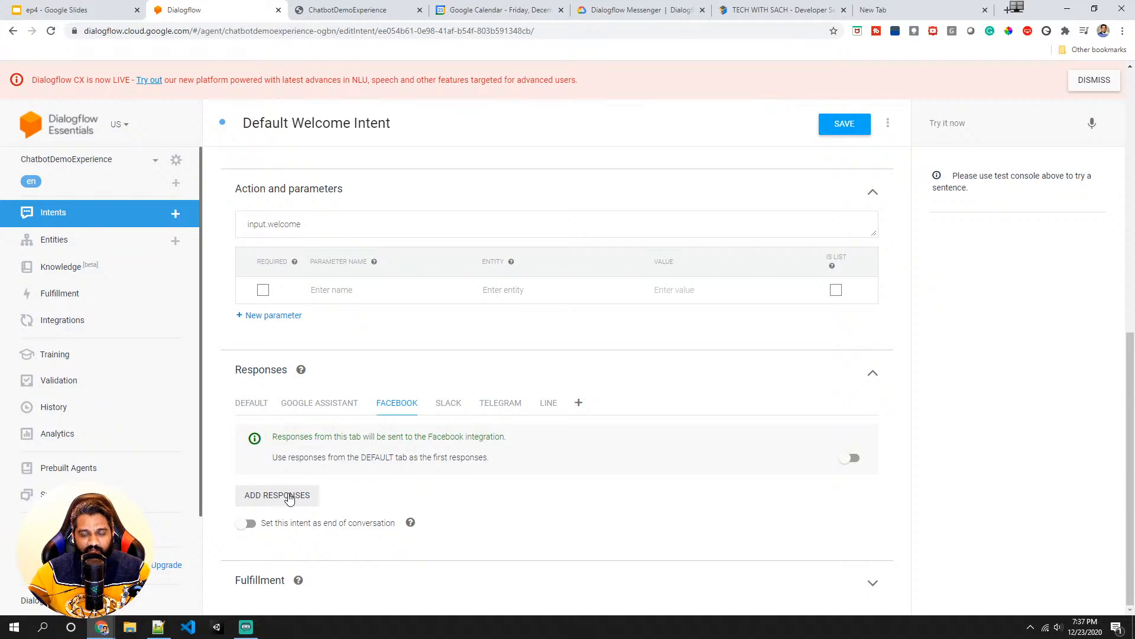
pyautogui.click(259, 404)
# - Delete the Default tab's custom payload responses, then leave the intent without saving
pyautogui.scroll(-2, 380, 444)
pyautogui.scroll(-4, 461, 437)
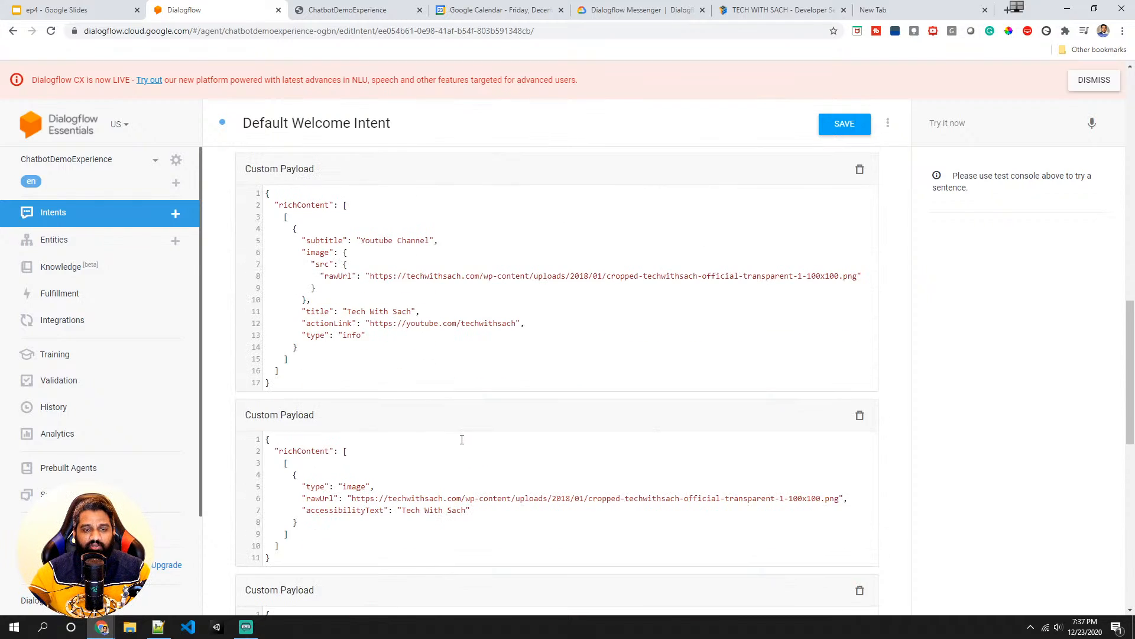
pyautogui.scroll(3, 485, 435)
pyautogui.click(858, 347)
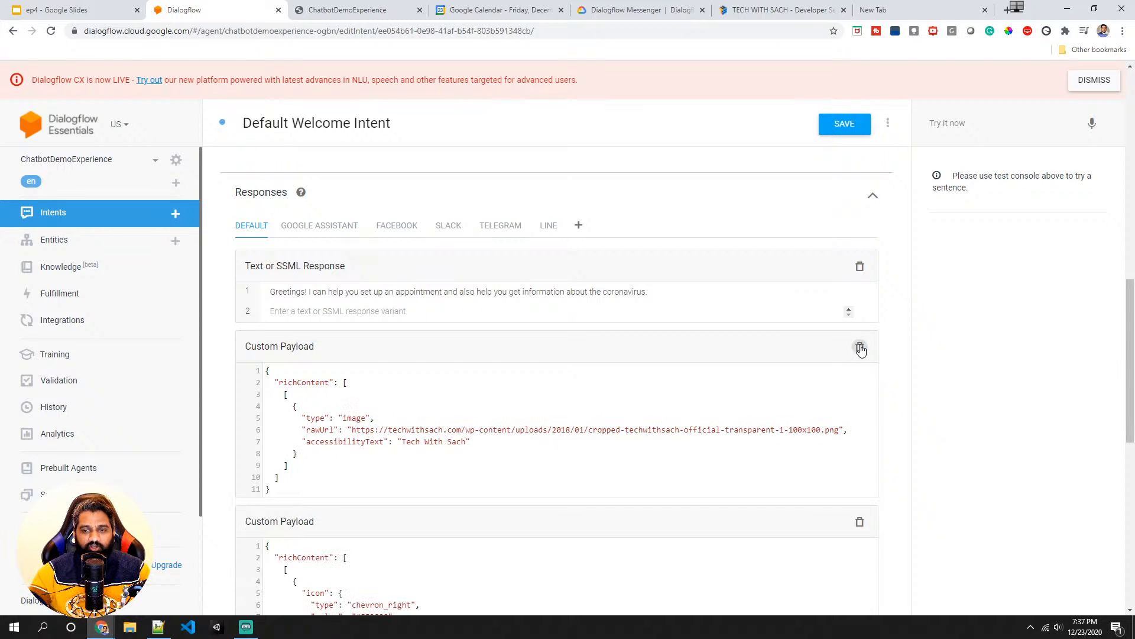
pyautogui.click(860, 348)
pyautogui.click(860, 348)
pyautogui.click(860, 347)
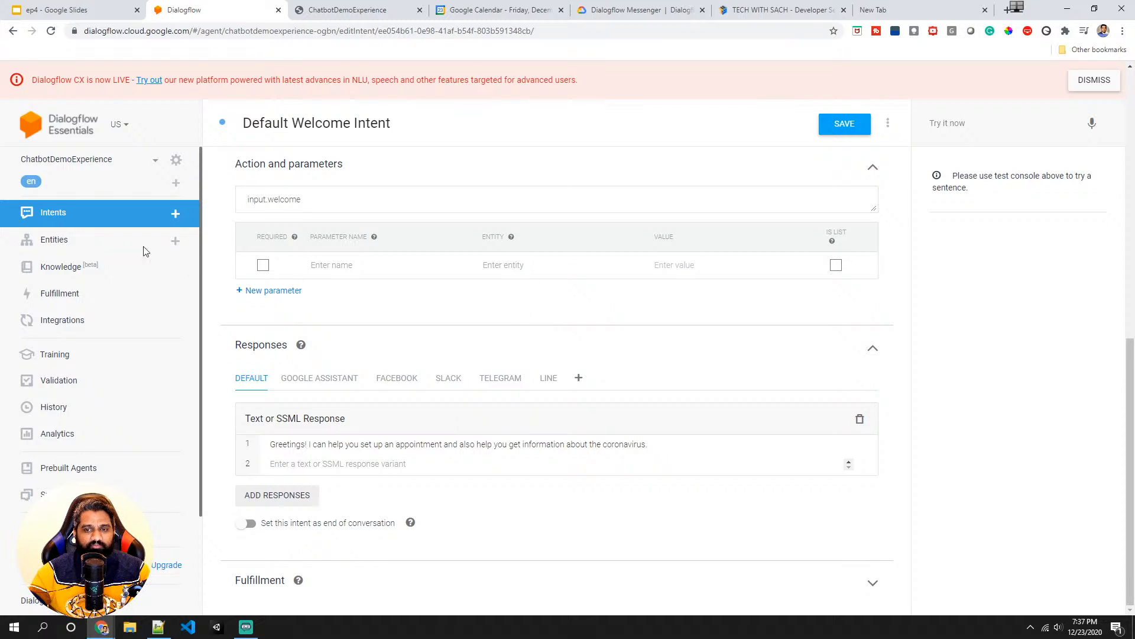
pyautogui.click(70, 240)
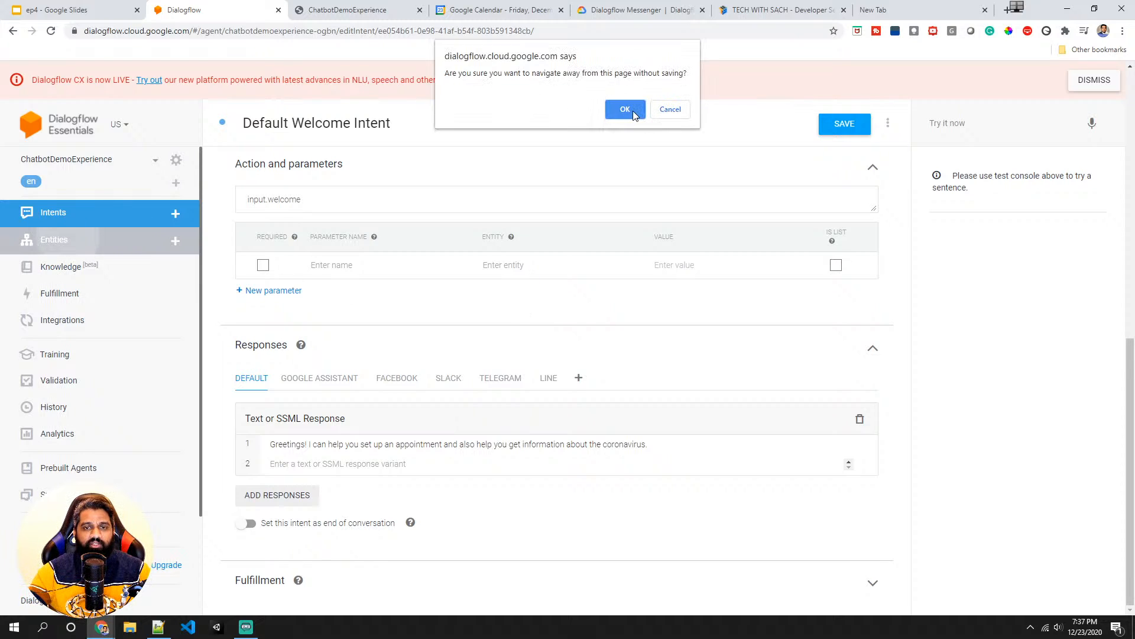
pyautogui.click(667, 111)
pyautogui.click(75, 212)
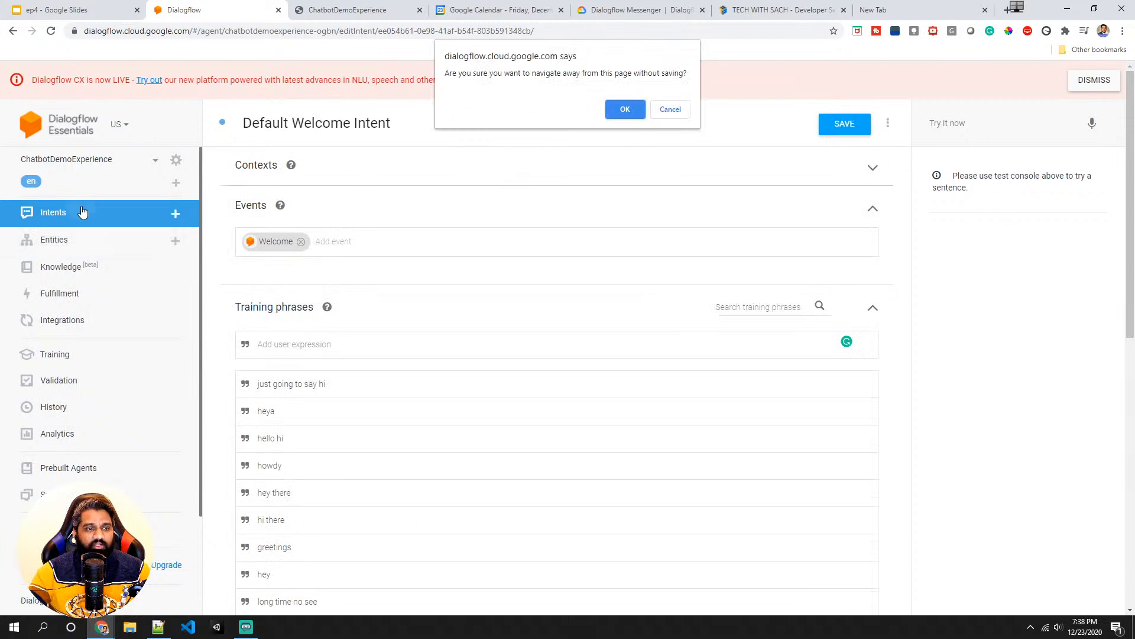
pyautogui.click(626, 110)
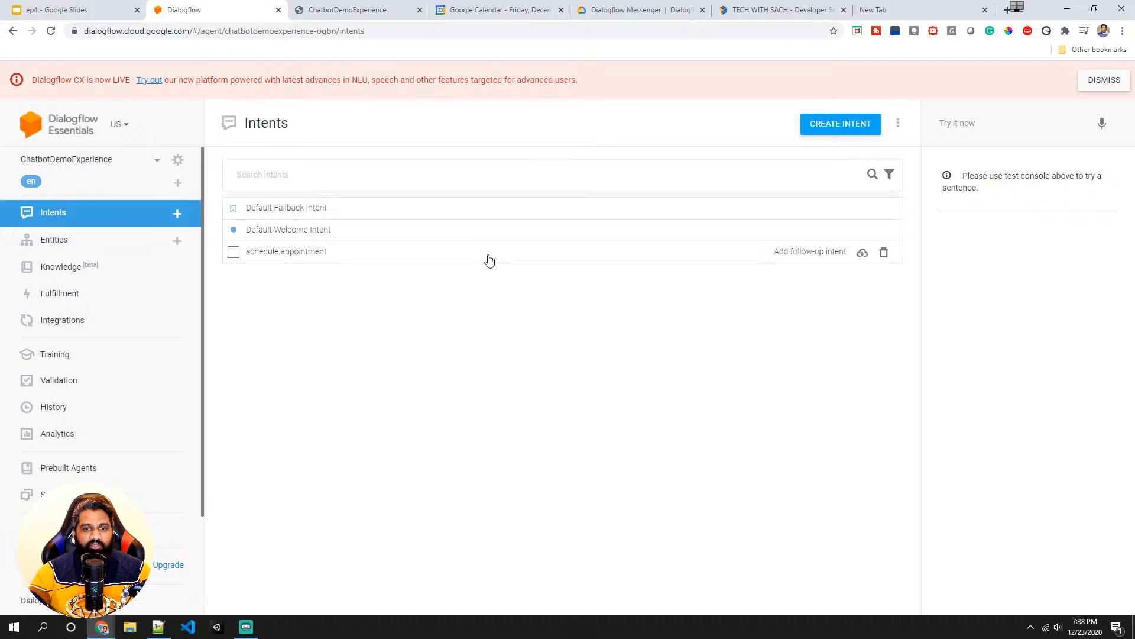
# - Reopen the Default Welcome Intent on its Facebook tab and switch the Default-responses option on and back off
pyautogui.click(296, 230)
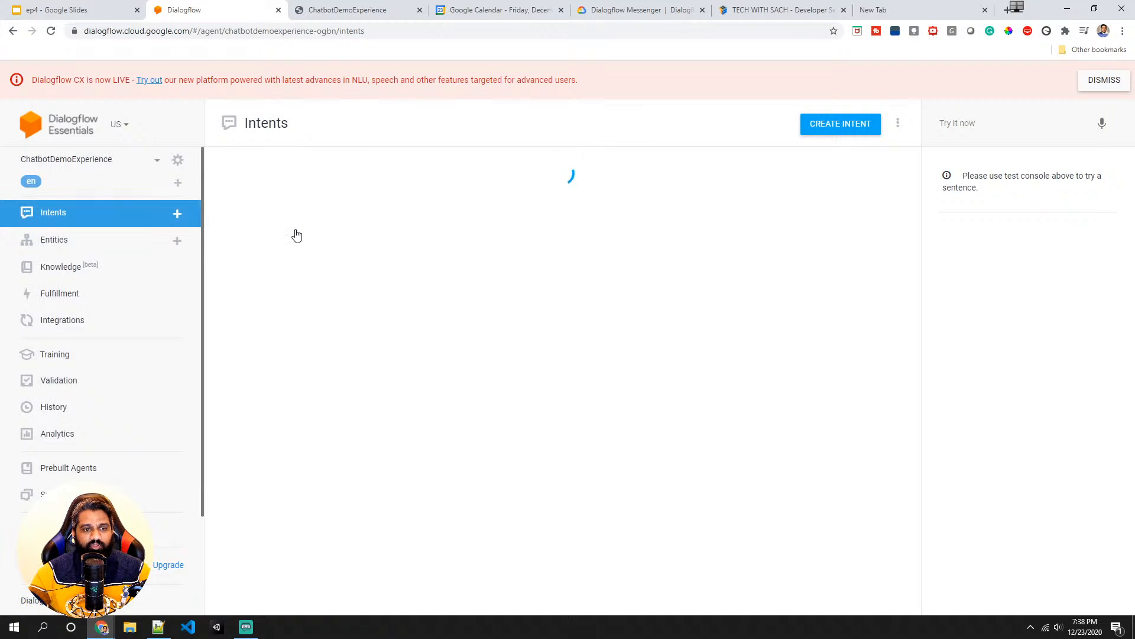
pyautogui.scroll(-15, 302, 284)
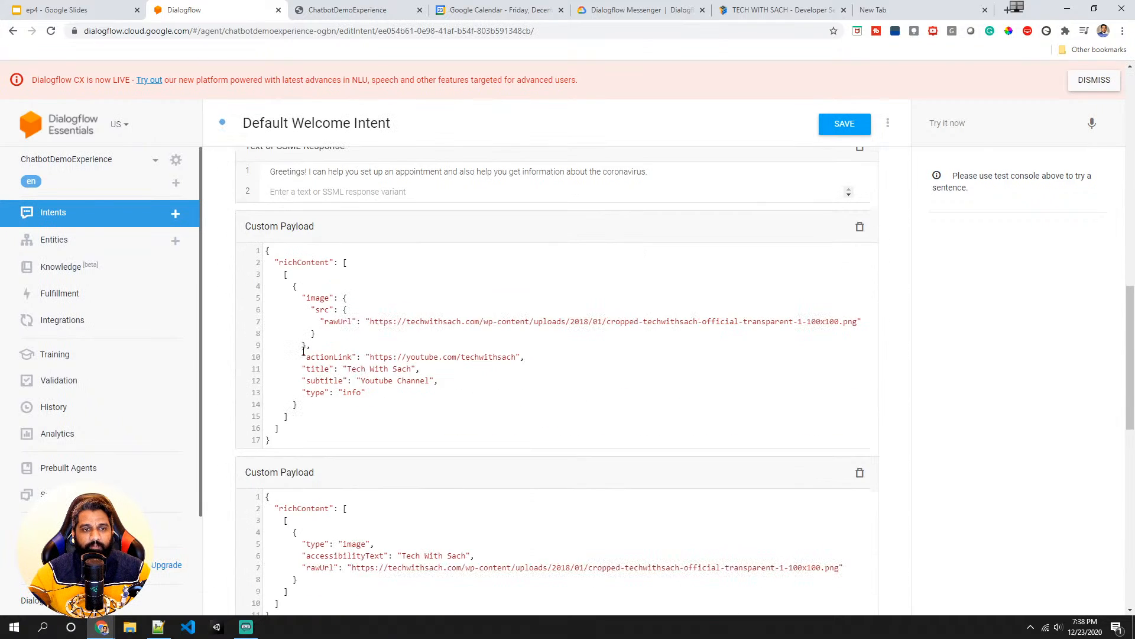
pyautogui.scroll(3, 345, 302)
pyautogui.click(395, 284)
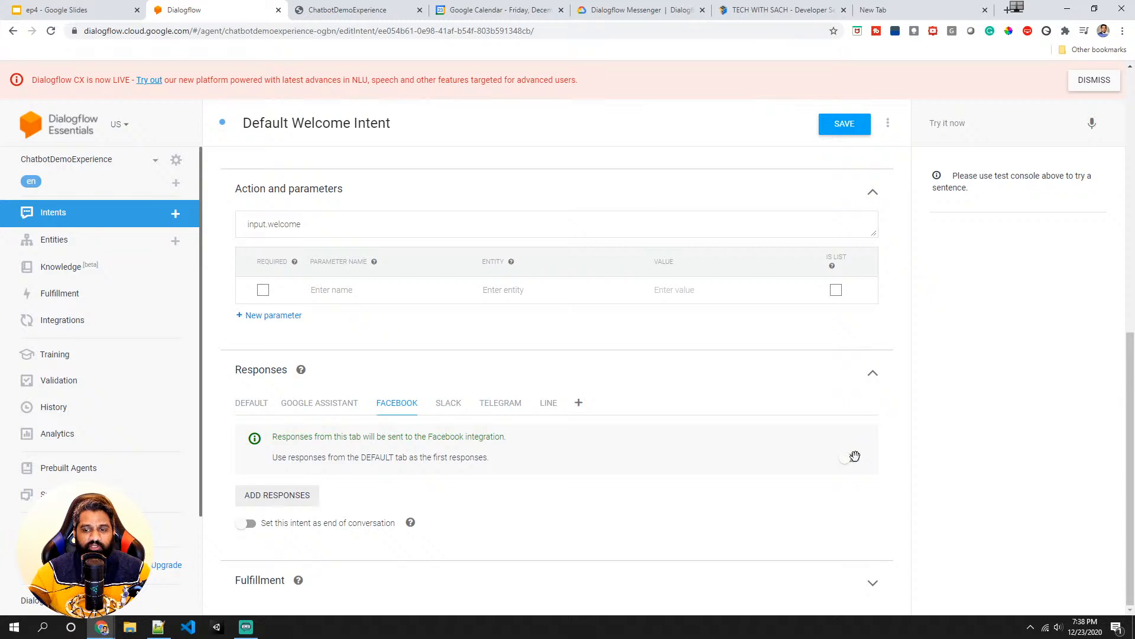
pyautogui.click(851, 457)
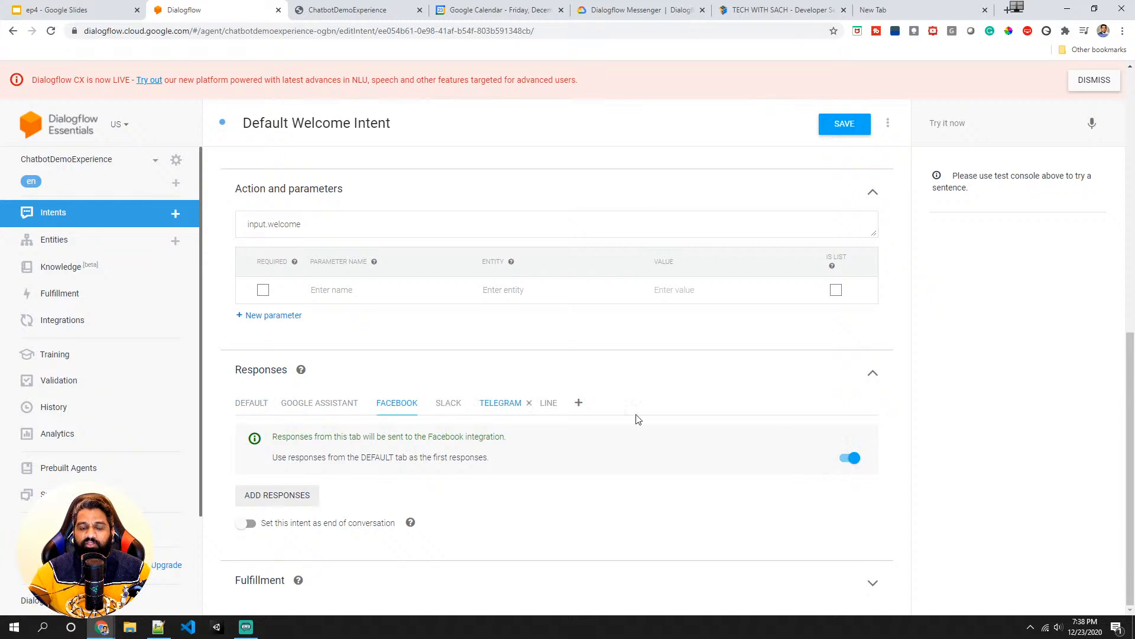
pyautogui.click(852, 456)
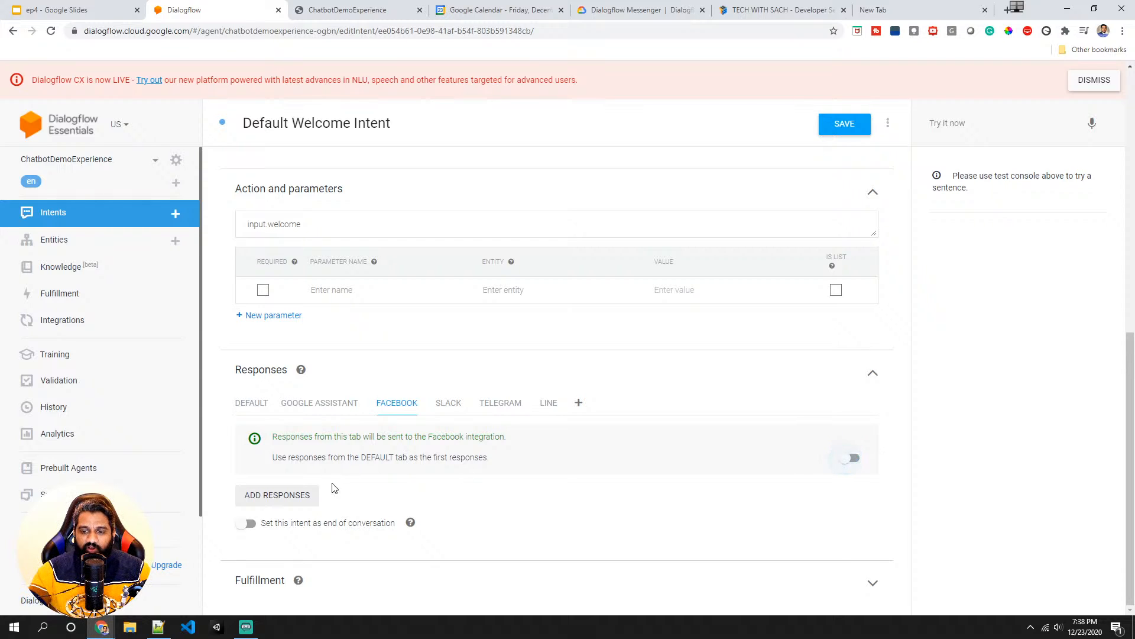
# - Add a text response to the Facebook tab and remove it again
pyautogui.click(286, 499)
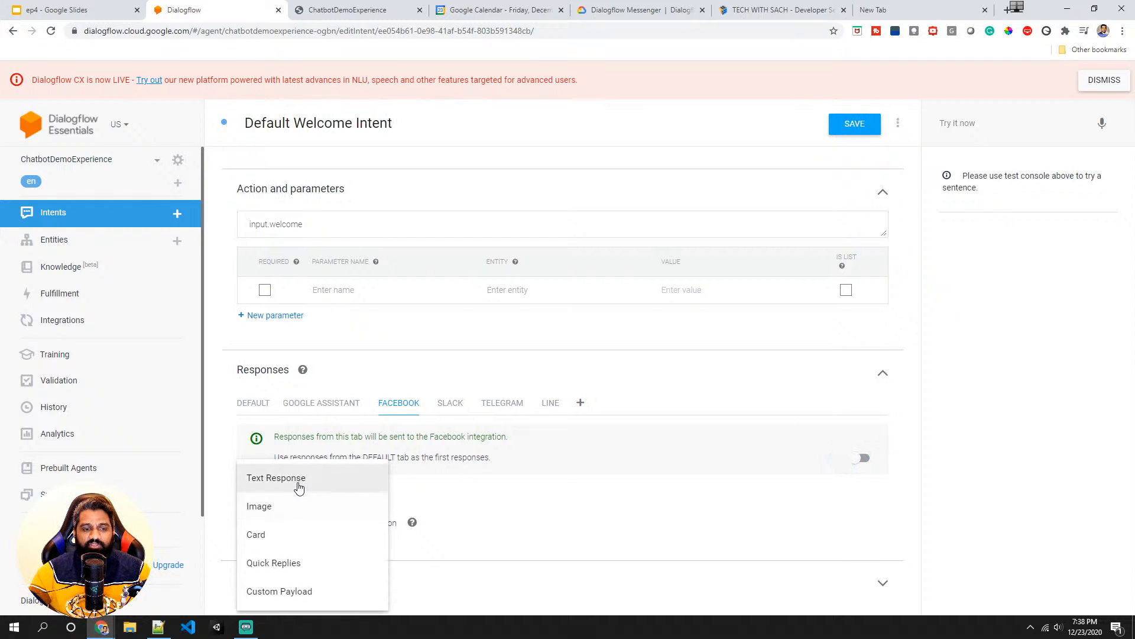
pyautogui.click(297, 480)
pyautogui.scroll(-1, 294, 520)
pyautogui.click(291, 470)
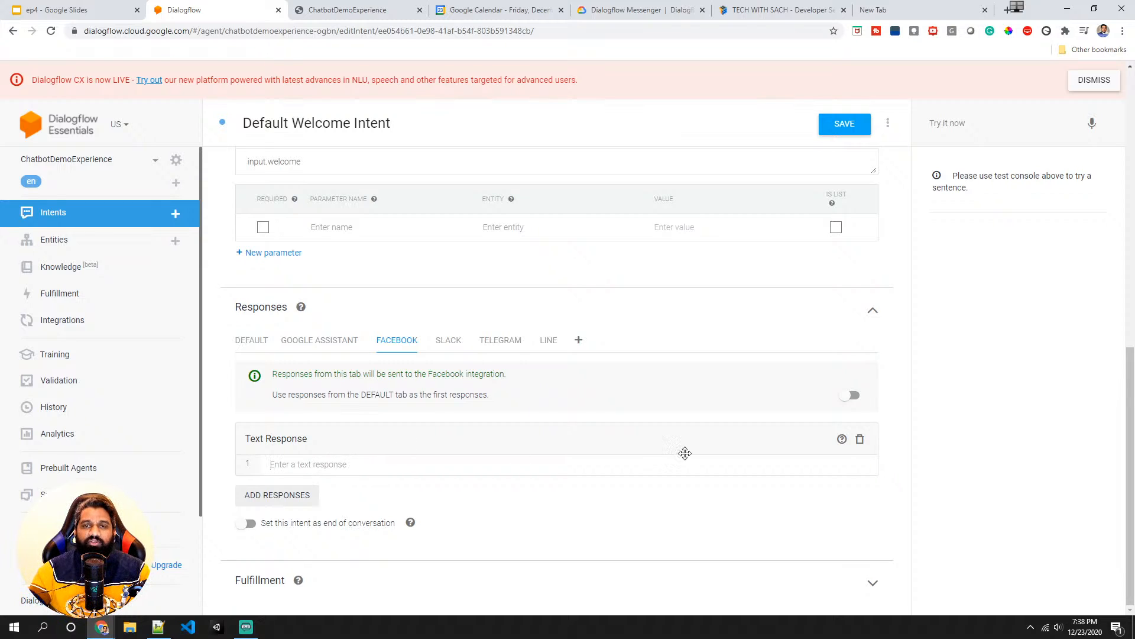
pyautogui.click(859, 440)
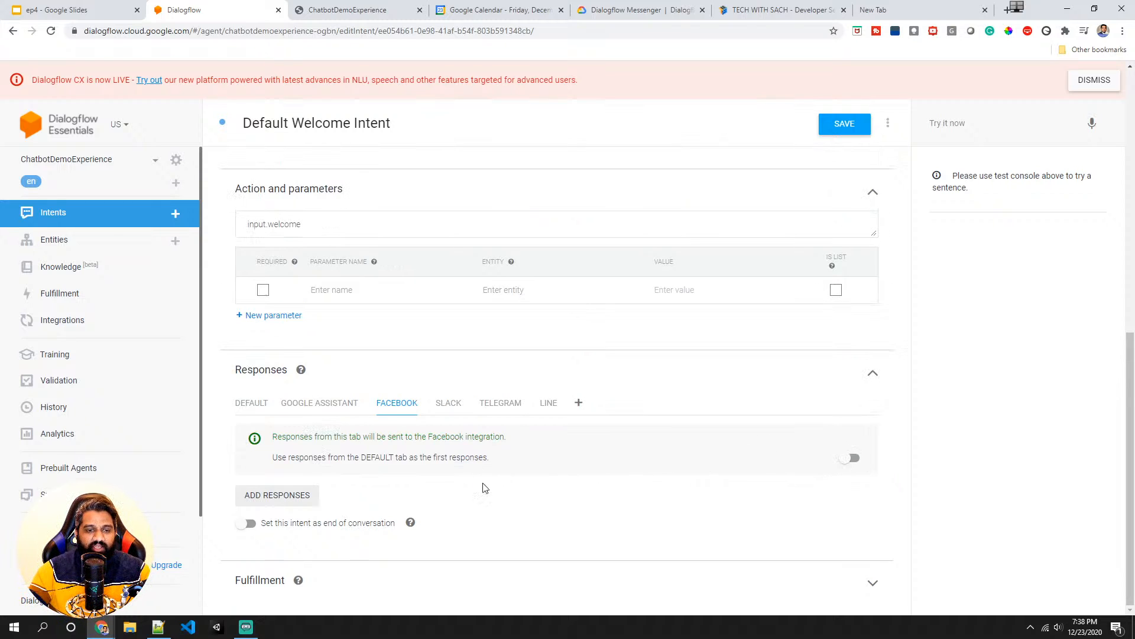
# - Add a Facebook card response with the pasted logo image URL and the title Tech With Sach
pyautogui.click(288, 497)
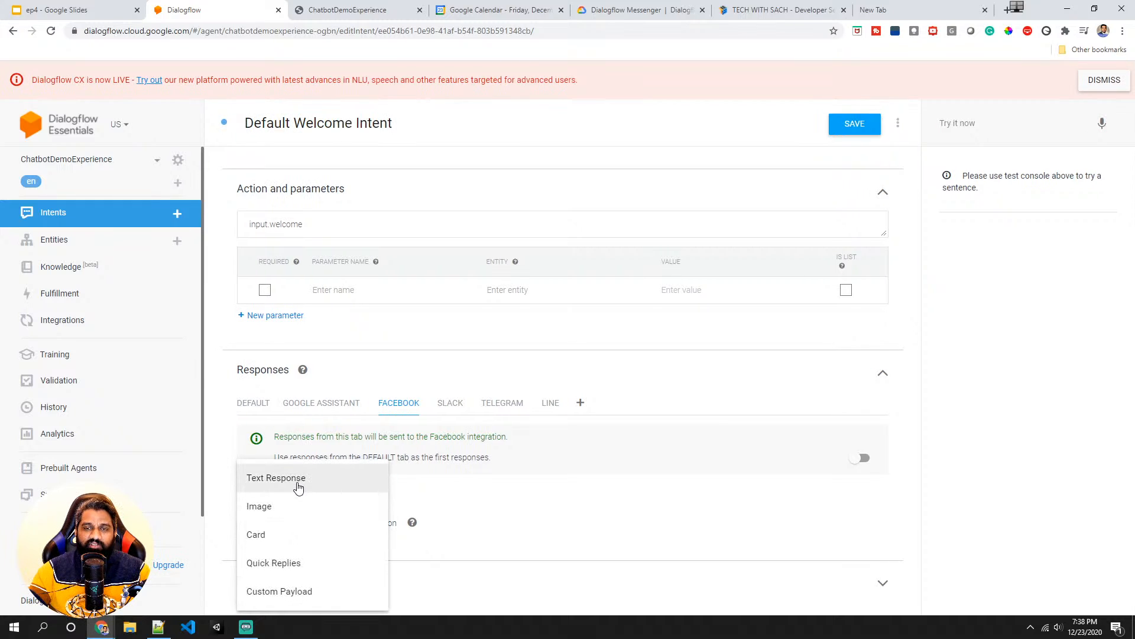
pyautogui.click(288, 534)
pyautogui.scroll(-3, 293, 518)
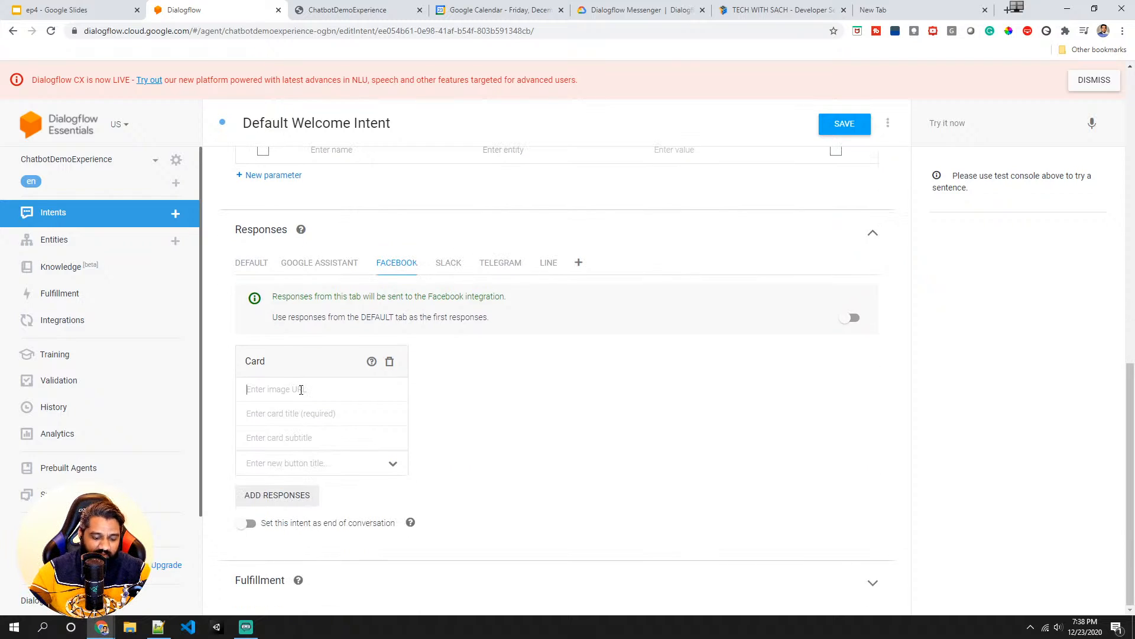
pyautogui.hotkey('ctrl', 'v')
pyautogui.click(316, 409)
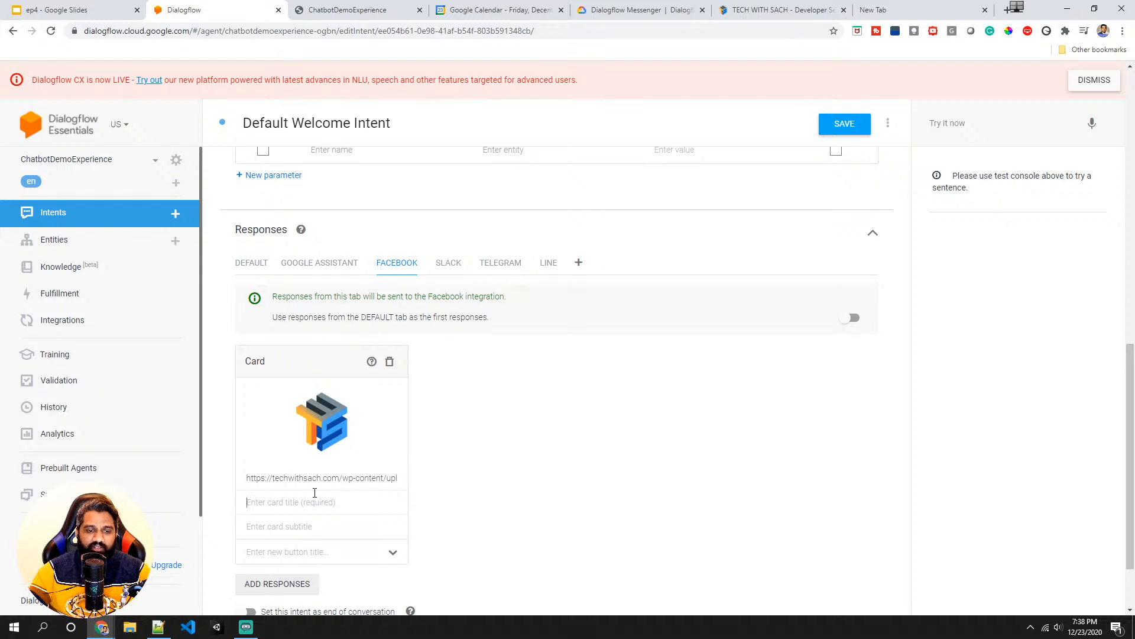
pyautogui.write('Tech With Sach')
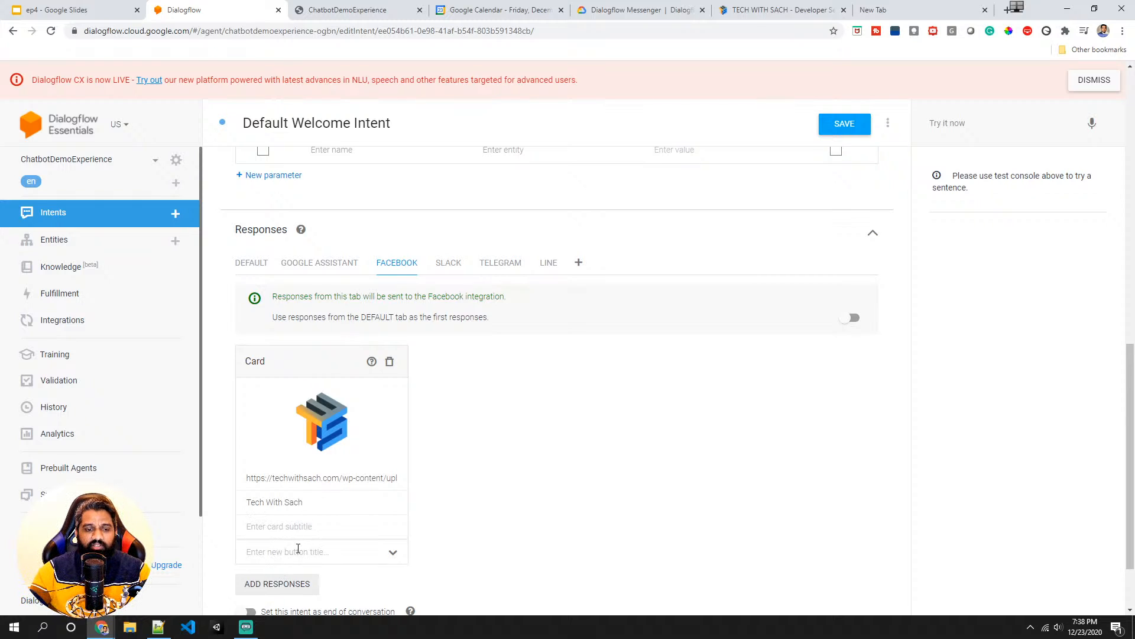
# - Add a button titled techwithsach.com to the Facebook card and open its link field
pyautogui.scroll(-2, 298, 549)
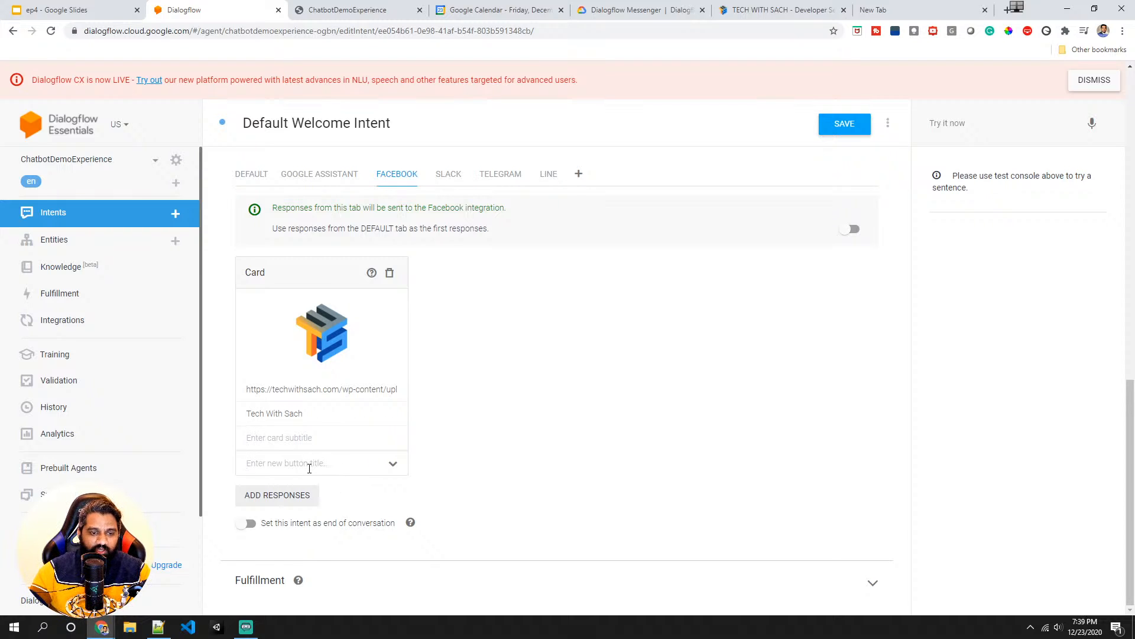
pyautogui.write('techwithsa')
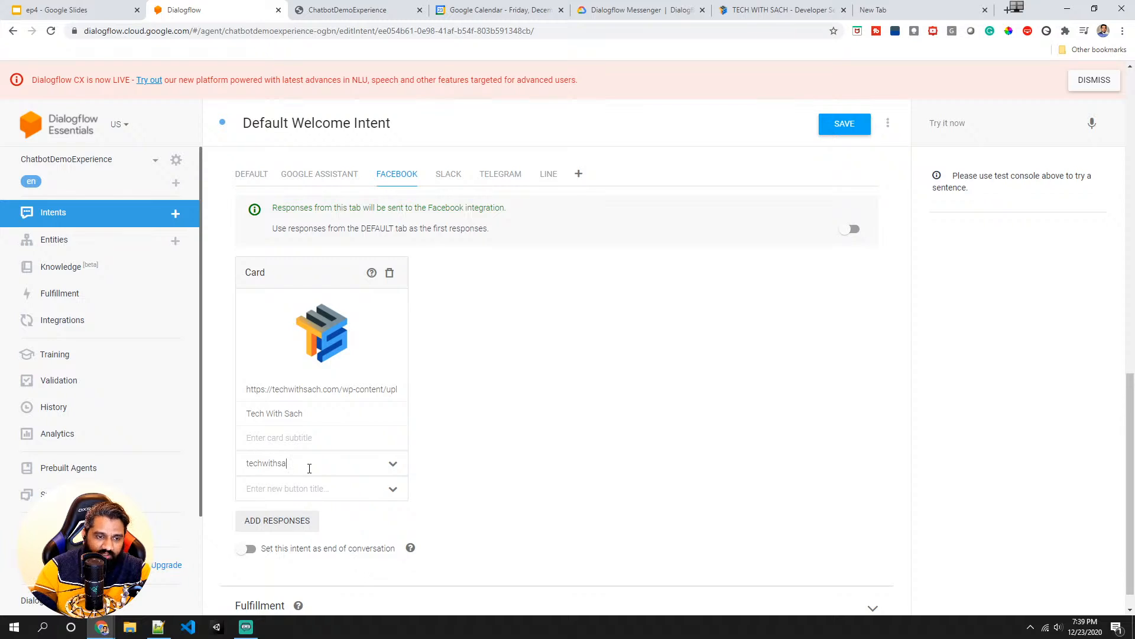
pyautogui.write('ch.com')
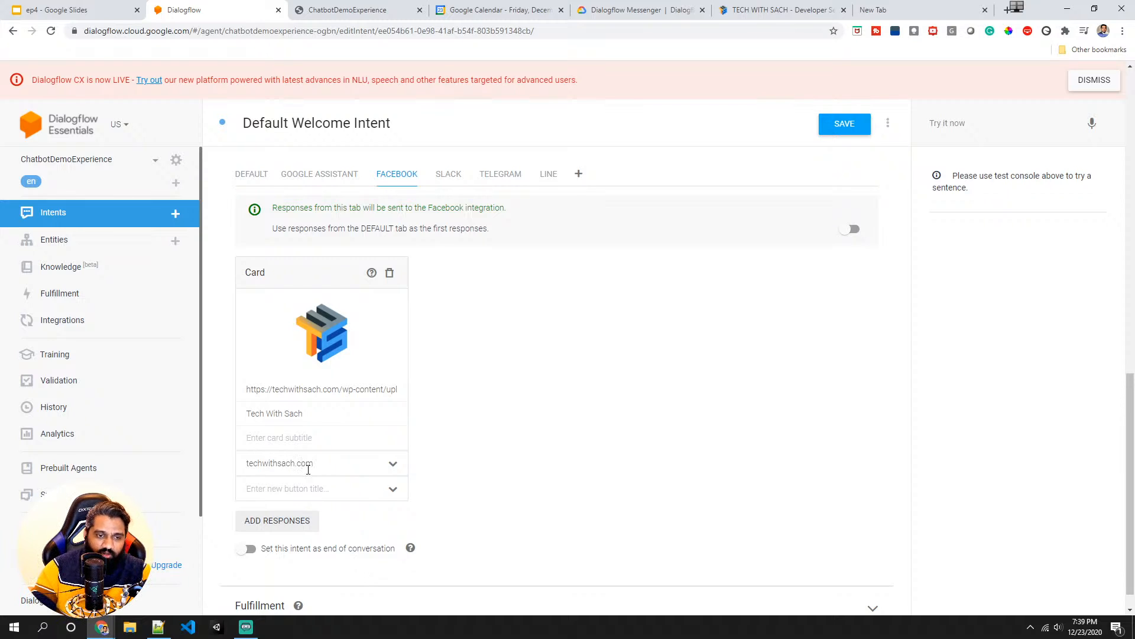
pyautogui.click(393, 465)
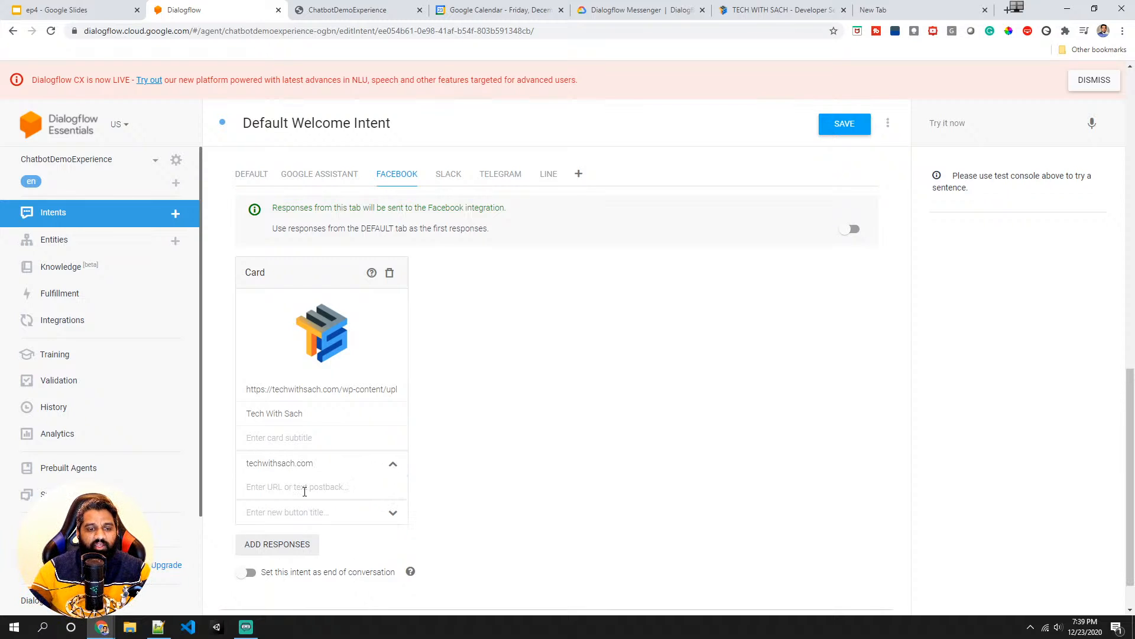
pyautogui.click(769, 9)
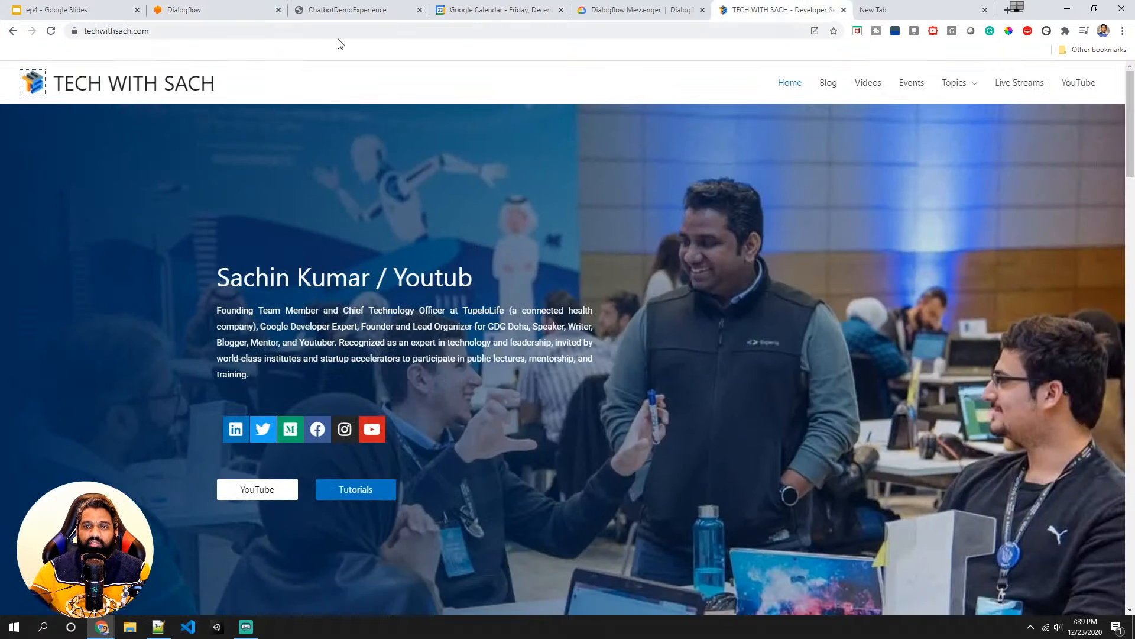
pyautogui.click(246, 33)
pyautogui.hotkey('ctrl', 'c')
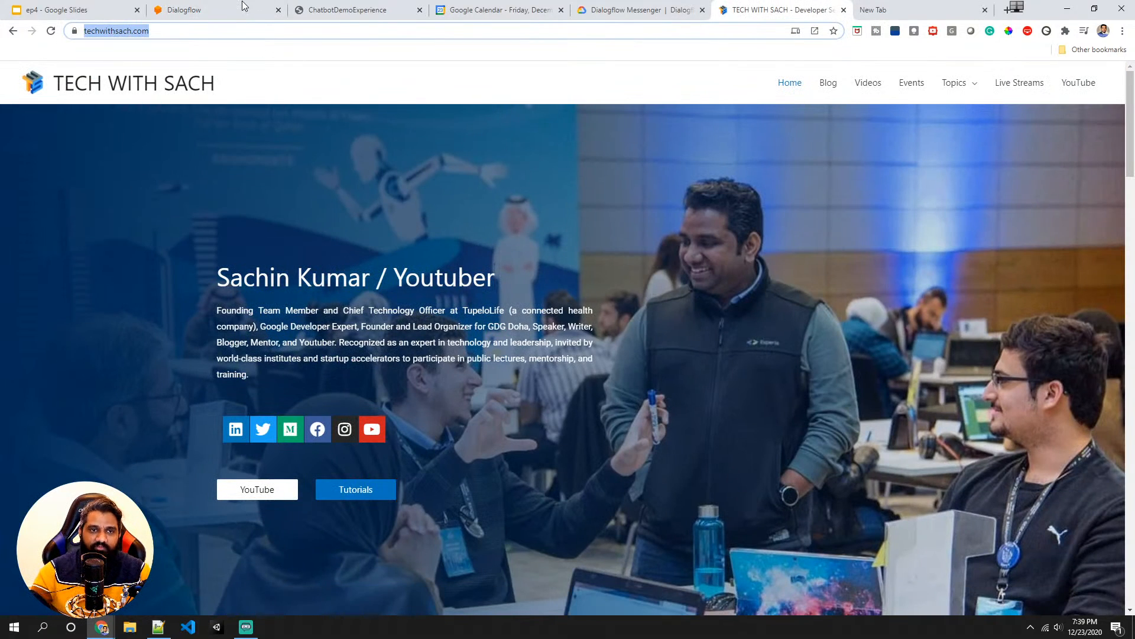
pyautogui.click(677, 8)
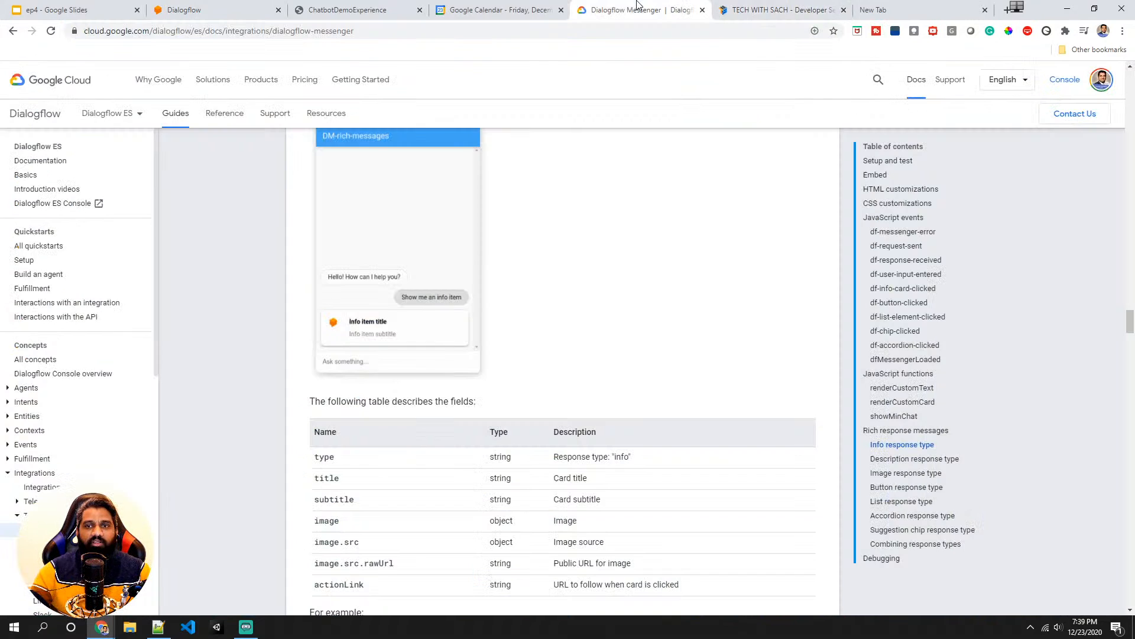
pyautogui.click(258, 6)
pyautogui.click(345, 493)
pyautogui.hotkey('ctrl', 'v')
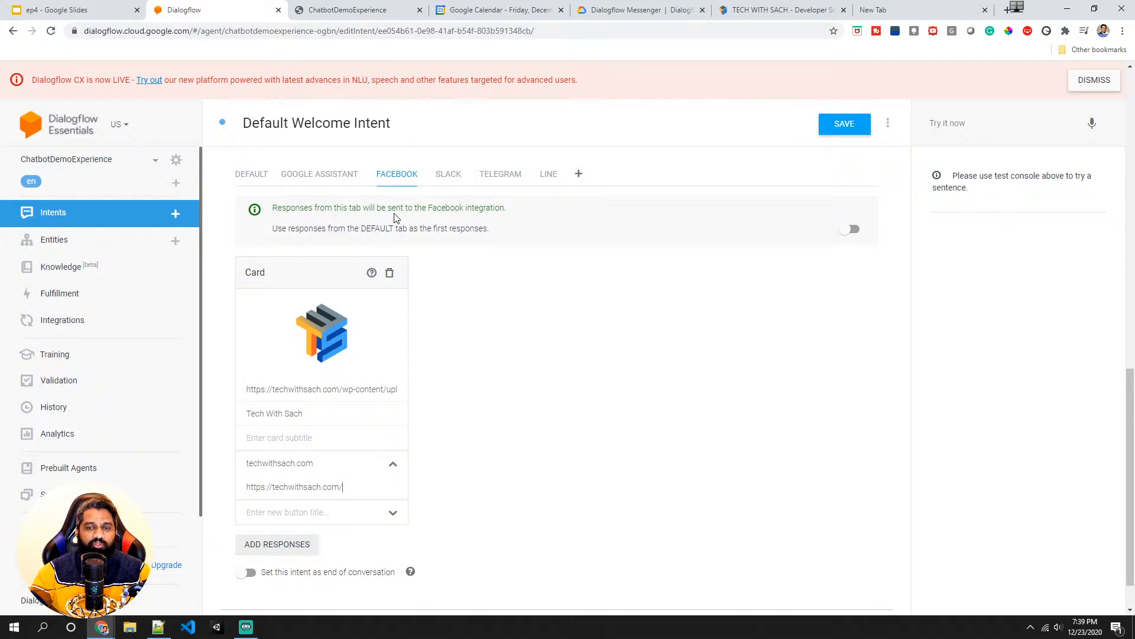
# - Save the intent and switch the Default-responses option on and back off
pyautogui.click(846, 133)
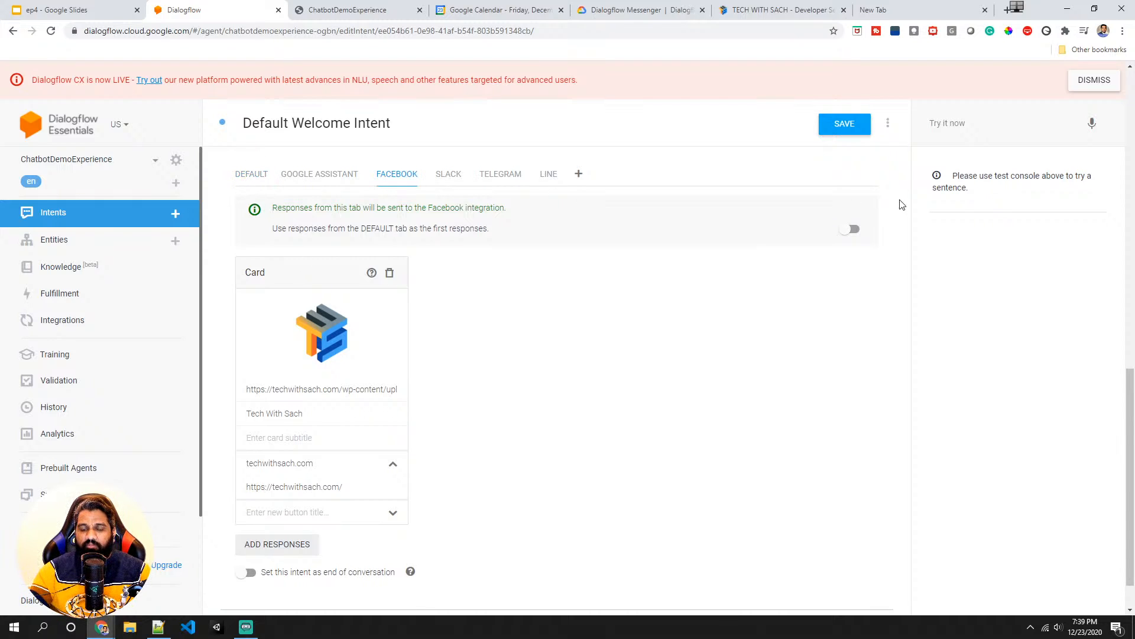
pyautogui.click(847, 228)
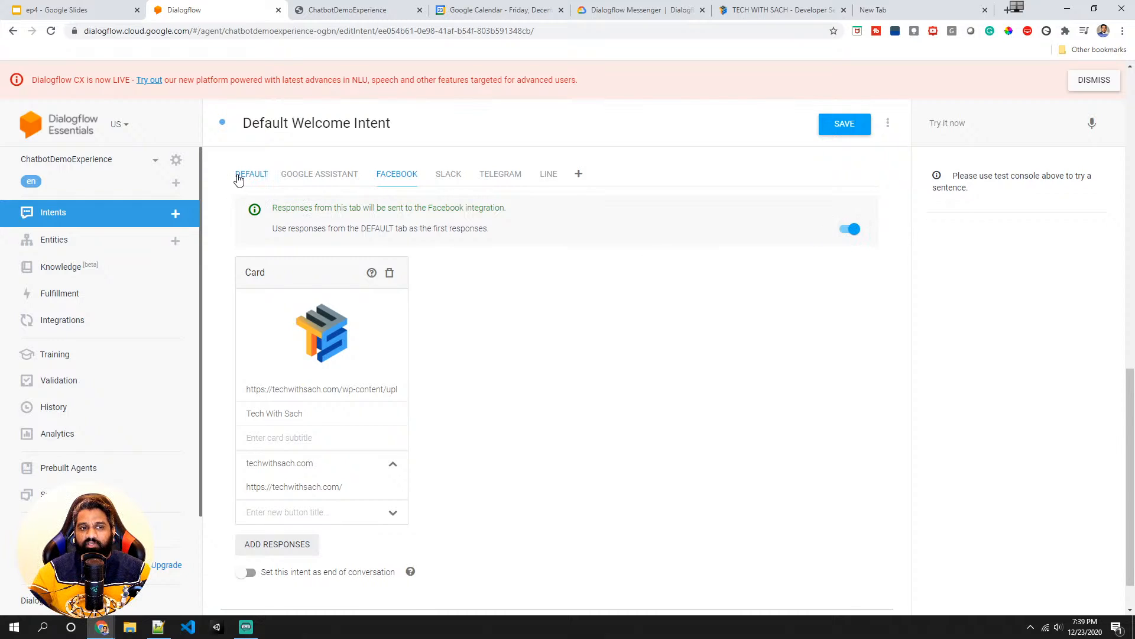
pyautogui.click(852, 228)
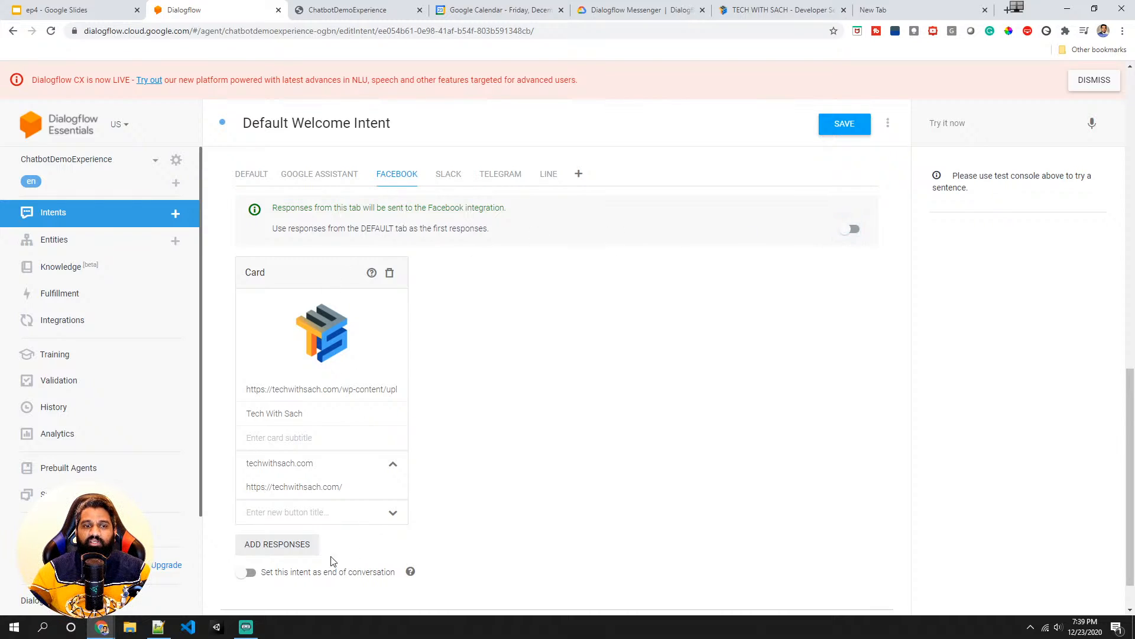
# - Add a text response to the Facebook tab, try to move it beside the card, and delete it
pyautogui.click(282, 545)
pyautogui.click(278, 475)
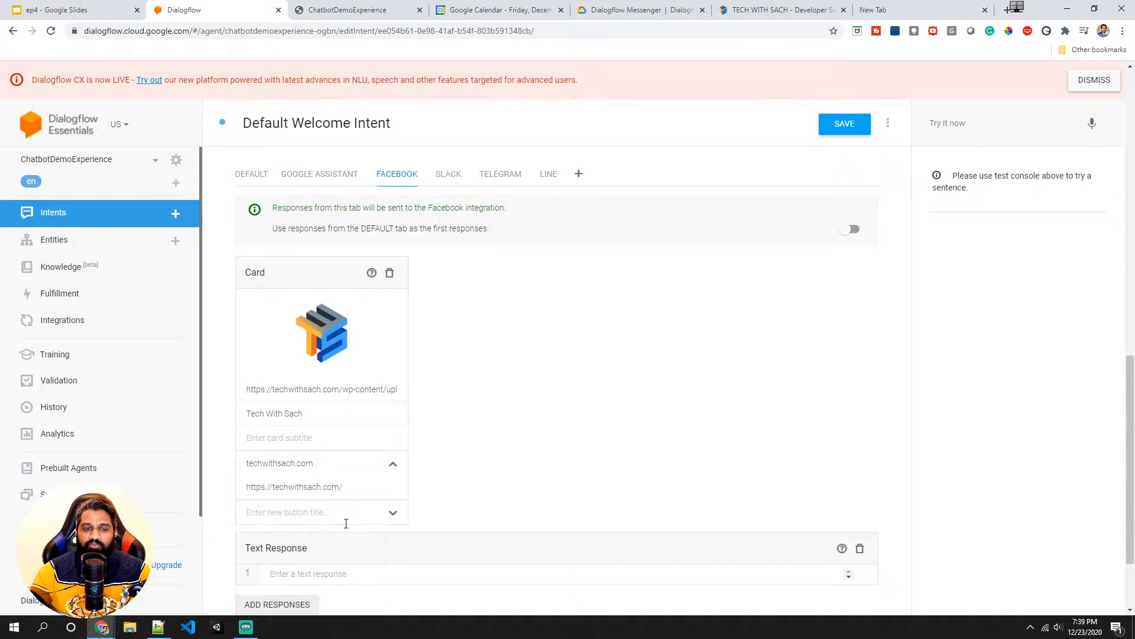
pyautogui.moveTo(370, 547); pyautogui.dragTo(363, 255)
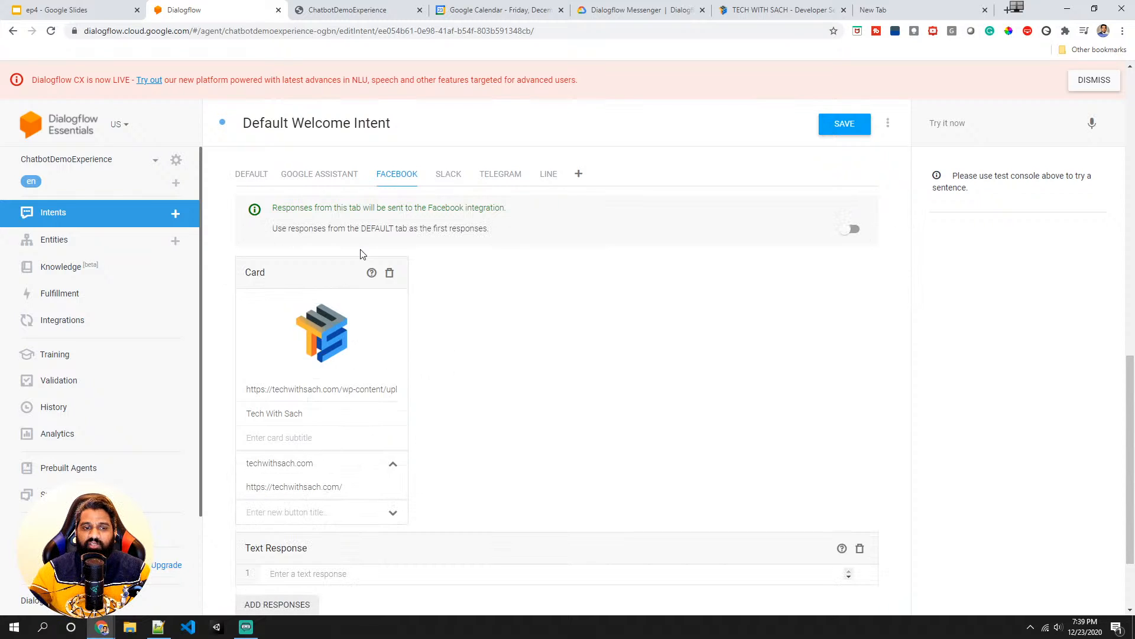
pyautogui.moveTo(438, 542); pyautogui.dragTo(425, 245)
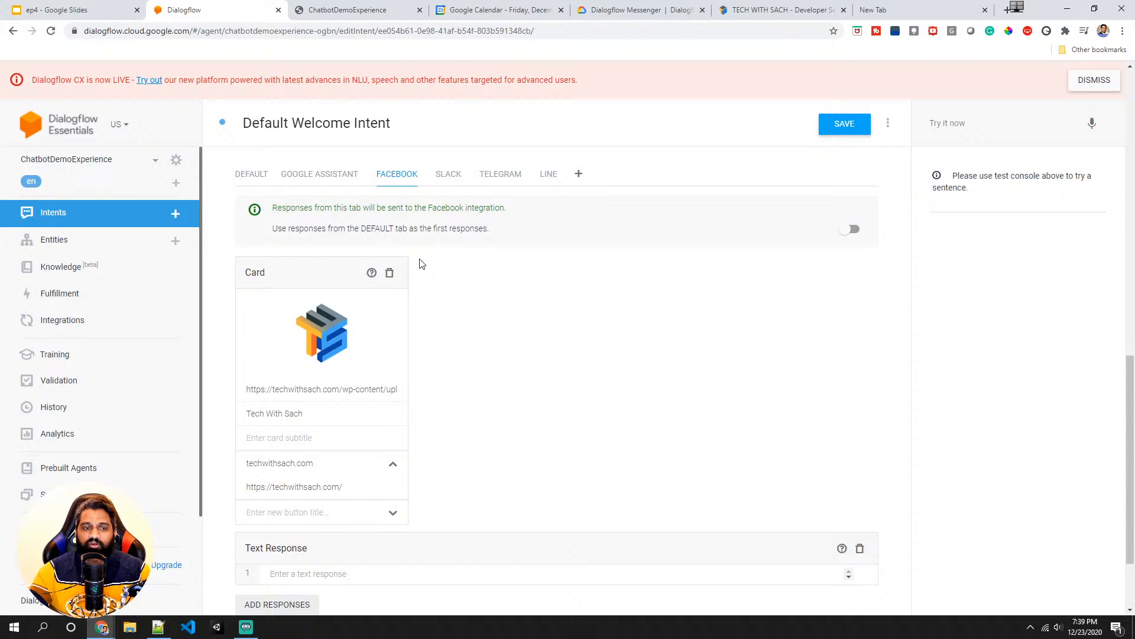
pyautogui.click(861, 549)
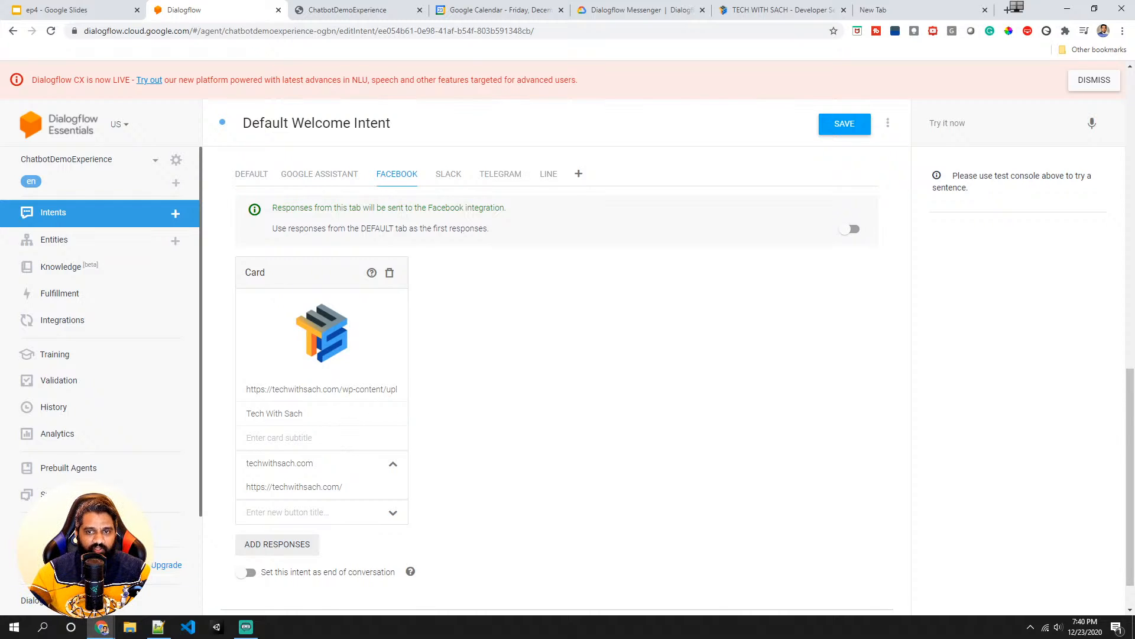
# - Open the facebook card.png screenshot to view the expected Facebook card in Messenger, then close it
pyautogui.click(130, 626)
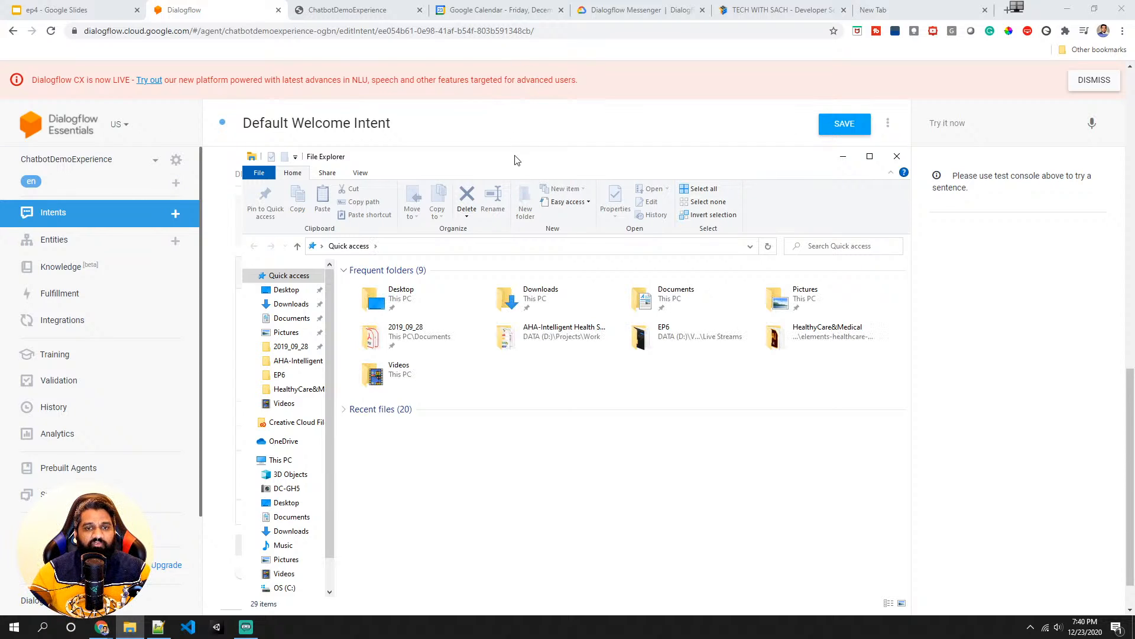
pyautogui.moveTo(517, 156); pyautogui.dragTo(0, 157)
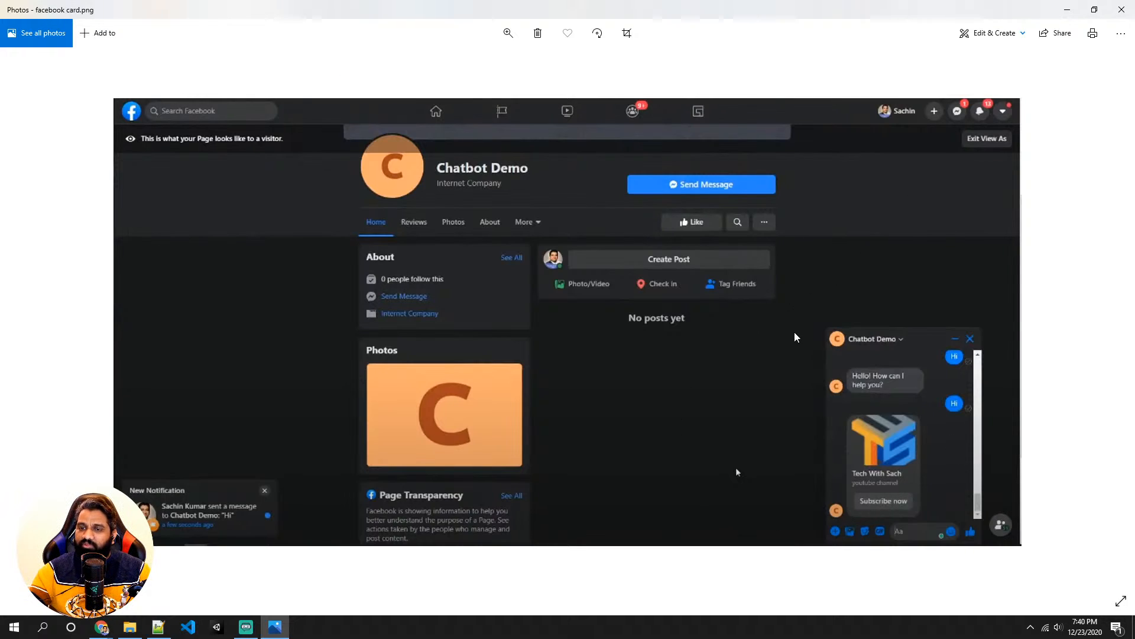
pyautogui.click(1121, 10)
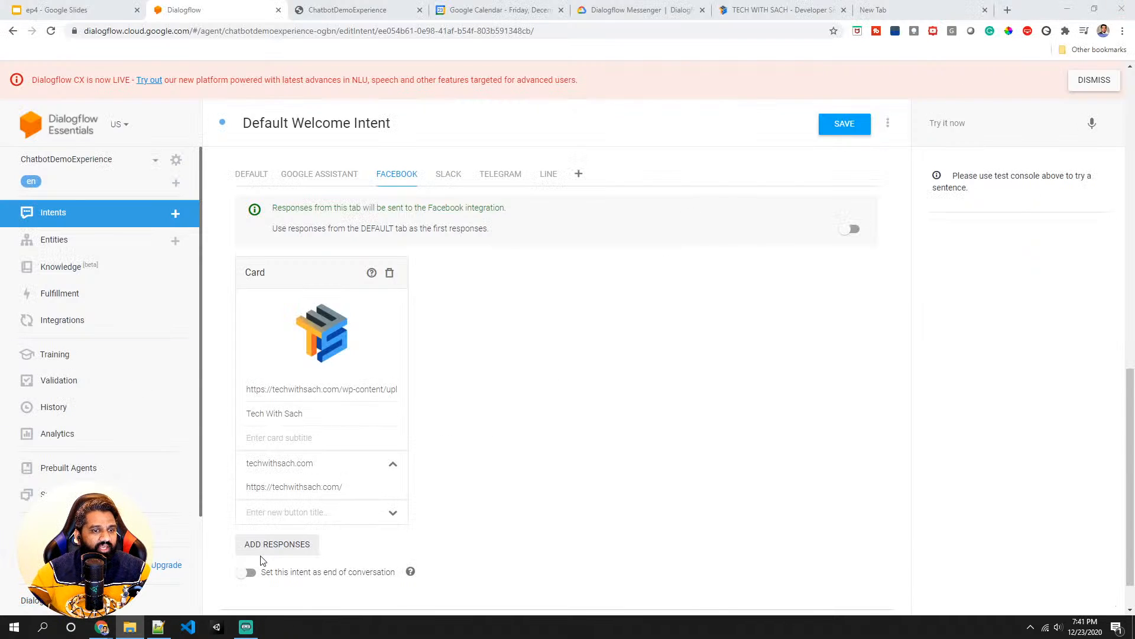
# - Add a Quick Replies response titled Suggestions with replies Yes, No and Thanks, and save the intent
pyautogui.scroll(-1, 263, 559)
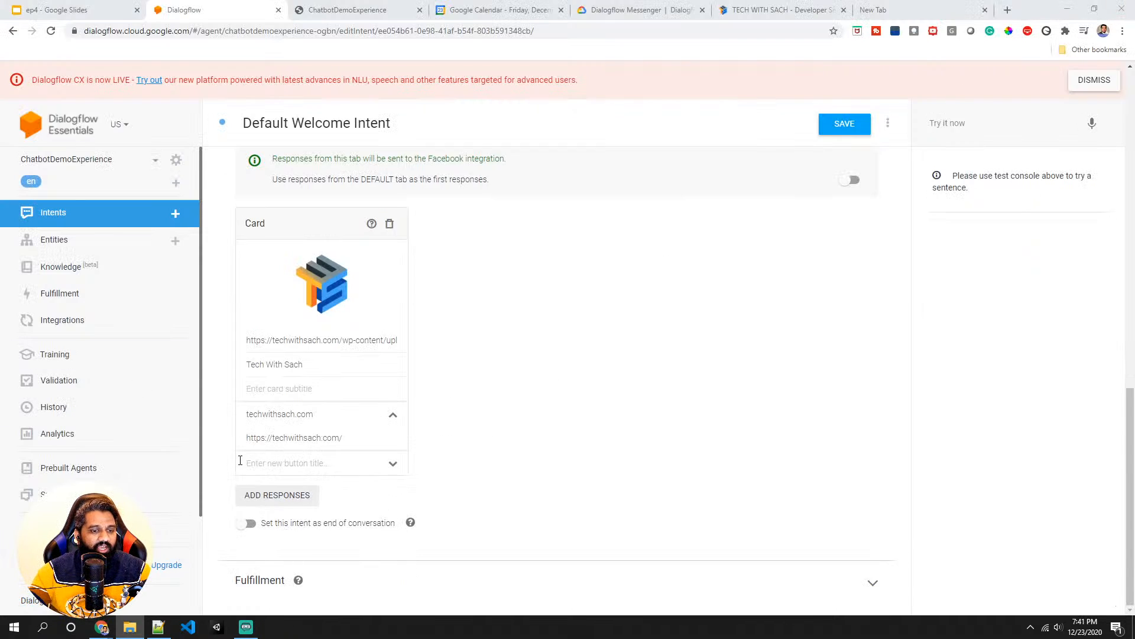
pyautogui.click(261, 501)
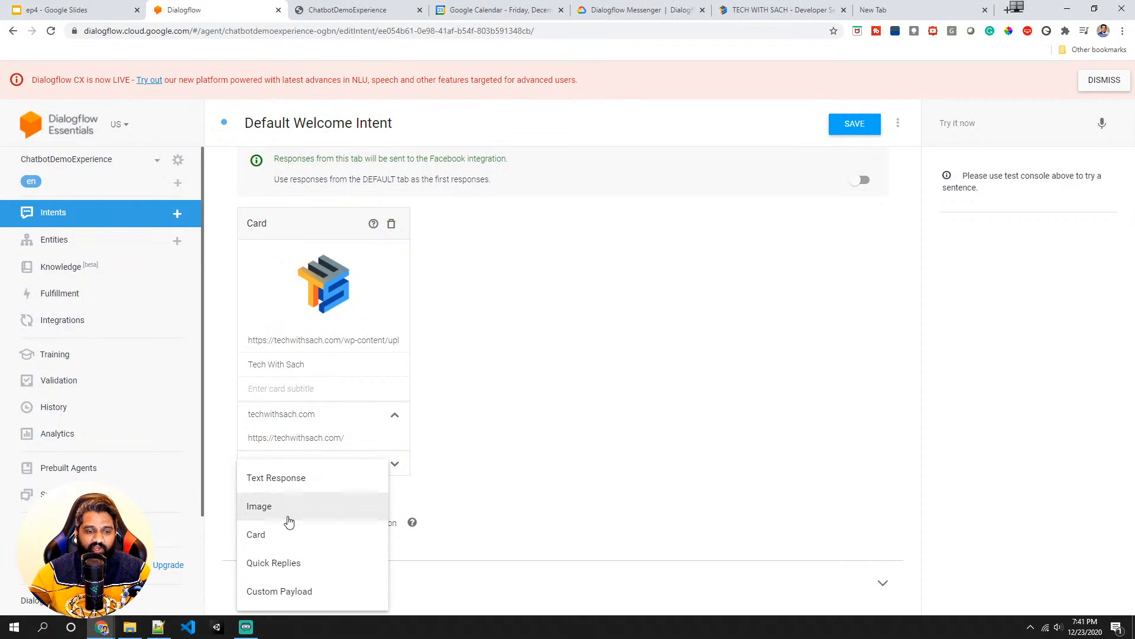
pyautogui.click(291, 569)
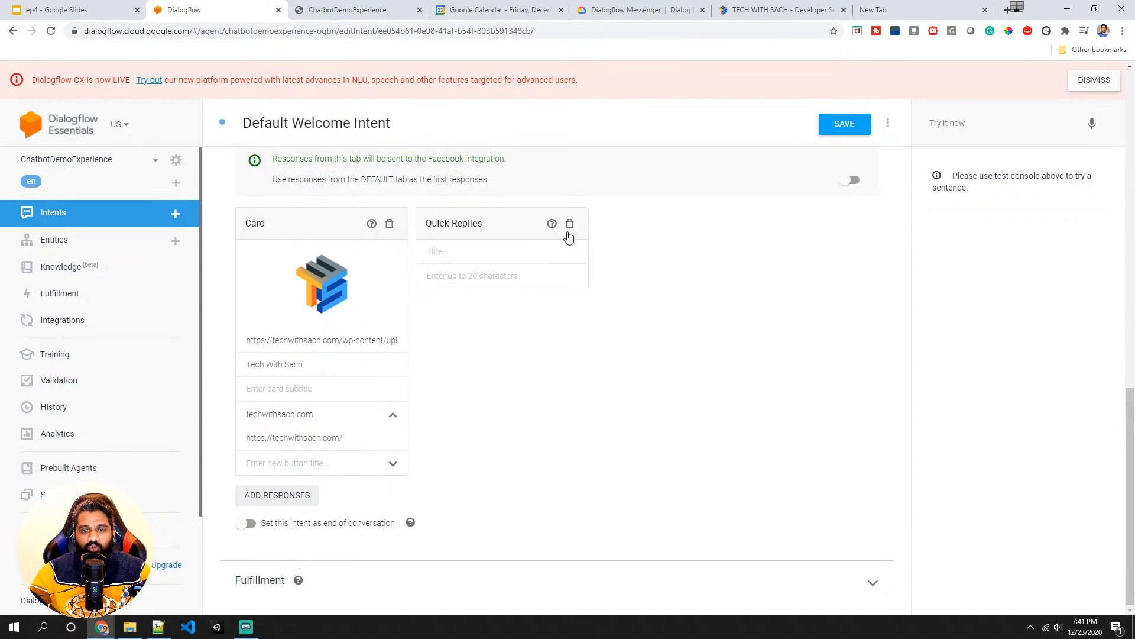
pyautogui.scroll(4, 506, 288)
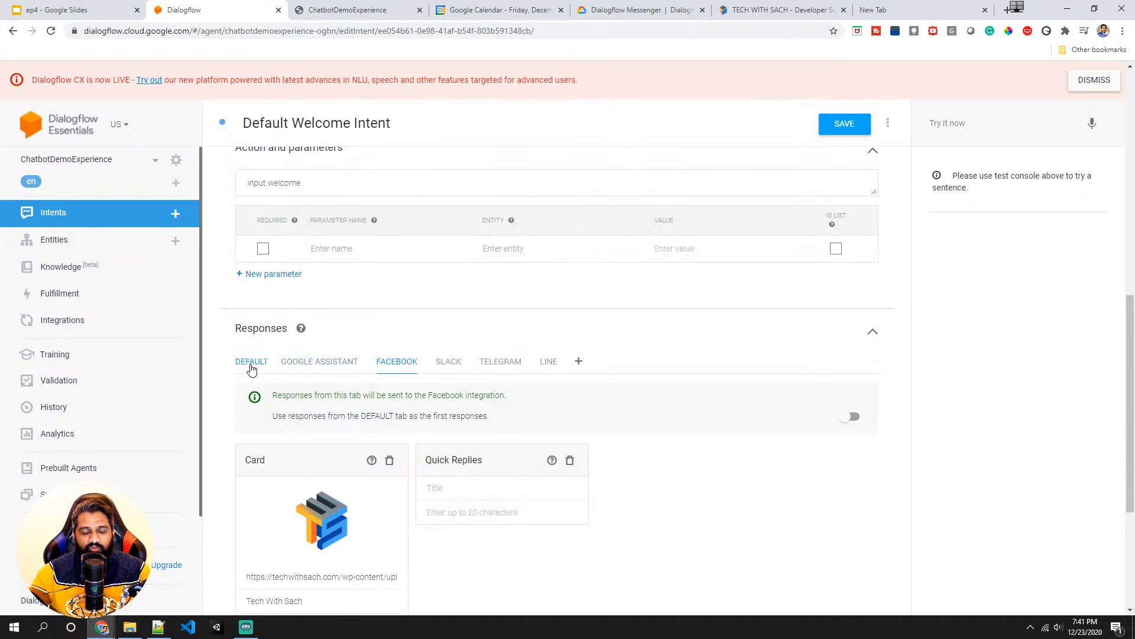
pyautogui.scroll(-2, 503, 470)
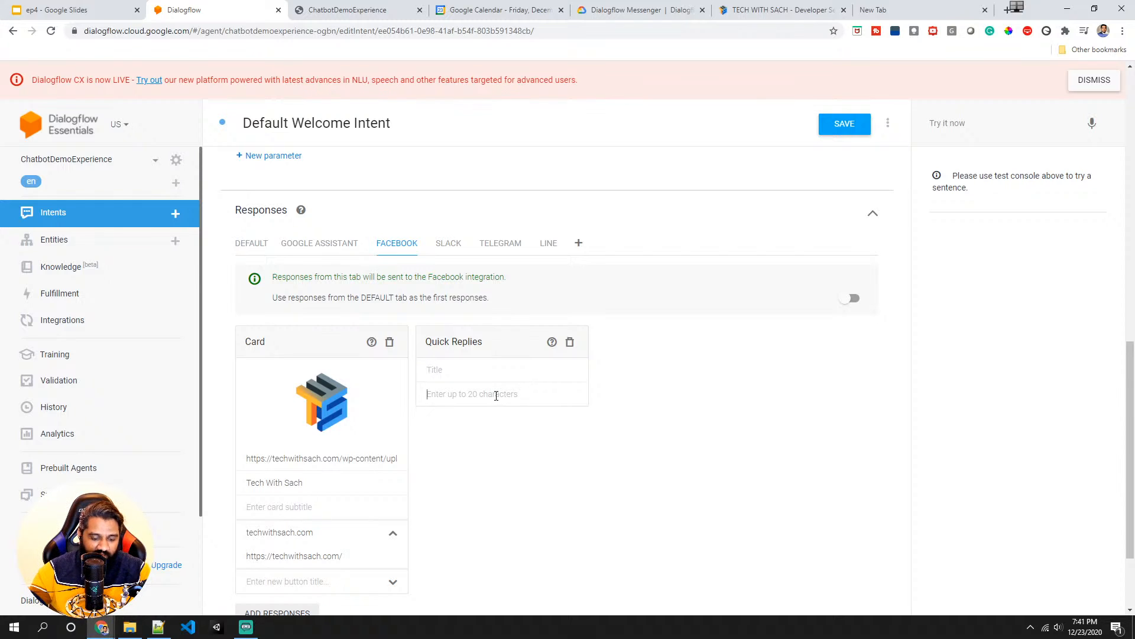
pyautogui.write('Yes')
pyautogui.press('Return')
pyautogui.write('No')
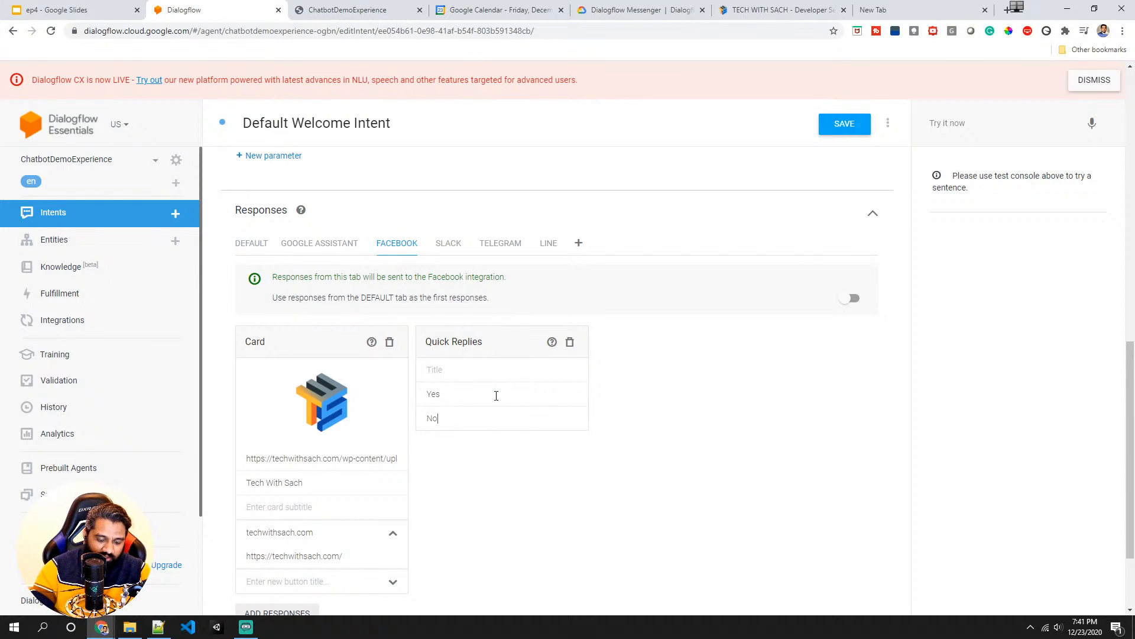
pyautogui.press('Return')
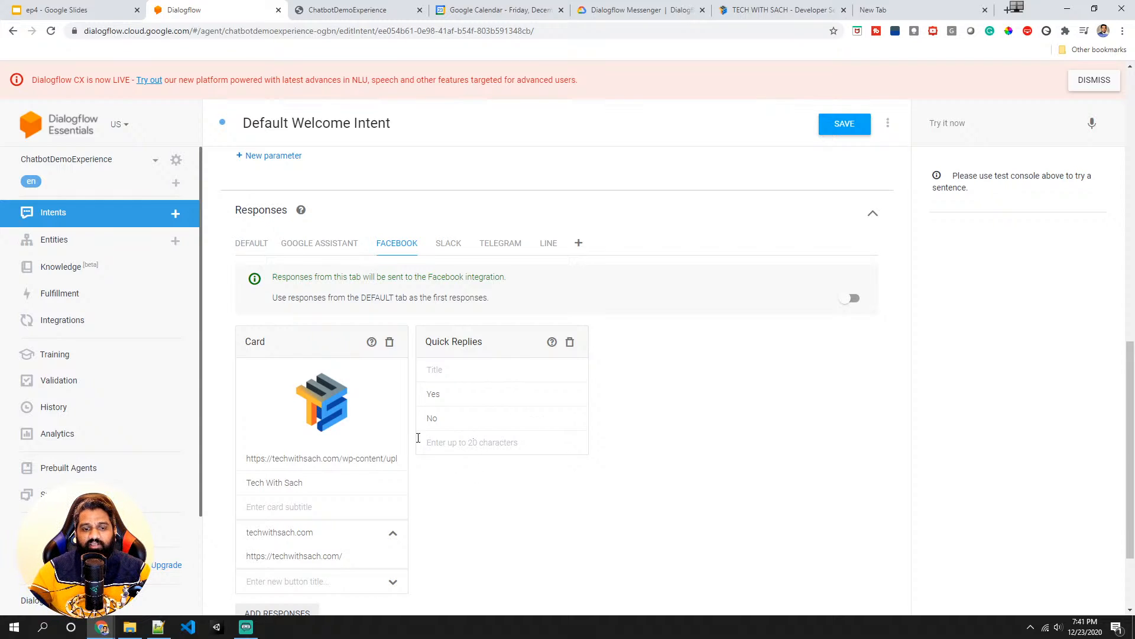
pyautogui.write('Thanks')
pyautogui.press('Return')
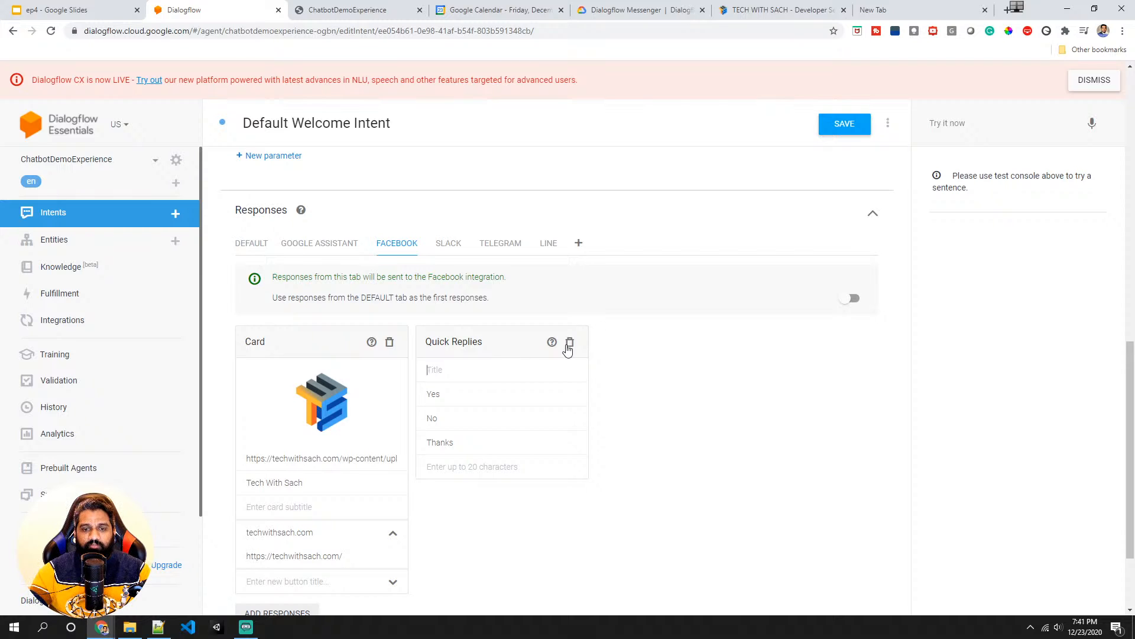
pyautogui.write('Suggestions')
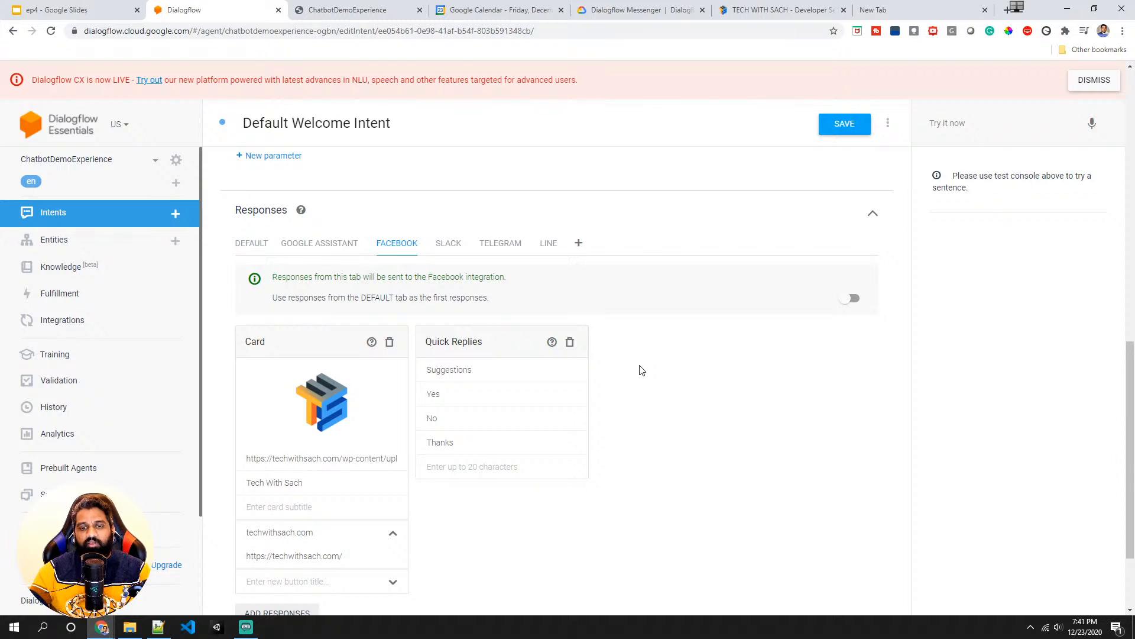
pyautogui.click(843, 128)
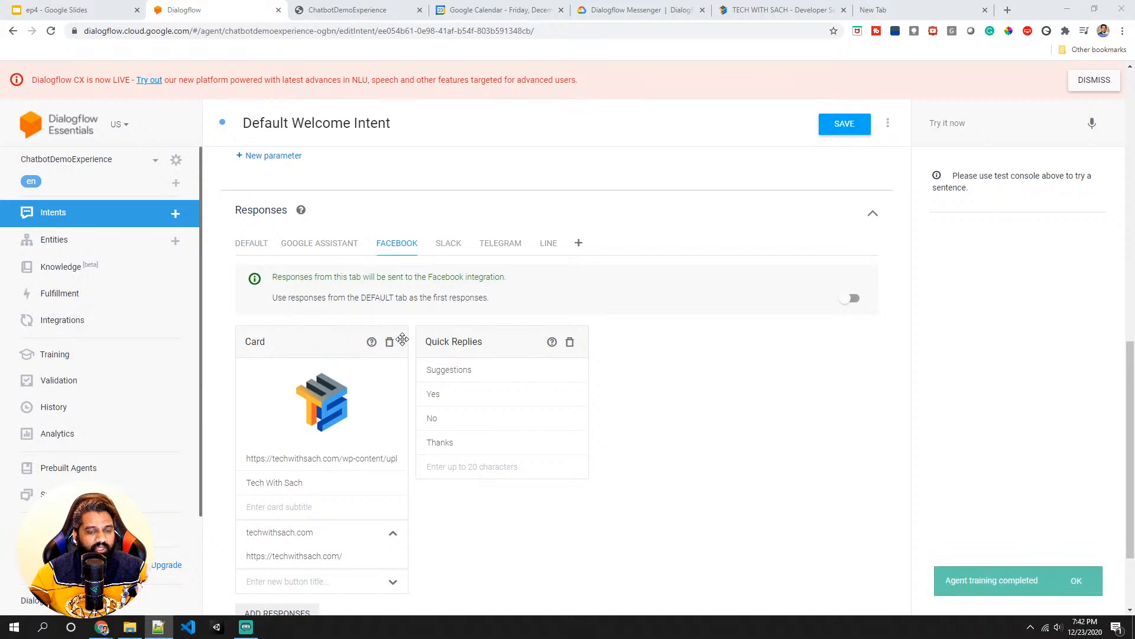
# - On the Default tab, add a custom payload and paste the sample rich content with image, Dialogflow info card and Case Studies/Docs chips
pyautogui.click(251, 245)
pyautogui.scroll(-20, 312, 344)
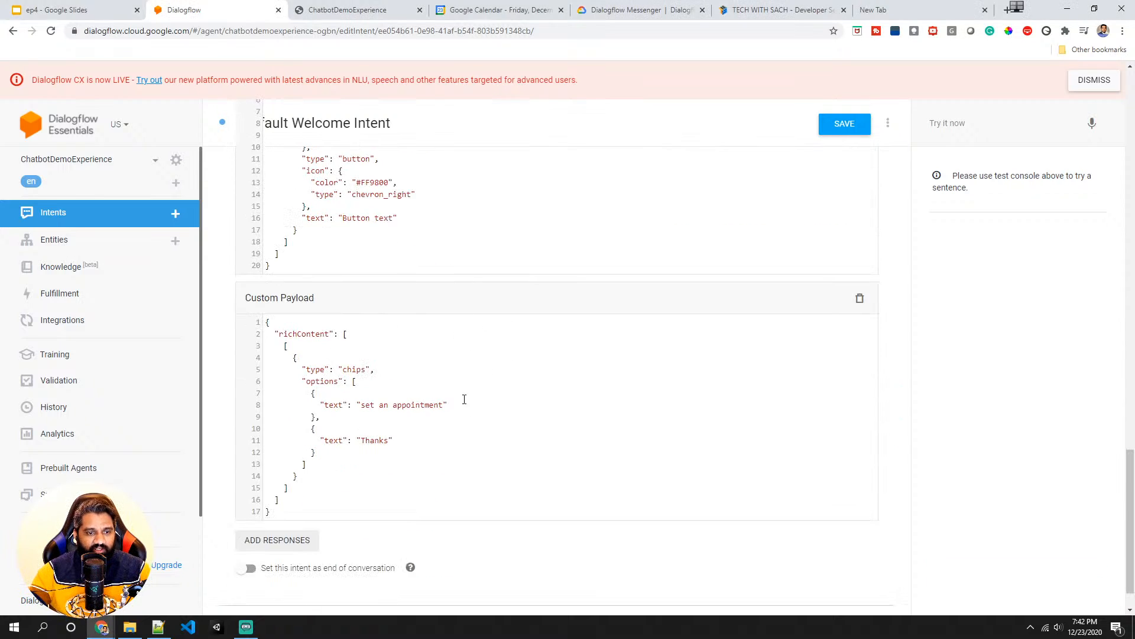
pyautogui.scroll(8, 409, 344)
pyautogui.scroll(1, 409, 343)
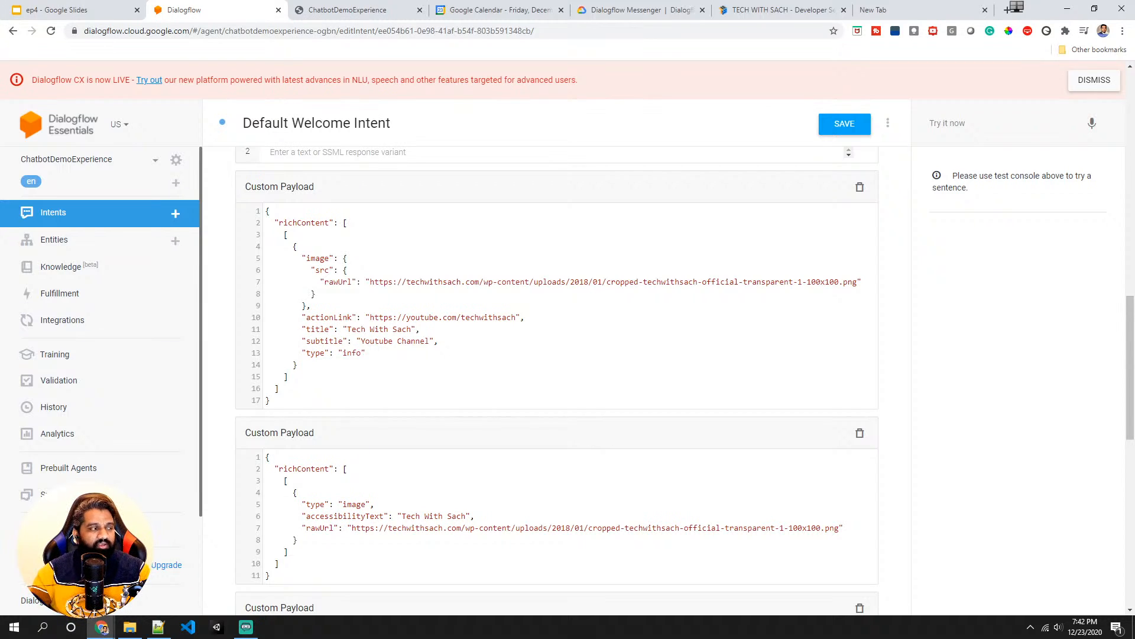
pyautogui.hotkey('alt', 'Tab')
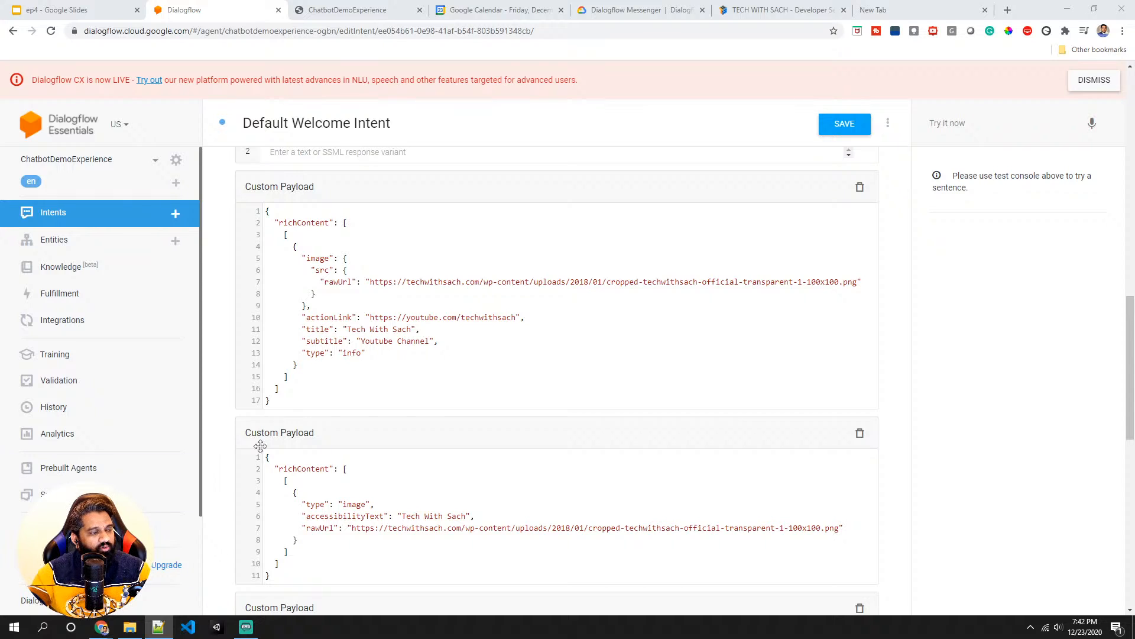
pyautogui.scroll(4, 544, 349)
pyautogui.scroll(-15, 533, 367)
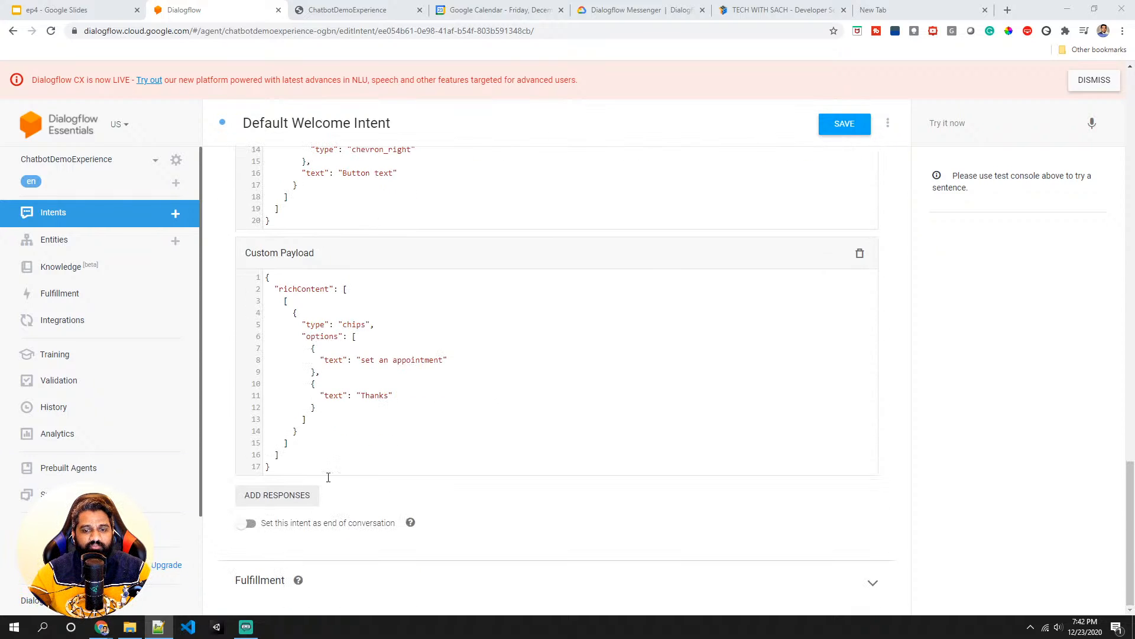
pyautogui.click(278, 495)
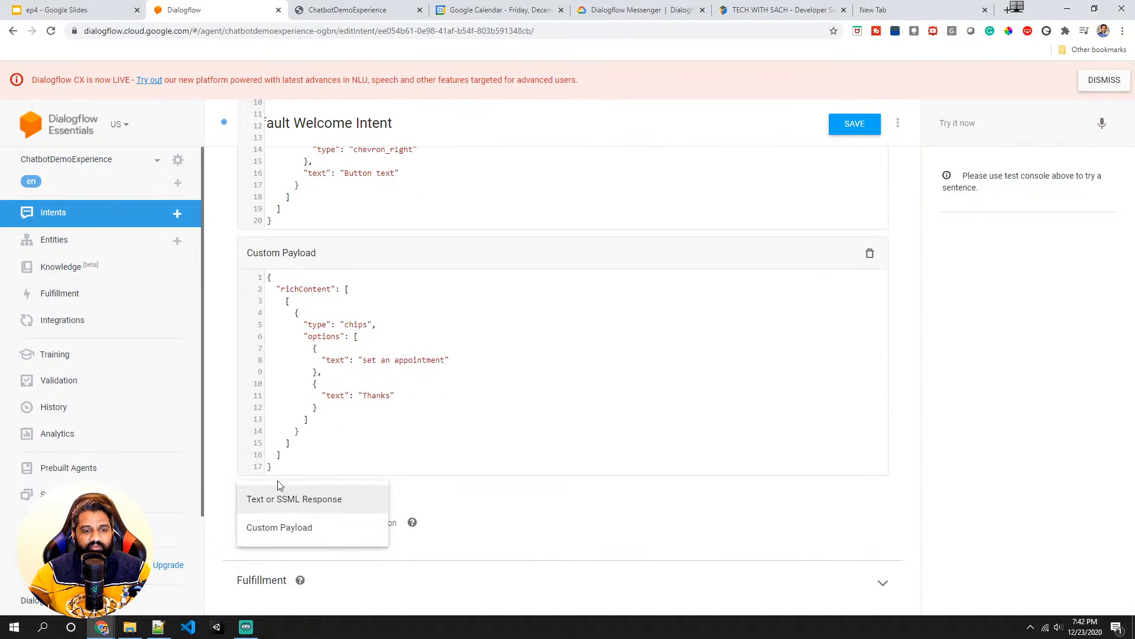
pyautogui.click(323, 528)
pyautogui.scroll(-2, 319, 473)
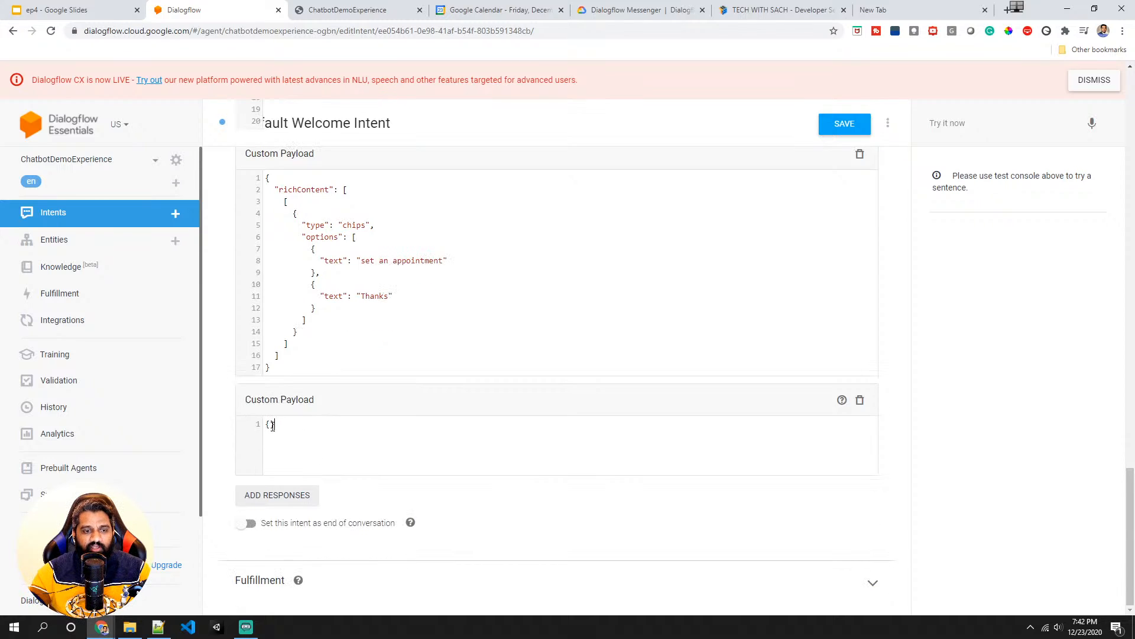
pyautogui.hotkey('ctrl', 'a')
pyautogui.write('{   "richContent": [     [       {         "type": "image",         "rawUrl": "https://example.com/images/logo.png",         "accessibilityText": "Dialogflow across platforms"       },       {         "type": "info",         "title": "Dialogflow",         "subtitle": "Build natural and rich conversational experiences",         "actionLink": "https://cloud.google.com/dialogflow/docs"       },       {         "type": "chips",         "options": [           {             "text": "Case Studies",             "link": "https://cloud.google.com/dialogflow/case-studies"           },           {             "text": "Docs",             "link": "https://cloud.google.com/dialogflow/docs"           }         ]       }     ]   ] }')
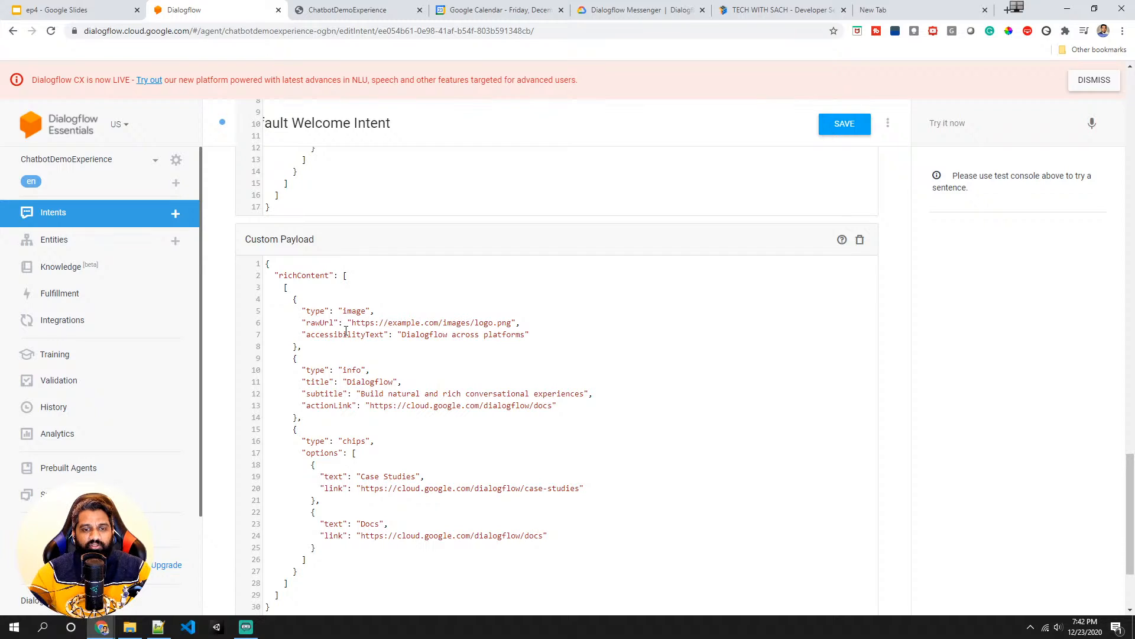
# - Replace the image rawUrl in the custom payload with the Tech With Sach logo image address copied from the website, and save the intent
pyautogui.scroll(-1, 339, 338)
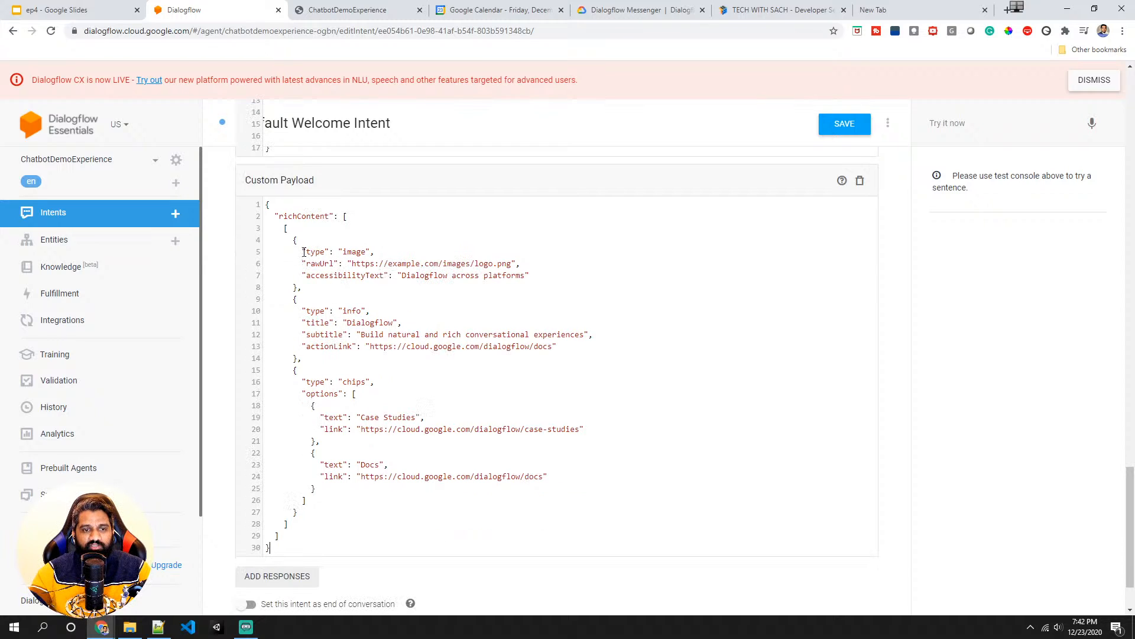
pyautogui.moveTo(292, 240); pyautogui.dragTo(299, 291)
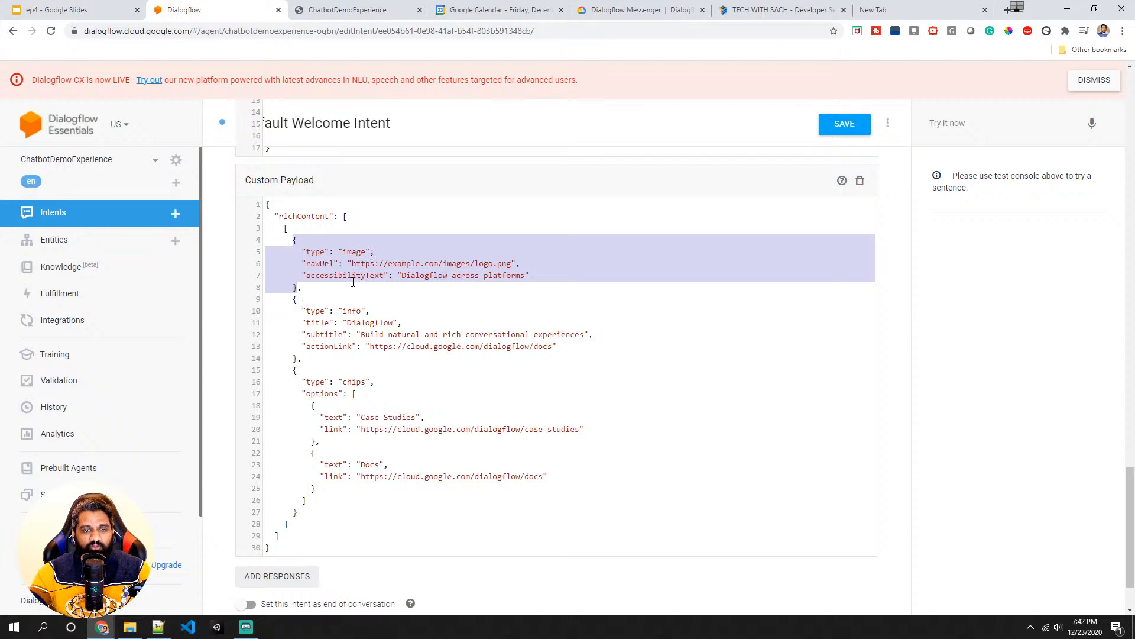
pyautogui.moveTo(293, 299); pyautogui.dragTo(299, 360)
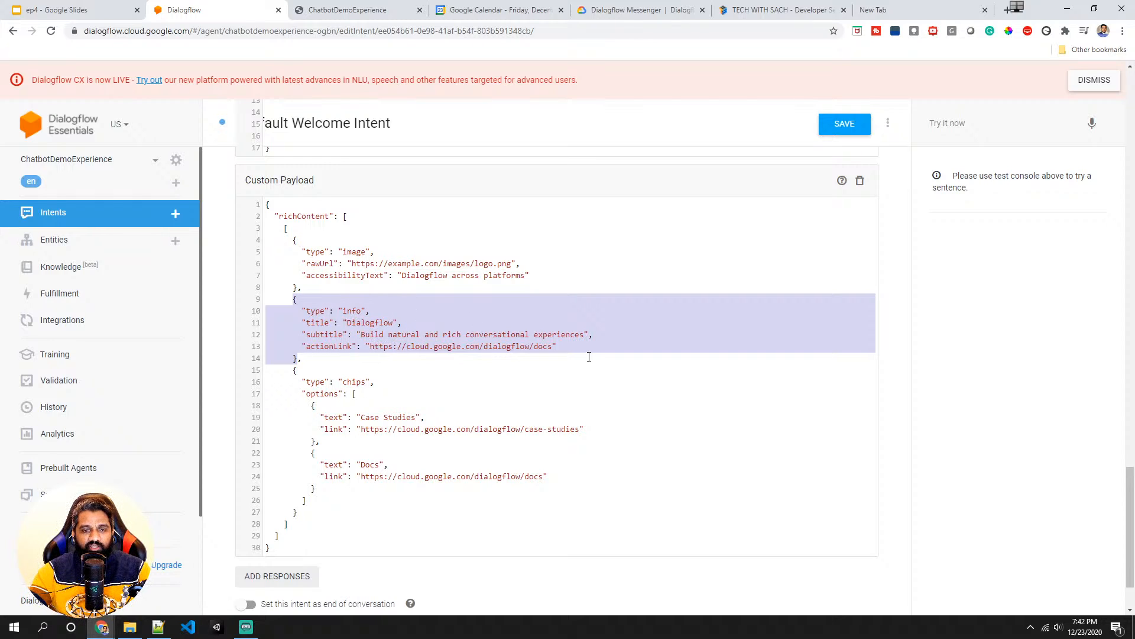
pyautogui.moveTo(293, 370); pyautogui.dragTo(312, 503)
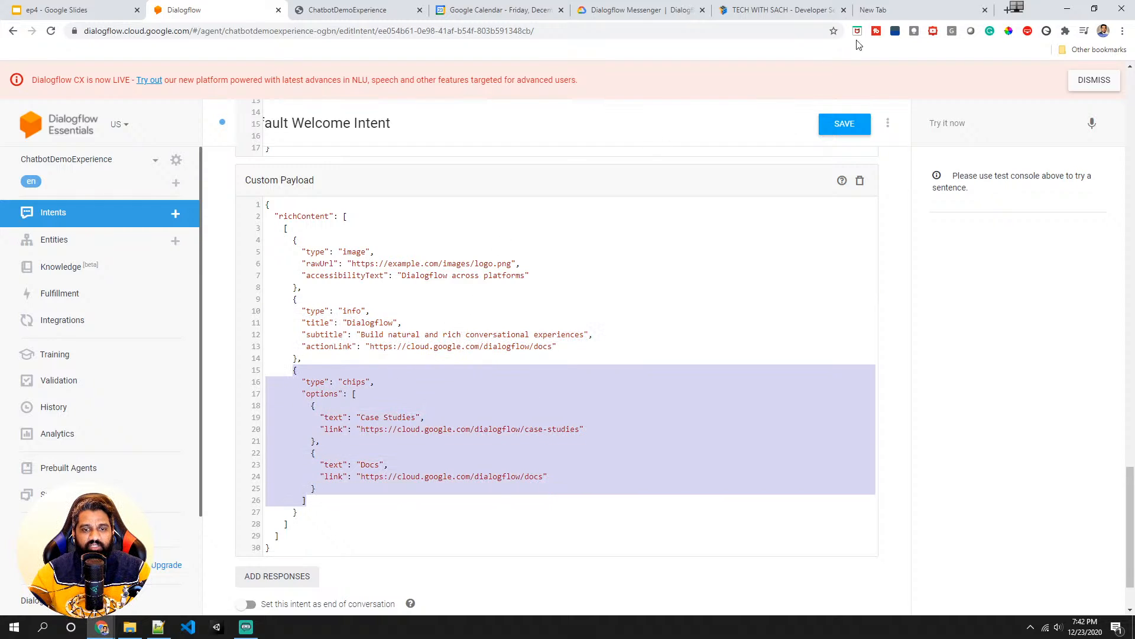
pyautogui.click(804, 10)
pyautogui.rightClick(41, 86)
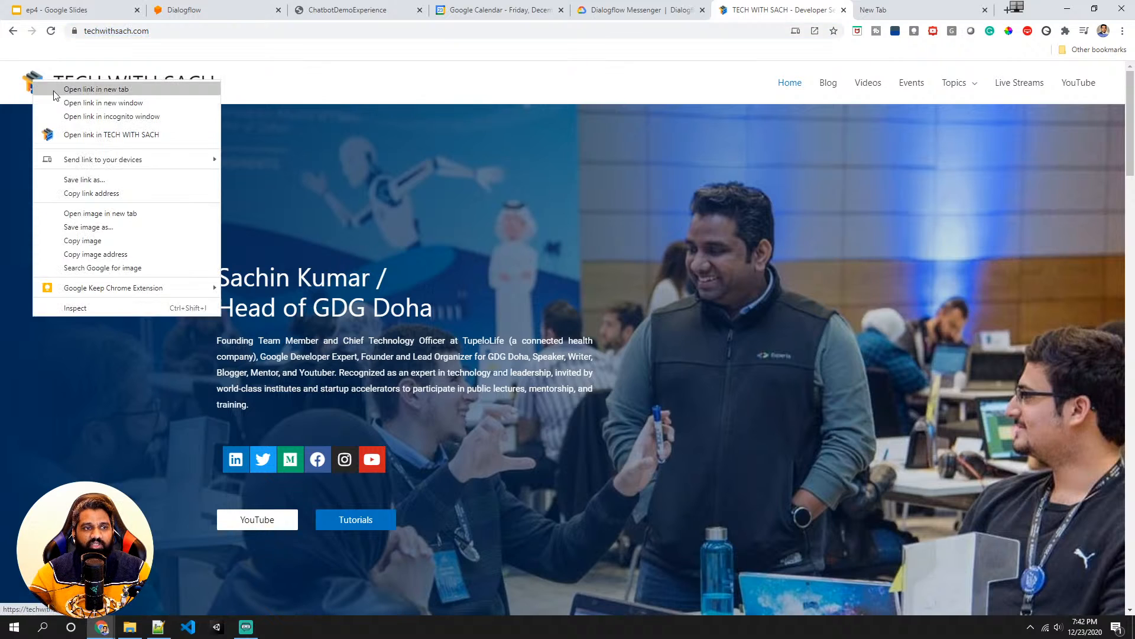
pyautogui.click(103, 254)
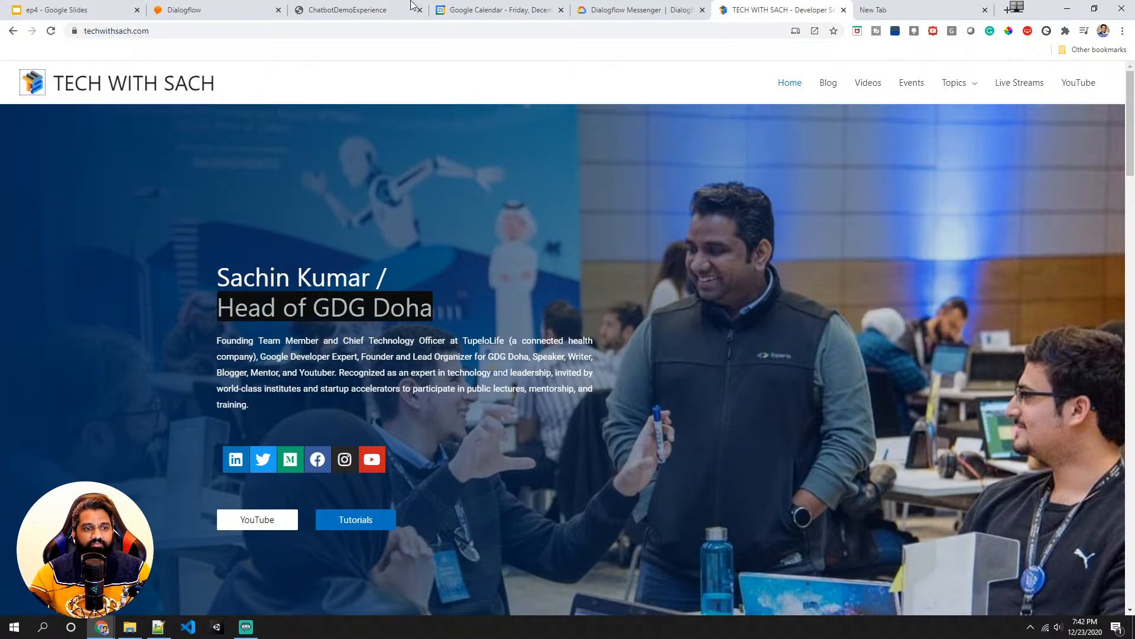
pyautogui.click(224, 10)
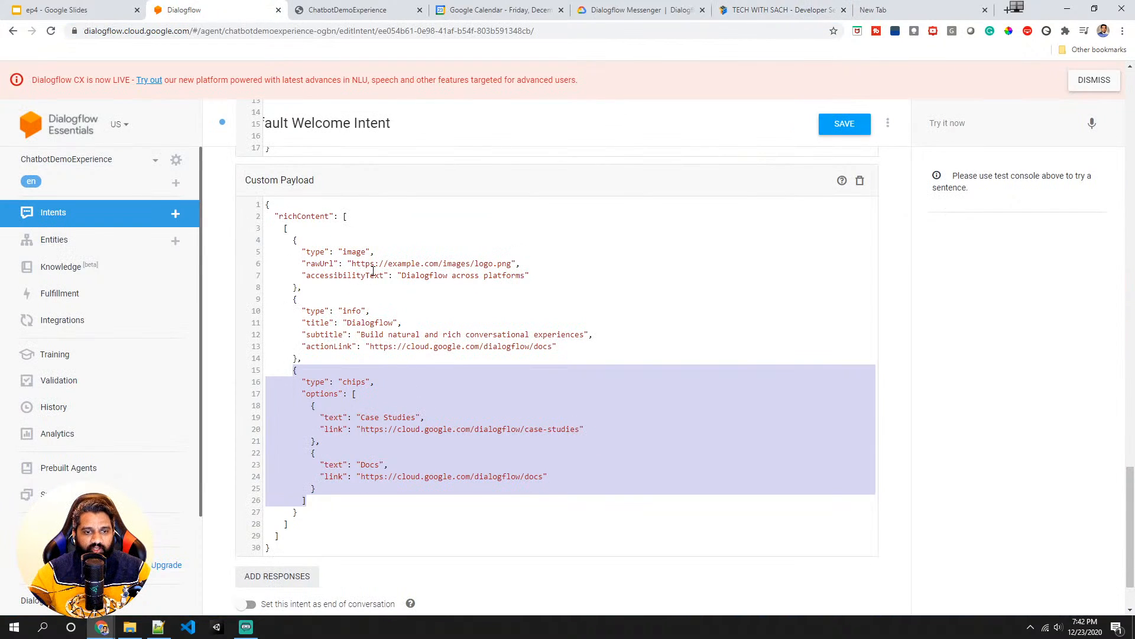
pyautogui.moveTo(352, 263); pyautogui.dragTo(514, 265)
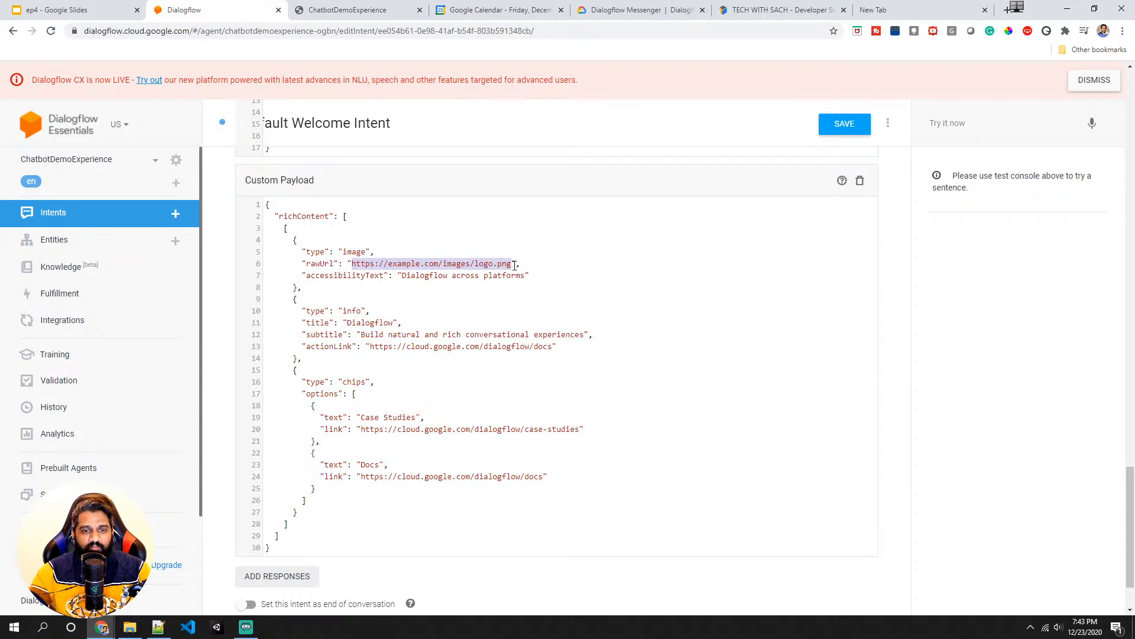
pyautogui.hotkey('ctrl', 'v')
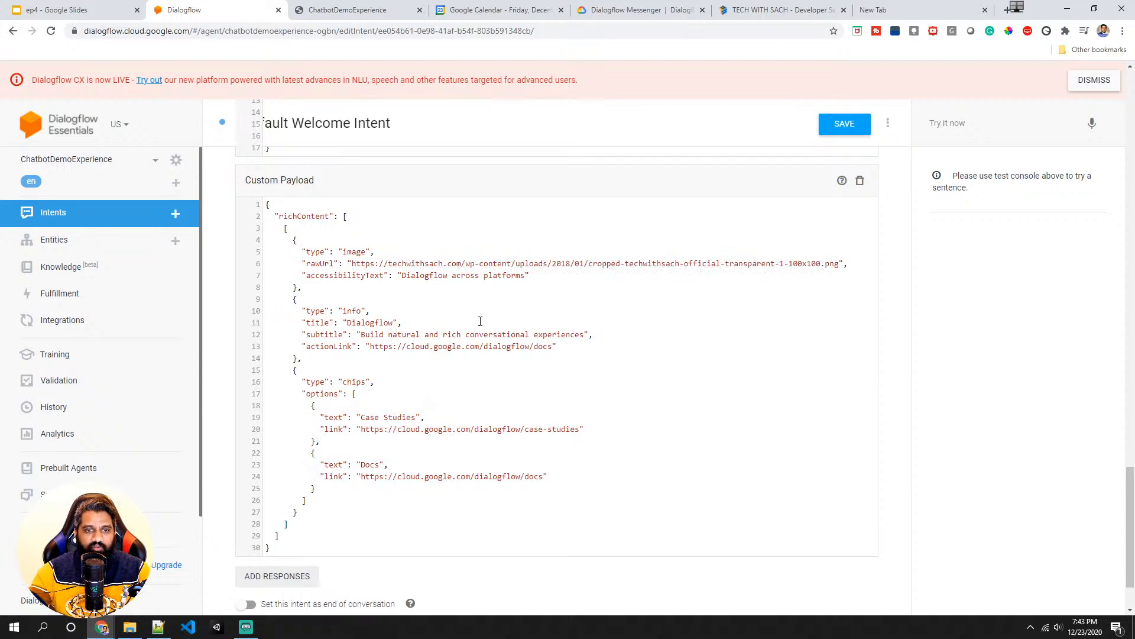
pyautogui.click(849, 128)
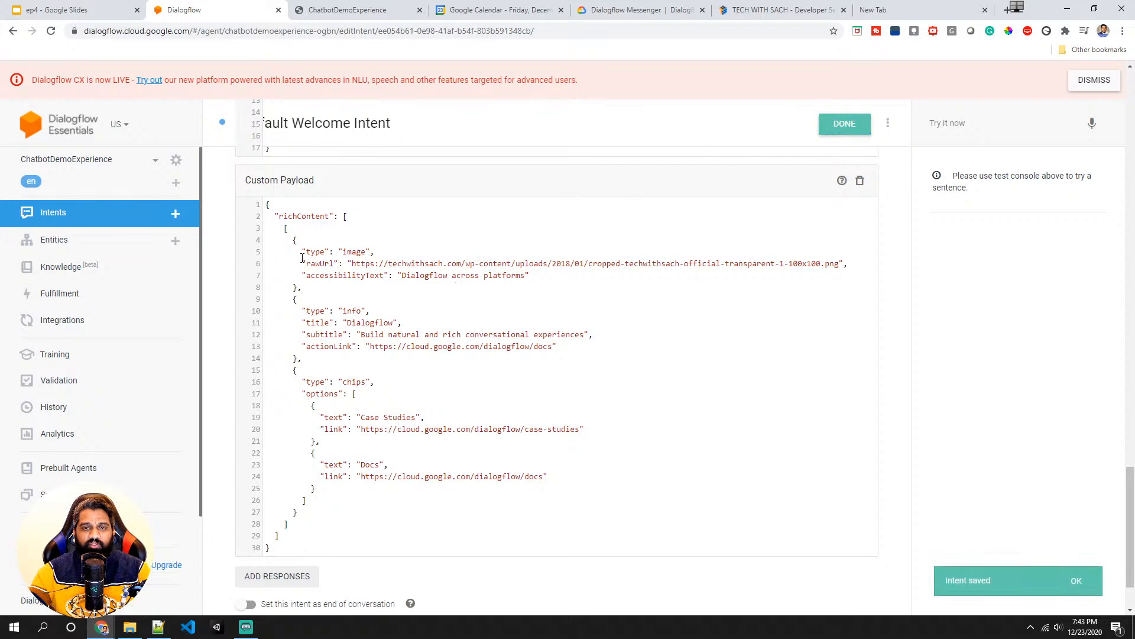
# - Review the richContent structure of the custom payload in the intent
pyautogui.scroll(-2, 284, 301)
pyautogui.scroll(2, 286, 354)
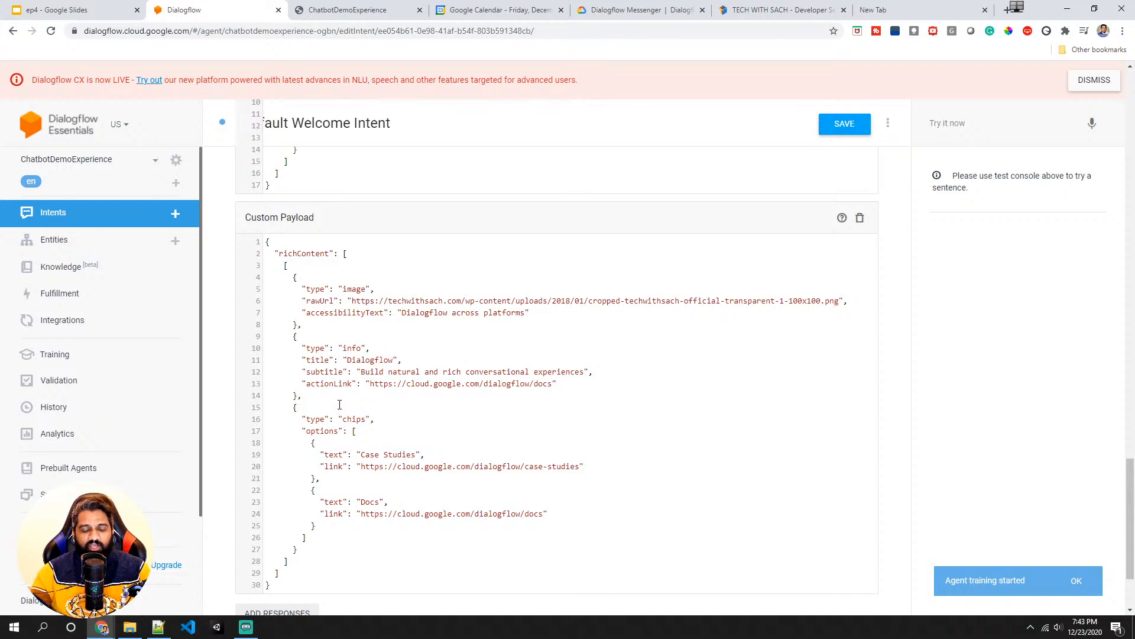
pyautogui.moveTo(294, 276); pyautogui.dragTo(302, 383)
pyautogui.doubleClick(304, 253)
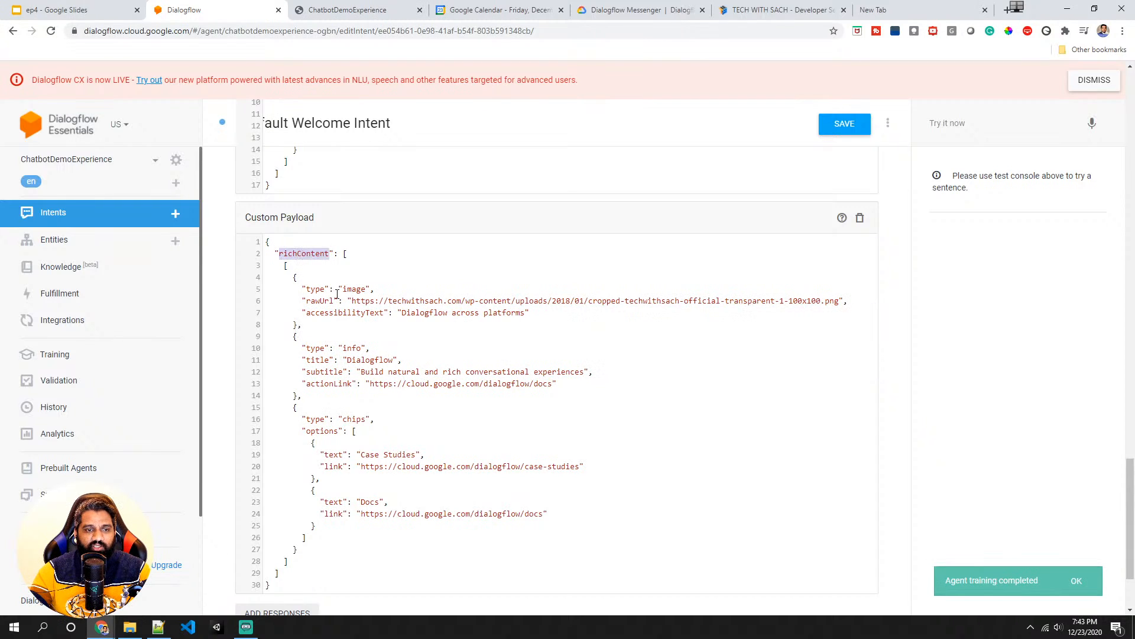
pyautogui.scroll(-2, 338, 294)
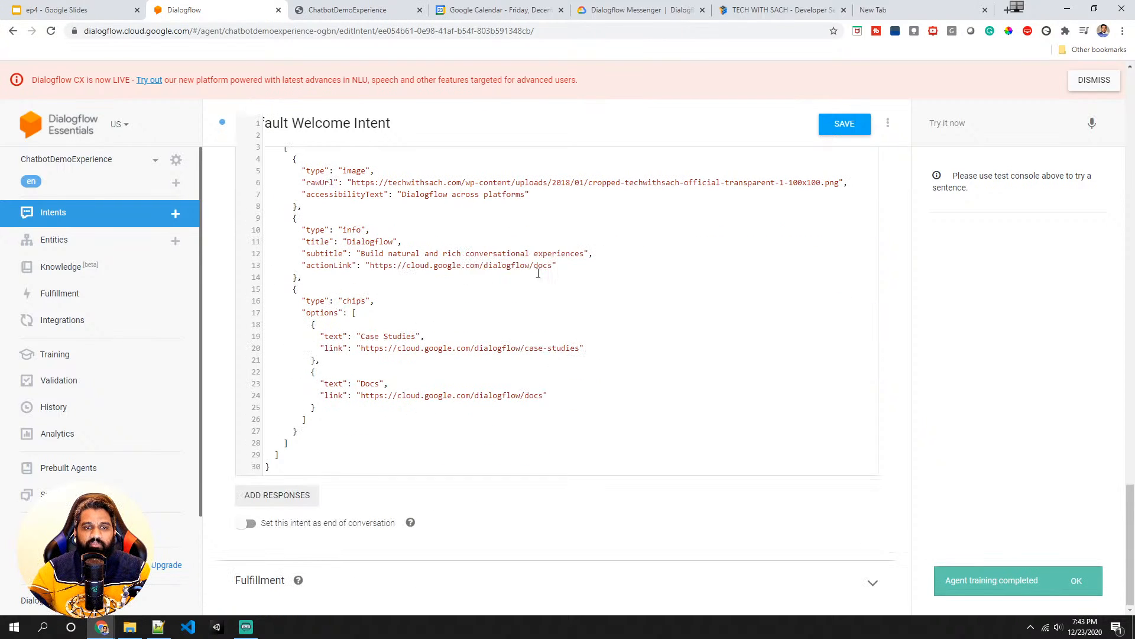
pyautogui.scroll(3, 476, 318)
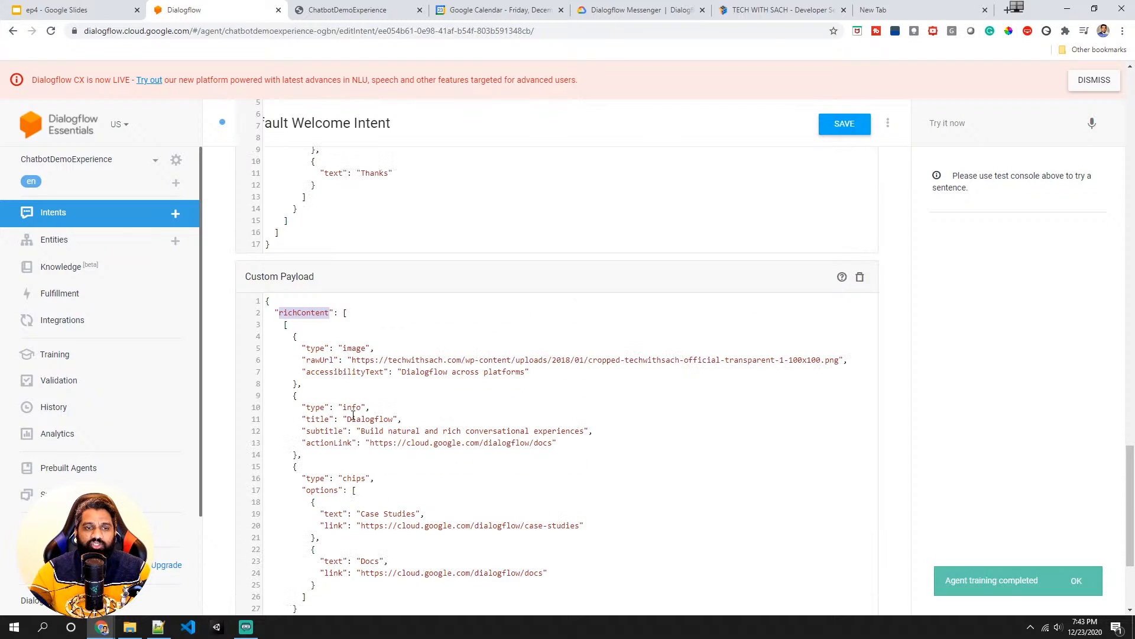
pyautogui.scroll(-2, 394, 445)
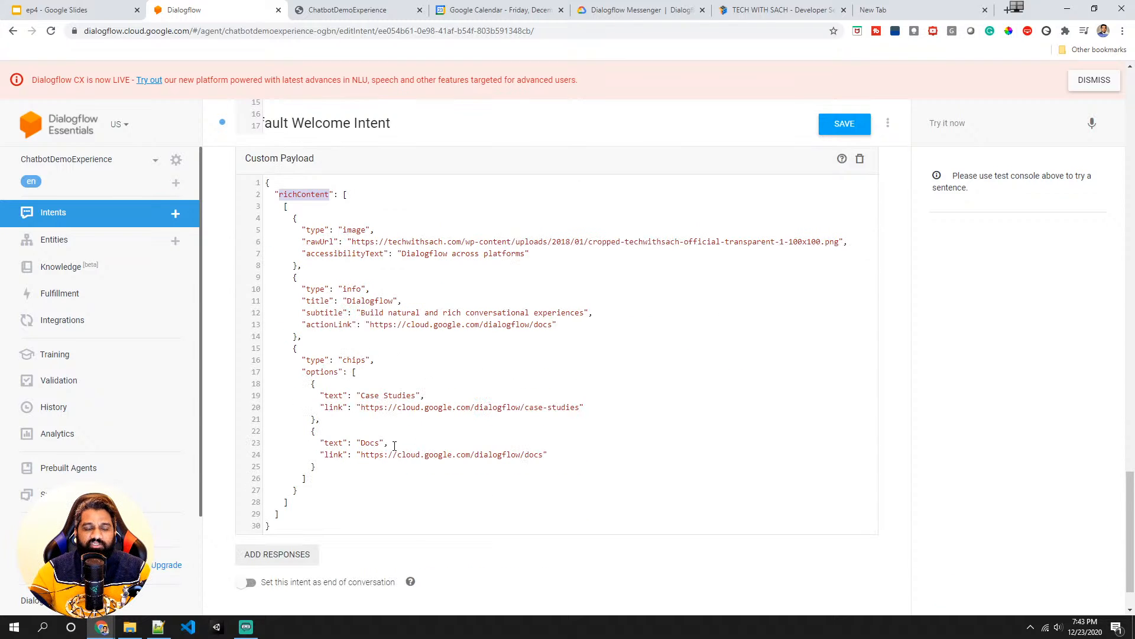
# - Browse the Dialogflow Messenger documentation's rich response message types
pyautogui.click(619, 10)
pyautogui.scroll(-11, 459, 236)
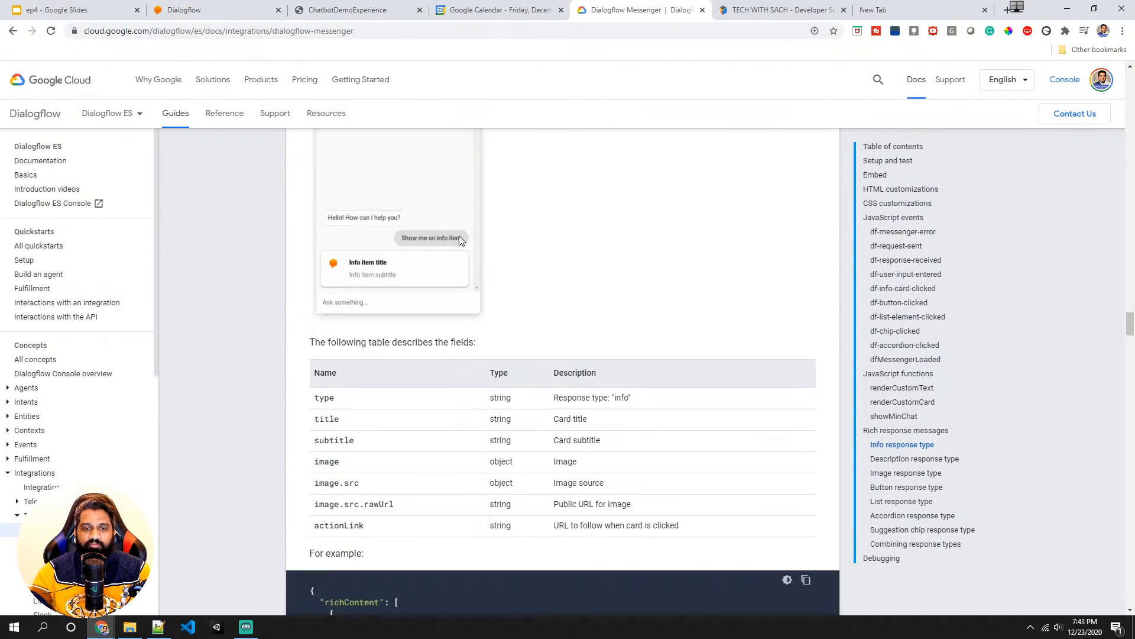
pyautogui.scroll(2, 452, 236)
pyautogui.scroll(-9, 451, 237)
pyautogui.scroll(-20, 436, 255)
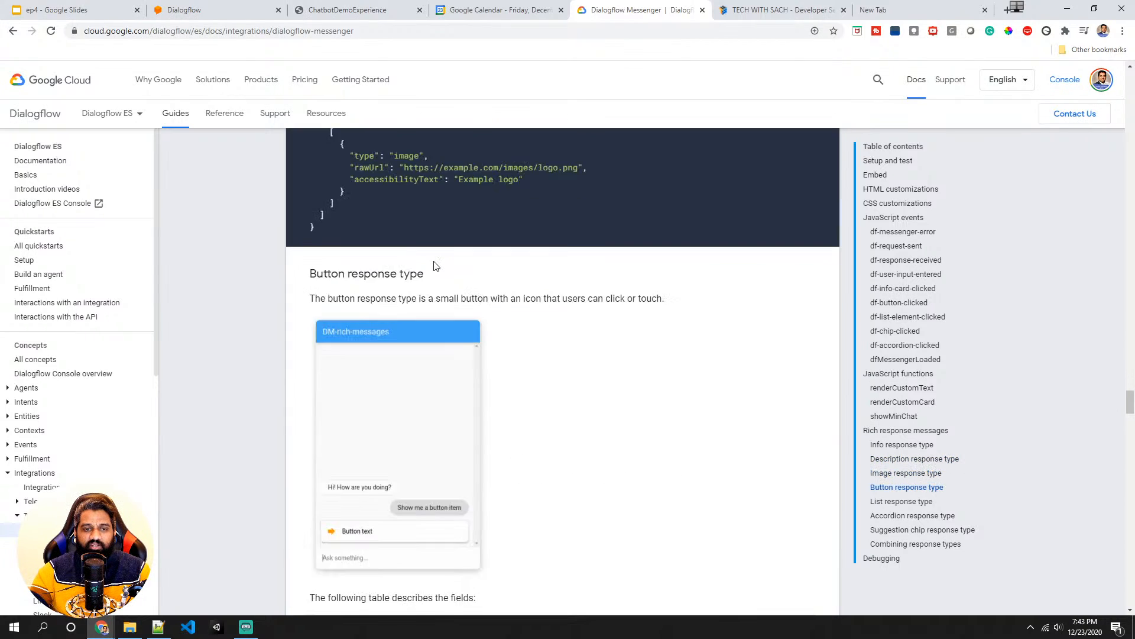
pyautogui.scroll(10, 427, 273)
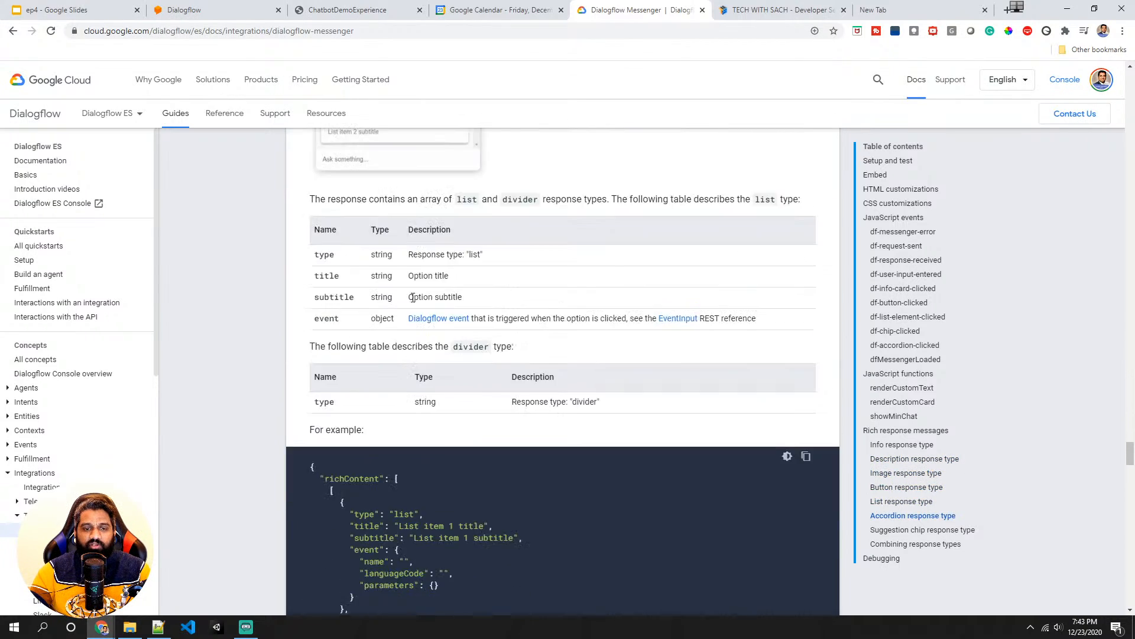
pyautogui.scroll(-7, 385, 360)
pyautogui.scroll(-9, 383, 361)
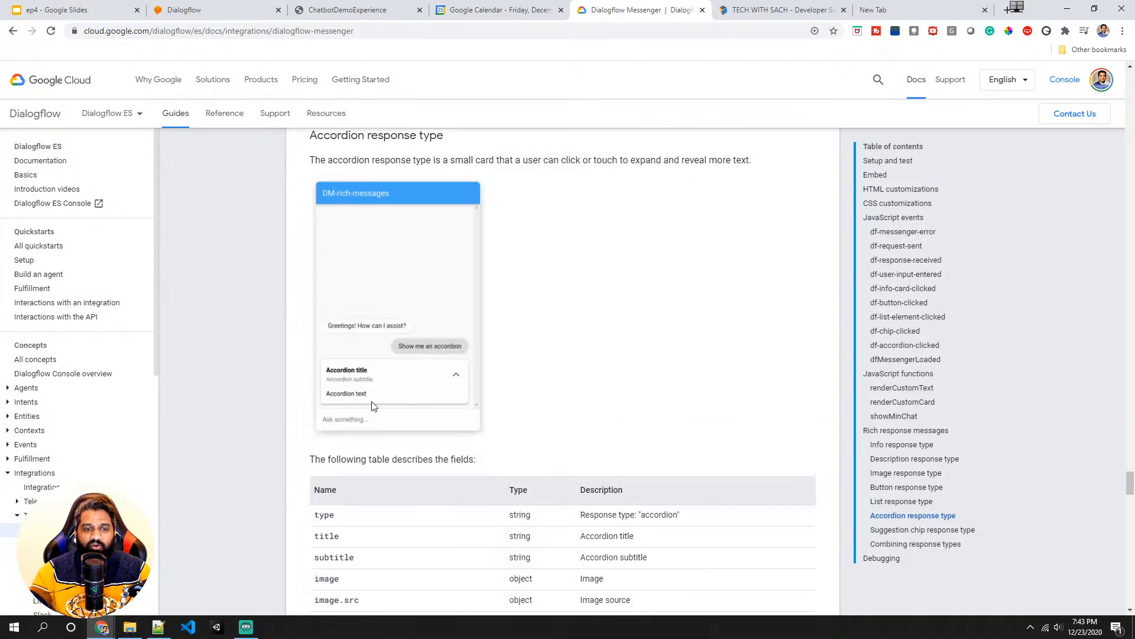
pyautogui.scroll(-15, 379, 396)
pyautogui.scroll(-15, 380, 395)
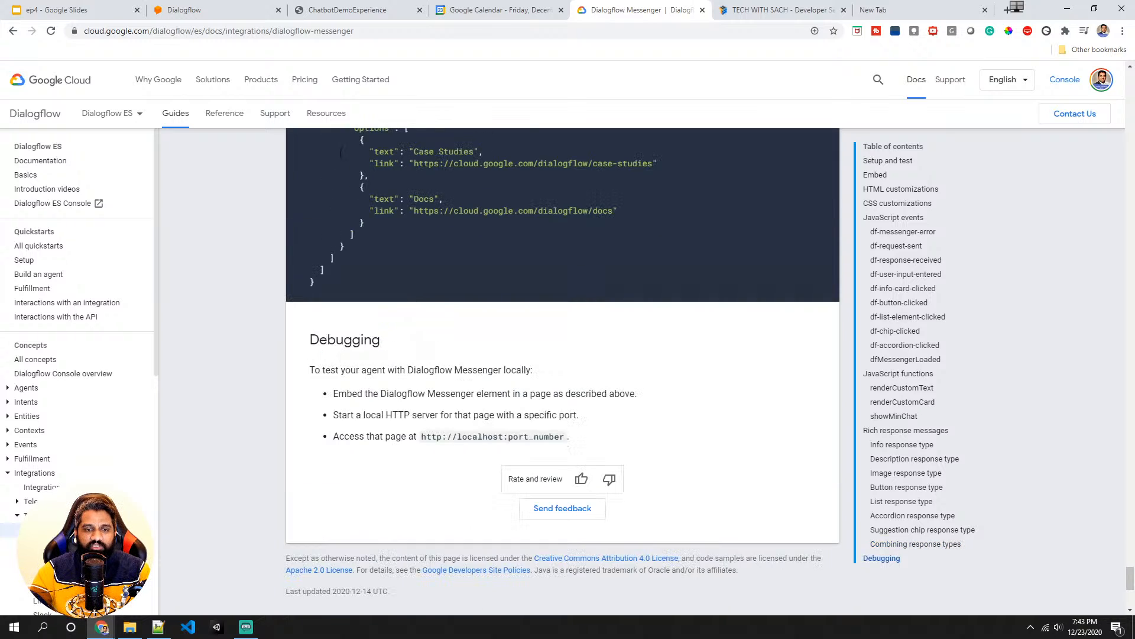
# - Save the intent, then open the Dialogflow Messenger integration and launch its test chat widget
pyautogui.click(242, 13)
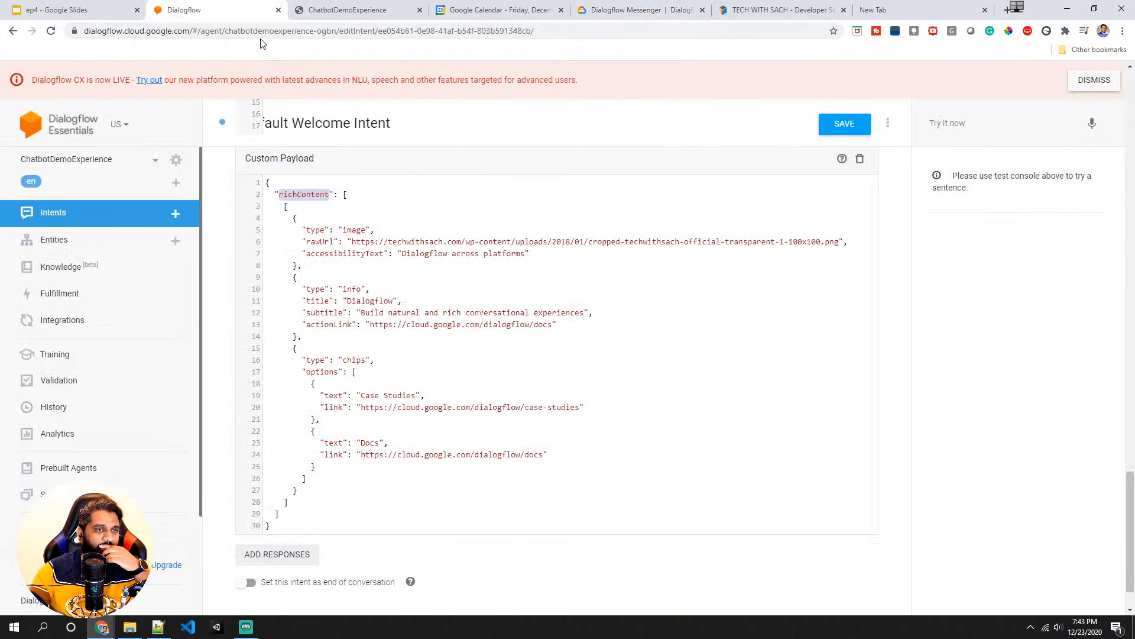
pyautogui.click(850, 132)
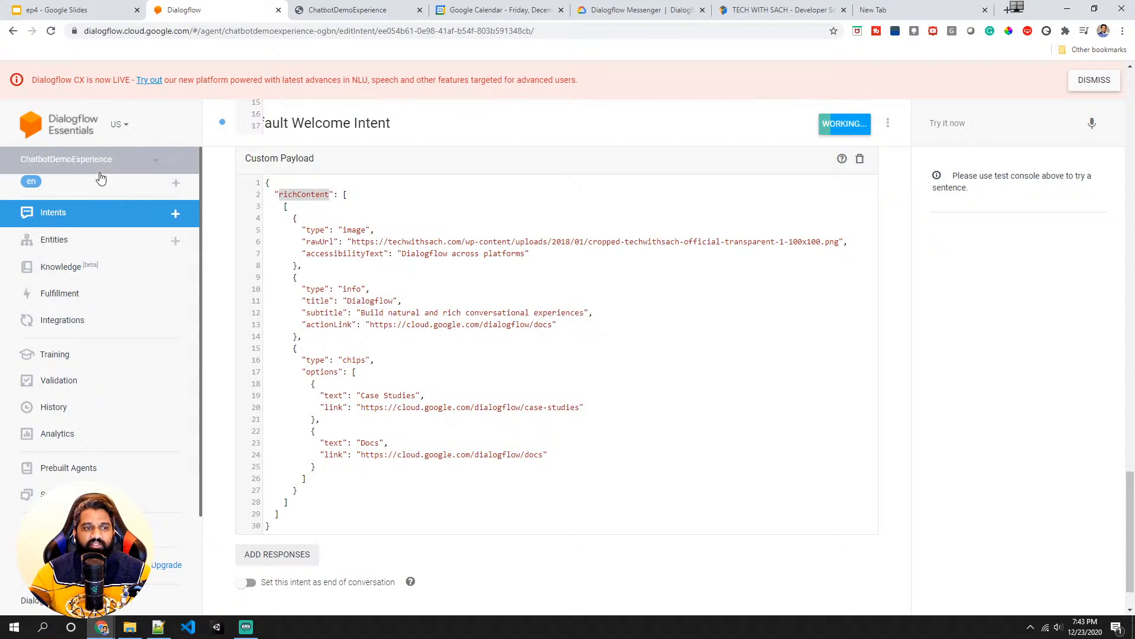
pyautogui.click(64, 333)
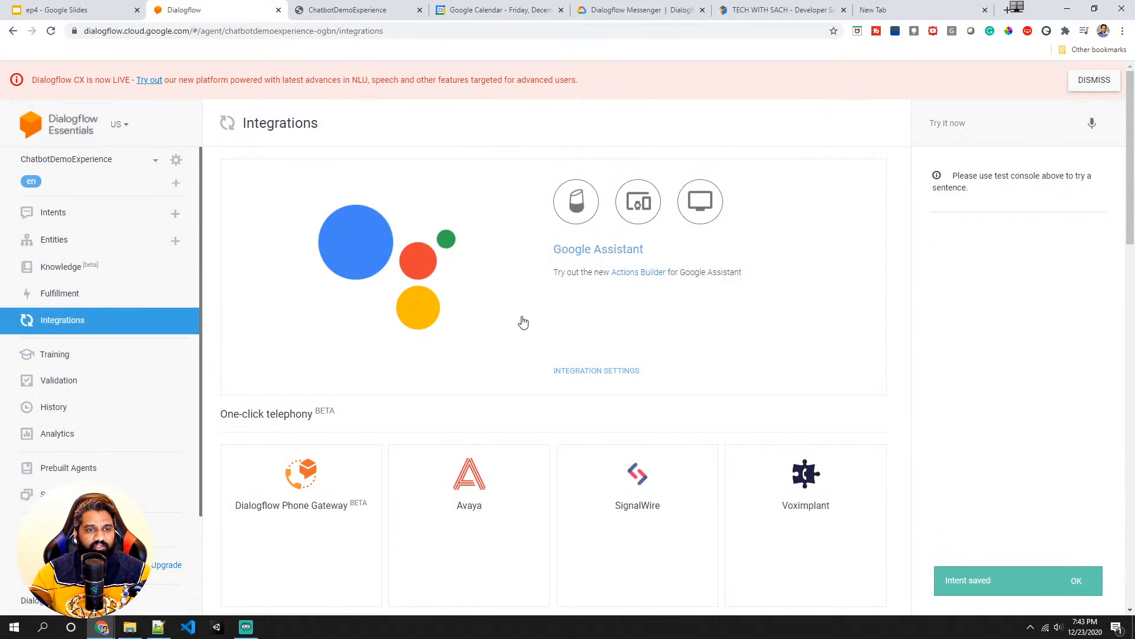
pyautogui.scroll(-5, 473, 355)
pyautogui.scroll(-8, 414, 408)
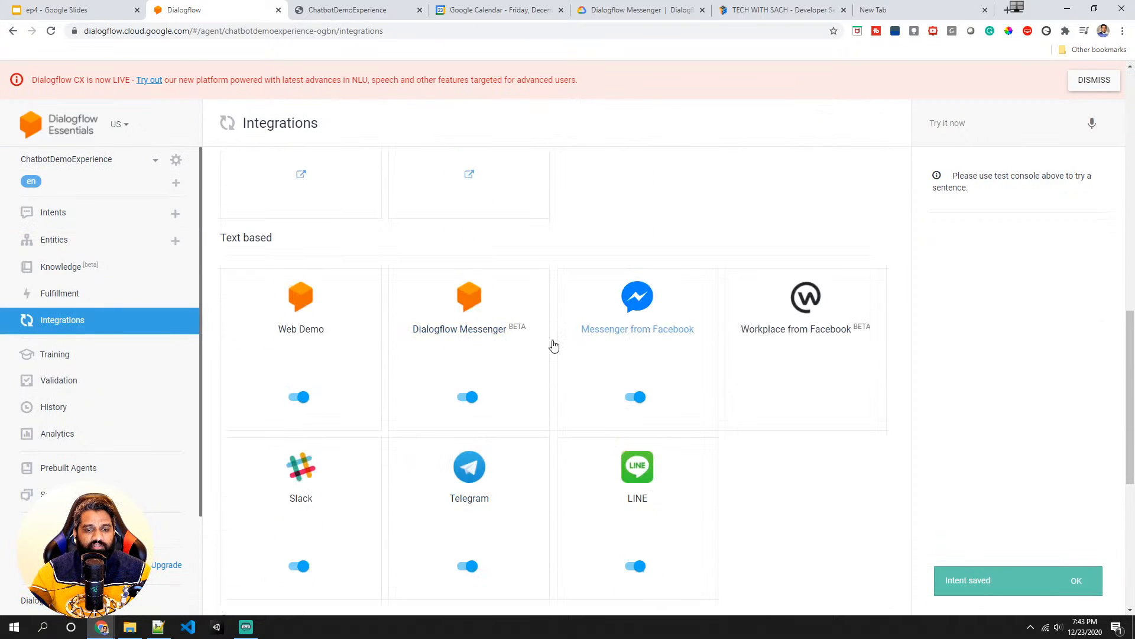
pyautogui.click(486, 331)
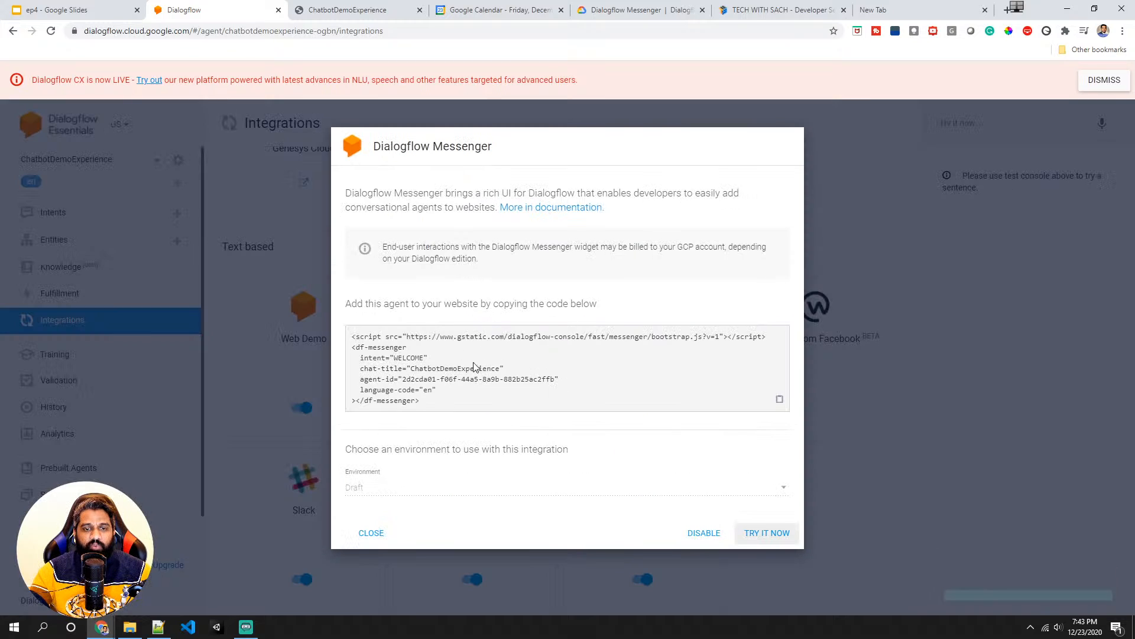
pyautogui.click(769, 534)
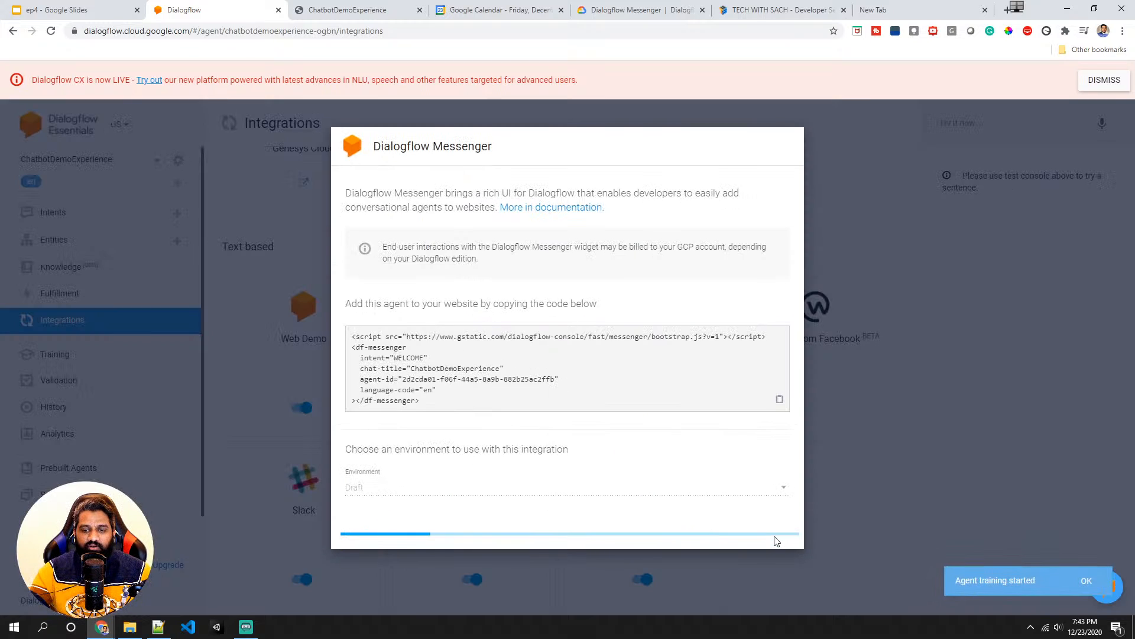
pyautogui.click(1095, 590)
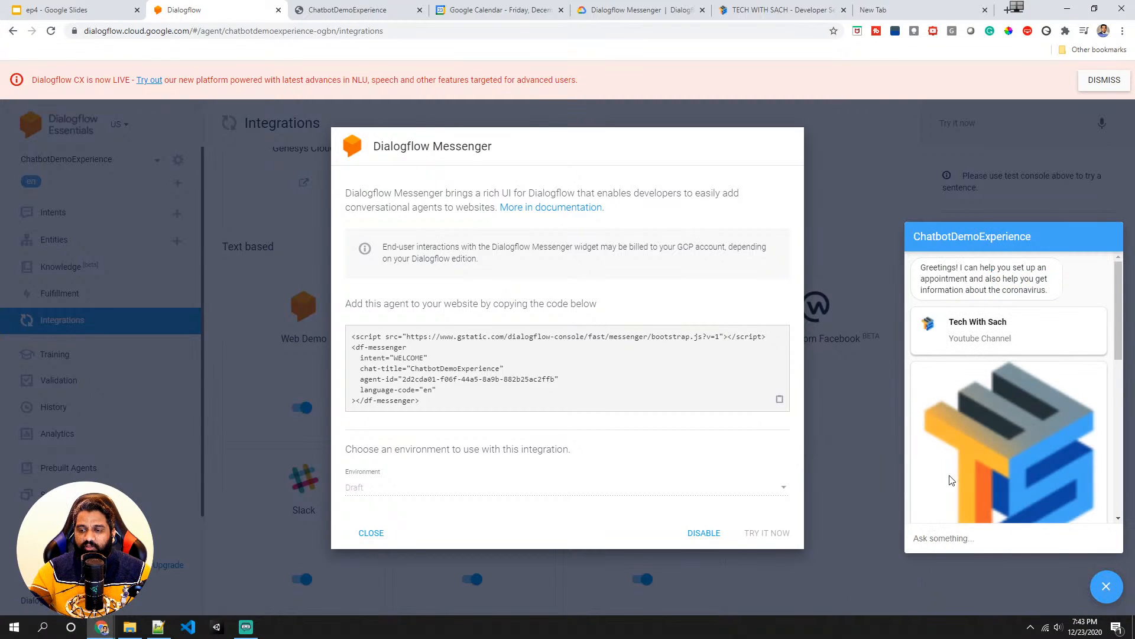
# - Scroll through the Messenger test chat to examine the image, info card and chip responses
pyautogui.scroll(-2, 998, 367)
pyautogui.scroll(2, 998, 368)
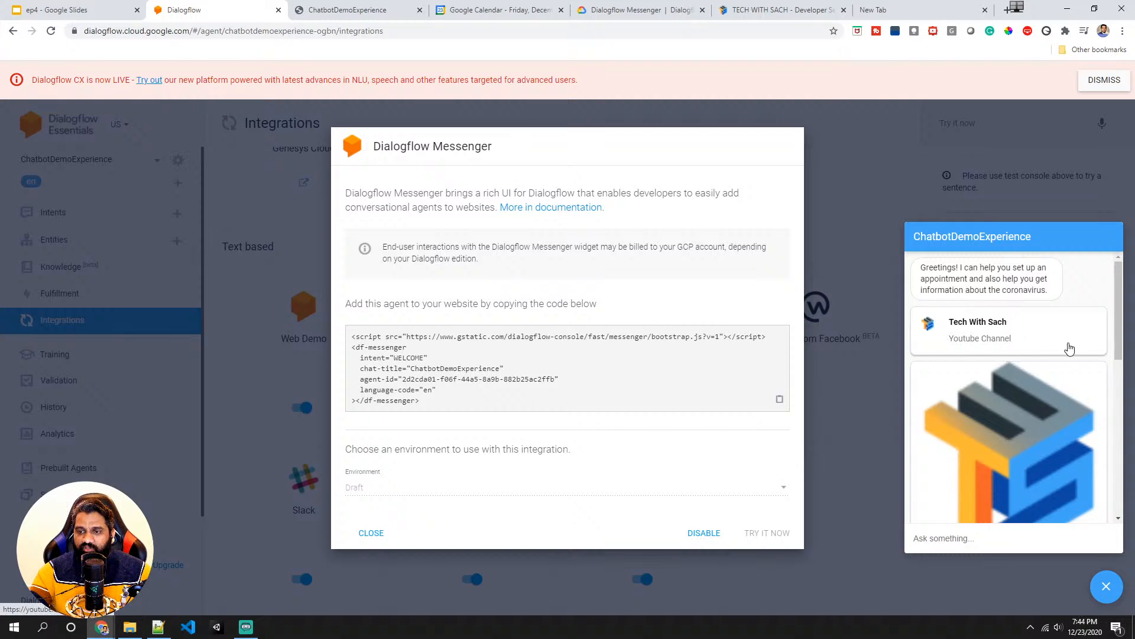
pyautogui.scroll(-2, 1019, 360)
pyautogui.click(962, 463)
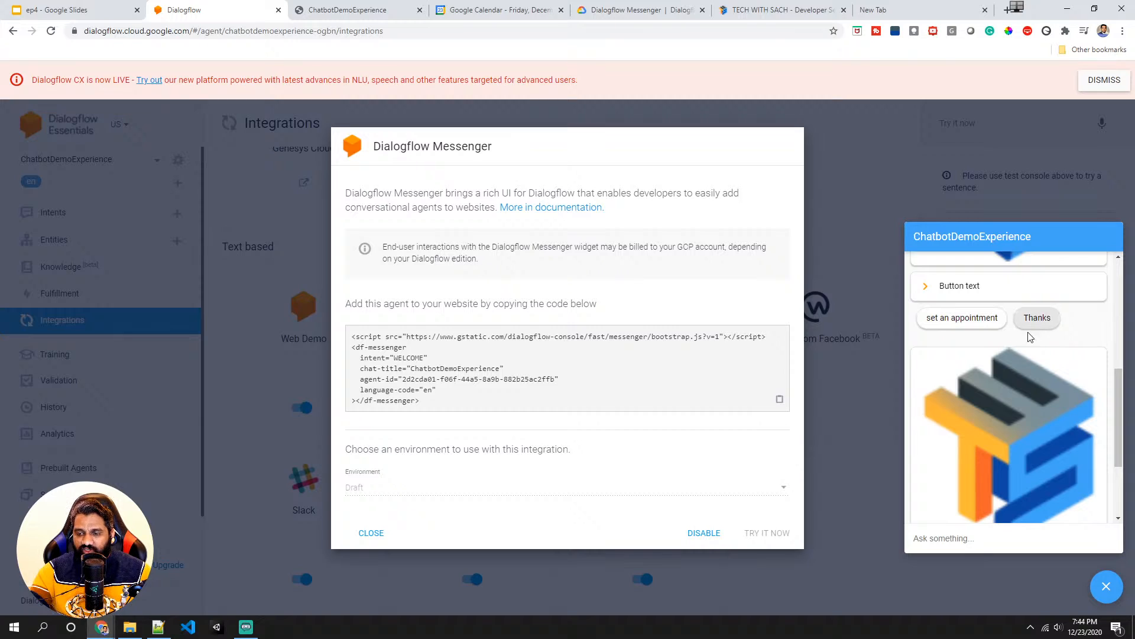
pyautogui.scroll(-3, 1020, 347)
pyautogui.scroll(2, 1021, 348)
pyautogui.scroll(-1, 1020, 346)
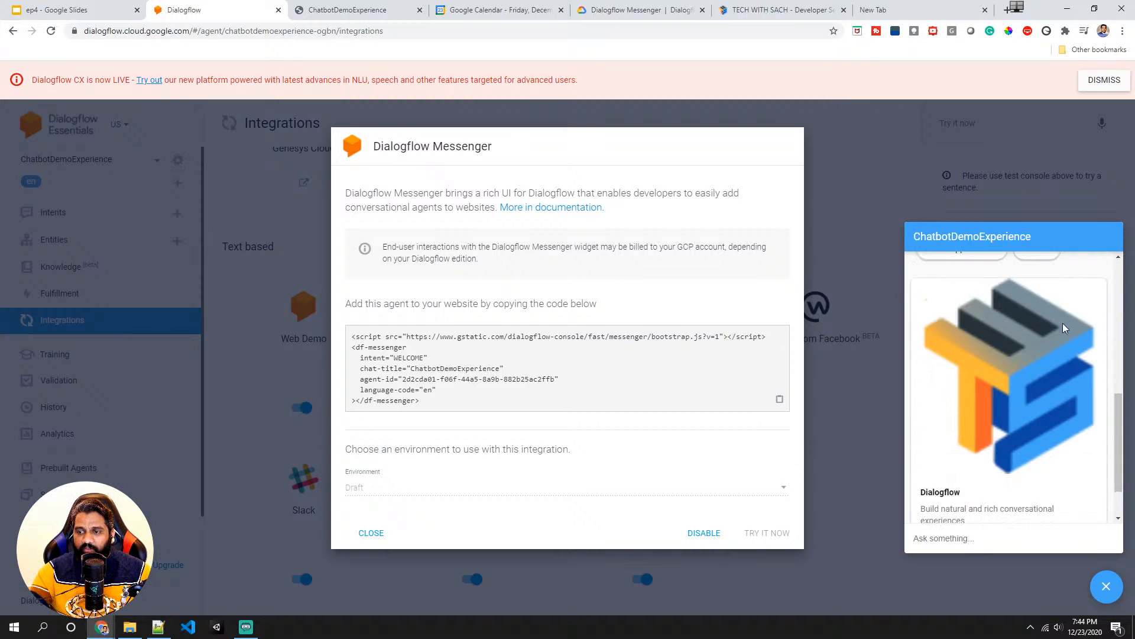
pyautogui.scroll(-1, 924, 386)
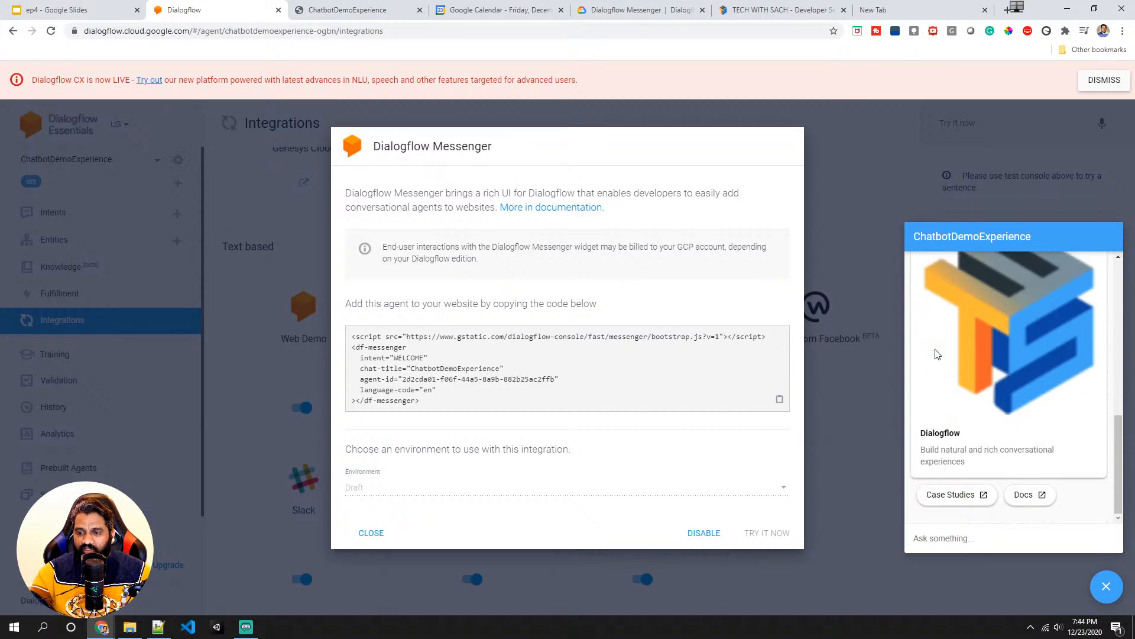
pyautogui.scroll(1, 1077, 464)
pyautogui.scroll(-1, 1082, 460)
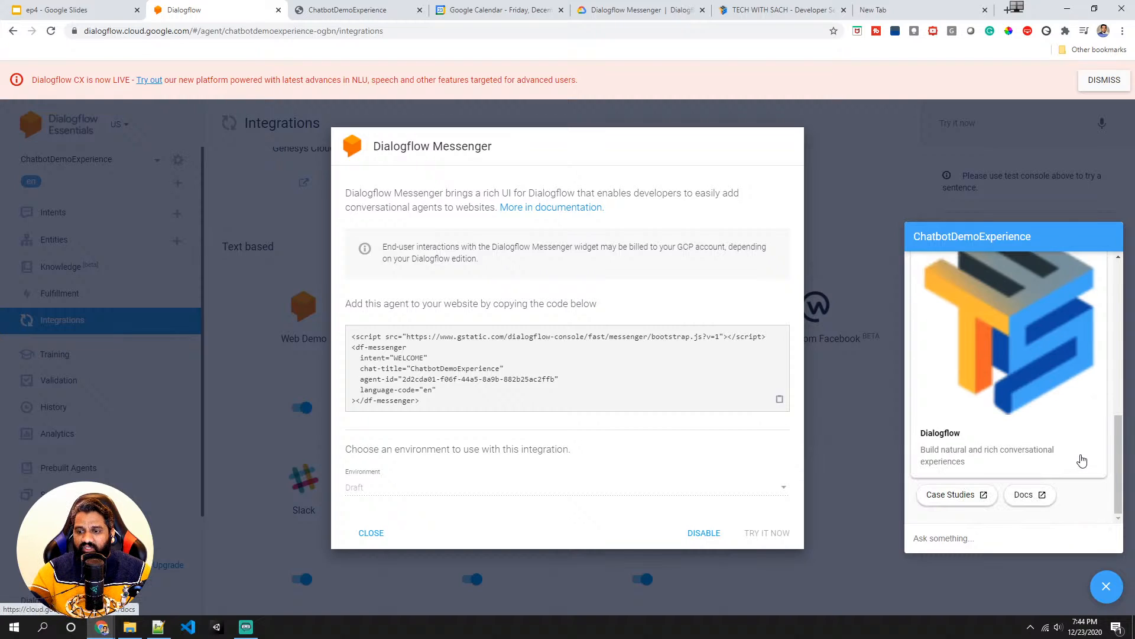
pyautogui.scroll(1, 1082, 414)
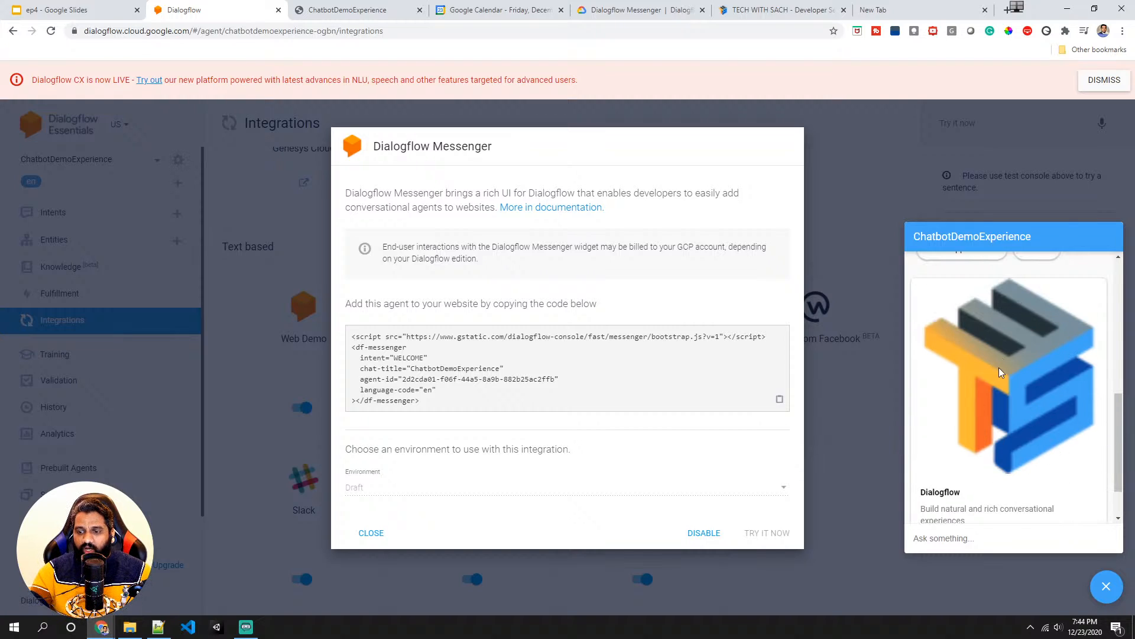
pyautogui.scroll(-1, 998, 435)
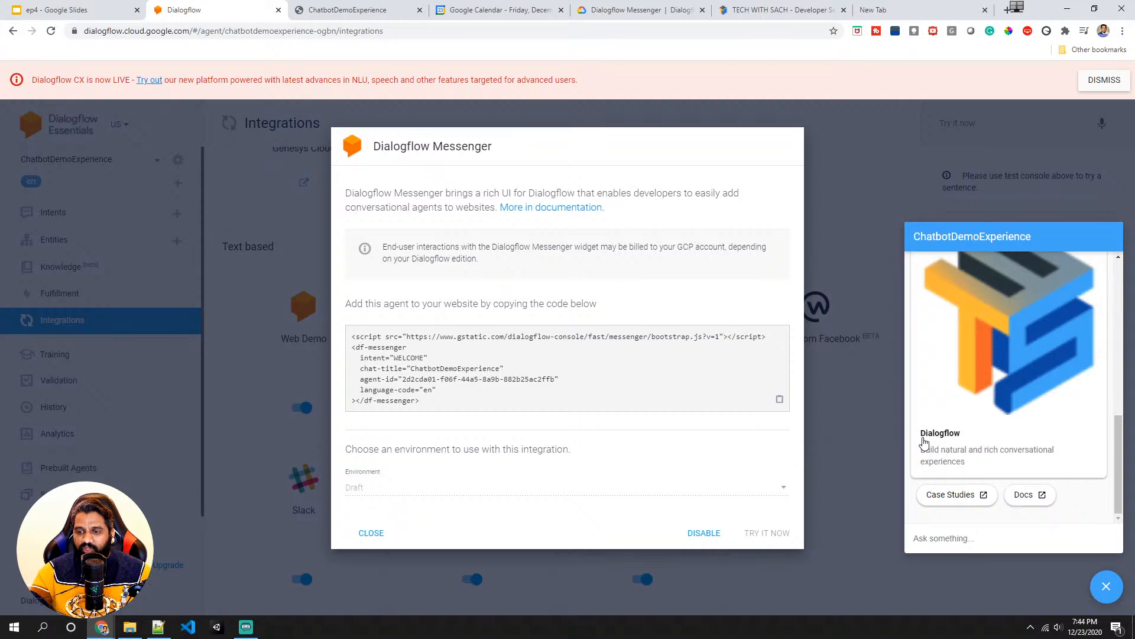
pyautogui.scroll(1, 935, 395)
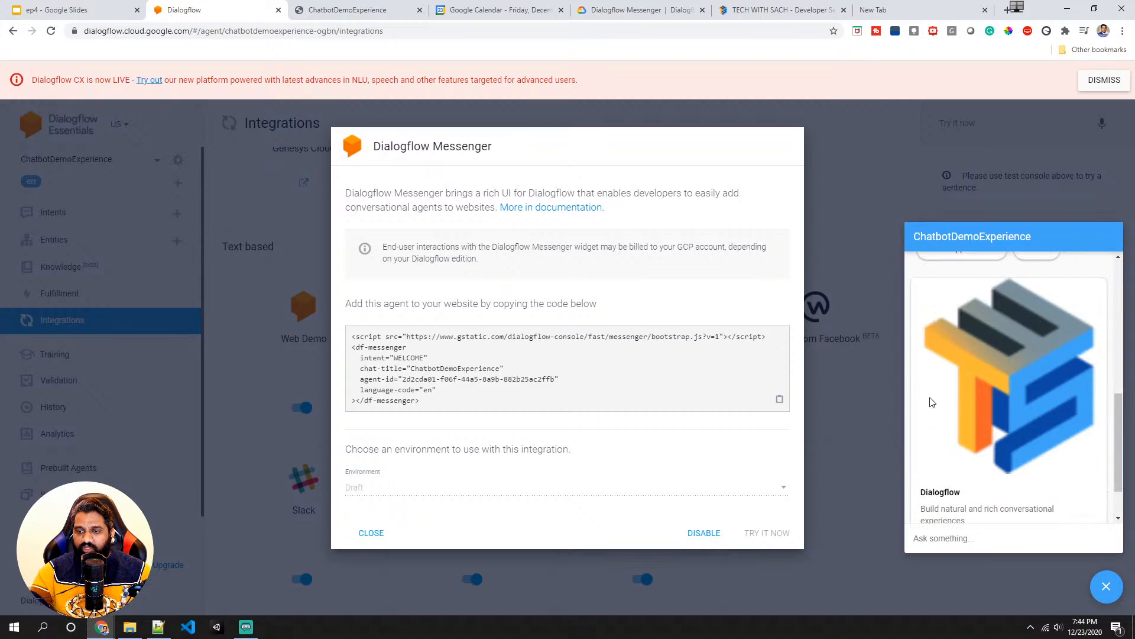
# - Scroll to the end of the Messenger test chat and close the Dialogflow Messenger integration dialog
pyautogui.scroll(-1, 935, 449)
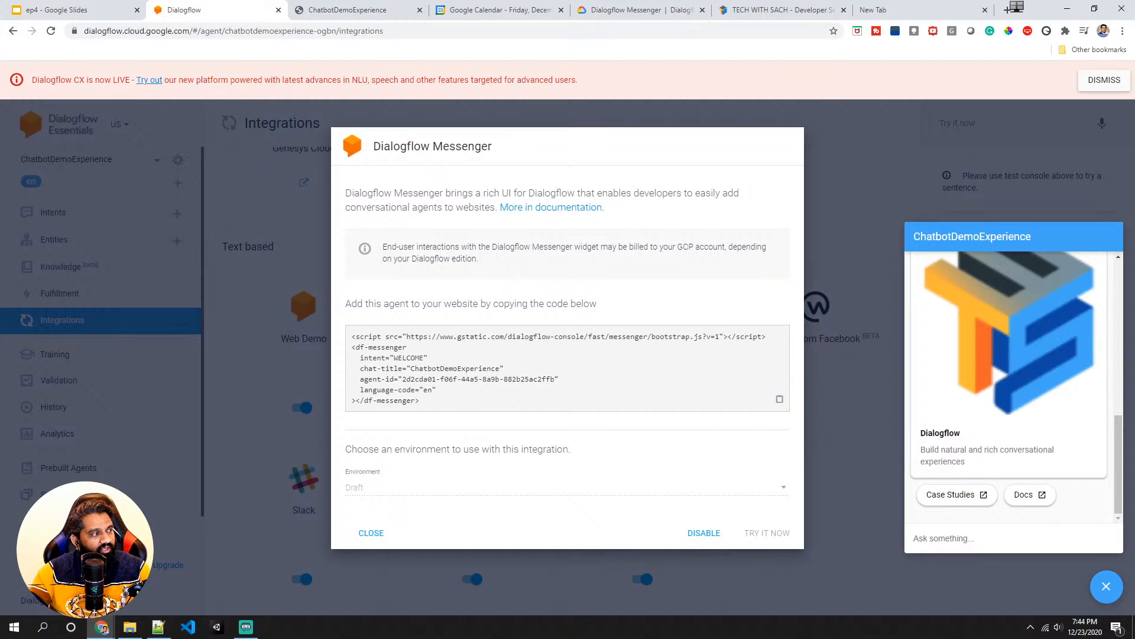
pyautogui.click(242, 253)
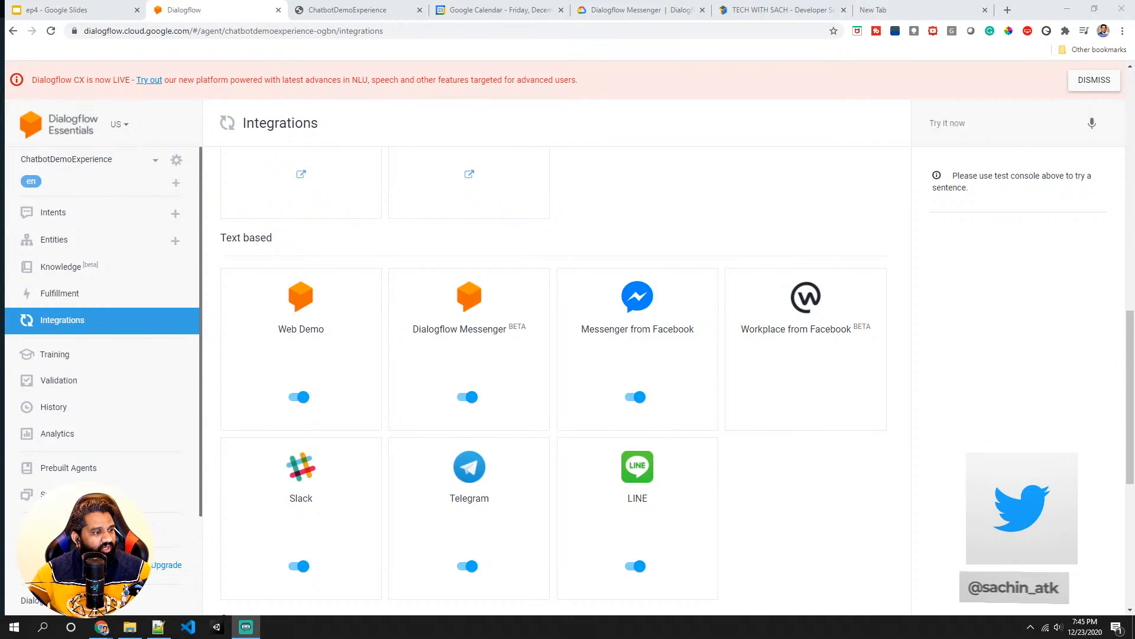
# - Open the Slack integration to review its launch settings, then close it
pyautogui.scroll(-2, 425, 432)
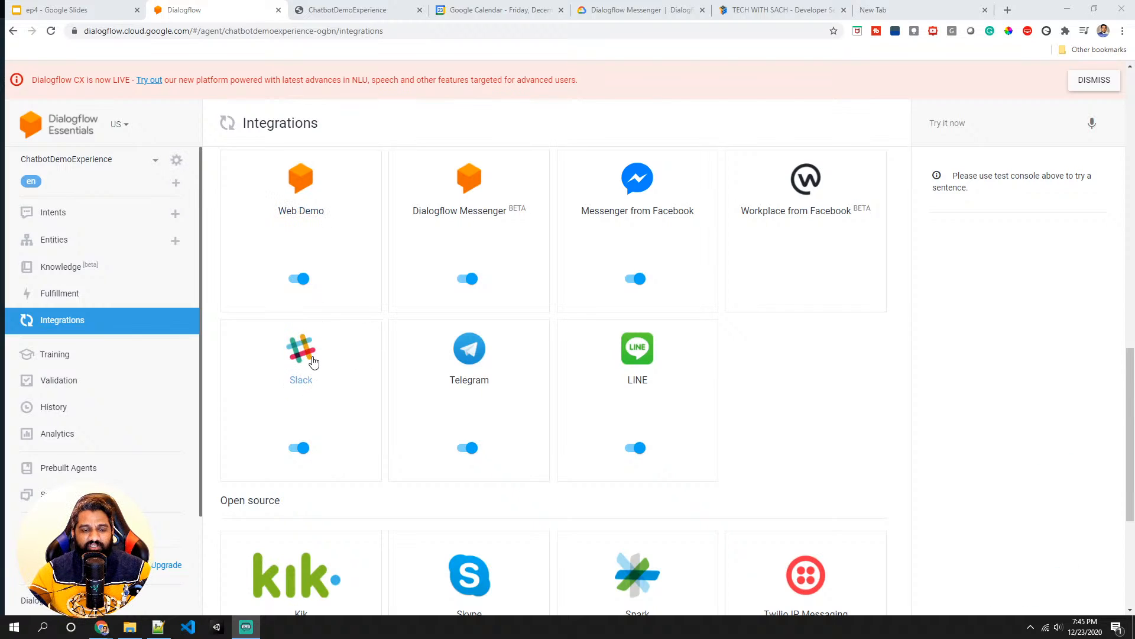
pyautogui.click(304, 384)
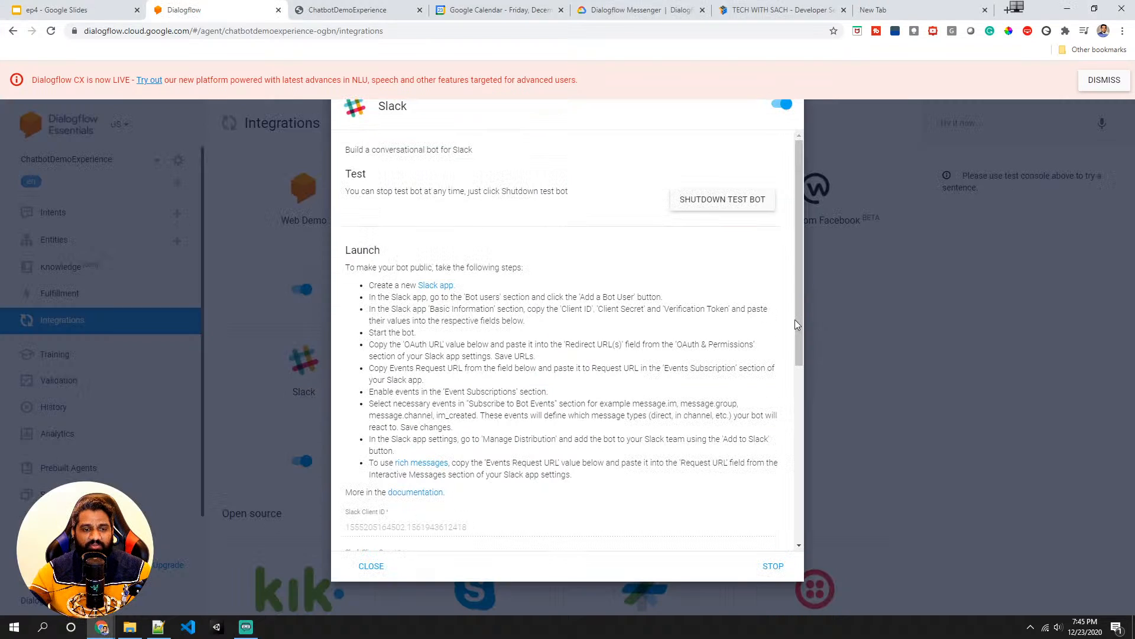
pyautogui.click(861, 324)
pyautogui.scroll(4, 495, 274)
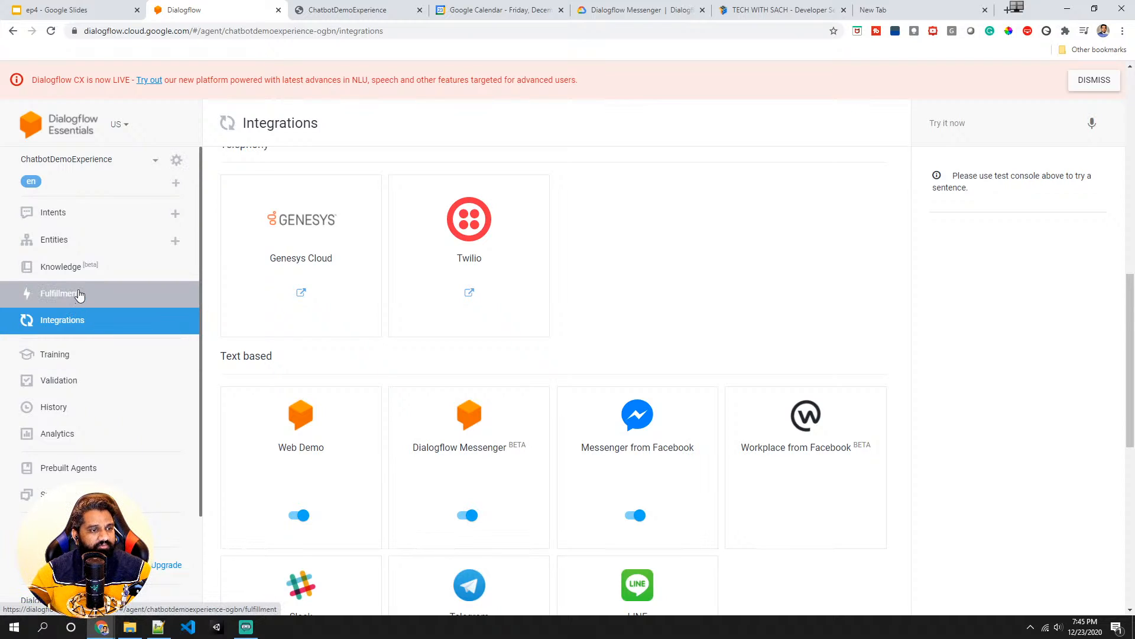
# - Open the Default Welcome Intent and switch to its Slack responses tab
pyautogui.click(79, 216)
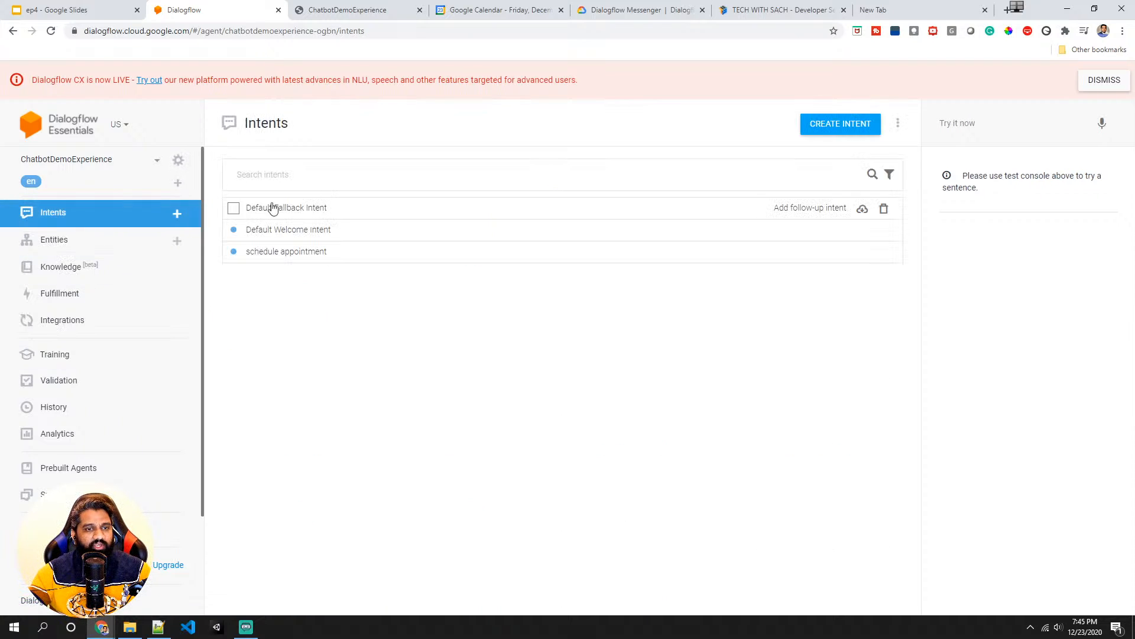
pyautogui.click(274, 230)
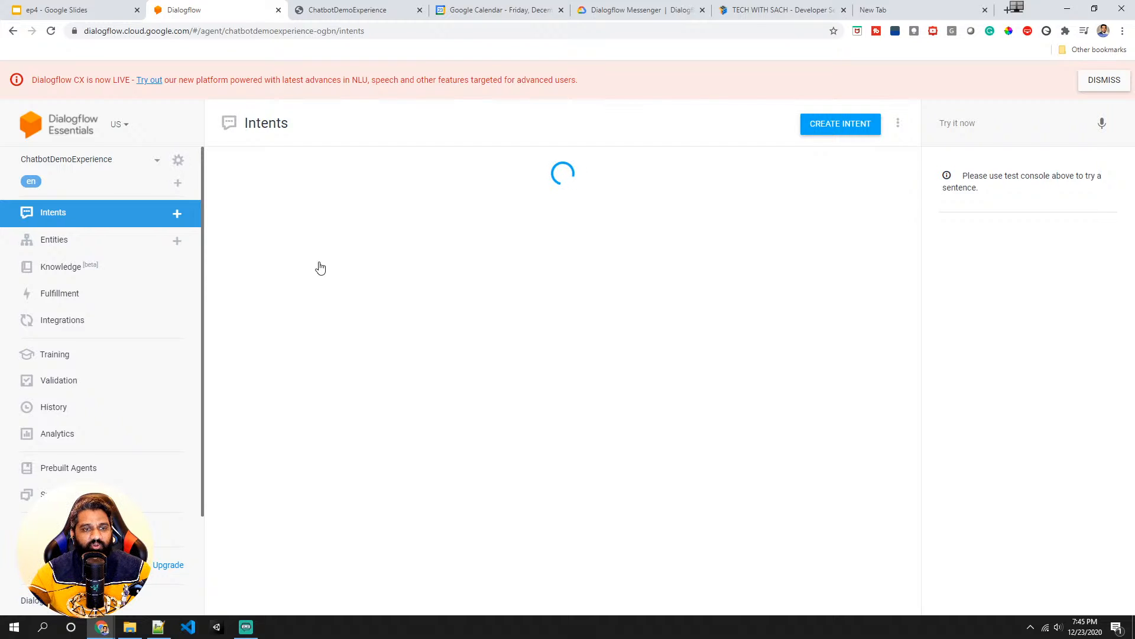
pyautogui.scroll(-10, 353, 281)
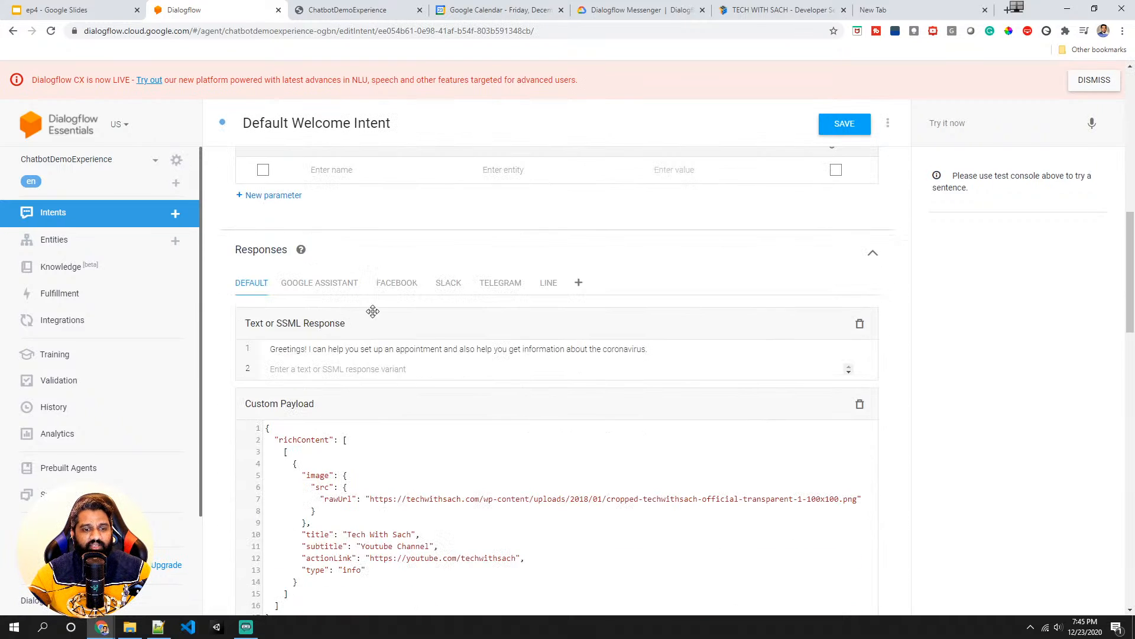
pyautogui.click(578, 282)
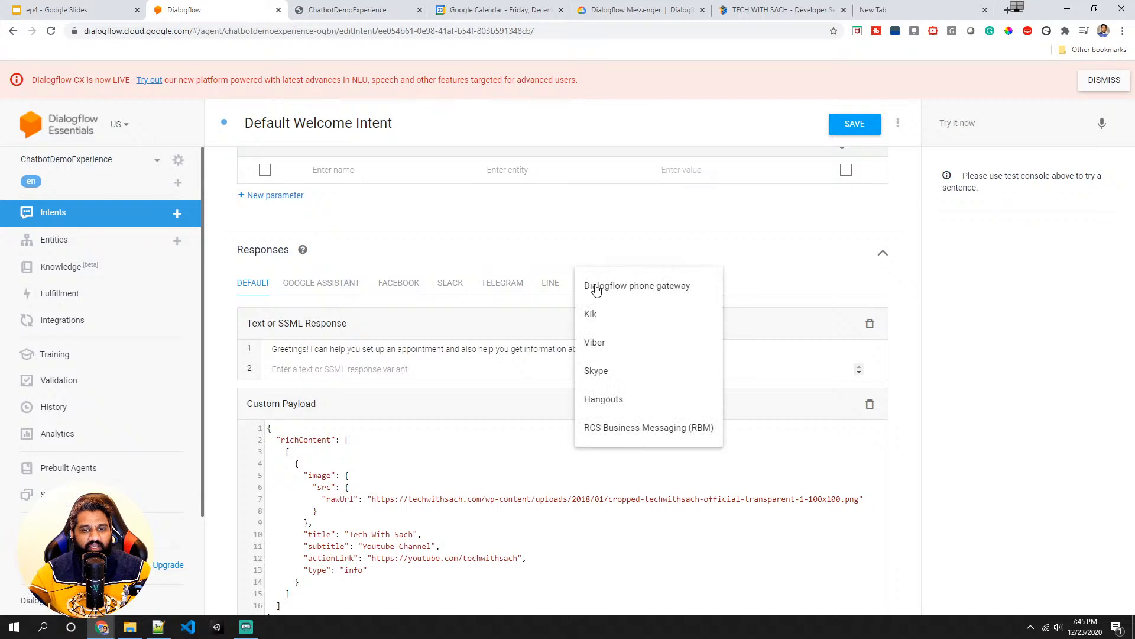
pyautogui.click(528, 270)
pyautogui.click(448, 288)
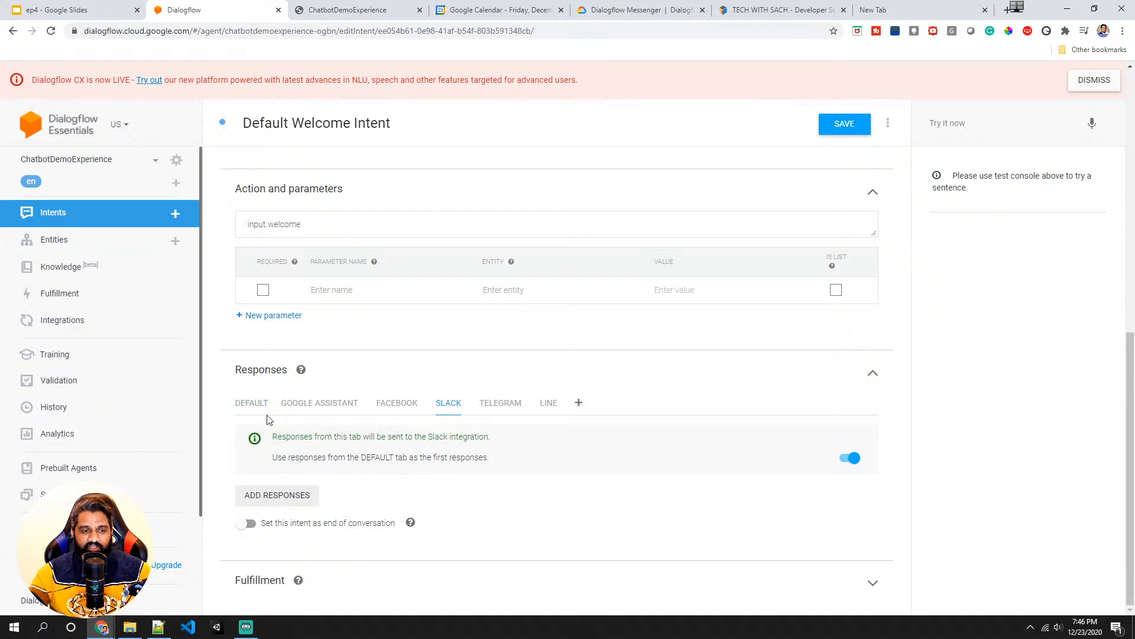
# - Add an Image response with the pasted techwithsach.com logo URL to the Slack responses and save the intent
pyautogui.click(284, 497)
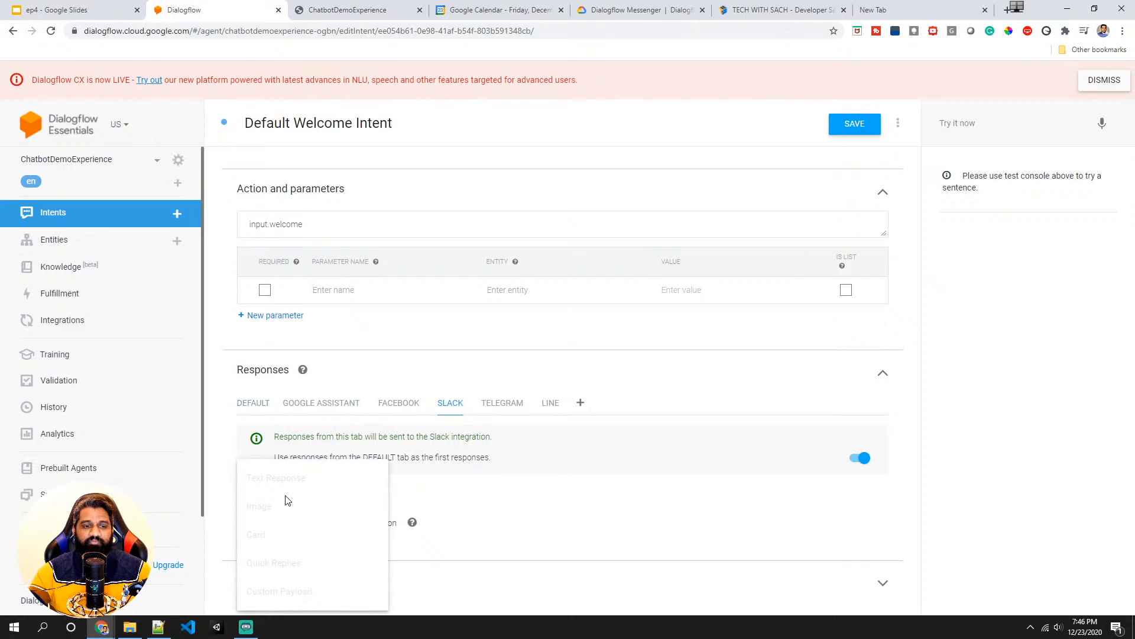
pyautogui.click(419, 500)
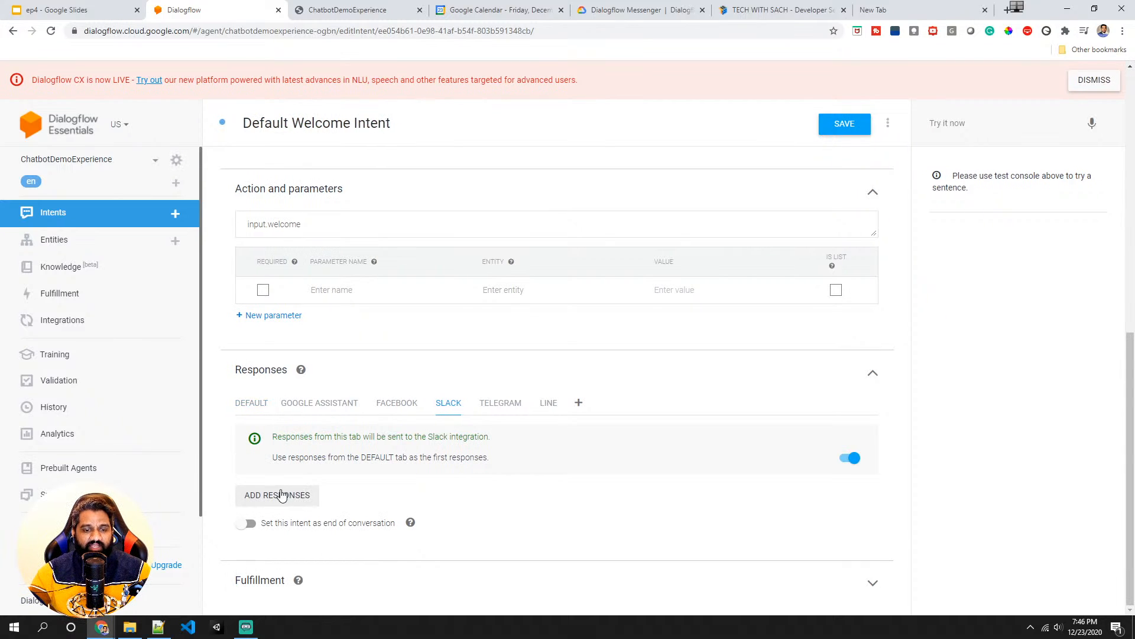
pyautogui.click(280, 492)
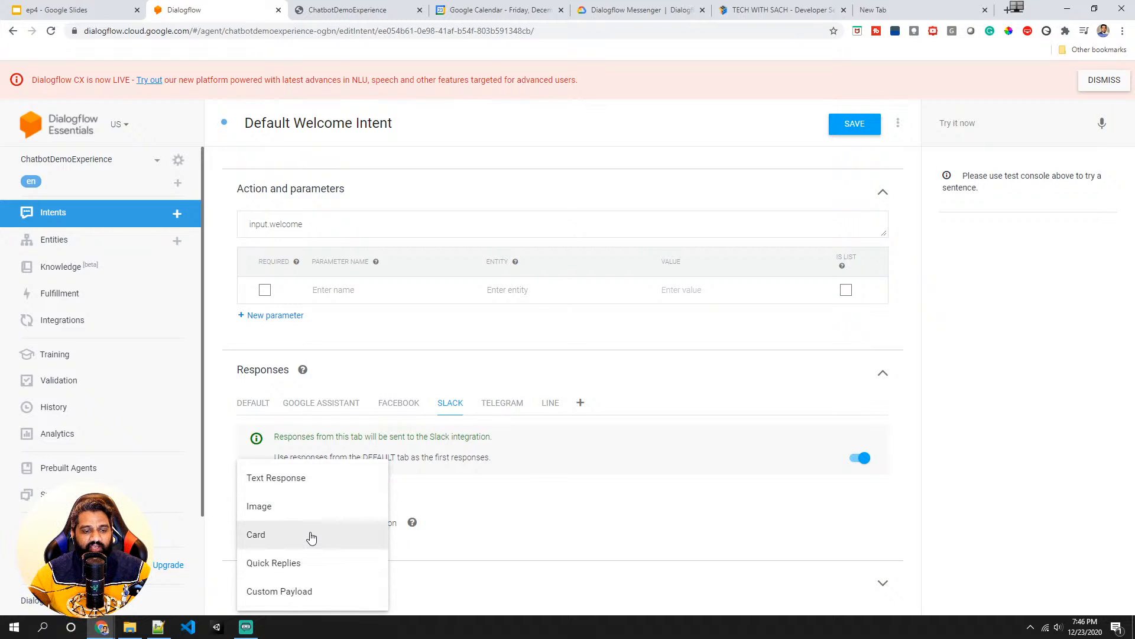
pyautogui.click(308, 510)
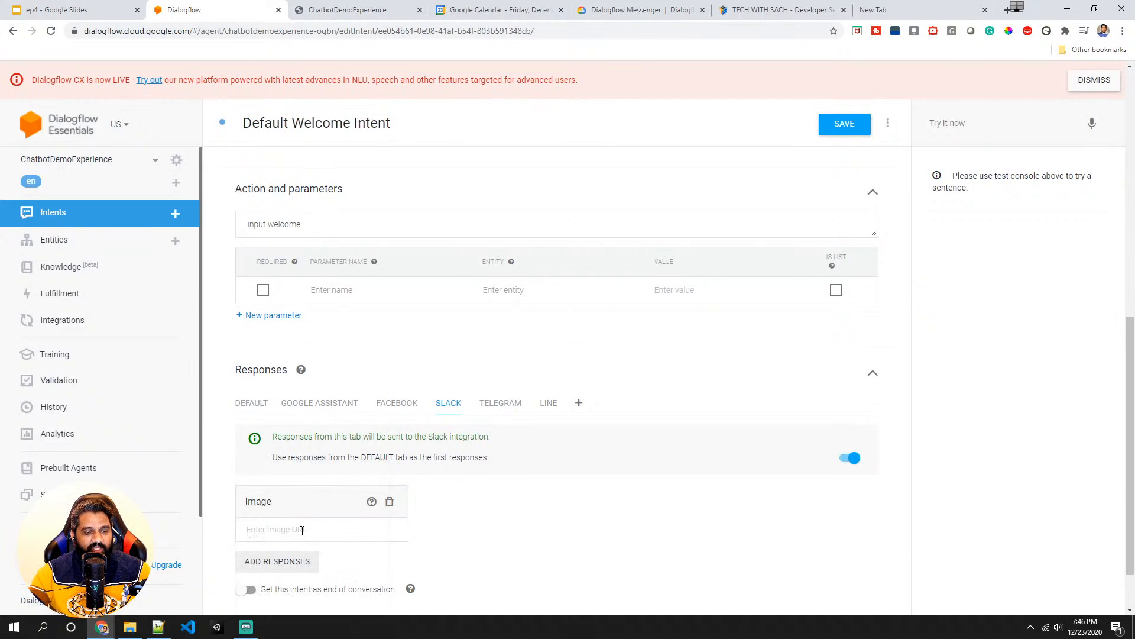
pyautogui.hotkey('ctrl', 'v')
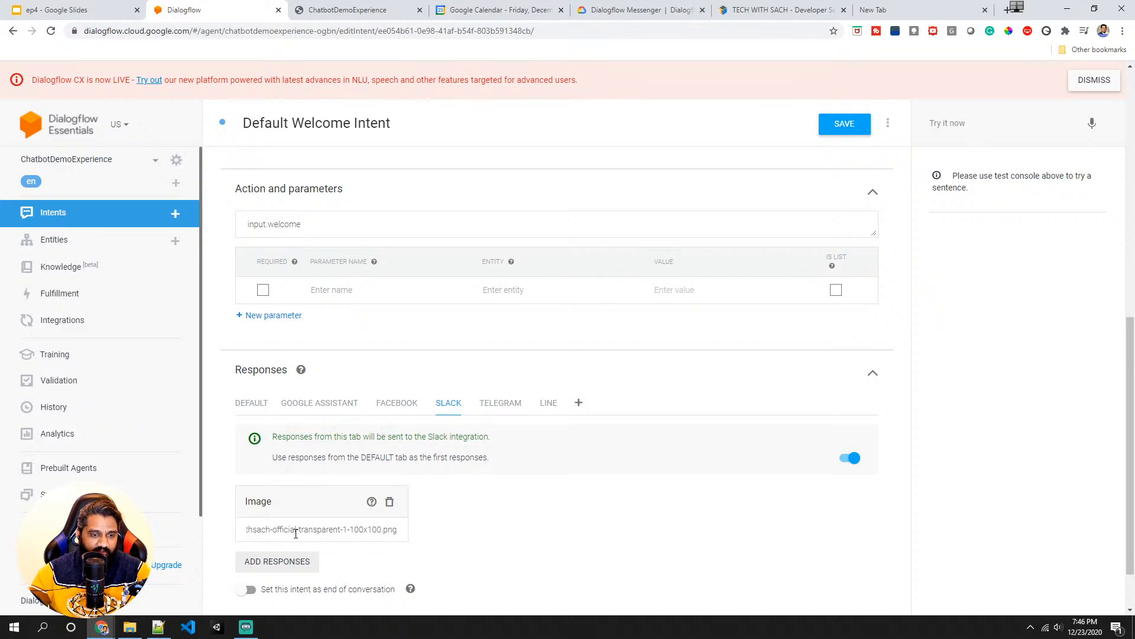
pyautogui.scroll(-1, 532, 524)
pyautogui.click(491, 472)
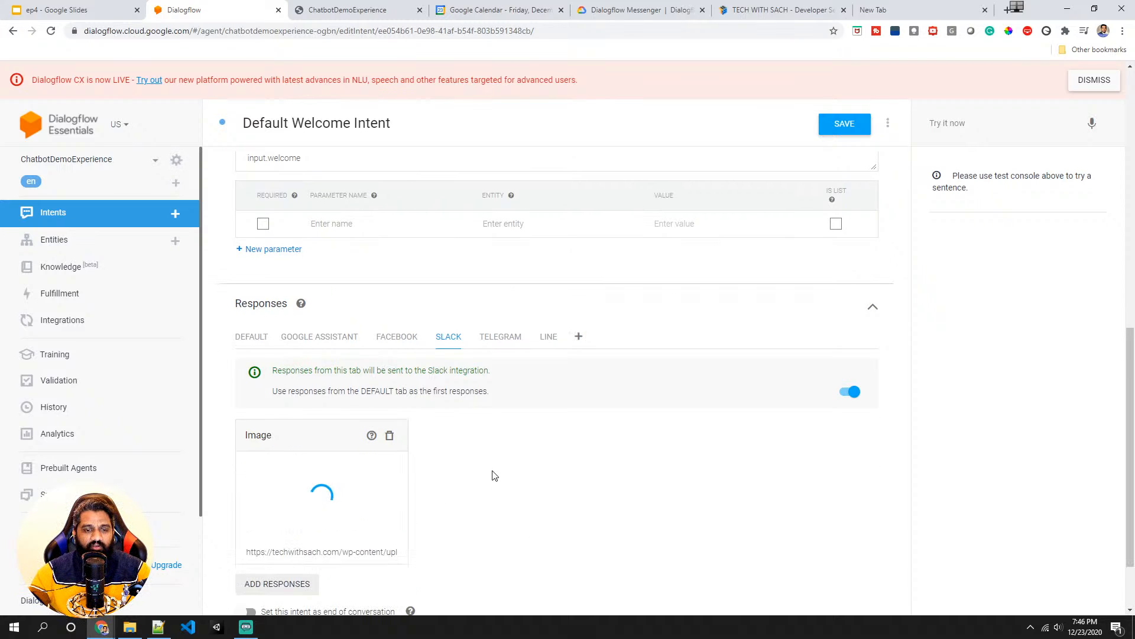
pyautogui.click(850, 127)
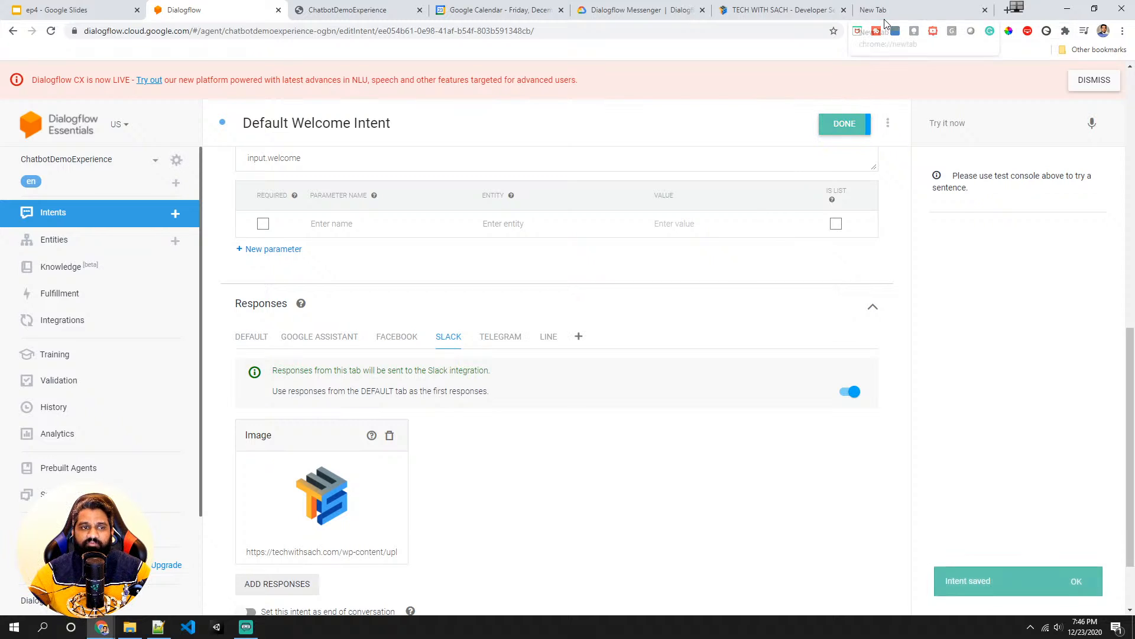
# - Open Slack in a new browser tab and switch to the Chatbot Demo Service Team workspace
pyautogui.click(885, 17)
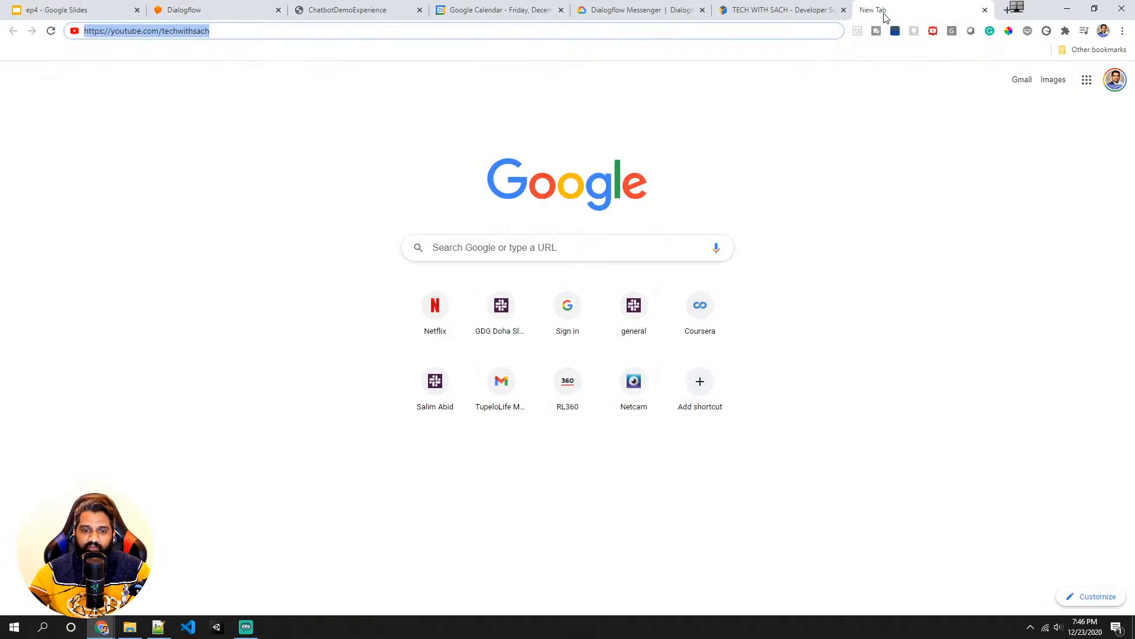
pyautogui.write('sl')
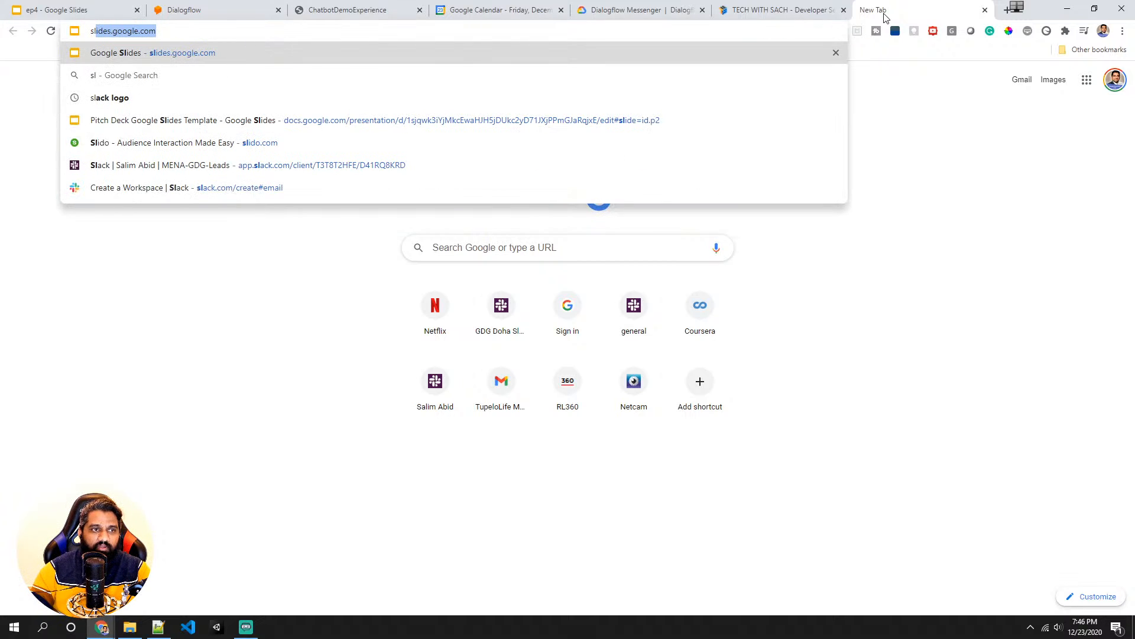
pyautogui.write('ack')
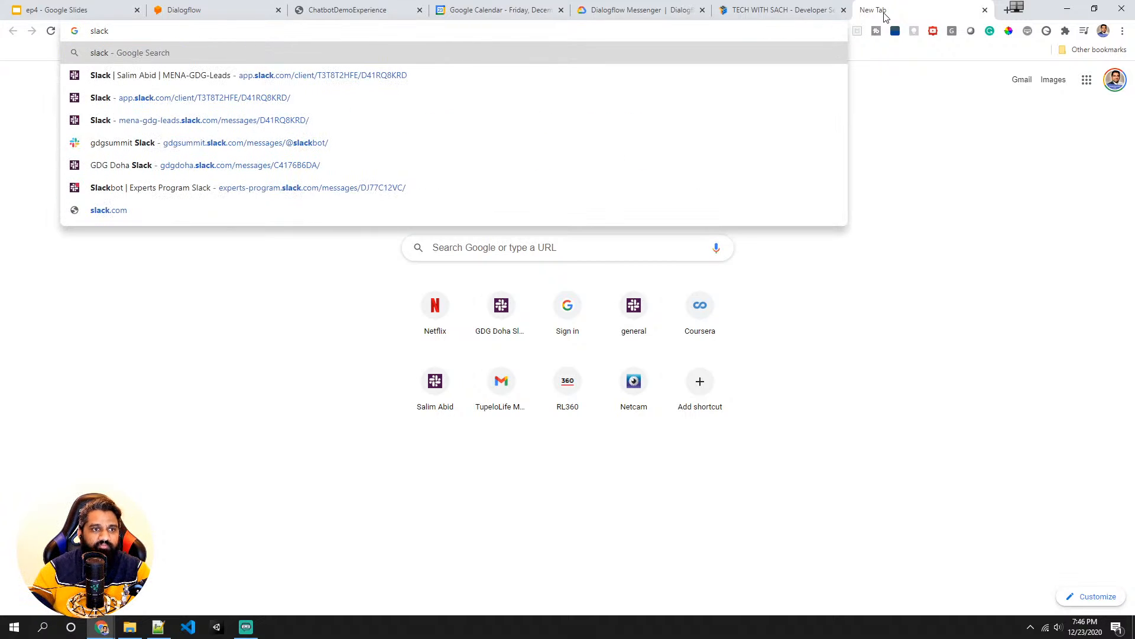
pyautogui.click(580, 102)
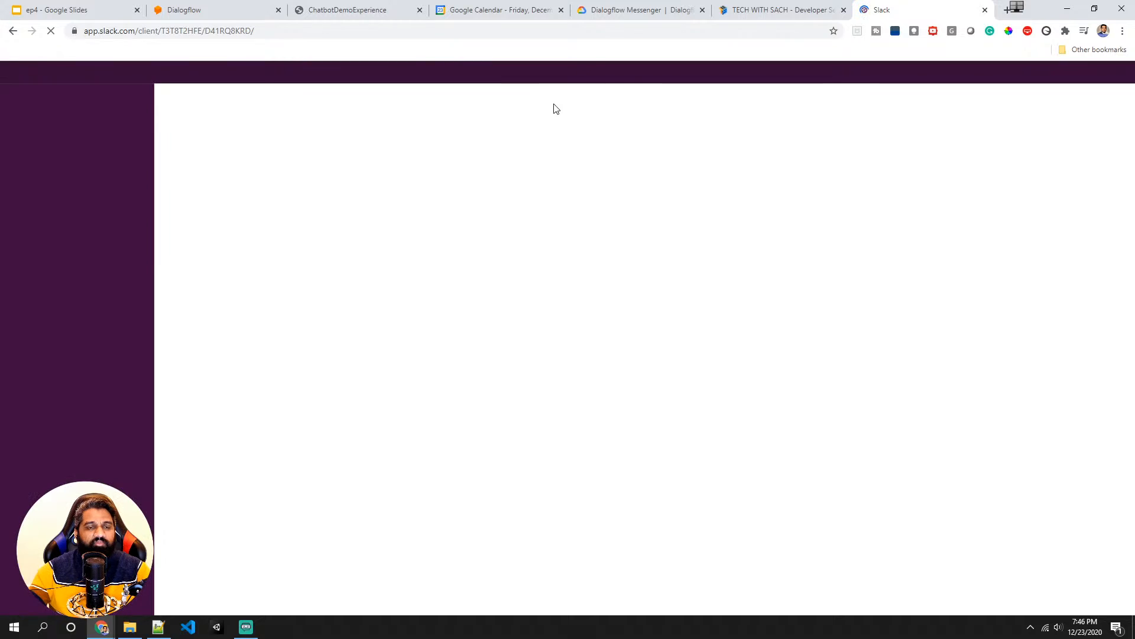
pyautogui.click(56, 102)
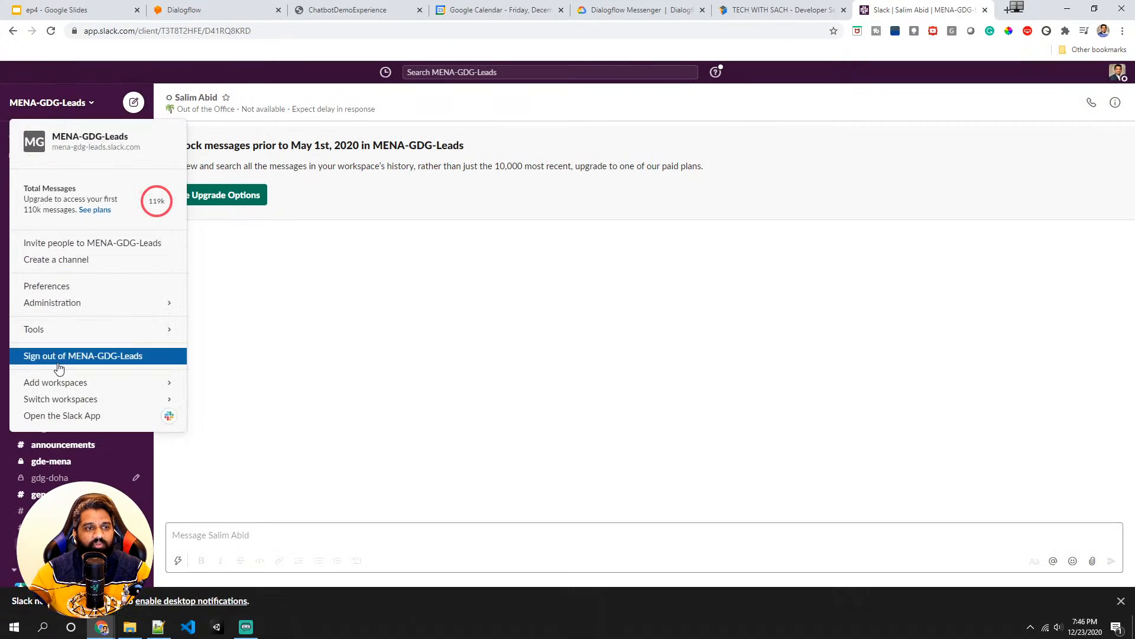
pyautogui.moveTo(90, 341)
pyautogui.moveTo(99, 401)
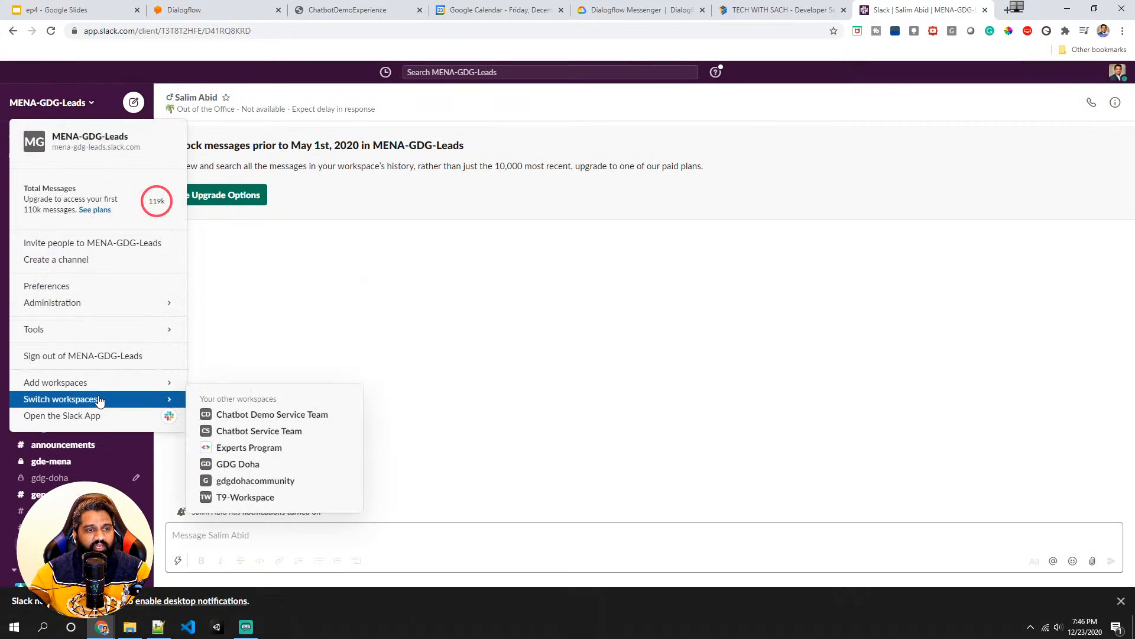
pyautogui.click(264, 414)
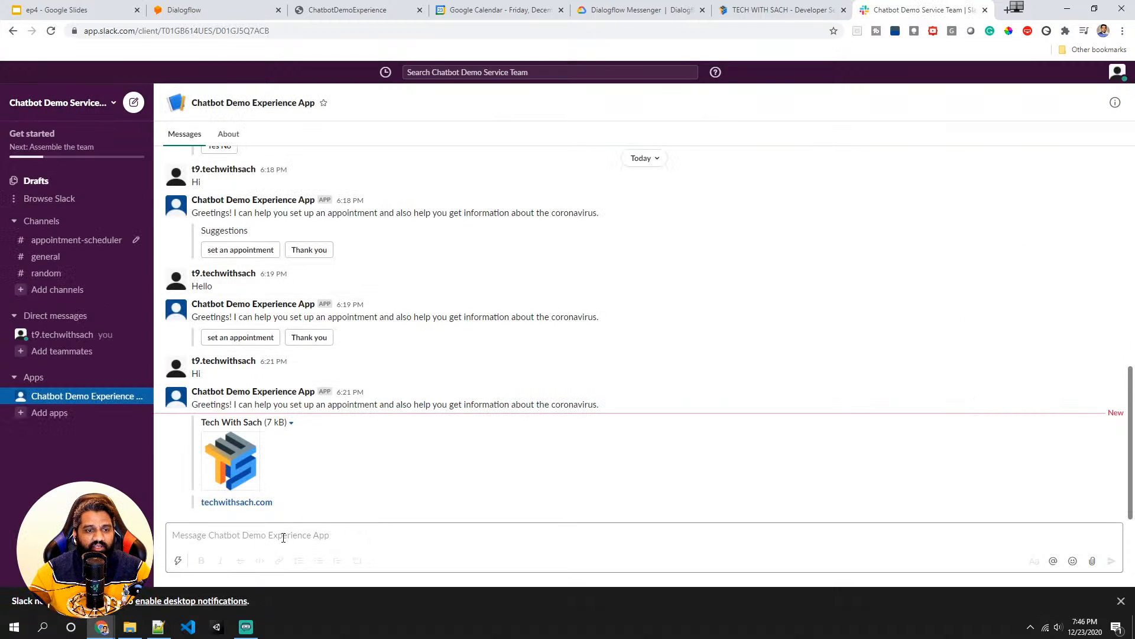
# - Send "Hi" to the Chatbot Demo Experience App to test the Slack image response
pyautogui.click(281, 535)
pyautogui.write('Hi')
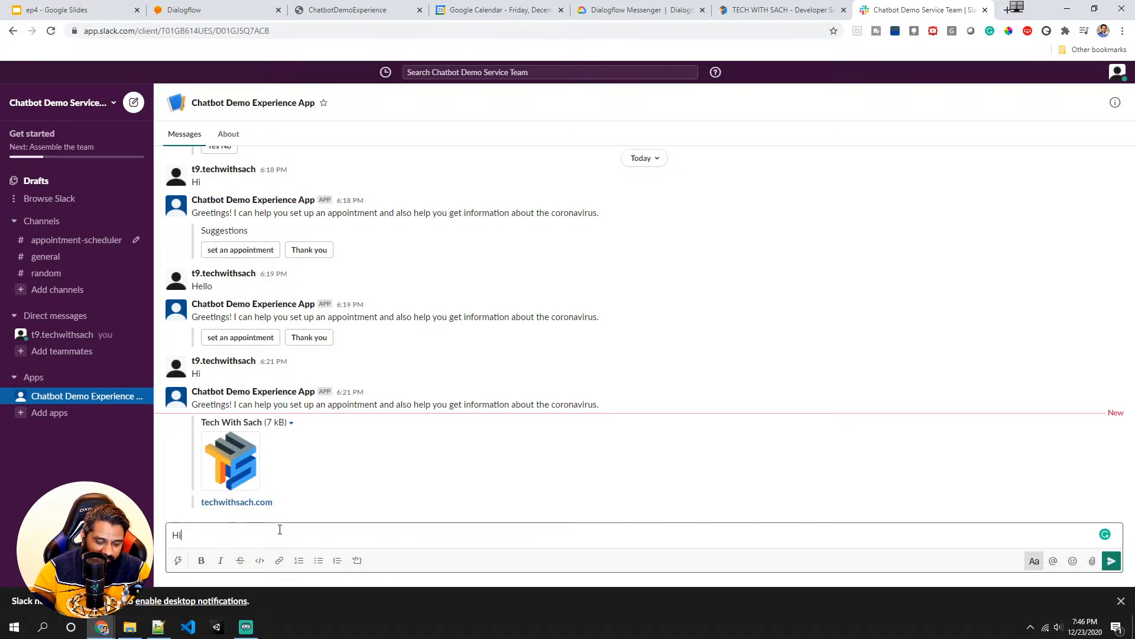
pyautogui.press('Return')
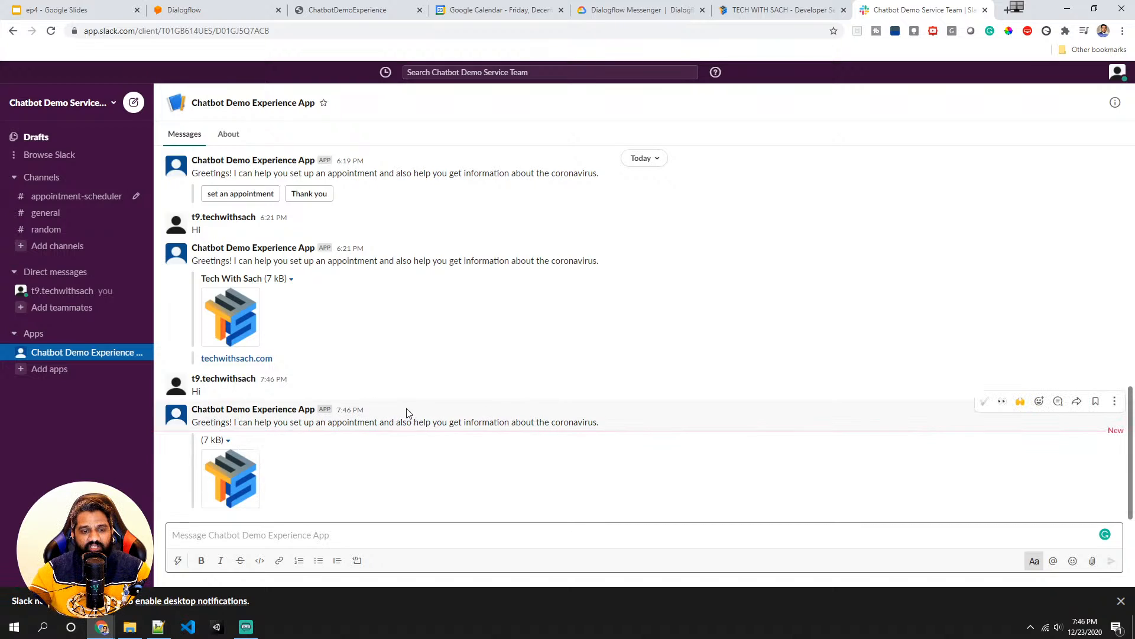
# - Examine the bot's greeting reply in Slack, then return to the Dialogflow intent editor
pyautogui.moveTo(614, 428); pyautogui.dragTo(191, 430)
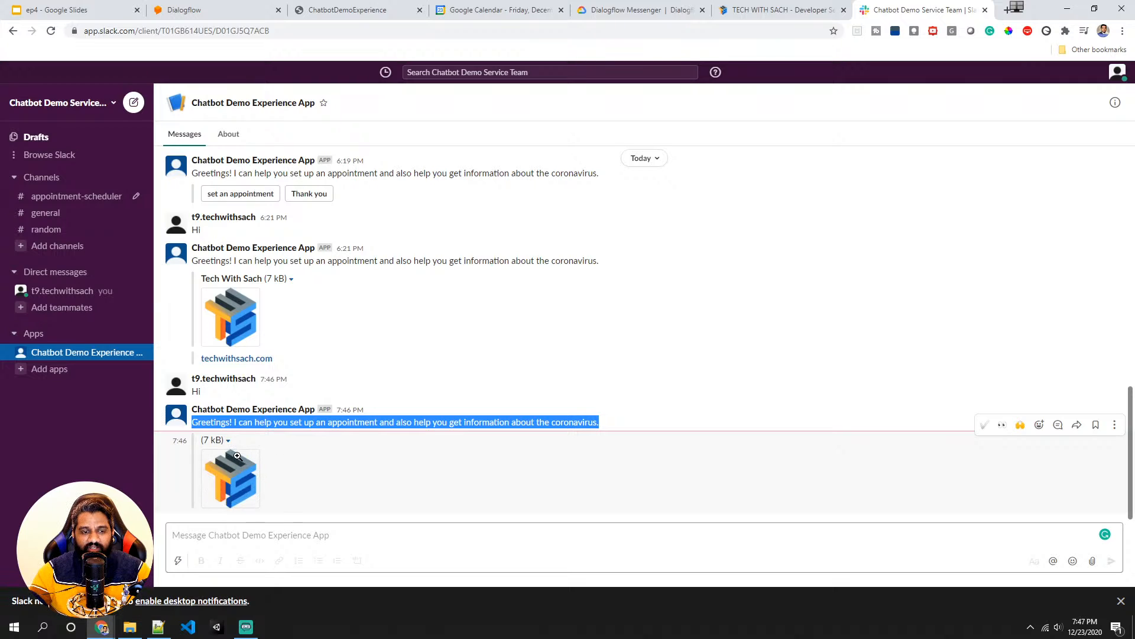
pyautogui.click(218, 535)
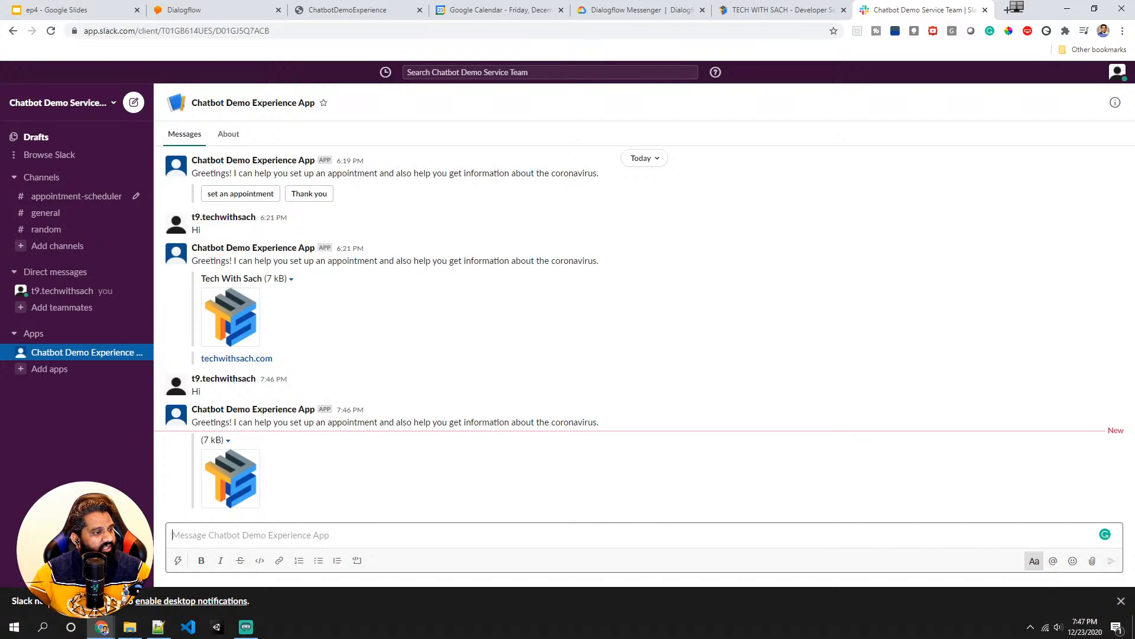
pyautogui.hotkey('alt', 'Tab')
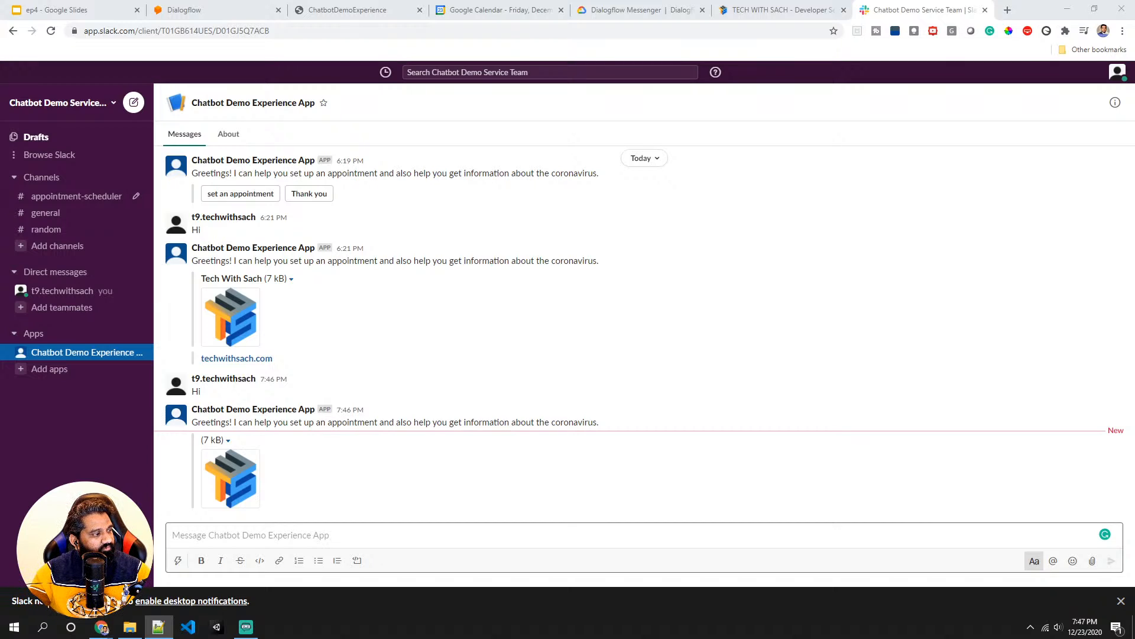
pyautogui.click(1017, 7)
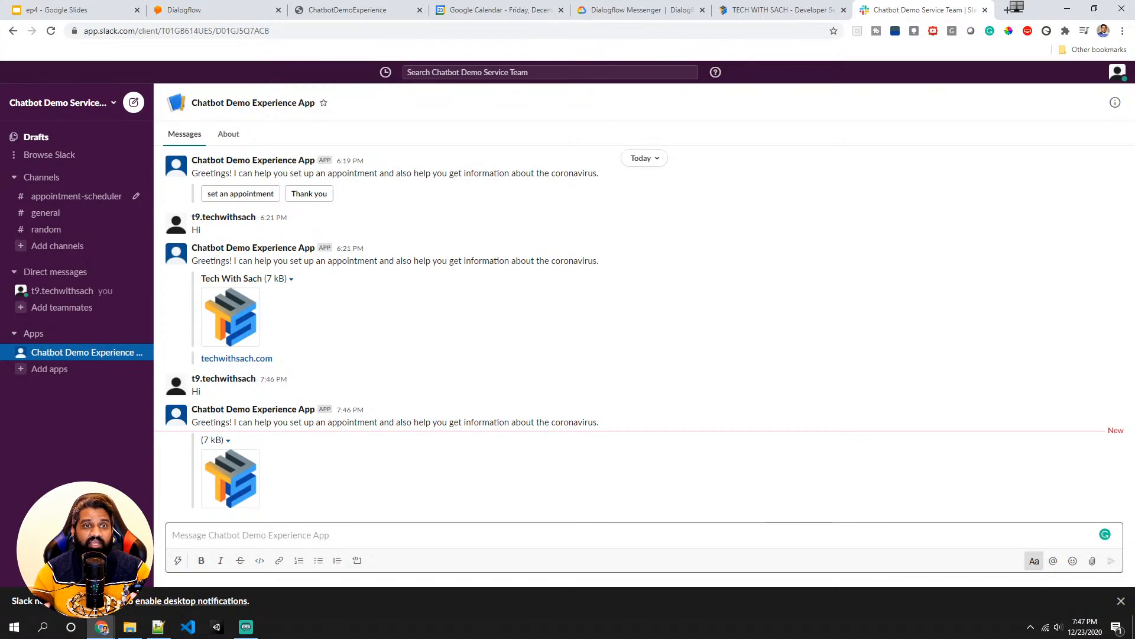
pyautogui.click(242, 7)
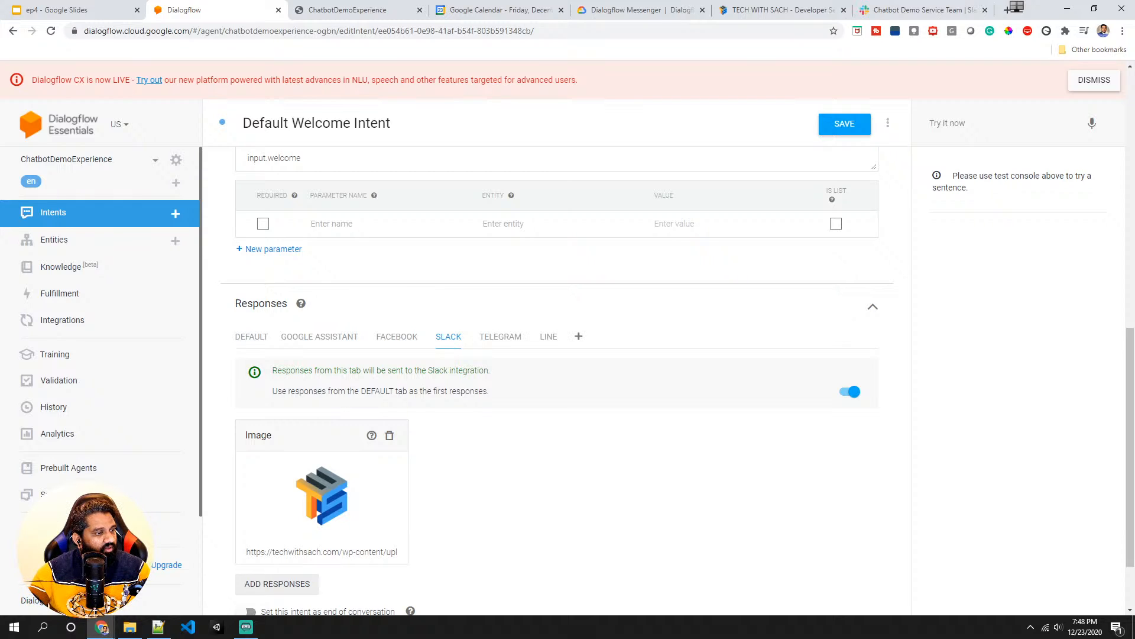
# - Open the list of Slack response types below the image response without adding one
pyautogui.hotkey('alt', 'Tab')
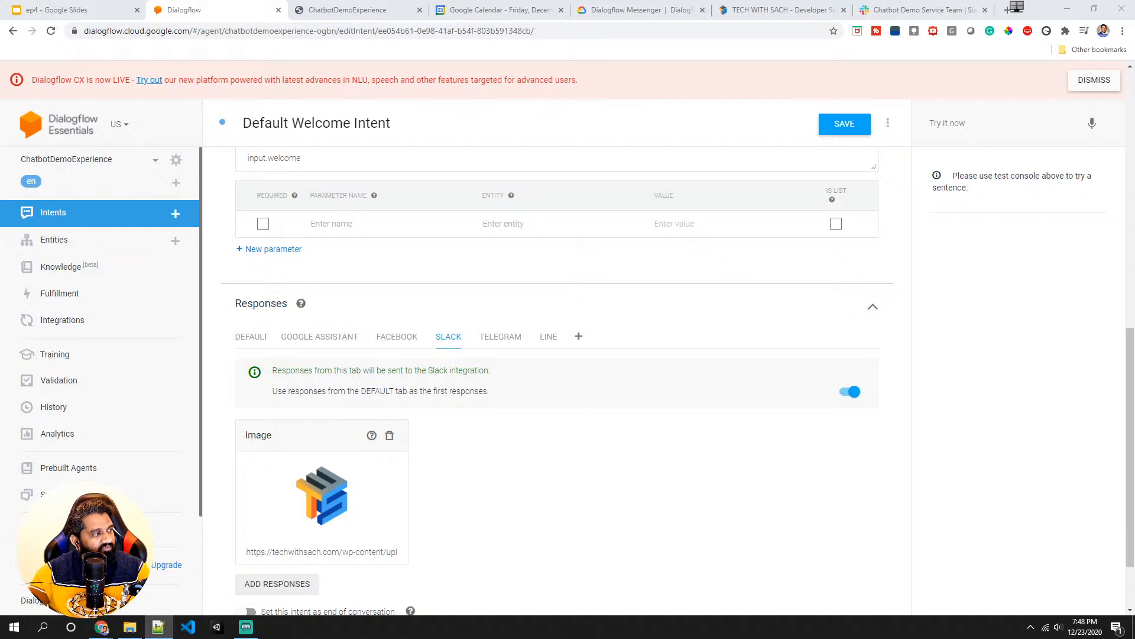
pyautogui.scroll(-2, 366, 532)
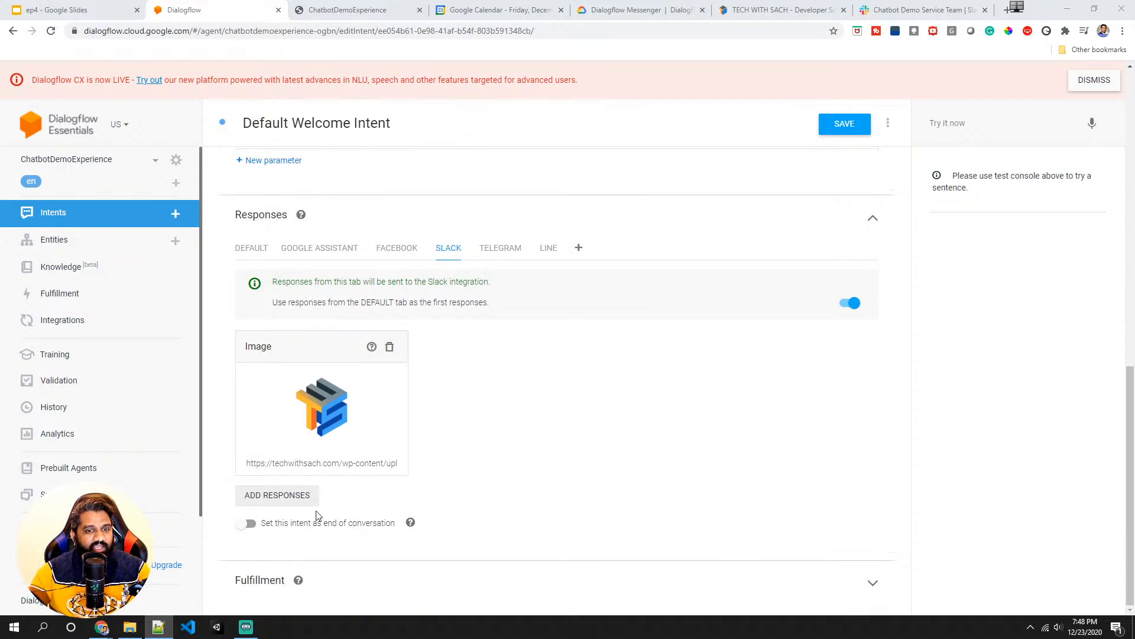
pyautogui.click(287, 496)
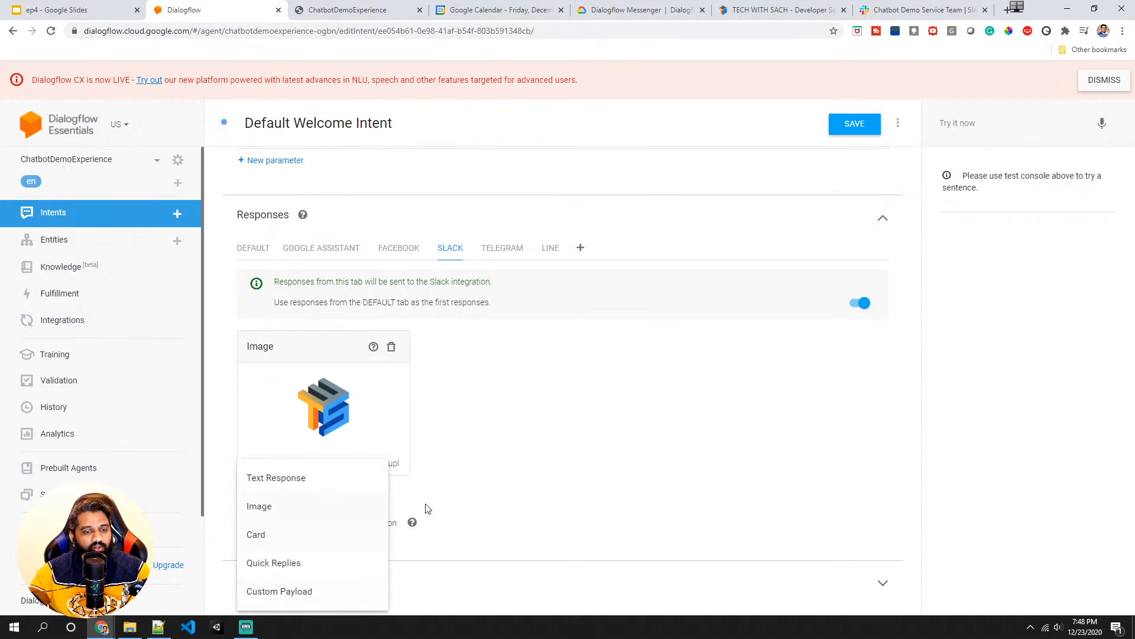
pyautogui.click(461, 500)
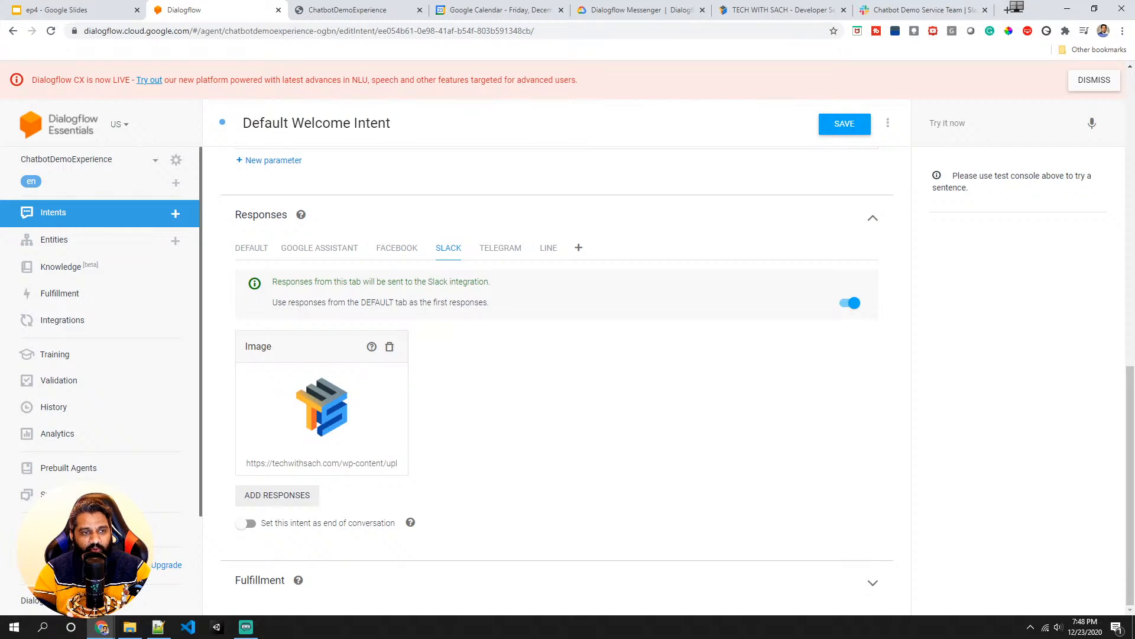
# - Open the Google Assistant integration settings and launch its test in the Actions Console
pyautogui.scroll(10, 332, 396)
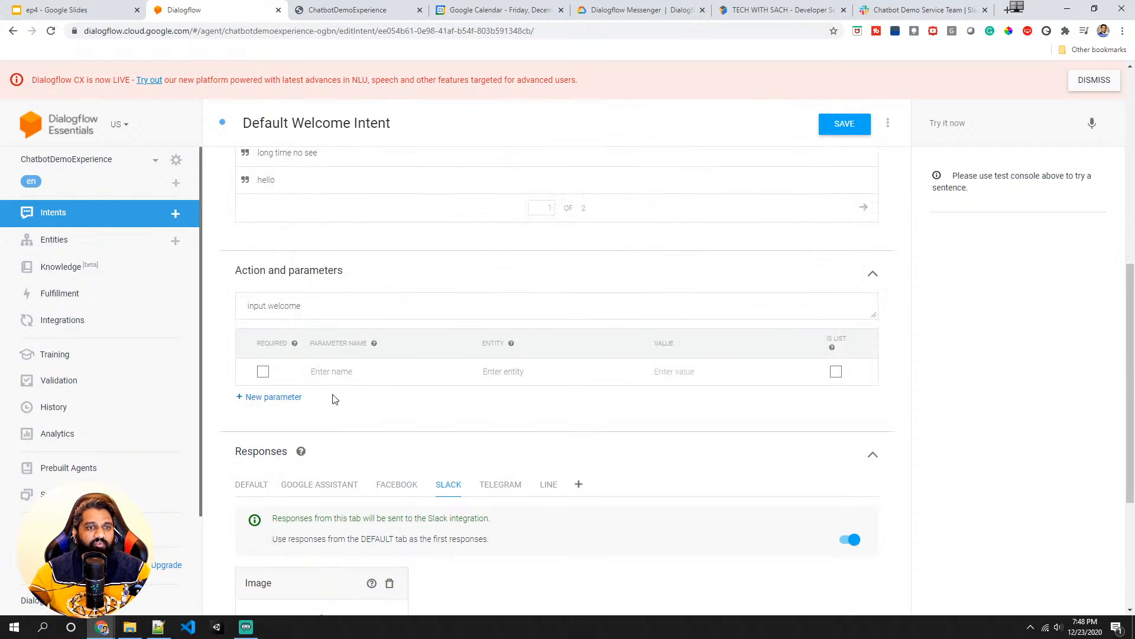
pyautogui.click(101, 321)
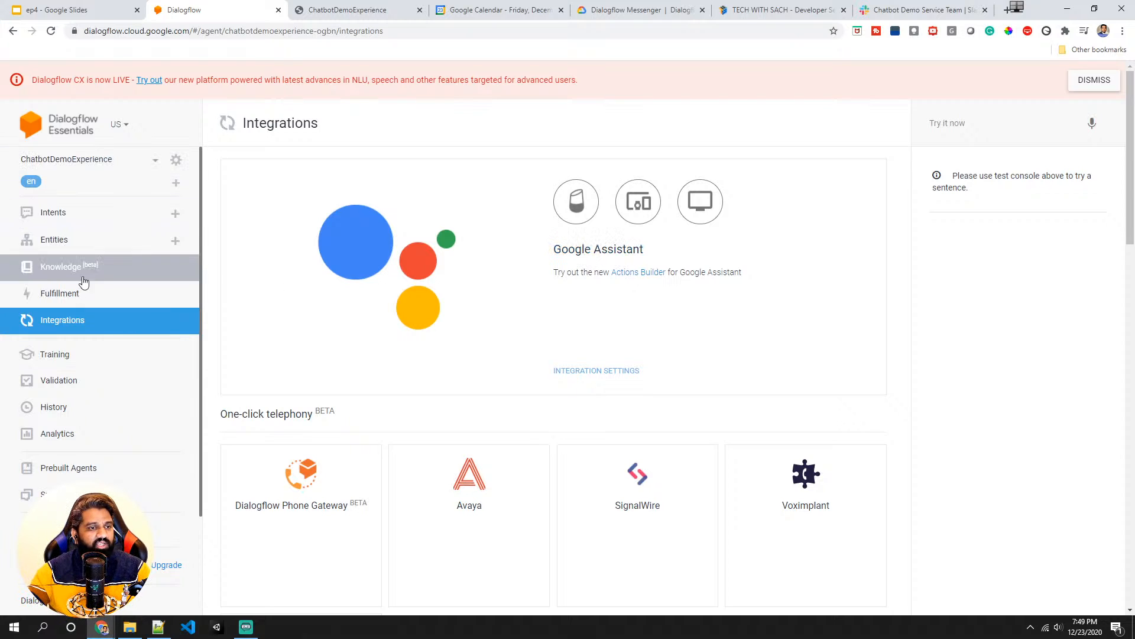
pyautogui.click(603, 254)
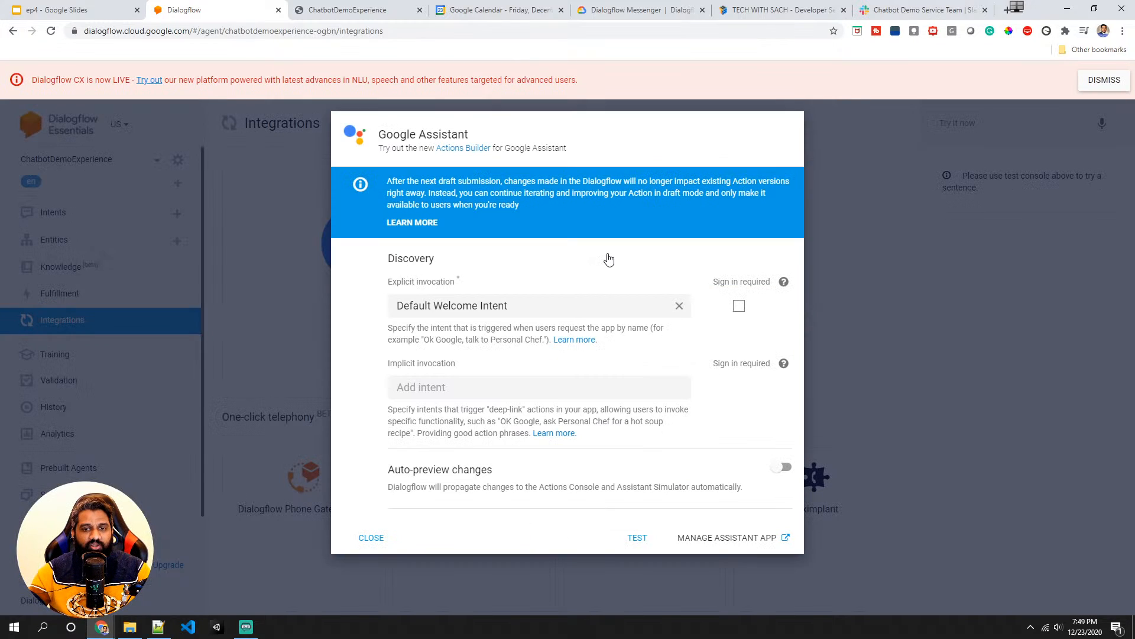
pyautogui.click(644, 539)
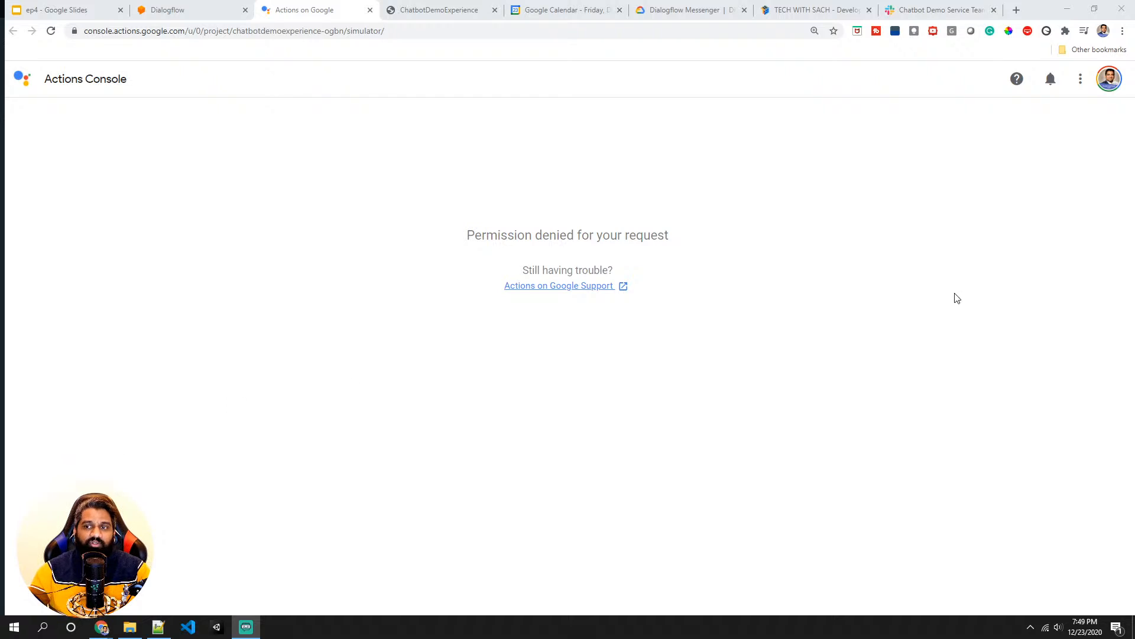
# - Switch the Actions Console to the Google account that owns the agent, close the old tab, and open the chatbotdemoexperience-ogbn project
pyautogui.click(1105, 89)
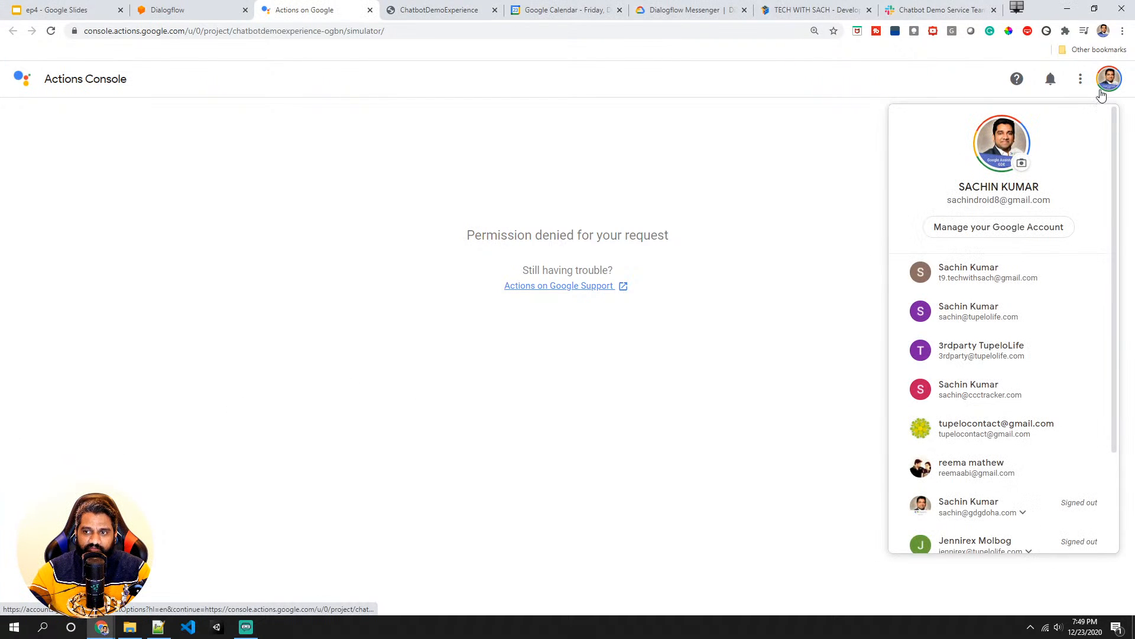
pyautogui.click(984, 282)
pyautogui.click(316, 8)
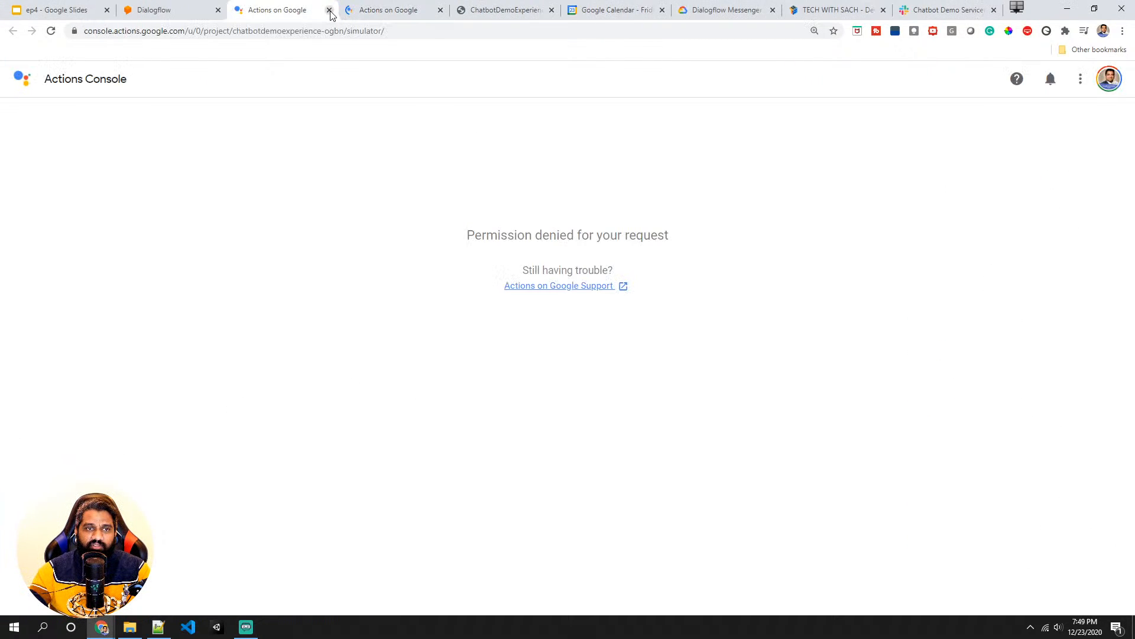
pyautogui.click(329, 9)
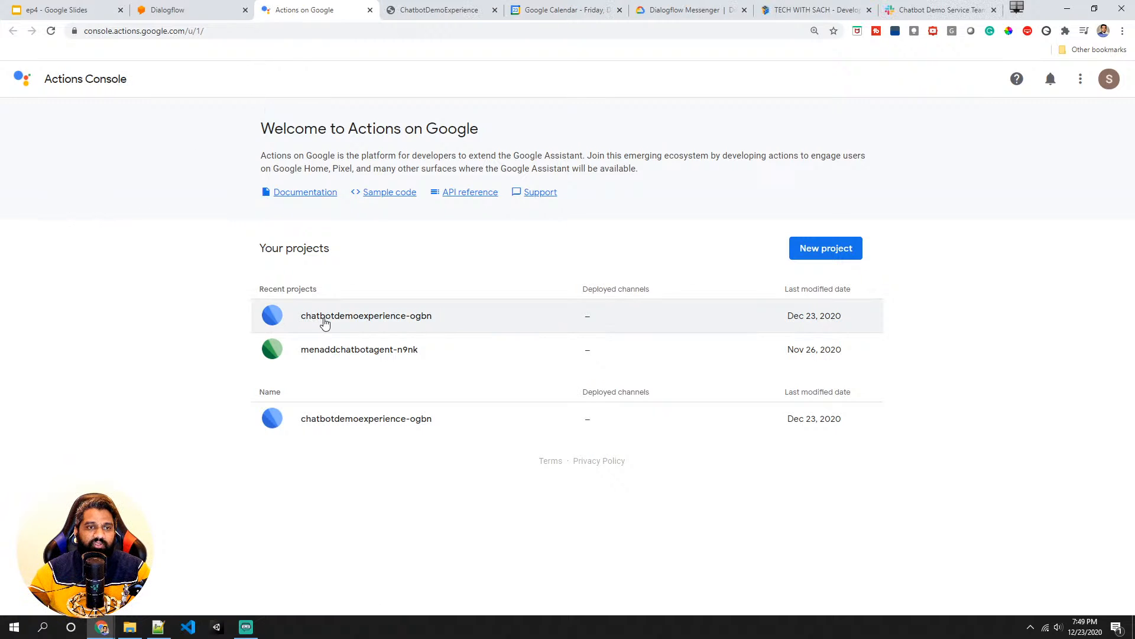
pyautogui.click(381, 318)
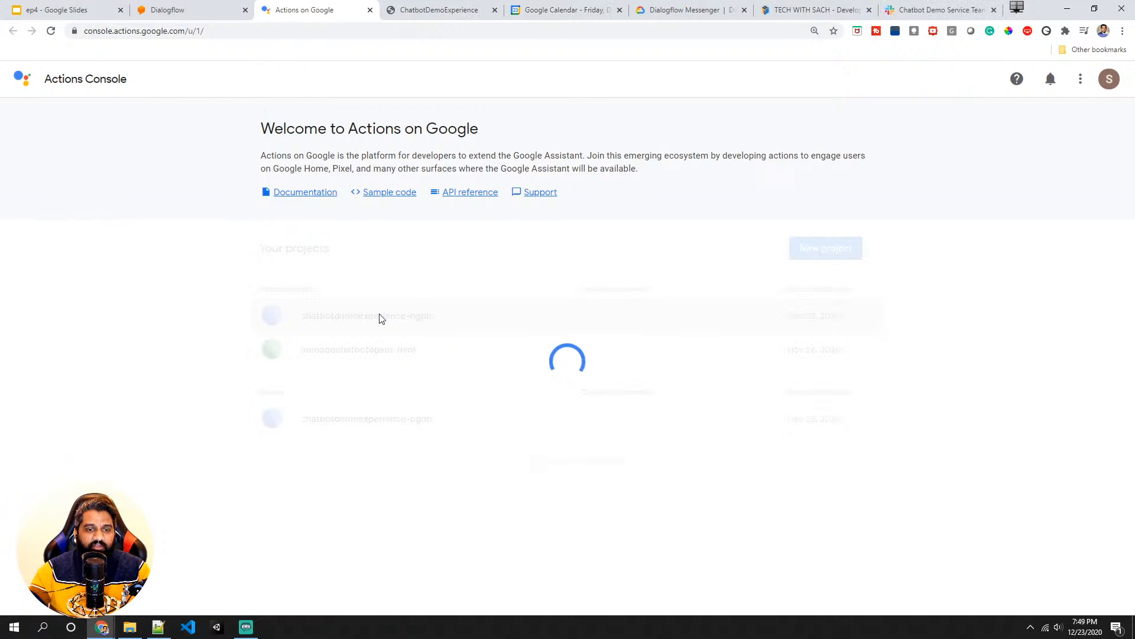
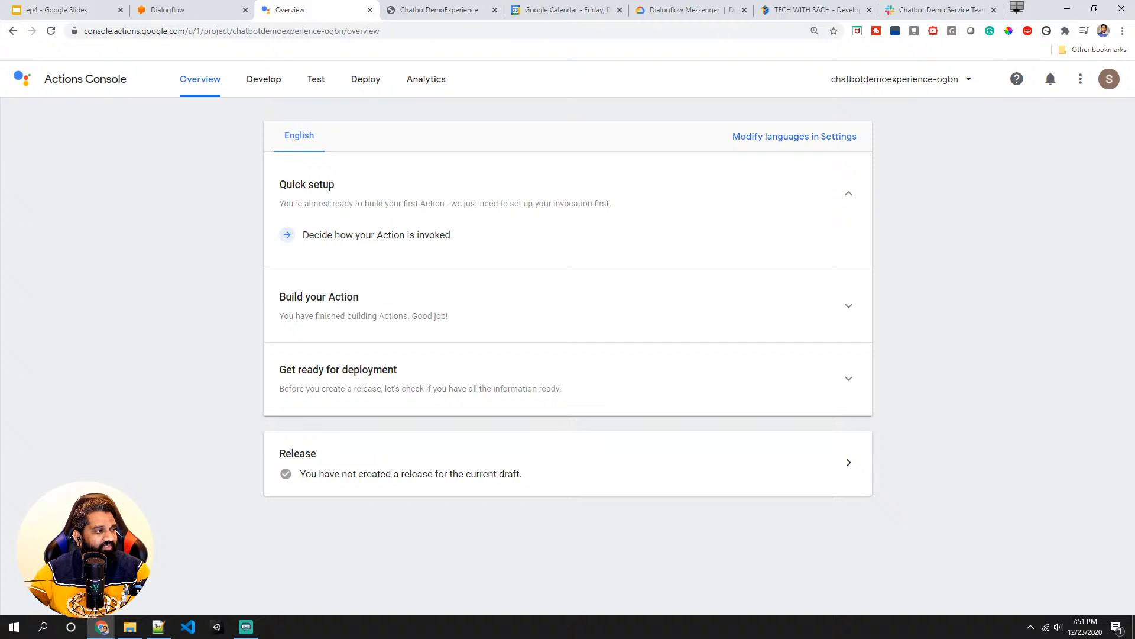
# - Open the Actions Console simulator, invoke the test app on the Smart Display, and cancel the conversation
pyautogui.click(322, 79)
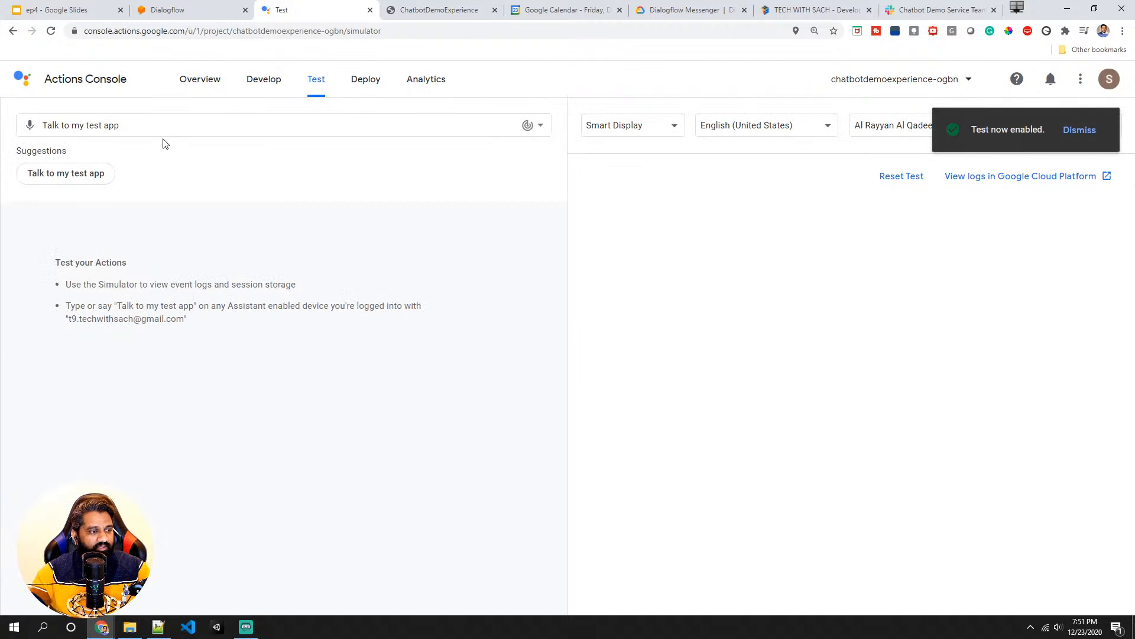
pyautogui.click(68, 177)
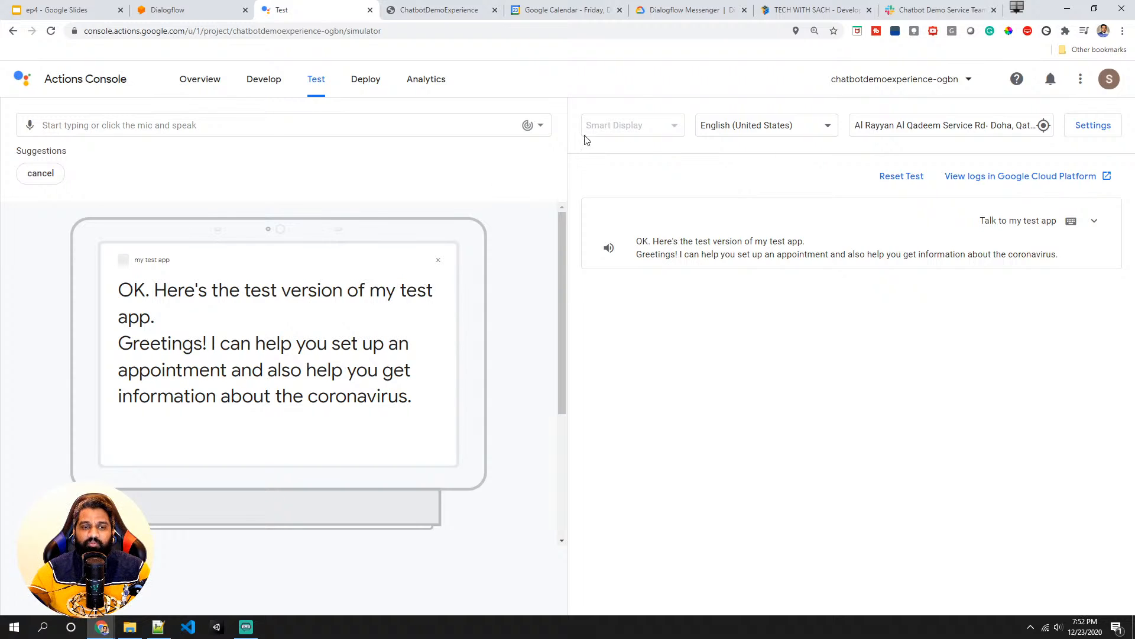
pyautogui.click(27, 178)
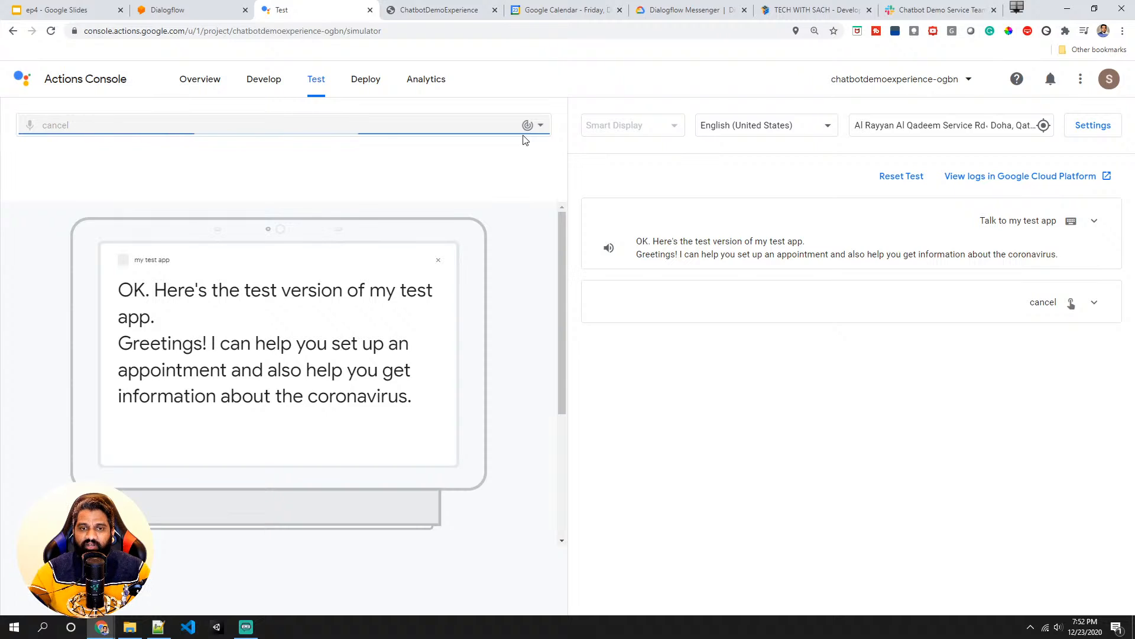
# - Switch the simulated device to Speaker, invoke the test app again, and cancel the conversation
pyautogui.click(632, 127)
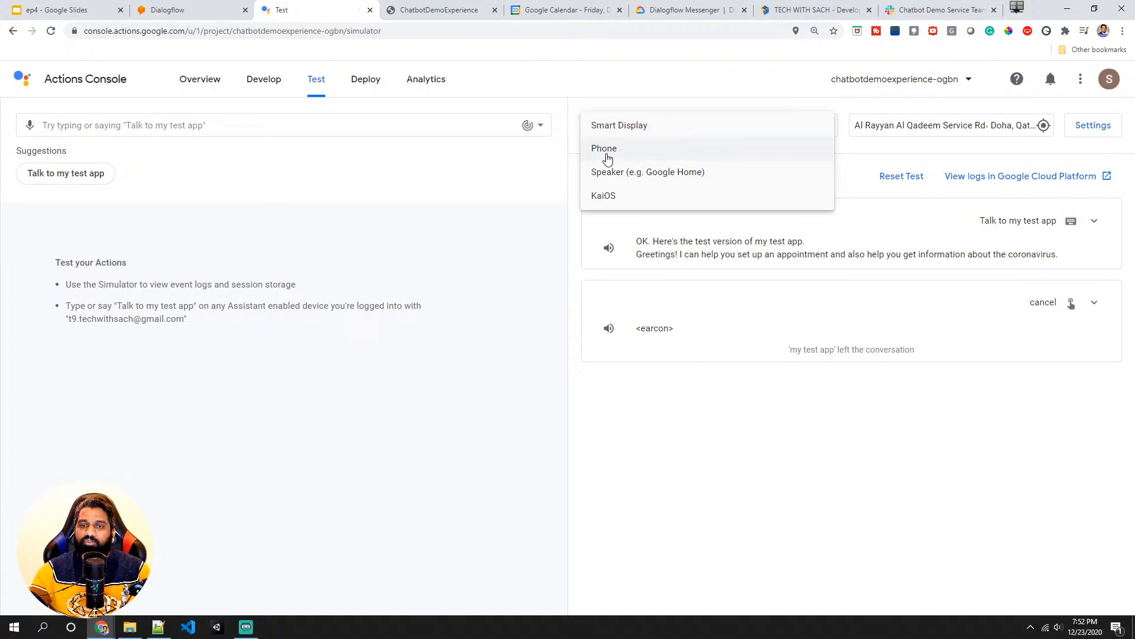
pyautogui.click(609, 170)
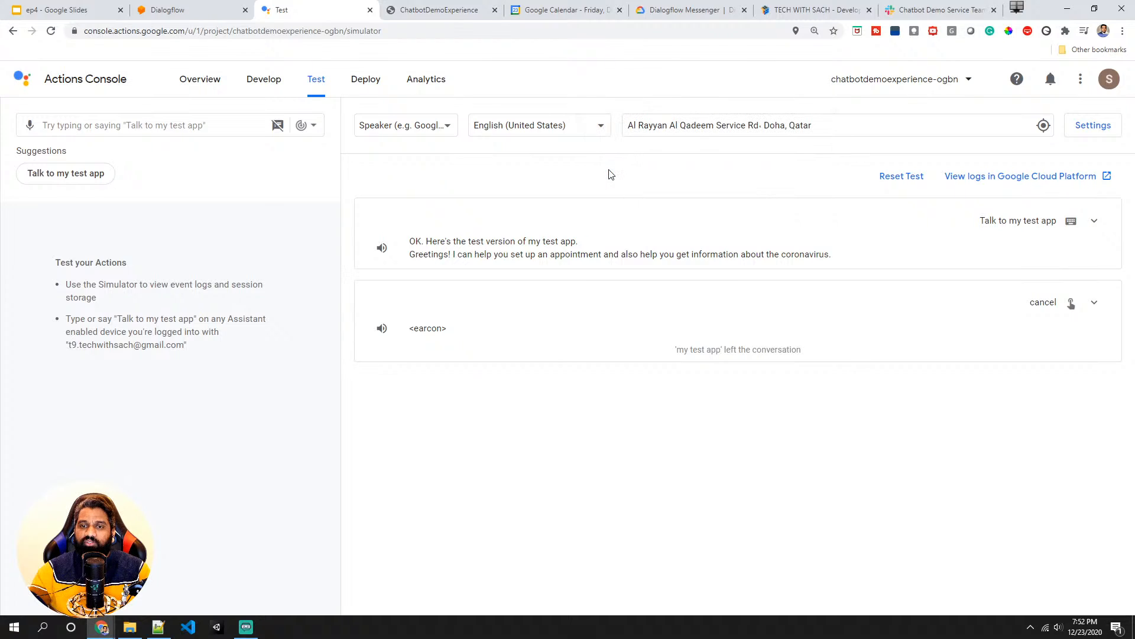
pyautogui.click(87, 186)
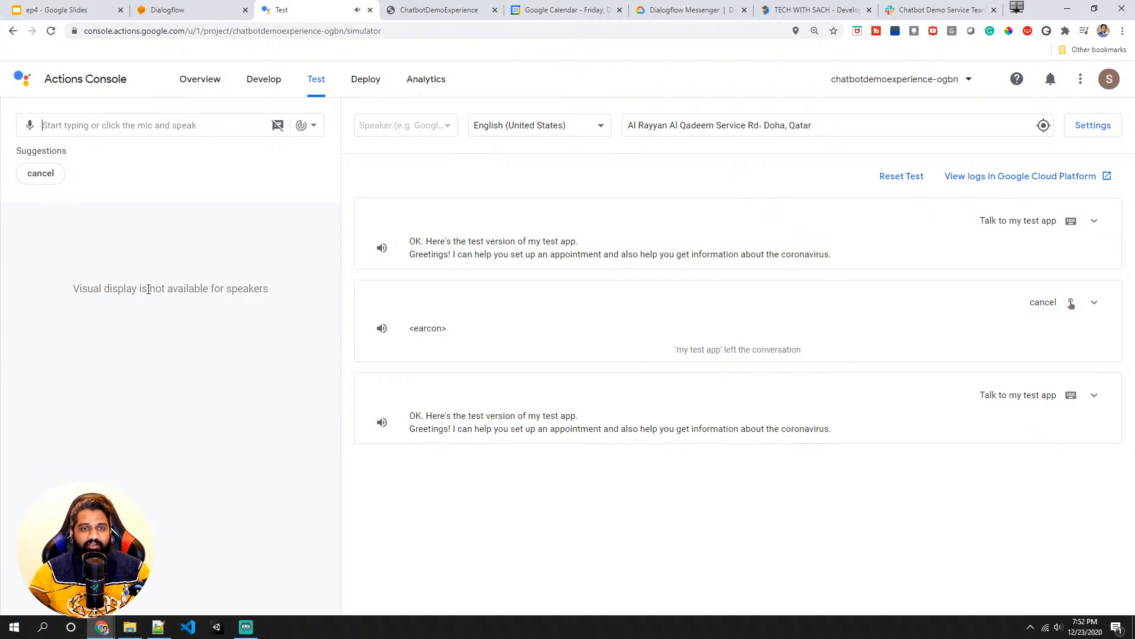
pyautogui.click(44, 180)
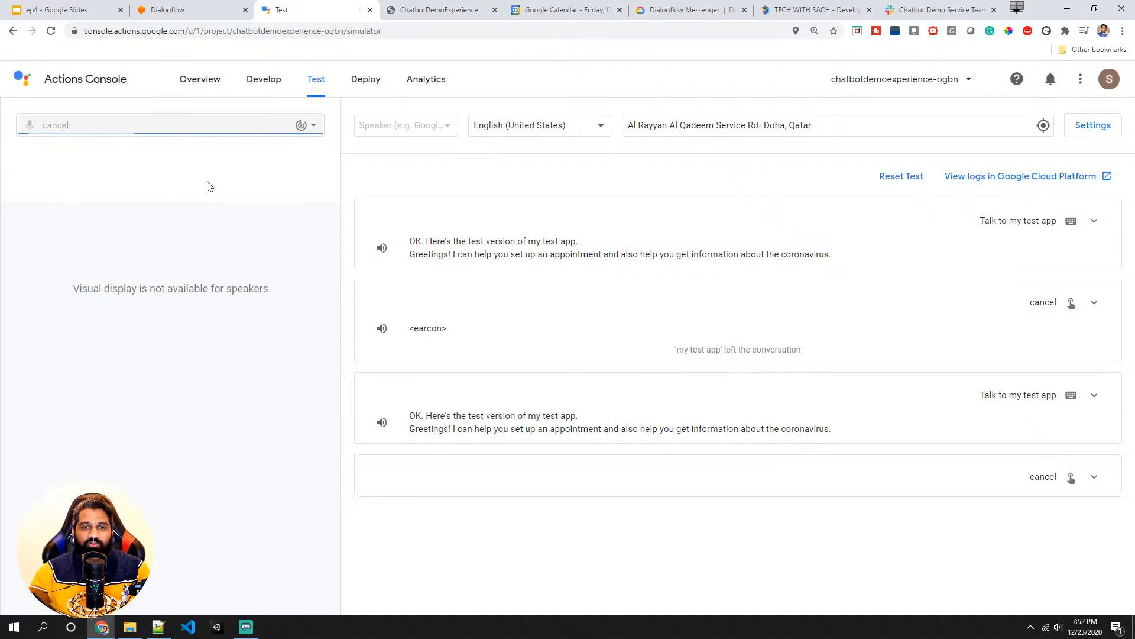
# - Switch the simulated device to Phone and invoke the test app
pyautogui.click(400, 133)
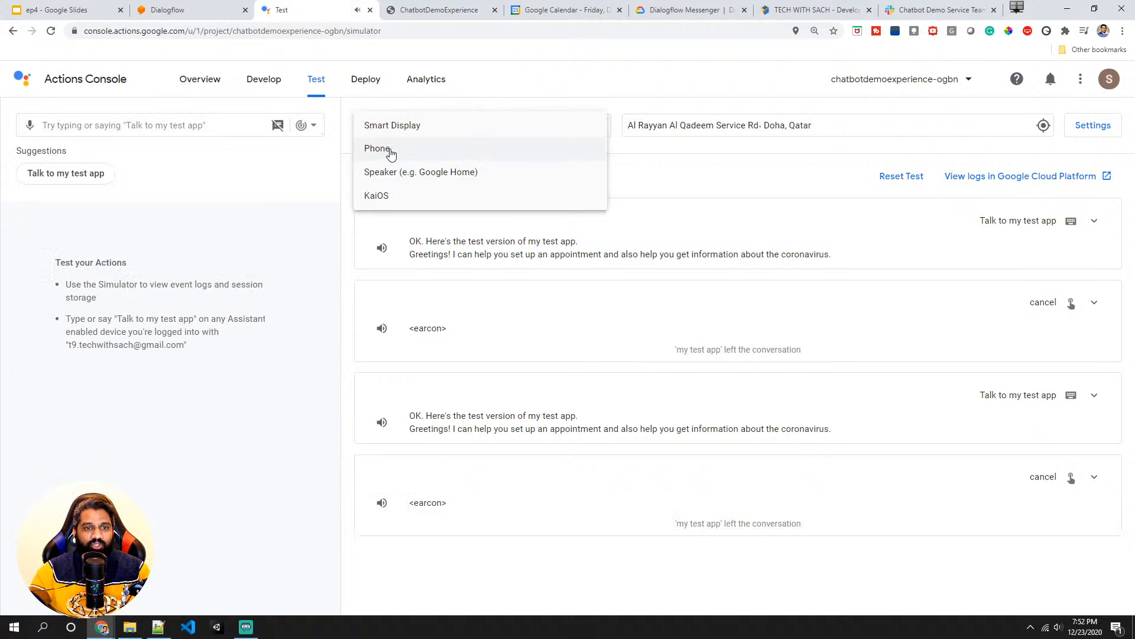
pyautogui.click(391, 153)
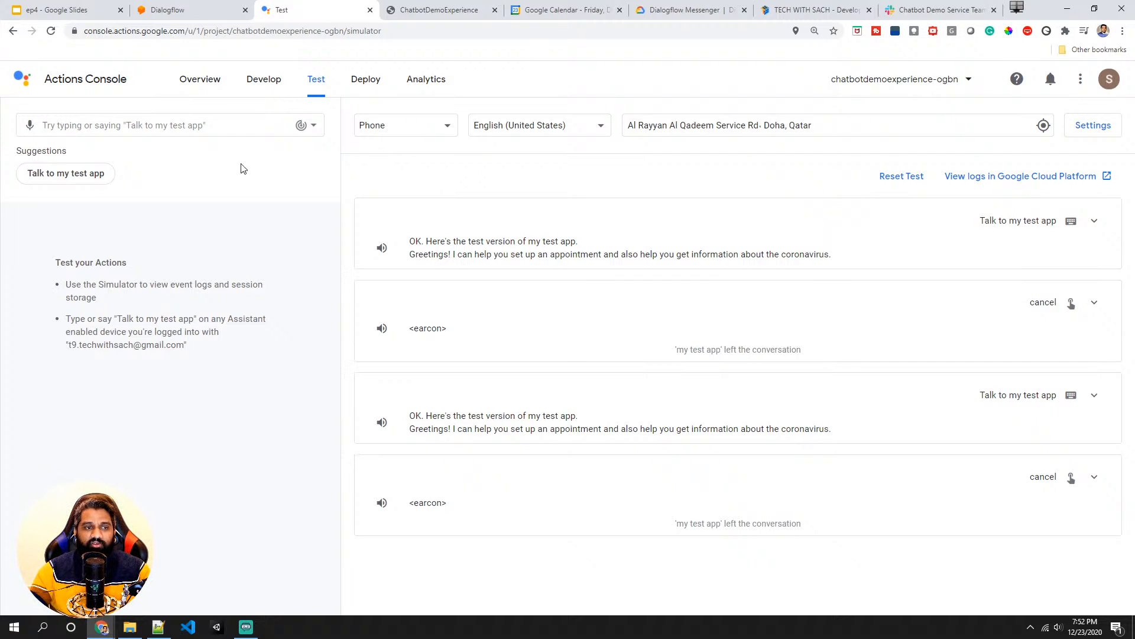
pyautogui.click(95, 173)
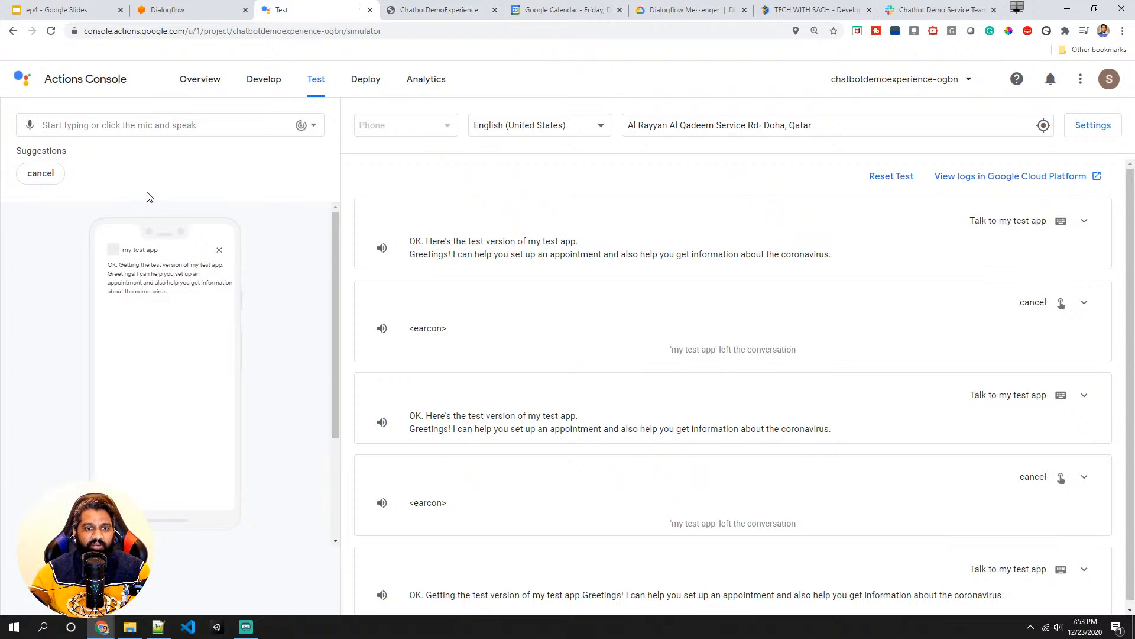
pyautogui.write('set an')
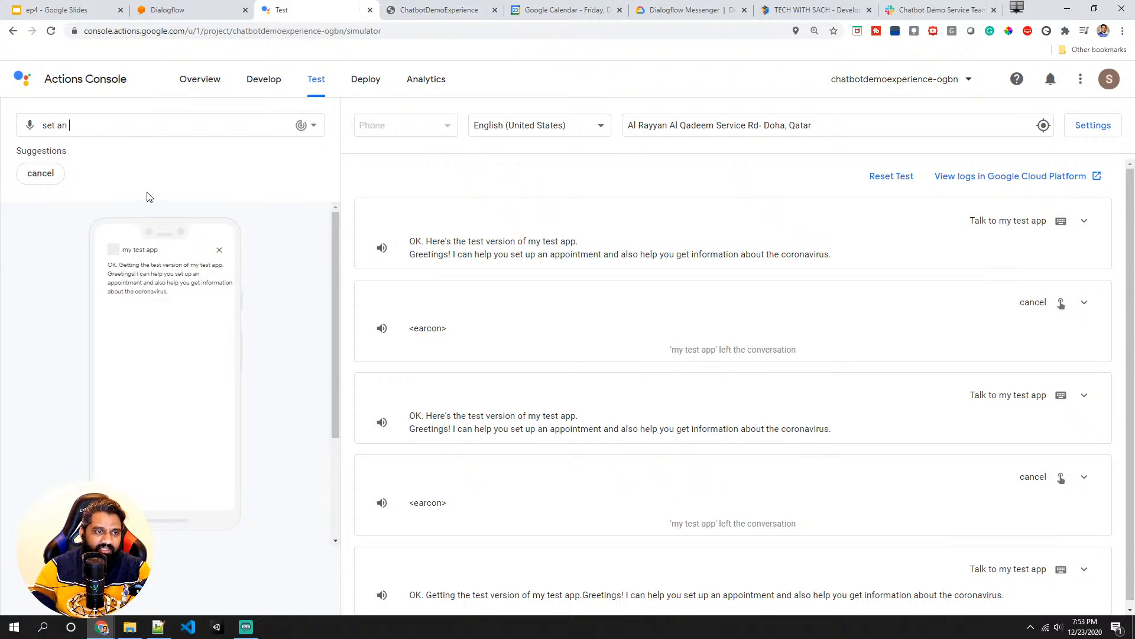
pyautogui.write(' appointment')
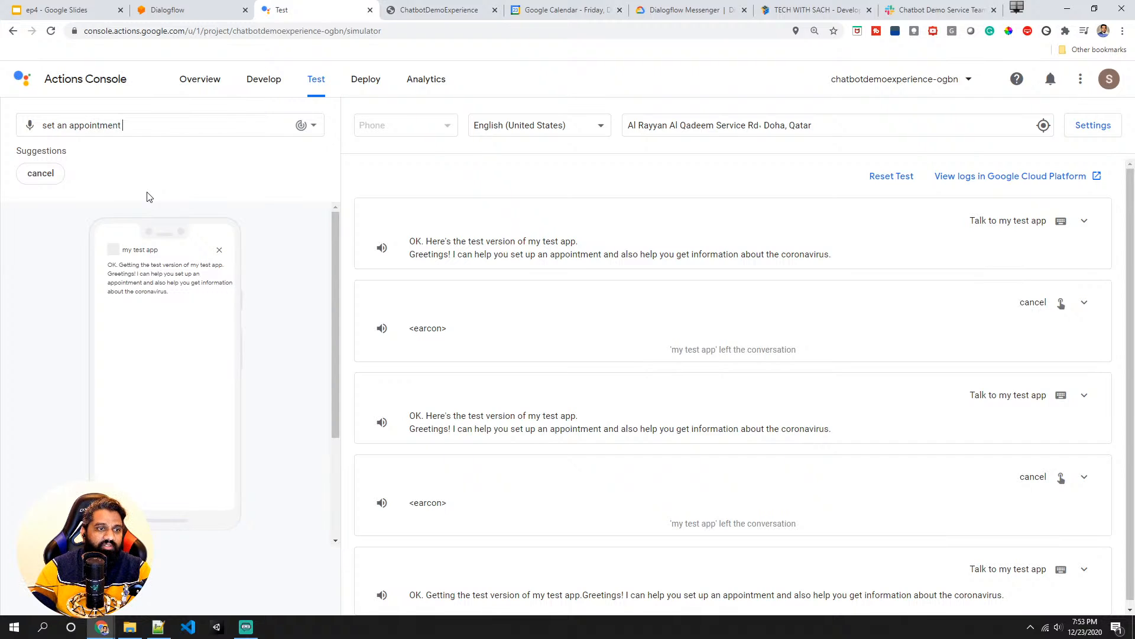
pyautogui.write(' top')
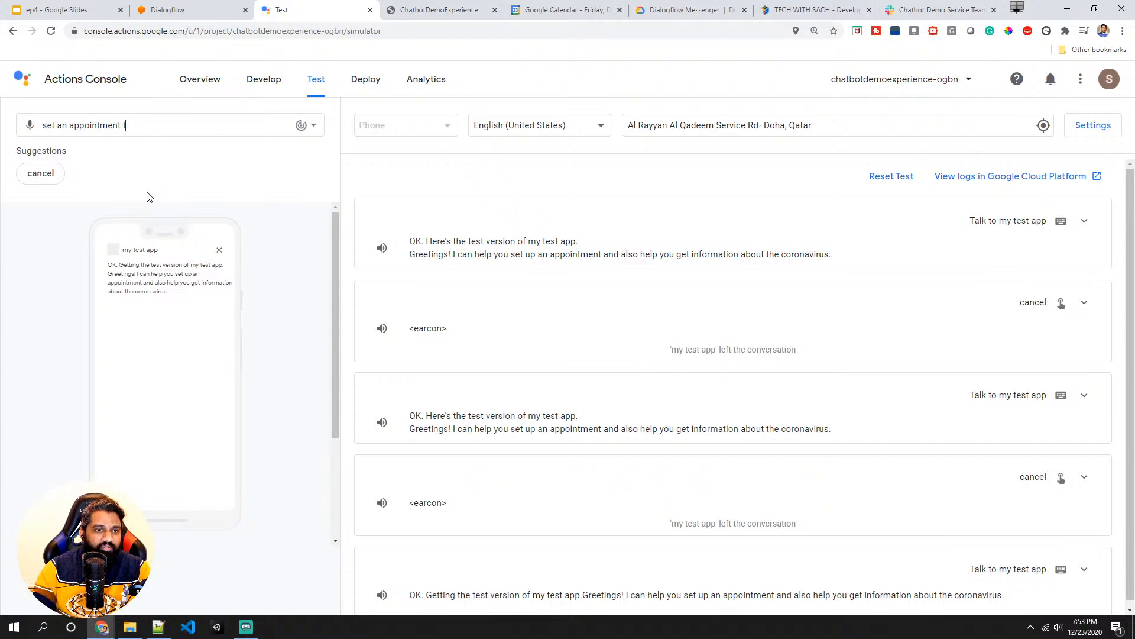
pyautogui.press('BackSpace')
pyautogui.press('BackSpace')
pyautogui.press('BackSpace')
pyautogui.press('BackSpace')
pyautogui.press('BackSpace')
pyautogui.press('BackSpace')
pyautogui.press('BackSpace')
pyautogui.press('BackSpace')
pyautogui.press('BackSpace')
pyautogui.press('BackSpace')
pyautogui.press('BackSpace')
pyautogui.press('BackSpace')
pyautogui.press('BackSpace')
pyautogui.press('BackSpace')
pyautogui.press('BackSpace')
pyautogui.press('BackSpace')
pyautogui.press('BackSpace')
pyautogui.press('BackSpace')
pyautogui.press('BackSpace')
pyautogui.press('BackSpace')
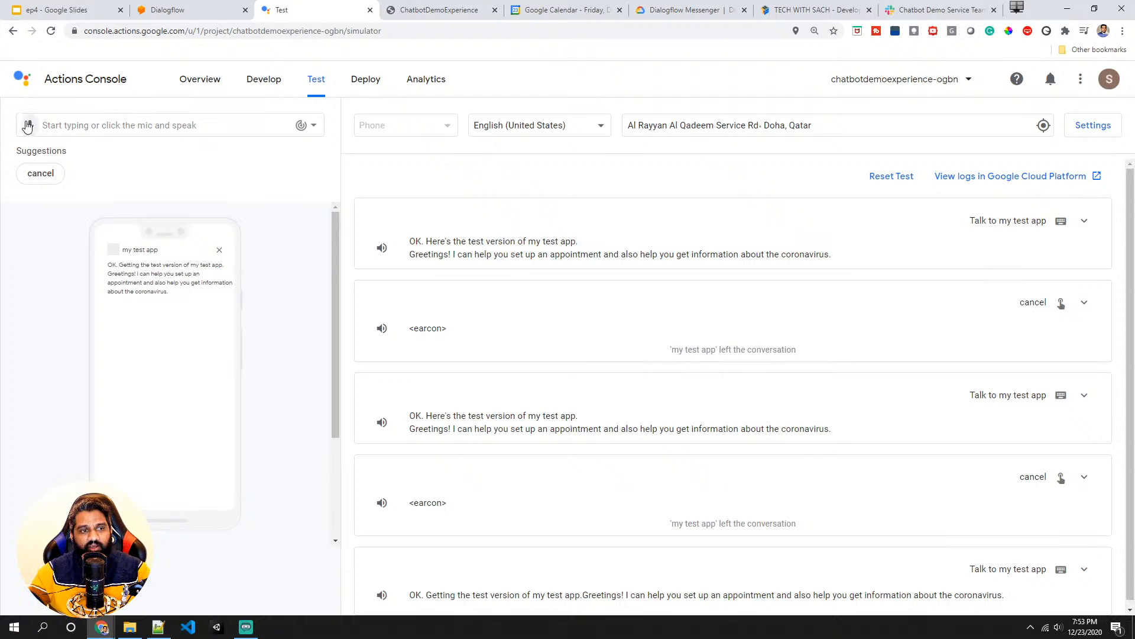
# - Book an appointment by voice: set an appointment, at 7:00 p.m., this coming Sunday, for the dental service
pyautogui.click(28, 127)
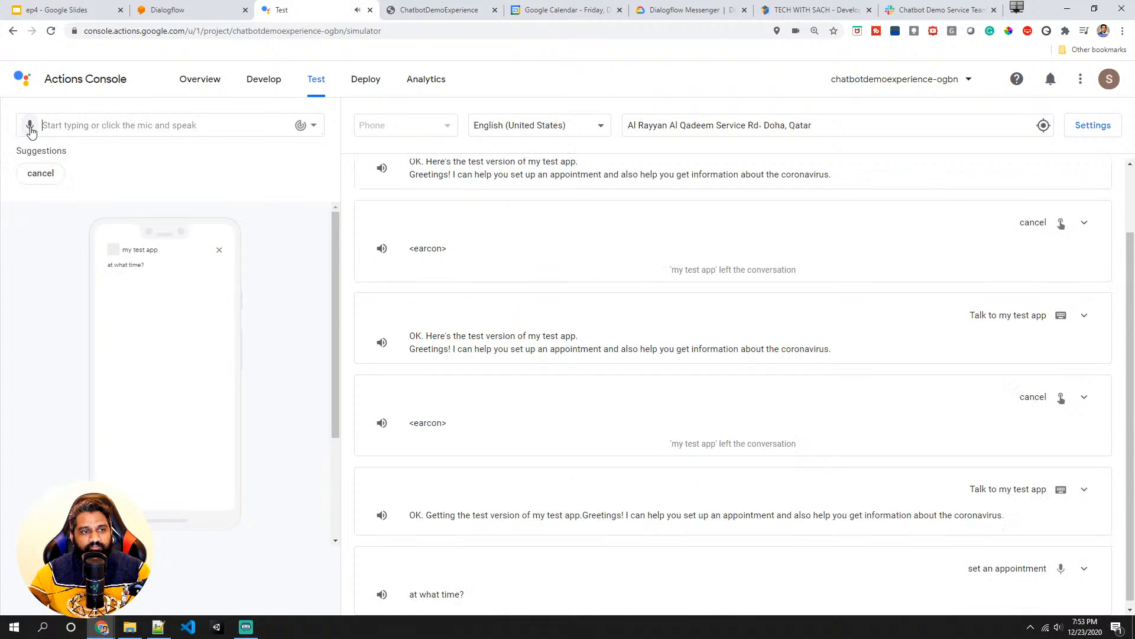
pyautogui.click(30, 126)
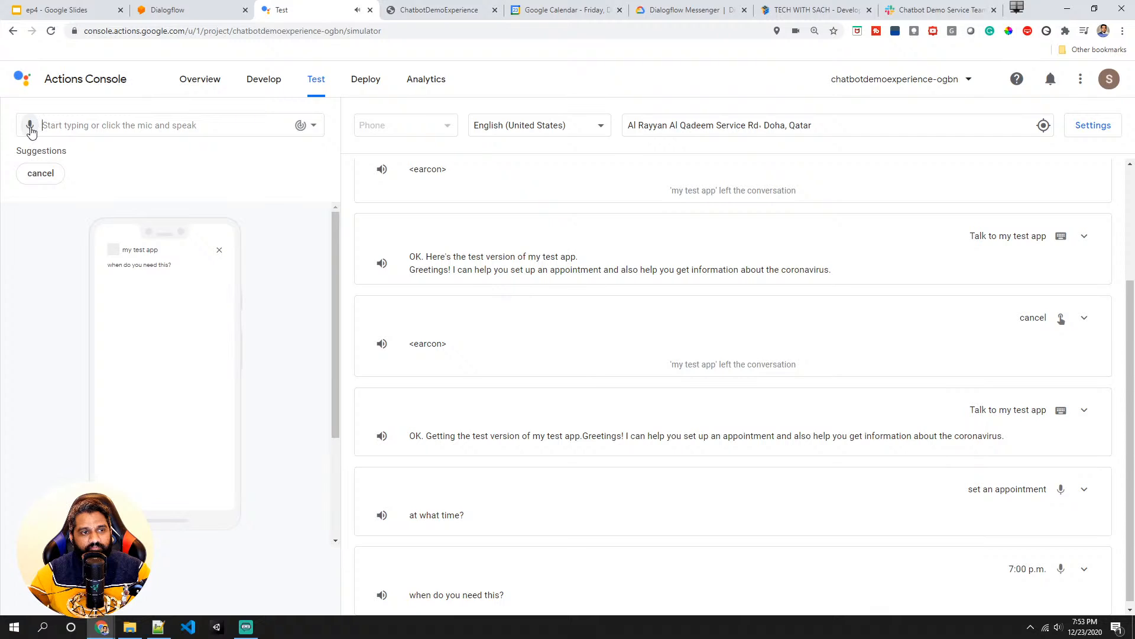
pyautogui.click(31, 127)
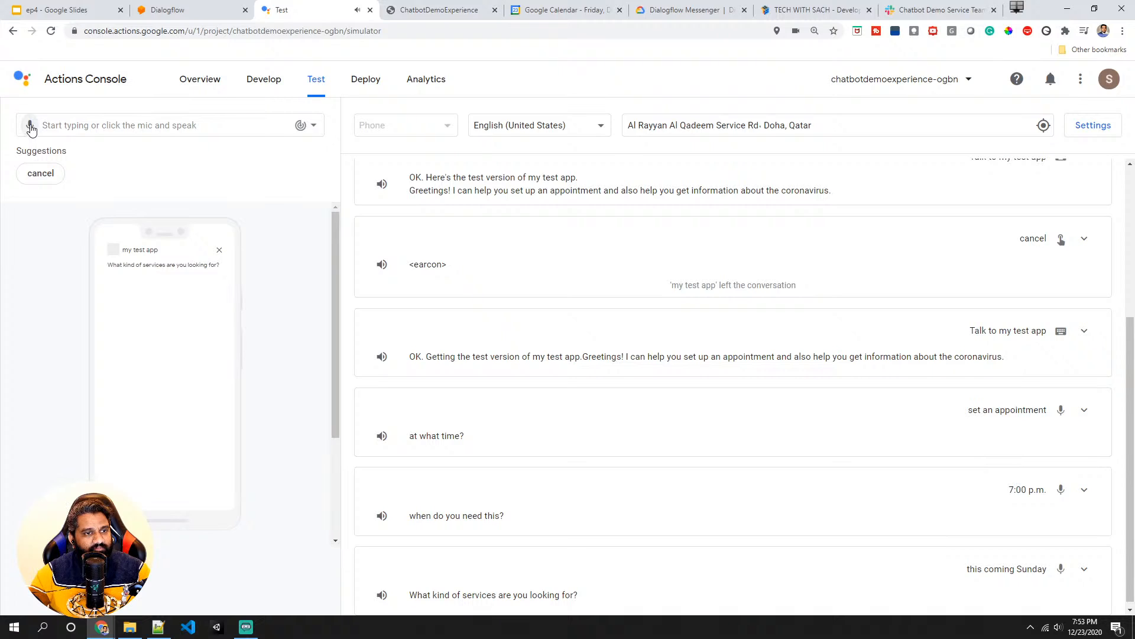
pyautogui.click(29, 126)
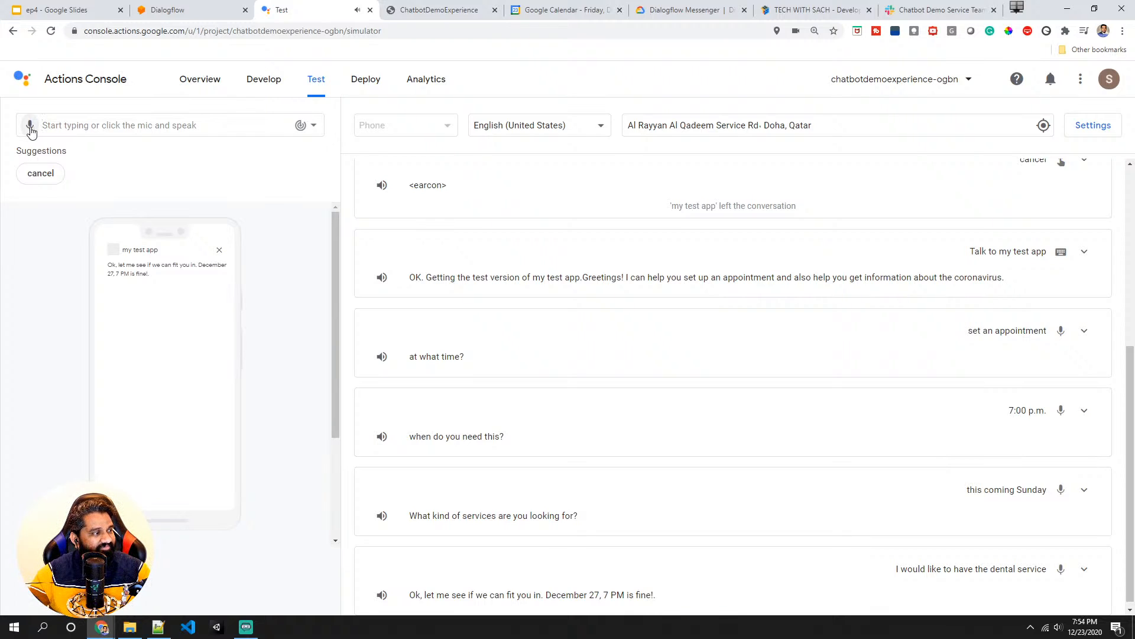
# - Check the booked appointment on December 27 in Google Calendar, then return to the simulator
pyautogui.click(555, 11)
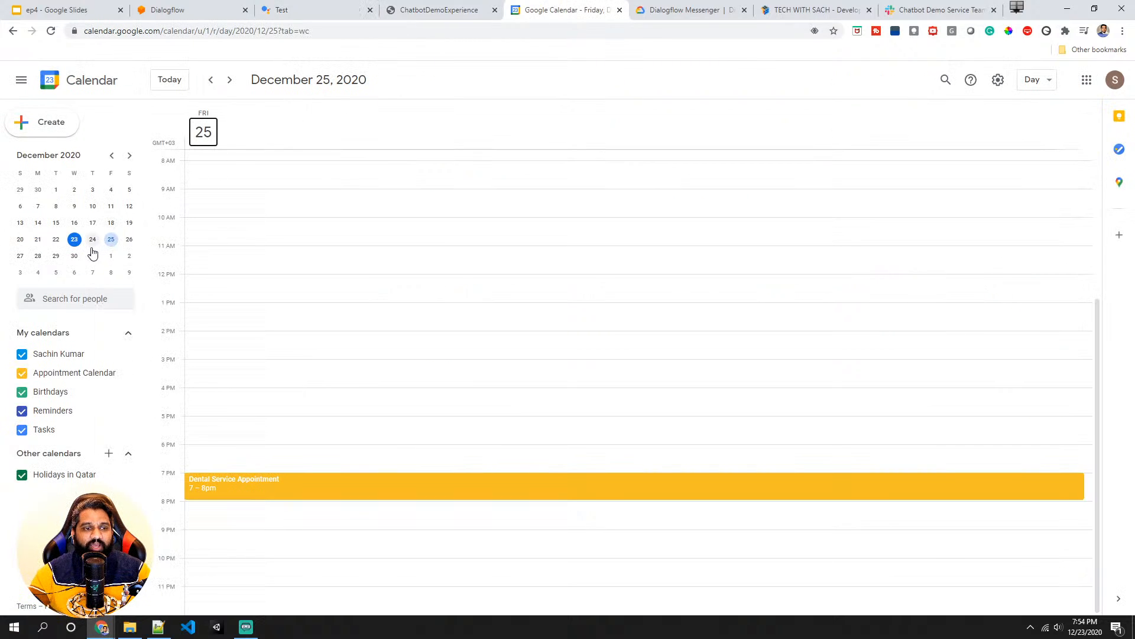
pyautogui.click(21, 259)
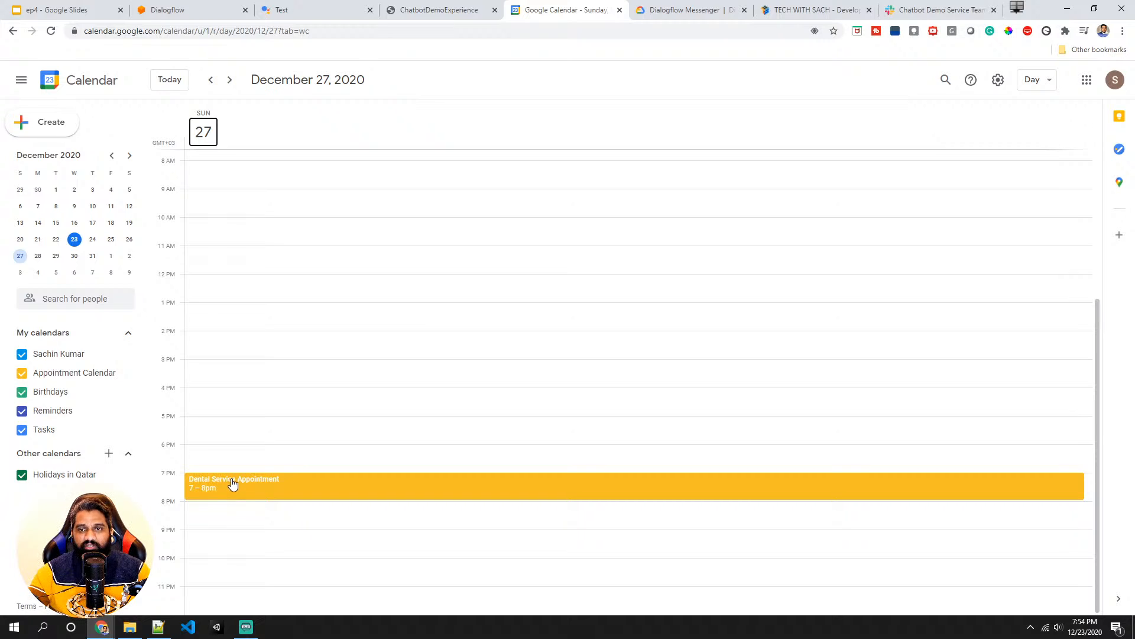
pyautogui.click(363, 10)
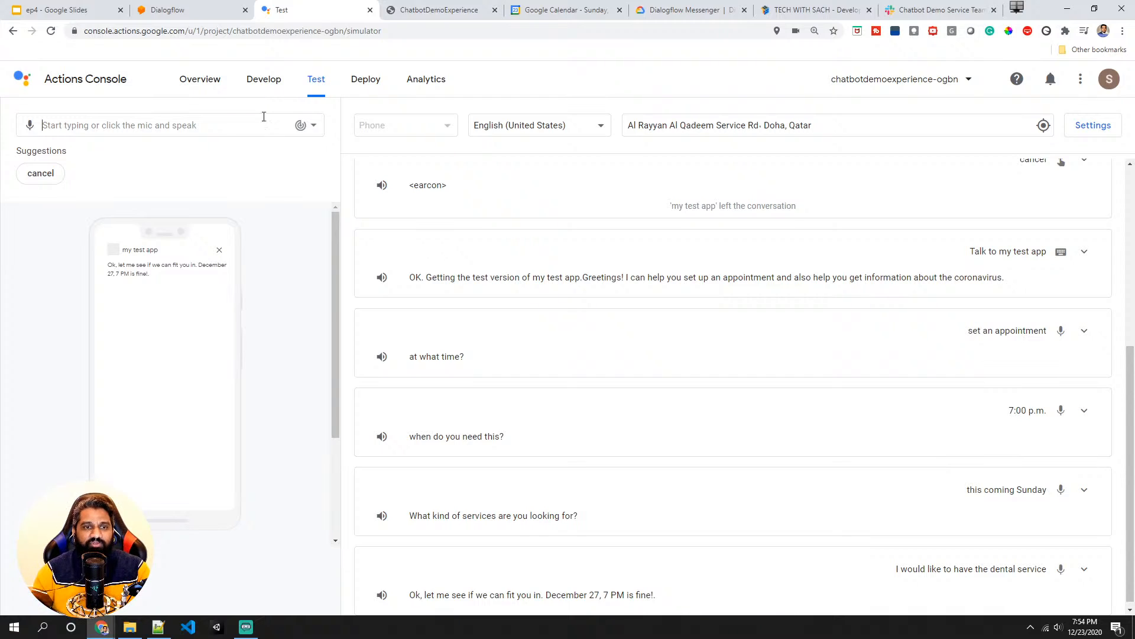
# - Return to Dialogflow, close the Google Assistant integration dialog, and open the Default Welcome Intent's responses
pyautogui.click(217, 10)
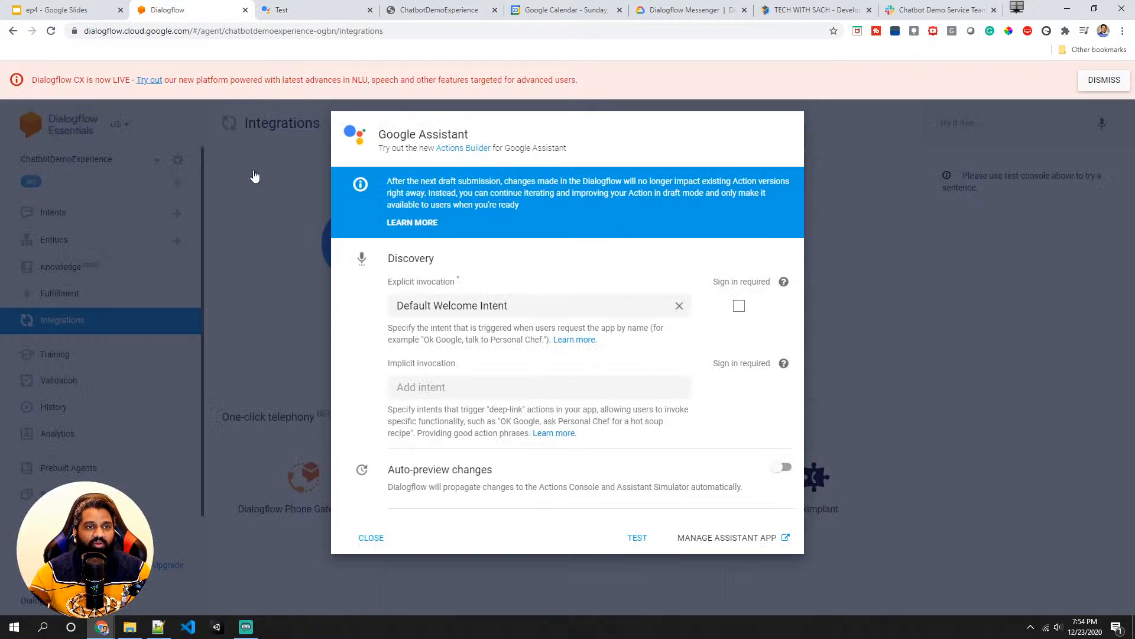
pyautogui.click(227, 257)
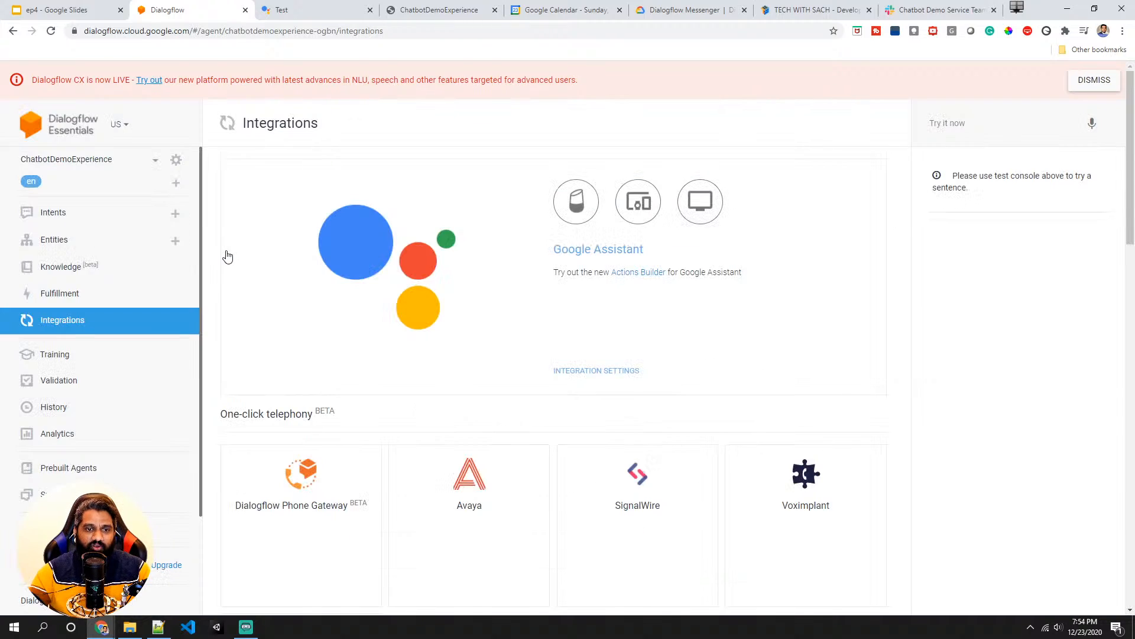
pyautogui.click(72, 219)
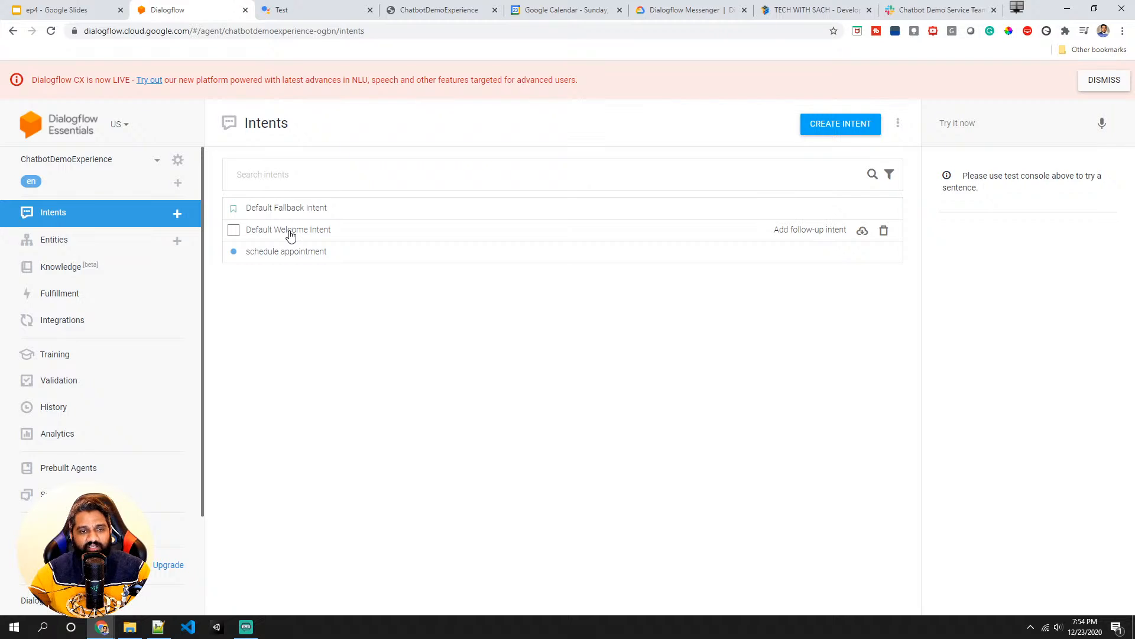
pyautogui.click(290, 236)
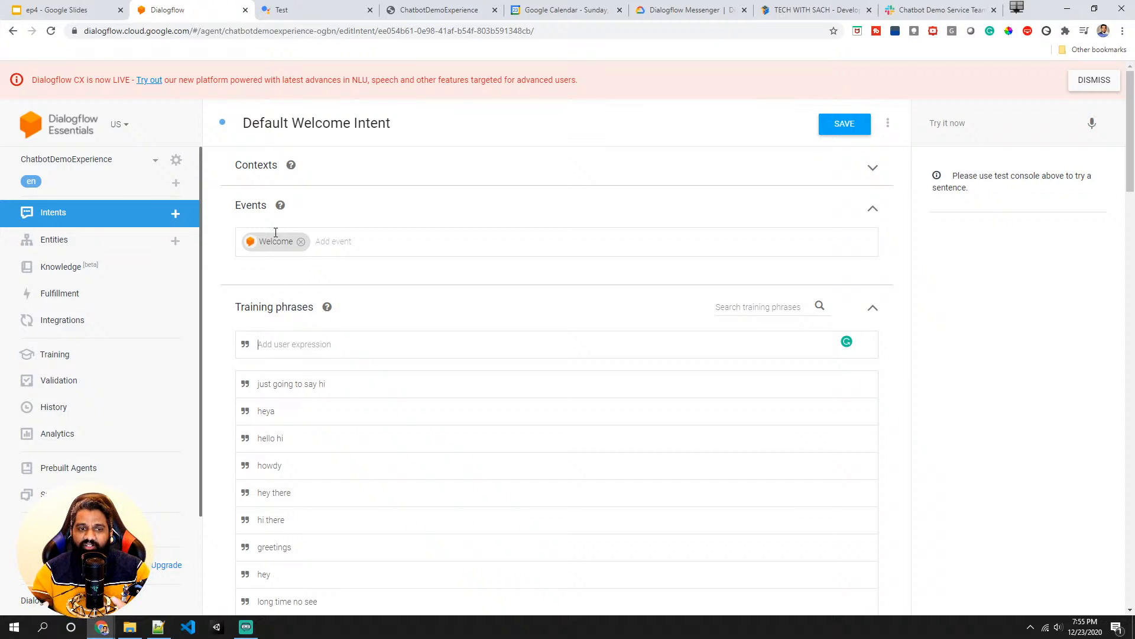
pyautogui.scroll(-12, 414, 352)
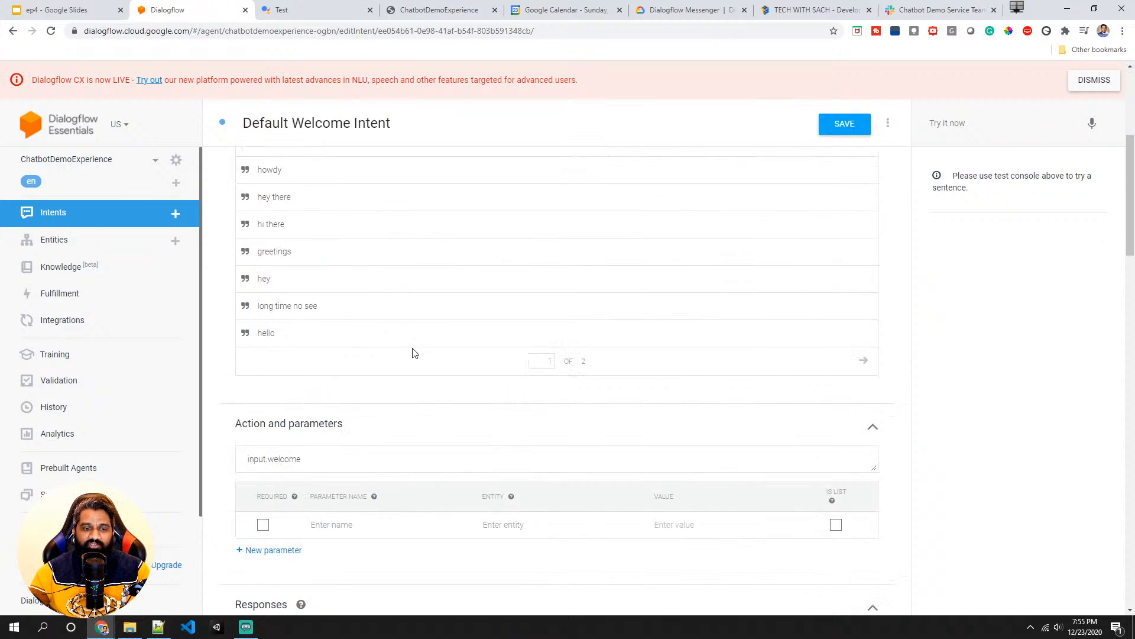
pyautogui.scroll(-2, 412, 390)
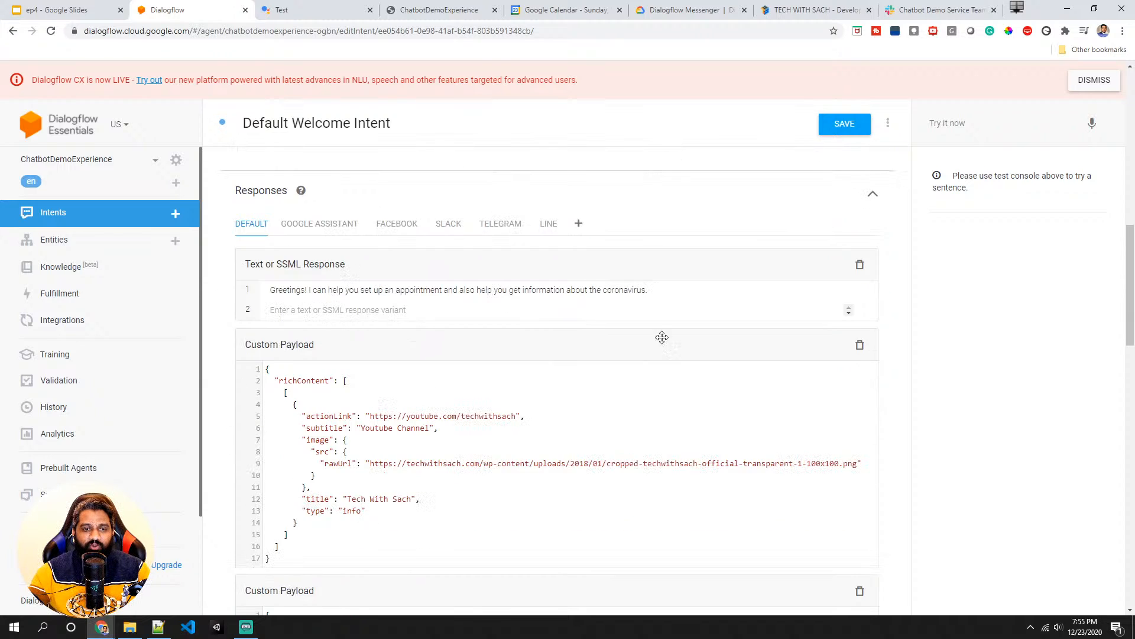
# - Add a Suggestion Chips response under the Default Welcome Intent's Google Assistant responses
pyautogui.click(324, 223)
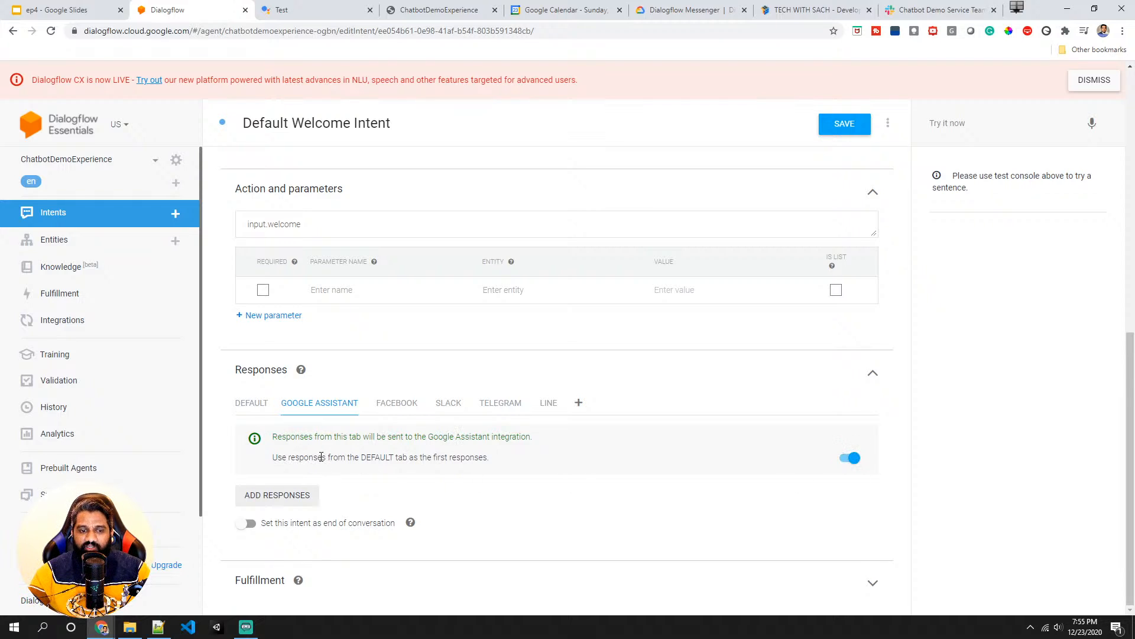
pyautogui.moveTo(321, 457); pyautogui.dragTo(449, 457)
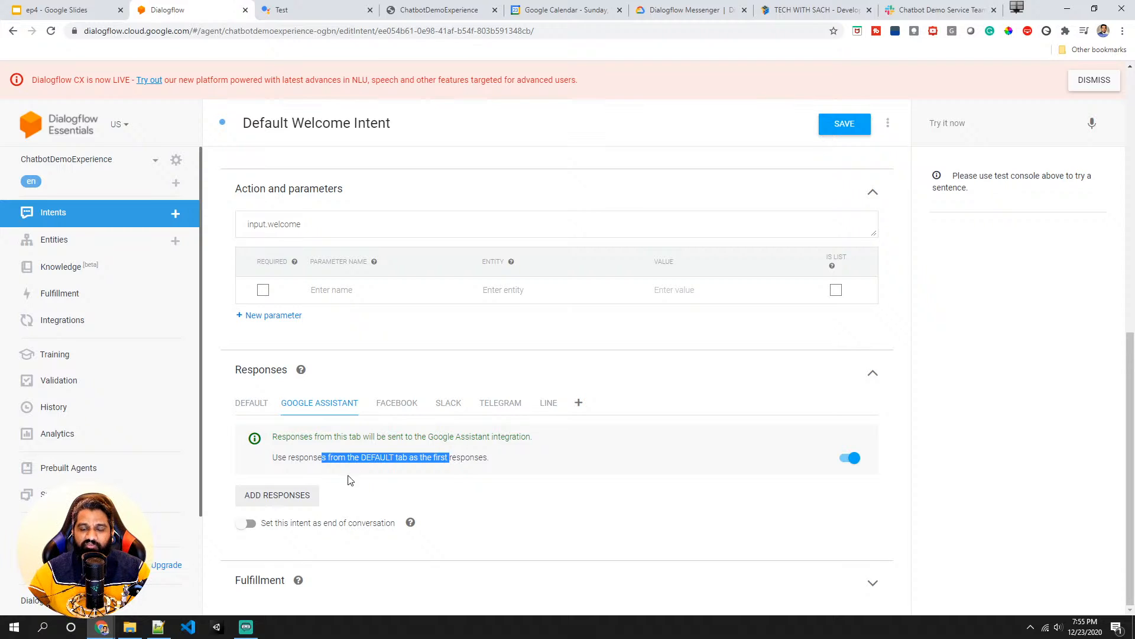
pyautogui.click(338, 490)
pyautogui.click(306, 501)
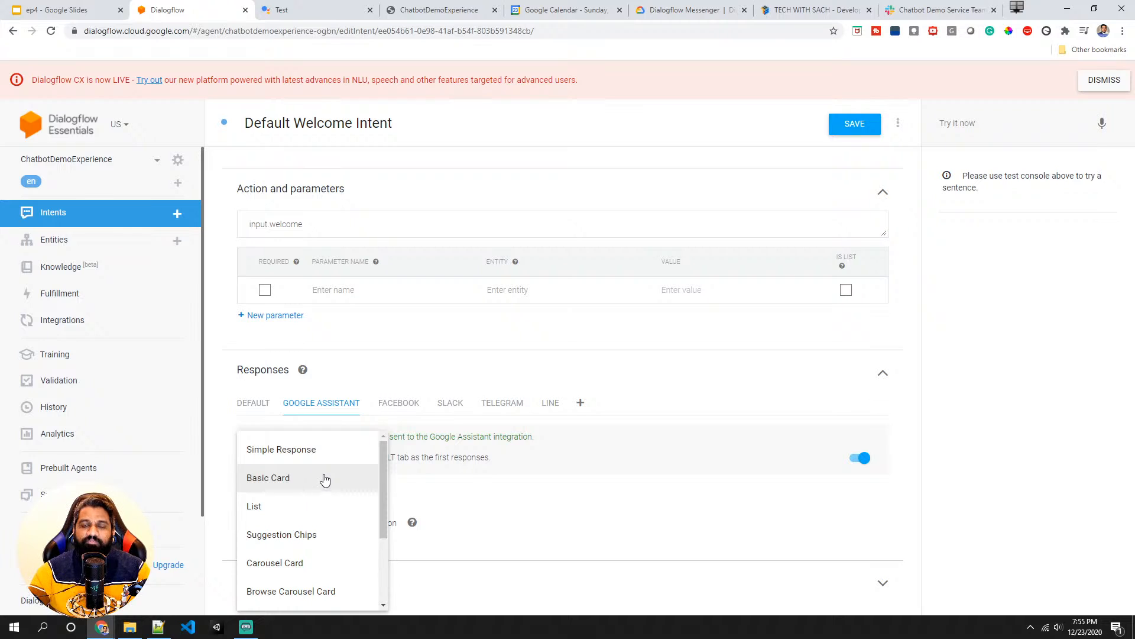
pyautogui.moveTo(381, 473)
pyautogui.mouseDown()
pyautogui.moveTo(379, 553)
pyautogui.moveTo(391, 471)
pyautogui.mouseUp()
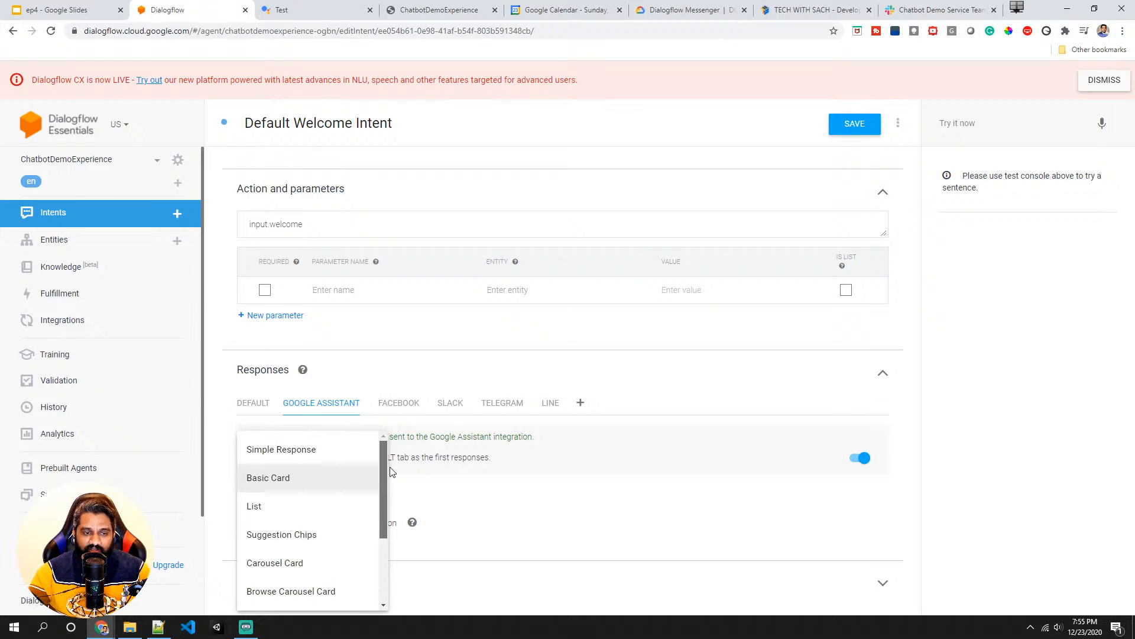
pyautogui.click(308, 543)
pyautogui.scroll(-1, 298, 536)
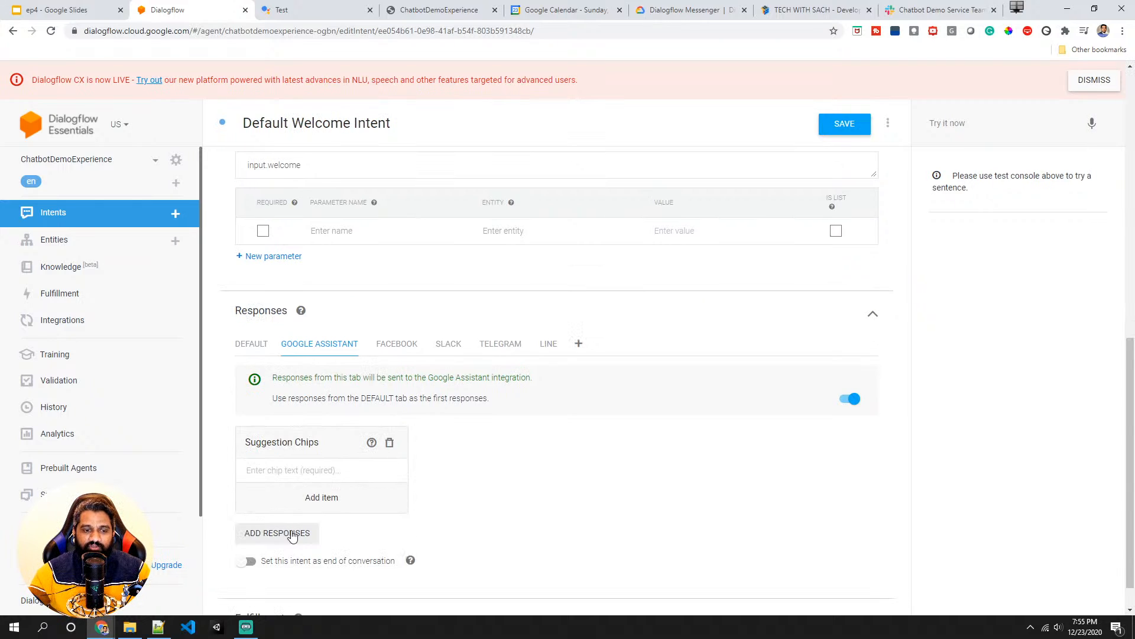
# - Add the suggestion chips "Set an appointment" and "Thank you" to the Google Assistant responses and save the intent
pyautogui.click(314, 470)
pyautogui.write('S')
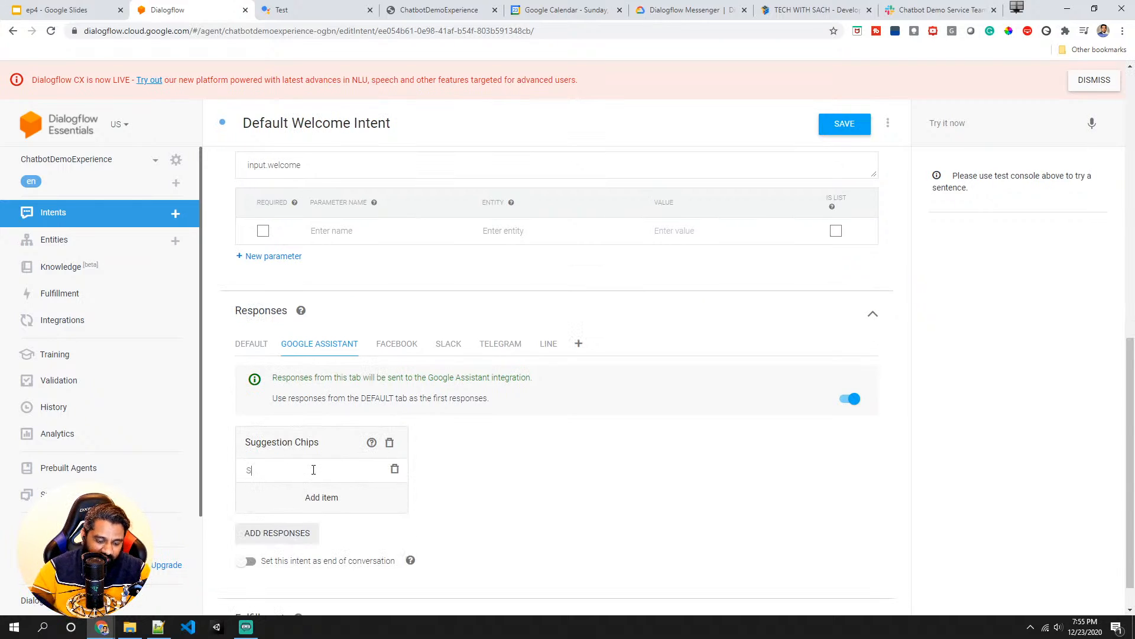
pyautogui.write('et an appointment')
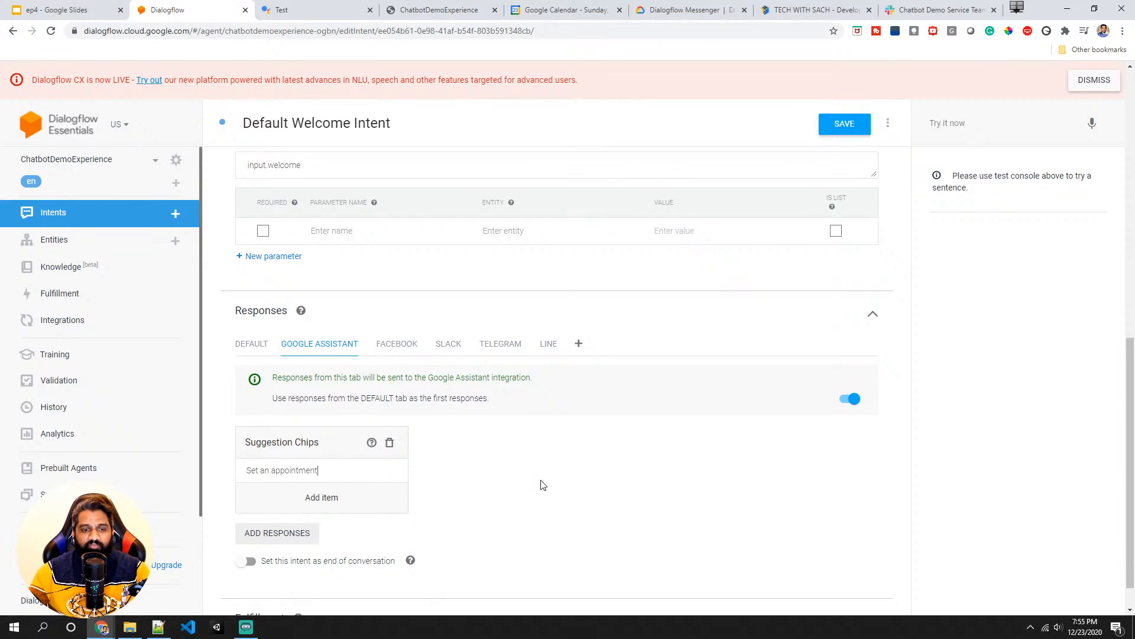
pyautogui.click(337, 497)
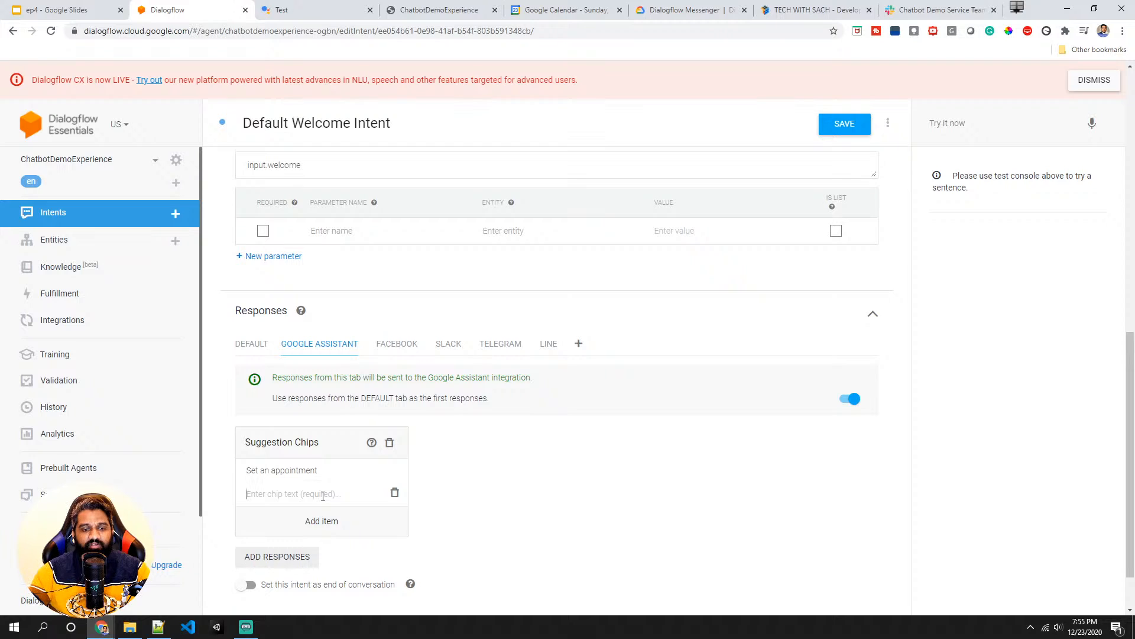
pyautogui.write('Thank you')
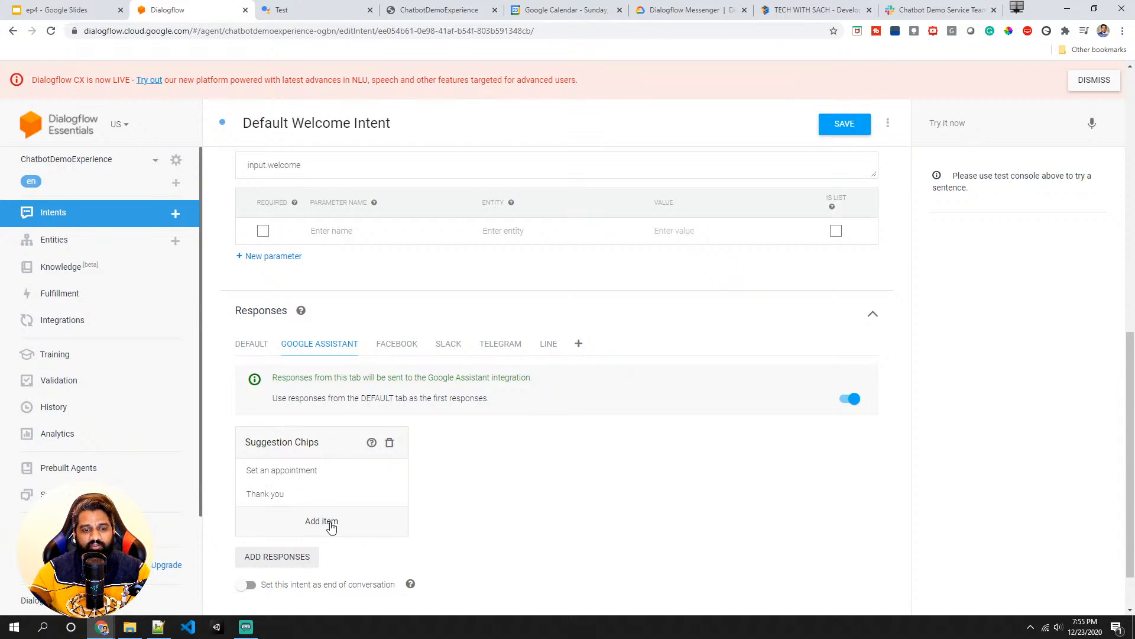
pyautogui.click(844, 129)
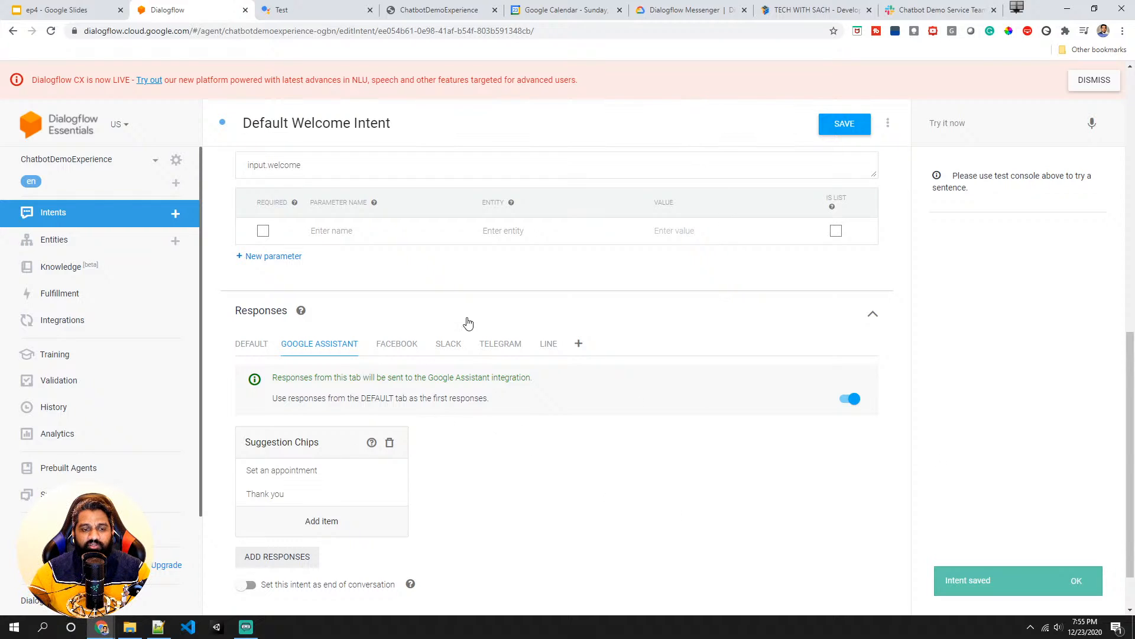
# - Reload the Actions Console simulator and start a conversation with the test app
pyautogui.click(290, 10)
pyautogui.click(50, 36)
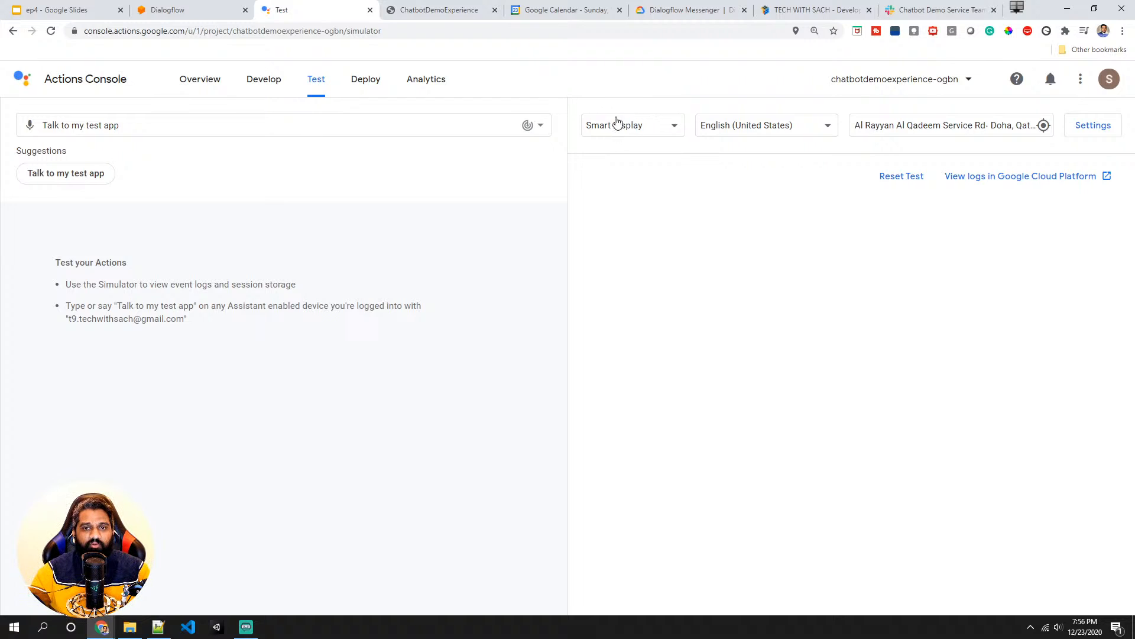
pyautogui.click(70, 176)
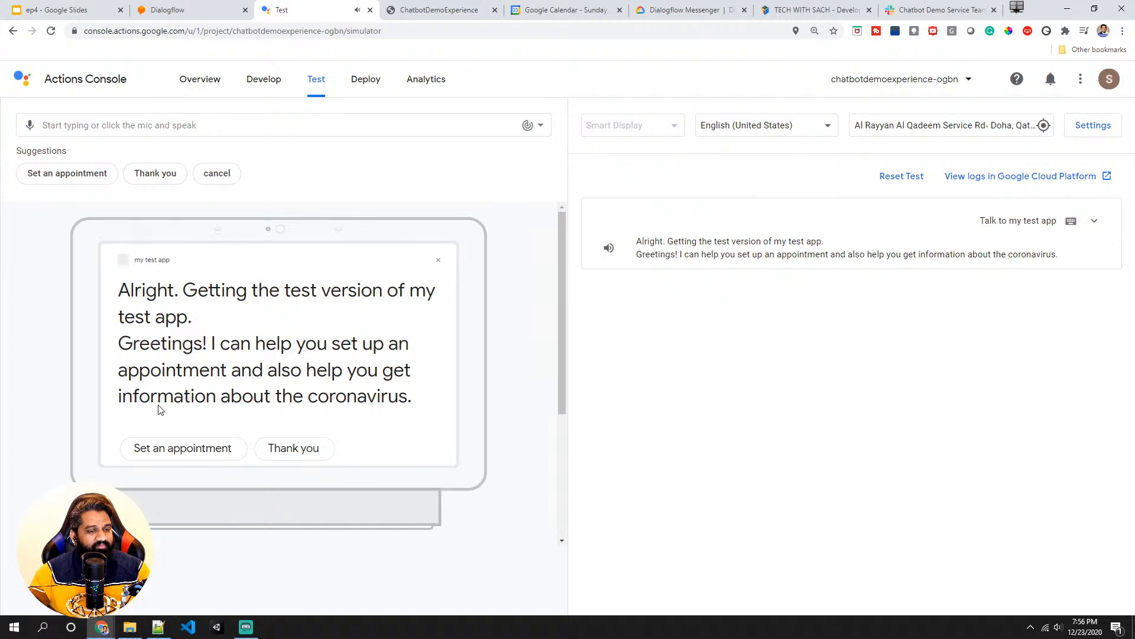
pyautogui.scroll(-2, 165, 412)
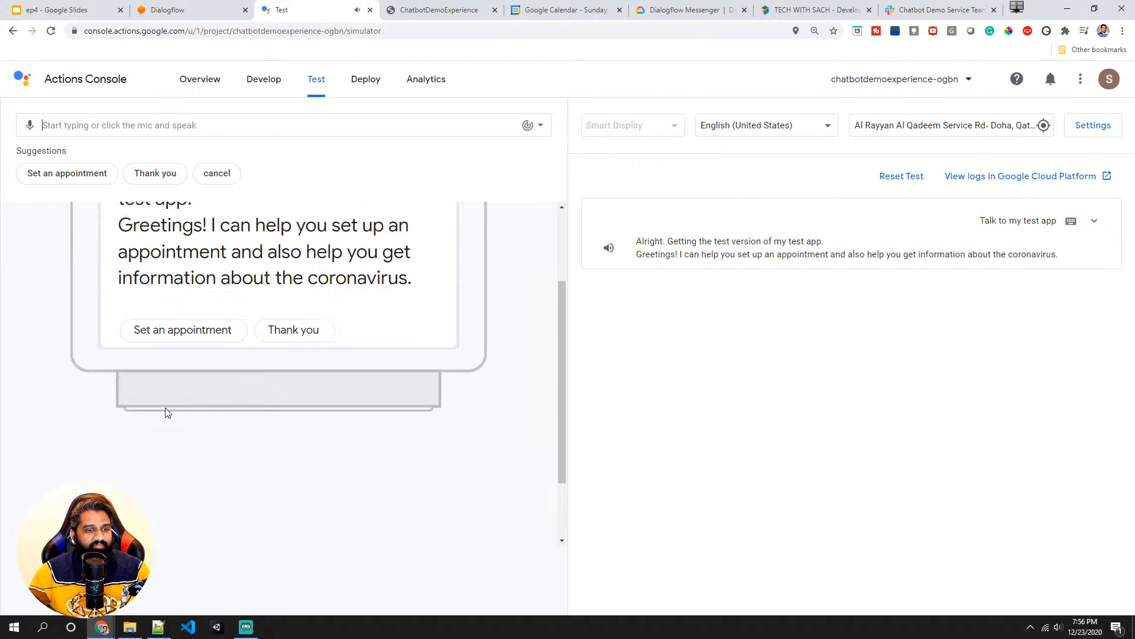
pyautogui.scroll(2, 166, 409)
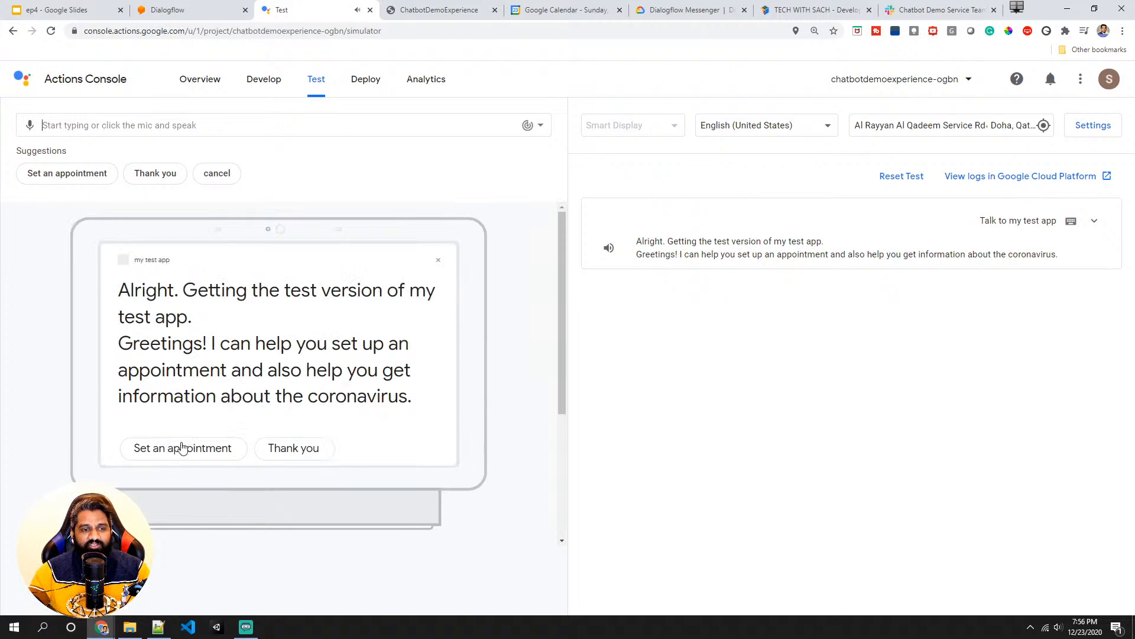
# - Choose the Set an appointment chip and answer by voice with 8 p.m. on Thursday and dental service
pyautogui.click(200, 451)
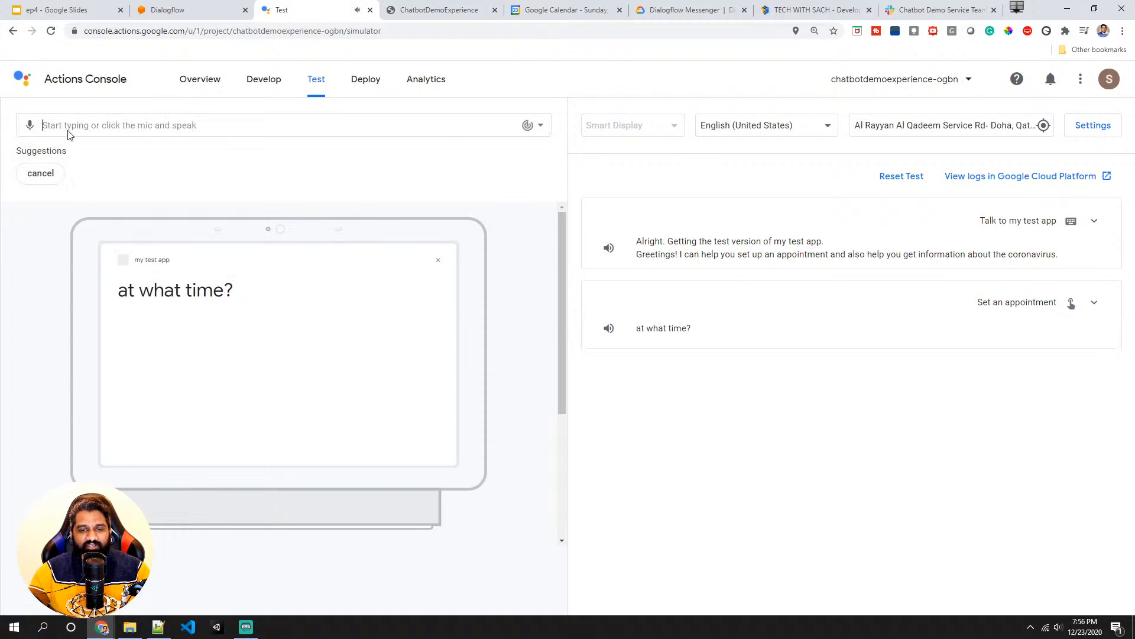
pyautogui.click(30, 125)
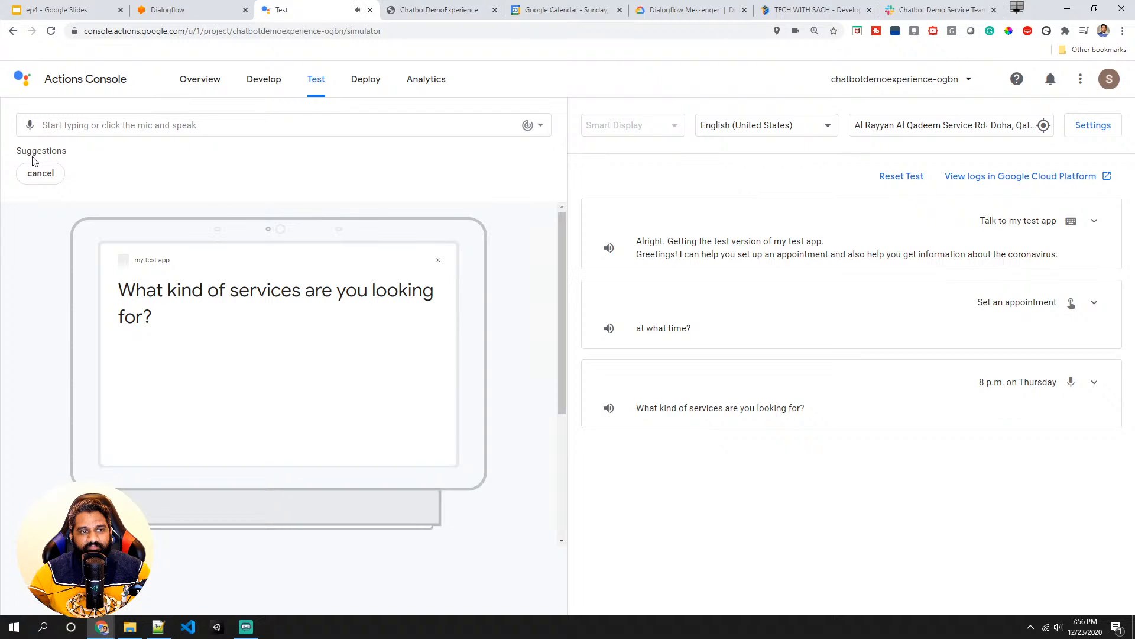
pyautogui.click(30, 125)
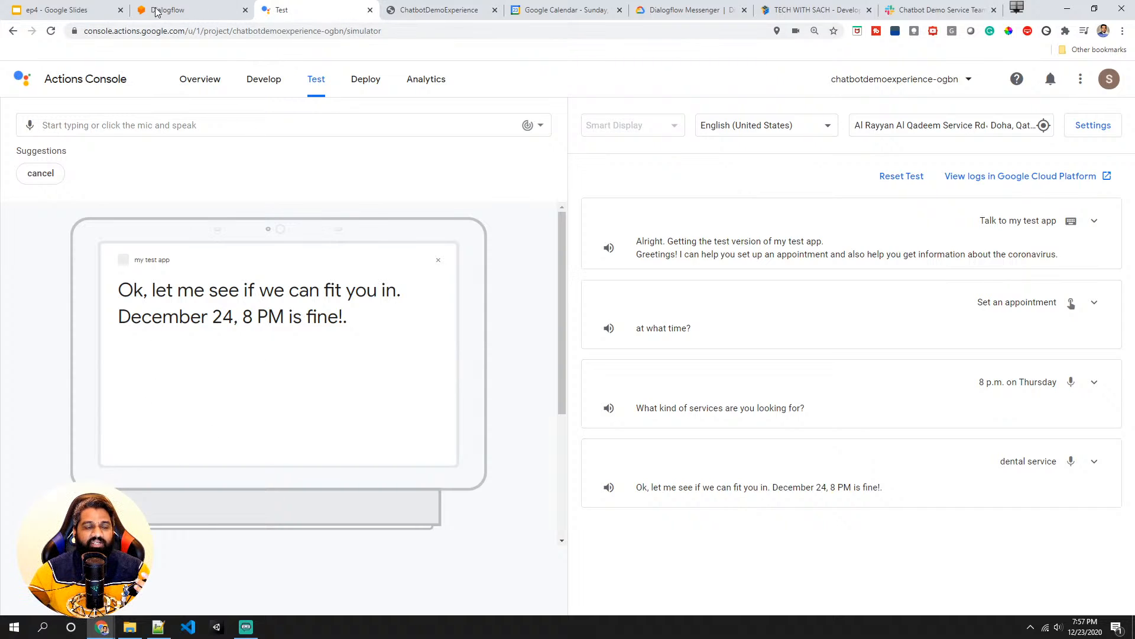
# - Return to Dialogflow and try adding a List response to the Google Assistant responses, then delete it
pyautogui.click(174, 9)
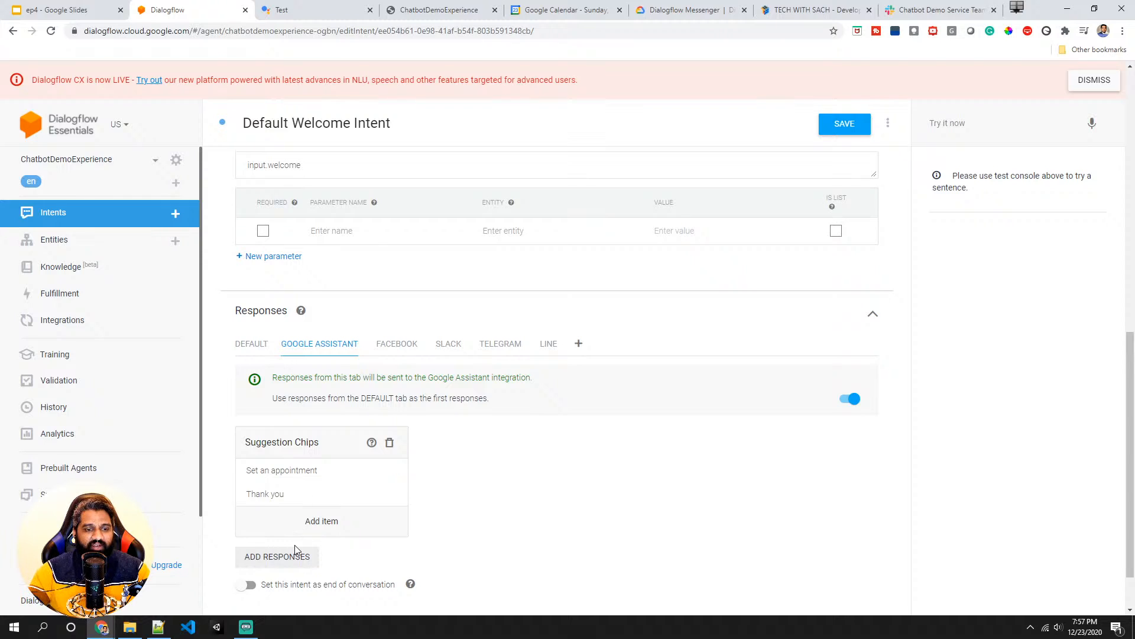
pyautogui.scroll(-1, 296, 544)
pyautogui.click(279, 495)
pyautogui.scroll(-4, 271, 492)
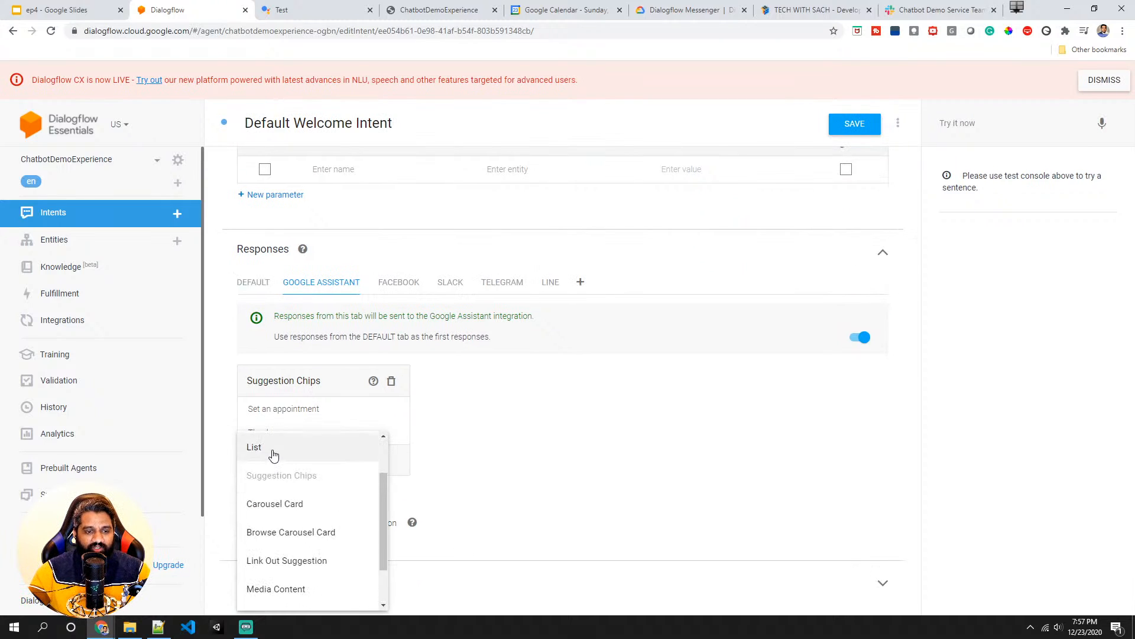
pyautogui.scroll(4, 270, 476)
pyautogui.click(274, 507)
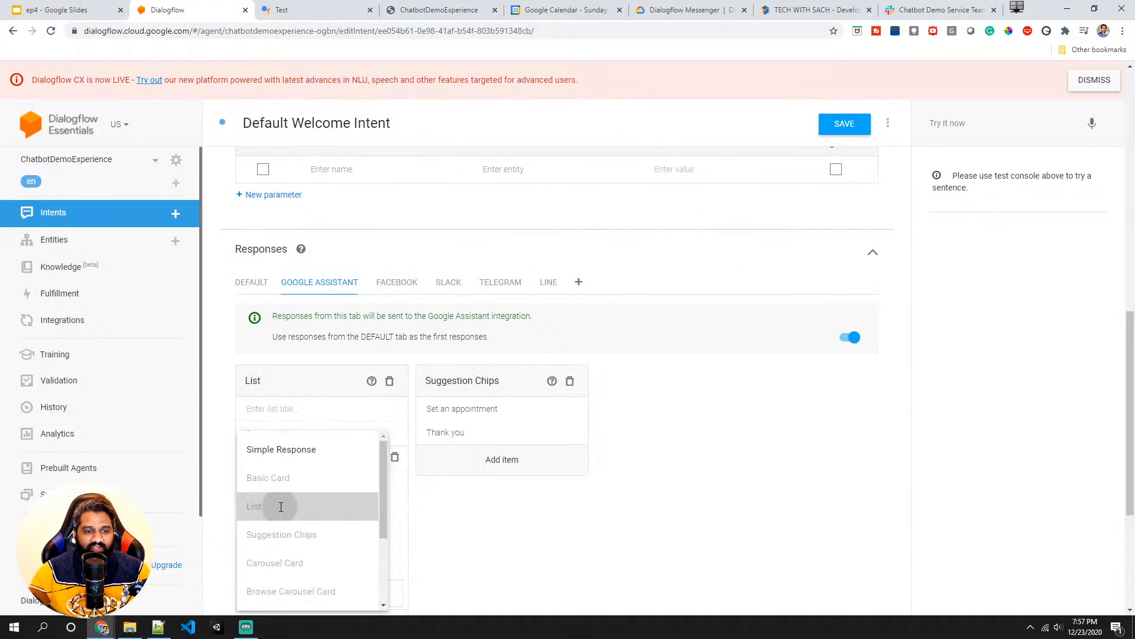
pyautogui.scroll(-1, 387, 427)
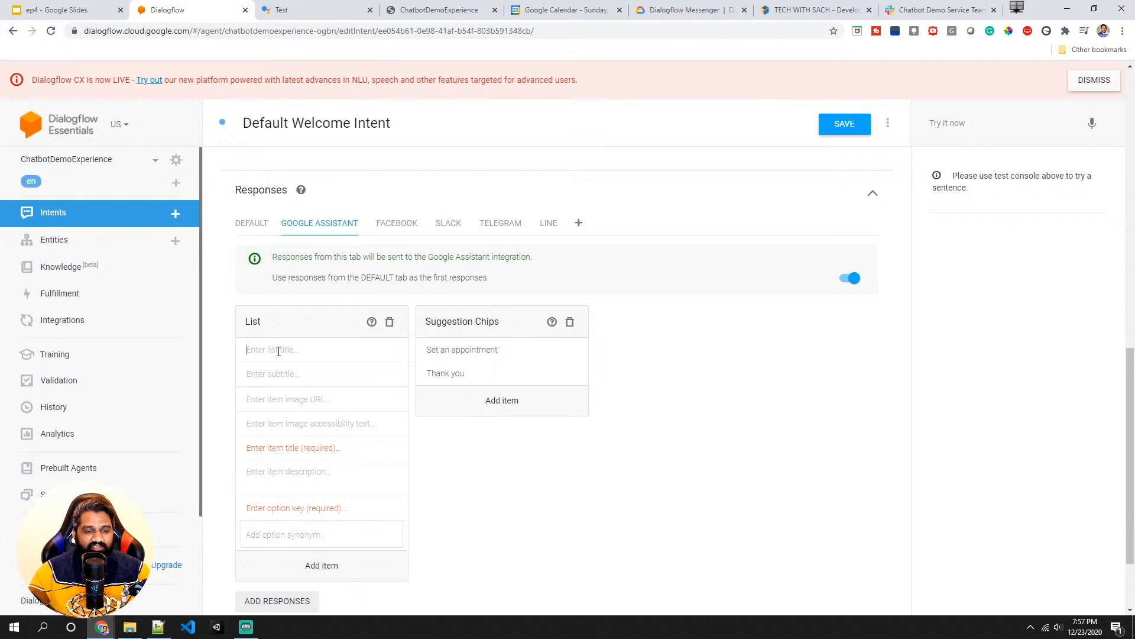
pyautogui.click(389, 321)
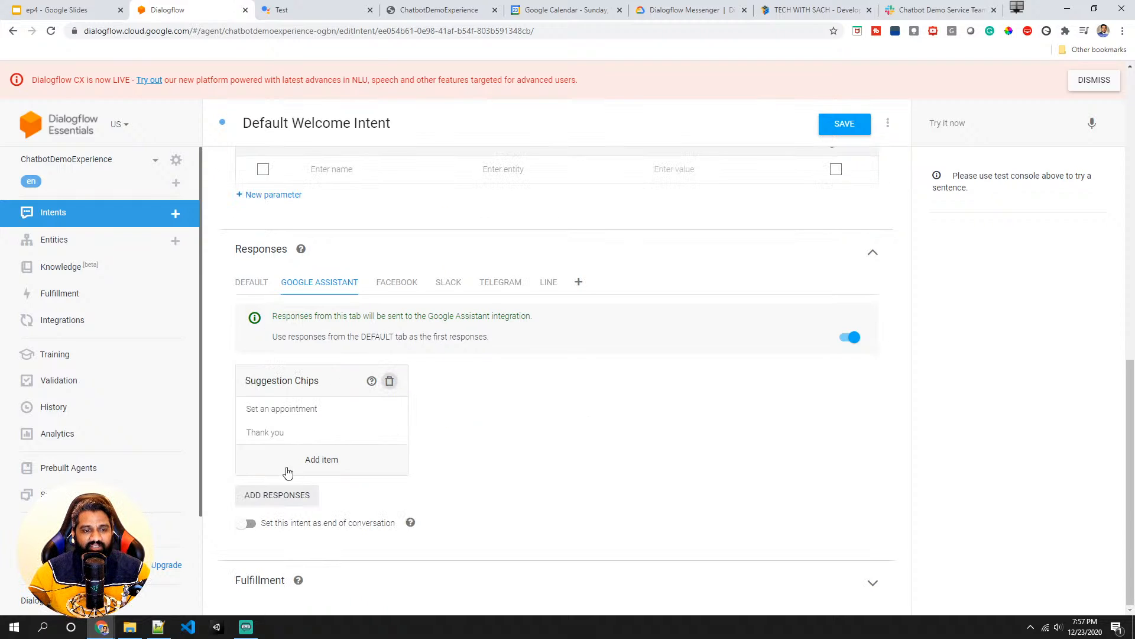
# - Add a Basic Card response and paste the Tech With Sach logo image URL into it
pyautogui.click(264, 502)
pyautogui.scroll(-1, 278, 473)
pyautogui.scroll(-1, 284, 485)
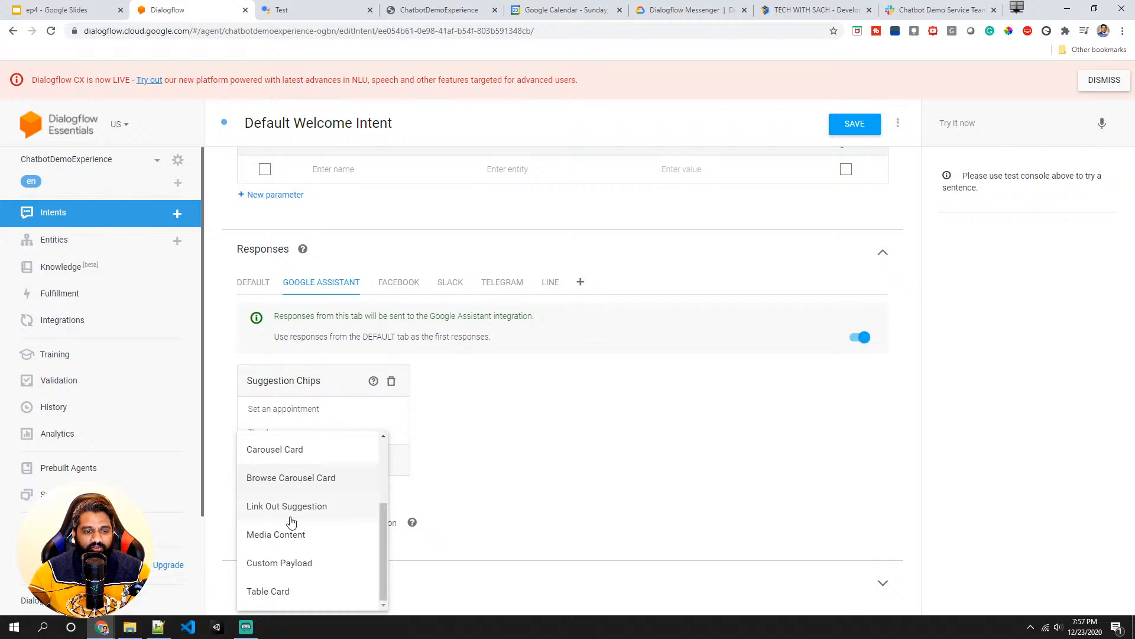
pyautogui.moveTo(383, 509); pyautogui.dragTo(384, 426)
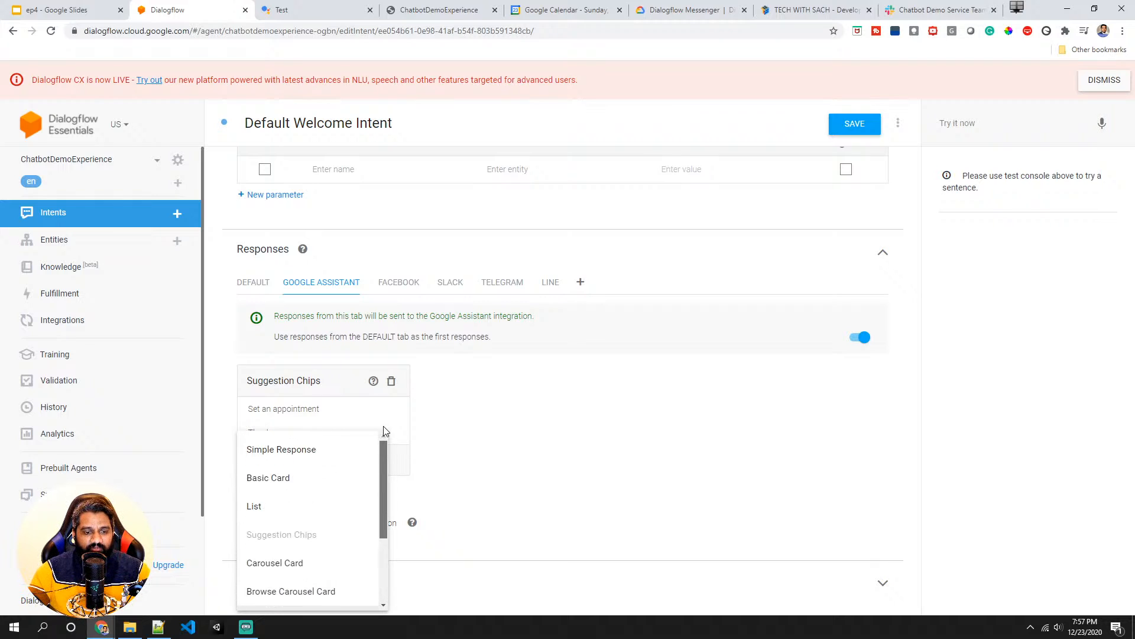
pyautogui.click(299, 474)
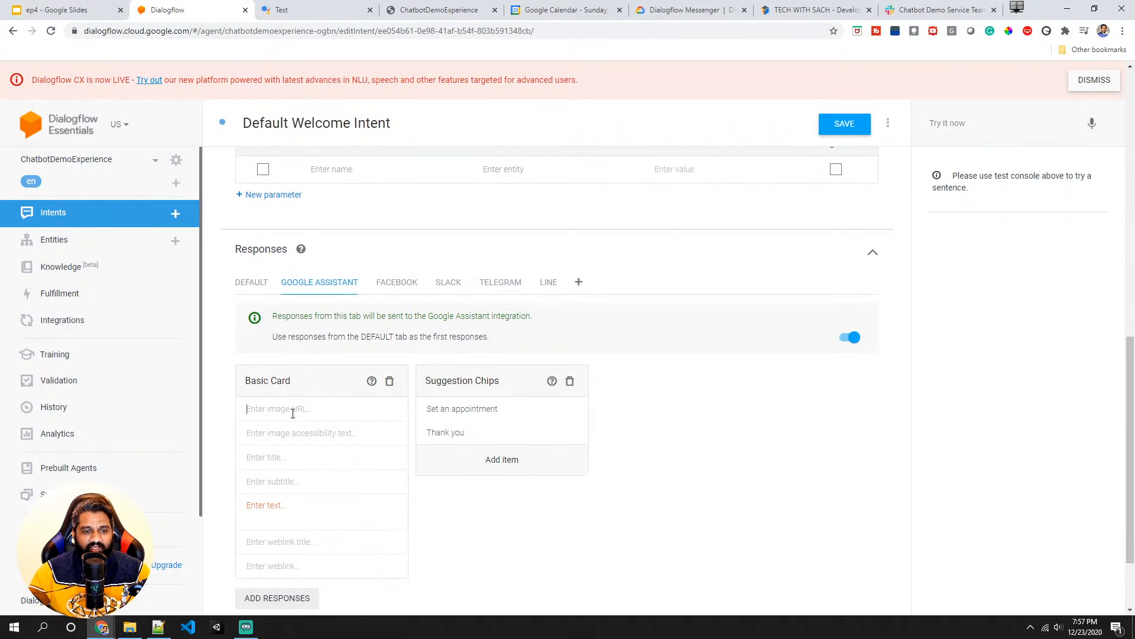
pyautogui.hotkey('ctrl', 'v')
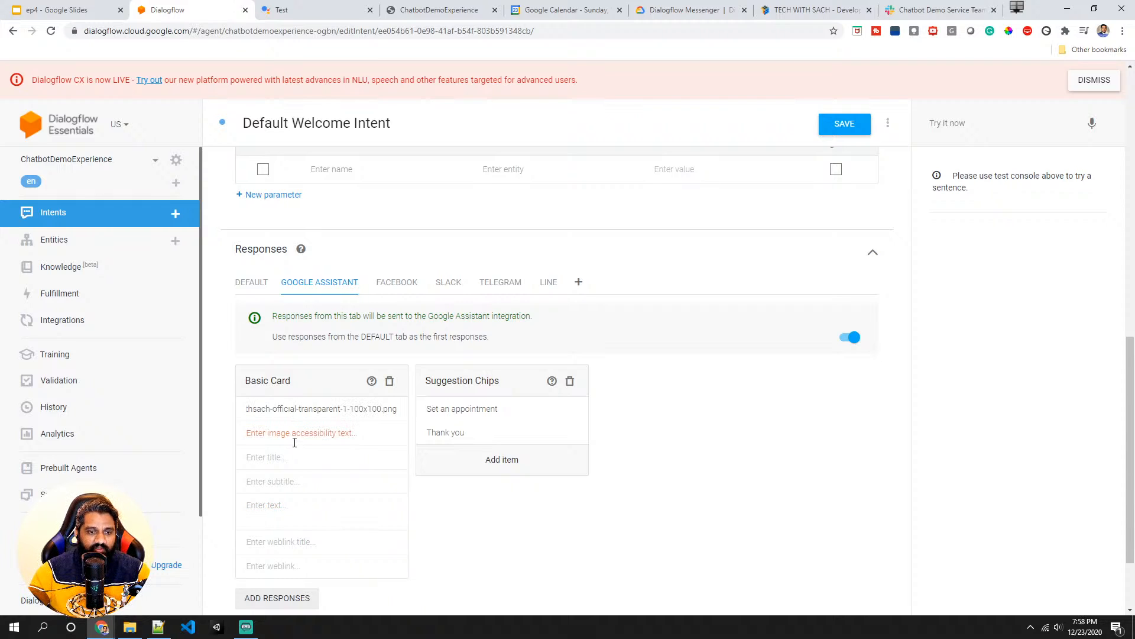
# - Give the card accessibility text "tech with sach", title "TECH WITH SACH" and subtitle "youtube channel"
pyautogui.click(295, 443)
pyautogui.scroll(-2, 291, 478)
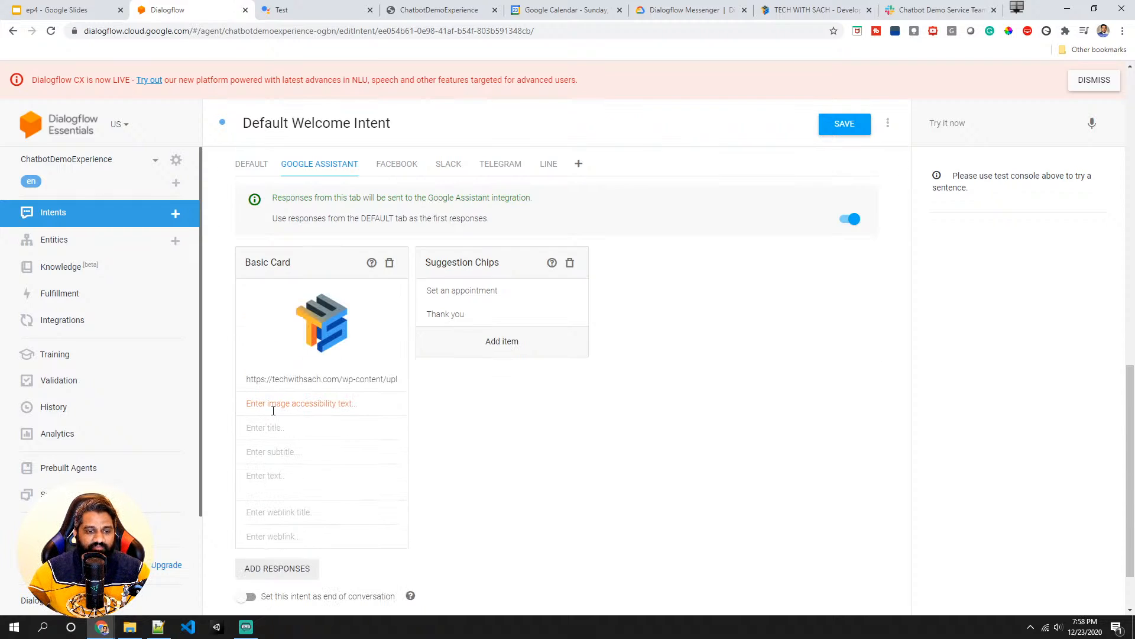
pyautogui.write('te')
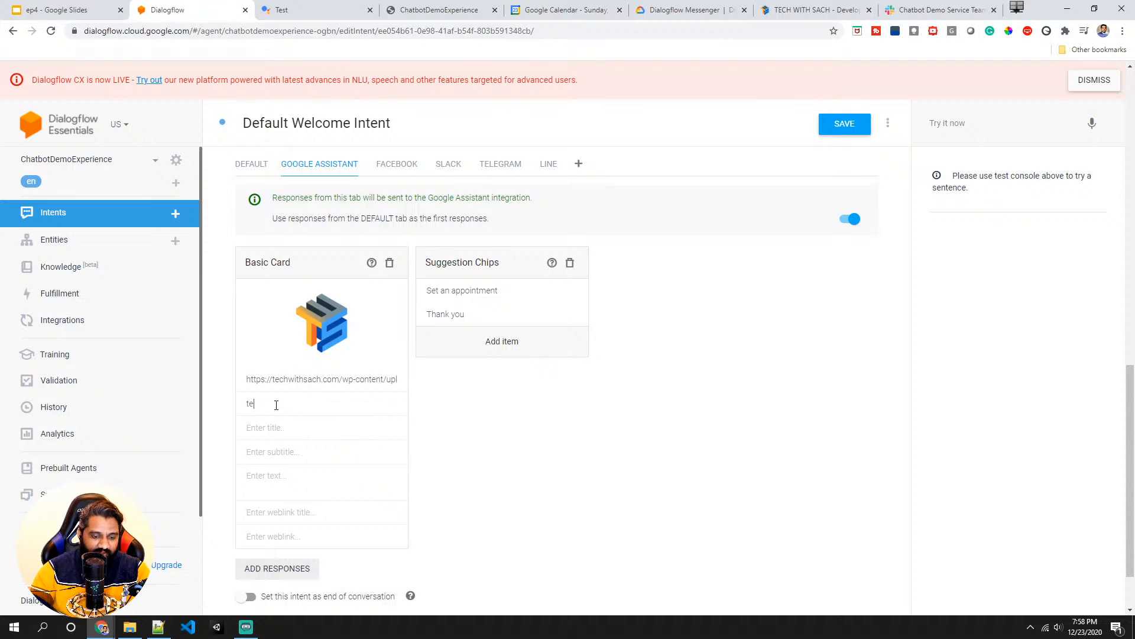
pyautogui.write('ch with sach')
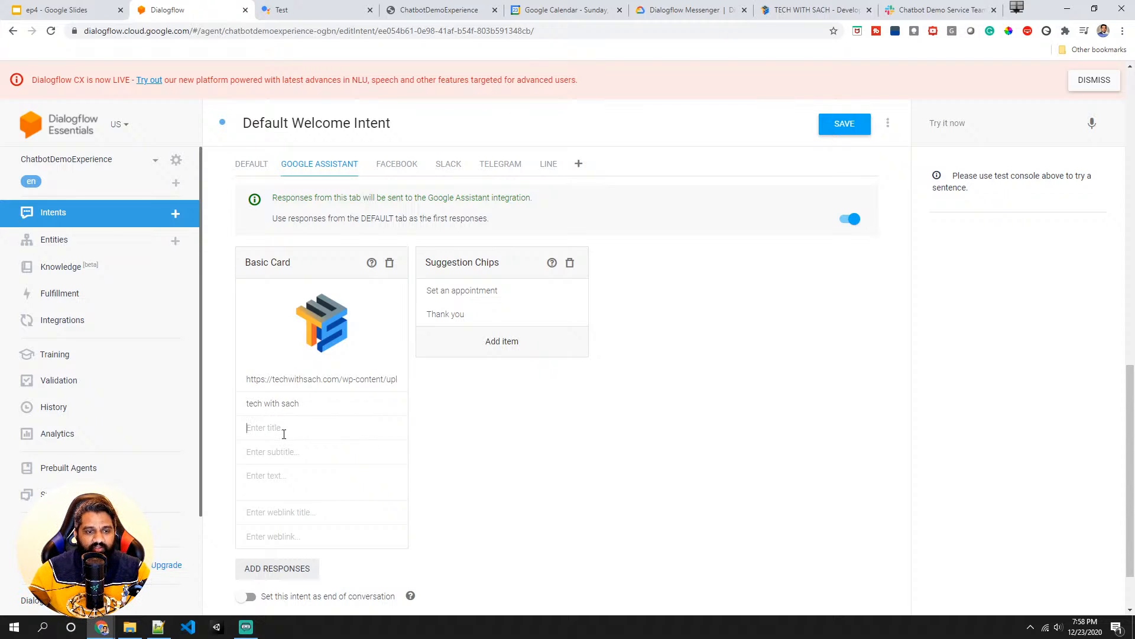
pyautogui.write('TECH WITH')
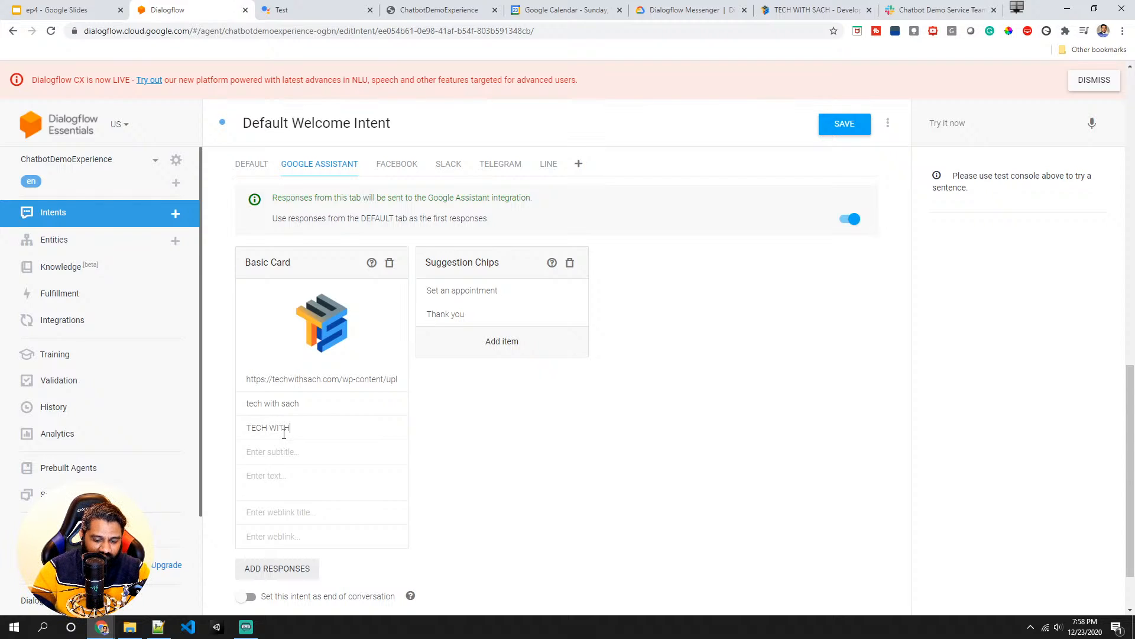
pyautogui.write(' SACH')
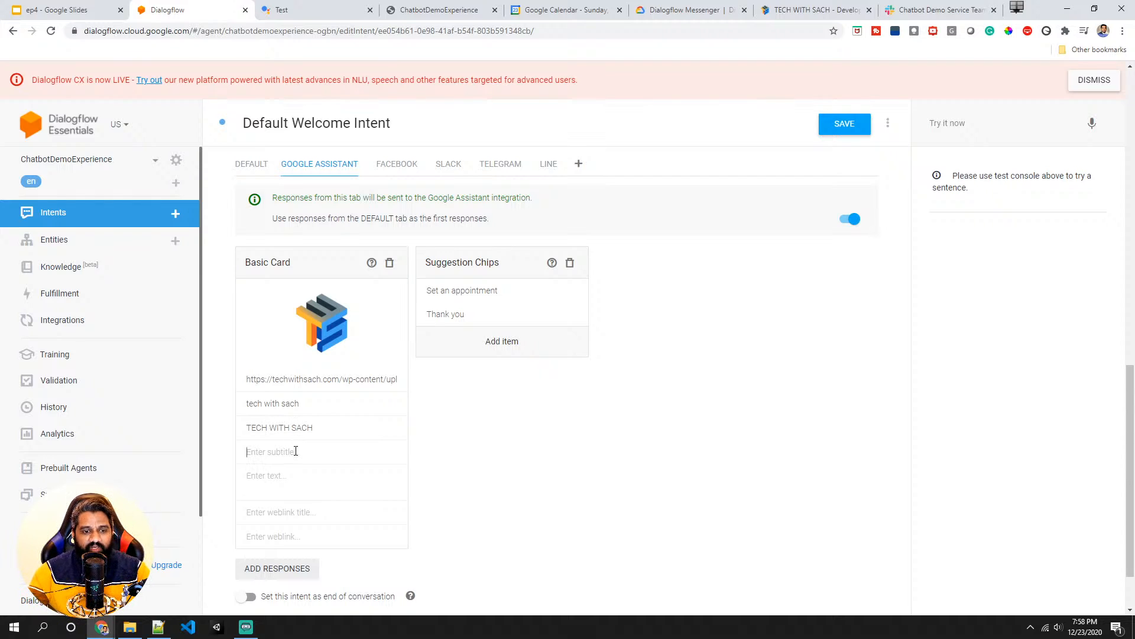
pyautogui.write('youtube channel')
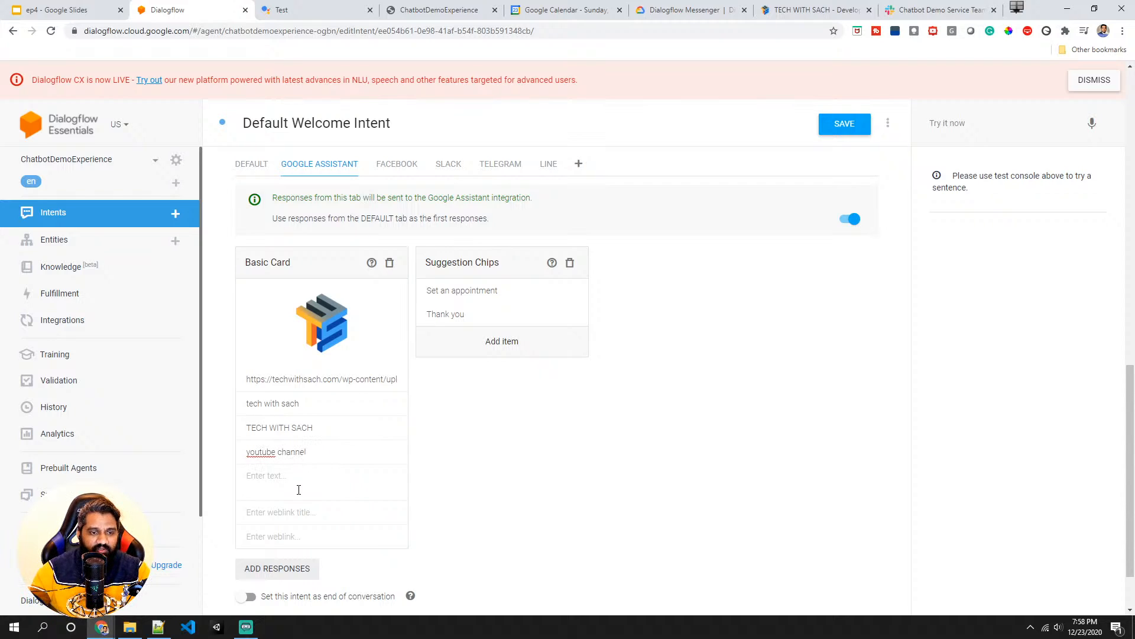
# - Enter "Subscribe now" as the Basic Card's text
pyautogui.click(299, 483)
pyautogui.write('Subs')
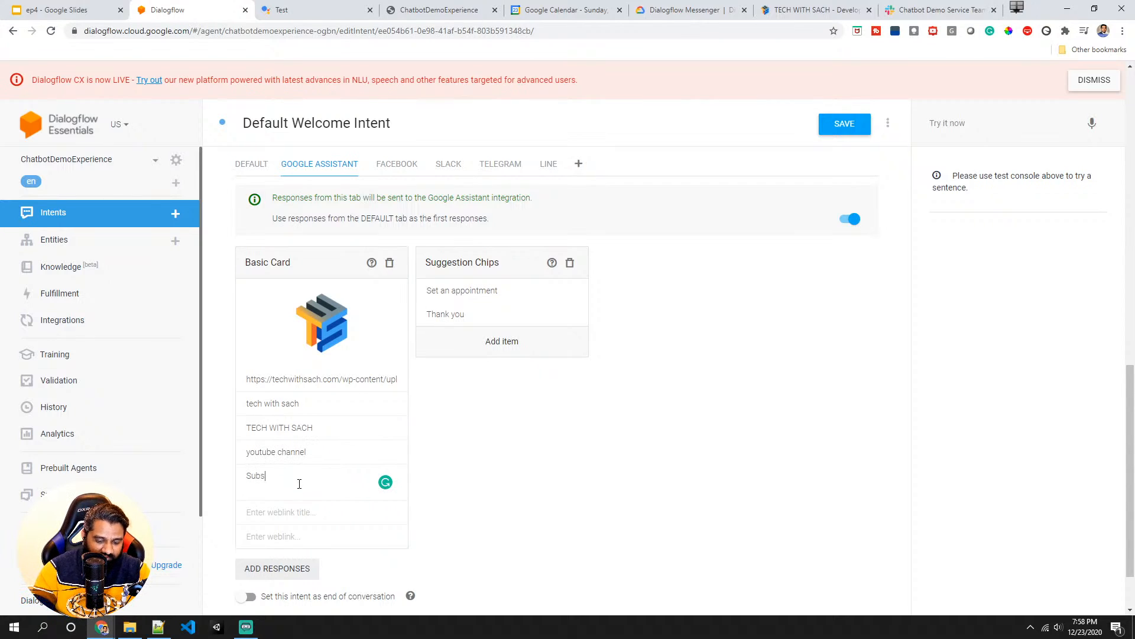
pyautogui.write('cribe now')
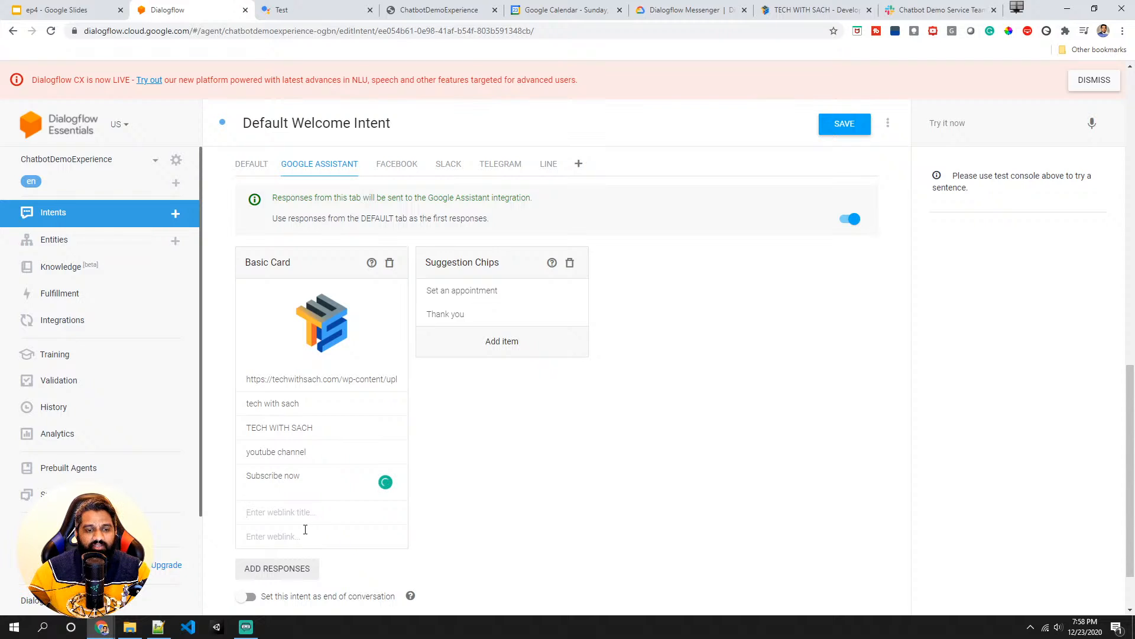
# - Copy the techwithsach.com address from the website tab and paste it as the card's weblink title and weblink
pyautogui.click(773, 7)
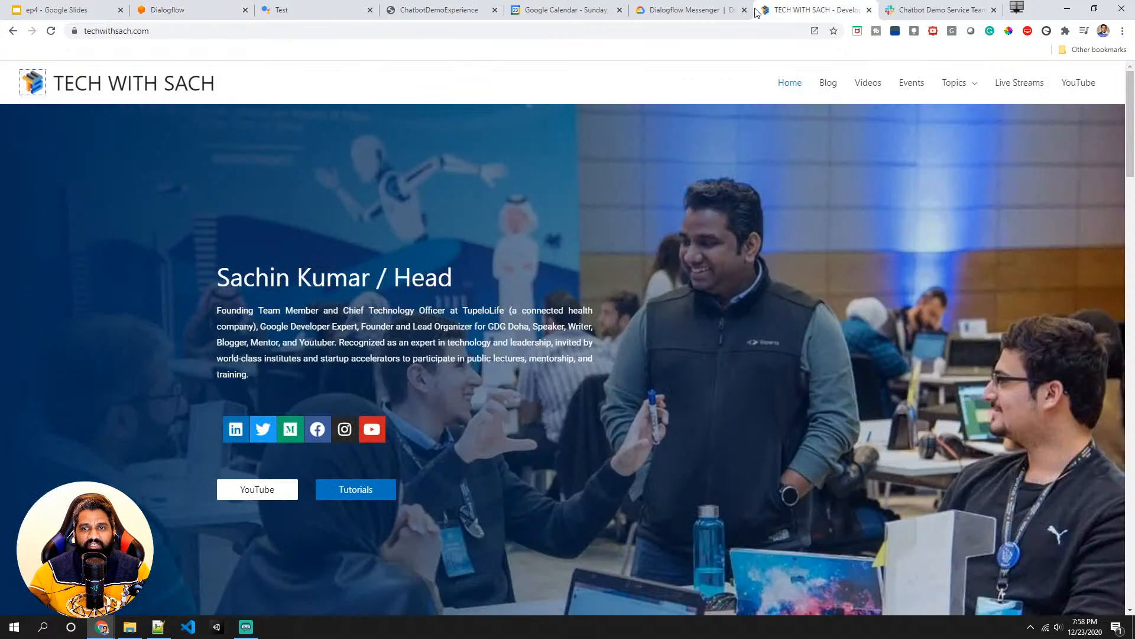
pyautogui.click(189, 31)
pyautogui.hotkey('ctrl', 'c')
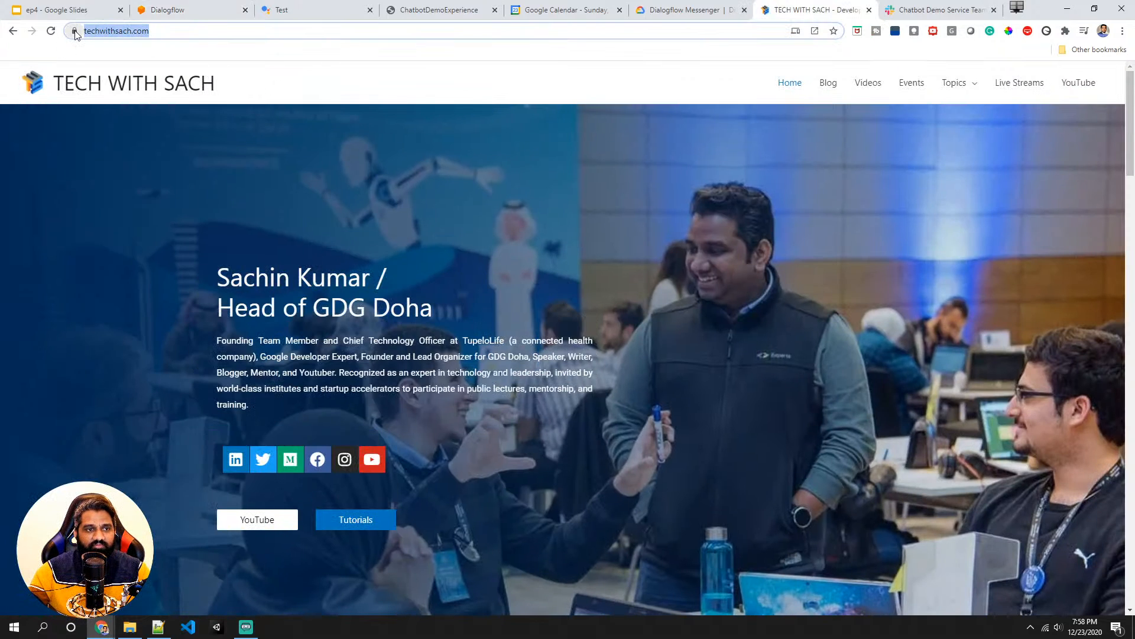
pyautogui.click(194, 10)
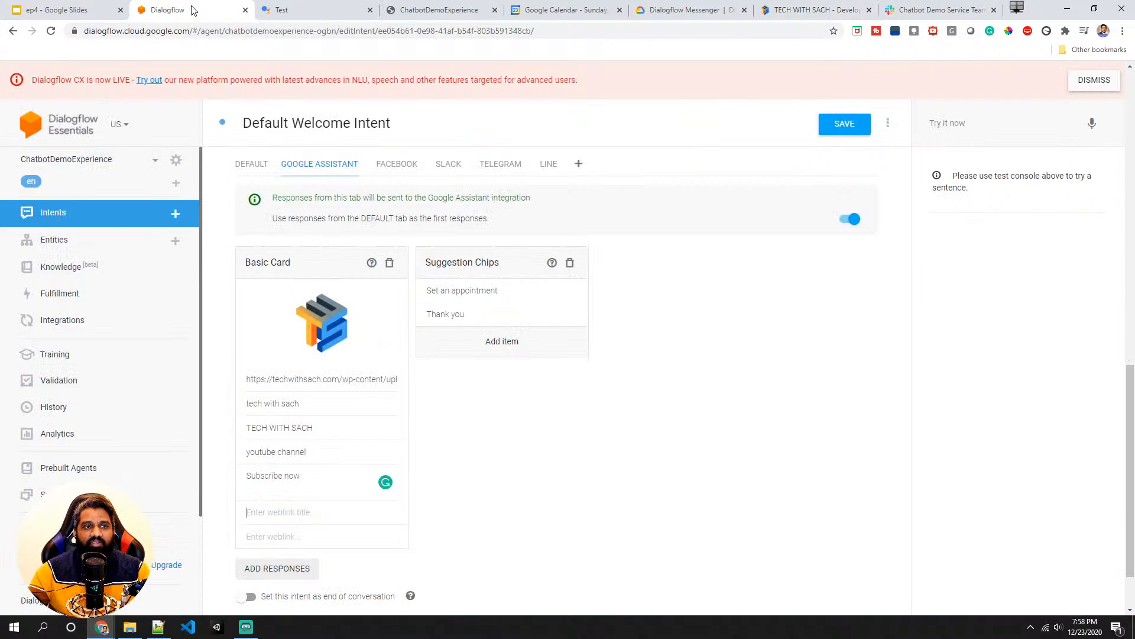
pyautogui.click(294, 513)
pyautogui.hotkey('ctrl', 'v')
pyautogui.hotkey('ctrl', 'v')
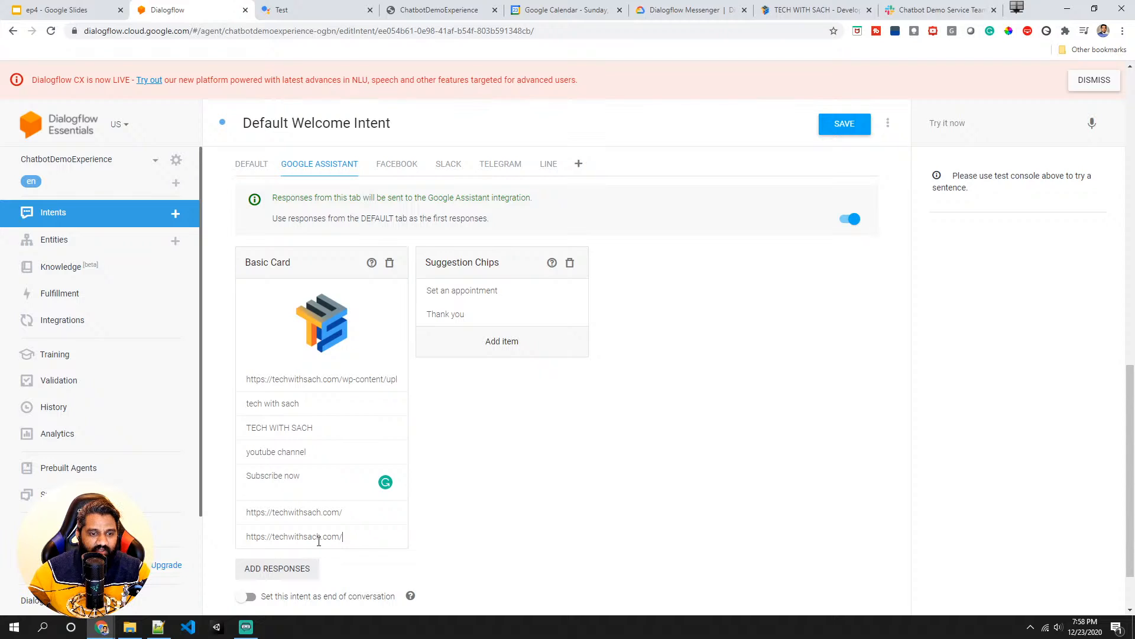
# - Shorten the Basic Card's weblink title to techwithsach.com by removing the protocol and trailing slash
pyautogui.click(344, 513)
pyautogui.press('BackSpace')
pyautogui.moveTo(272, 513); pyautogui.dragTo(233, 512)
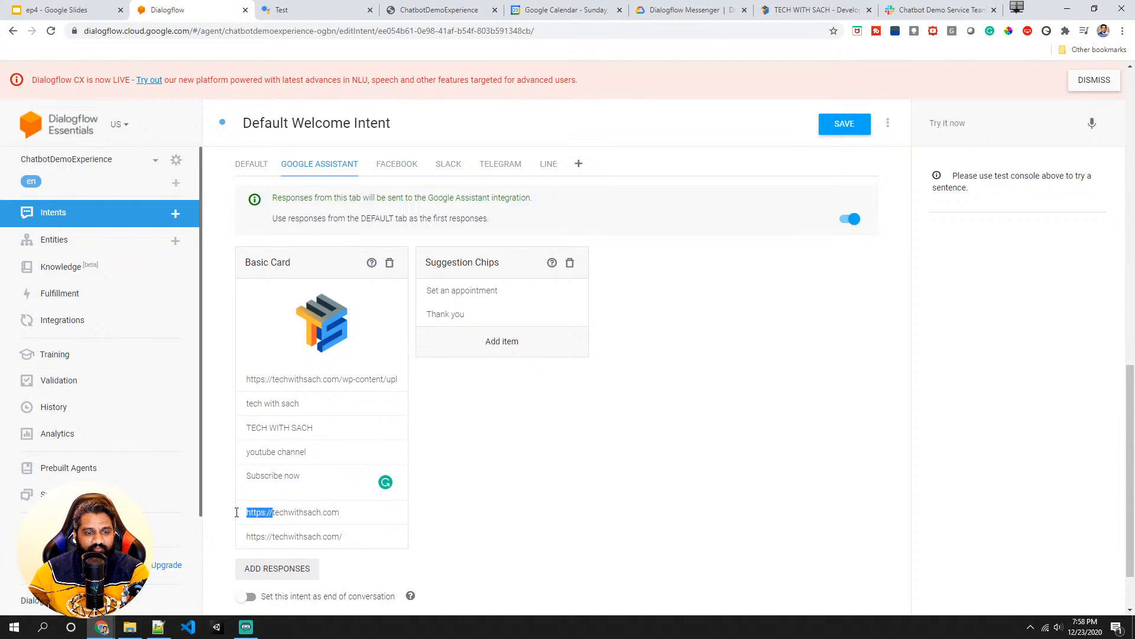
pyautogui.press('BackSpace')
pyautogui.moveTo(354, 537); pyautogui.dragTo(241, 535)
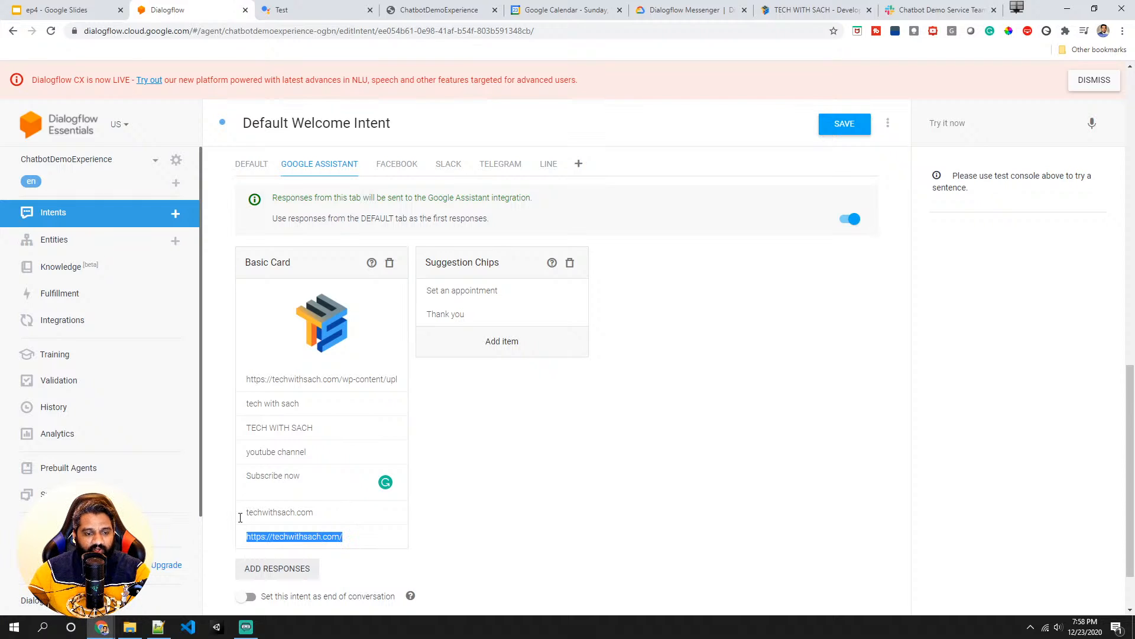
pyautogui.doubleClick(296, 537)
pyautogui.write('yopu')
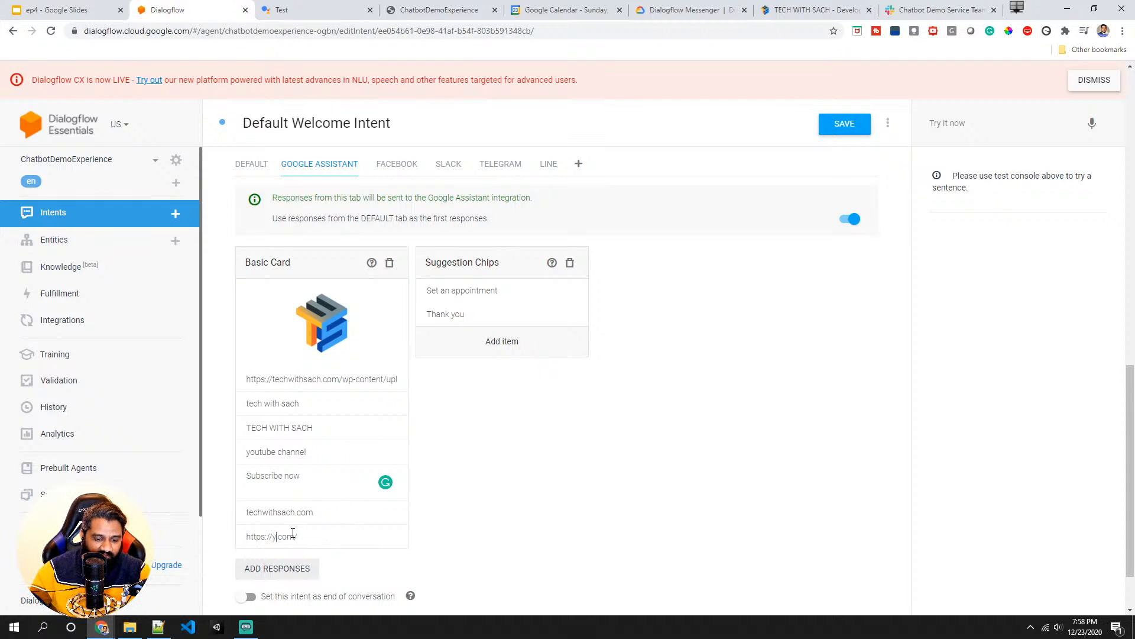
pyautogui.press('BackSpace')
pyautogui.press('BackSpace')
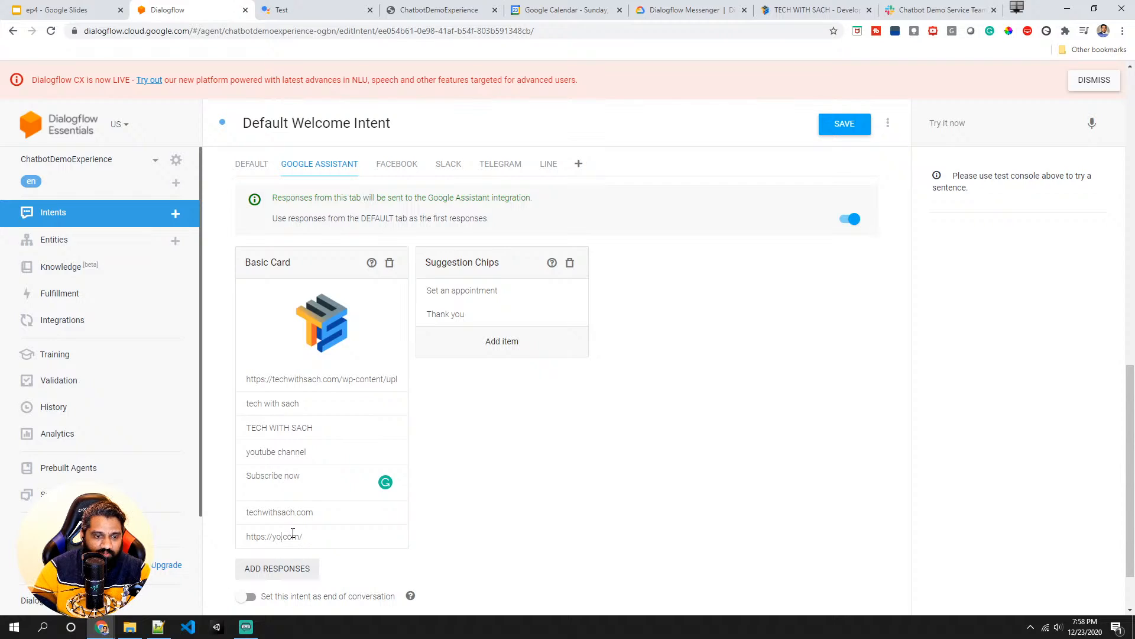
pyautogui.write('utube.com/')
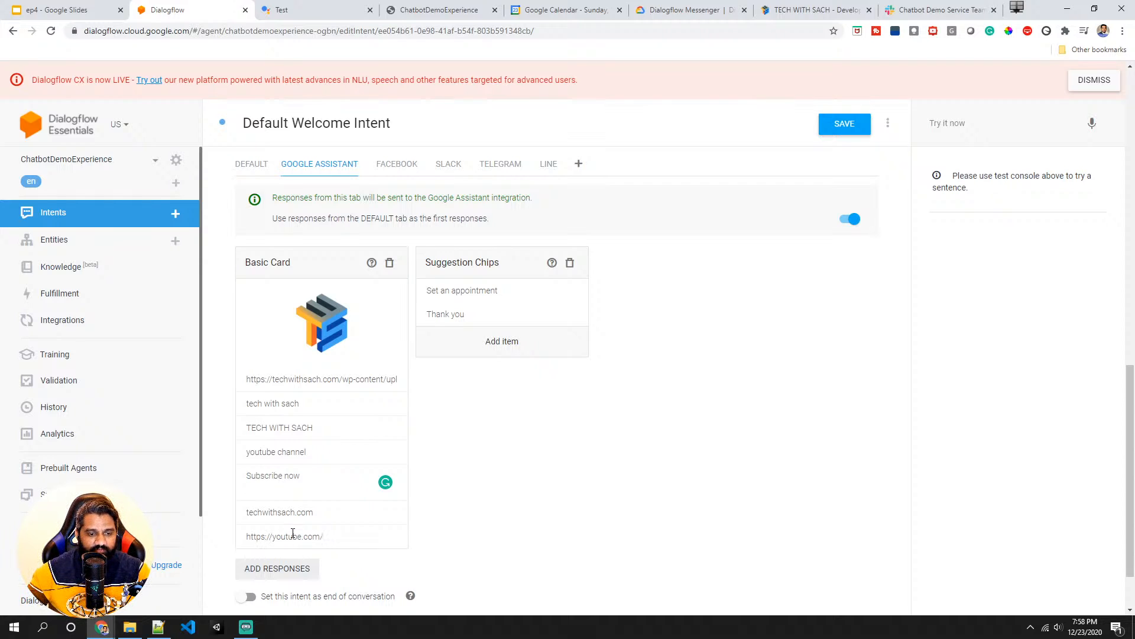
pyautogui.write('techwithsacg')
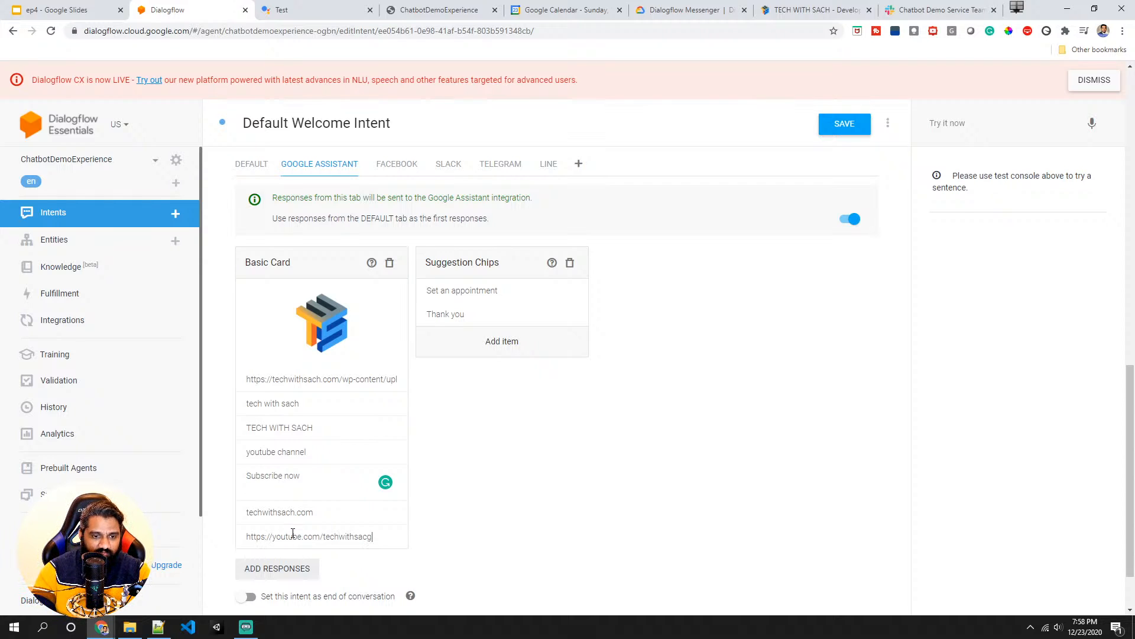
pyautogui.press('BackSpace')
pyautogui.write('h')
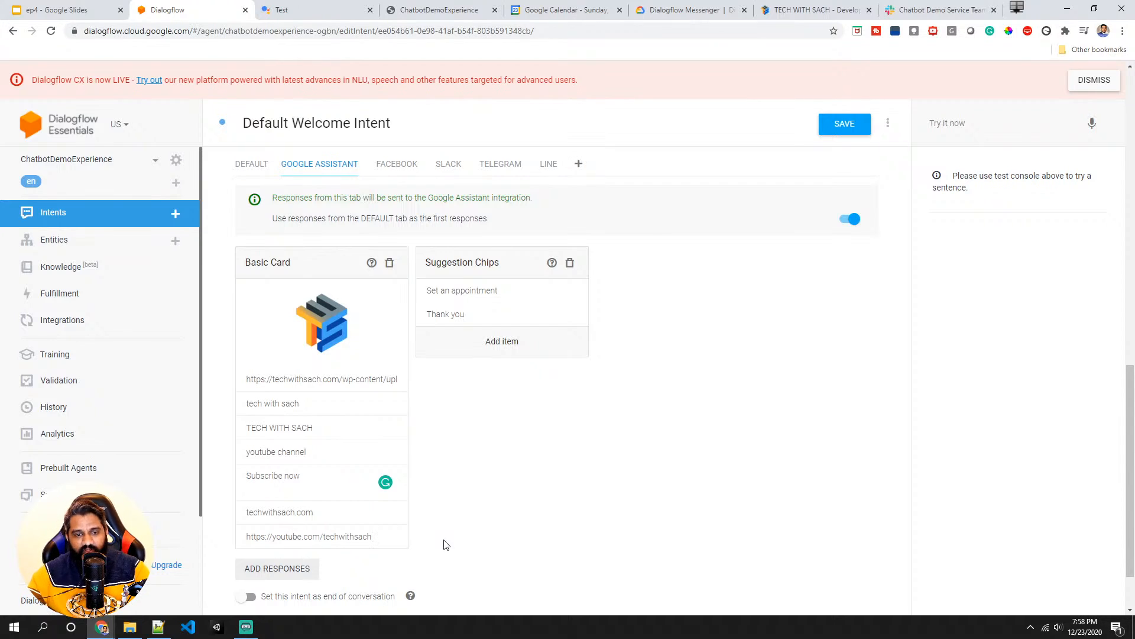
pyautogui.click(826, 129)
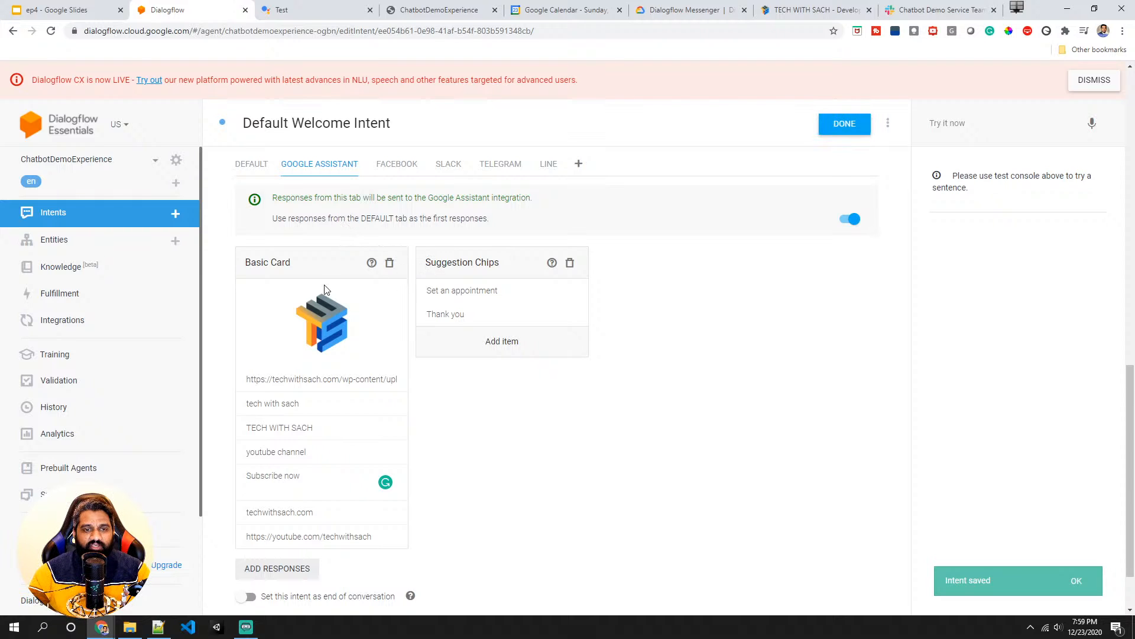
# - Switch to the Actions Console simulator and reload it to start a fresh test
pyautogui.scroll(-1, 358, 271)
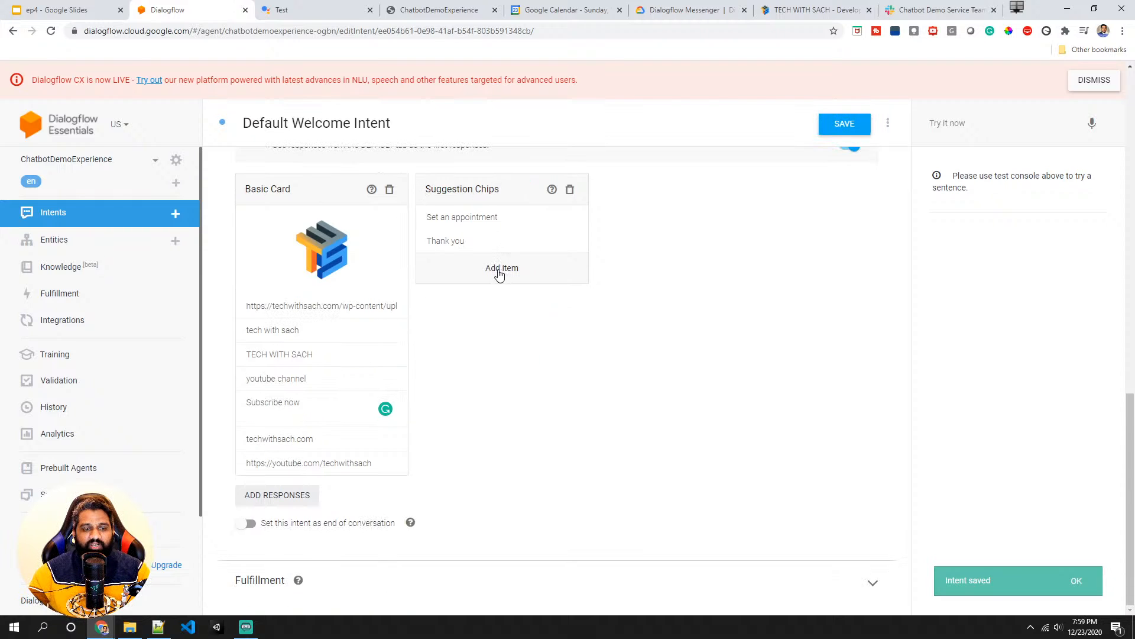
pyautogui.scroll(4, 456, 280)
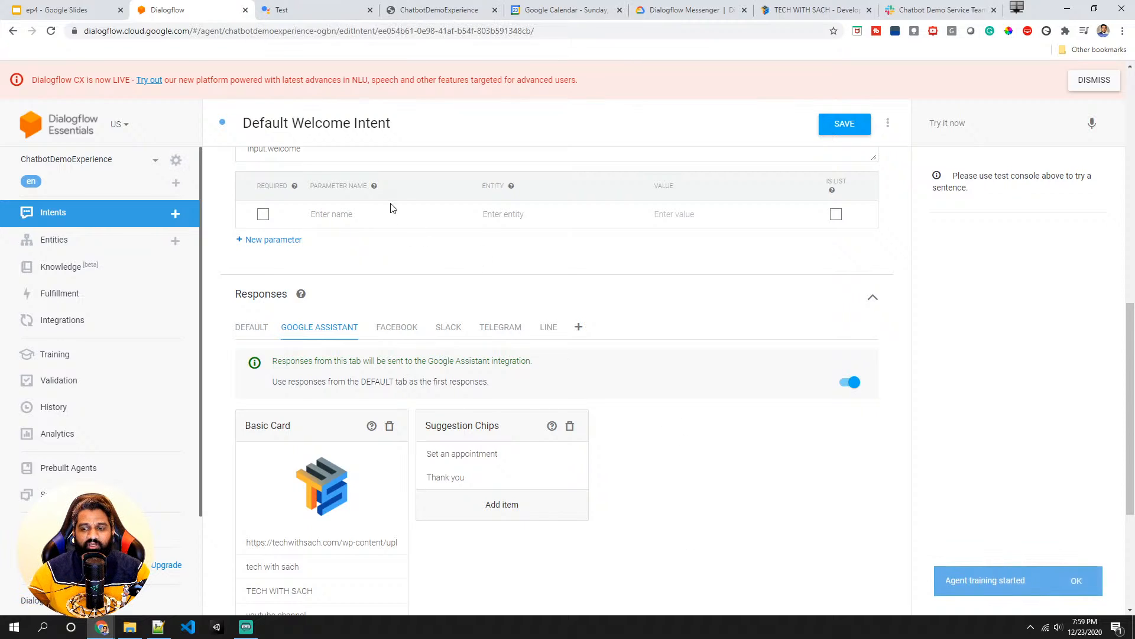
pyautogui.click(316, 11)
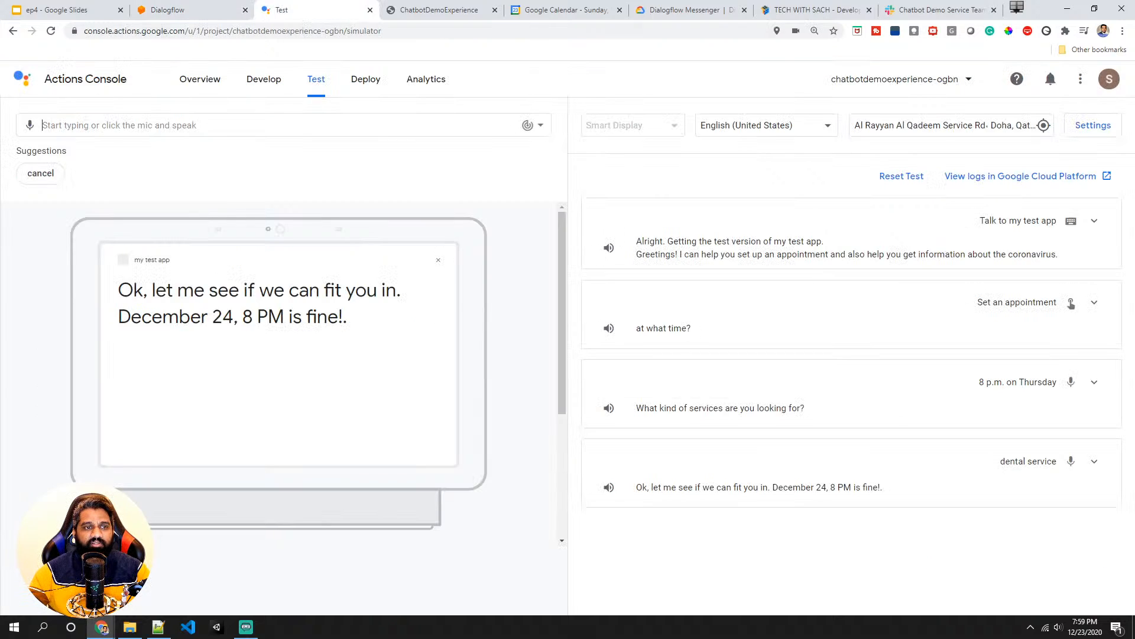
pyautogui.click(51, 32)
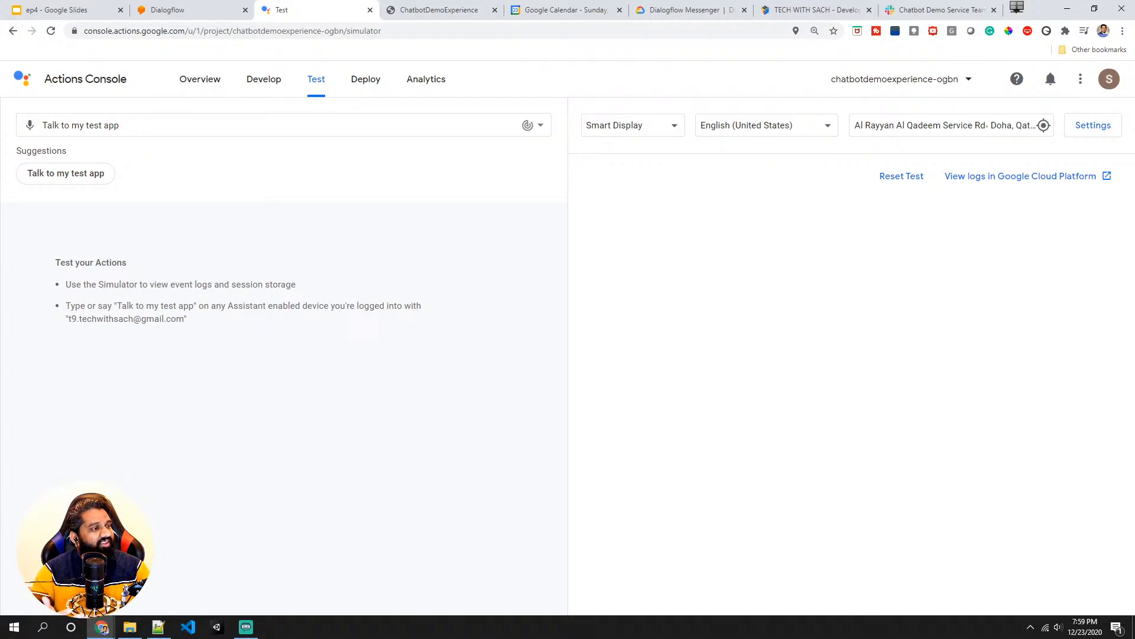
# - Talk to my test app, choose the Set an appointment suggestion chip, and cancel the conversation
pyautogui.click(48, 173)
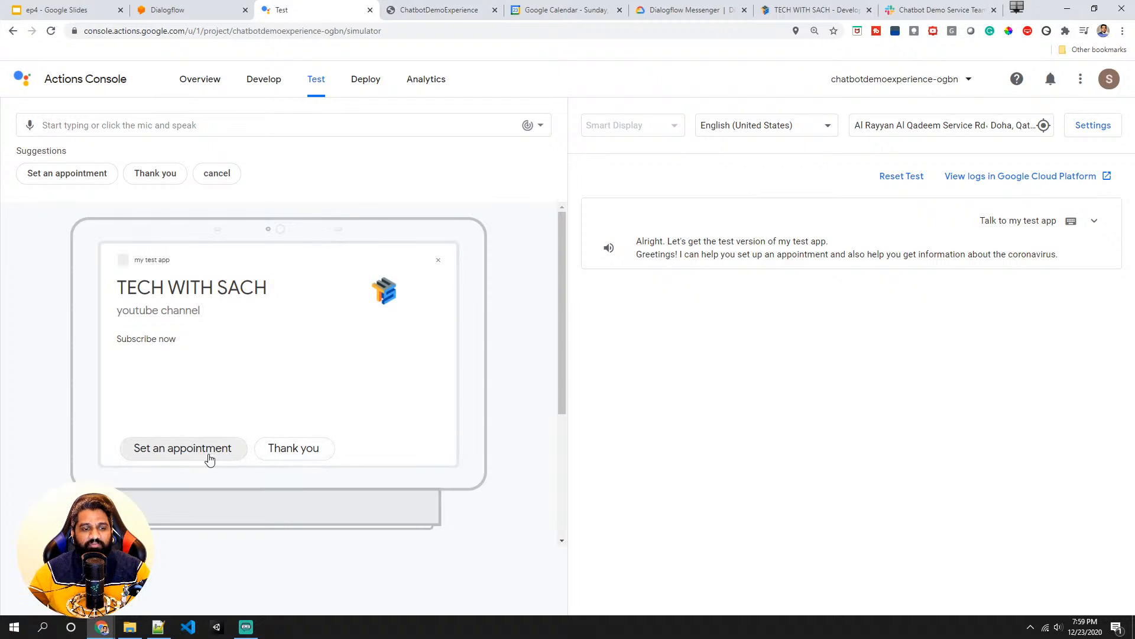
pyautogui.click(182, 448)
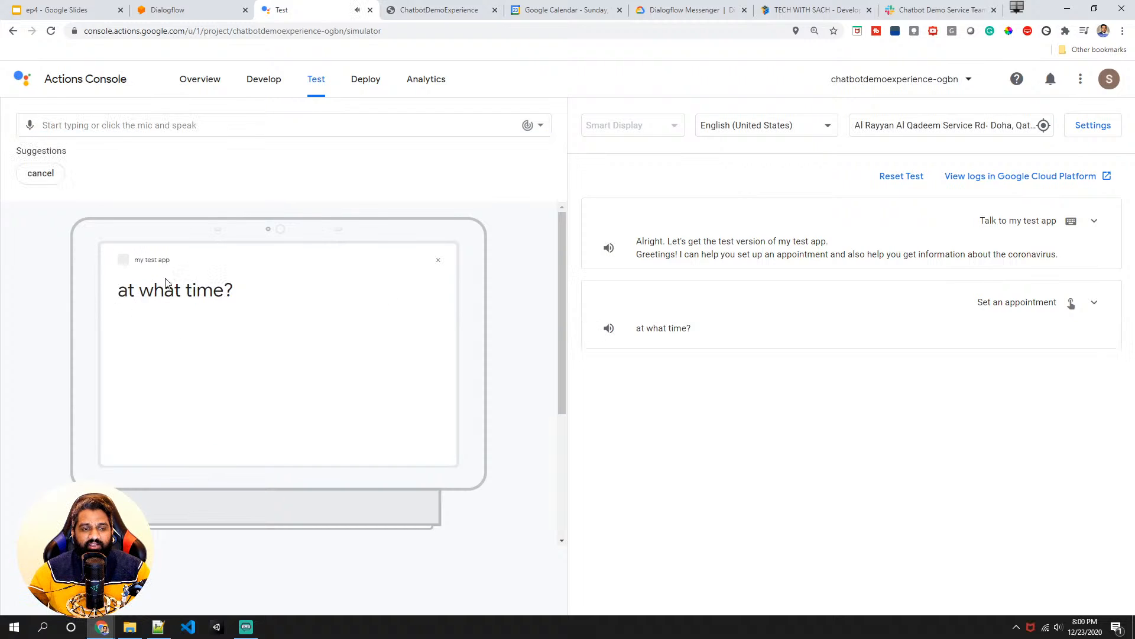
pyautogui.click(41, 173)
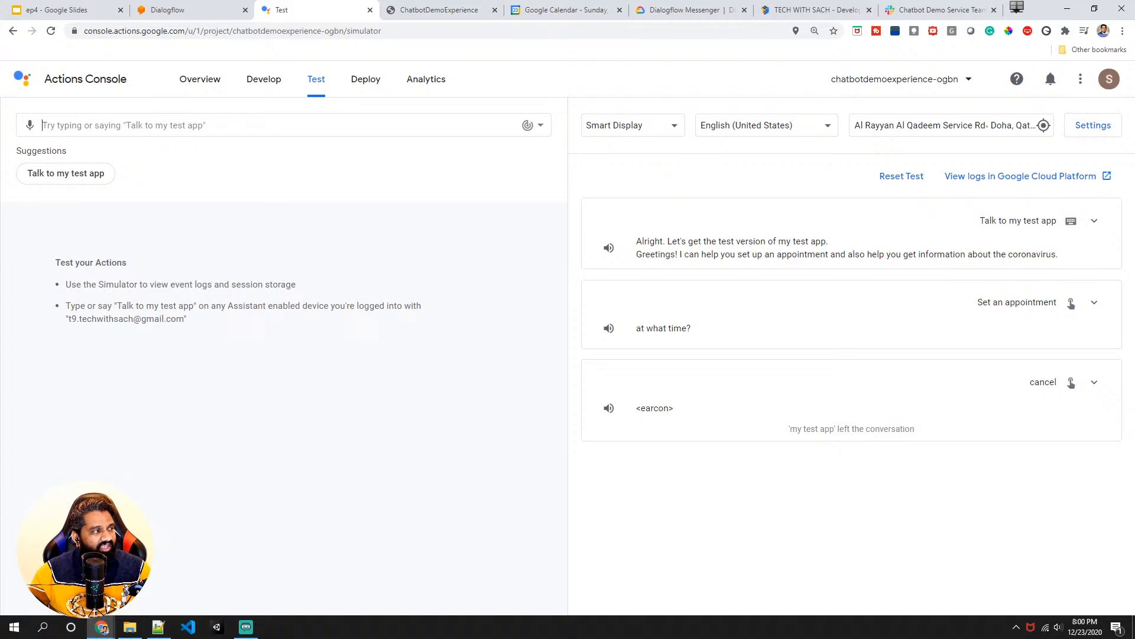
# - Search the web for SSML and open the Google Cloud Speech Synthesis Markup Language reference
pyautogui.click(392, 12)
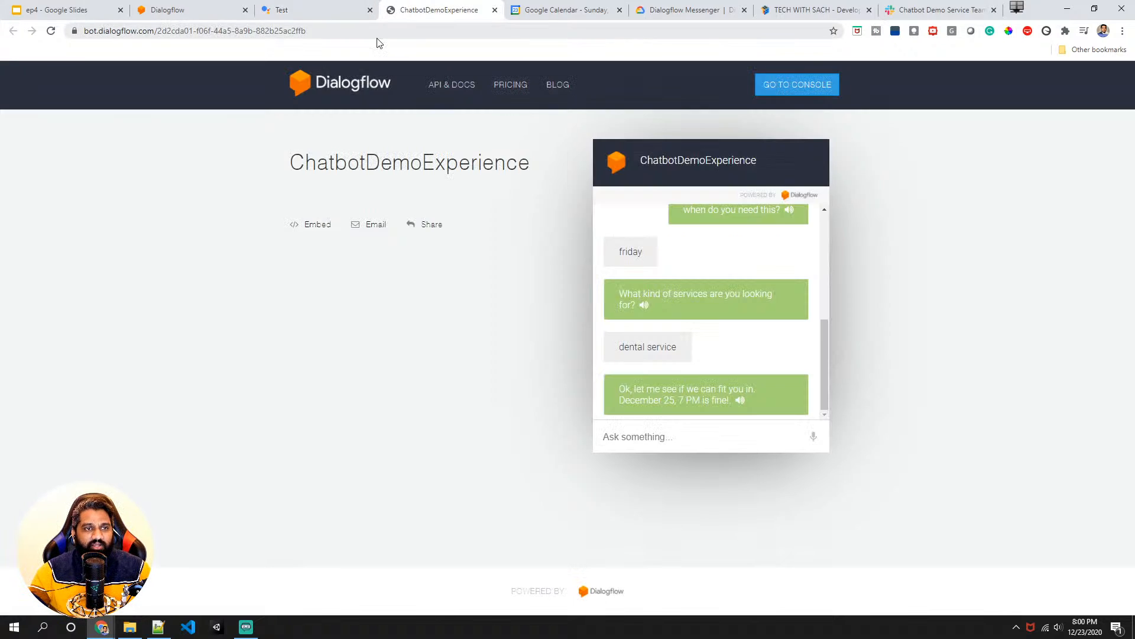
pyautogui.click(375, 31)
pyautogui.write('SSML')
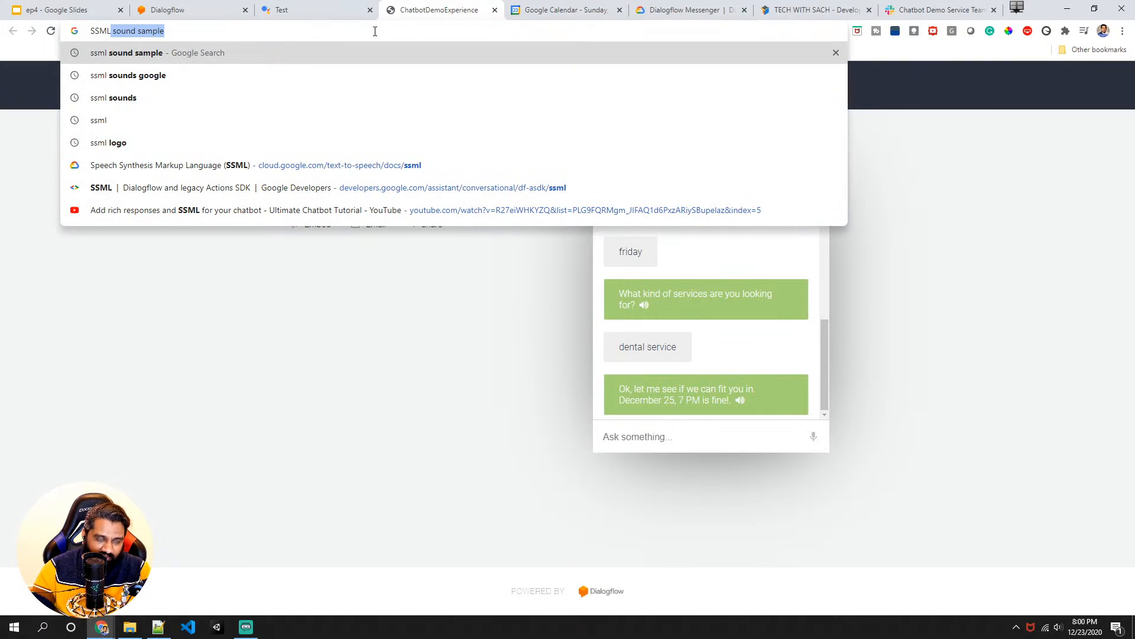
pyautogui.press('Delete')
pyautogui.press('Return')
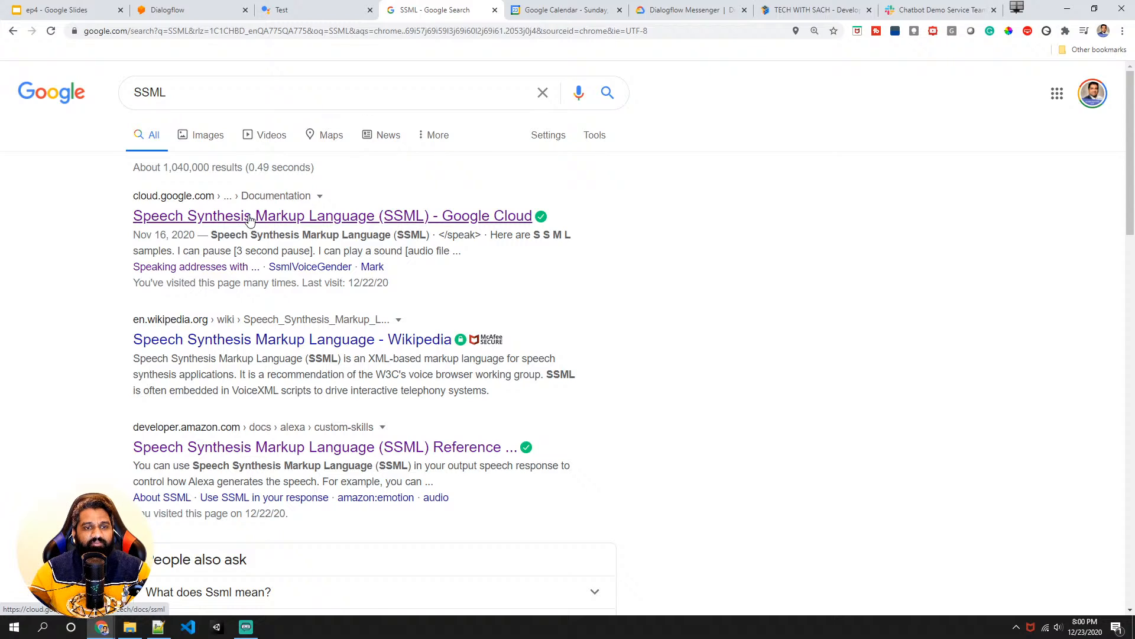
pyautogui.click(250, 219)
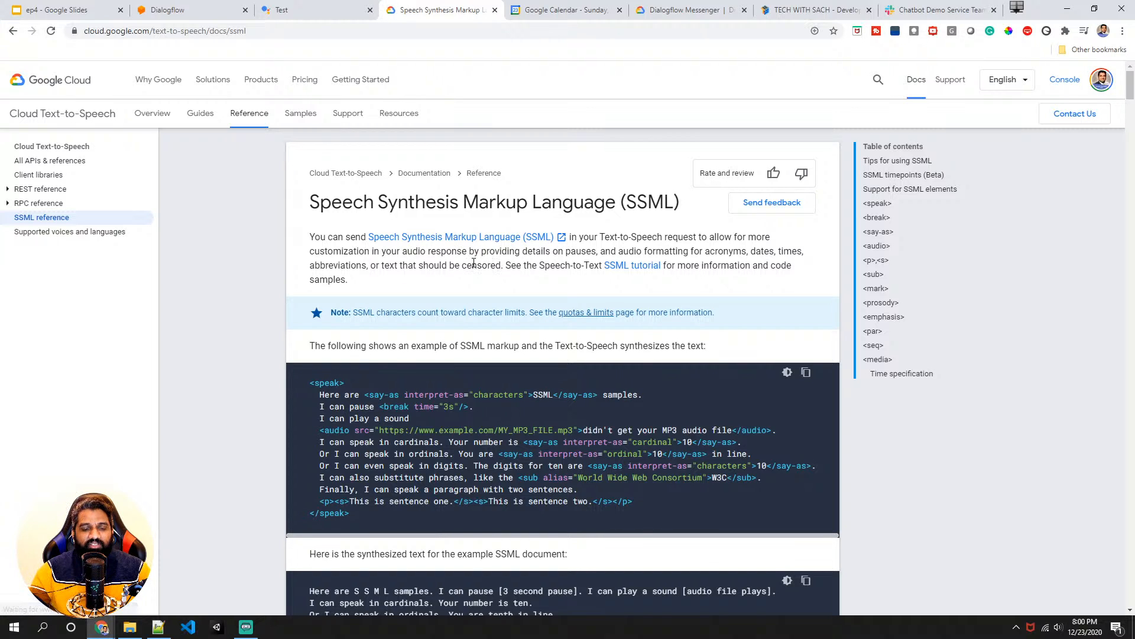
# - Scroll through the SSML reference page's example, tips and supported elements sections
pyautogui.scroll(-1, 450, 278)
pyautogui.scroll(1, 429, 285)
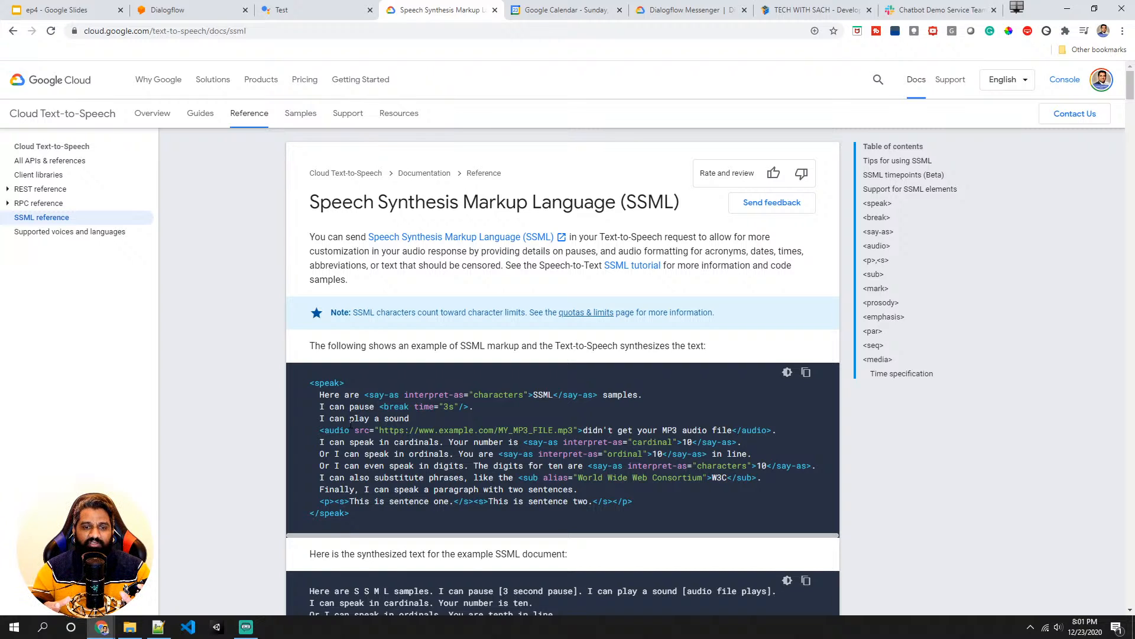
pyautogui.scroll(-2, 382, 438)
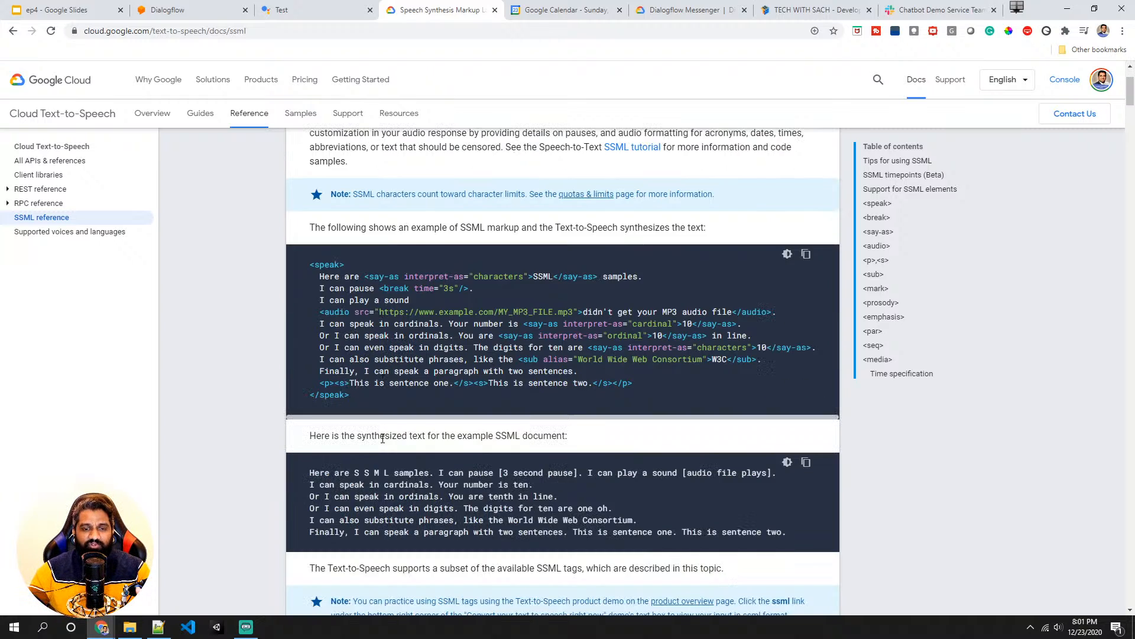
pyautogui.scroll(-10, 383, 439)
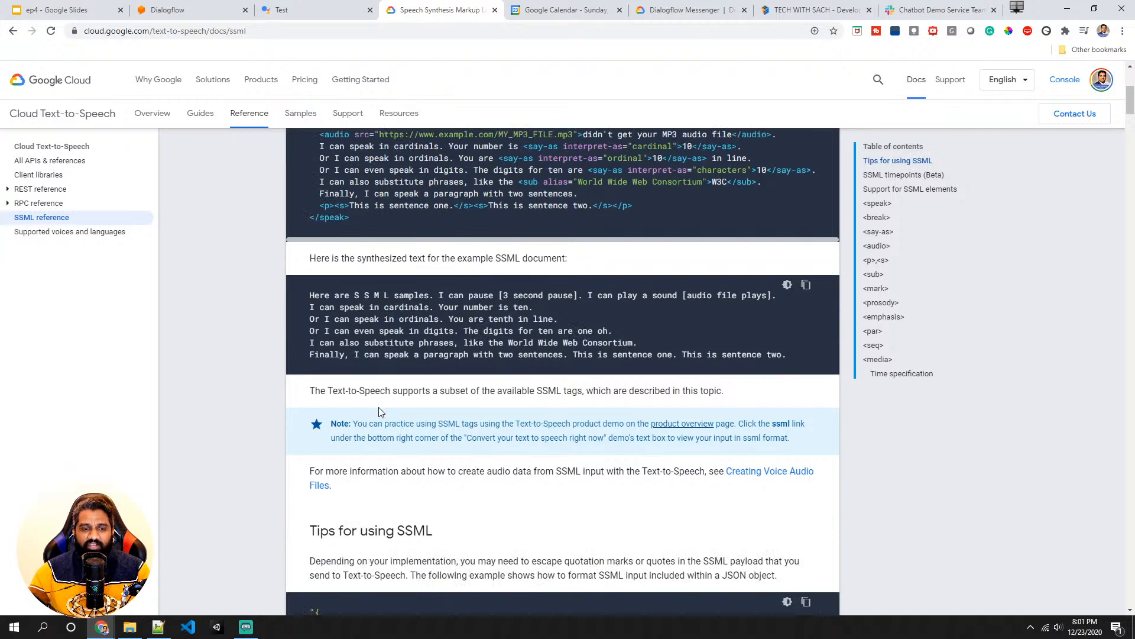
pyautogui.scroll(-10, 368, 429)
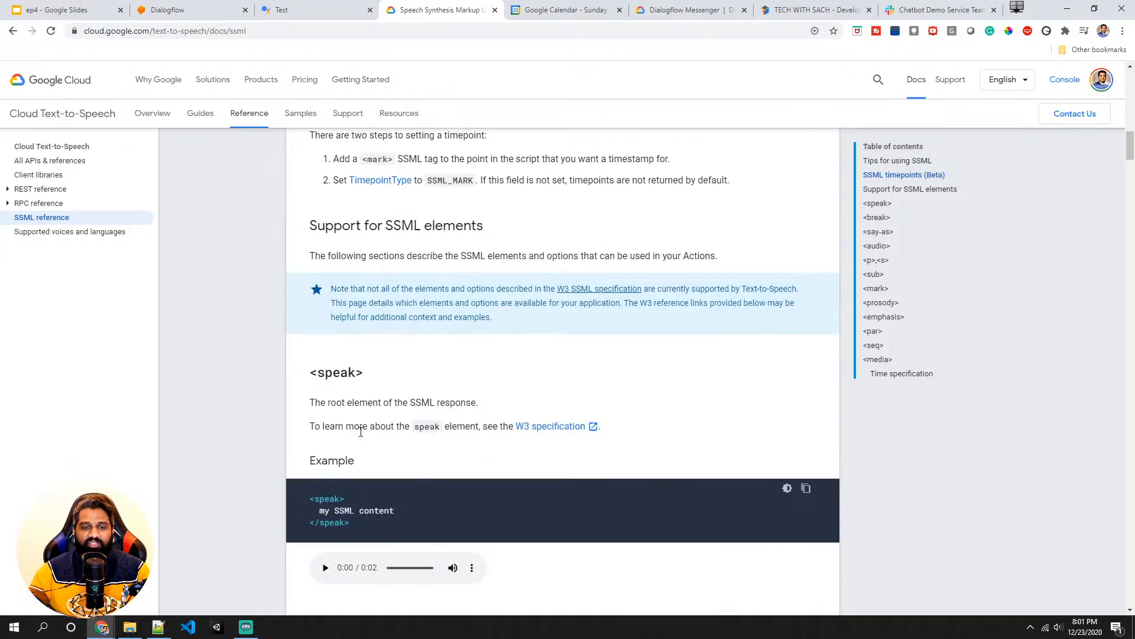
pyautogui.scroll(8, 355, 414)
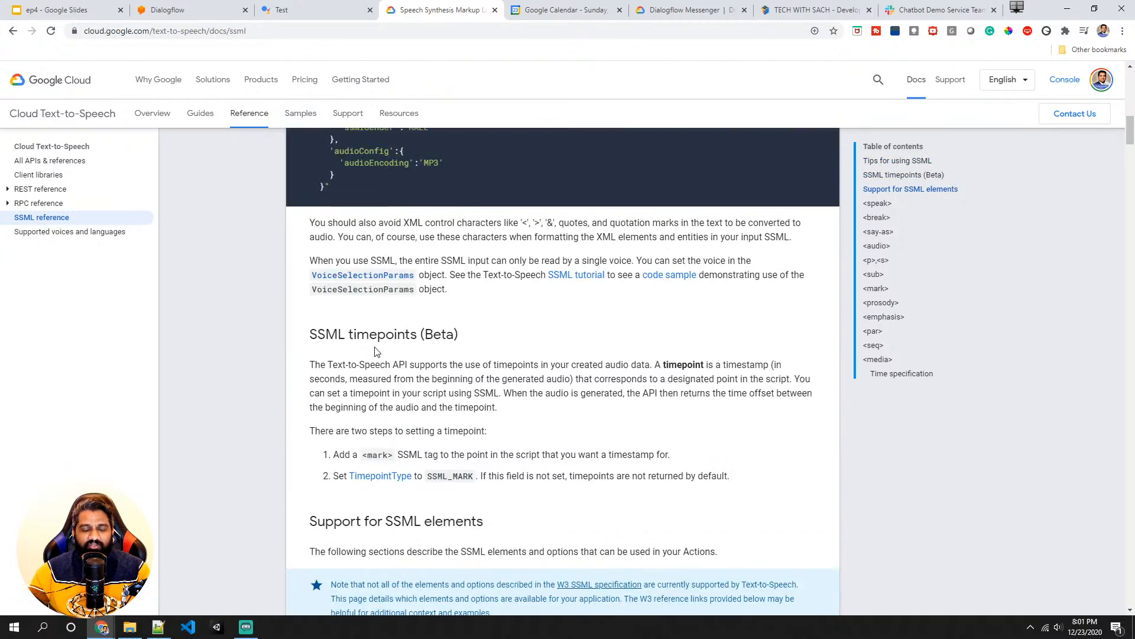
pyautogui.scroll(-6, 360, 378)
pyautogui.scroll(20, 360, 378)
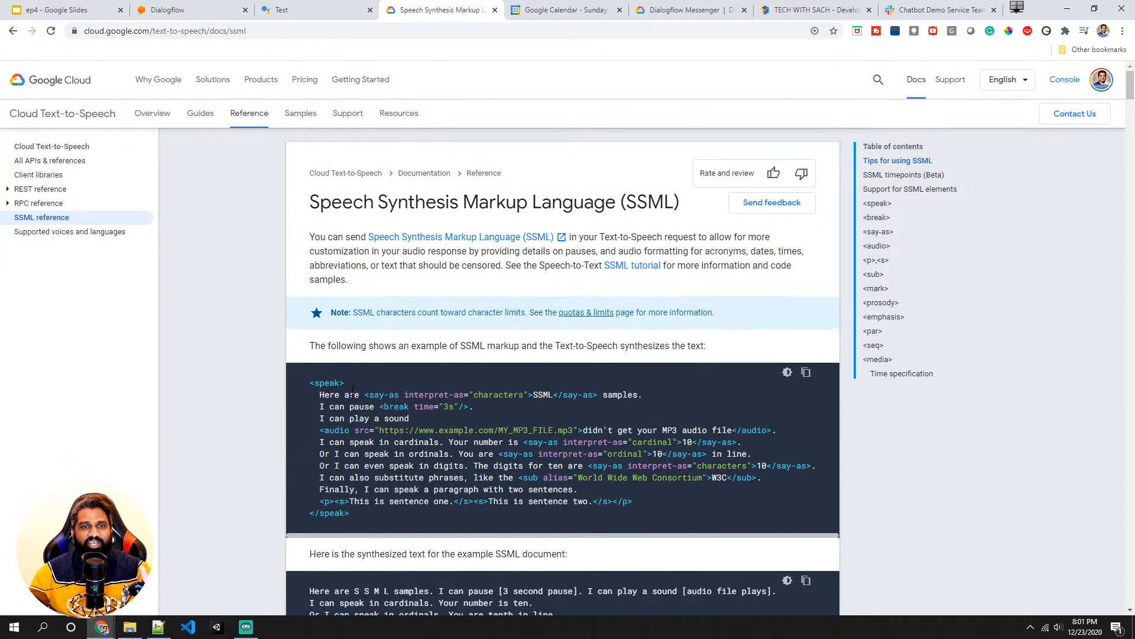
pyautogui.scroll(-11, 351, 399)
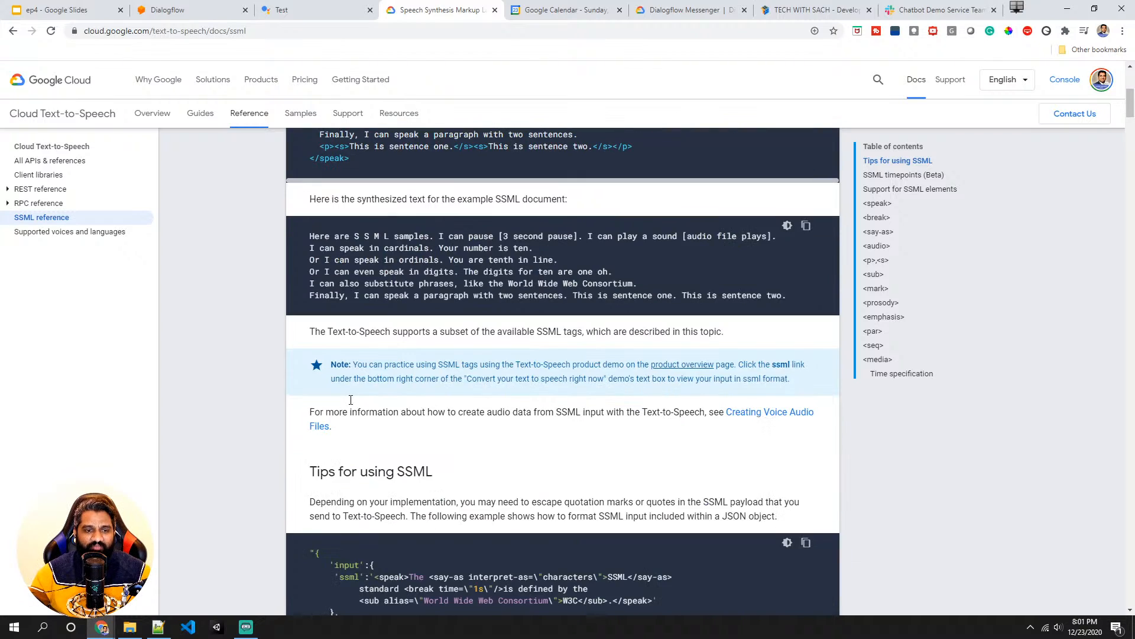
pyautogui.scroll(-8, 351, 399)
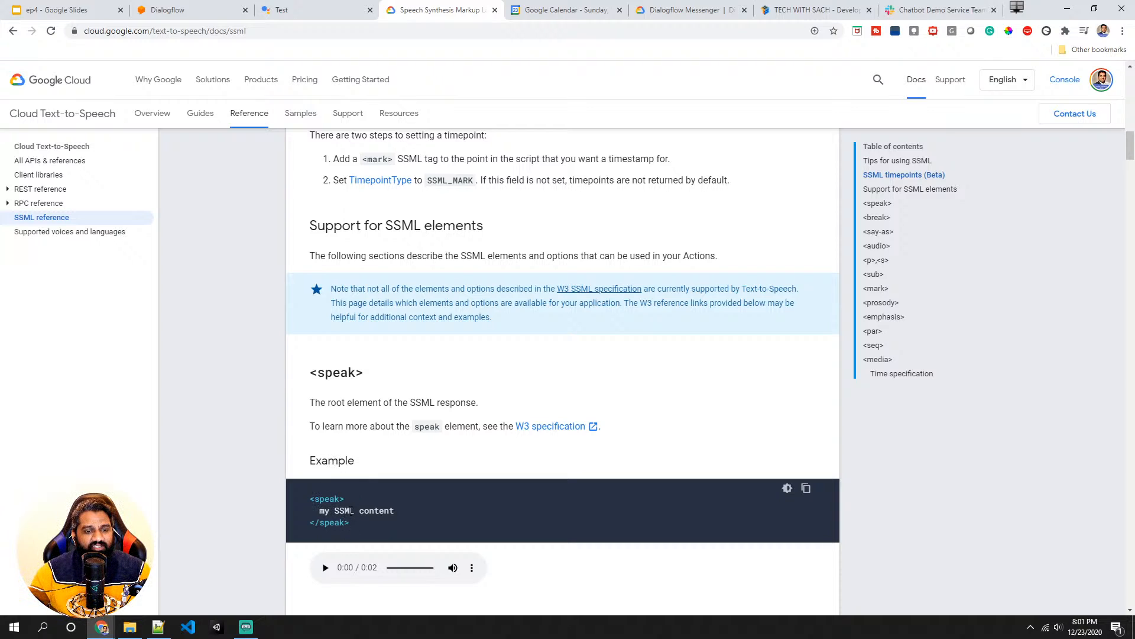
pyautogui.scroll(-2, 342, 512)
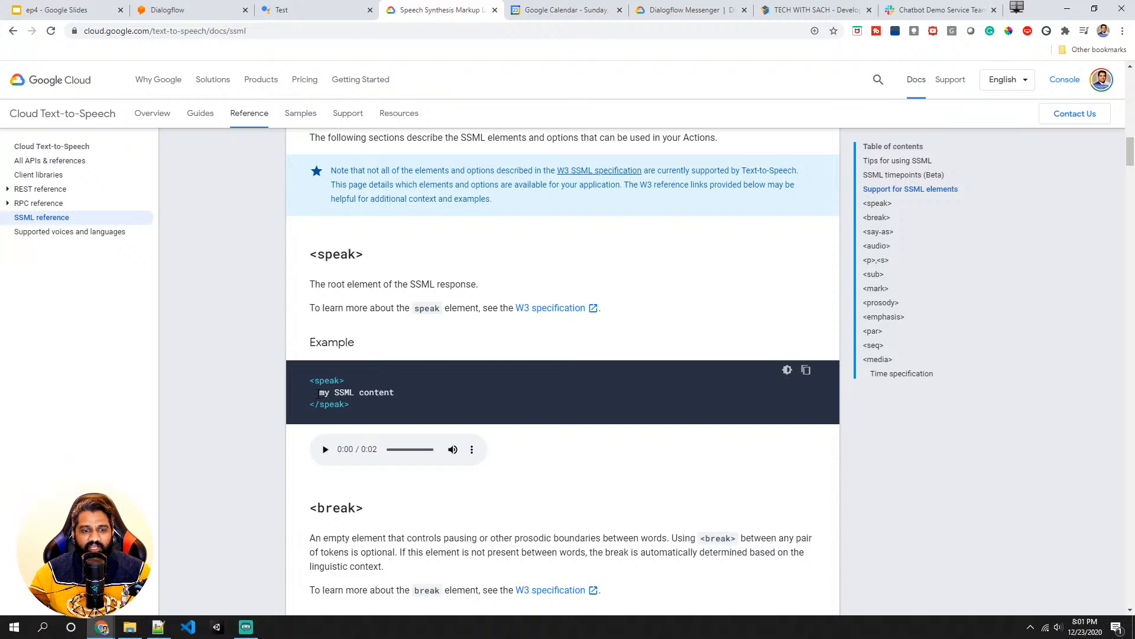
# - Study the speak and break element examples, playing the speak audio sample and highlighting the example lines
pyautogui.moveTo(317, 392); pyautogui.dragTo(402, 393)
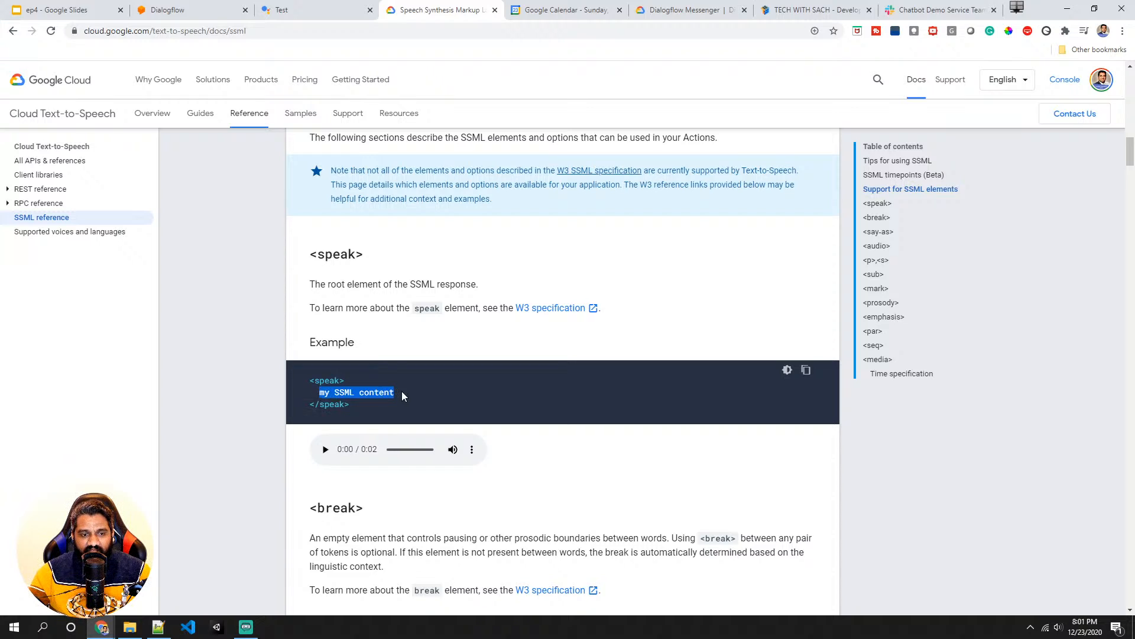
pyautogui.click(330, 452)
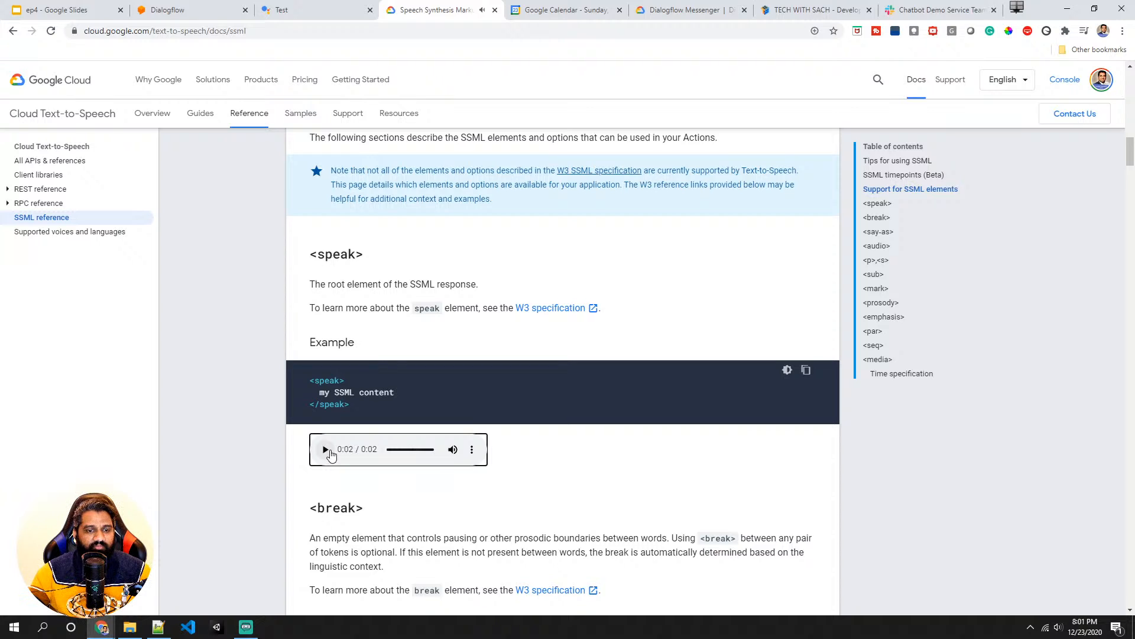
pyautogui.scroll(-5, 330, 452)
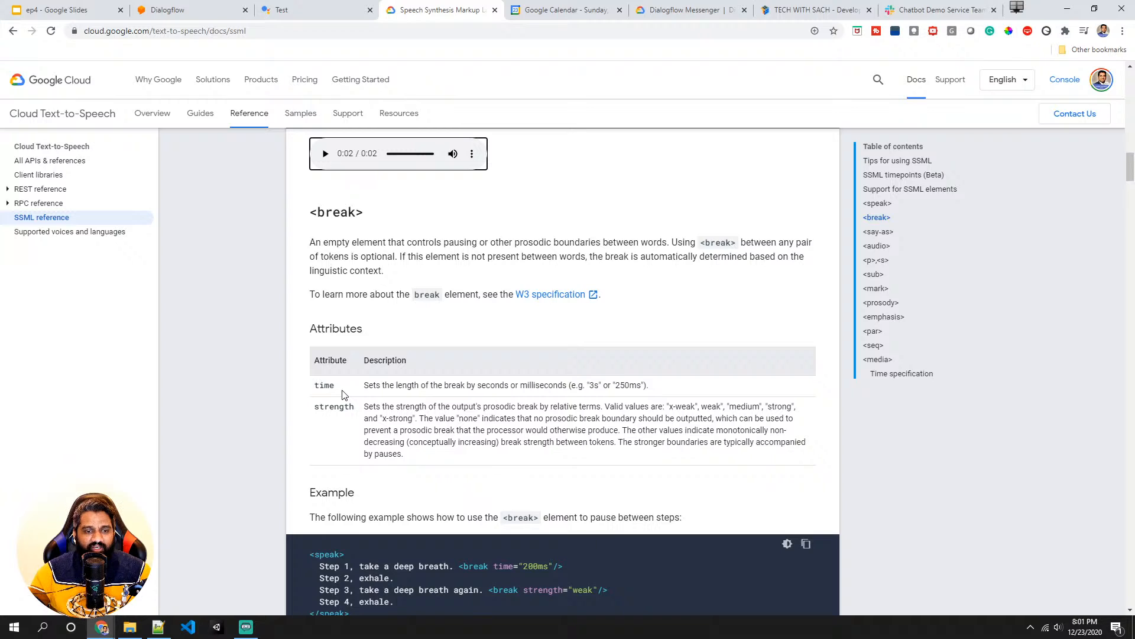
pyautogui.scroll(-2, 326, 424)
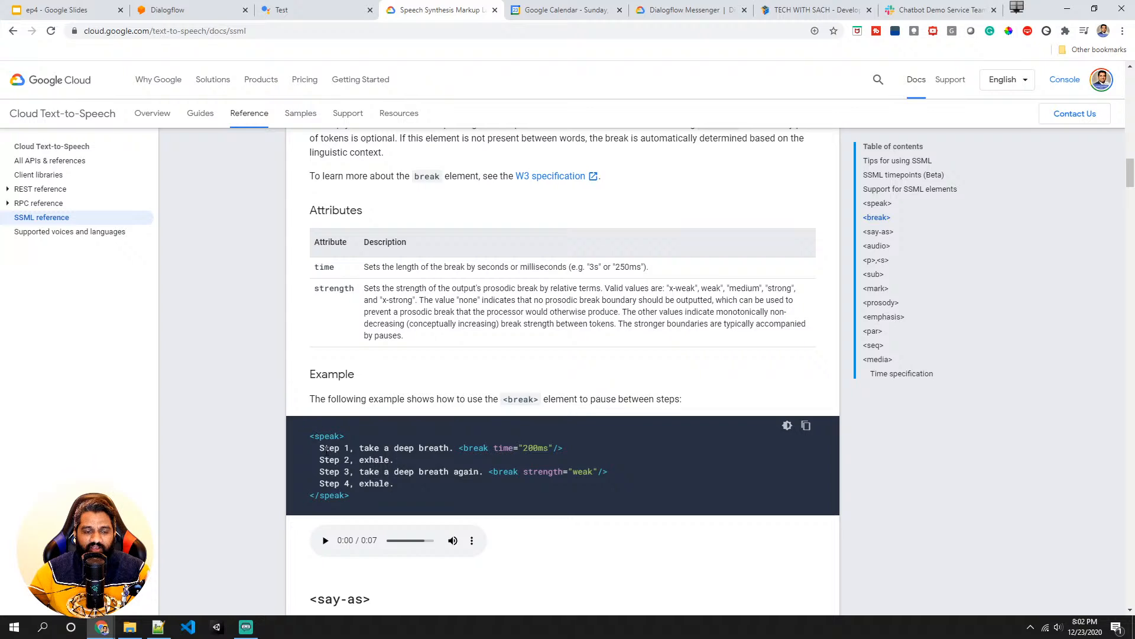
pyautogui.moveTo(319, 448); pyautogui.dragTo(394, 484)
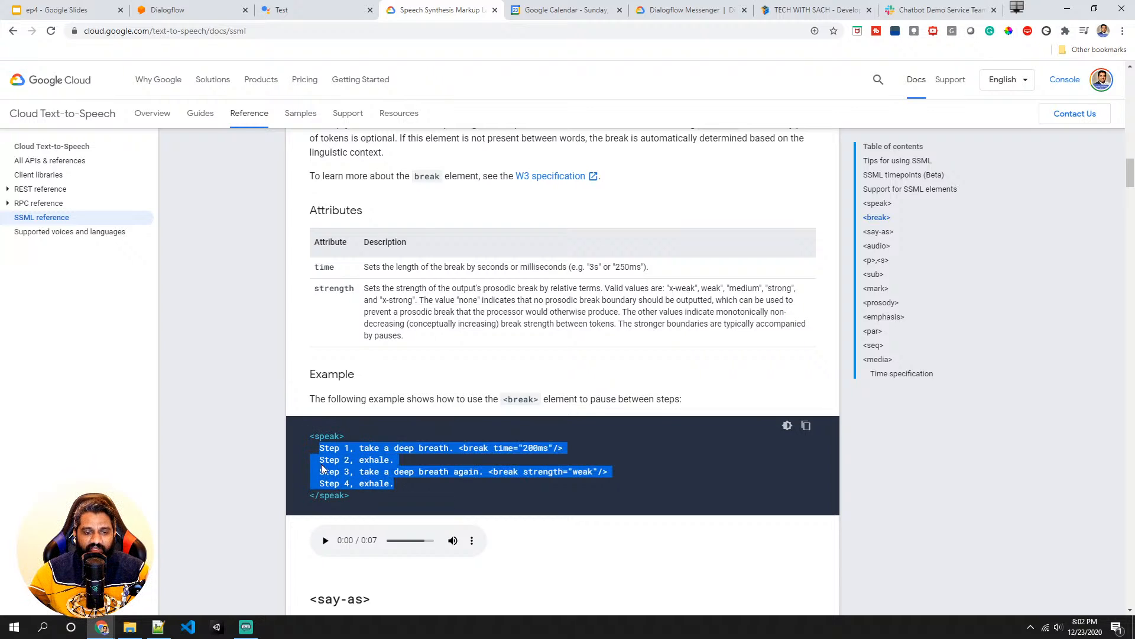
pyautogui.click(331, 447)
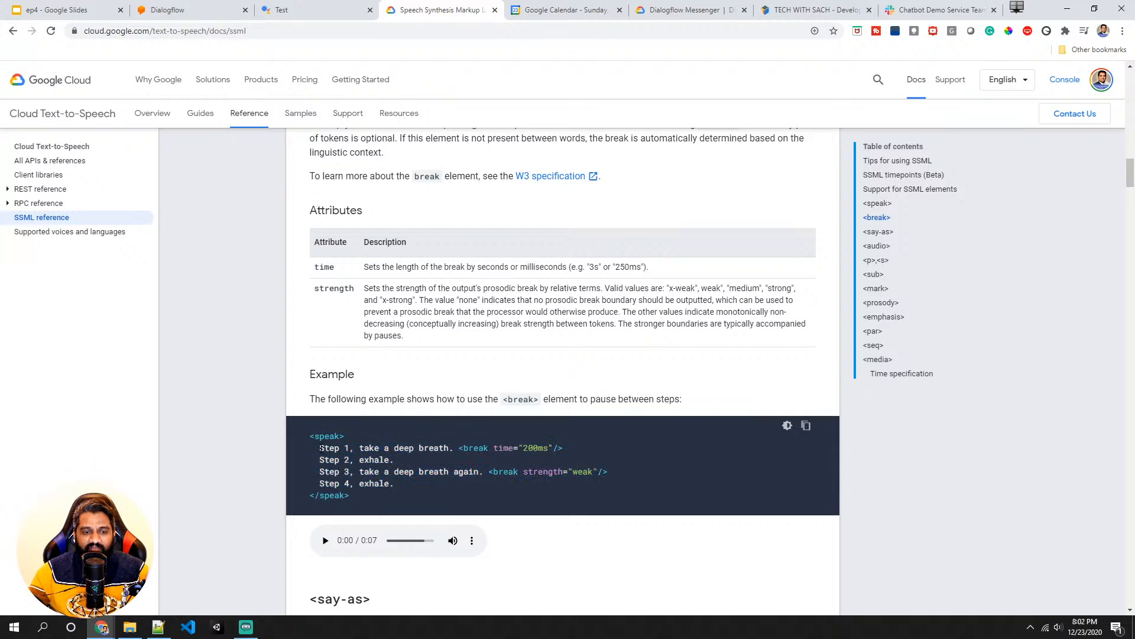
pyautogui.moveTo(319, 448); pyautogui.dragTo(453, 448)
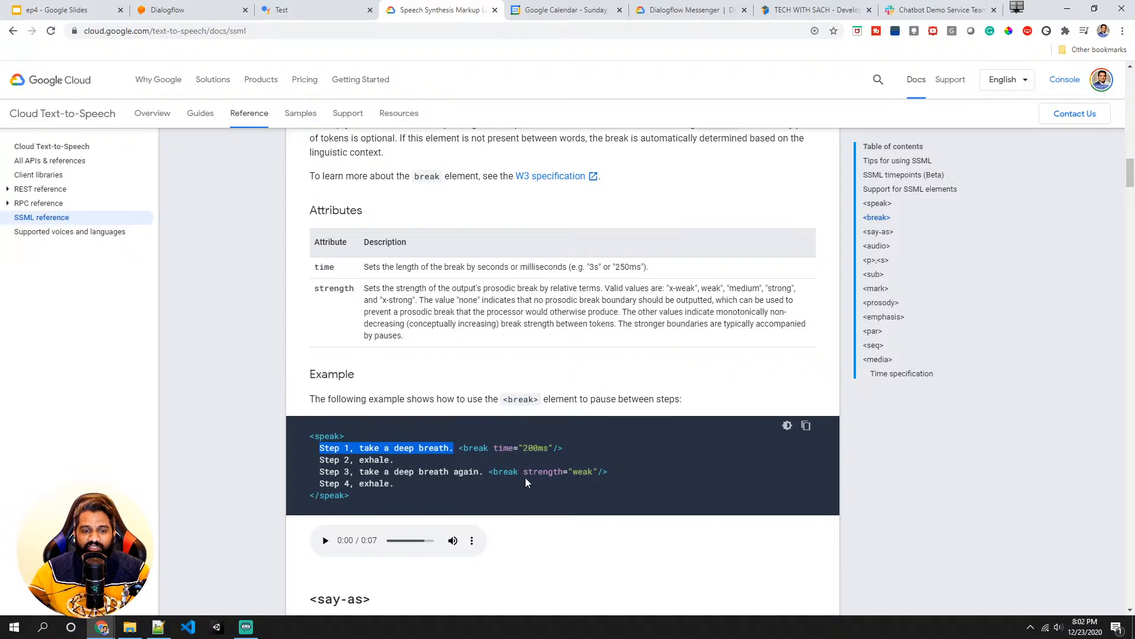
# - Study the break element example, highlighting its two break tags and playing its audio sample
pyautogui.moveTo(461, 448); pyautogui.dragTo(582, 454)
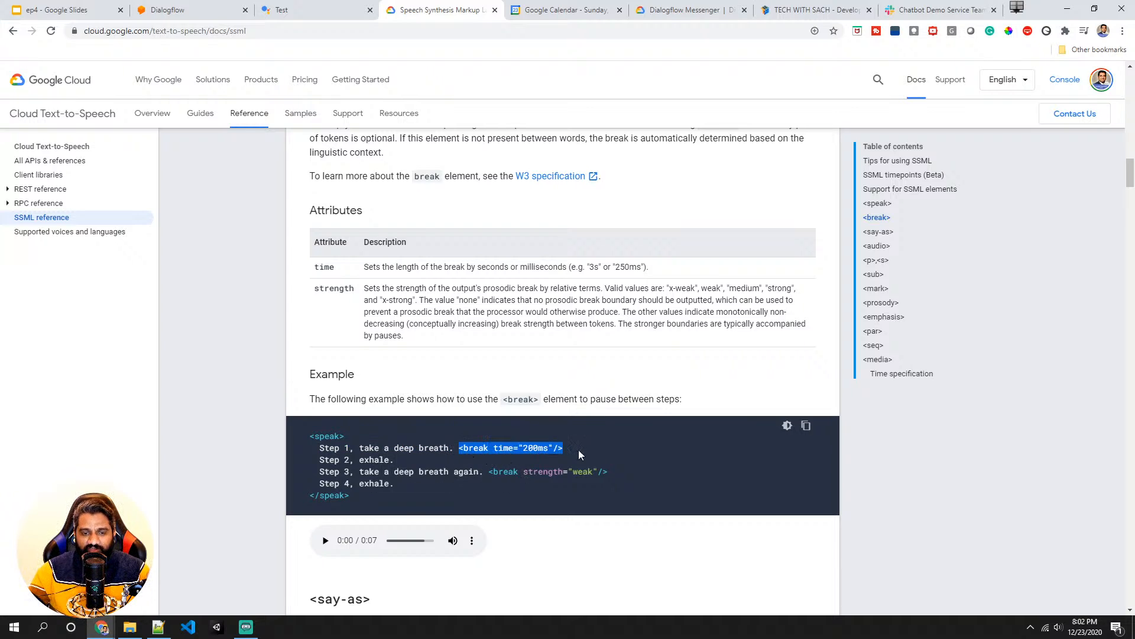
pyautogui.moveTo(489, 471); pyautogui.dragTo(609, 472)
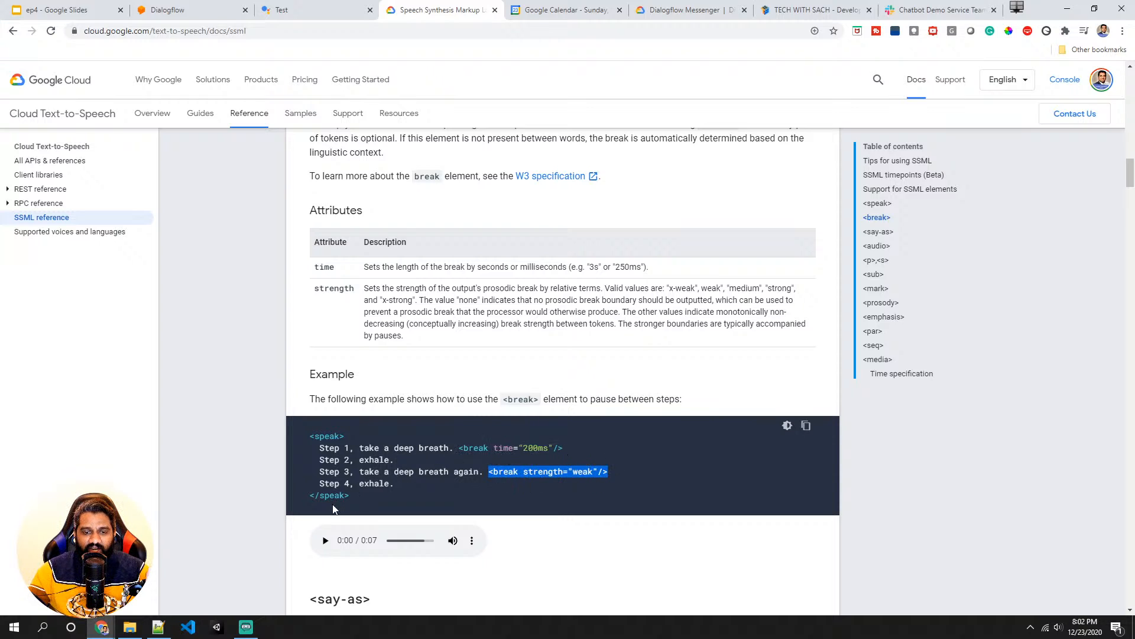
pyautogui.click(325, 541)
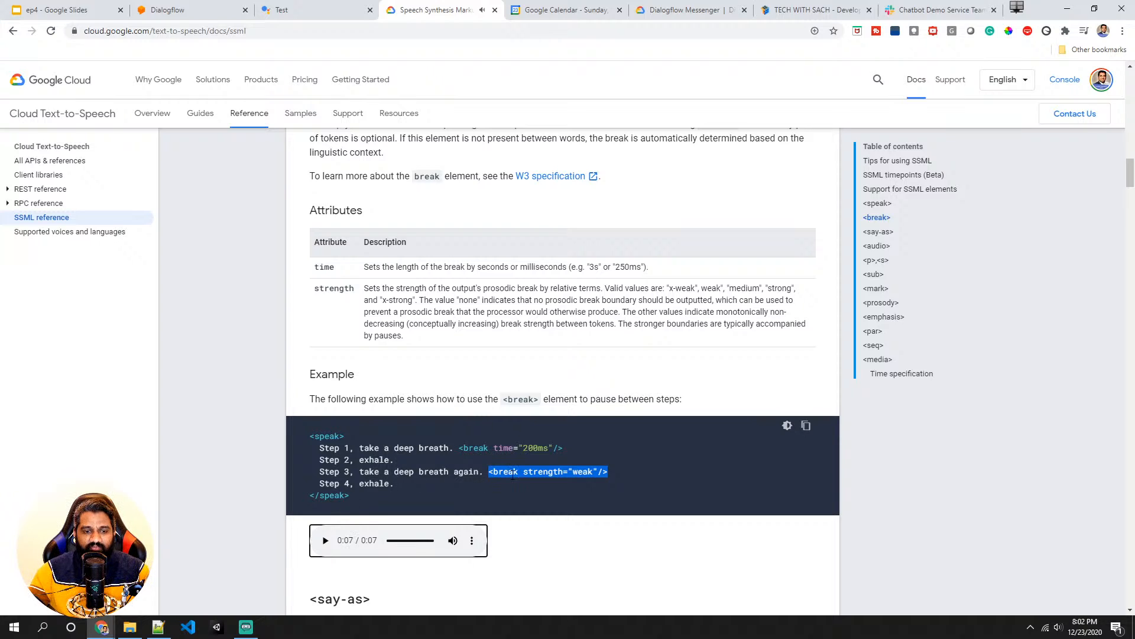
pyautogui.click(577, 474)
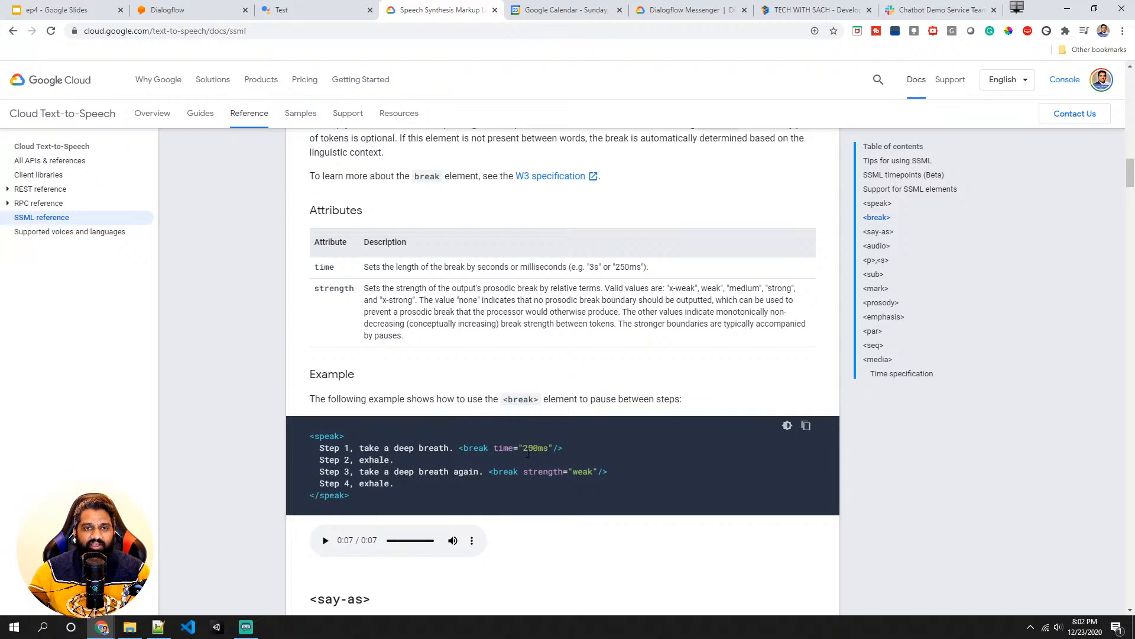
# - Examine the say-as cardinal example, highlighting its value and attribute, and play its audio sample
pyautogui.scroll(-6, 528, 453)
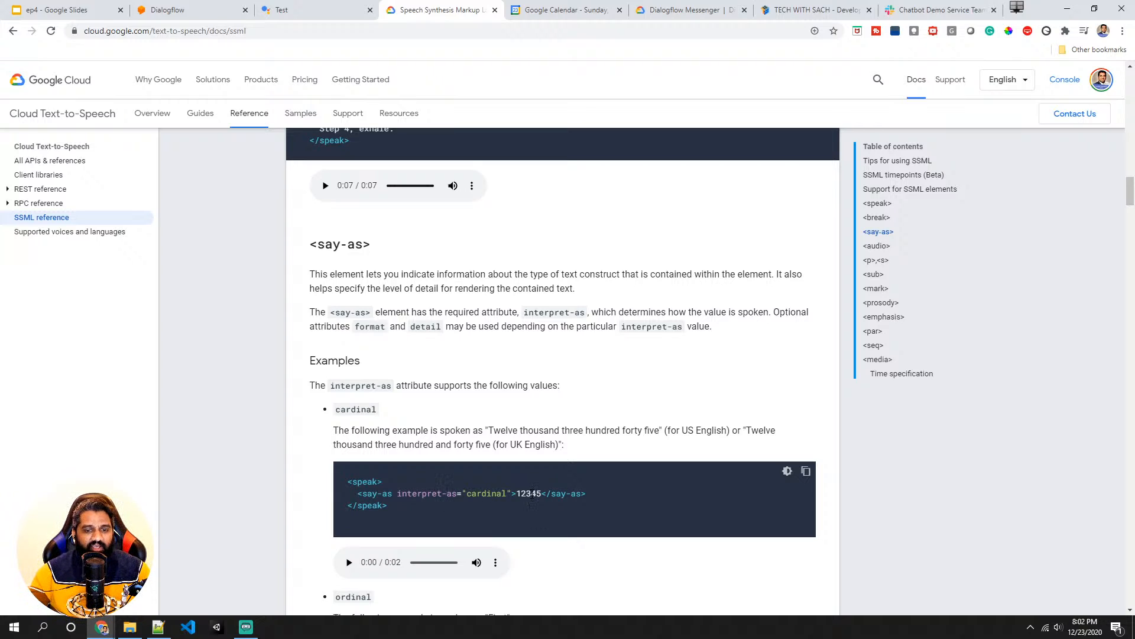
pyautogui.doubleClick(532, 494)
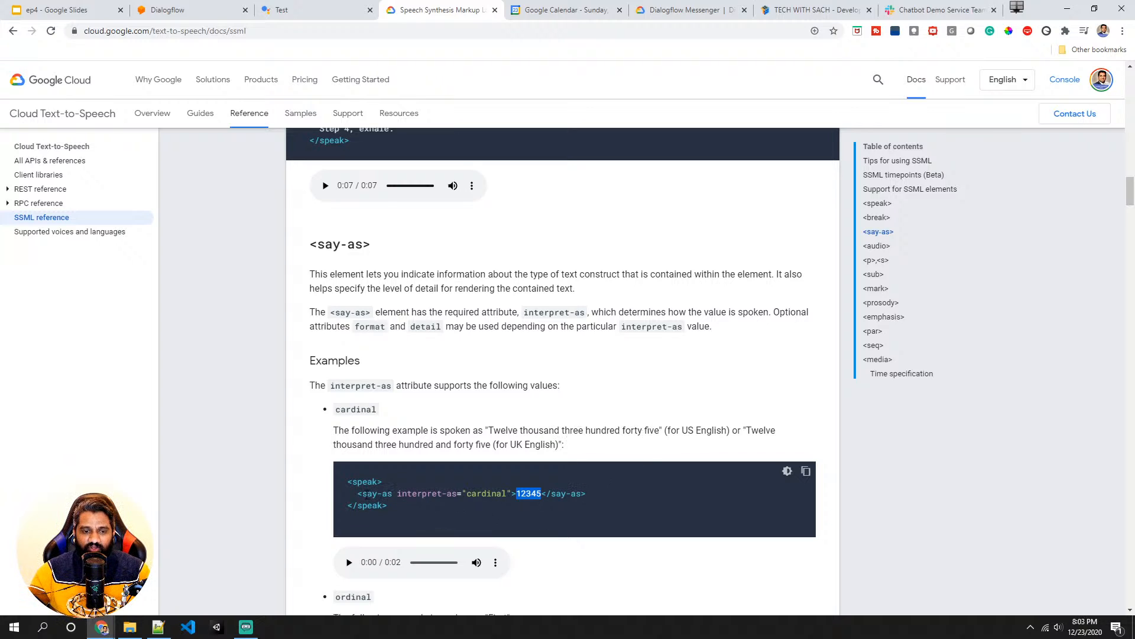
pyautogui.moveTo(362, 494); pyautogui.dragTo(392, 495)
pyautogui.doubleClick(399, 494)
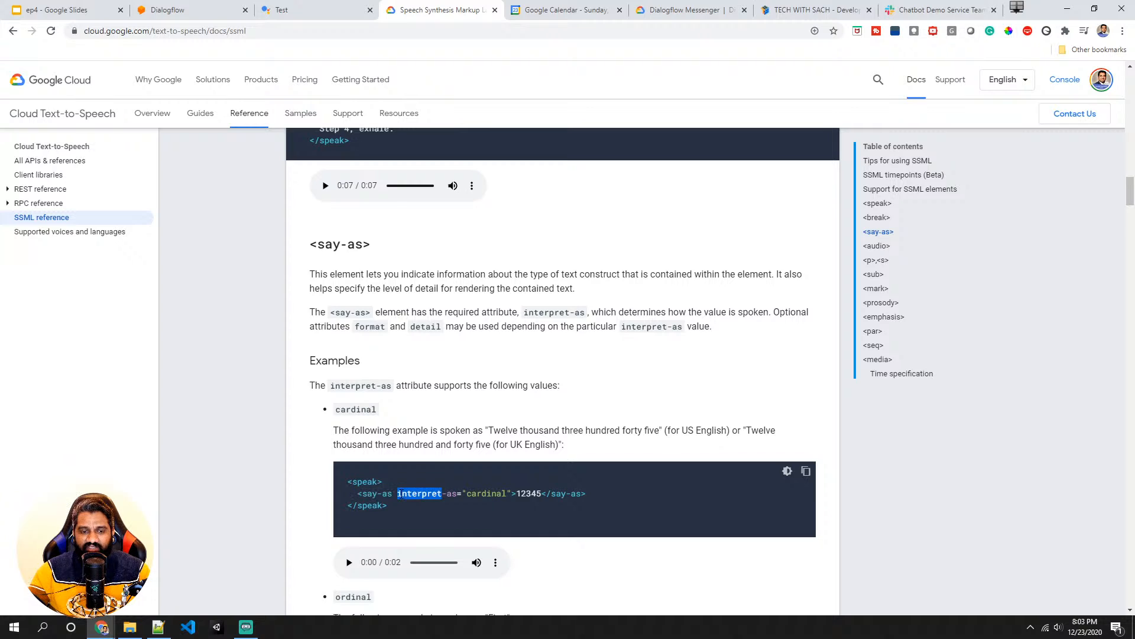
pyautogui.doubleClick(493, 494)
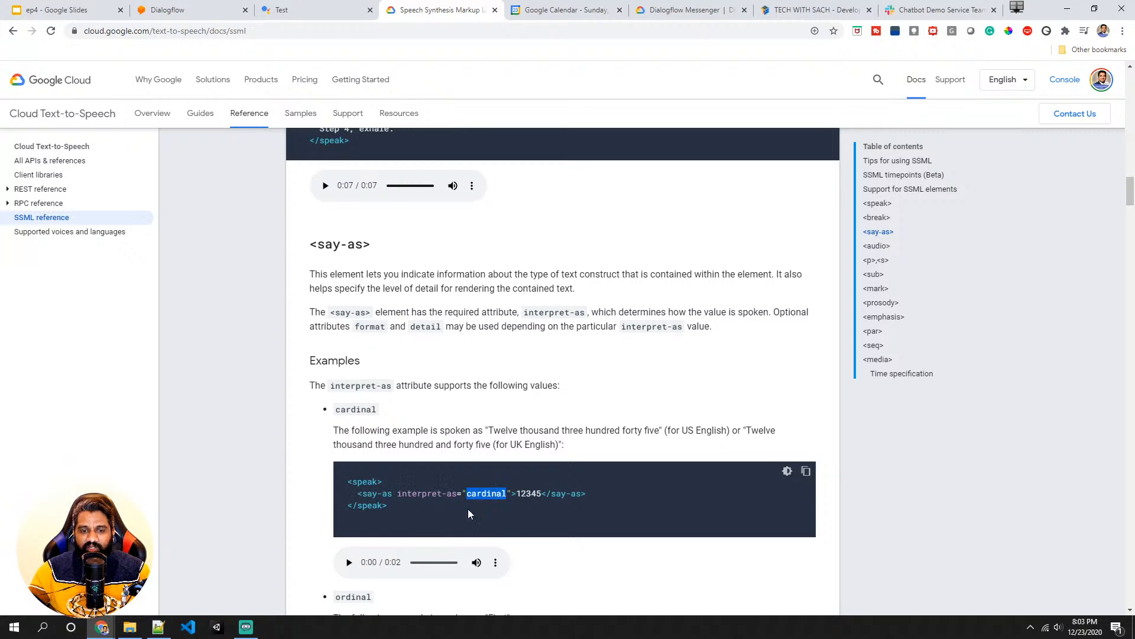
pyautogui.click(349, 562)
# - Review the say-as ordinal example and play its audio sample
pyautogui.scroll(-2, 537, 500)
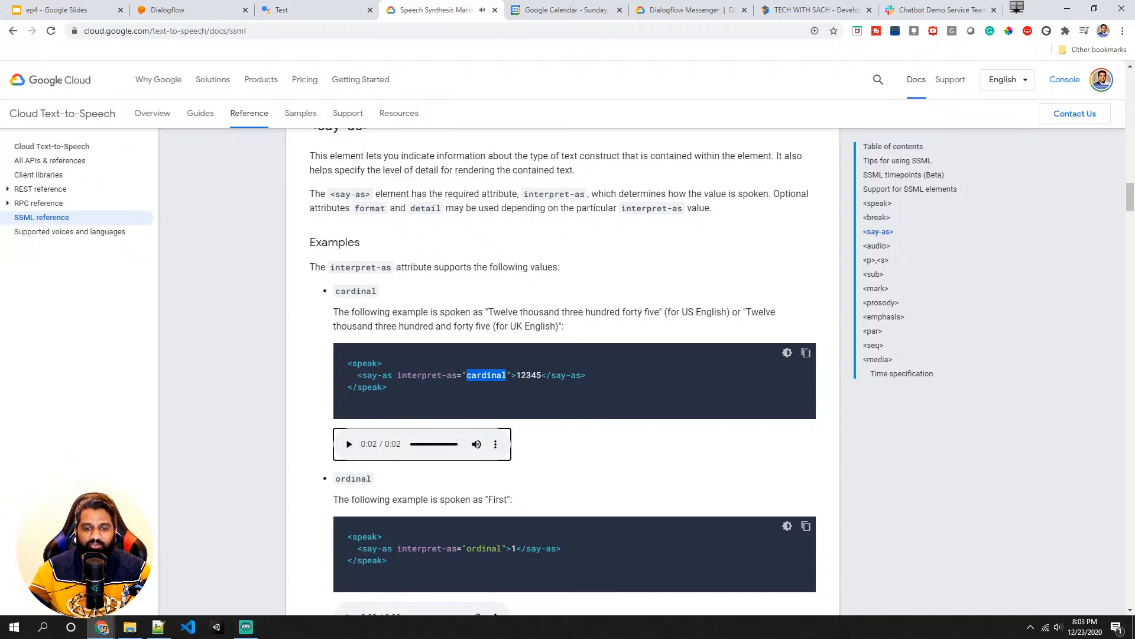
pyautogui.moveTo(517, 375); pyautogui.dragTo(542, 375)
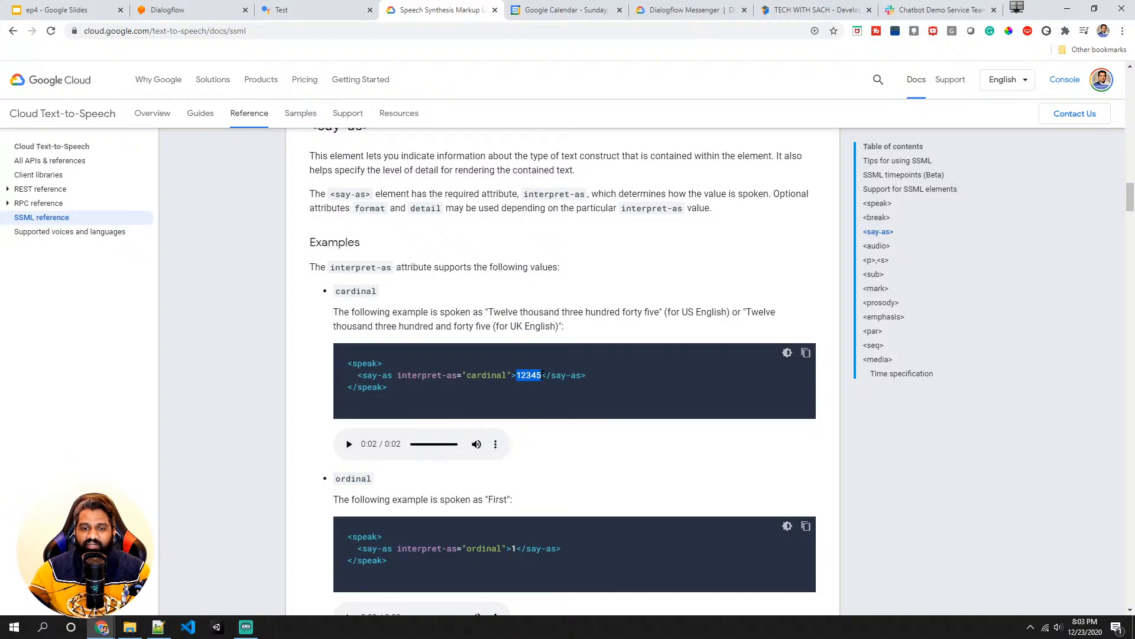
pyautogui.click(523, 379)
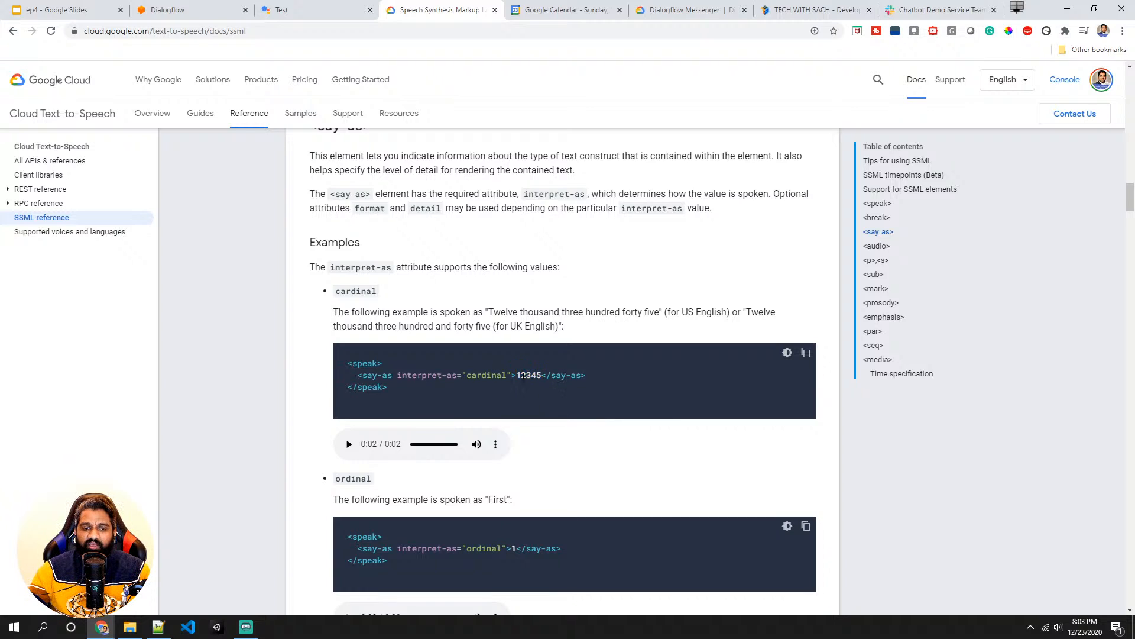
pyautogui.scroll(-3, 473, 426)
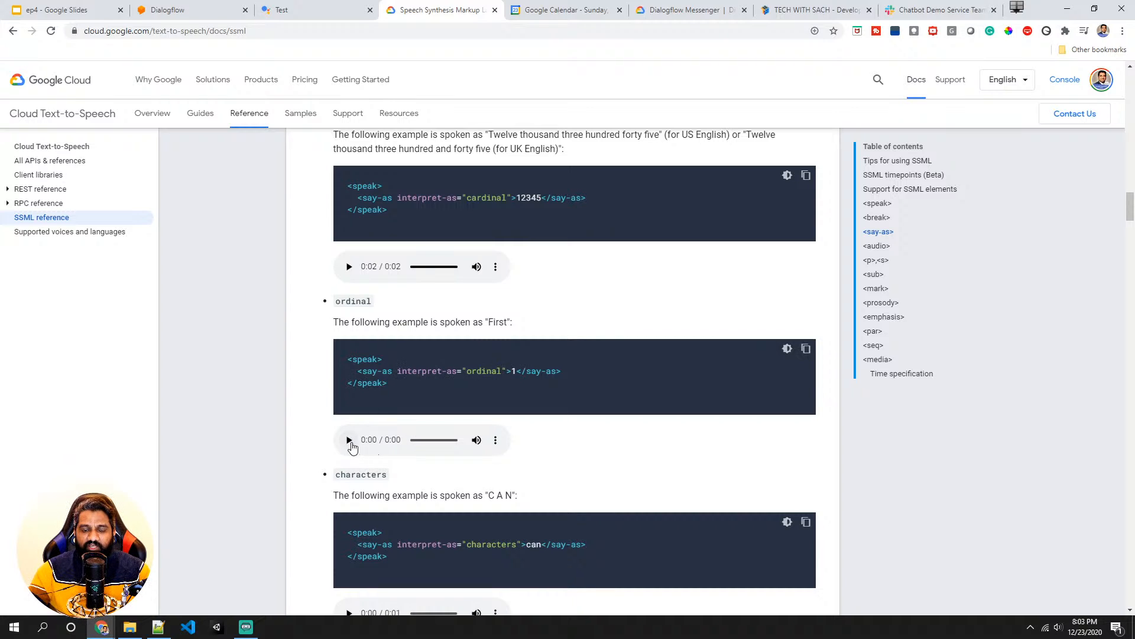
pyautogui.click(350, 441)
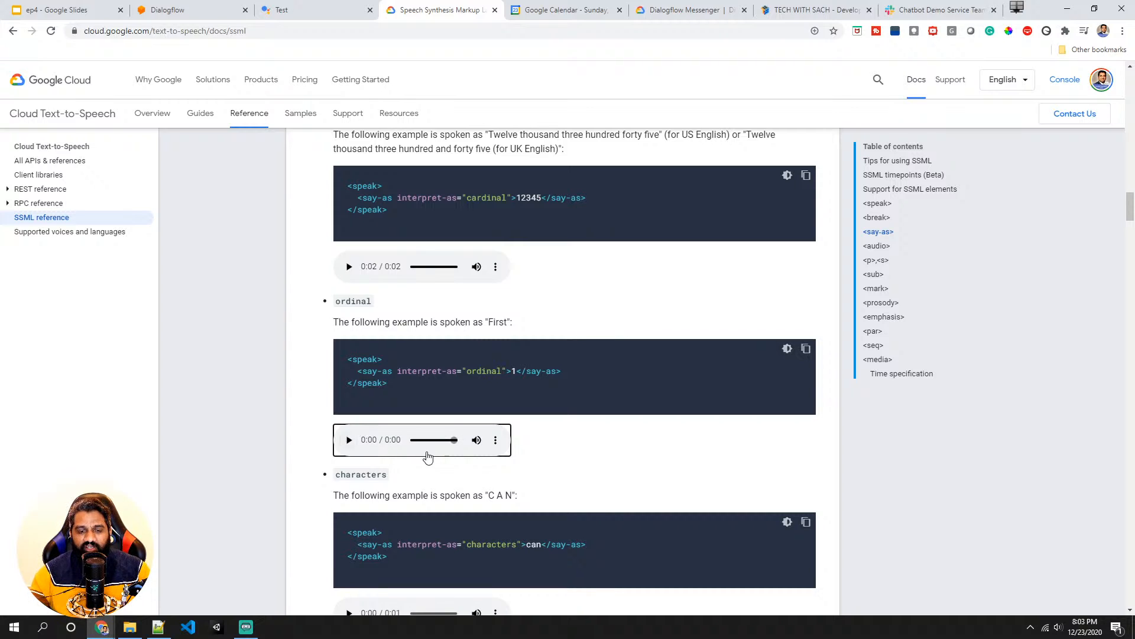
# - Play the say-as characters audio sample and highlight its interpret-as value and text
pyautogui.scroll(-3, 426, 456)
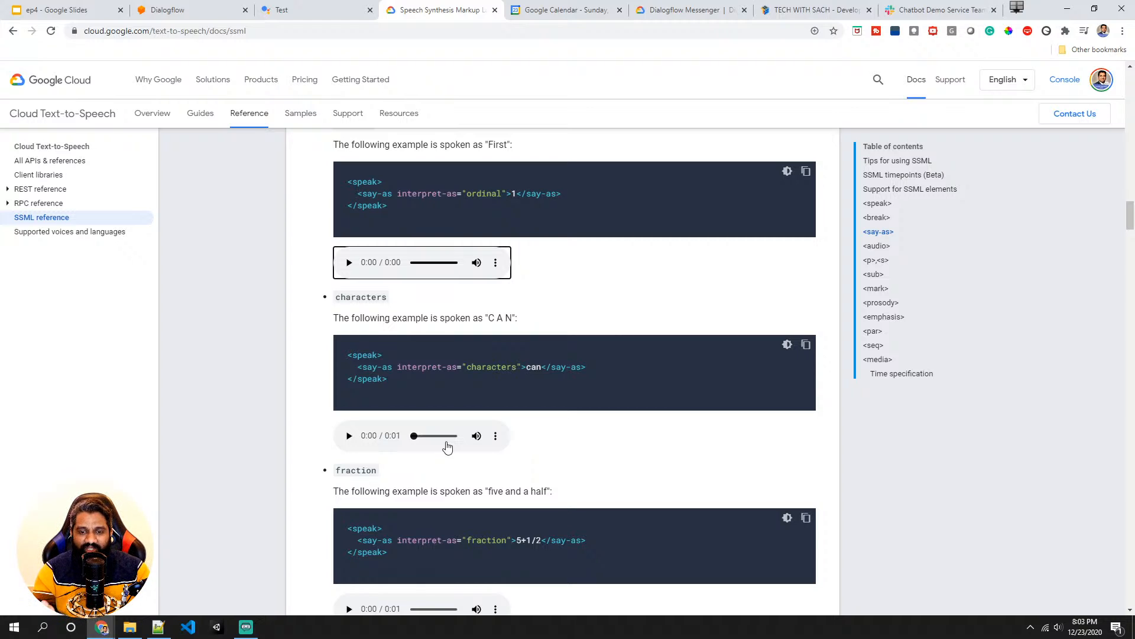
pyautogui.click(350, 436)
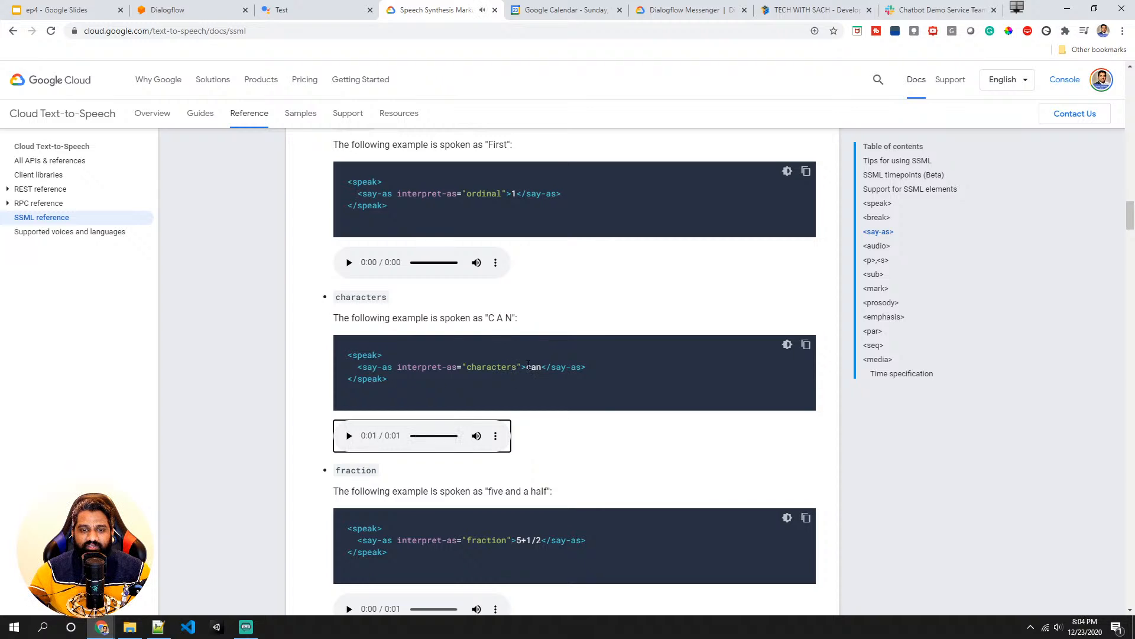
pyautogui.moveTo(526, 366); pyautogui.dragTo(542, 365)
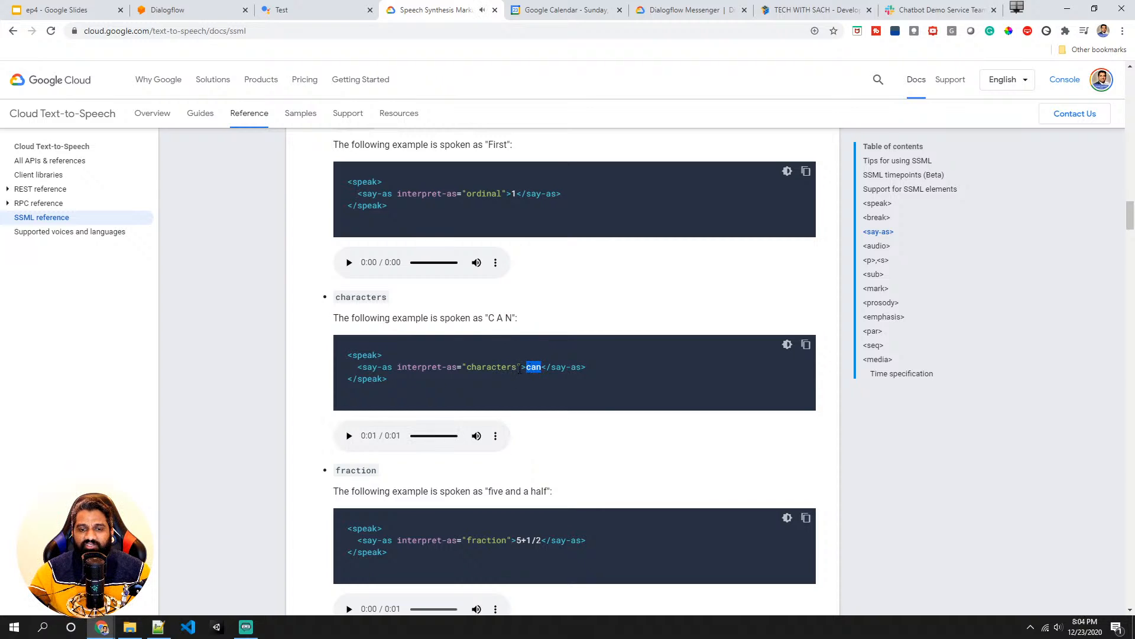
pyautogui.doubleClick(495, 367)
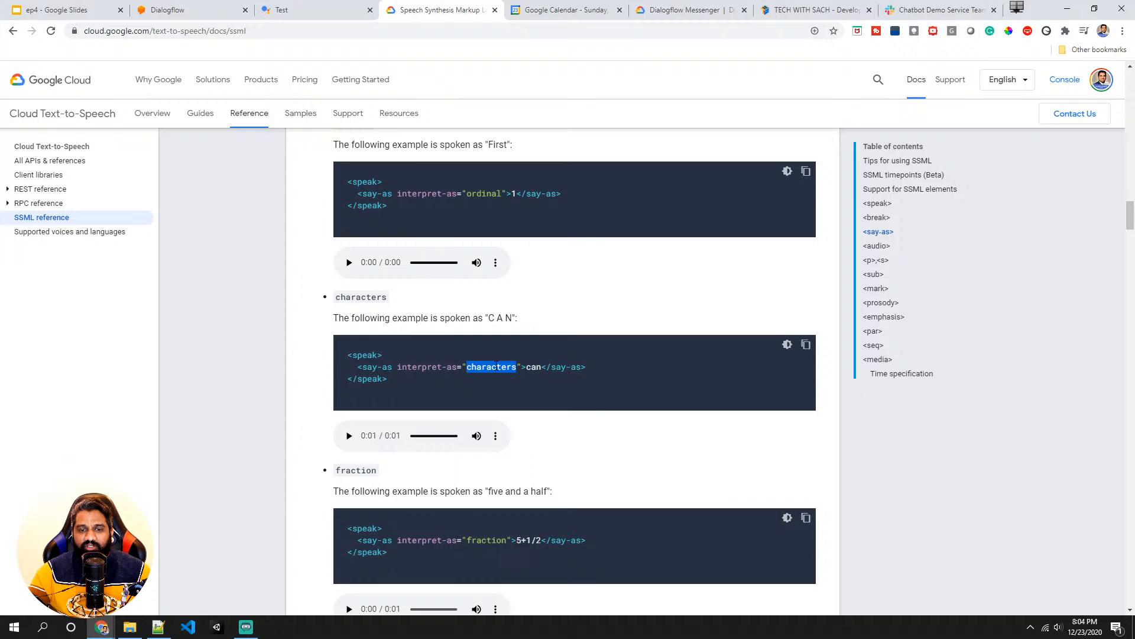
pyautogui.tripleClick(536, 367)
# - Study the say-as expletive example, highlighting its text and value, and play its audio sample
pyautogui.scroll(-4, 536, 369)
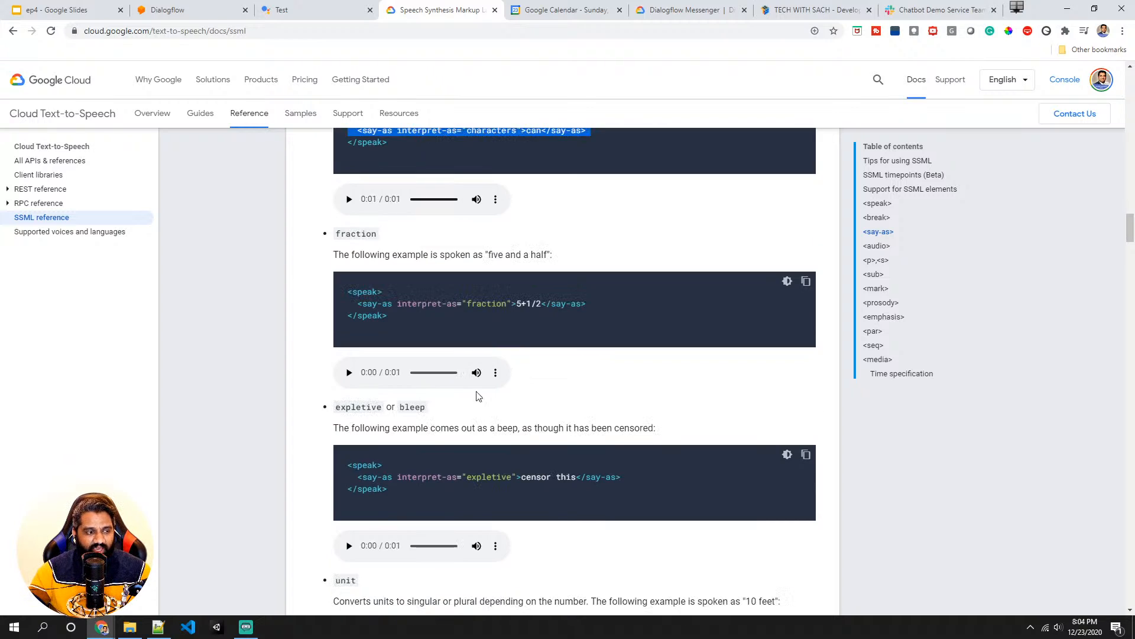
pyautogui.scroll(-2, 417, 369)
pyautogui.scroll(-4, 399, 321)
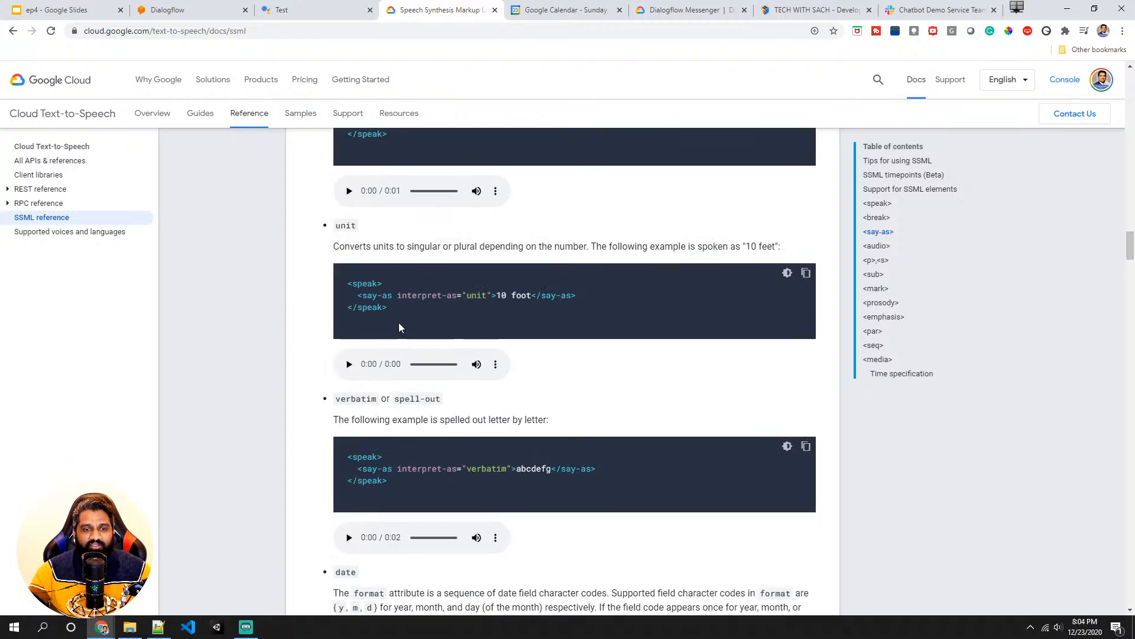
pyautogui.scroll(2, 396, 324)
pyautogui.scroll(1, 396, 330)
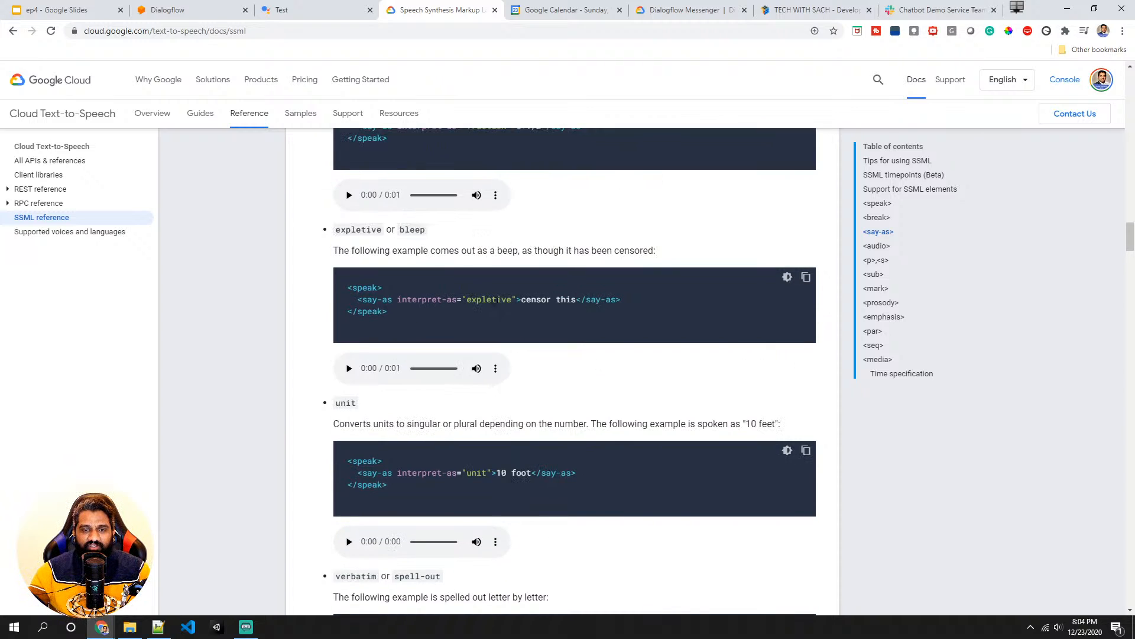
pyautogui.tripleClick(490, 300)
pyautogui.click(520, 299)
pyautogui.moveTo(520, 299); pyautogui.dragTo(578, 299)
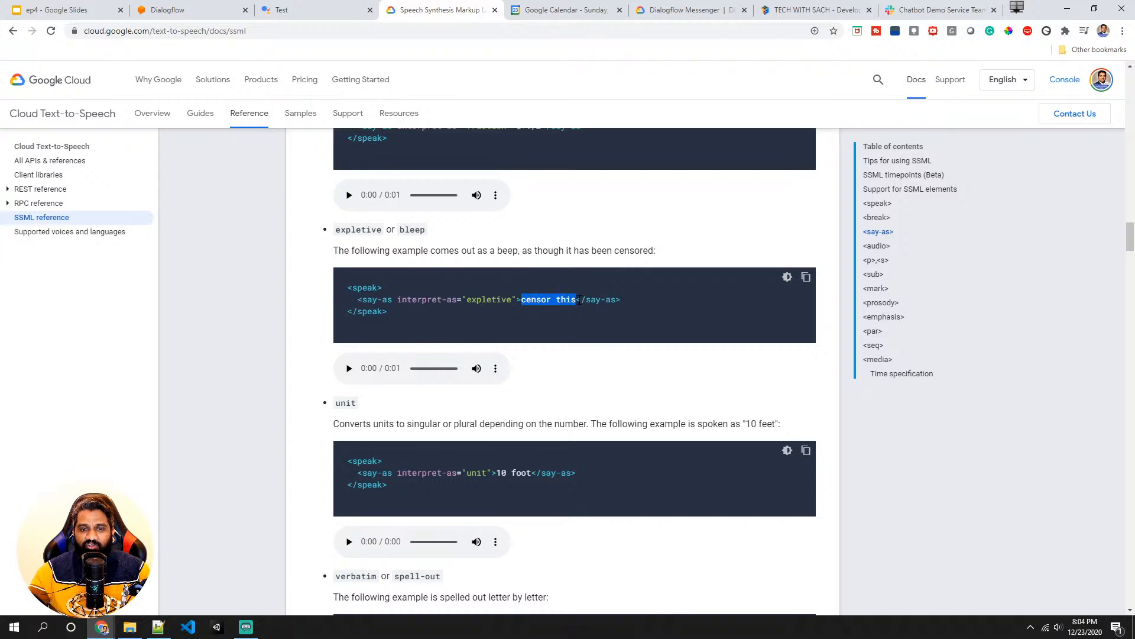
pyautogui.doubleClick(489, 300)
pyautogui.click(351, 369)
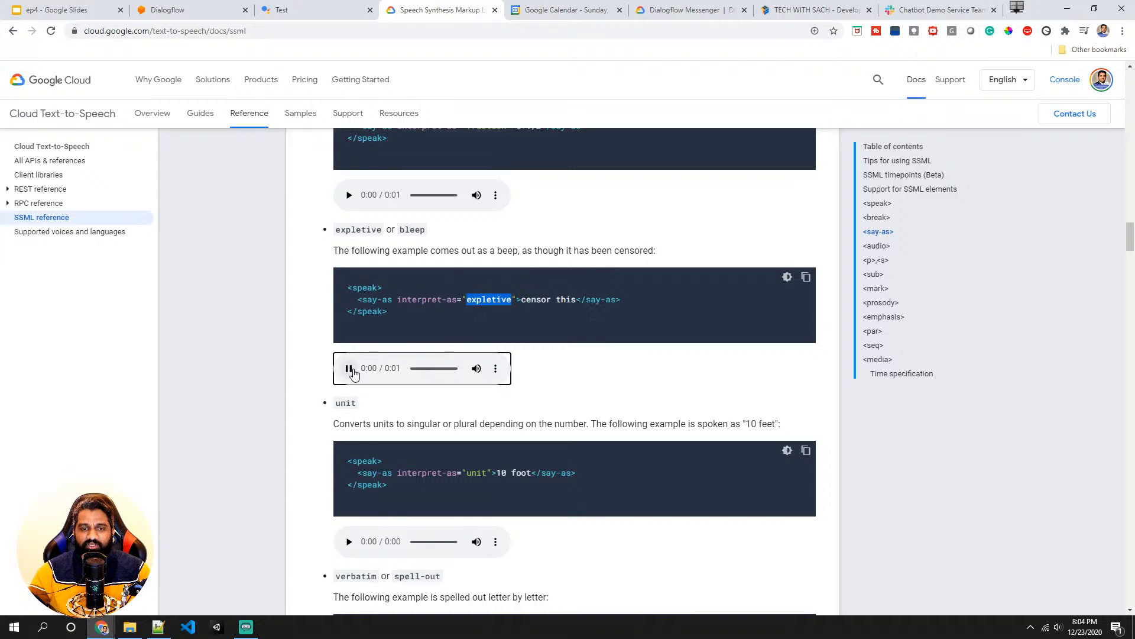
pyautogui.click(511, 305)
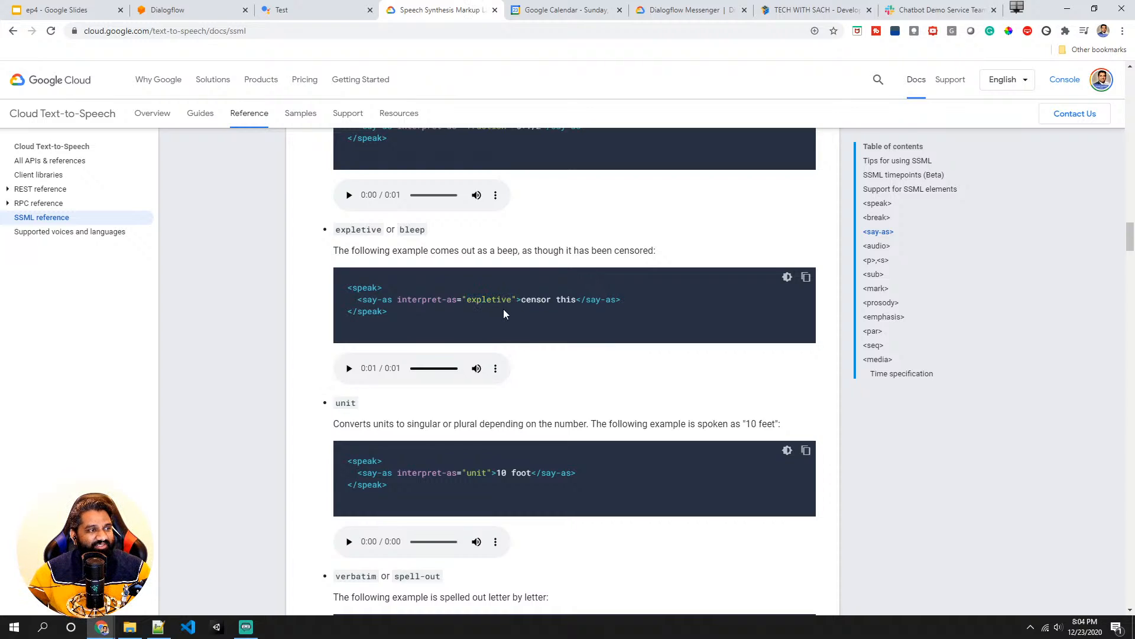
# - Scroll to the audio element example and play its audio sample
pyautogui.scroll(-2, 503, 309)
pyautogui.scroll(-2, 418, 396)
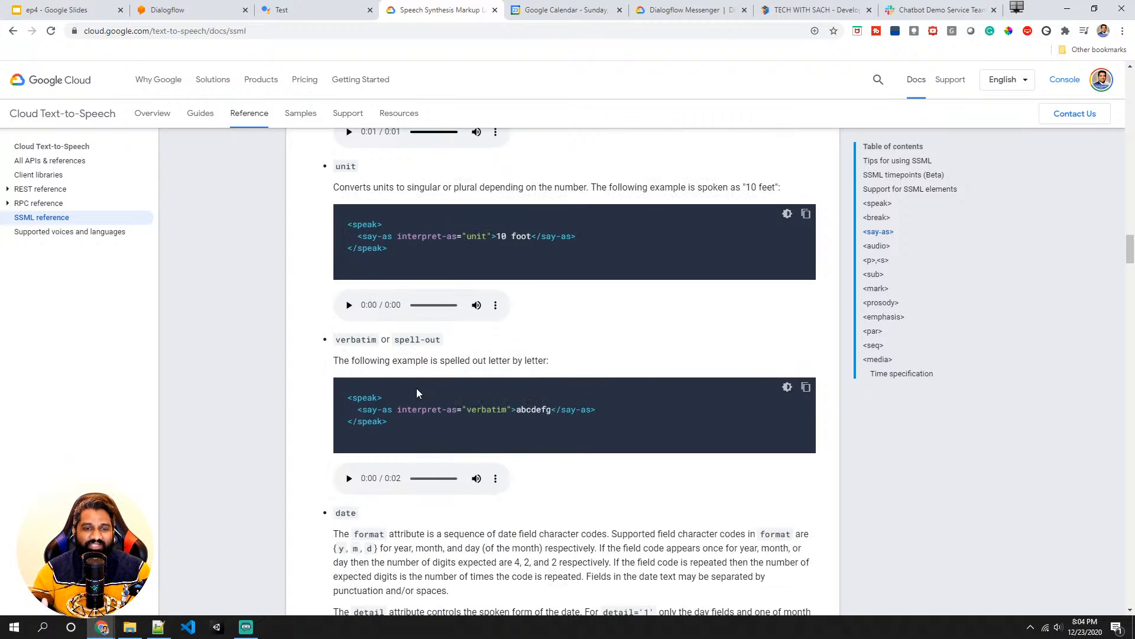
pyautogui.scroll(-15, 416, 391)
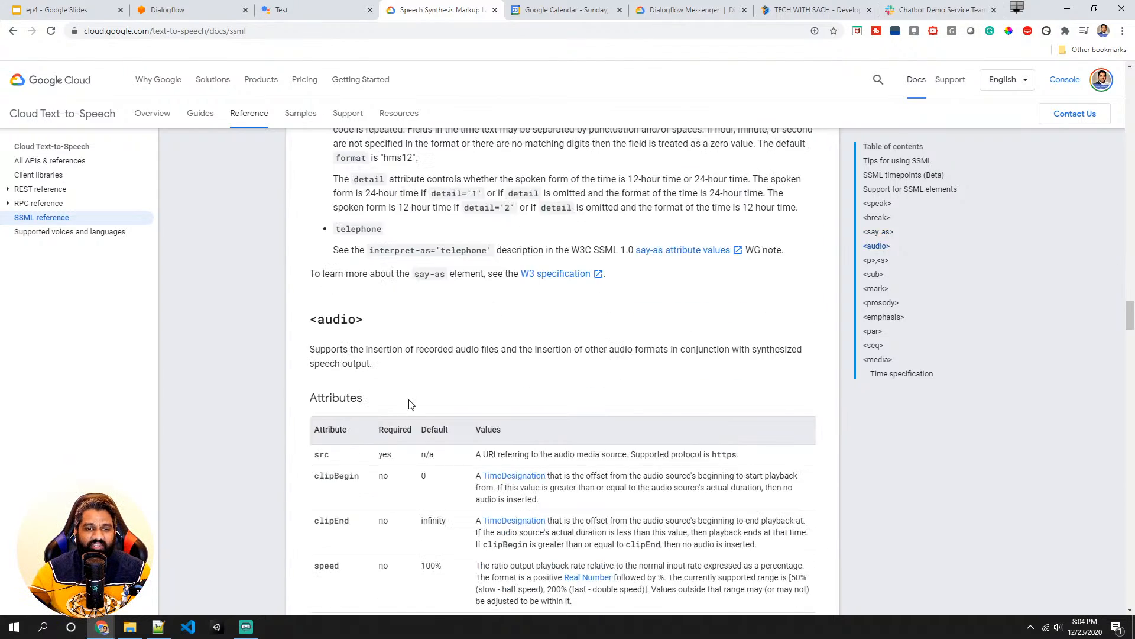
pyautogui.scroll(-15, 410, 403)
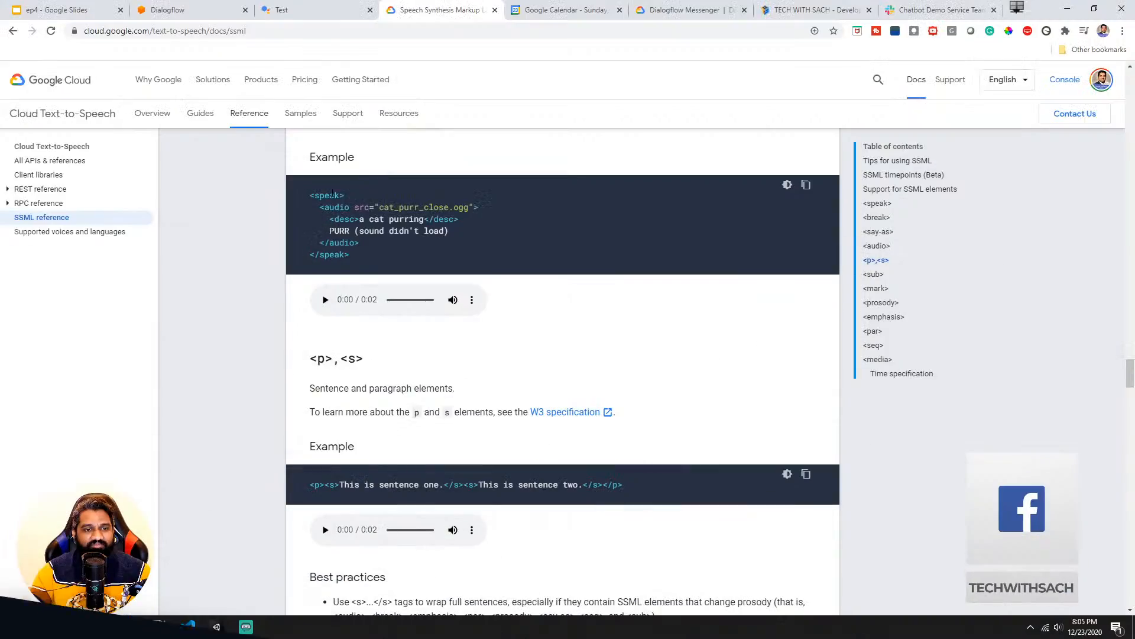
pyautogui.click(326, 300)
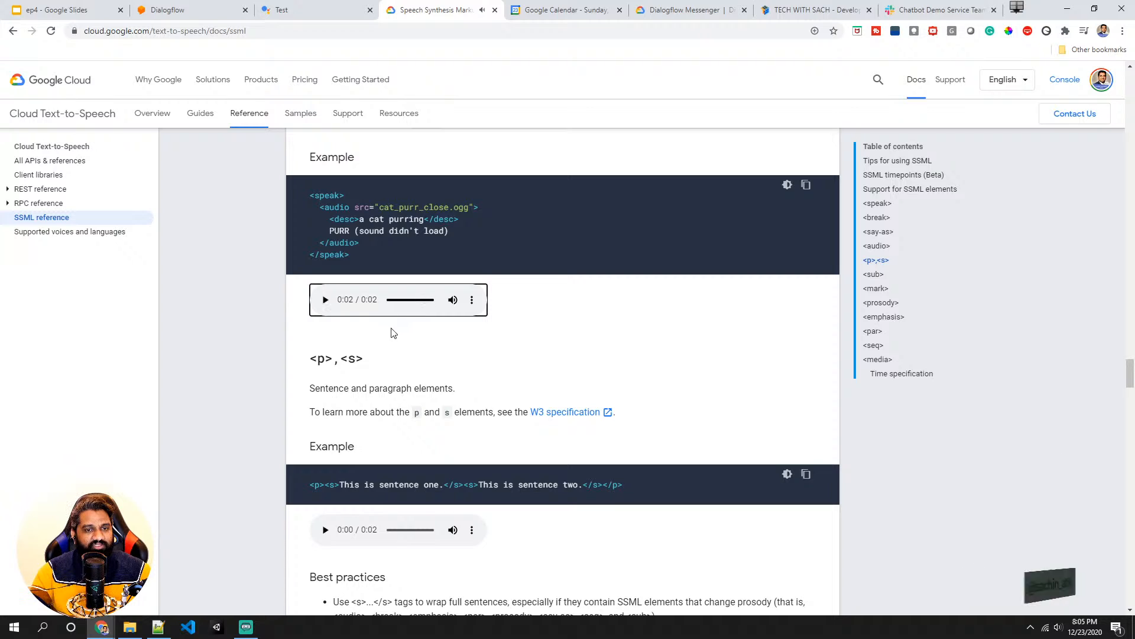
# - Play both sub element audio samples in the SSML reference
pyautogui.scroll(-3, 397, 254)
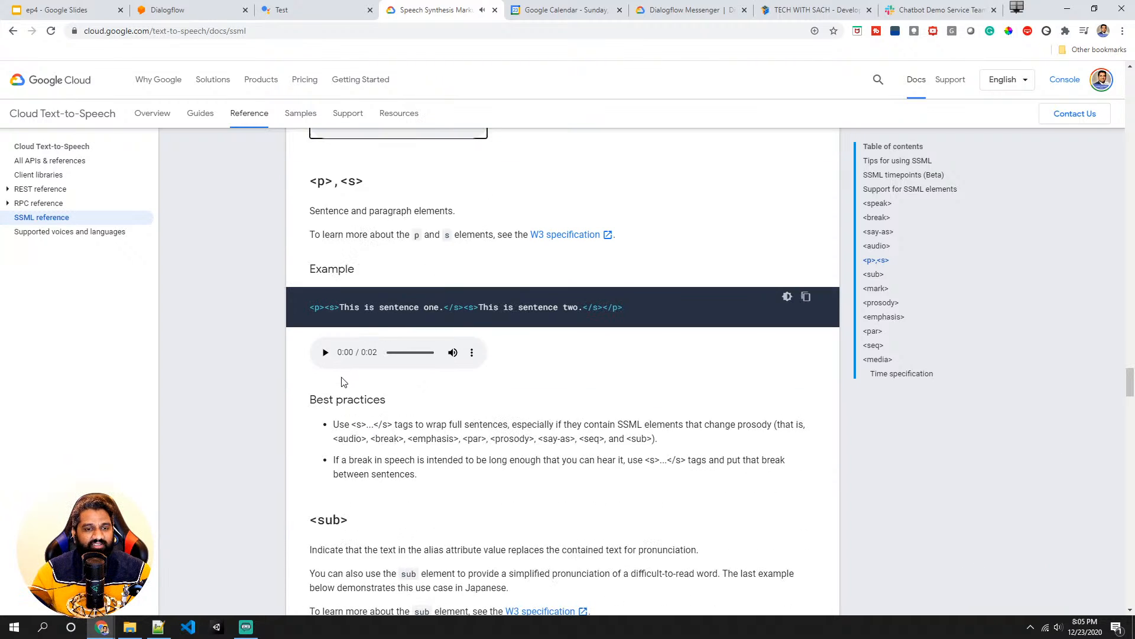
pyautogui.scroll(-12, 329, 353)
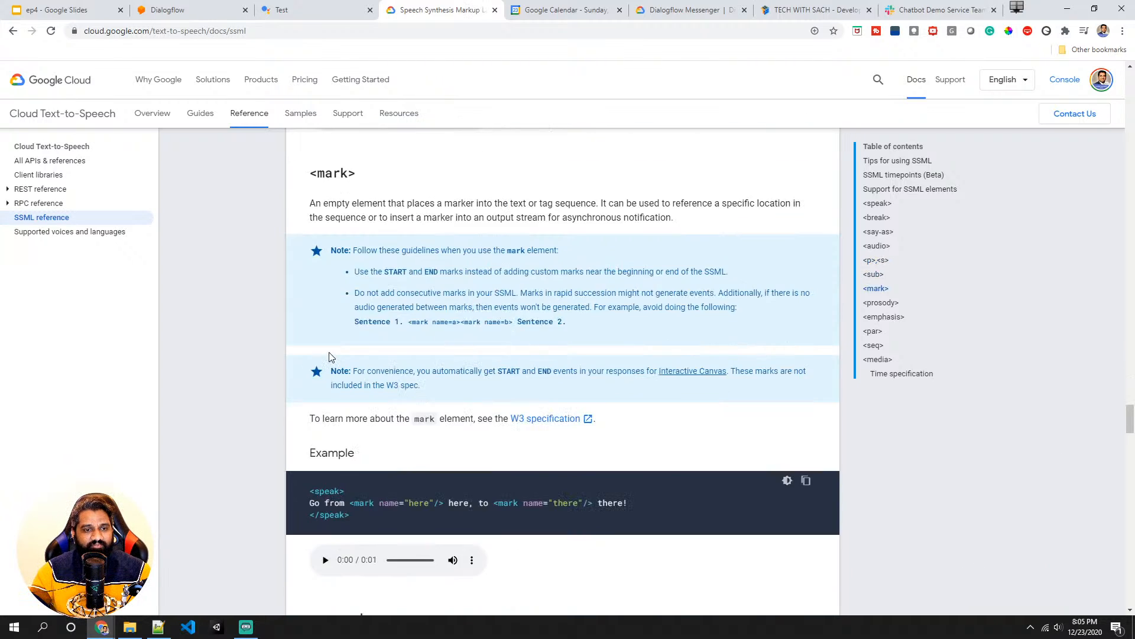
pyautogui.scroll(5, 329, 353)
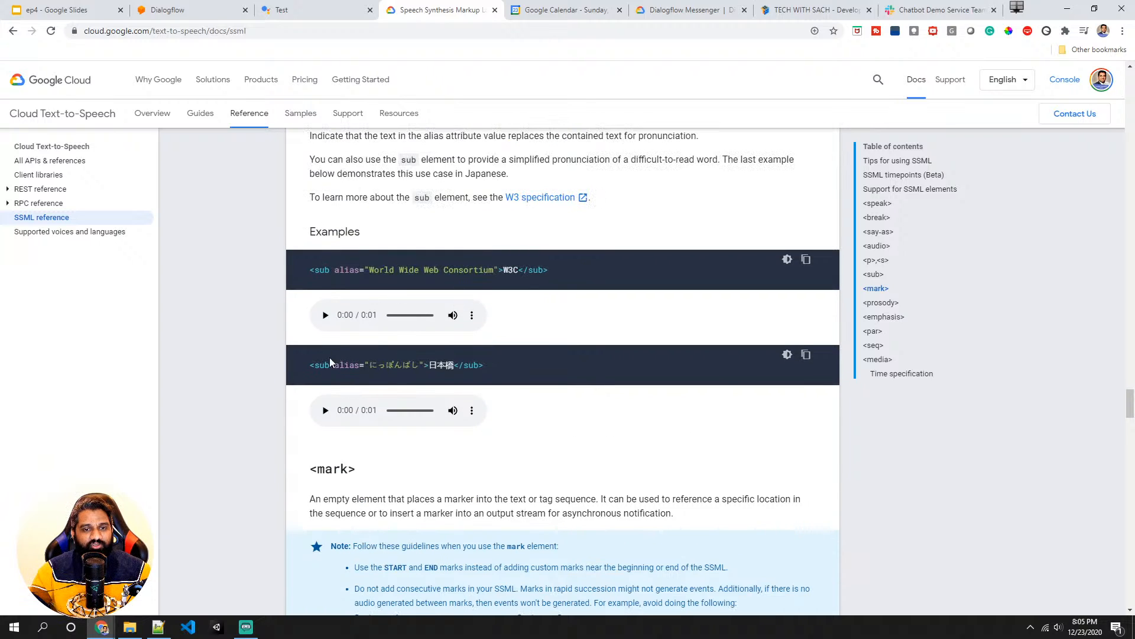
pyautogui.click(326, 410)
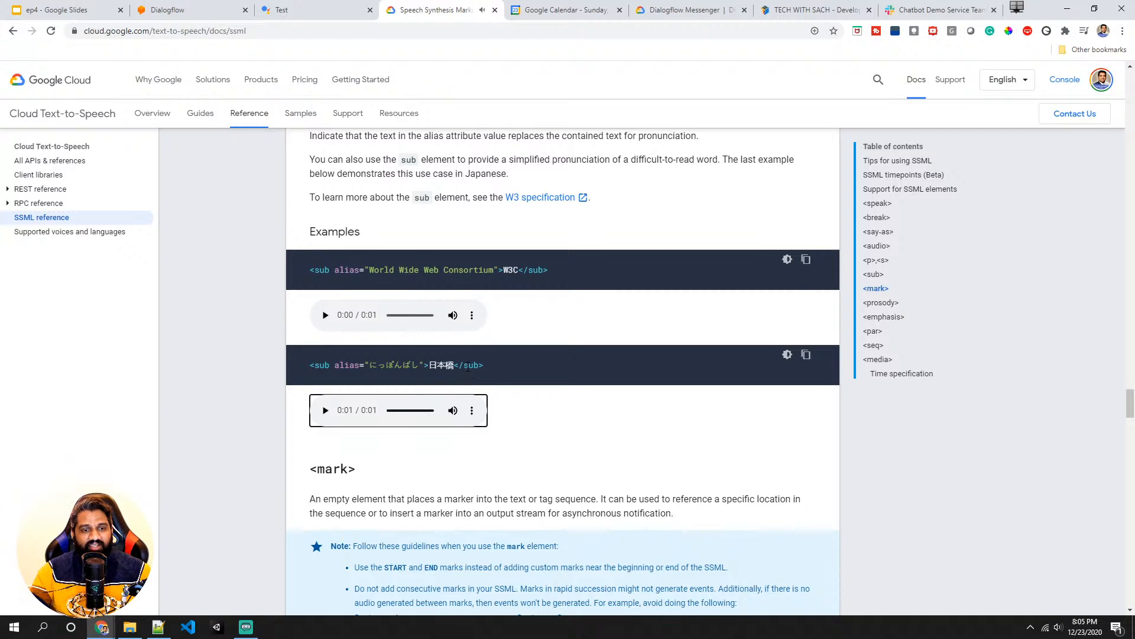
pyautogui.click(329, 317)
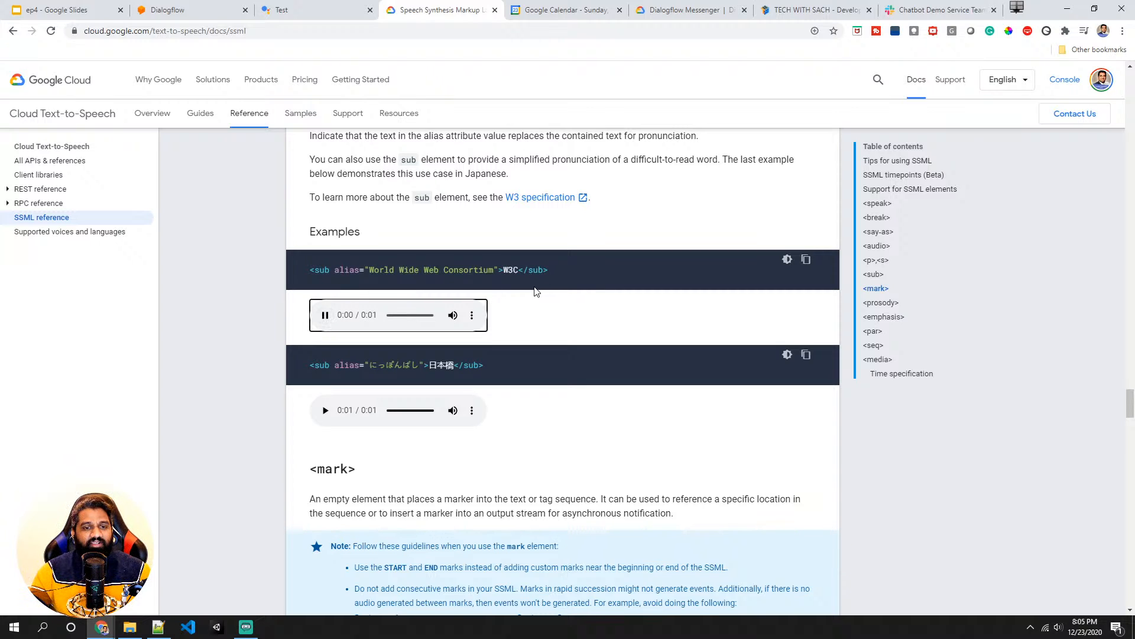
# - Scroll through the prosody section and back up the SSML reference page
pyautogui.scroll(-6, 533, 291)
pyautogui.scroll(-6, 495, 355)
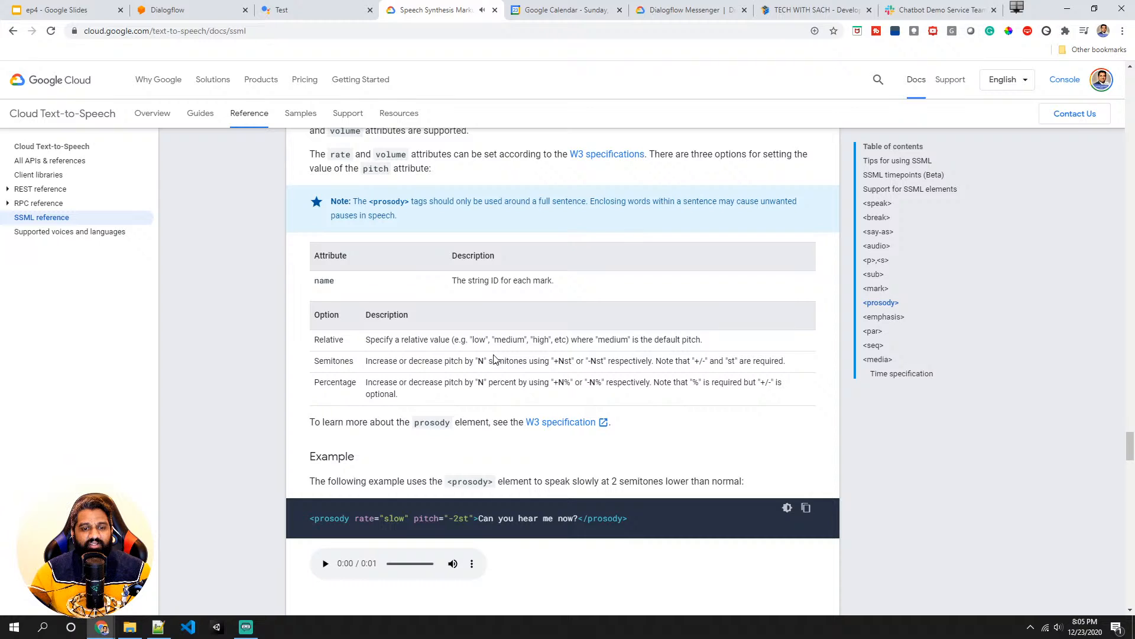
pyautogui.scroll(15, 460, 366)
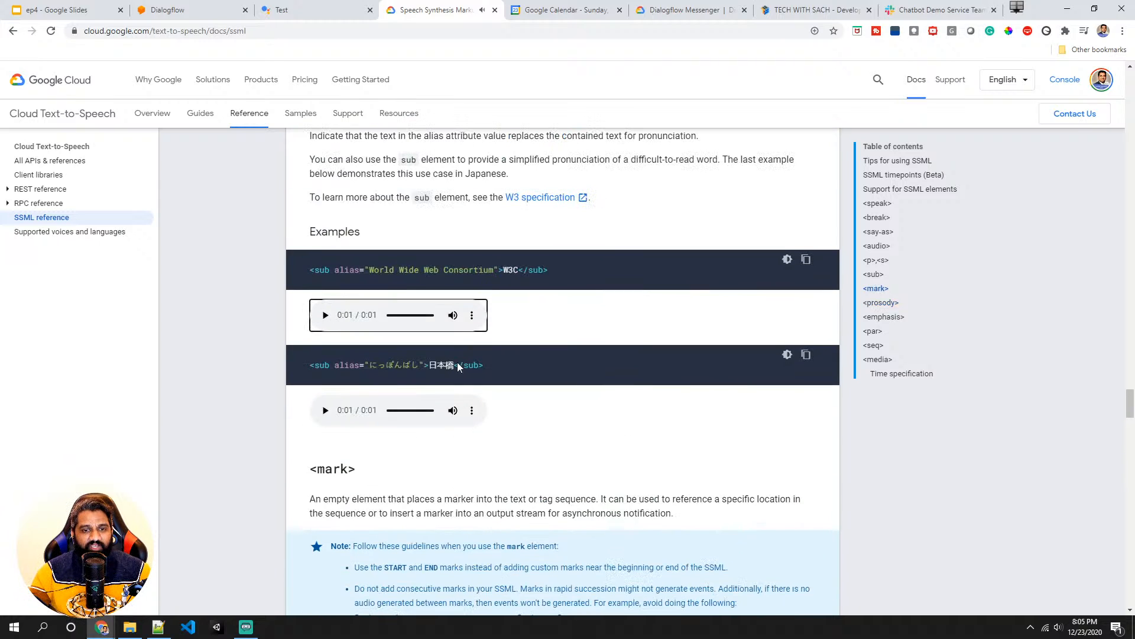
pyautogui.scroll(12, 458, 365)
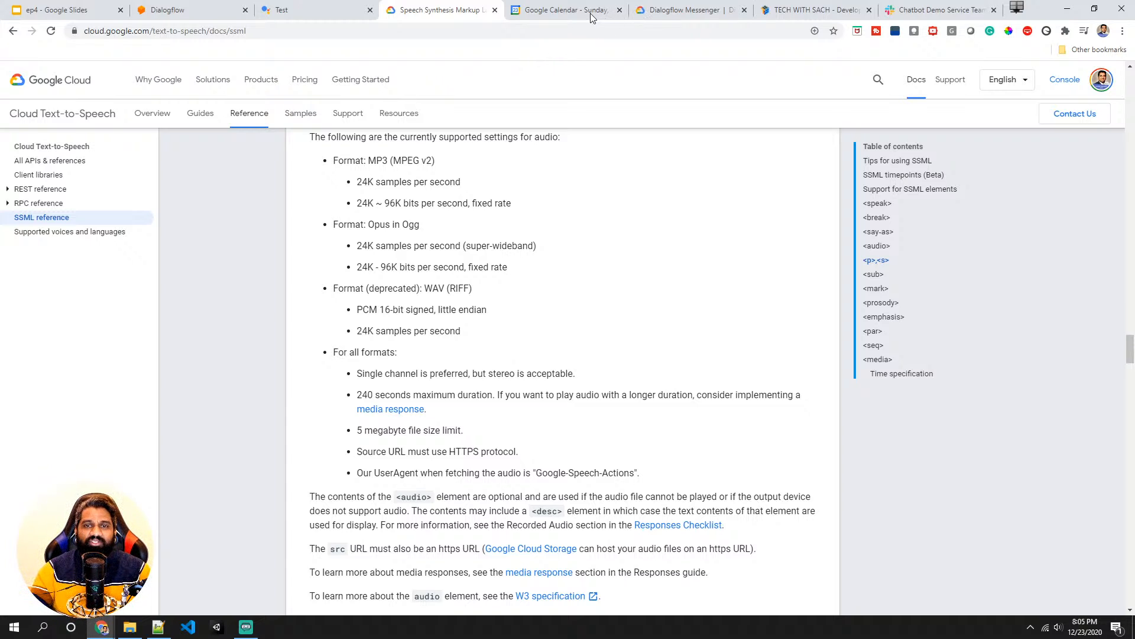
# - Search the web for google cloud text to speech and open the Text-to-Speech product page
pyautogui.click(589, 13)
pyautogui.click(532, 27)
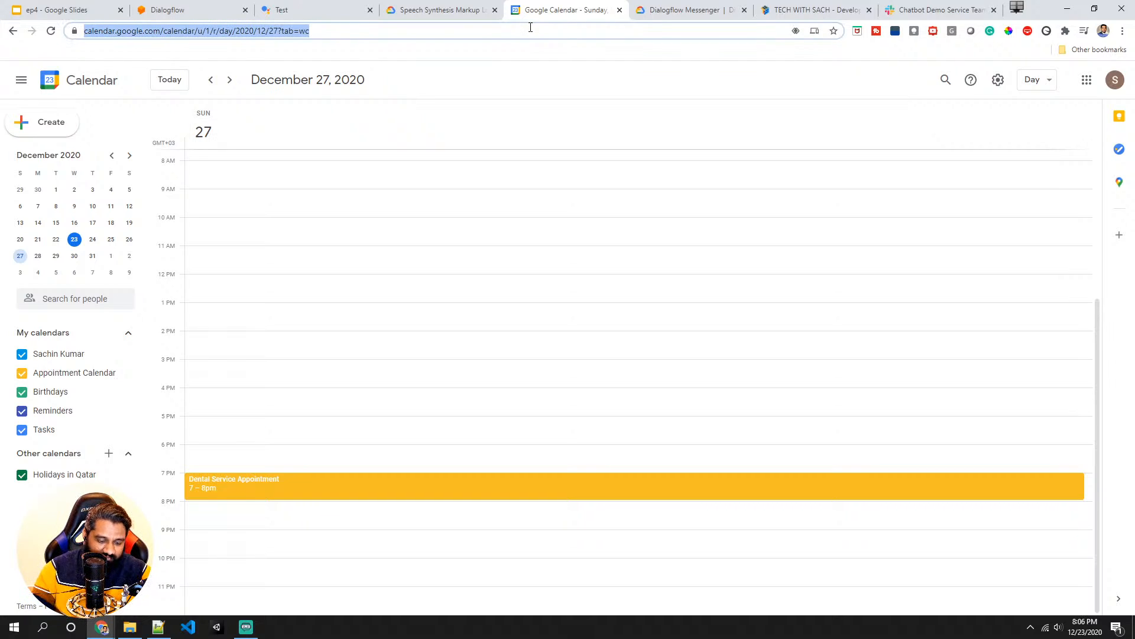
pyautogui.write('google c')
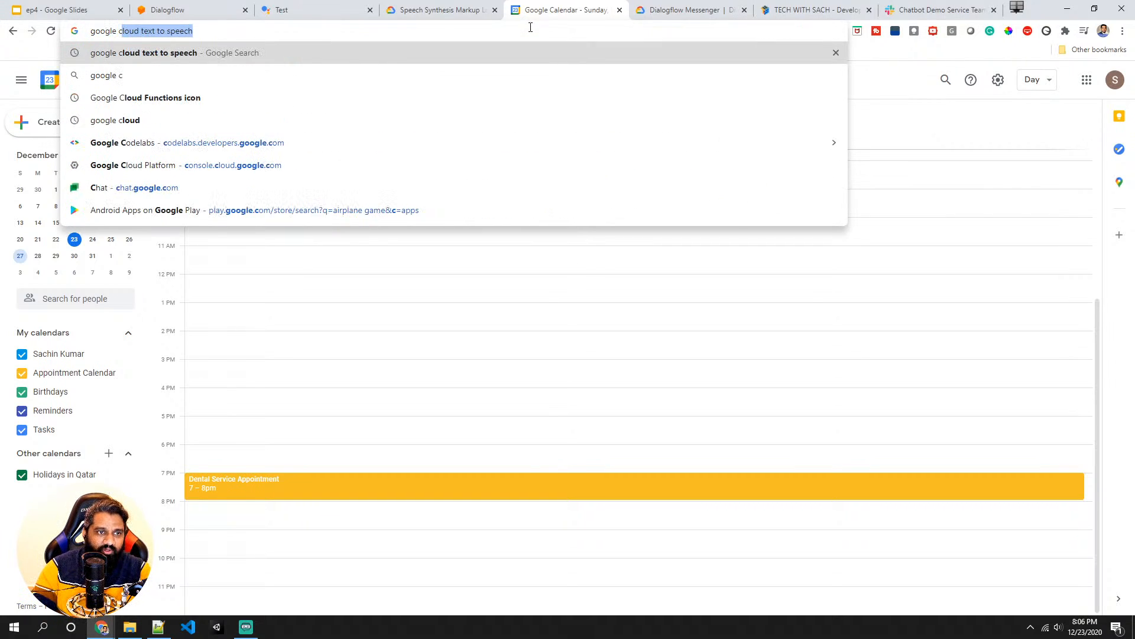
pyautogui.press('Return')
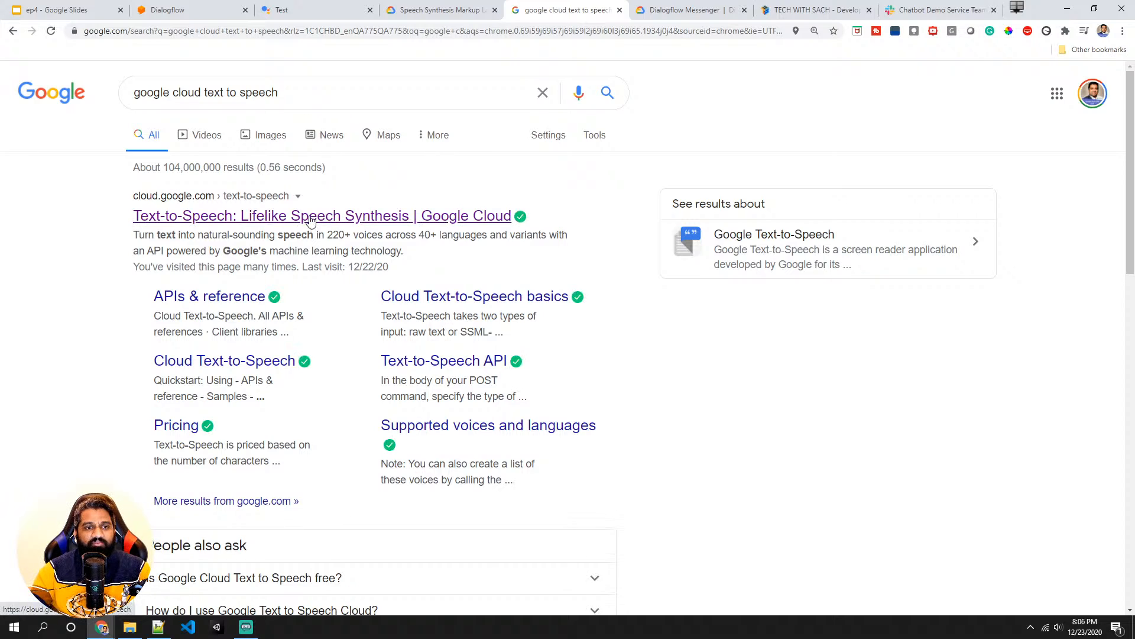
pyautogui.click(201, 223)
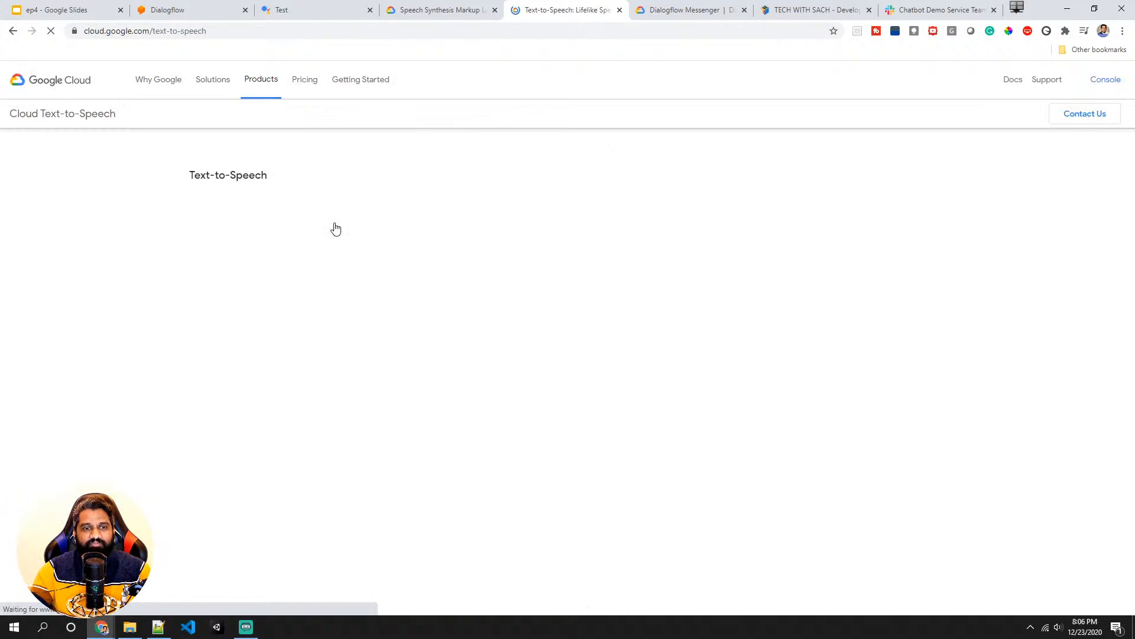
# - Switch the Text-to-Speech demo's input to SSML mode
pyautogui.scroll(-5, 442, 200)
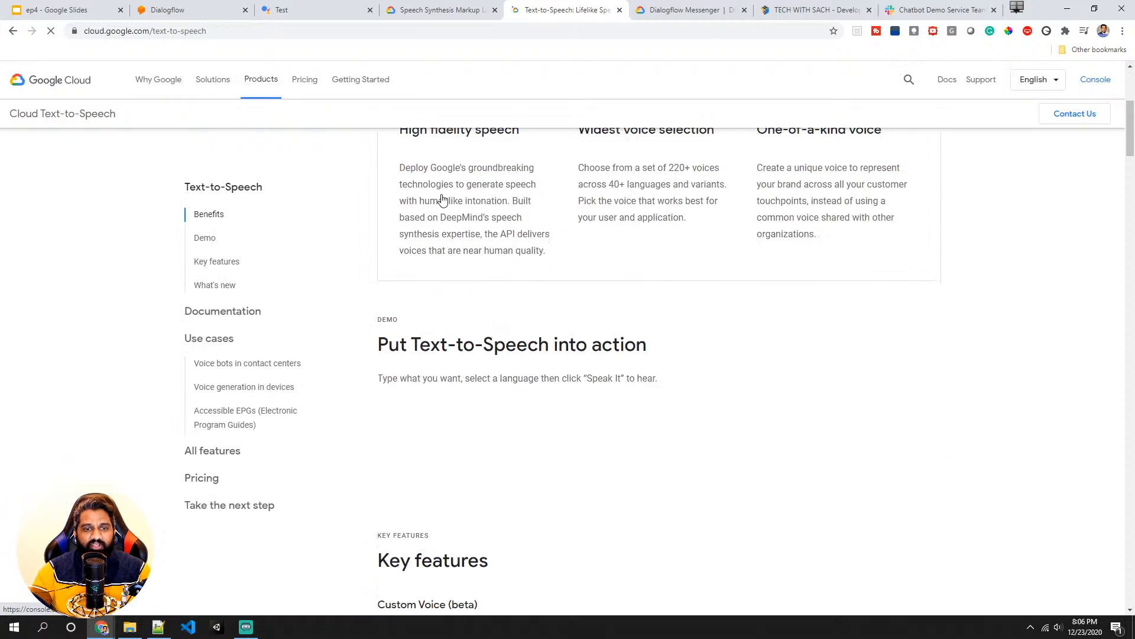
pyautogui.scroll(-3, 443, 200)
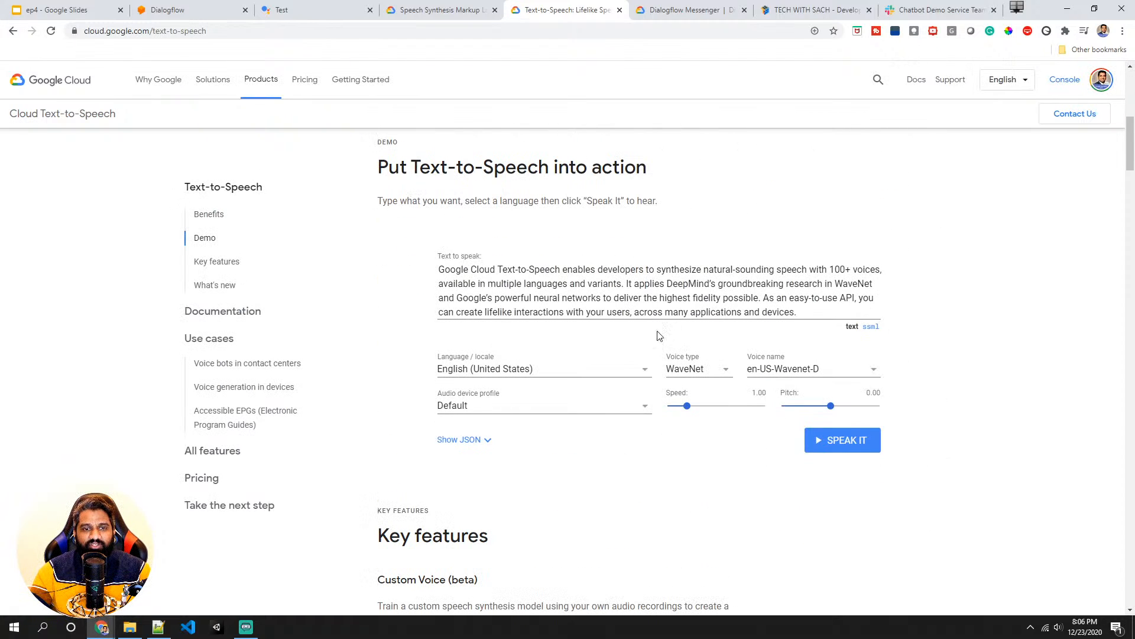
pyautogui.click(874, 329)
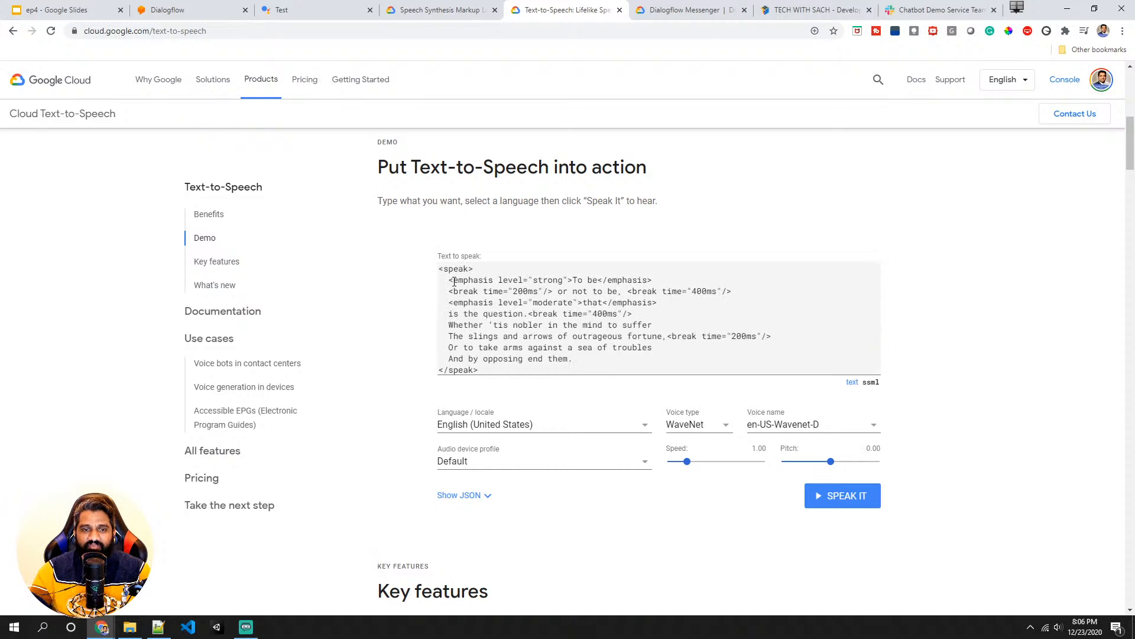
# - Select all of the demo's SSML sample text and copy it
pyautogui.moveTo(441, 270); pyautogui.dragTo(503, 374)
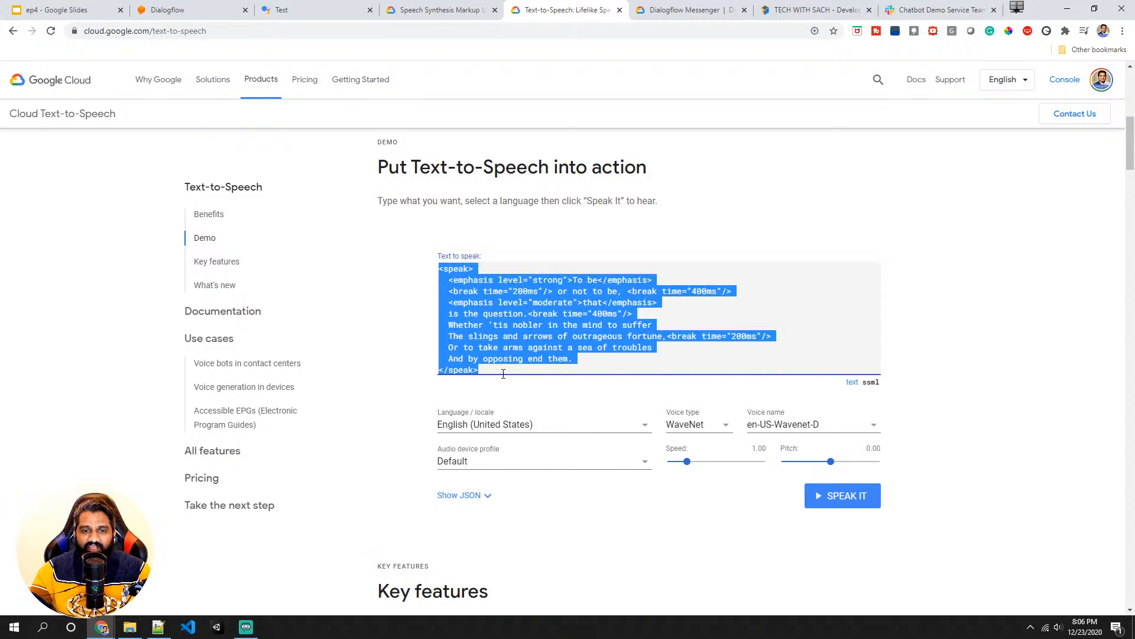
pyautogui.rightClick(467, 290)
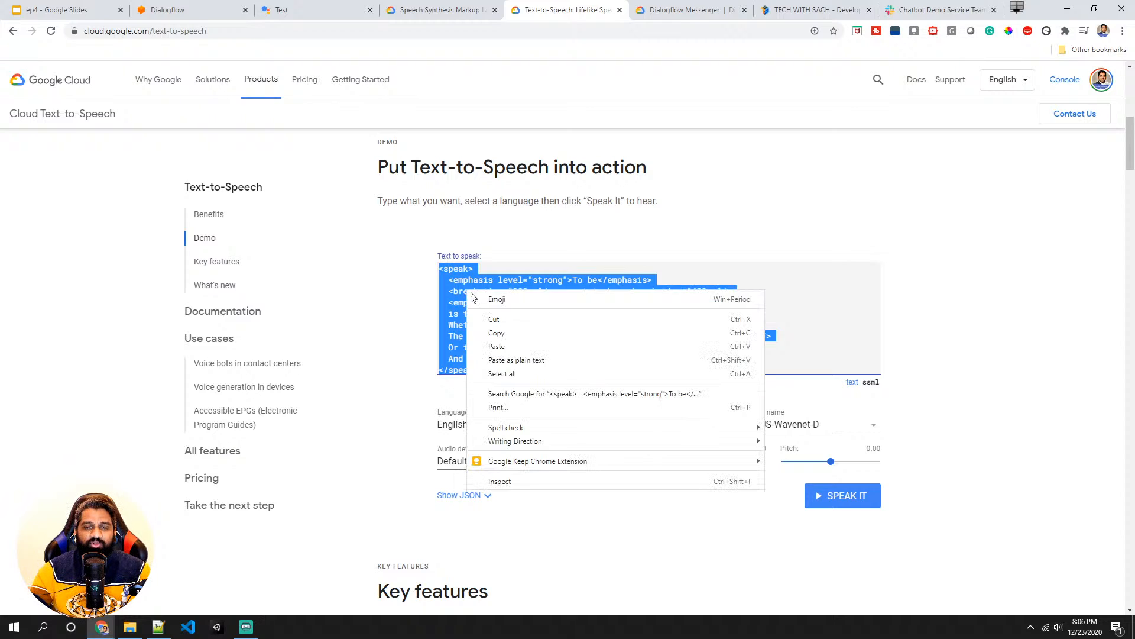
pyautogui.click(495, 336)
pyautogui.click(499, 306)
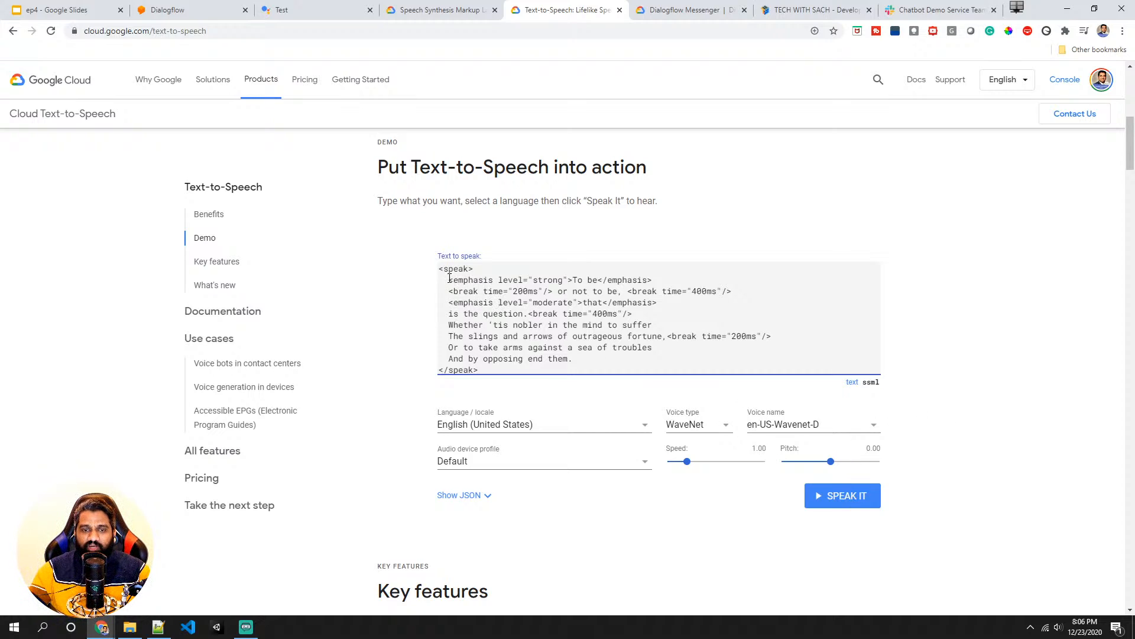
# - Study the demo SSML by highlighting its emphasis levels, emphasized words and break times
pyautogui.moveTo(448, 280); pyautogui.dragTo(528, 279)
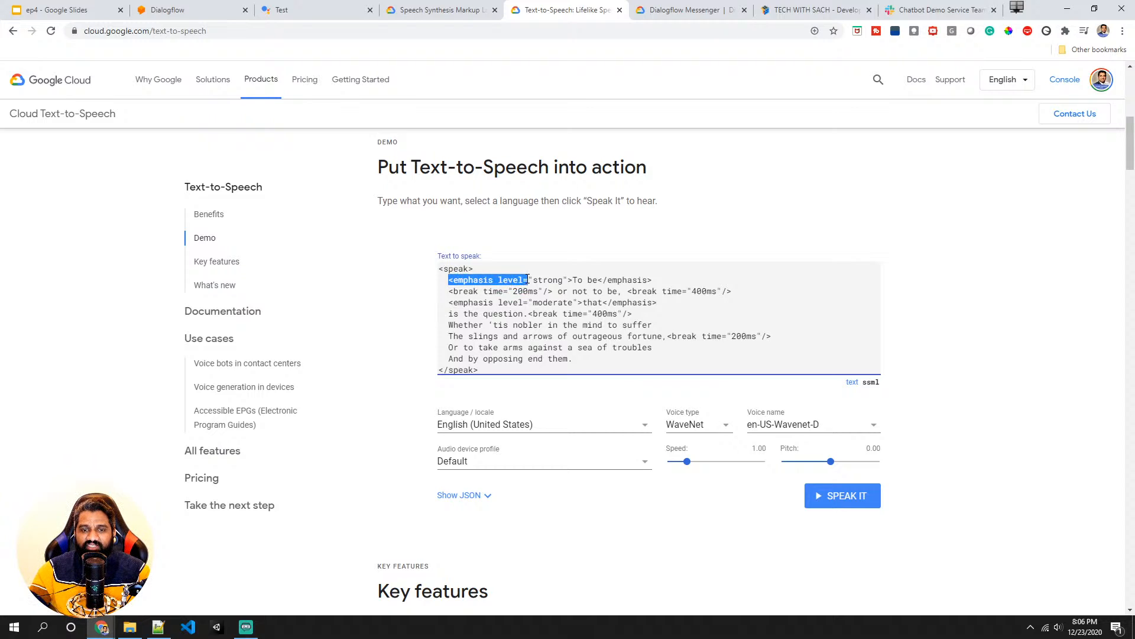
pyautogui.click(545, 281)
pyautogui.doubleClick(545, 281)
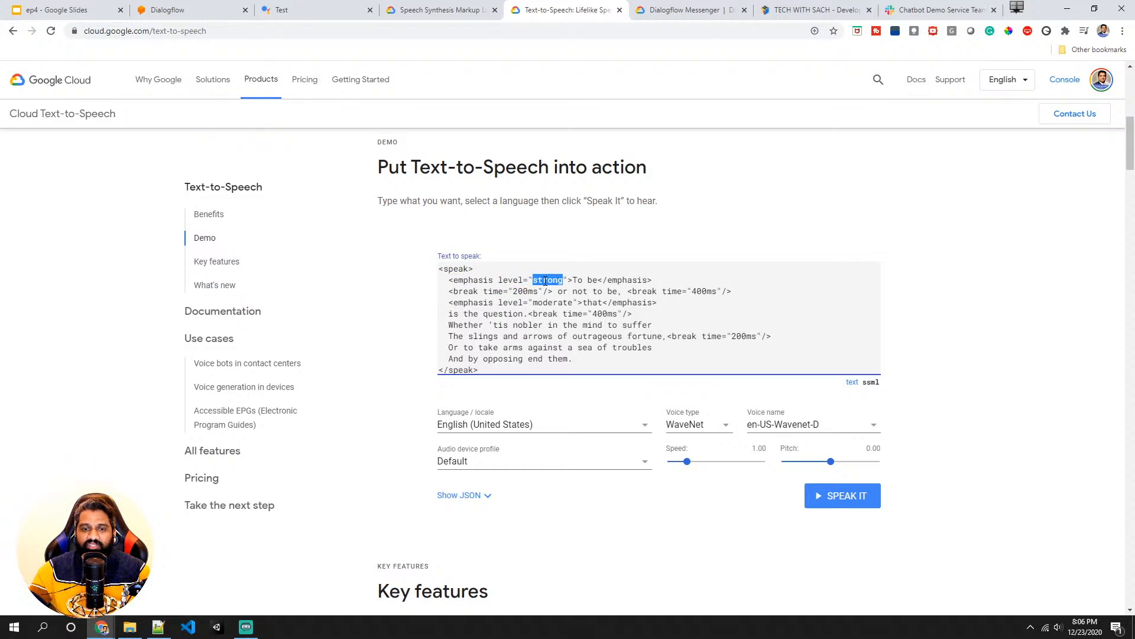
pyautogui.moveTo(573, 279); pyautogui.dragTo(598, 280)
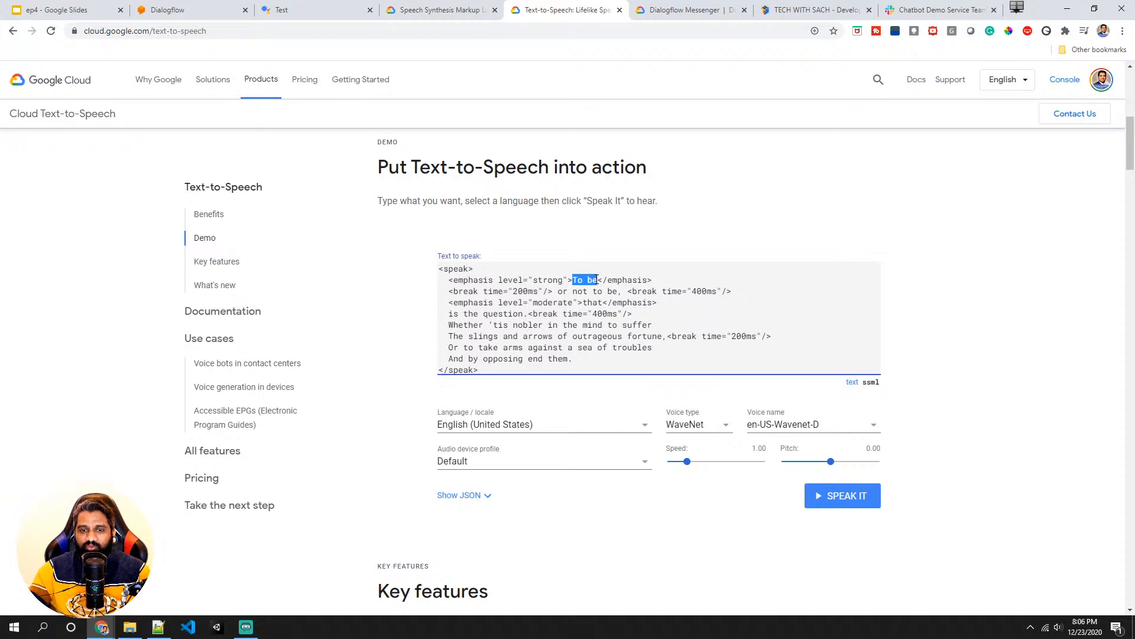
pyautogui.doubleClick(524, 291)
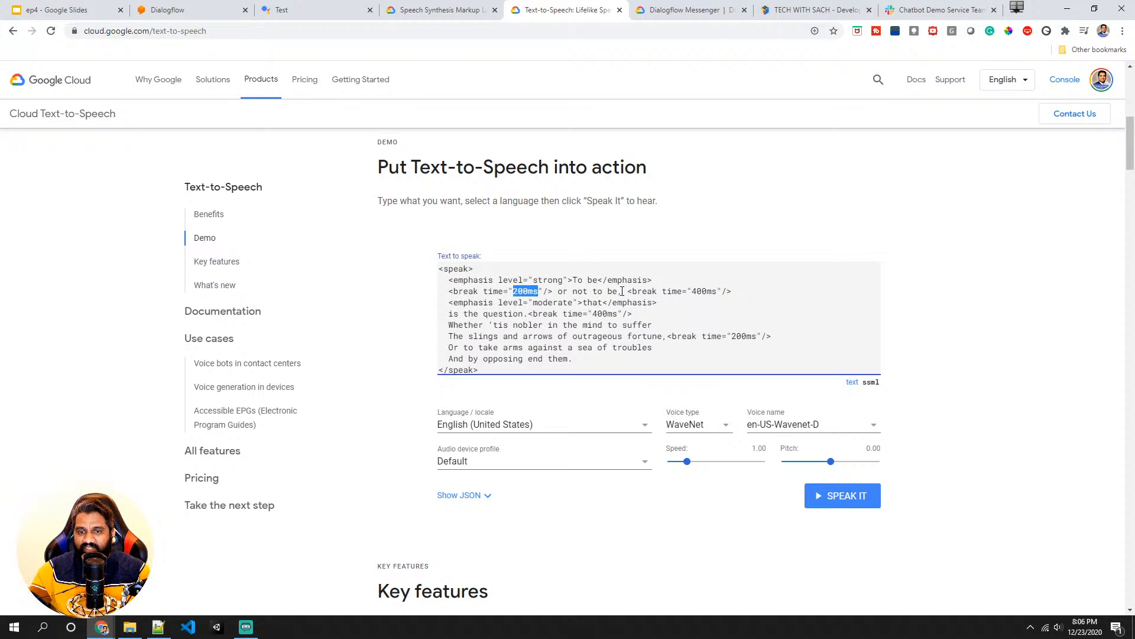
pyautogui.moveTo(731, 291); pyautogui.dragTo(627, 293)
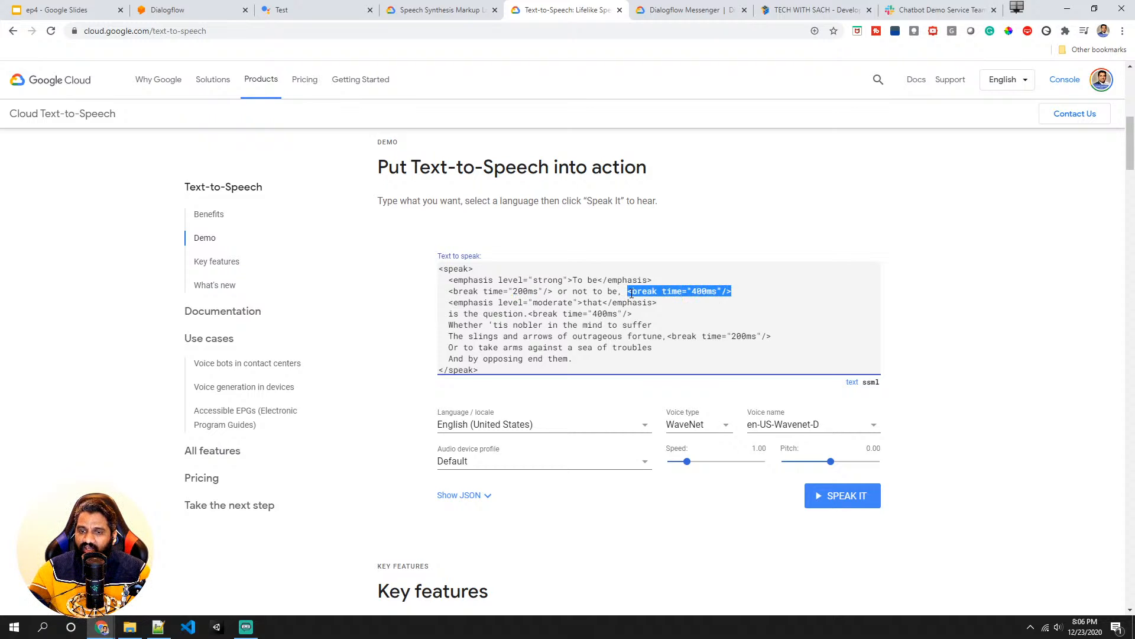
pyautogui.doubleClick(541, 301)
pyautogui.click(599, 302)
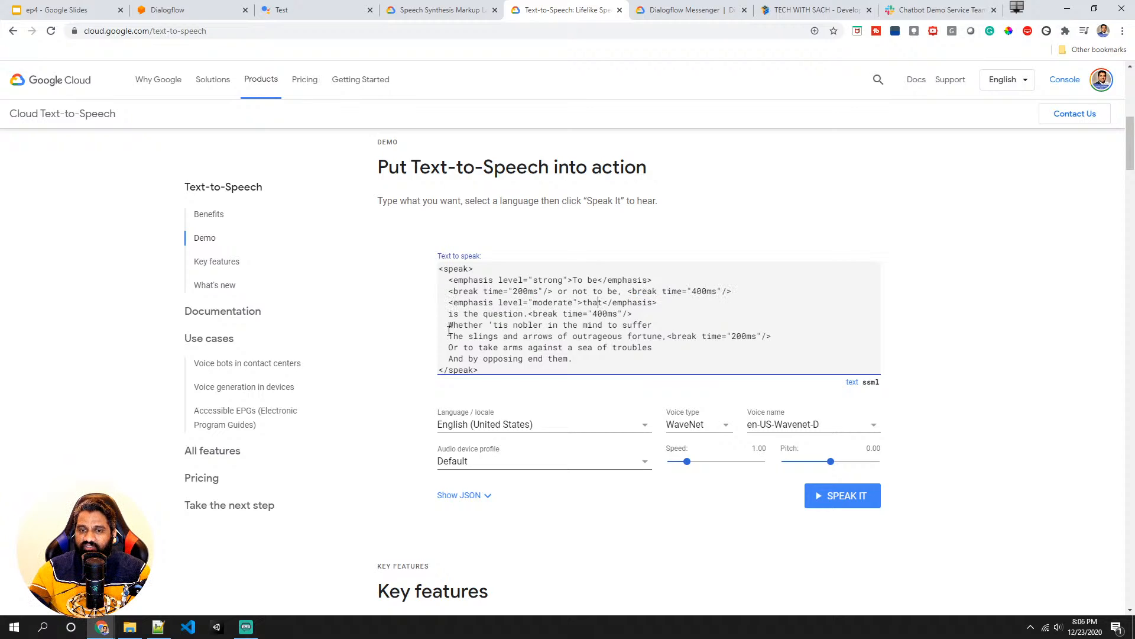
# - Speak the SSML demo aloud, completing the I'm not a robot check
pyautogui.click(843, 497)
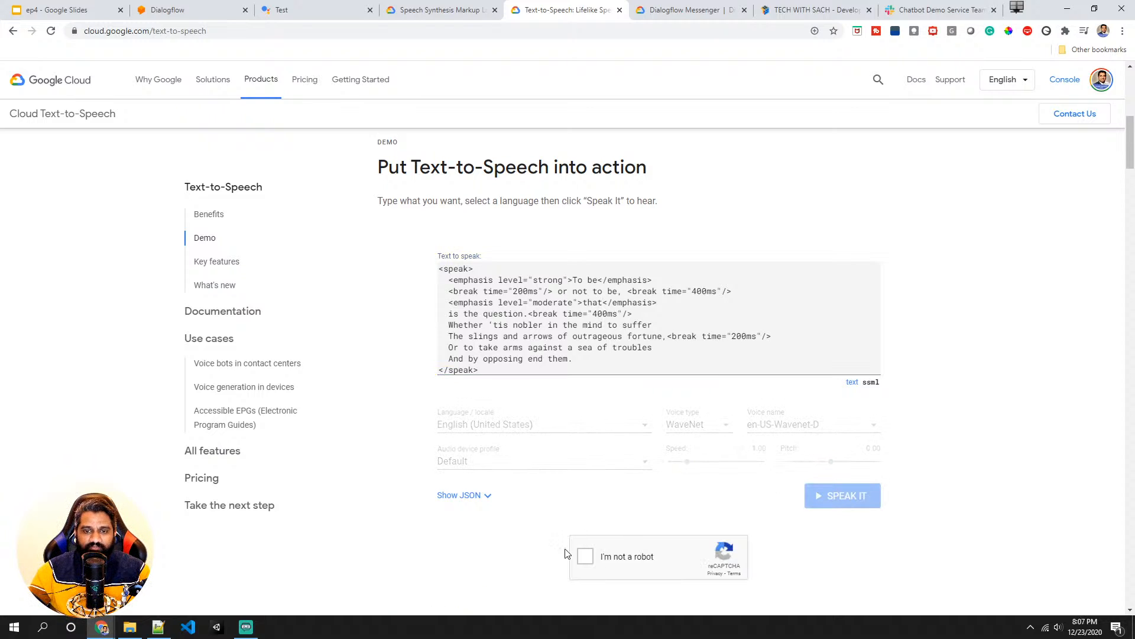
pyautogui.click(586, 556)
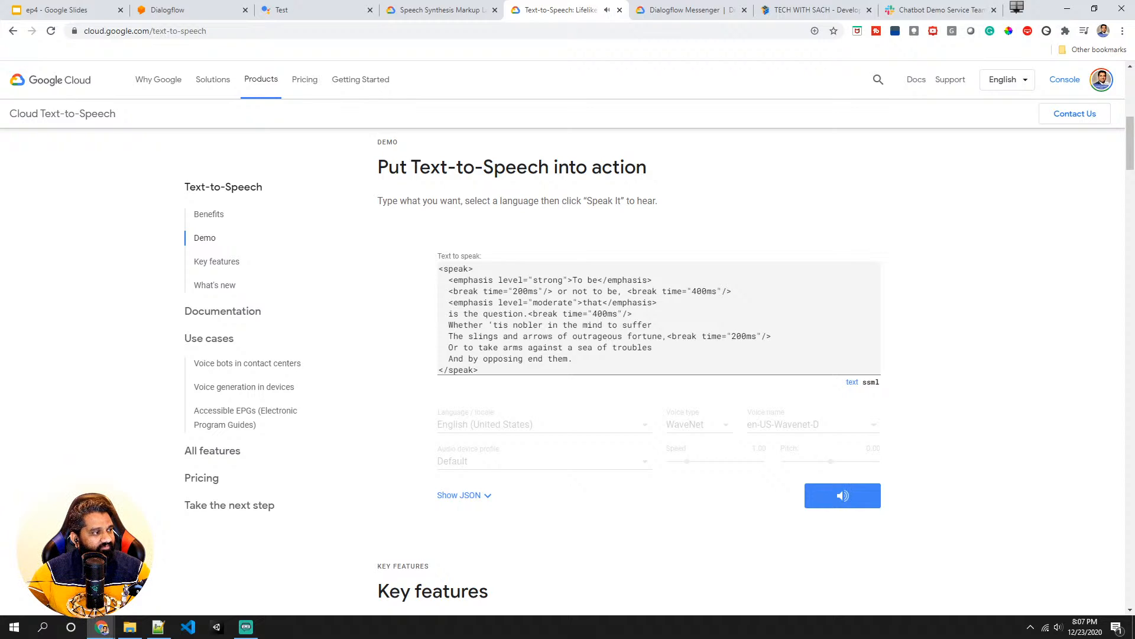
pyautogui.scroll(-2, 624, 364)
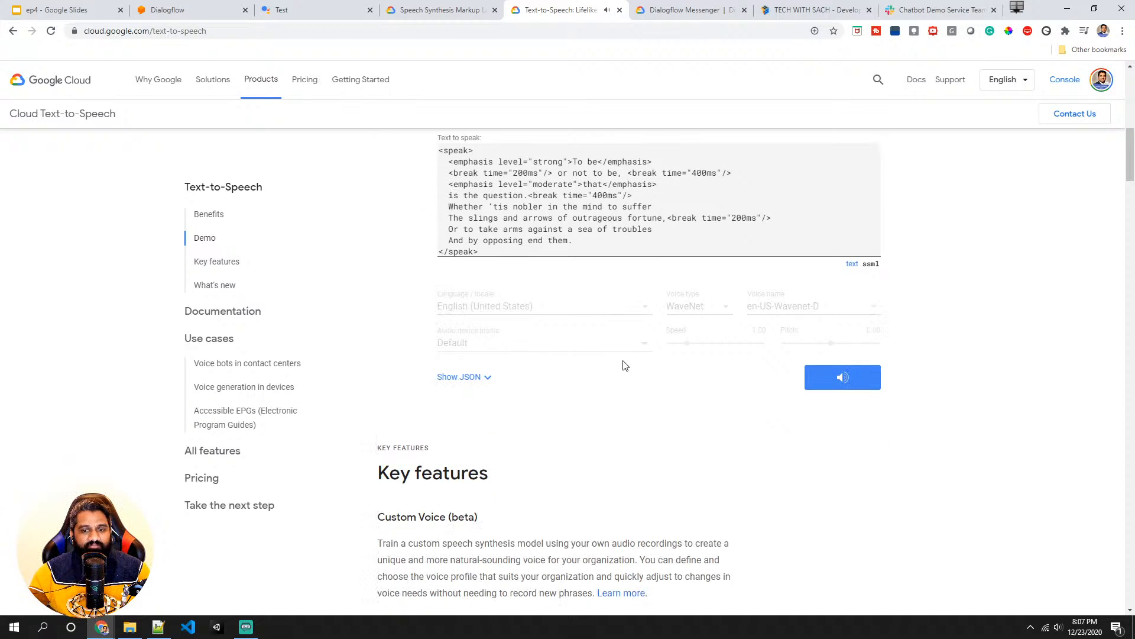
pyautogui.scroll(-2, 479, 303)
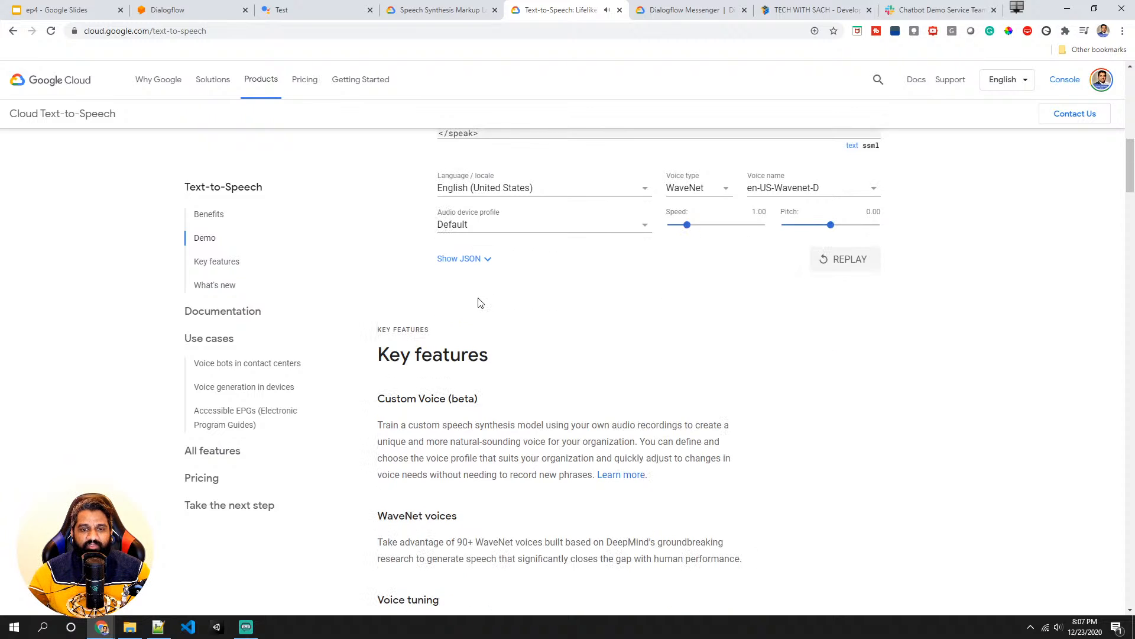
pyautogui.scroll(4, 479, 302)
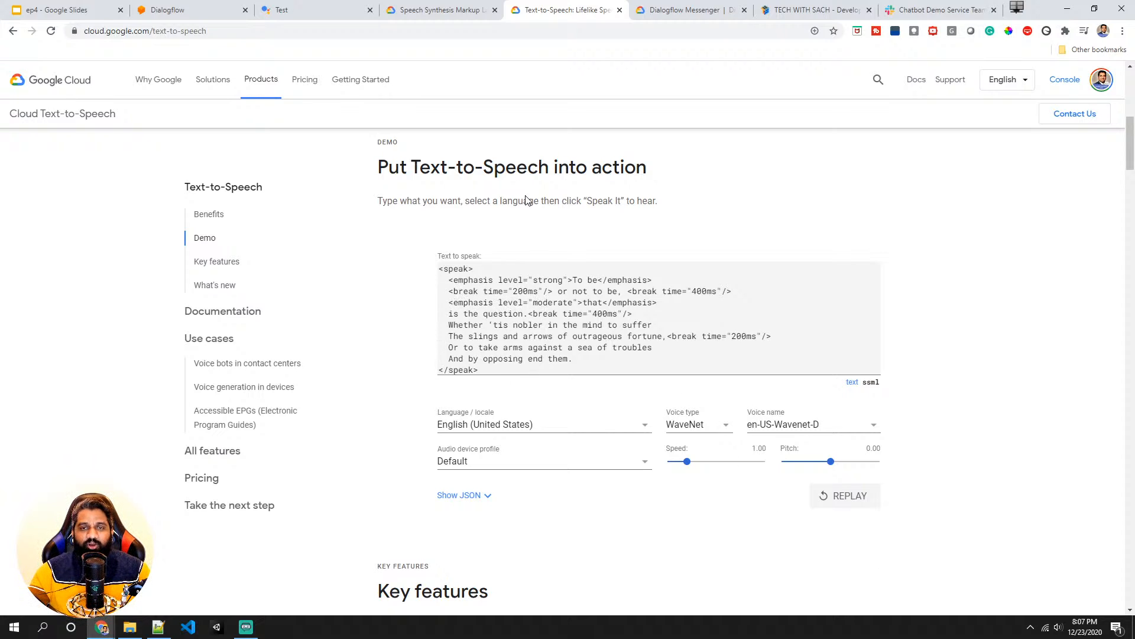
# - Return to the SSML reference page and scroll through the par and seq sections
pyautogui.click(452, 12)
pyautogui.scroll(-20, 528, 308)
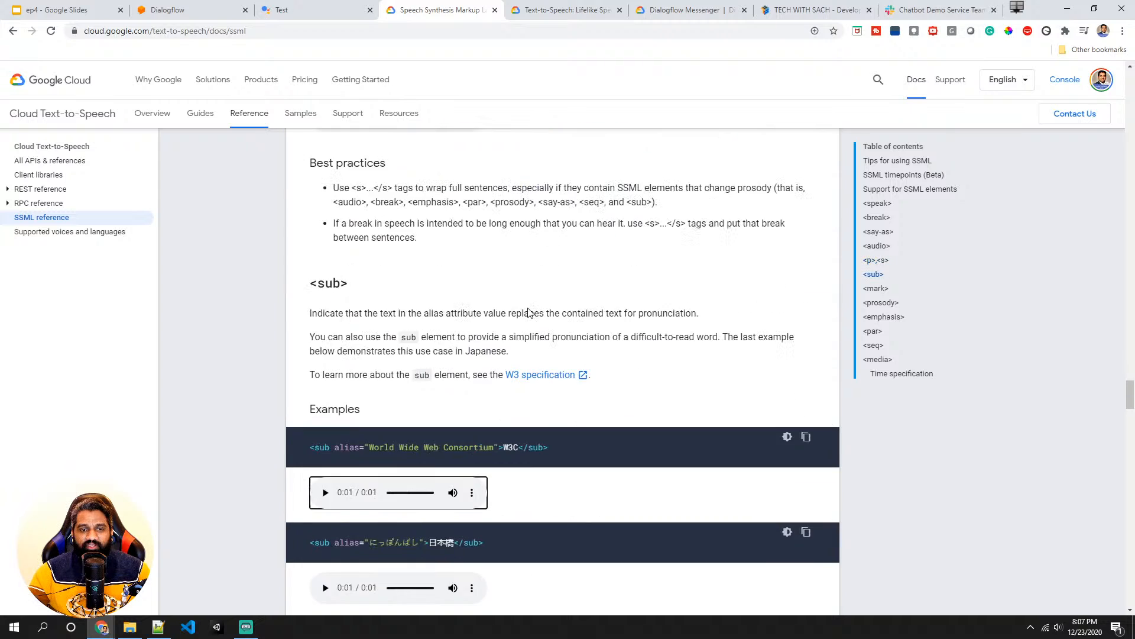
pyautogui.scroll(-20, 528, 310)
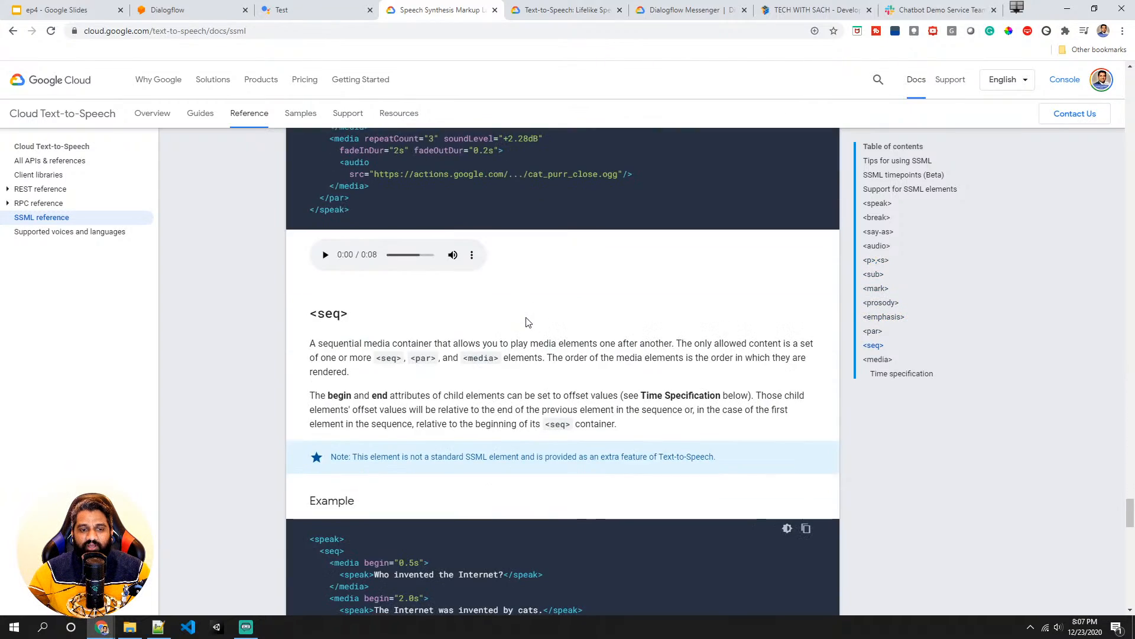
pyautogui.scroll(-2, 338, 285)
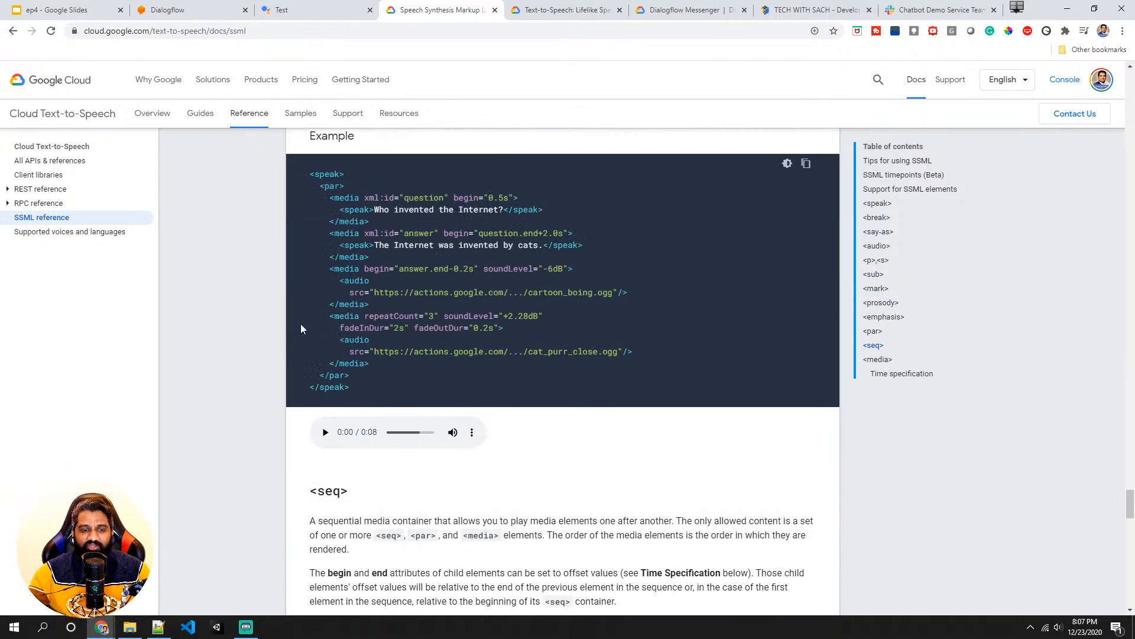
pyautogui.scroll(5, 339, 297)
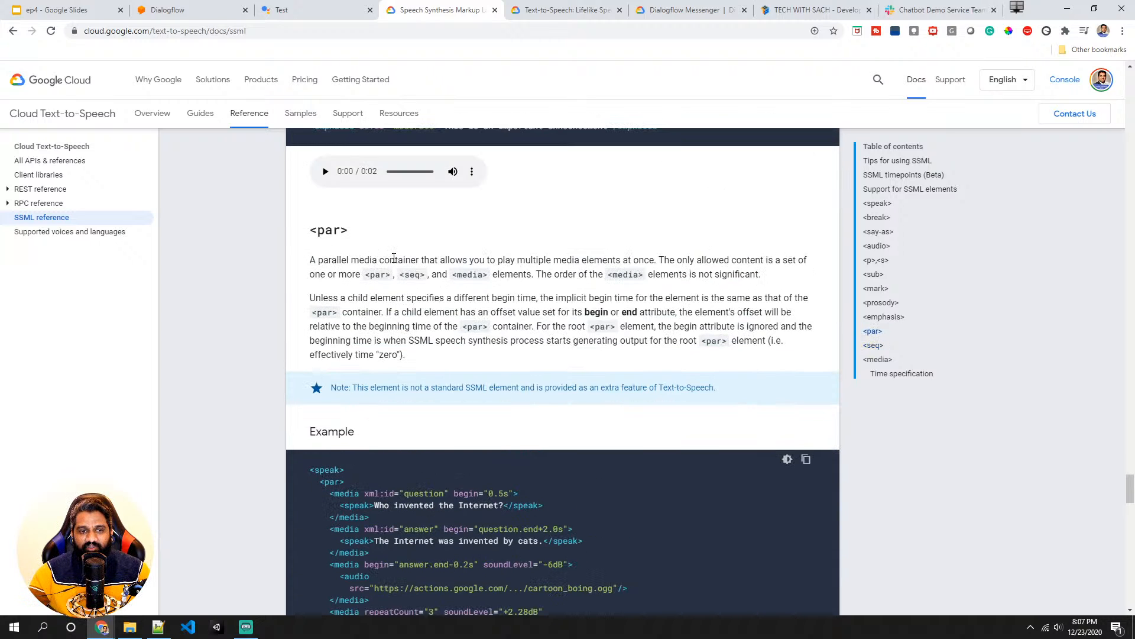
pyautogui.scroll(-4, 414, 279)
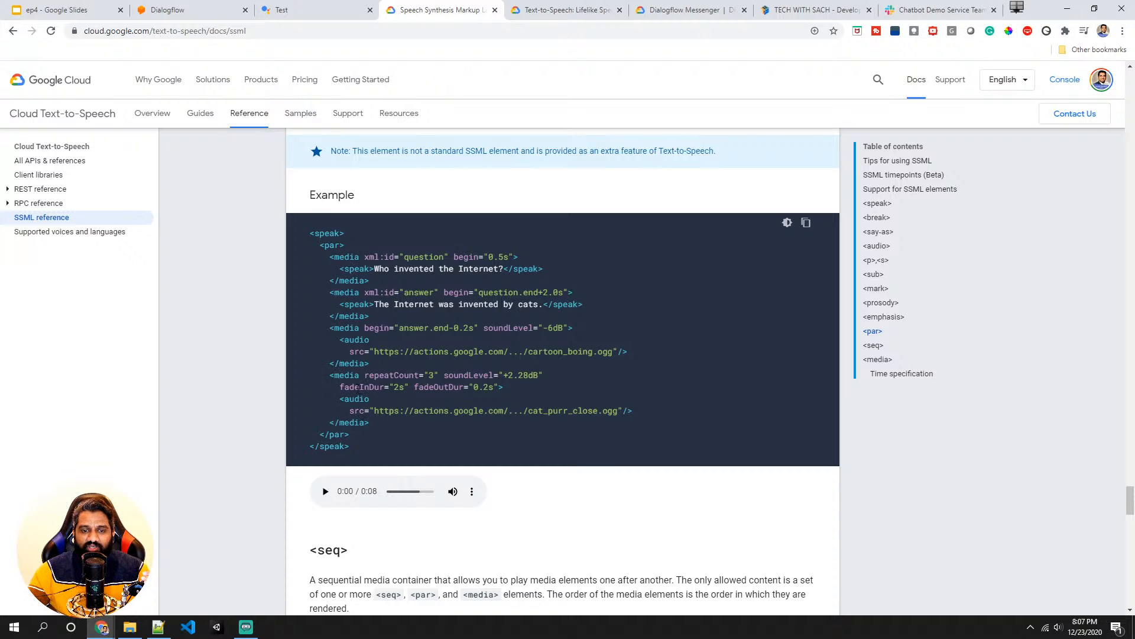
# - Study the par example by highlighting its media elements, begin offset, spoken text and audio source
pyautogui.moveTo(330, 373); pyautogui.dragTo(379, 422)
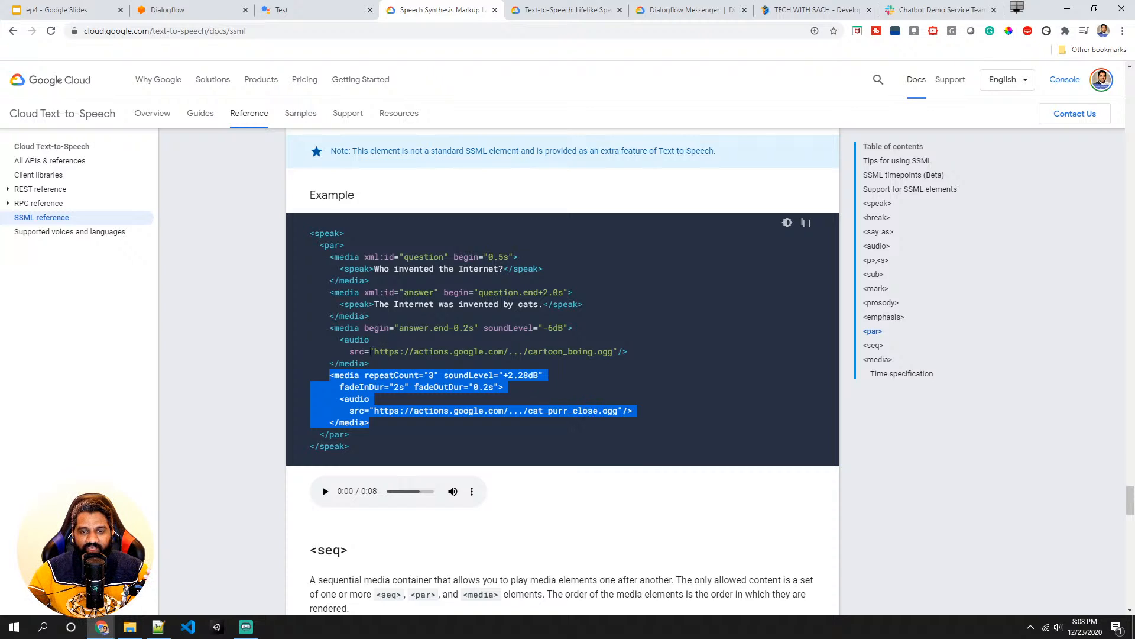
pyautogui.moveTo(370, 363); pyautogui.dragTo(331, 329)
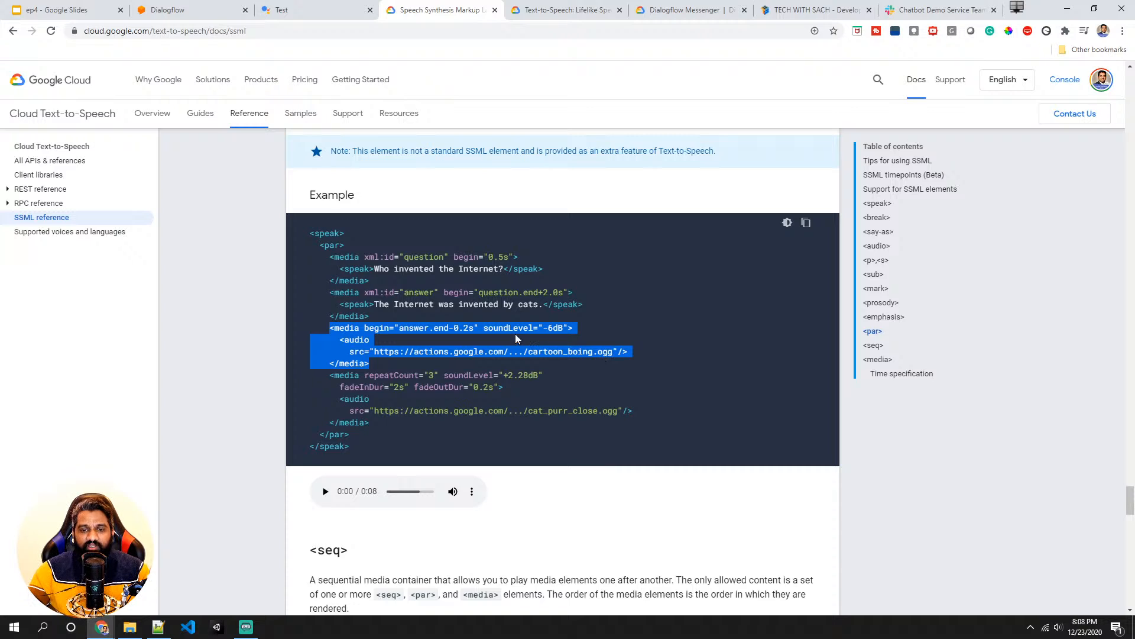
pyautogui.click(460, 327)
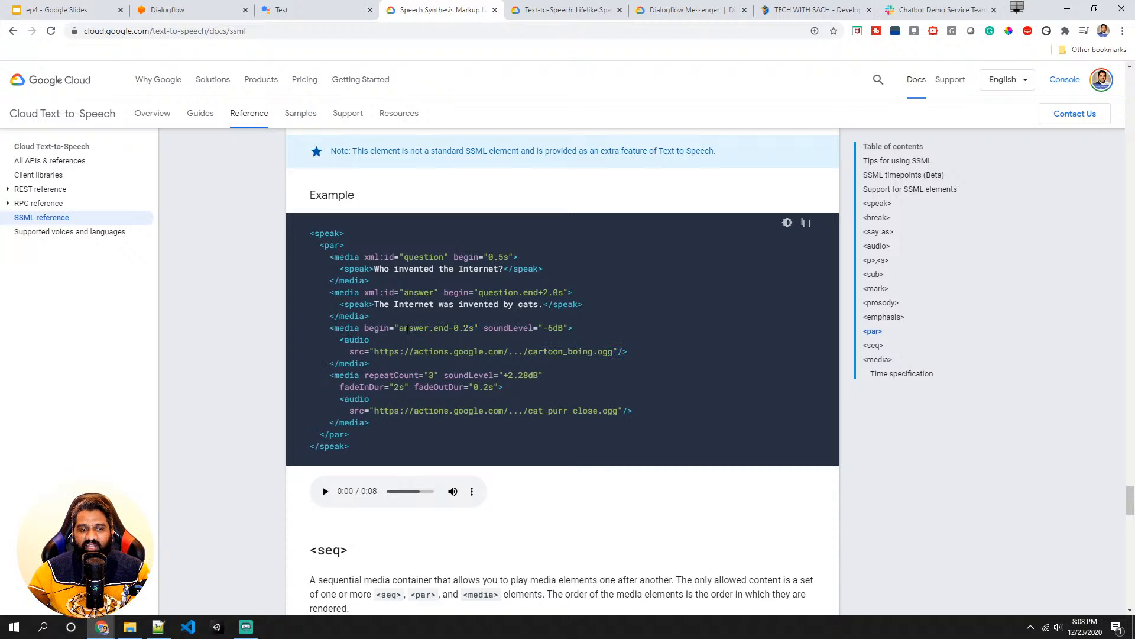
pyautogui.moveTo(408, 329); pyautogui.dragTo(452, 329)
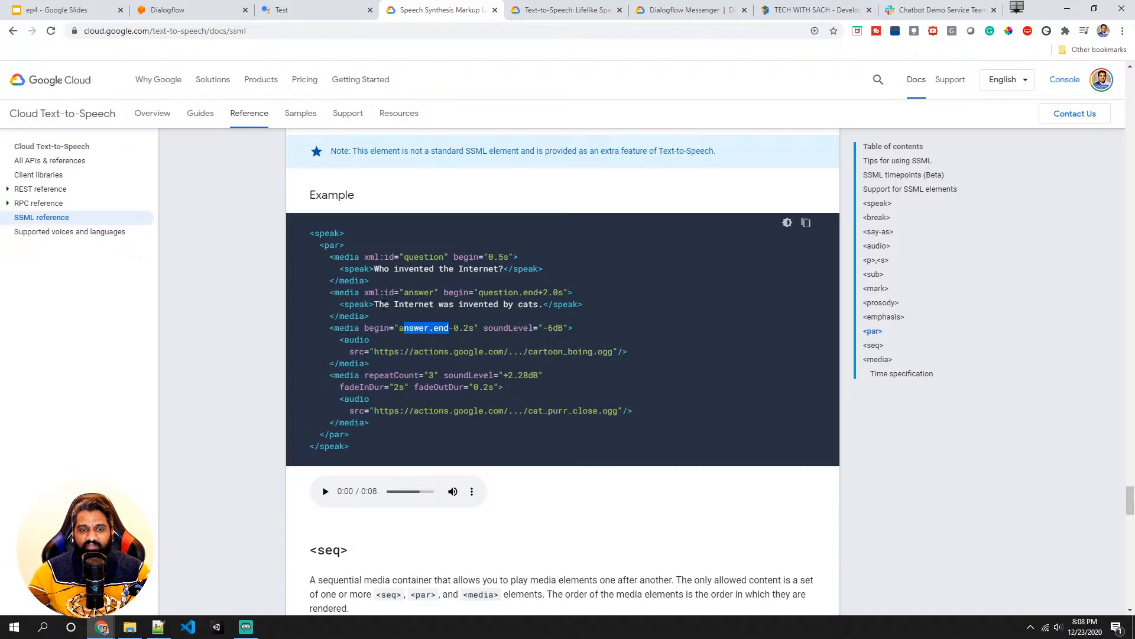
pyautogui.moveTo(374, 304); pyautogui.dragTo(539, 304)
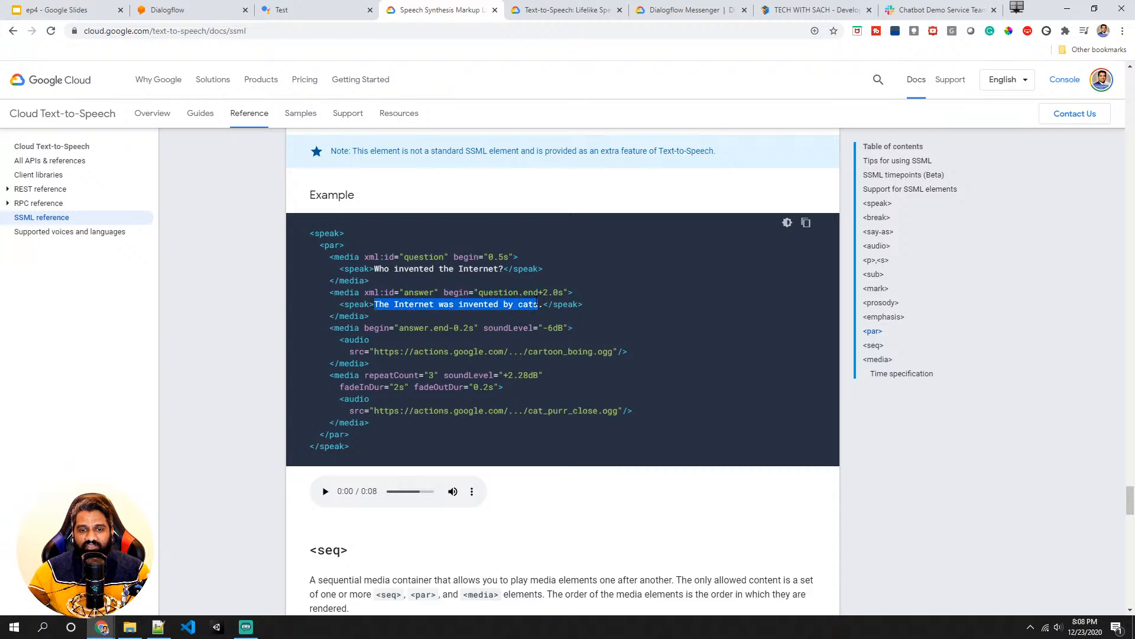
pyautogui.click(460, 327)
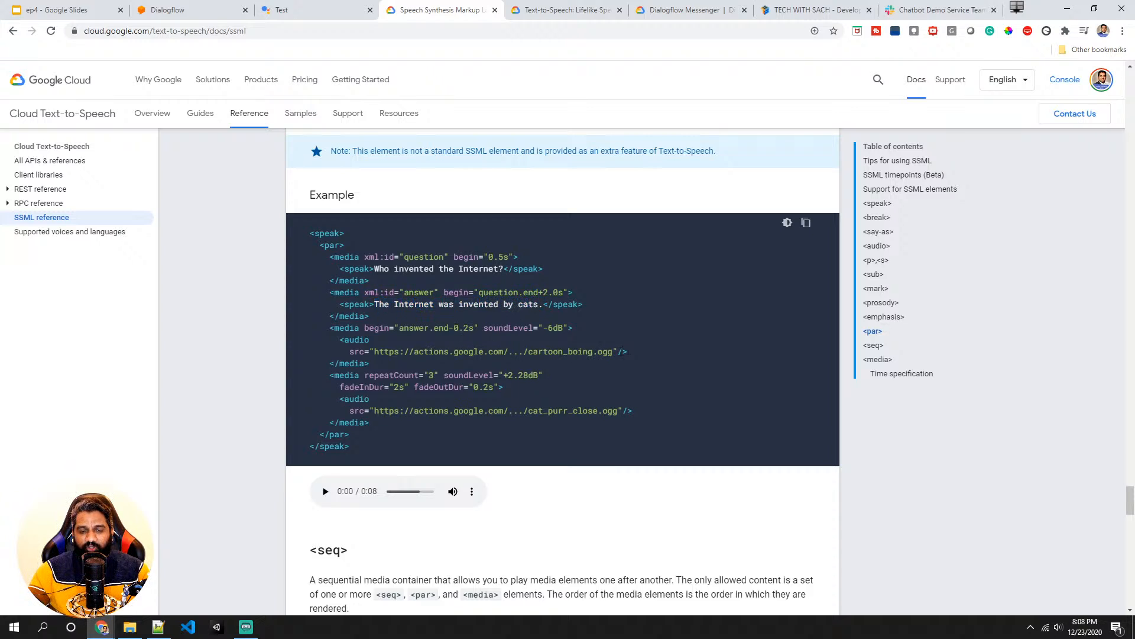
pyautogui.moveTo(628, 351); pyautogui.dragTo(368, 351)
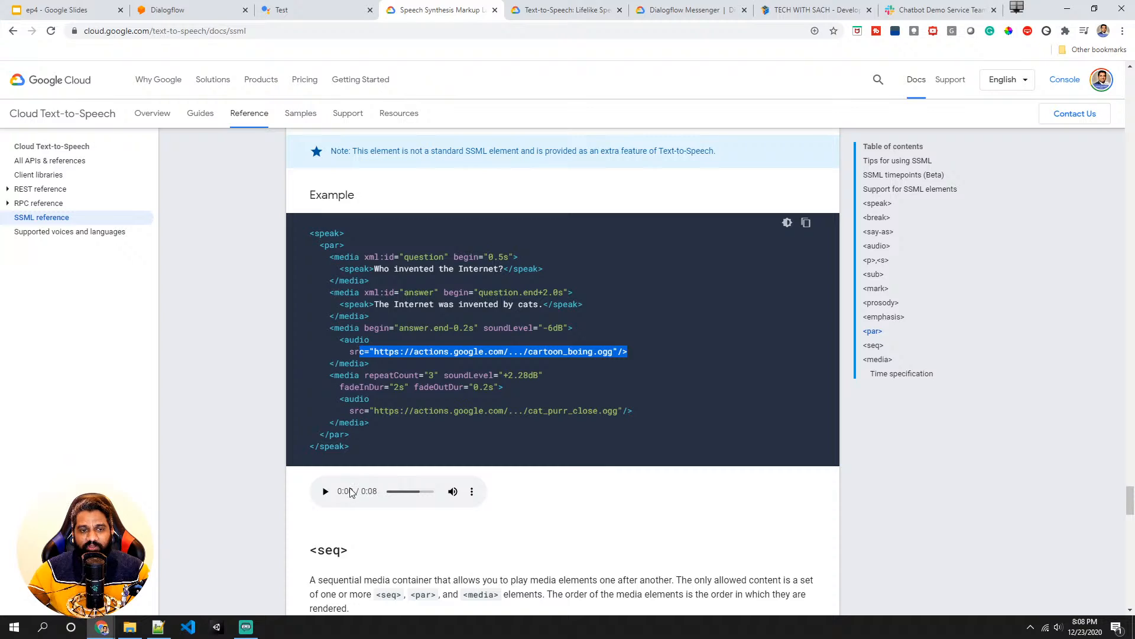
# - Play the par example's audio sample in the SSML reference
pyautogui.click(326, 492)
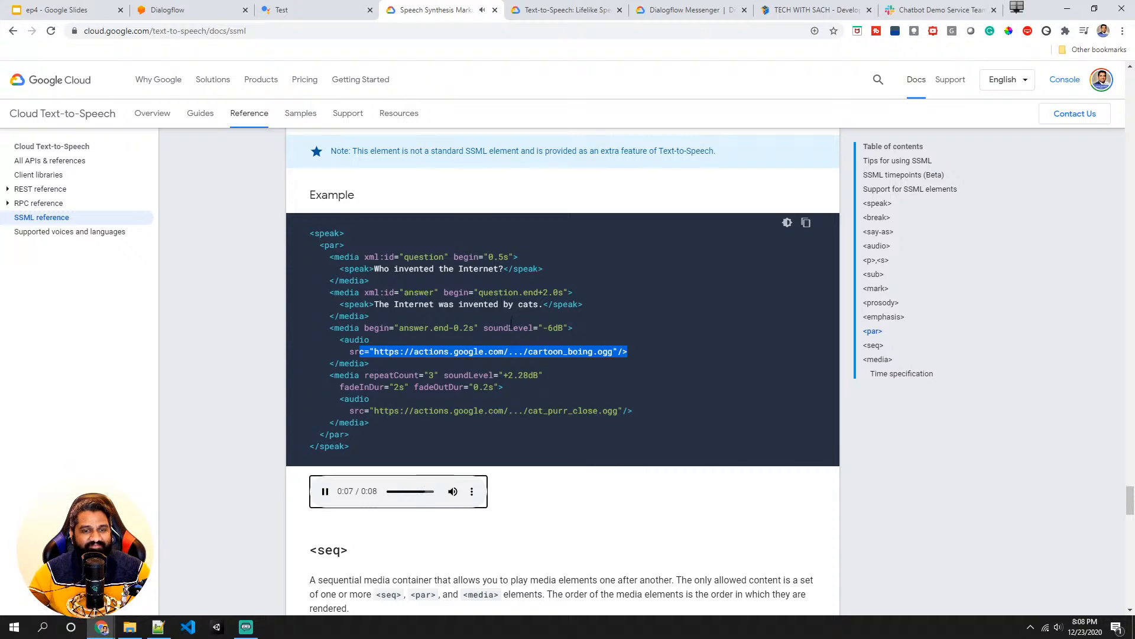
pyautogui.scroll(-2, 432, 379)
pyautogui.scroll(2, 433, 379)
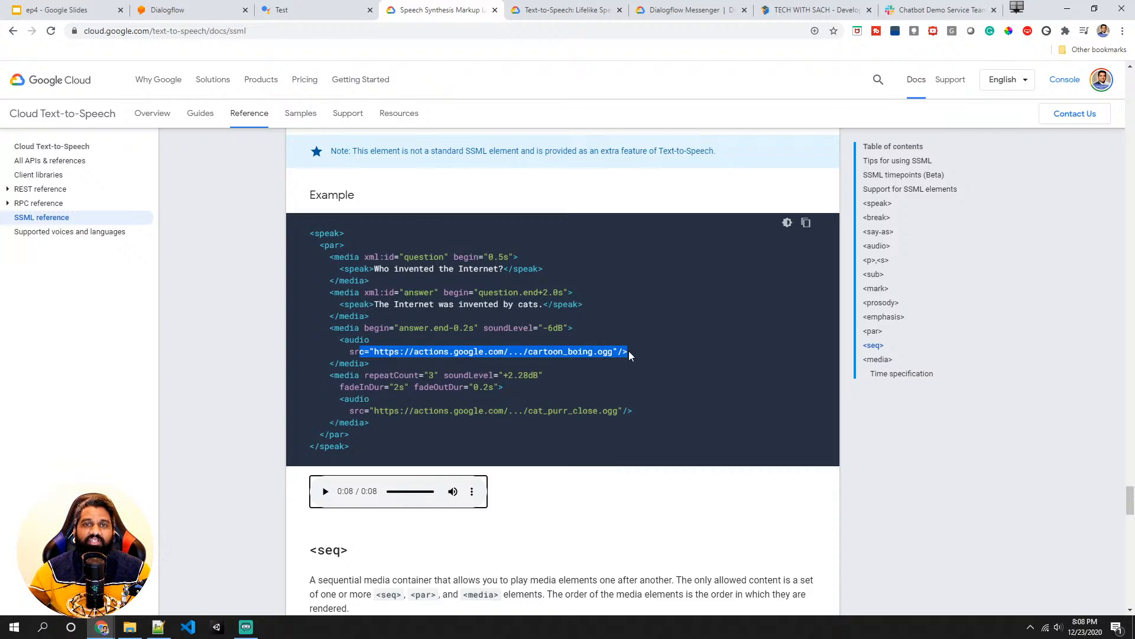
# - Switch to the Default Welcome Intent and delete the Google Assistant Basic Card and Suggestion Chips responses
pyautogui.scroll(-6, 628, 353)
pyautogui.scroll(3, 628, 354)
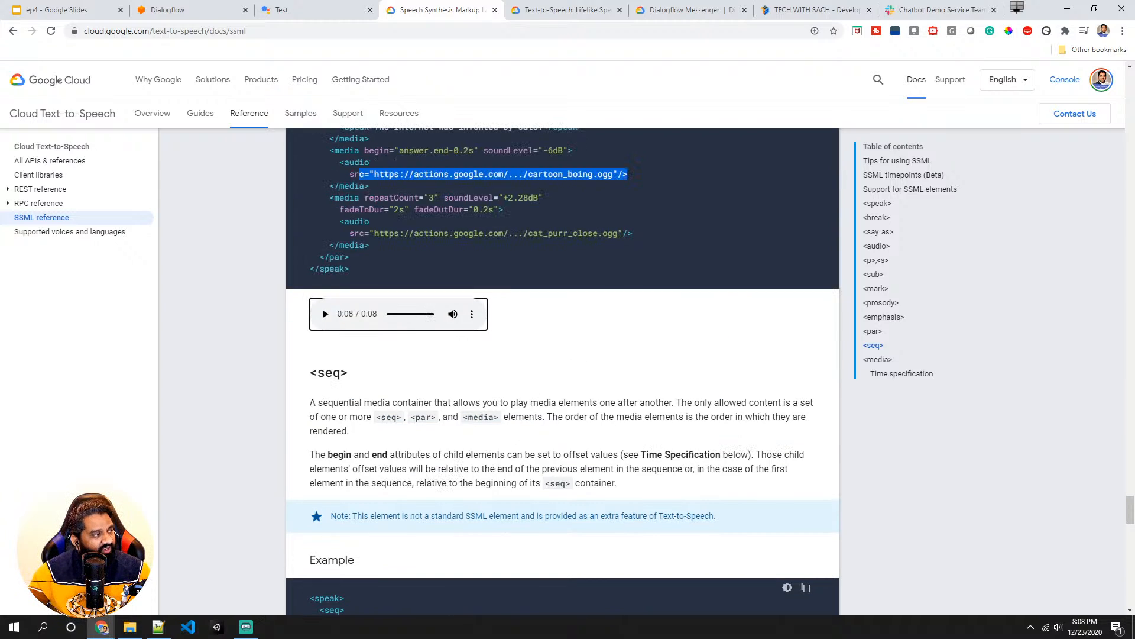
pyautogui.hotkey('alt', 'Tab')
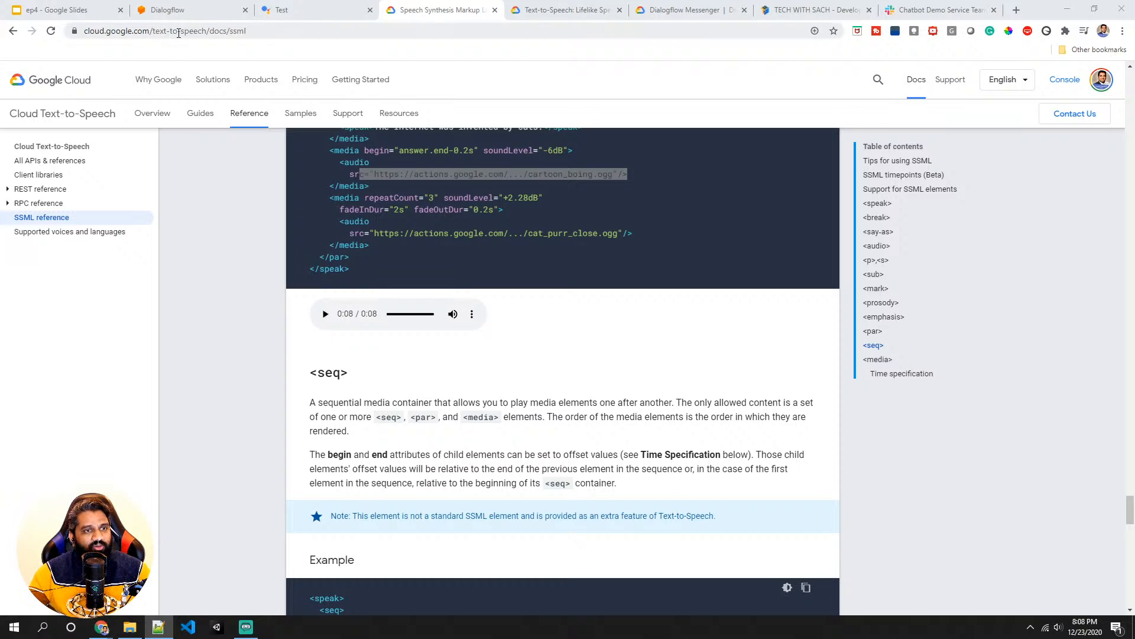
pyautogui.click(184, 11)
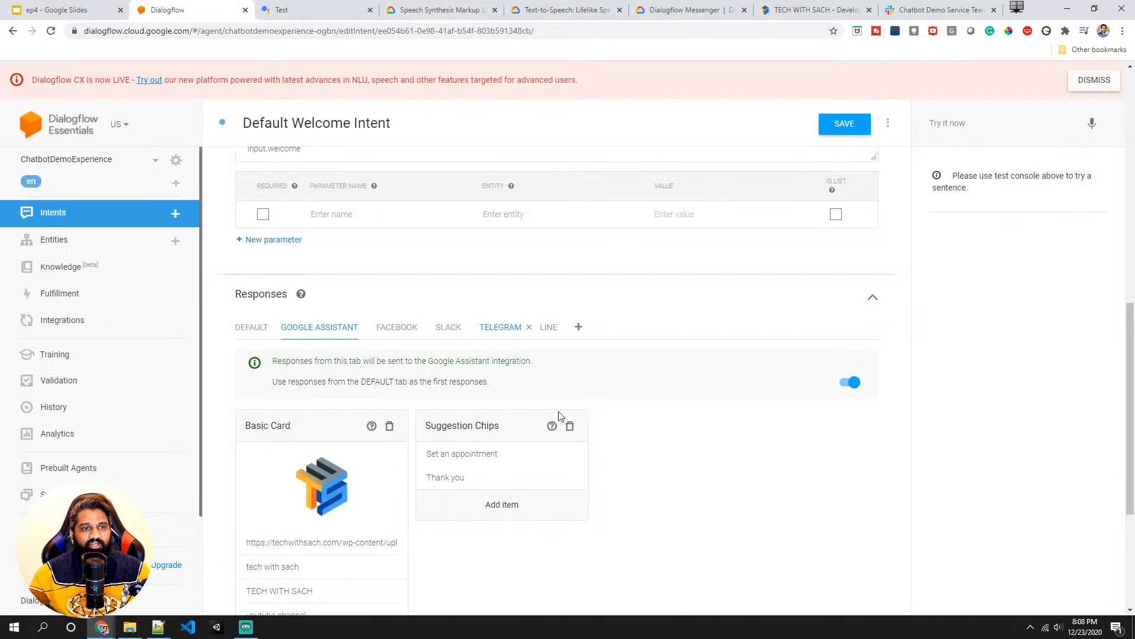
pyautogui.scroll(-1, 441, 435)
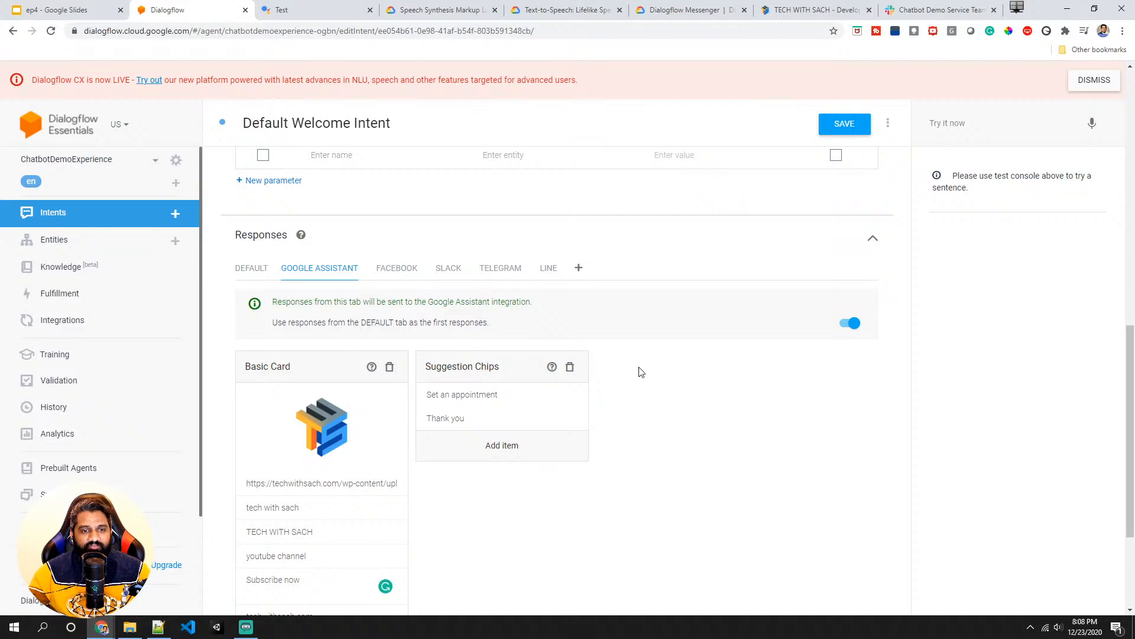
pyautogui.click(571, 367)
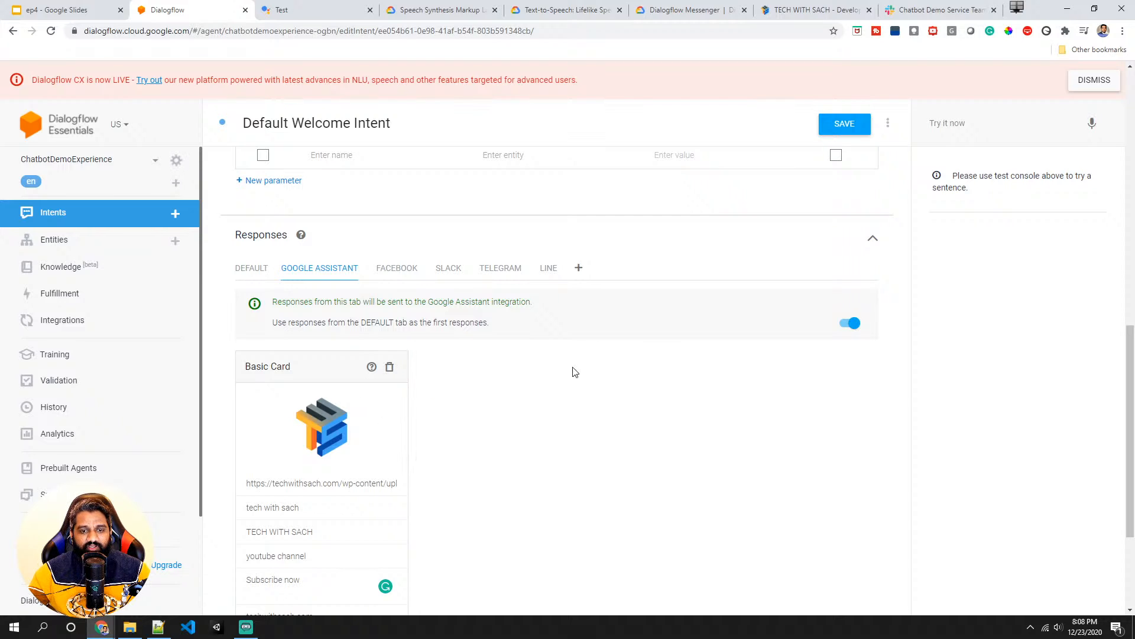
pyautogui.click(390, 368)
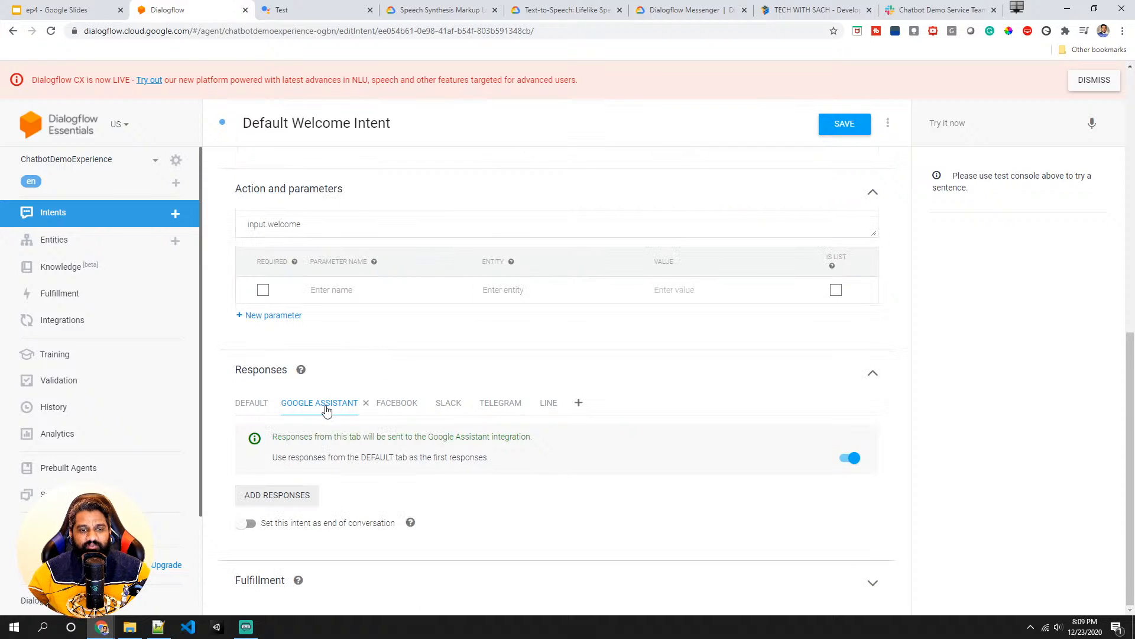
pyautogui.click(847, 456)
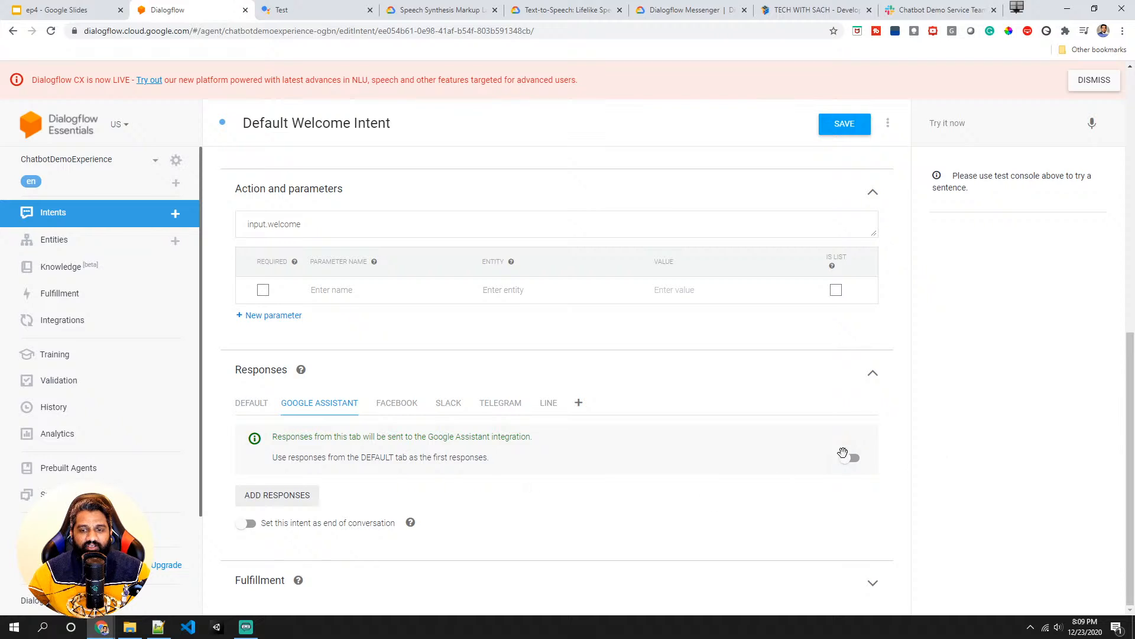
pyautogui.click(296, 504)
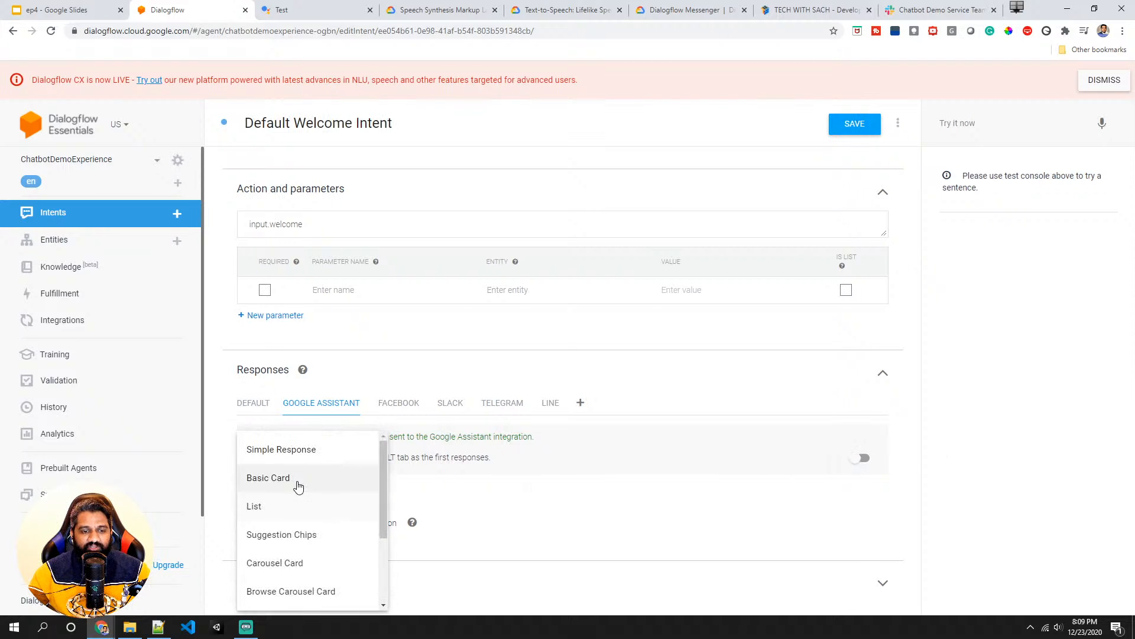
pyautogui.scroll(-3, 296, 496)
pyautogui.scroll(3, 332, 562)
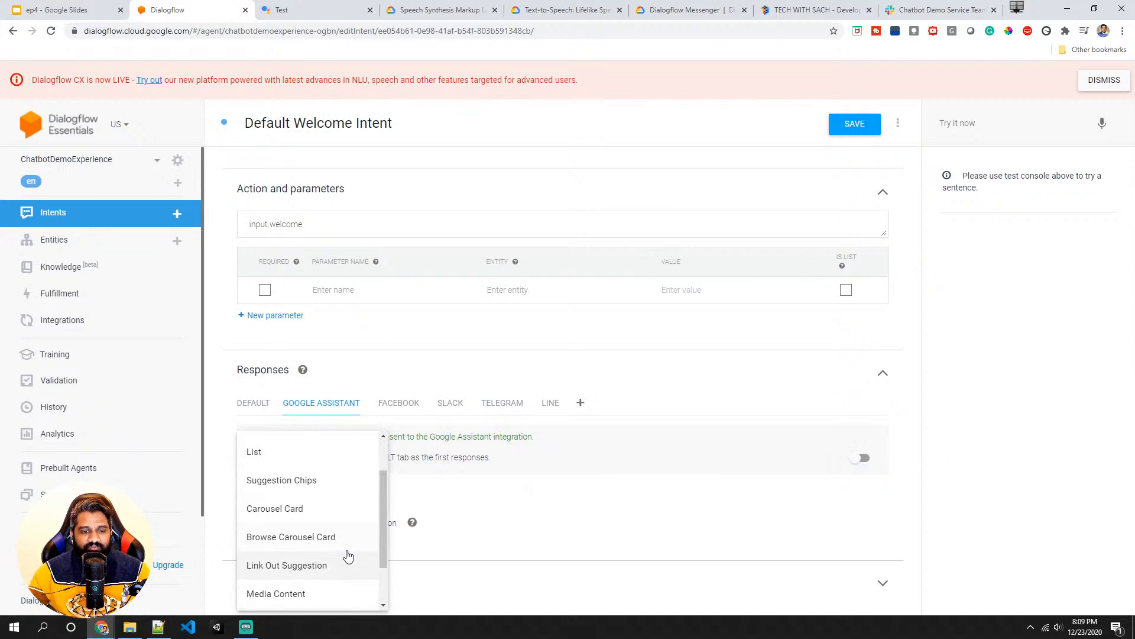
pyautogui.click(371, 457)
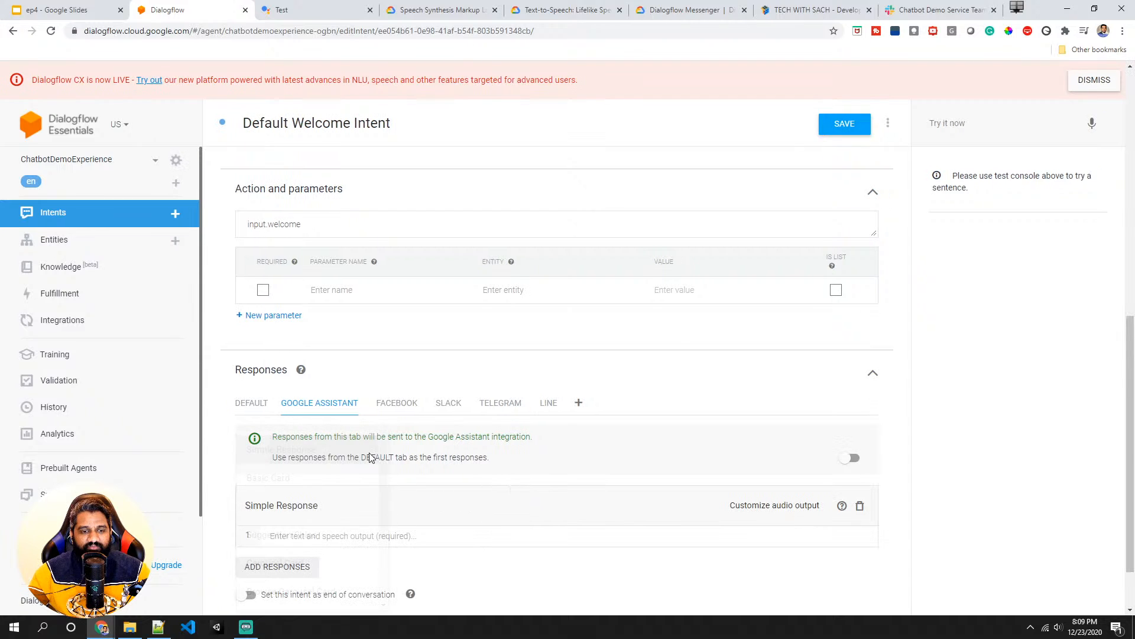
pyautogui.scroll(-1, 451, 459)
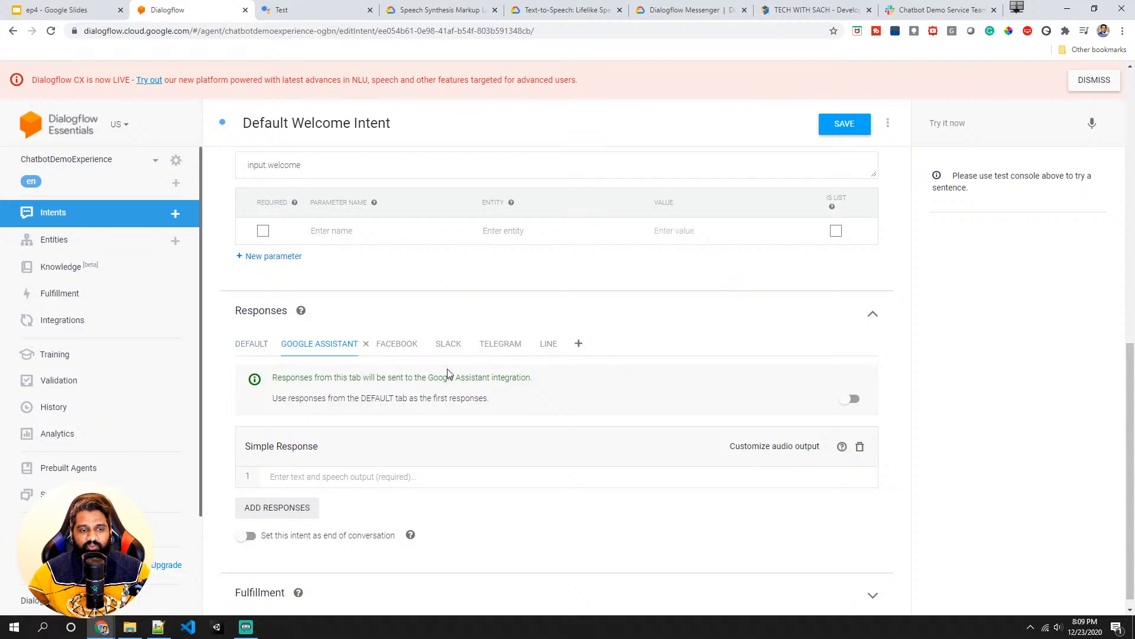
pyautogui.click(852, 399)
pyautogui.click(861, 445)
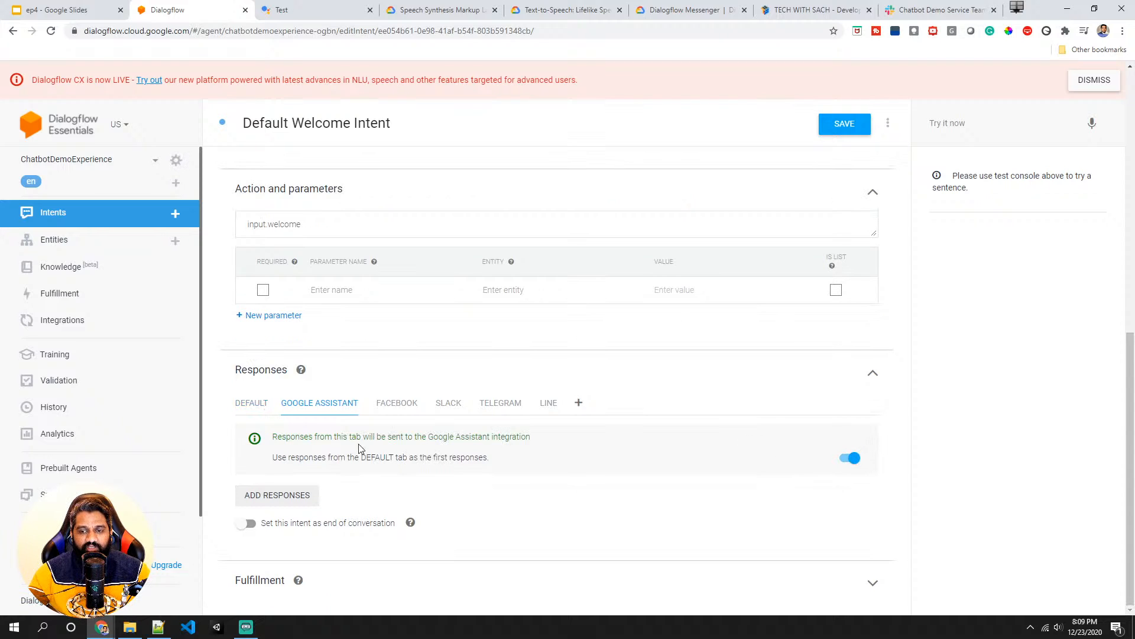
# - Delete all custom payloads and the existing Text or SSML response from the intent's Default responses
pyautogui.click(254, 404)
pyautogui.scroll(-4, 278, 414)
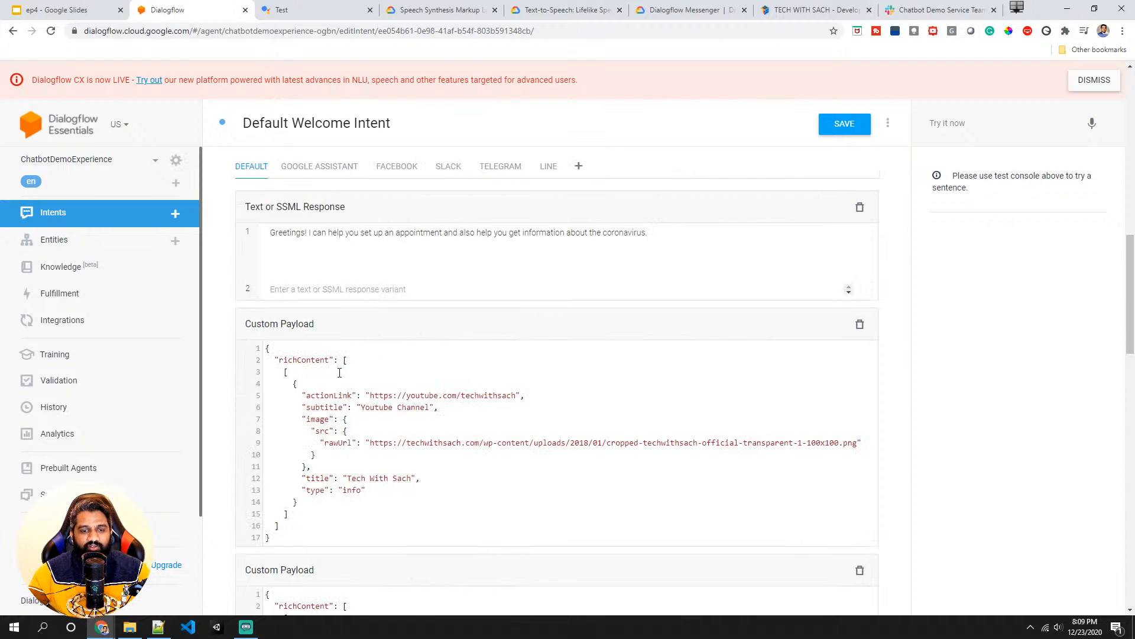
pyautogui.click(861, 327)
pyautogui.click(862, 331)
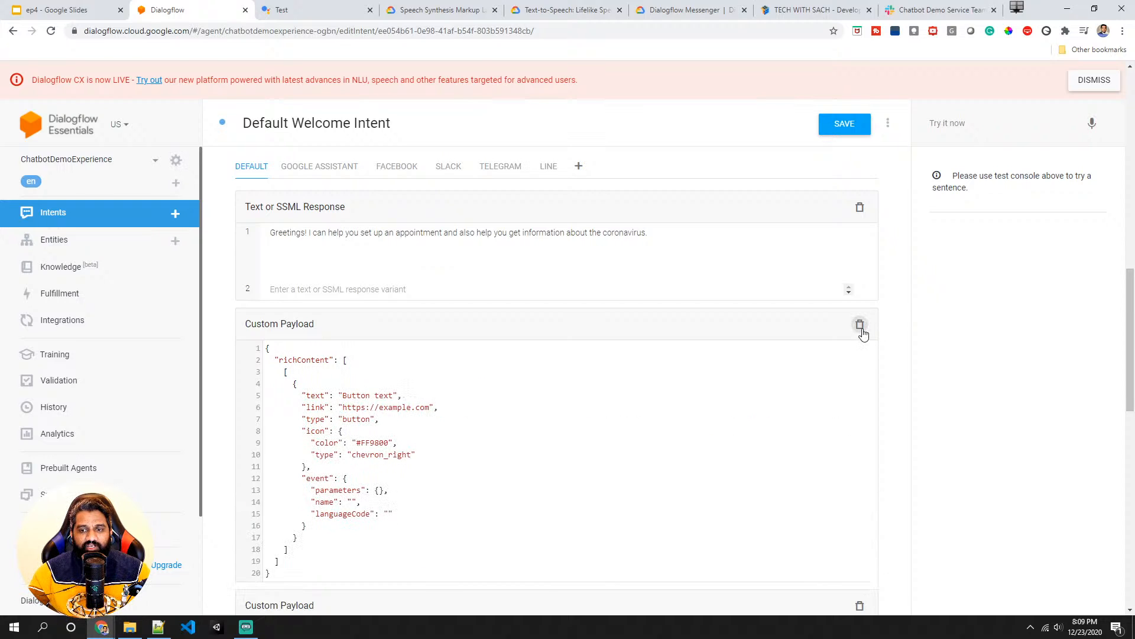
pyautogui.click(861, 327)
pyautogui.click(861, 327)
pyautogui.click(861, 328)
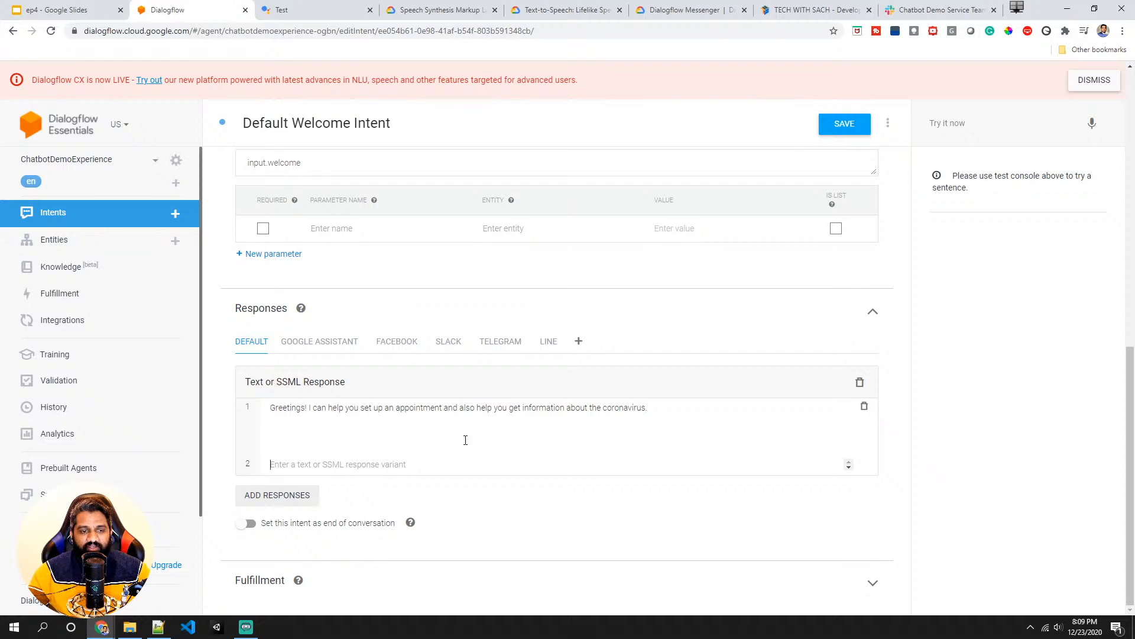
pyautogui.click(343, 436)
pyautogui.click(307, 460)
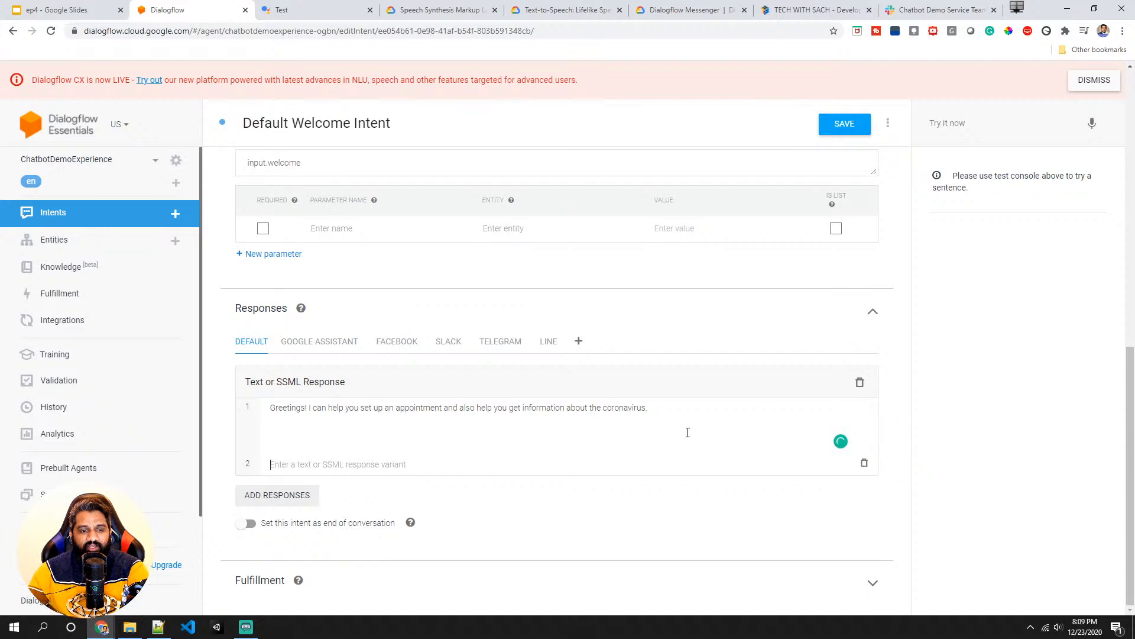
pyautogui.click(861, 384)
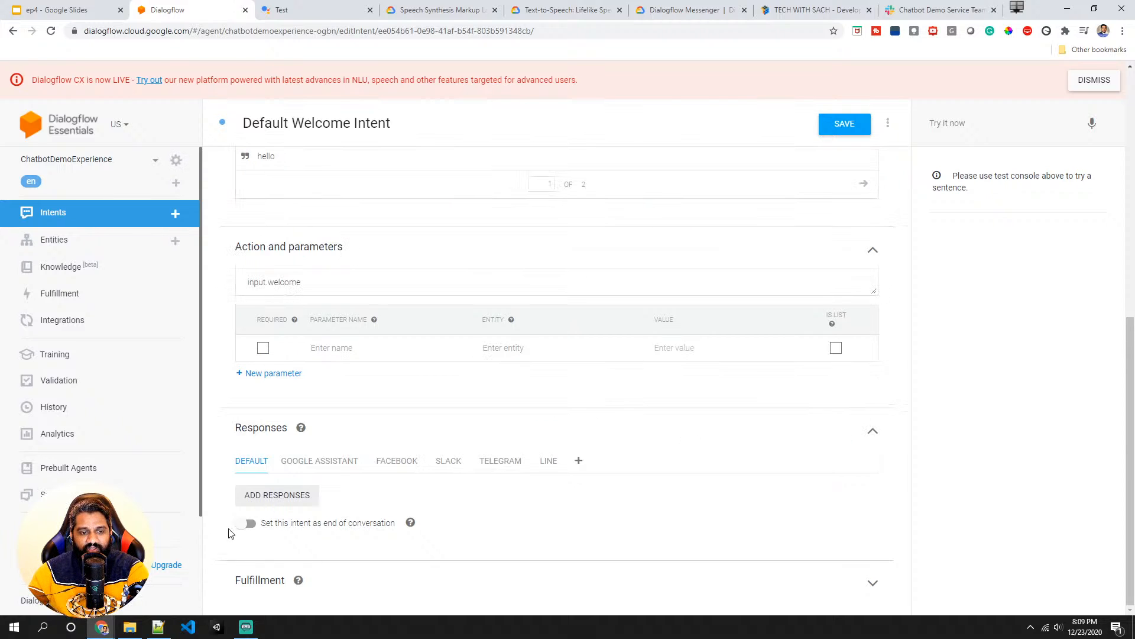
# - Add a Text or SSML response and paste the par SSML with Ho, ho, ho, the greeting and jingle bells audio
pyautogui.click(301, 497)
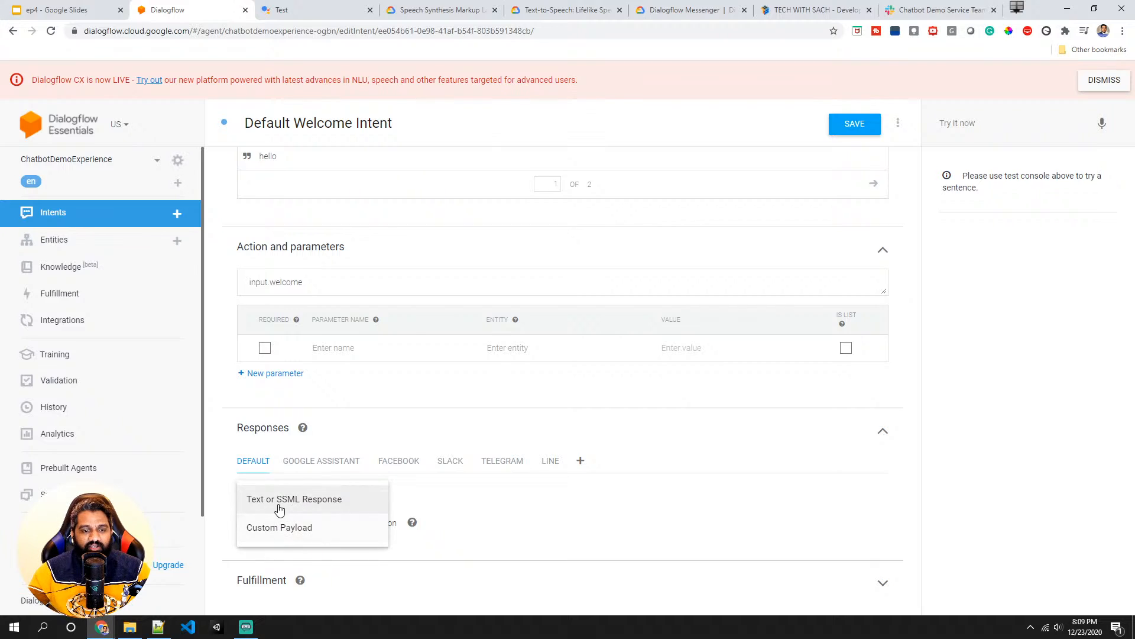
pyautogui.click(305, 501)
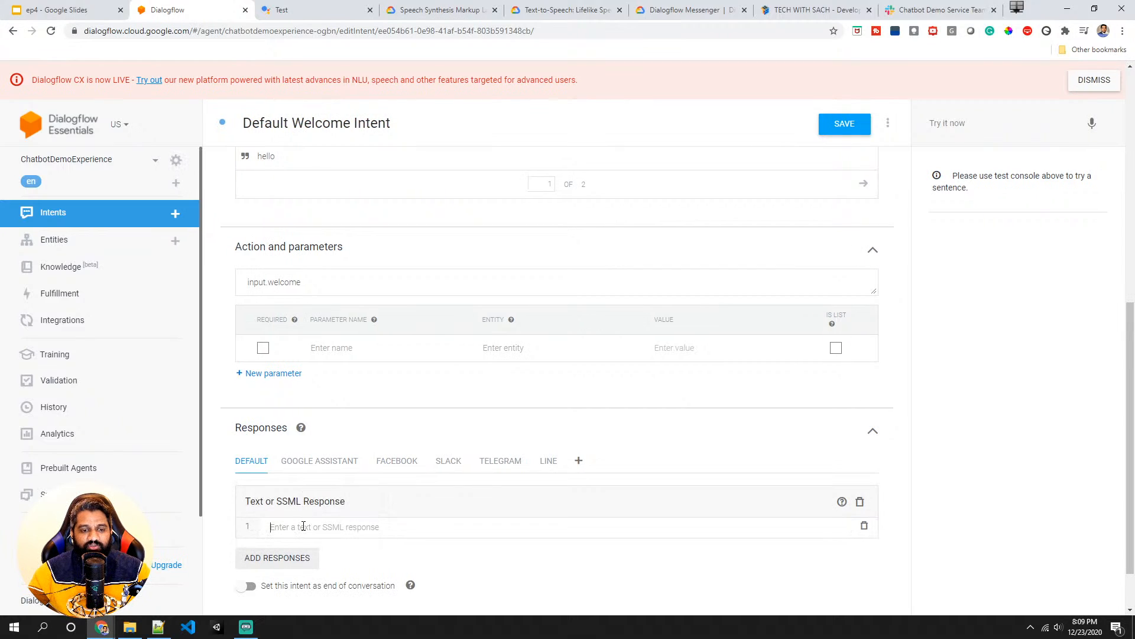
pyautogui.write('<speak>   <par>     <media xml:id="question" begin="0.5s">       <speak>Ho, ho, ho!</speak>     </media>     <media xml:id="answer" begin="question.end+2.0s">       <speak> Merry Christmas! and a Happy New Year</speak>     </media>     <media begin="answer.end-0.2s" soundLevel="-6dB">       <audio         src="https://actions.google.com/sounds/v1/cartoon/cartoon_boing.ogg"/>     </media>     <media repeatCount="1" soundLevel="+2.28dB"       fadeInDur="2s" fadeOutDur="0.2s">       <audio         src="https://actions.google.com/sounds/v1/cartoon/jingle_bells.ogg"/>     </media>   </par> </speak>')
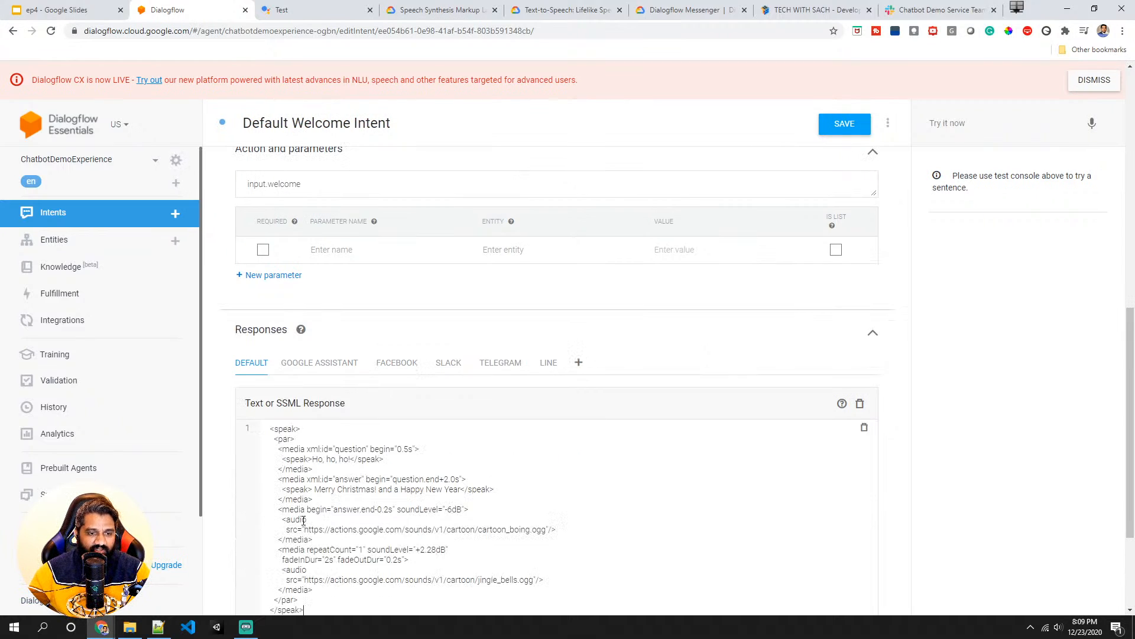
pyautogui.scroll(-3, 303, 519)
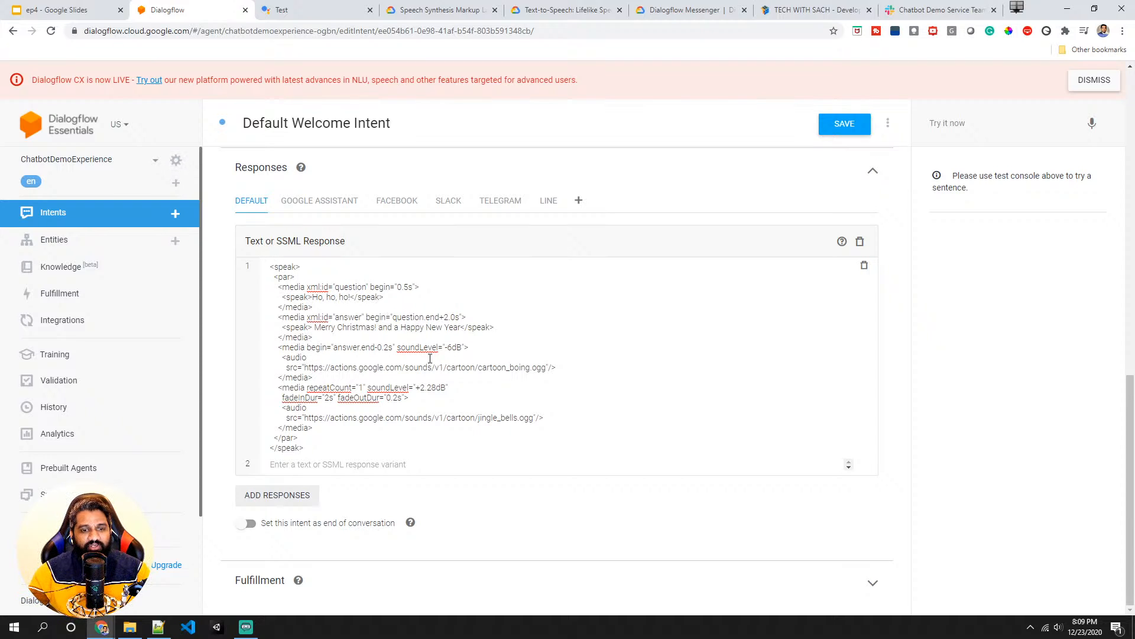
pyautogui.moveTo(544, 367)
pyautogui.mouseDown()
pyautogui.moveTo(304, 363)
pyautogui.moveTo(556, 367)
pyautogui.mouseUp()
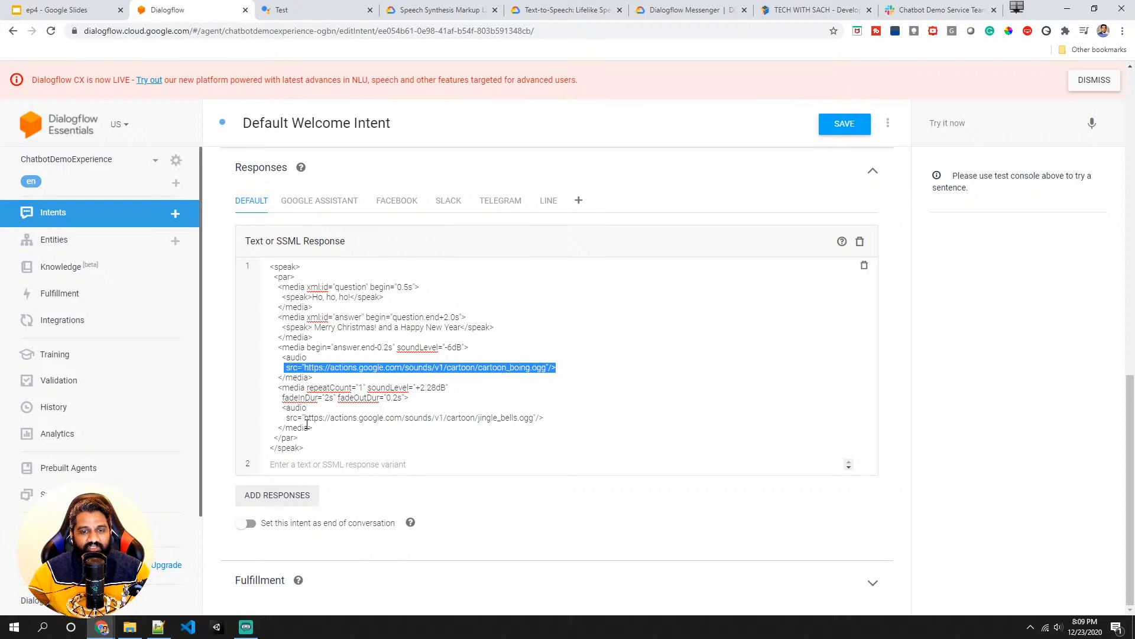
pyautogui.tripleClick(309, 417)
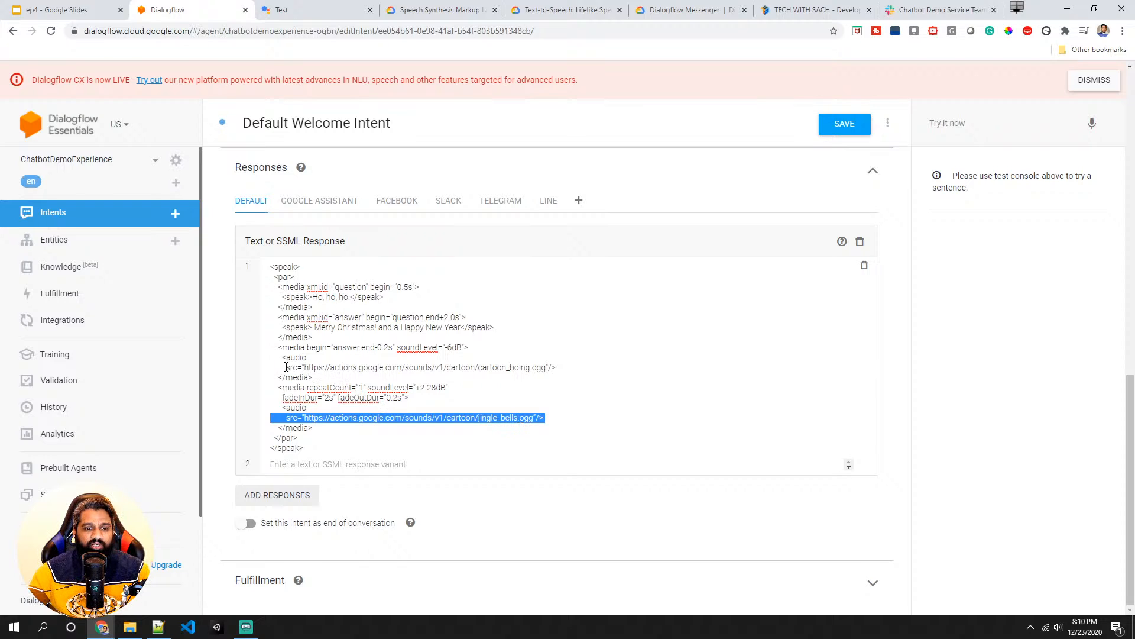
pyautogui.click(362, 448)
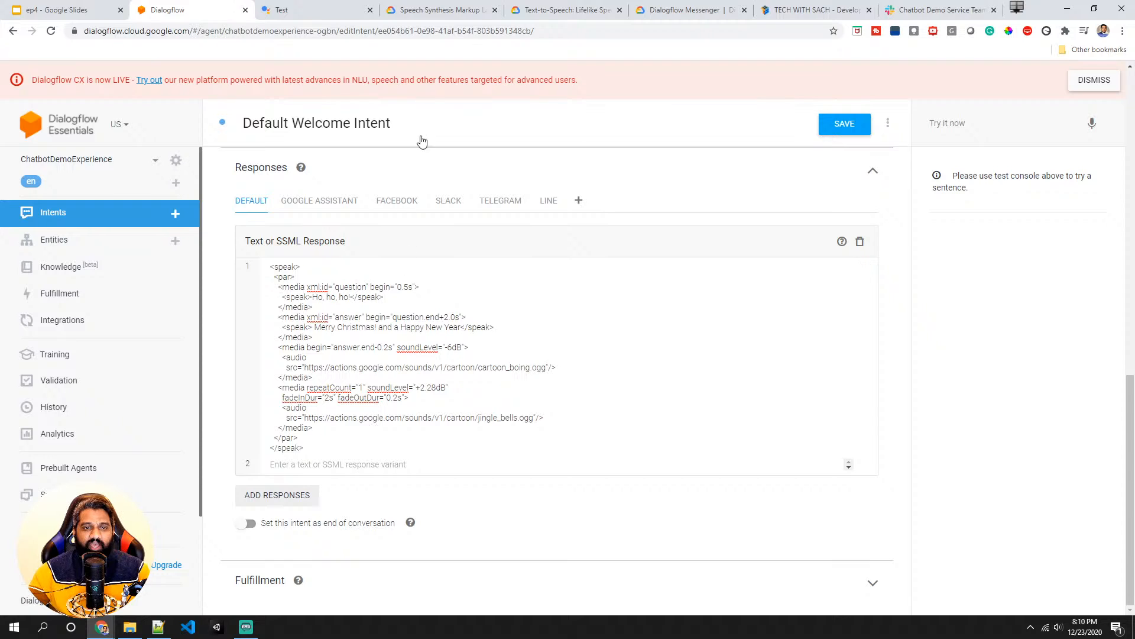
# - Search the web for the Google sound library and open the Actions on Google Sound Library page
pyautogui.click(443, 13)
pyautogui.click(434, 31)
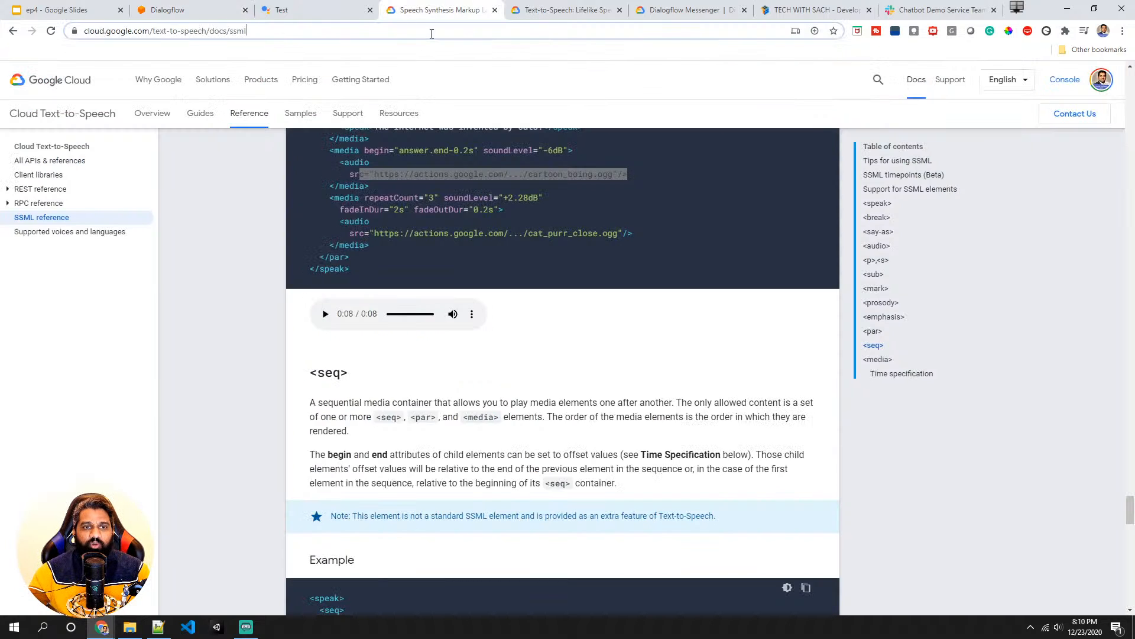
pyautogui.write('google')
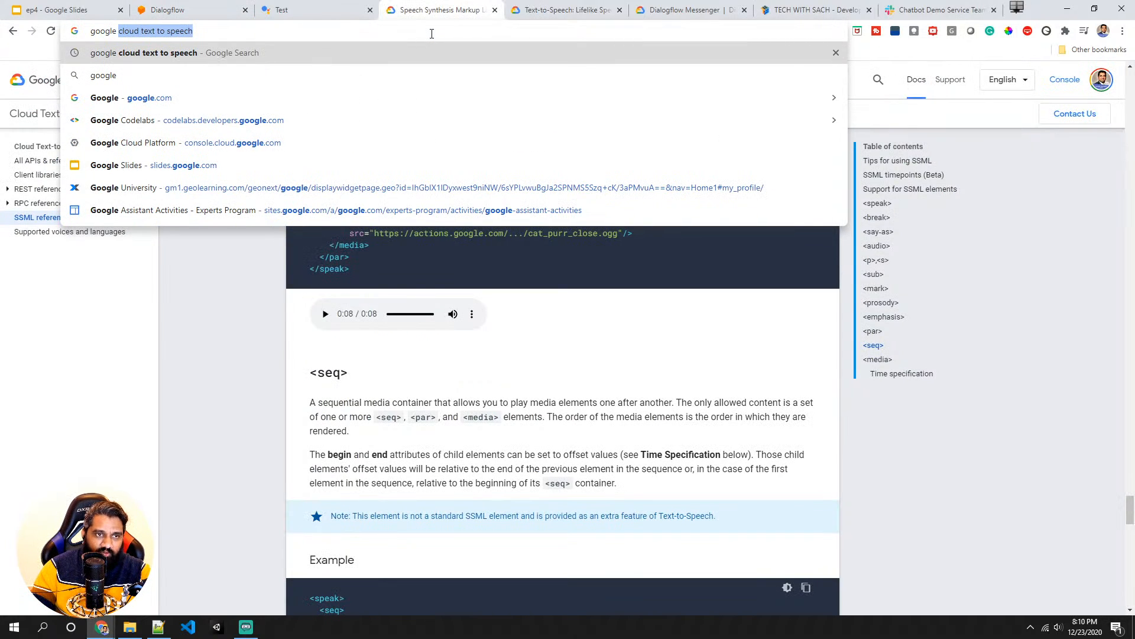
pyautogui.write(' sound li')
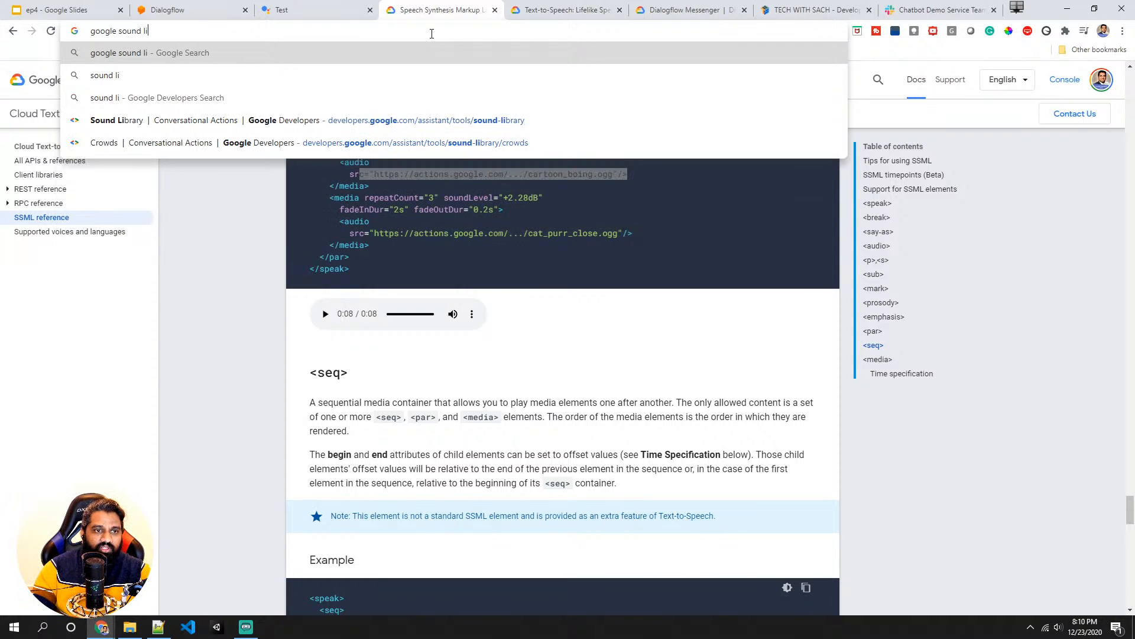
pyautogui.click(198, 121)
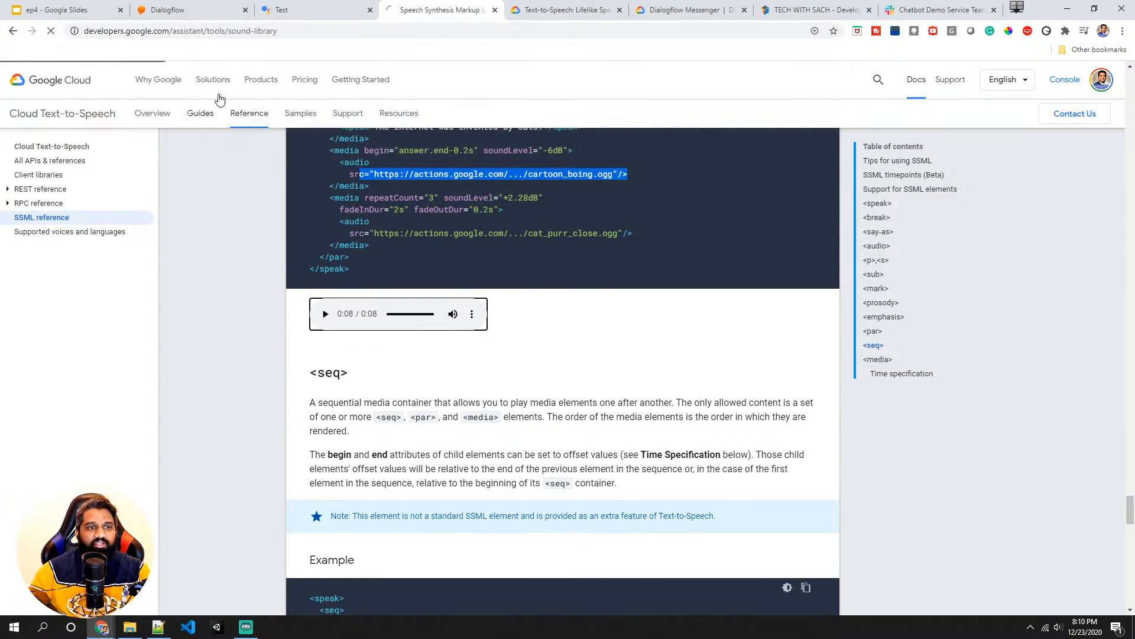
pyautogui.scroll(-9, 354, 343)
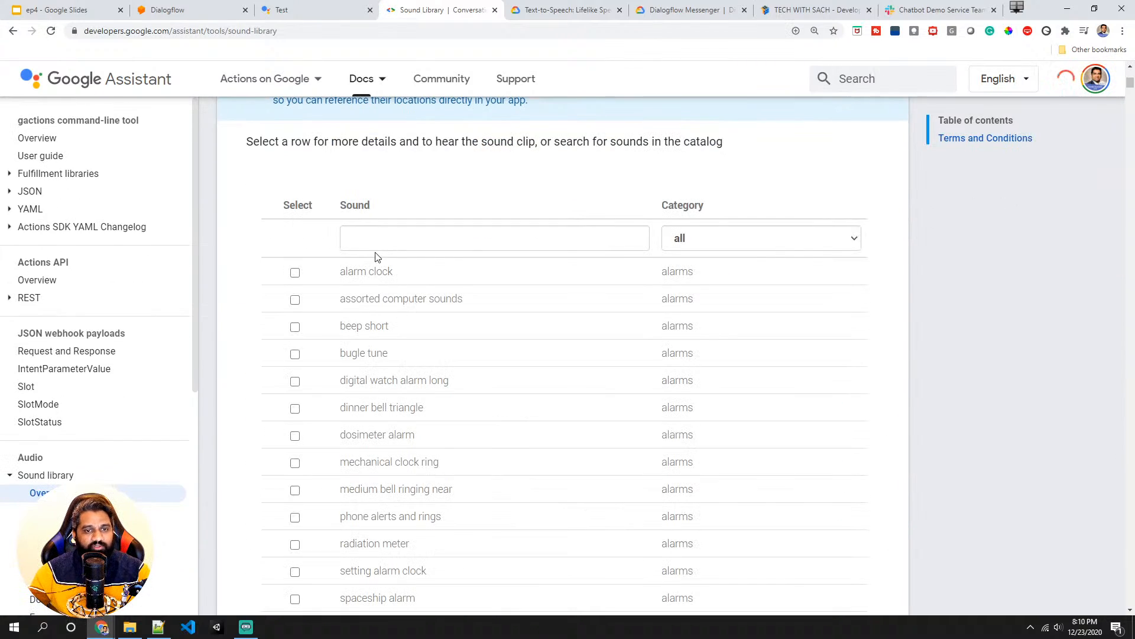
pyautogui.scroll(-1, 321, 345)
pyautogui.scroll(-2, 326, 319)
pyautogui.scroll(3, 331, 320)
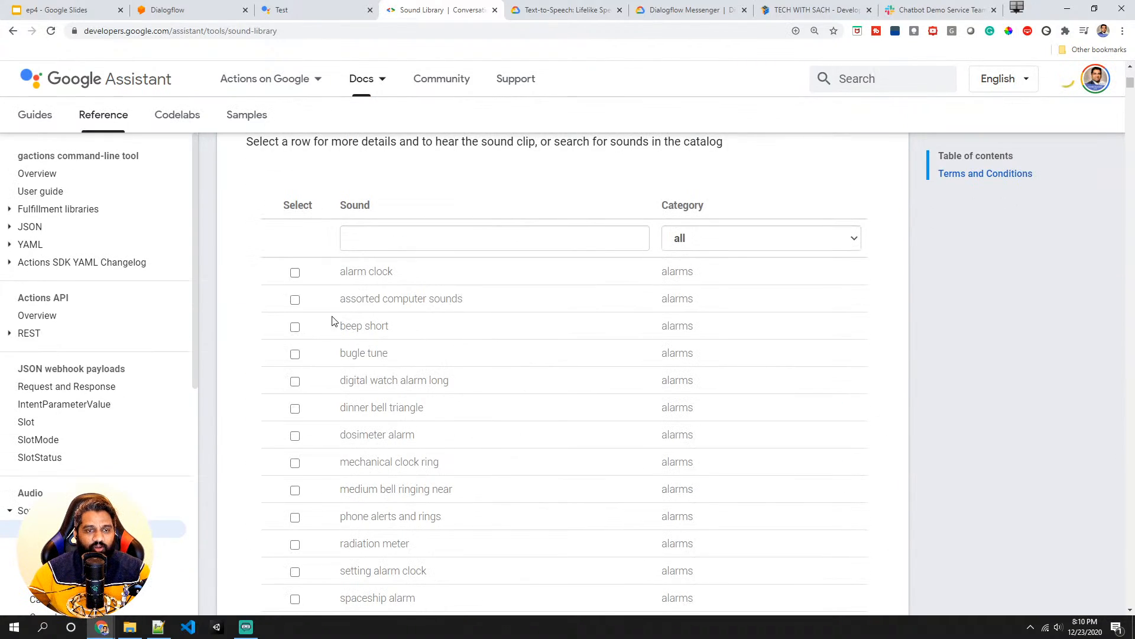
# - Filter the Sound Library for jin, select the jingle bells sound, and return to the Dialogflow intent
pyautogui.click(380, 241)
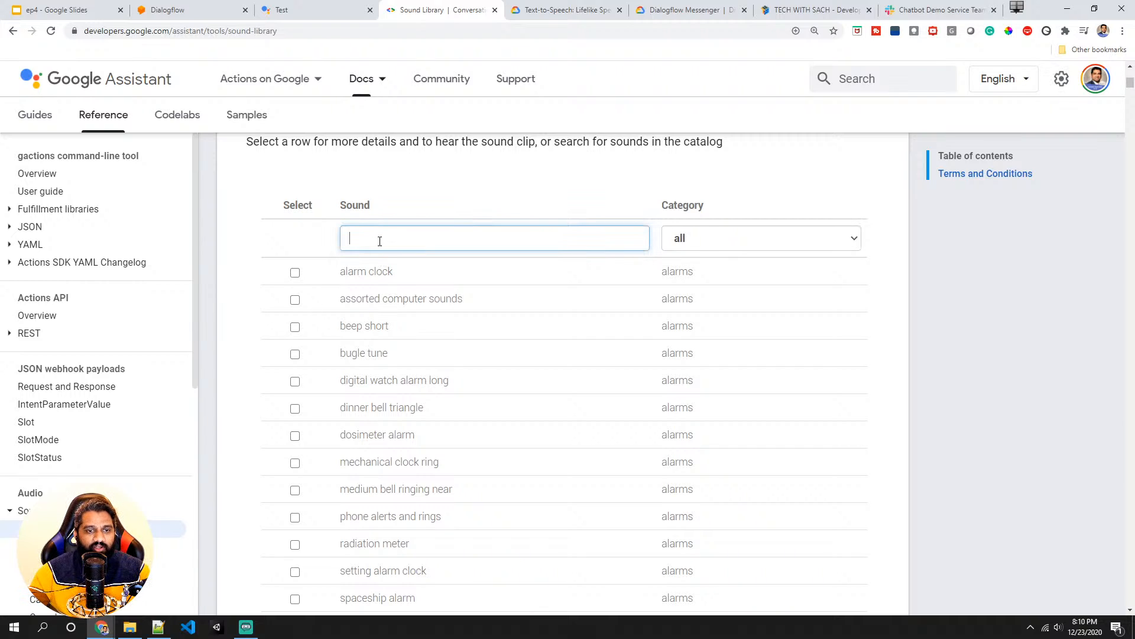
pyautogui.write('jin')
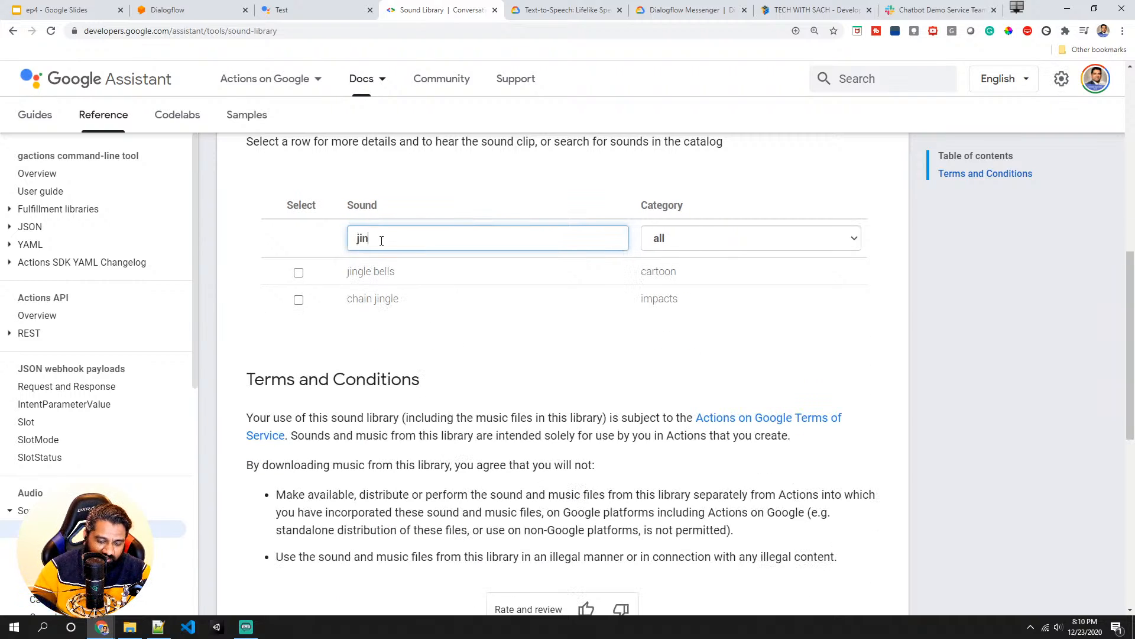
pyautogui.doubleClick(382, 240)
pyautogui.click(397, 265)
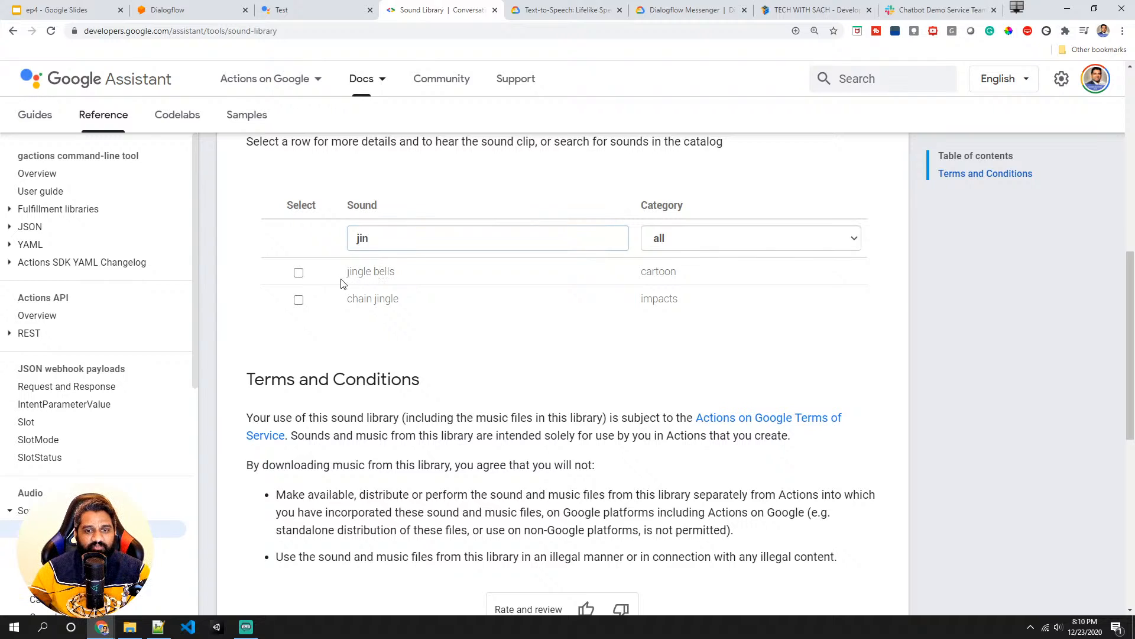
pyautogui.click(299, 273)
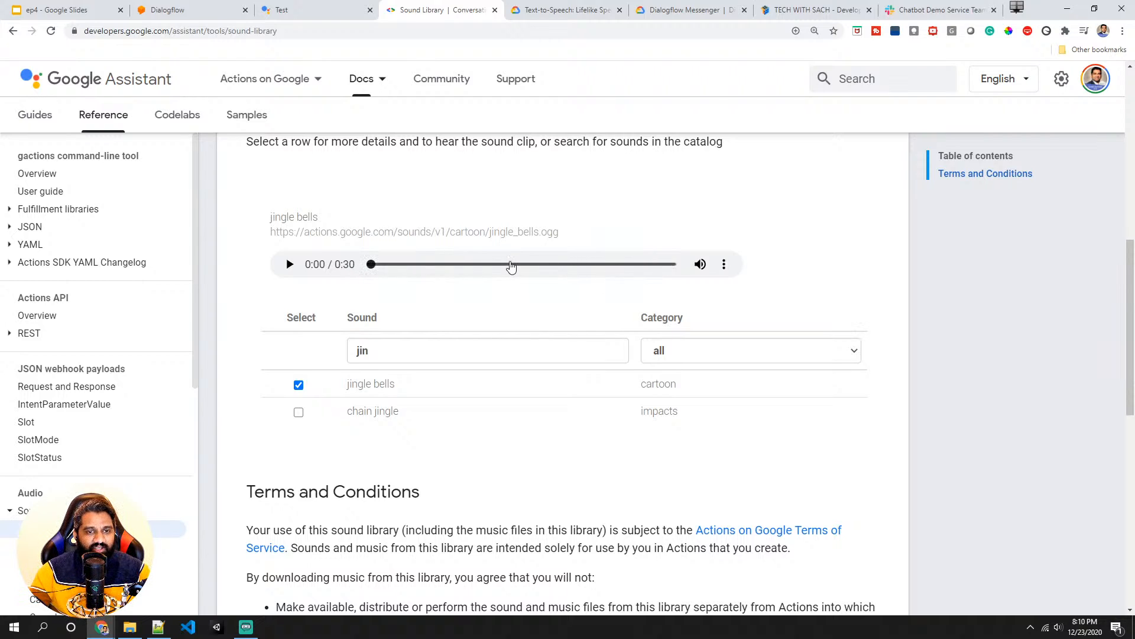
pyautogui.click(284, 11)
pyautogui.click(198, 8)
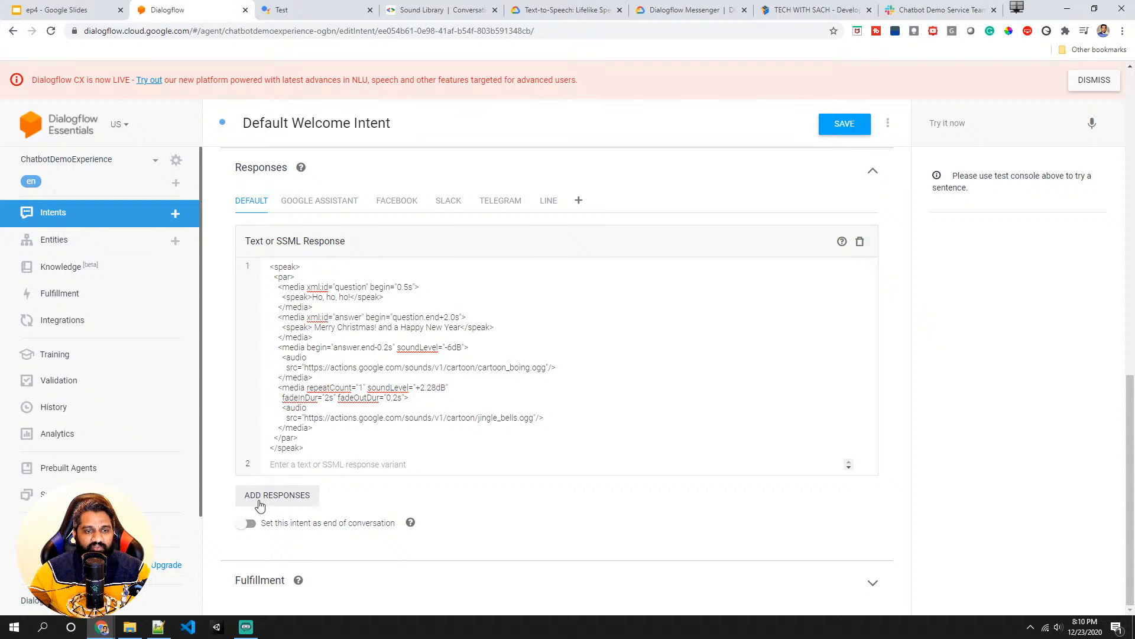
# - Save the intent and test it in the Actions Console simulator with Talk to my test app, then cancel the conversation
pyautogui.click(844, 126)
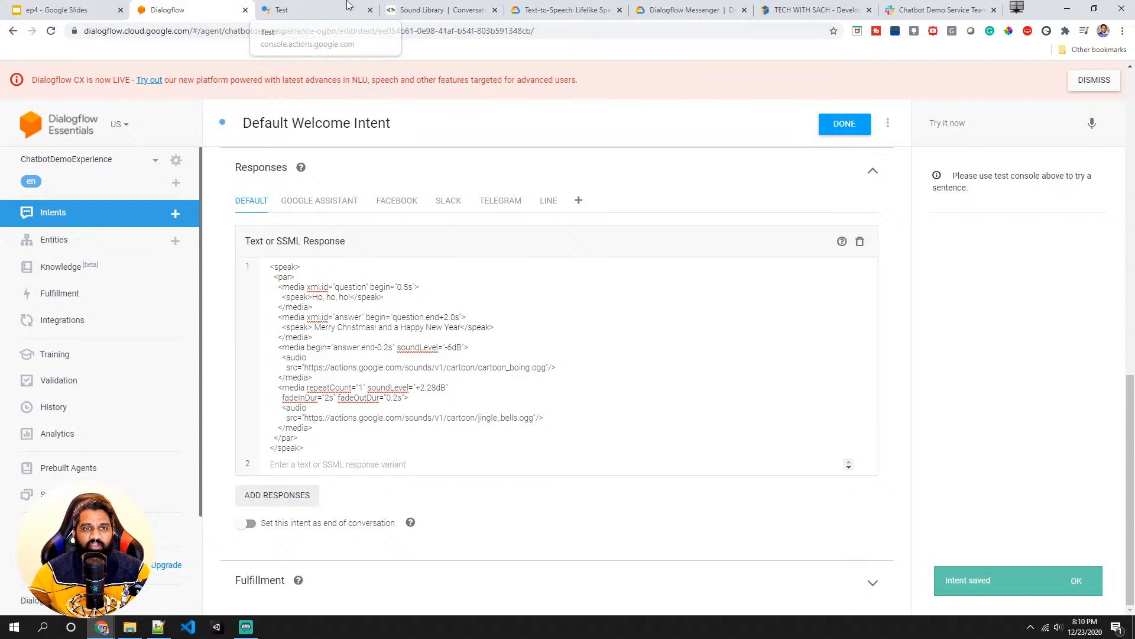
pyautogui.click(305, 17)
pyautogui.click(51, 31)
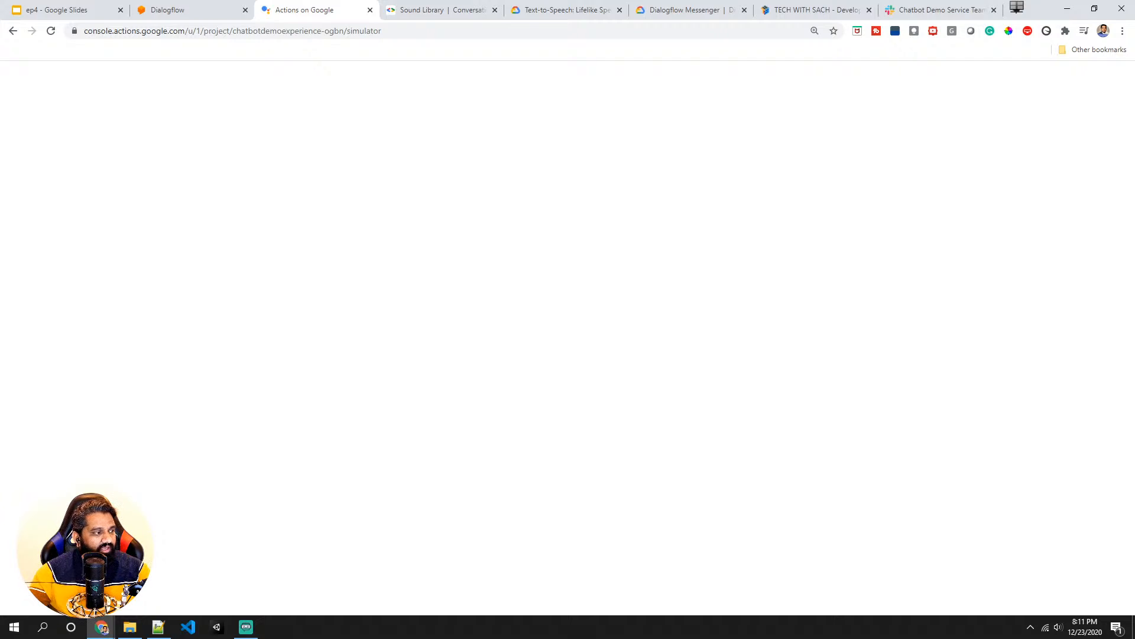
pyautogui.hotkey('alt', 'Tab')
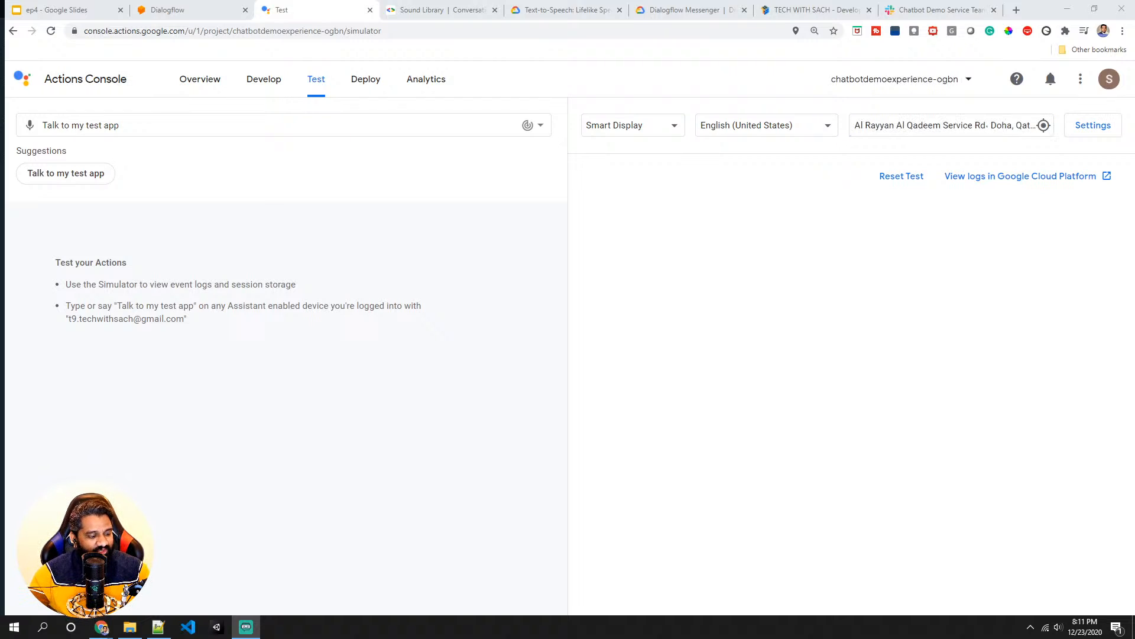
pyautogui.click(75, 178)
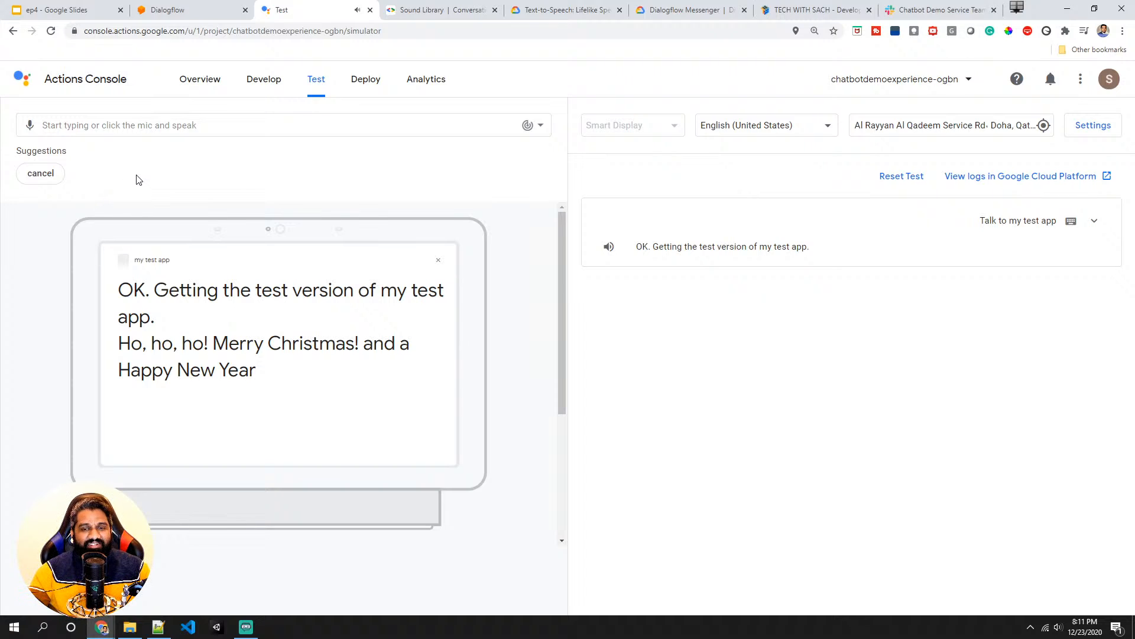
pyautogui.click(48, 177)
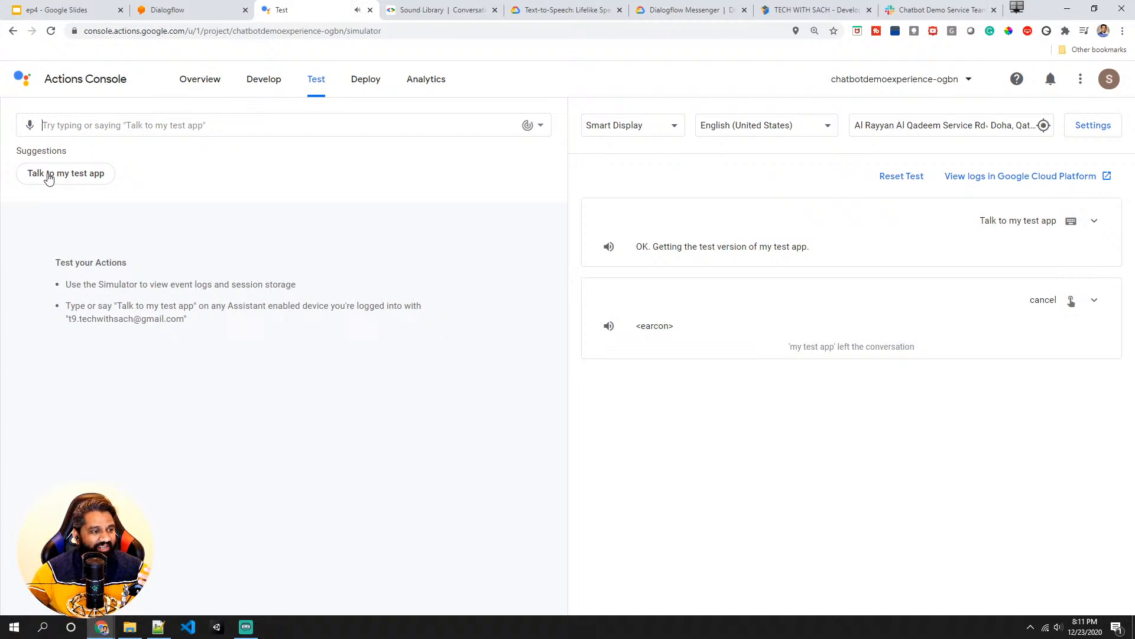
# - Review the SSML's boing audio source and the jingle bells media block in the intent's response
pyautogui.click(171, 9)
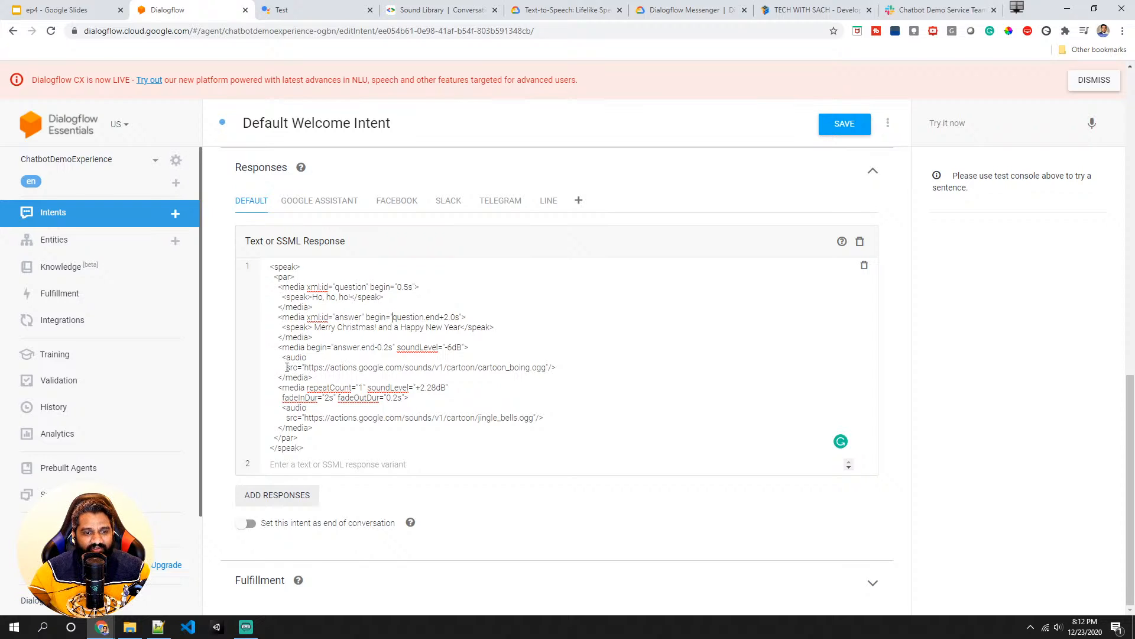
pyautogui.moveTo(286, 367); pyautogui.dragTo(561, 367)
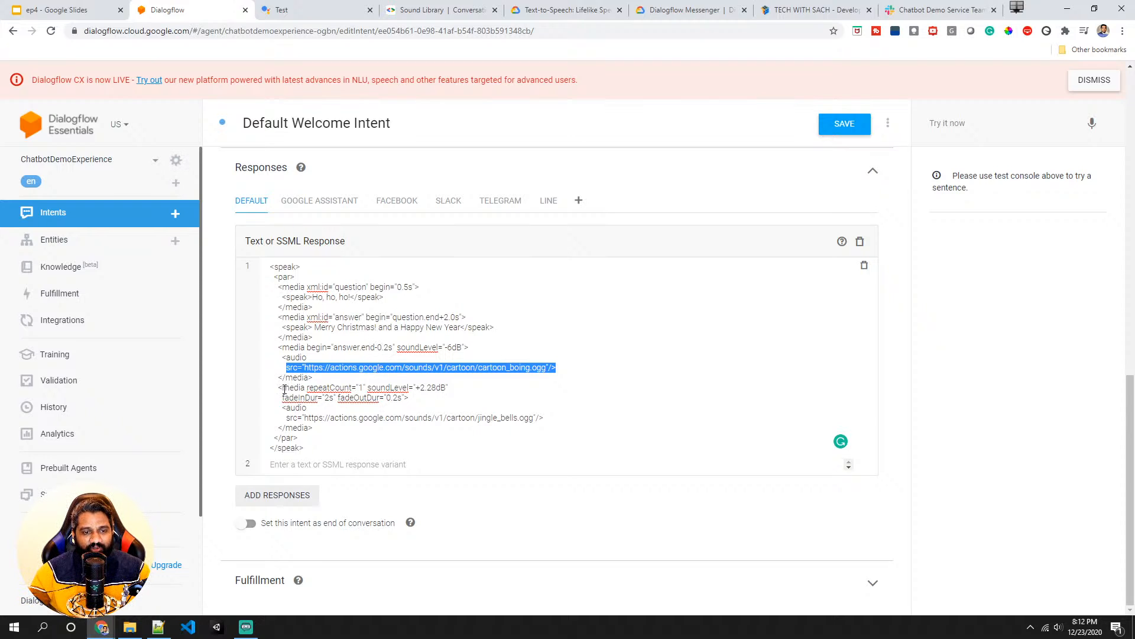
pyautogui.moveTo(279, 388); pyautogui.dragTo(314, 433)
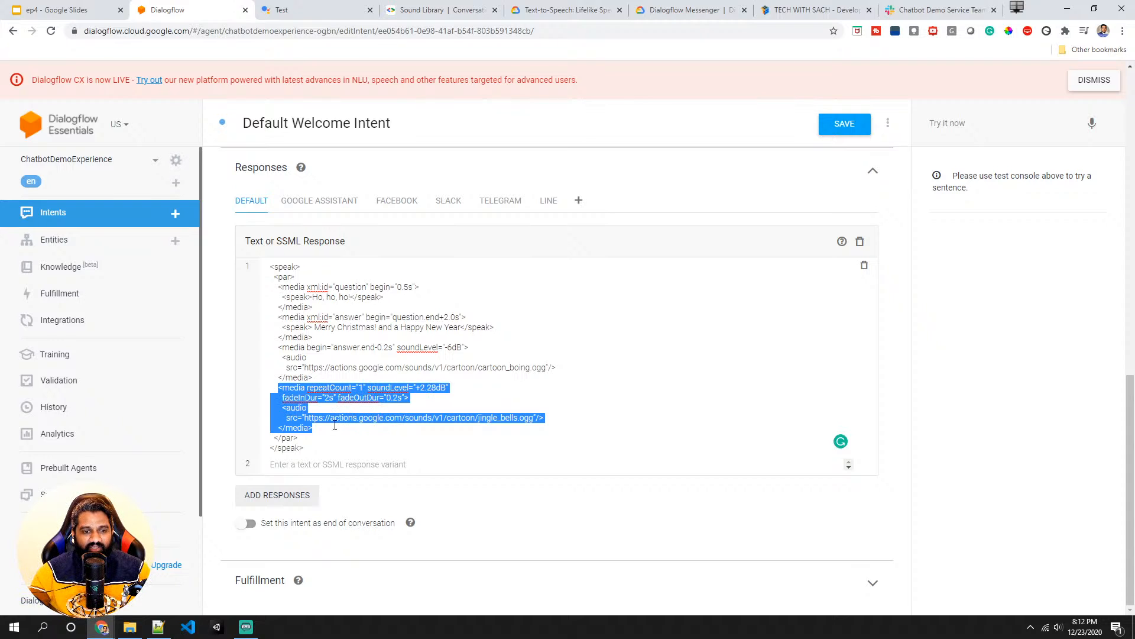
# - Change the jingle bells media's repeatCount to 4 and back to 1
pyautogui.doubleClick(342, 388)
pyautogui.click(362, 388)
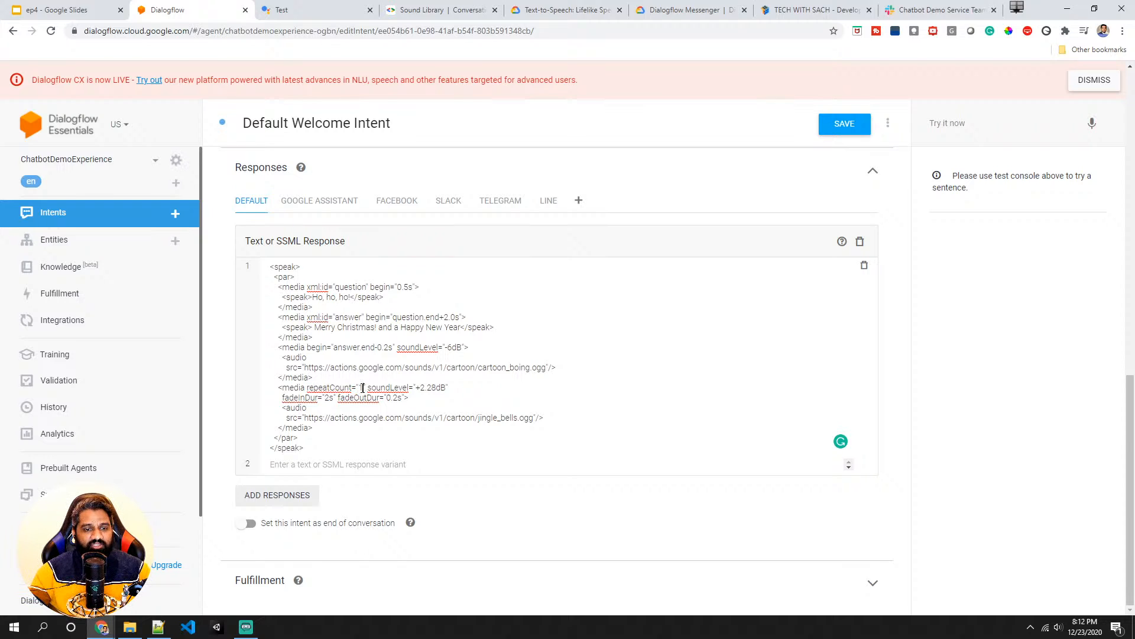
pyautogui.press('BackSpace')
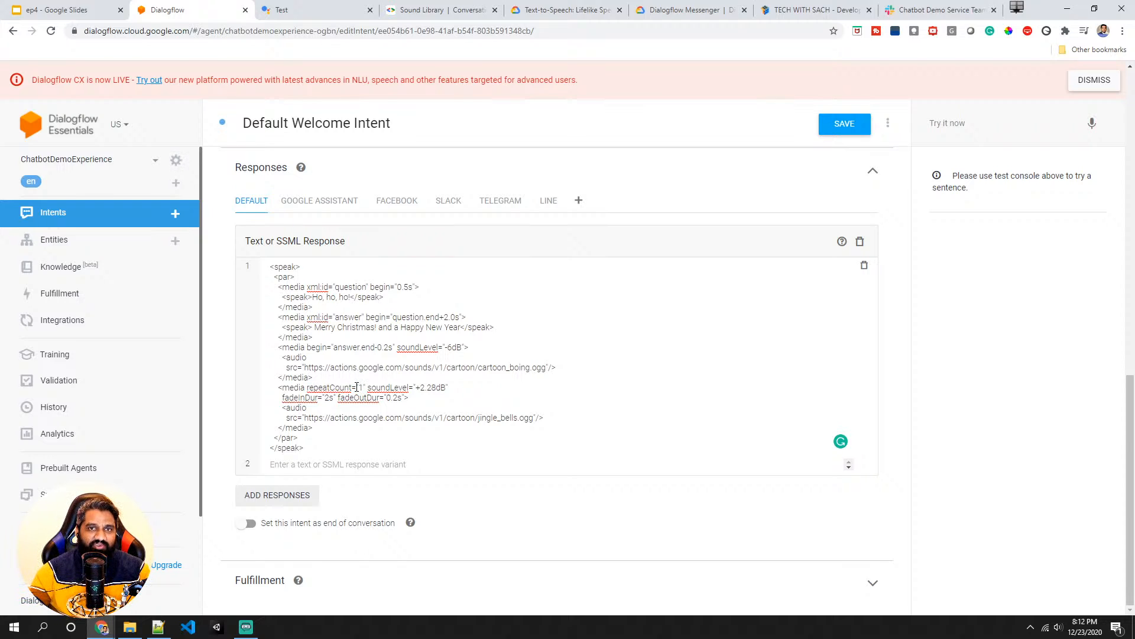
pyautogui.write('4')
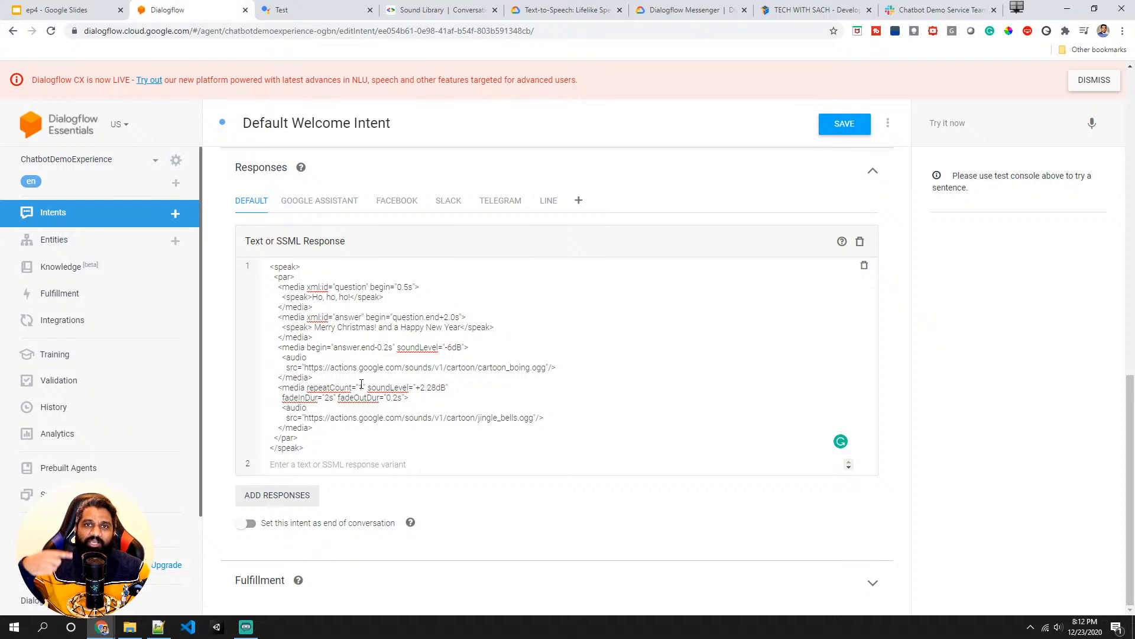
pyautogui.press('BackSpace')
pyautogui.write('1')
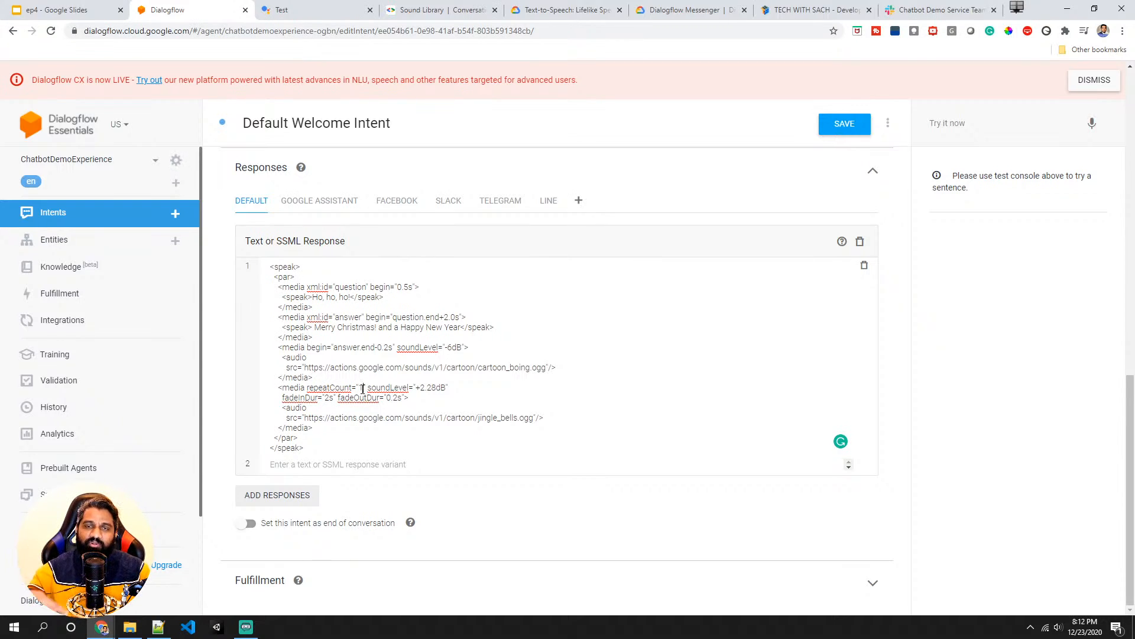
# - Save the intent and start Talk to my test app again in the Actions simulator
pyautogui.moveTo(321, 438); pyautogui.dragTo(271, 279)
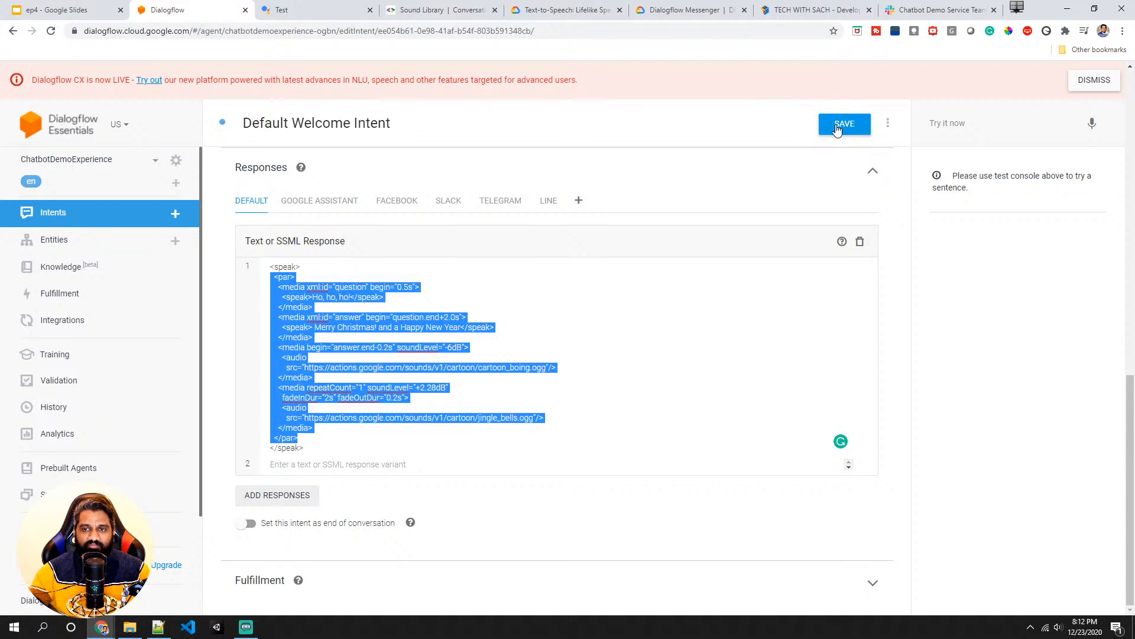
pyautogui.click(837, 125)
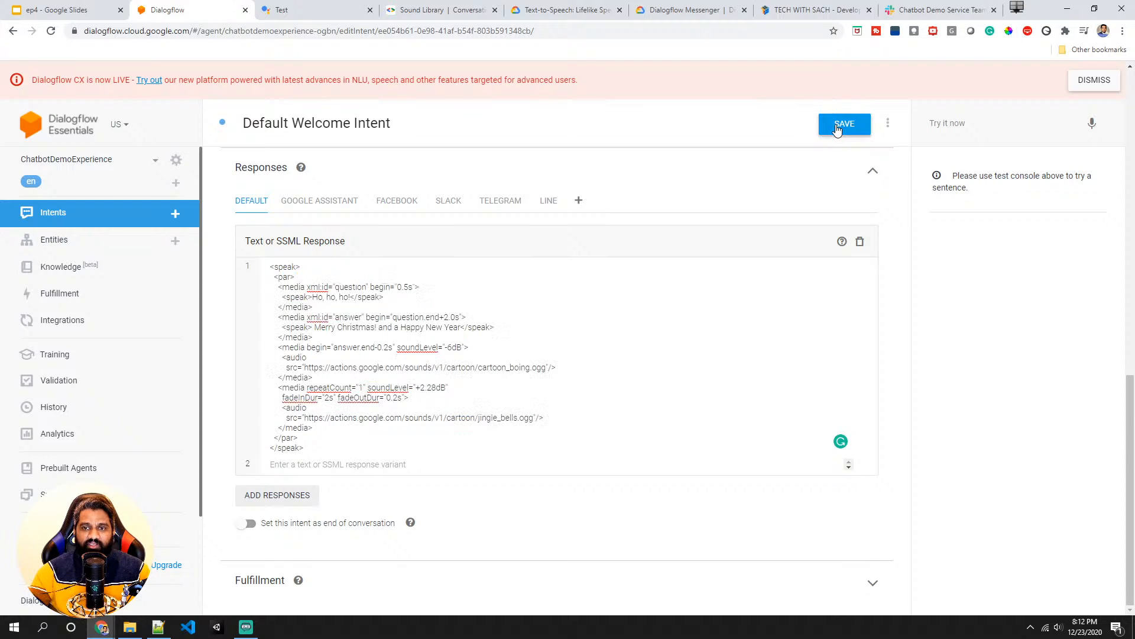
pyautogui.click(317, 4)
pyautogui.click(93, 175)
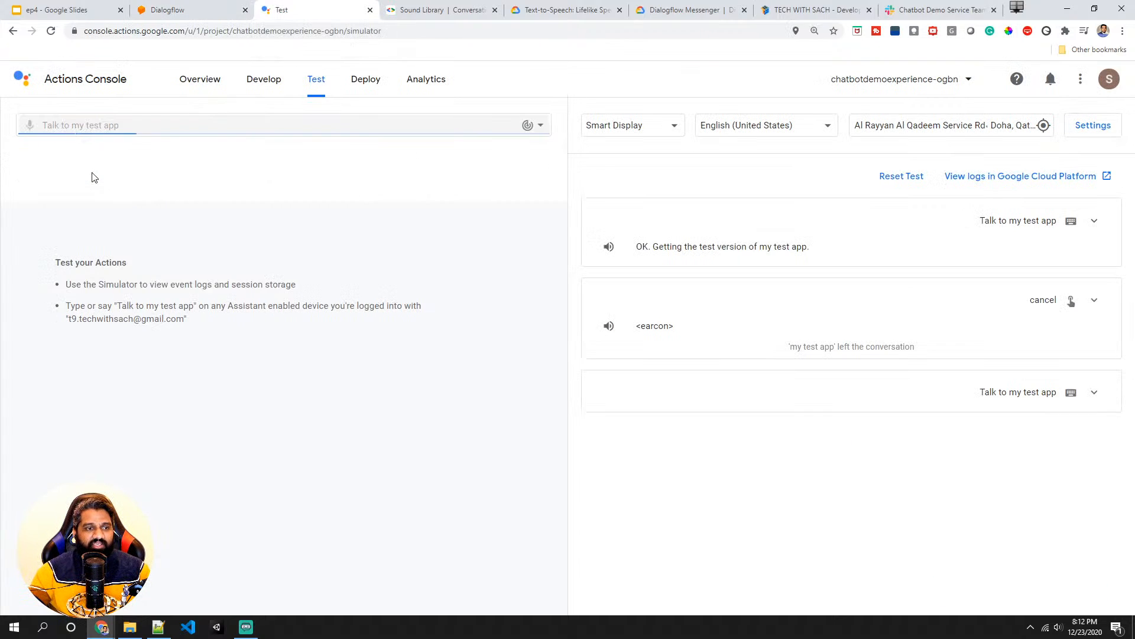